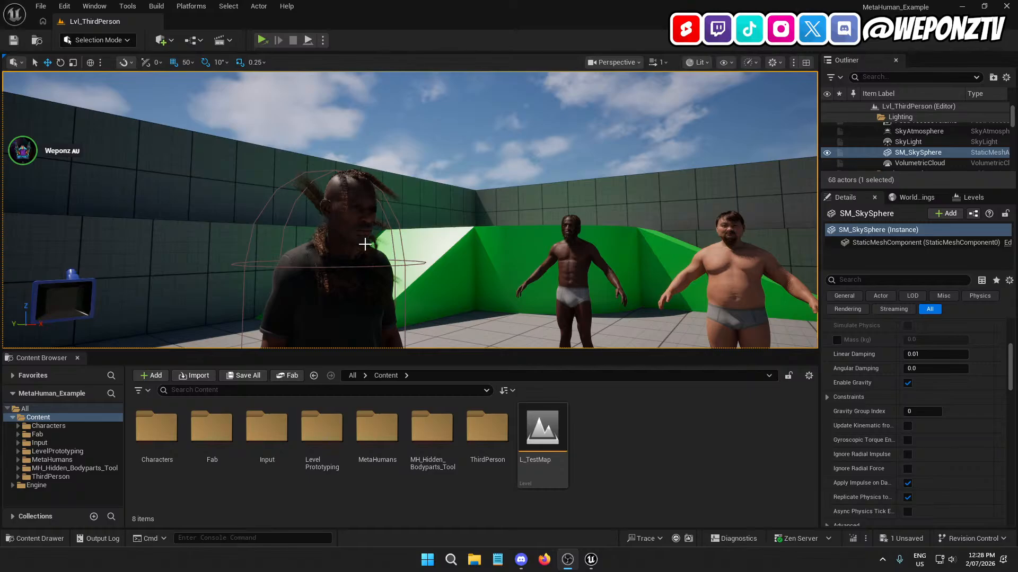
- Switch the clothed MetaHuman's Clothing Row Name to Bo and back to Cameron, and deselect the character
{"action": "left_click", "coordinate": [347, 252]}
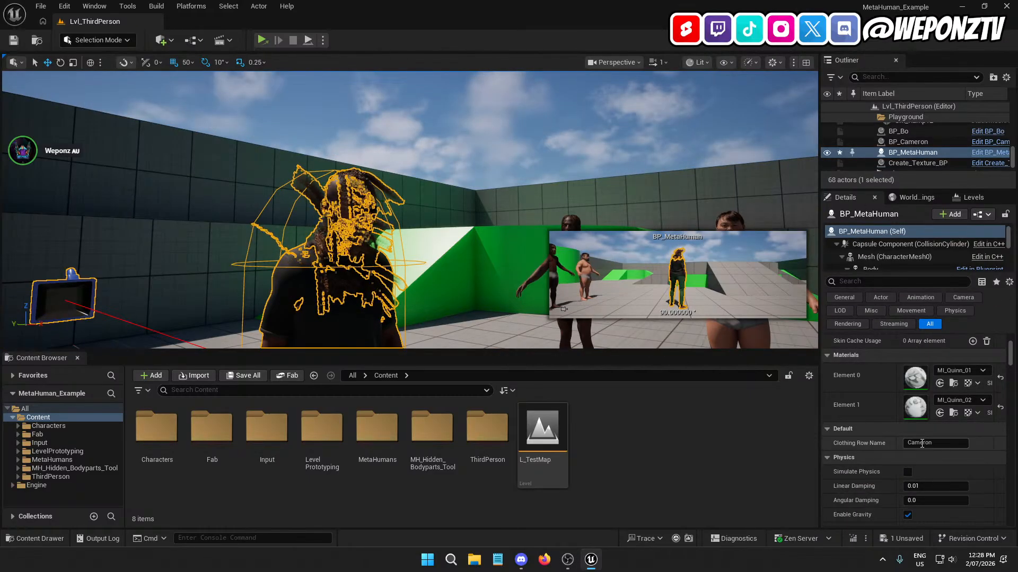
{"action": "left_click", "coordinate": [922, 443]}
{"action": "type", "text": "Bo"}
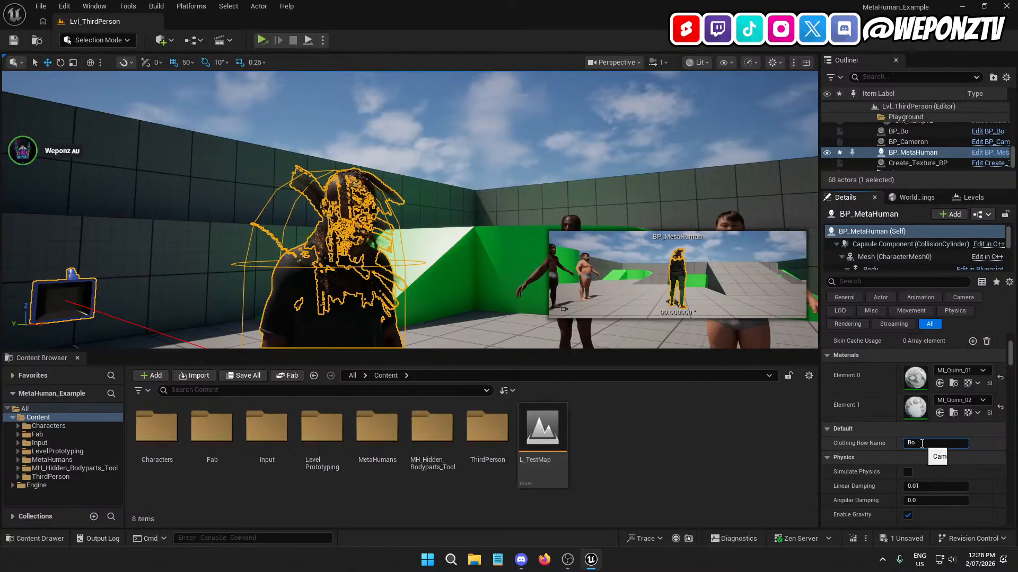
{"action": "key", "text": "Return"}
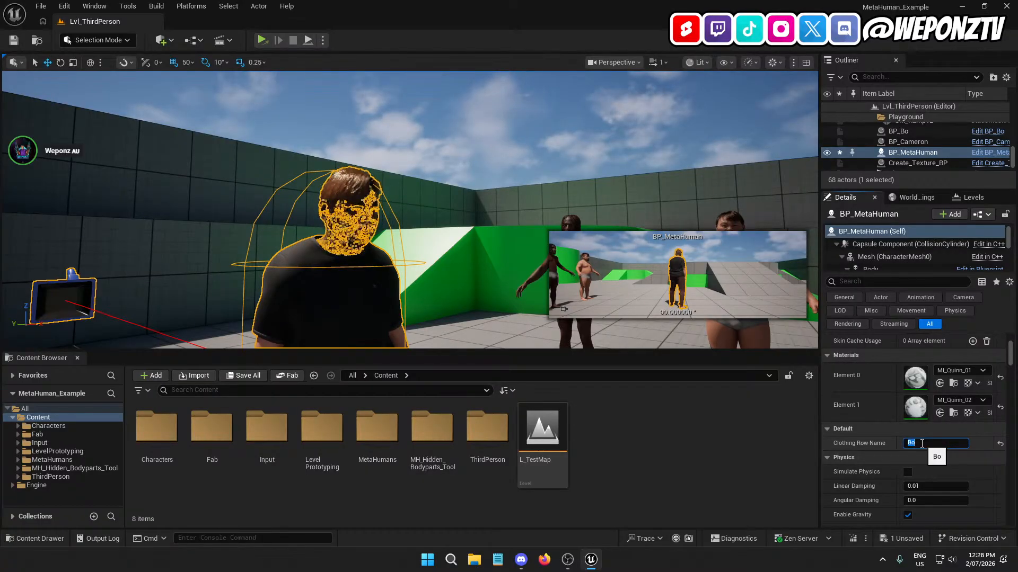
{"action": "type", "text": "Cameron"}
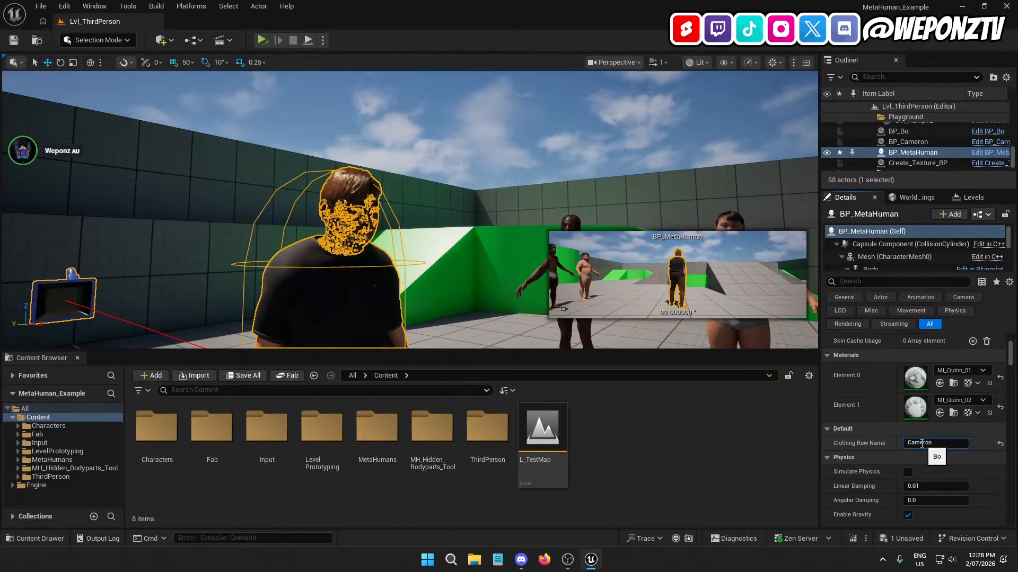
{"action": "key", "text": "Return"}
{"action": "left_click", "coordinate": [390, 258]}
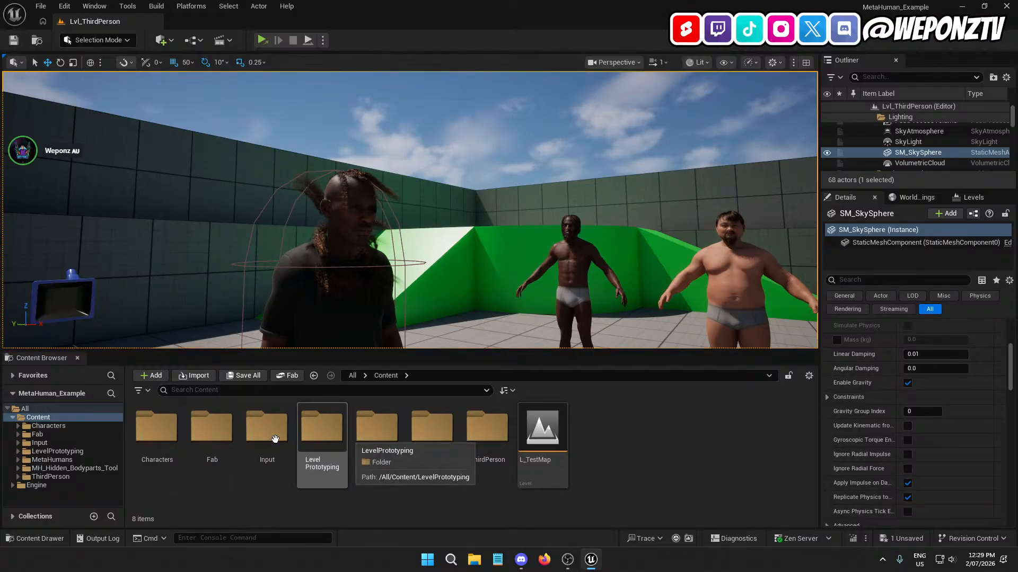
- Open the BP_MetaHuman blueprint from ThirdPerson/Blueprints and display its Construction Script
{"action": "double_click", "coordinate": [485, 427]}
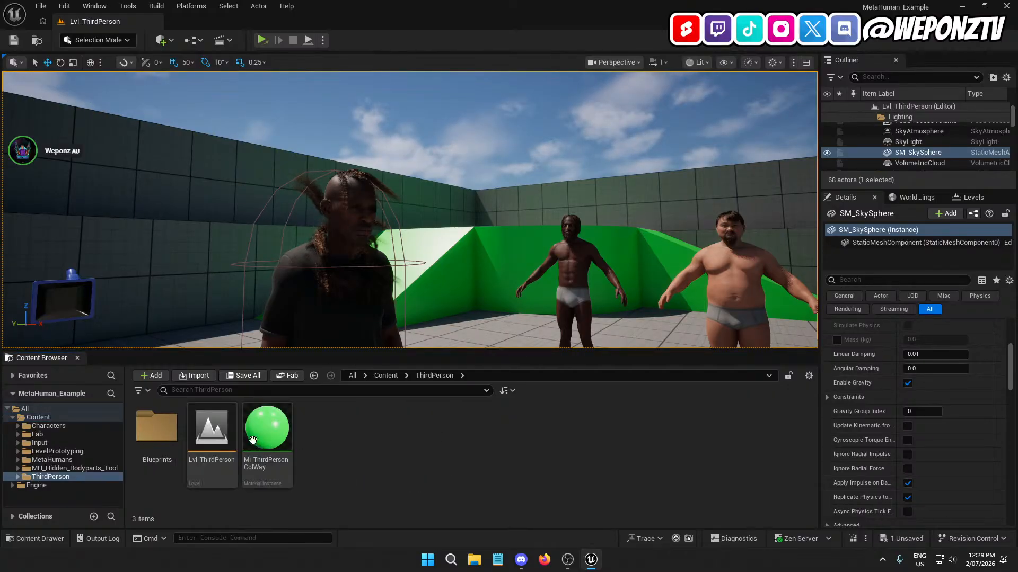
{"action": "double_click", "coordinate": [156, 427]}
{"action": "left_click", "coordinate": [212, 422]}
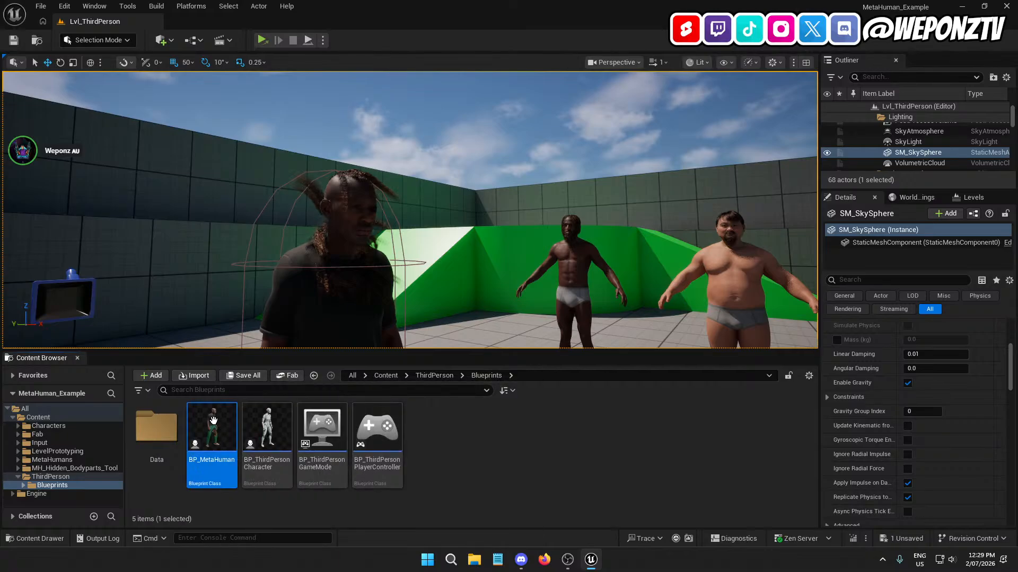
{"action": "double_click", "coordinate": [213, 423]}
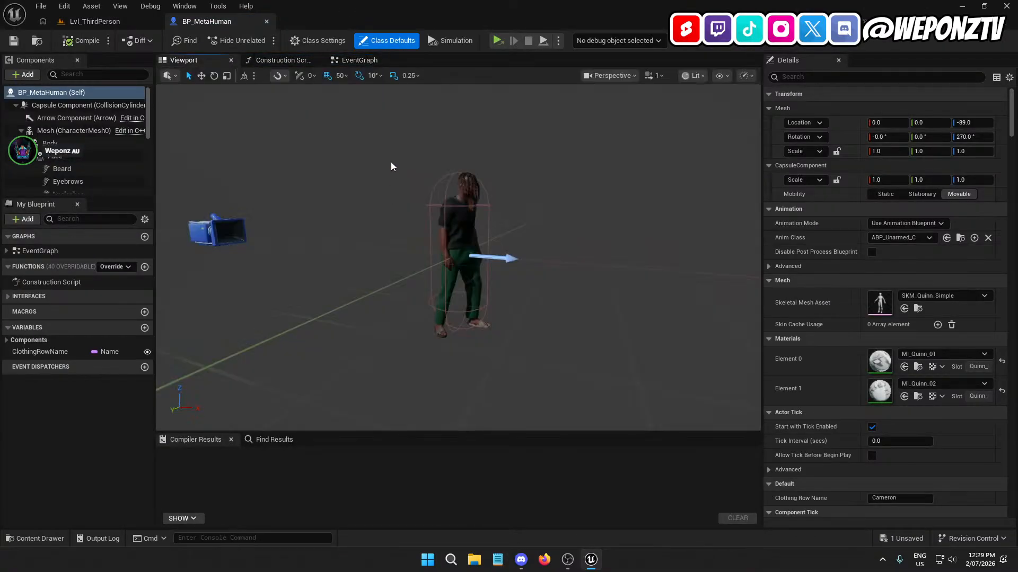
{"action": "left_click", "coordinate": [281, 60]}
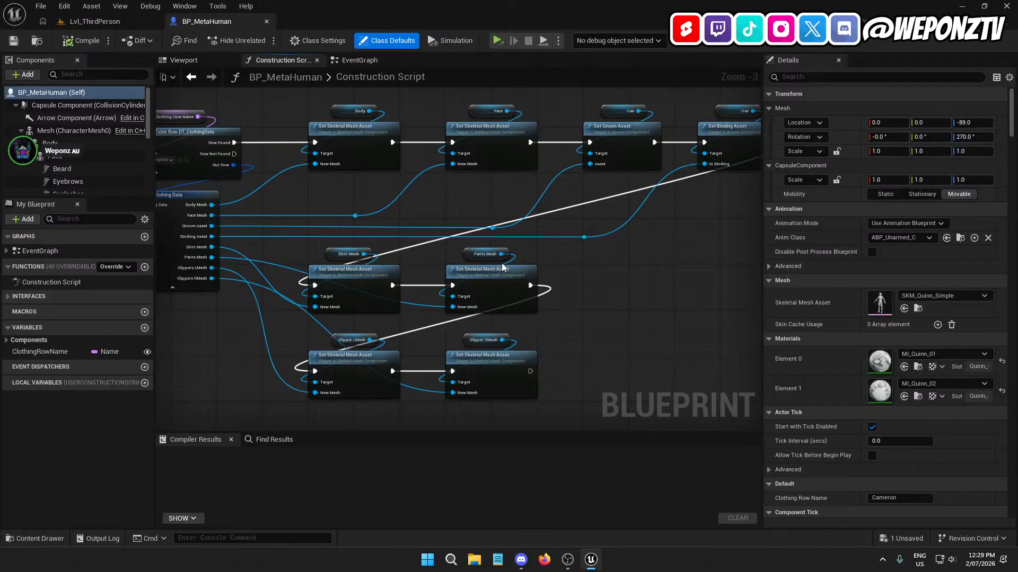
- Examine how the Construction Script feeds the clothing data row into the body, face, hair, shirt, pants and slipper asset nodes
{"action": "scroll", "coordinate": [584, 227], "scroll_direction": "down", "scroll_amount": 1}
{"action": "right_click_drag", "start_coordinate": [618, 275], "coordinate": [567, 238]}
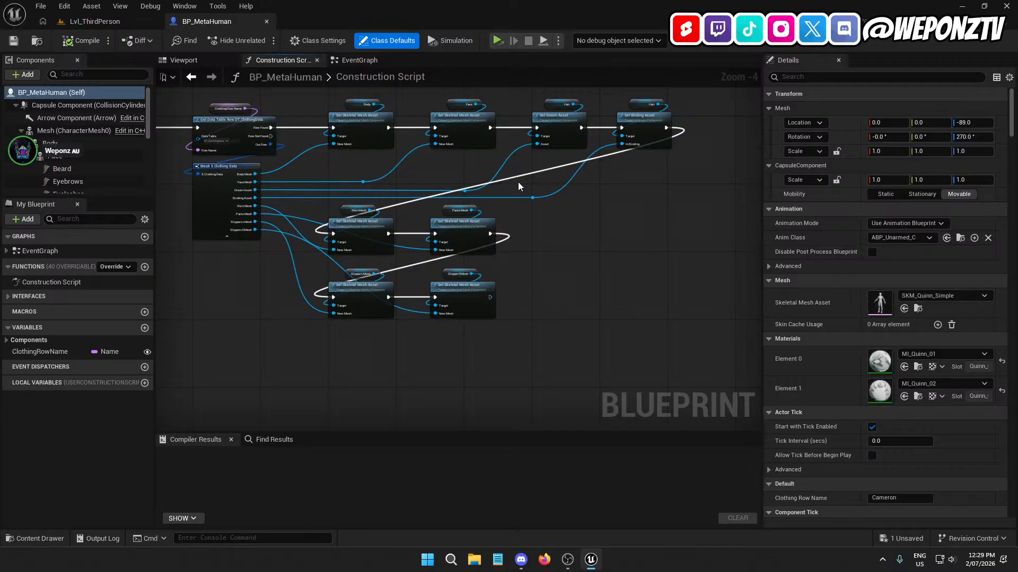
{"action": "scroll", "coordinate": [584, 246], "scroll_direction": "up", "scroll_amount": 2}
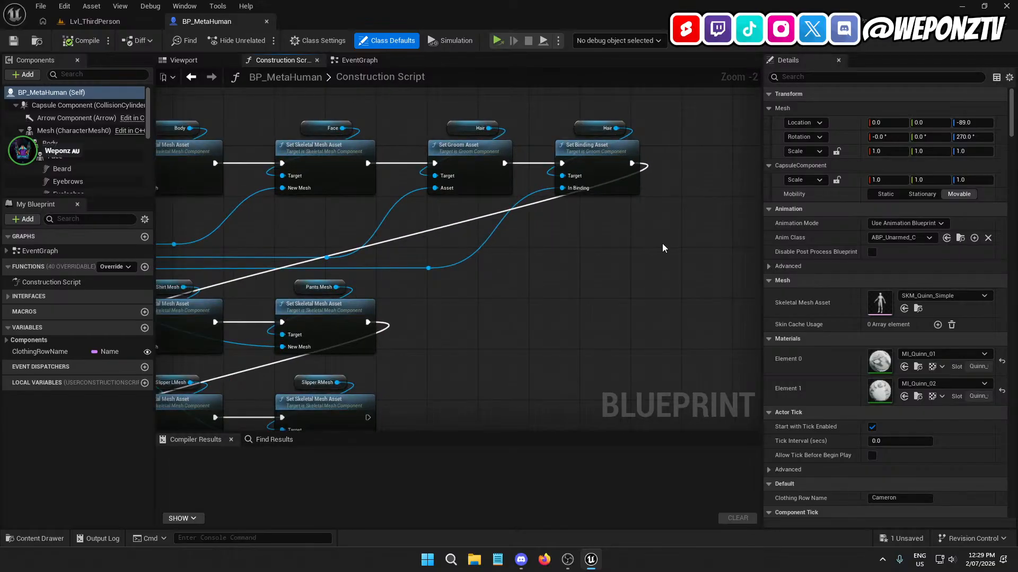
{"action": "left_click_drag", "start_coordinate": [662, 244], "coordinate": [456, 106]}
{"action": "right_click_drag", "start_coordinate": [615, 254], "coordinate": [681, 187]}
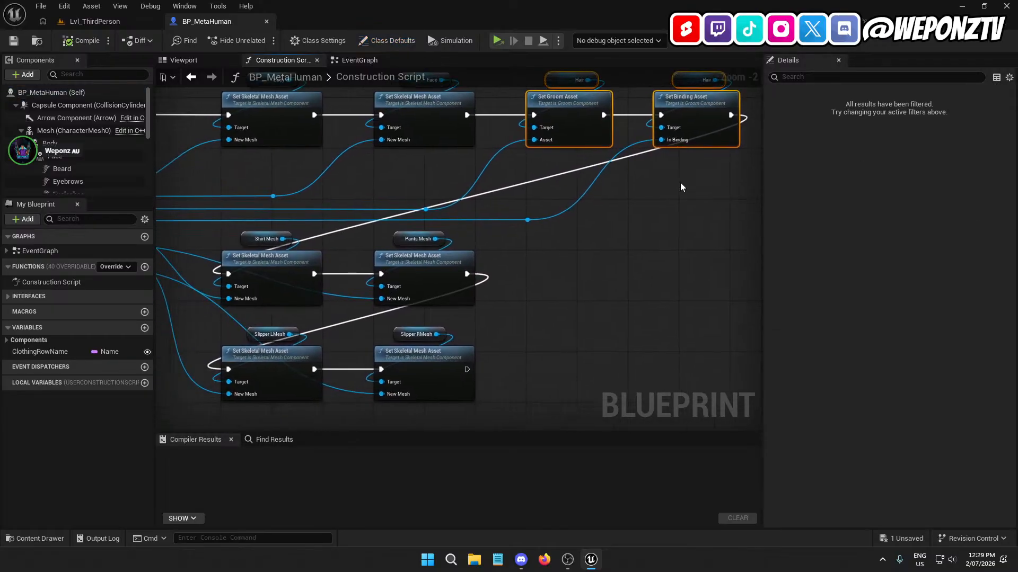
{"action": "right_click_drag", "start_coordinate": [396, 197], "coordinate": [653, 219]}
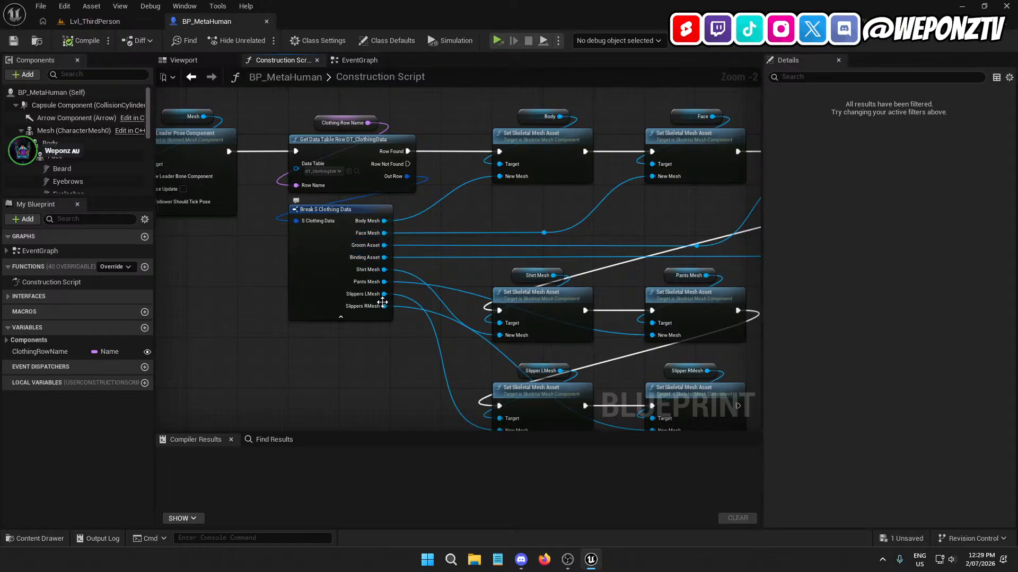
{"action": "right_click_drag", "start_coordinate": [523, 206], "coordinate": [452, 188]}
{"action": "right_click_drag", "start_coordinate": [533, 214], "coordinate": [466, 162]}
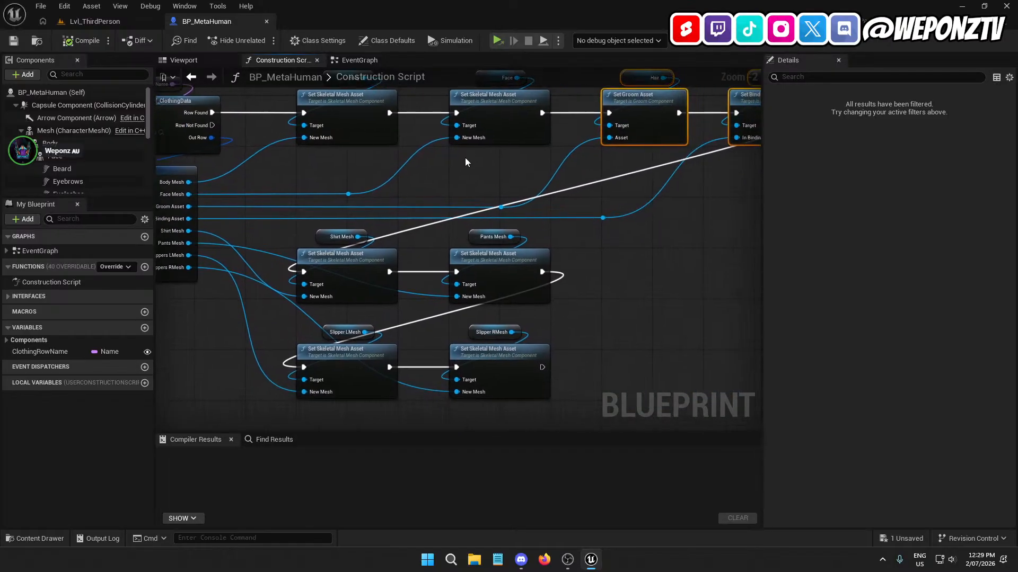
- Return to the Lvl_ThirdPerson level, show the root Content folder and check the display options for engine and plugin content
{"action": "left_click", "coordinate": [94, 21]}
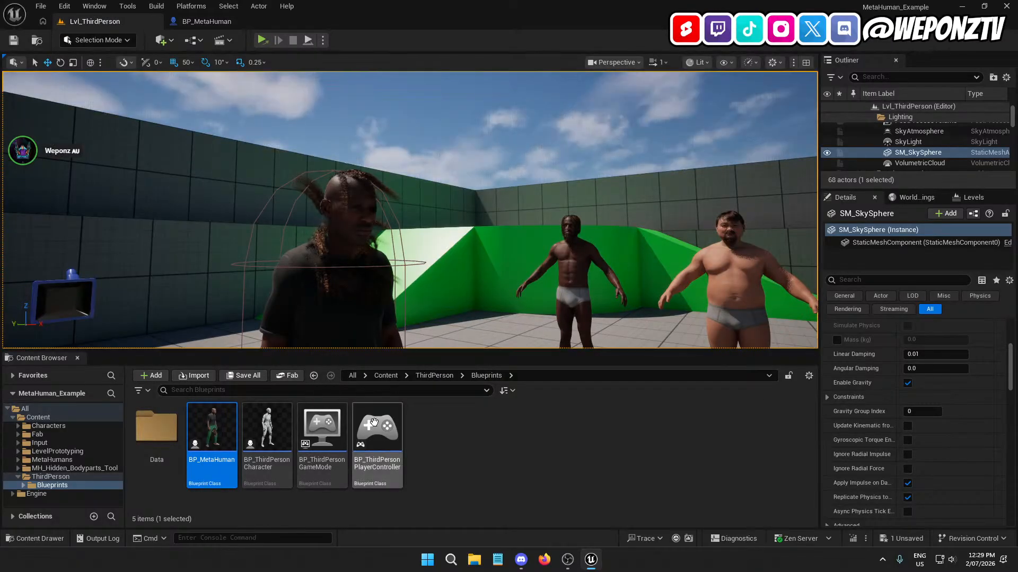
{"action": "left_click", "coordinate": [386, 375]}
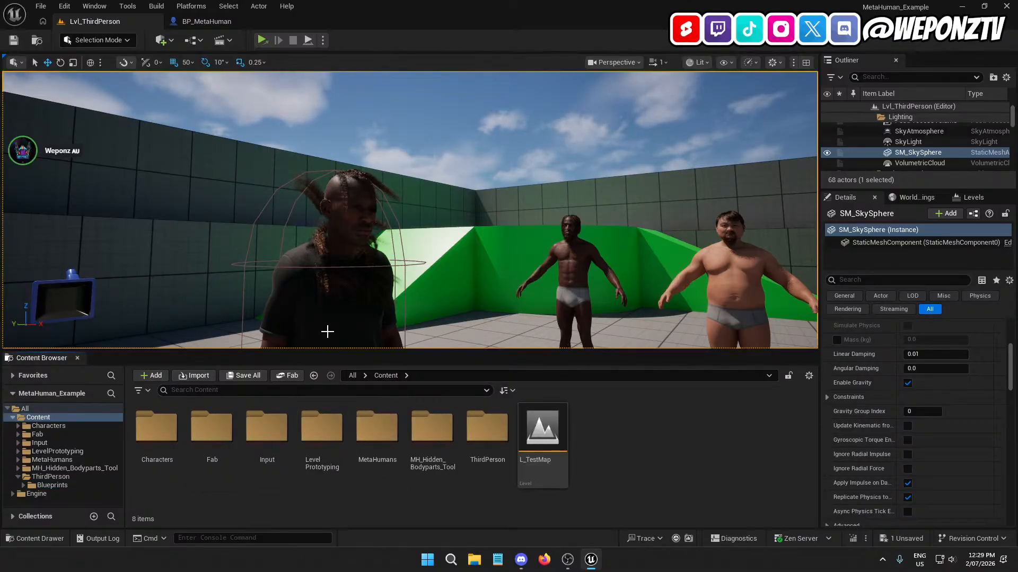
{"action": "left_click", "coordinate": [808, 375]}
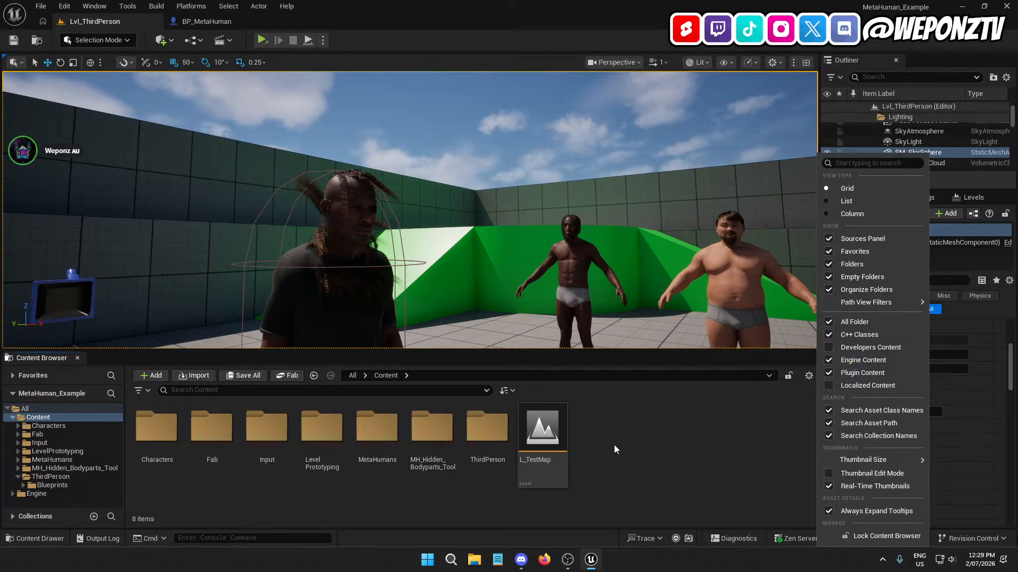
{"action": "left_click", "coordinate": [619, 477]}
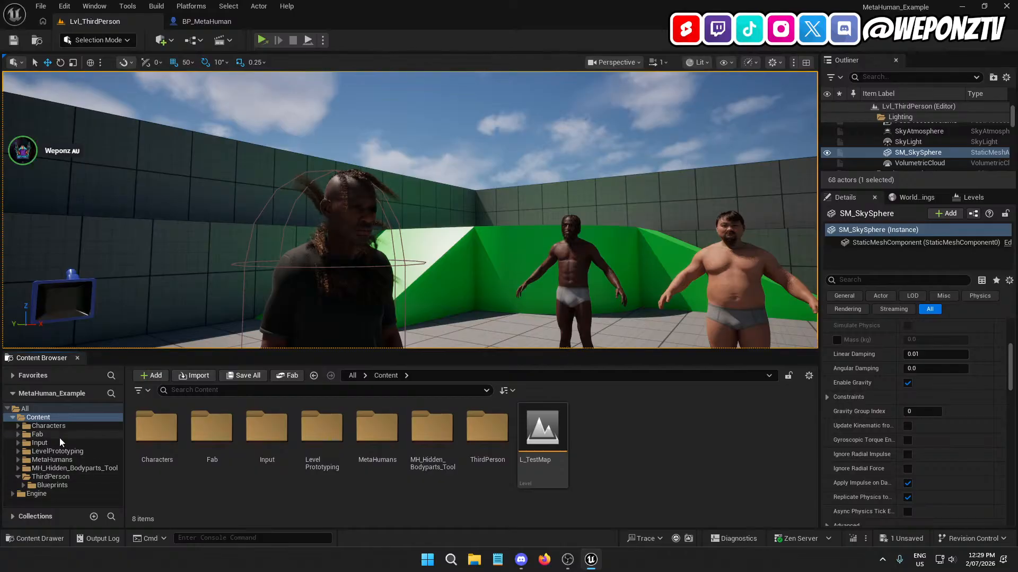
- Expand the Engine Plugins folders and open the MetaHuman Creator content folder
{"action": "left_click", "coordinate": [13, 494]}
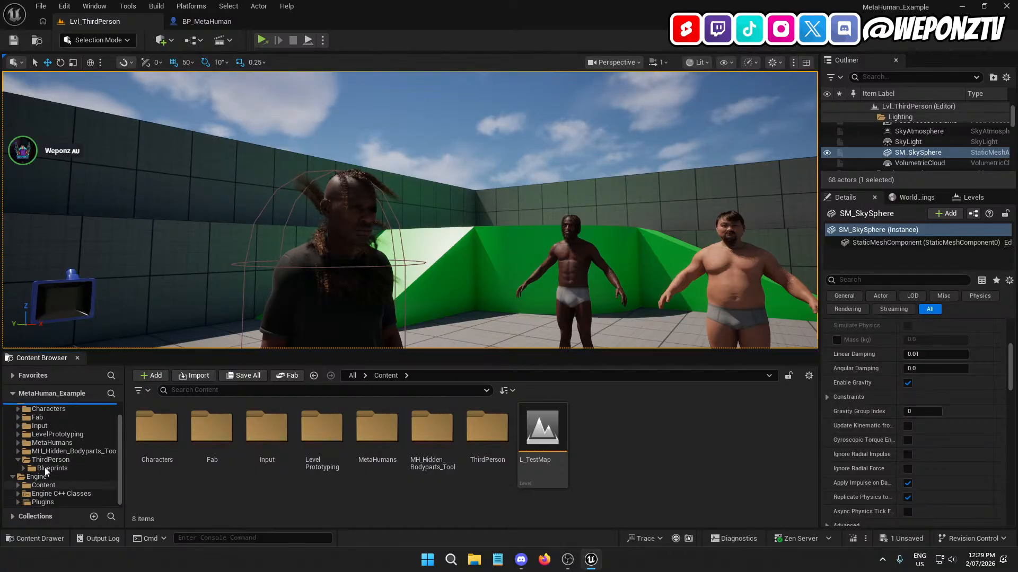
{"action": "left_click", "coordinate": [18, 503]}
{"action": "scroll", "coordinate": [50, 464], "scroll_direction": "down", "scroll_amount": 4}
{"action": "scroll", "coordinate": [78, 440], "scroll_direction": "down", "scroll_amount": 15}
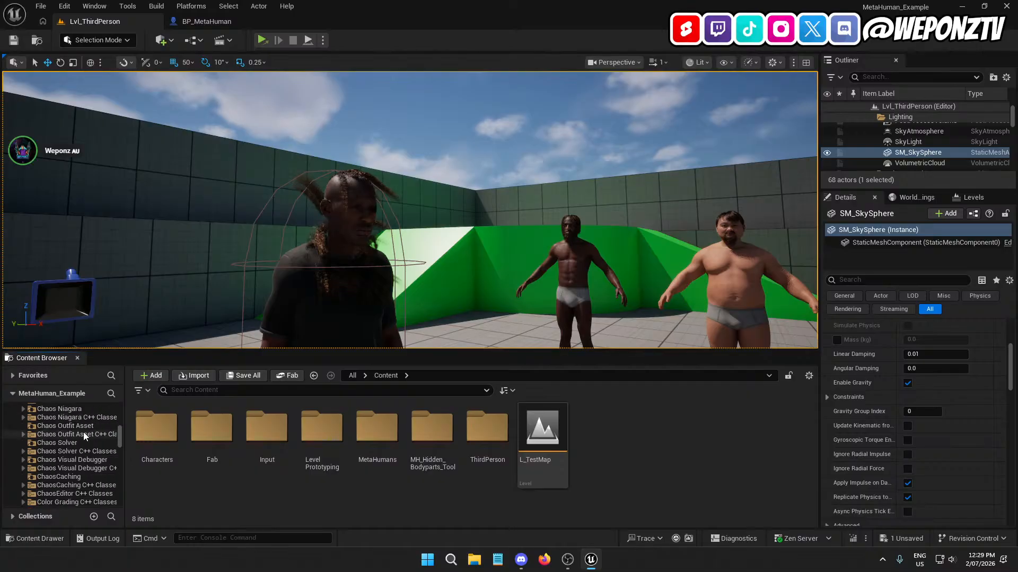
{"action": "scroll", "coordinate": [72, 462], "scroll_direction": "down", "scroll_amount": 10}
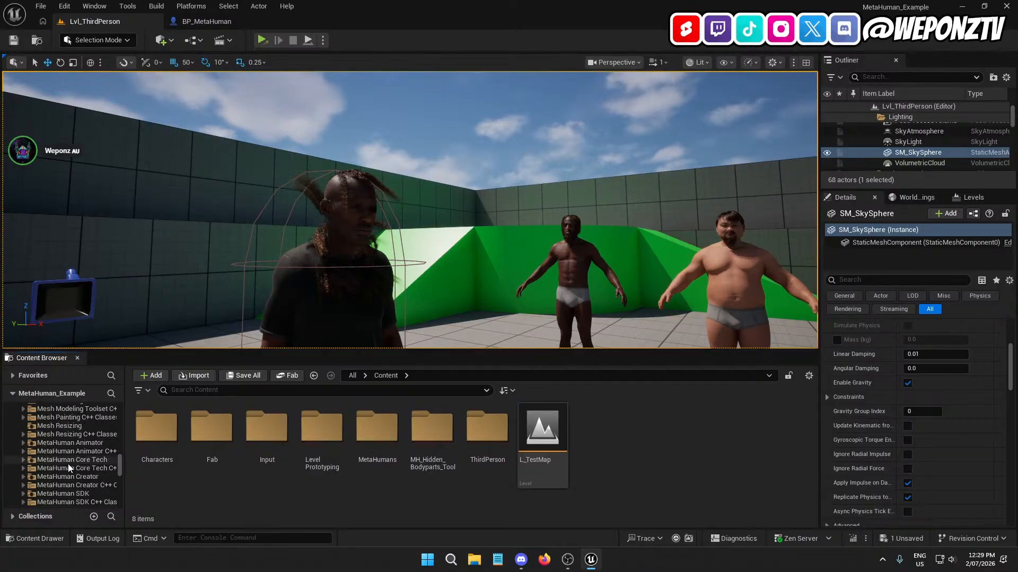
{"action": "scroll", "coordinate": [69, 457], "scroll_direction": "up", "scroll_amount": 2}
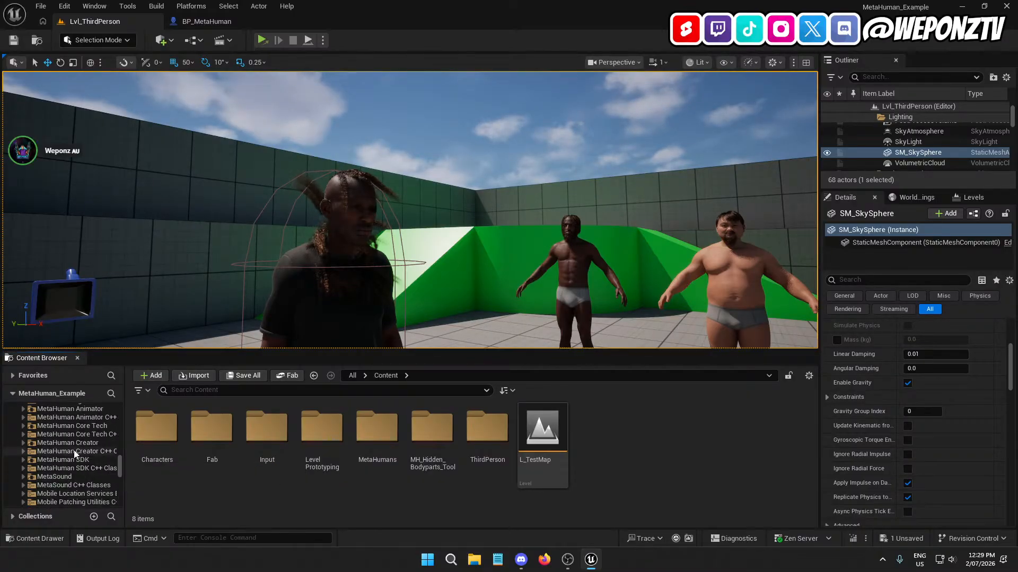
{"action": "double_click", "coordinate": [77, 443]}
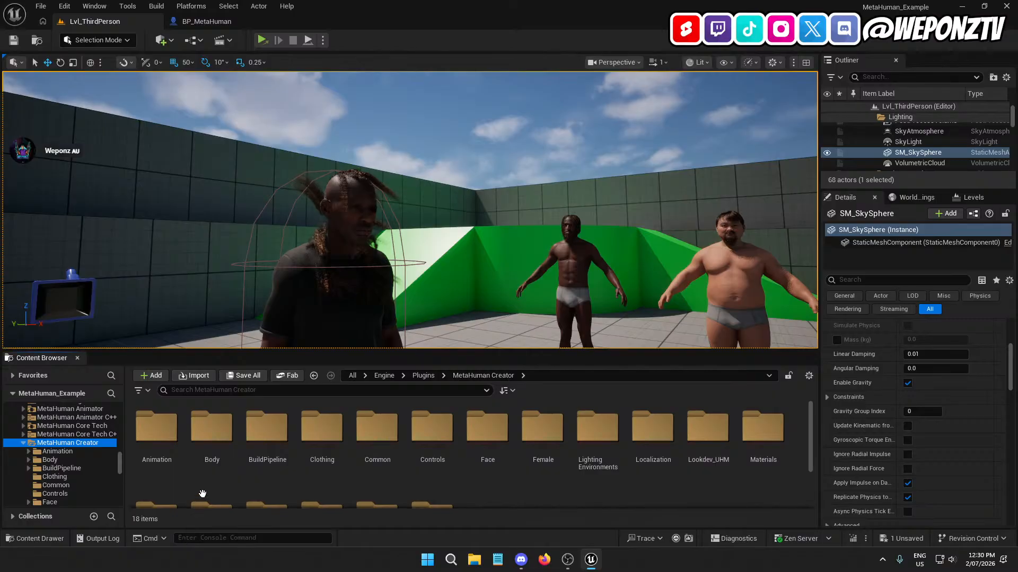
- Open the Optional/Grooms/GroomAssets/Hair folder inside the MetaHuman Creator content
{"action": "scroll", "coordinate": [337, 473], "scroll_direction": "down", "scroll_amount": 2}
{"action": "scroll", "coordinate": [338, 474], "scroll_direction": "down", "scroll_amount": 3}
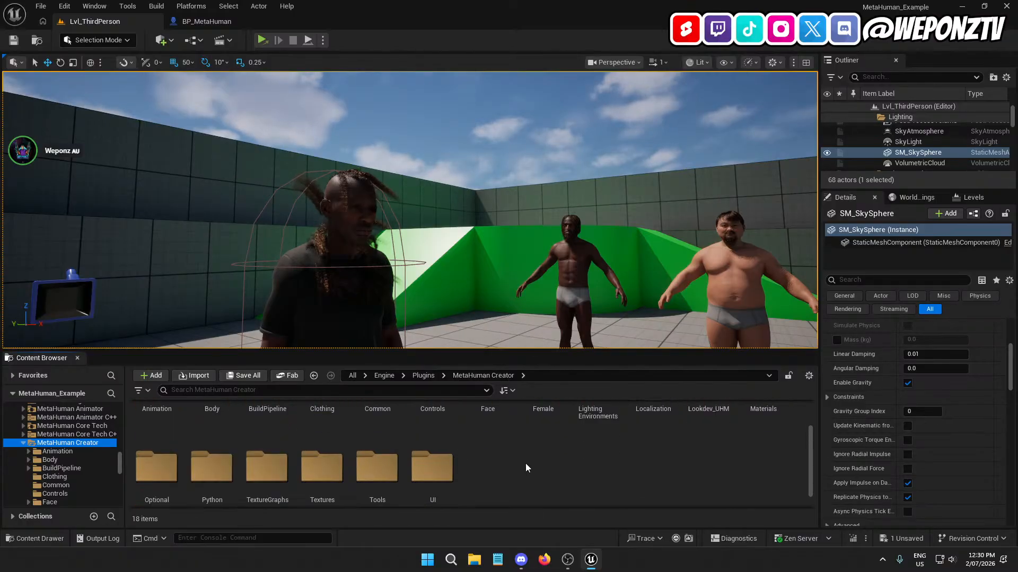
{"action": "double_click", "coordinate": [156, 445]}
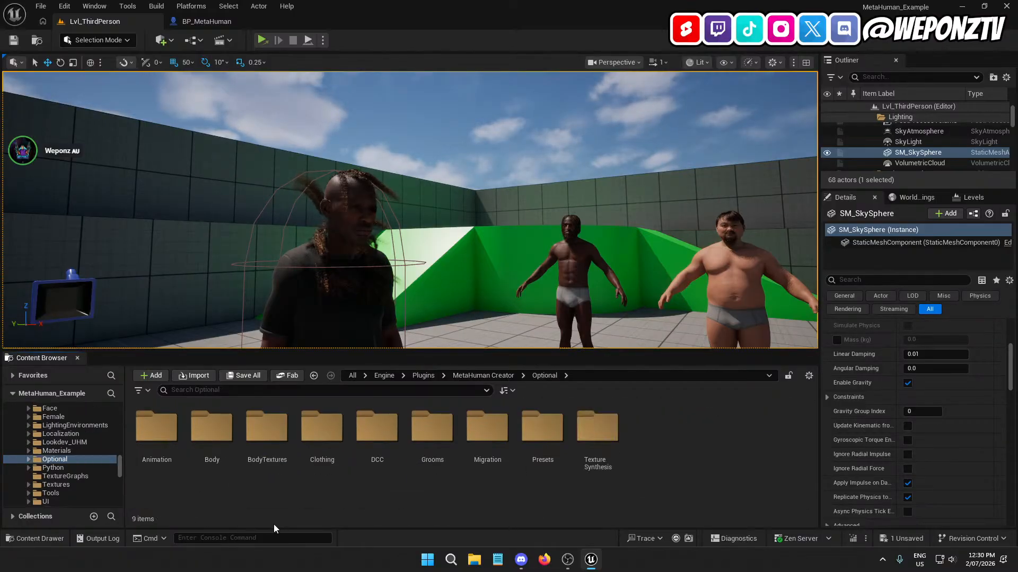
{"action": "double_click", "coordinate": [443, 432]}
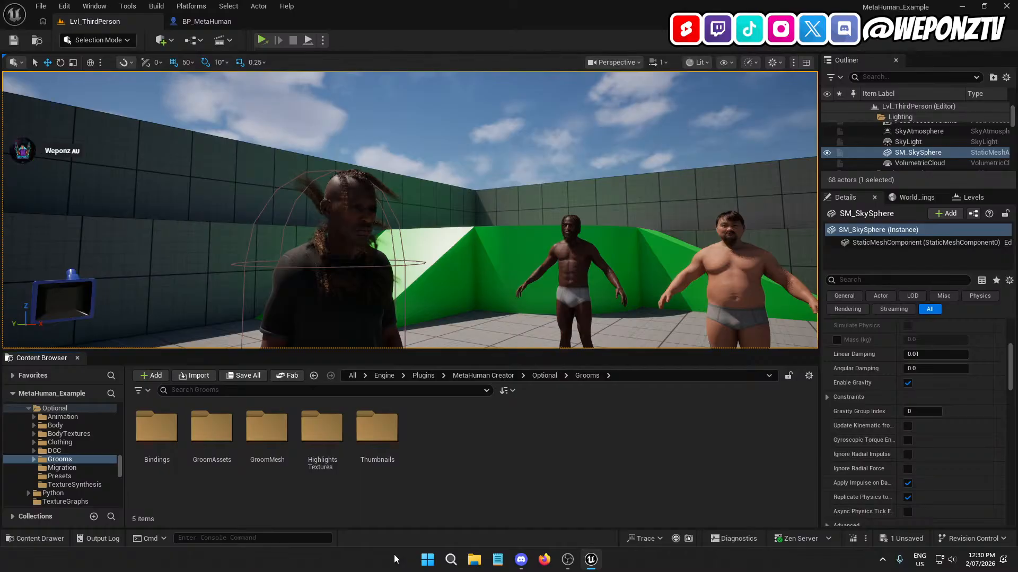
{"action": "double_click", "coordinate": [218, 412]}
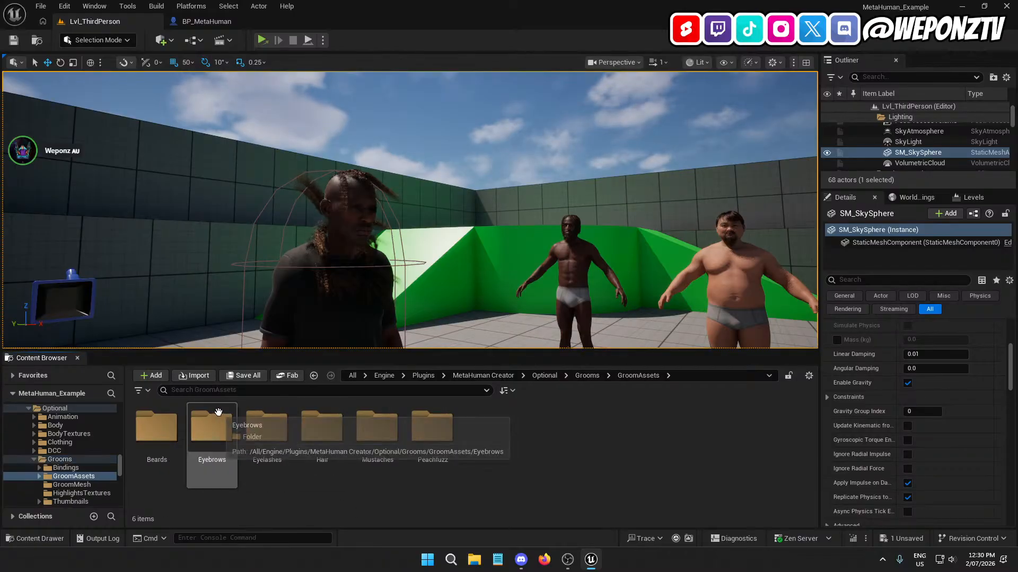
{"action": "double_click", "coordinate": [321, 428]}
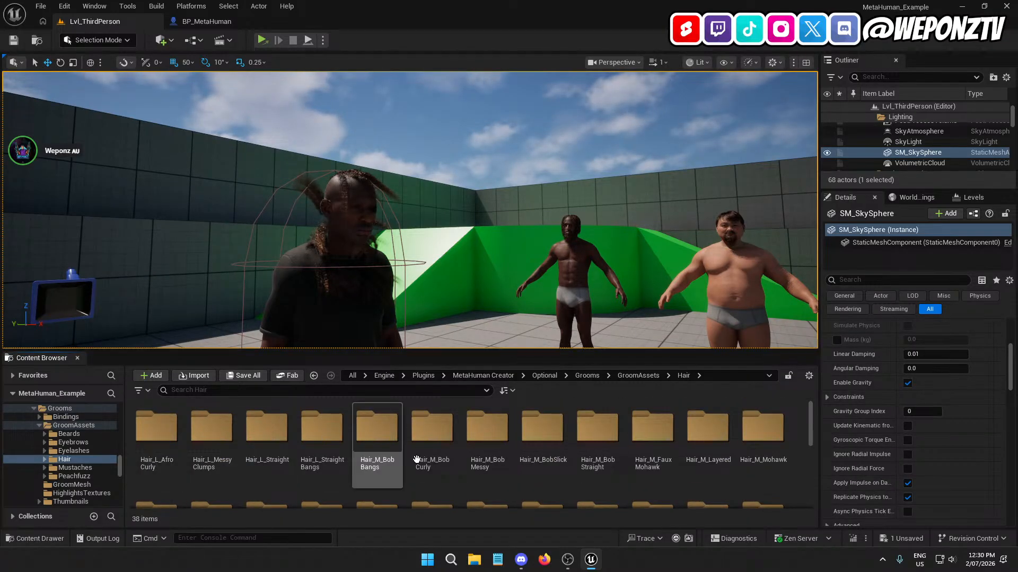
- Browse the hair groom folders and look through the assets in Hair_L_AfroCurly
{"action": "scroll", "coordinate": [471, 457], "scroll_direction": "down", "scroll_amount": 5}
{"action": "scroll", "coordinate": [390, 476], "scroll_direction": "up", "scroll_amount": 5}
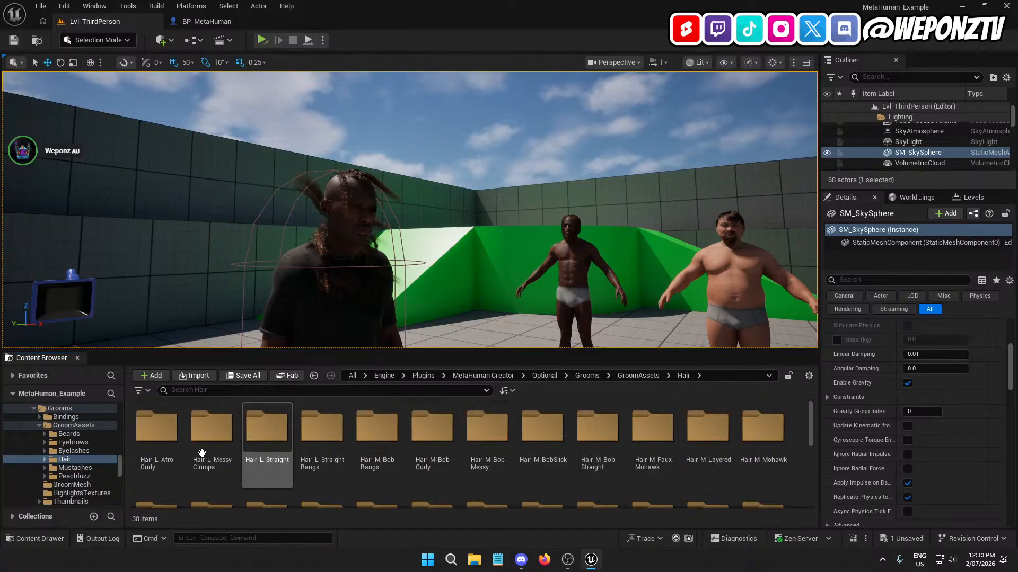
{"action": "double_click", "coordinate": [168, 426]}
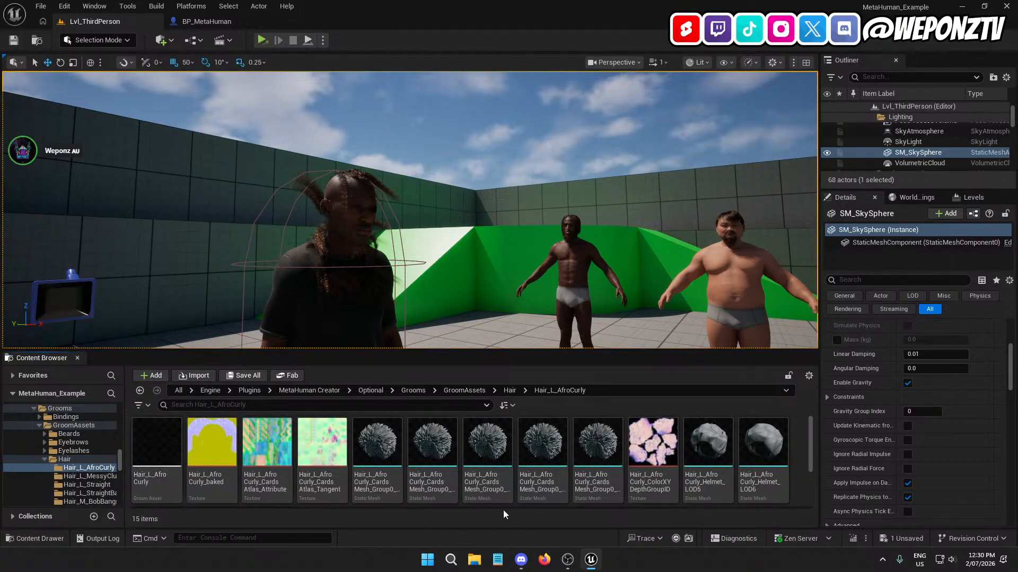
{"action": "scroll", "coordinate": [609, 463], "scroll_direction": "down", "scroll_amount": 3}
{"action": "scroll", "coordinate": [536, 470], "scroll_direction": "up", "scroll_amount": 3}
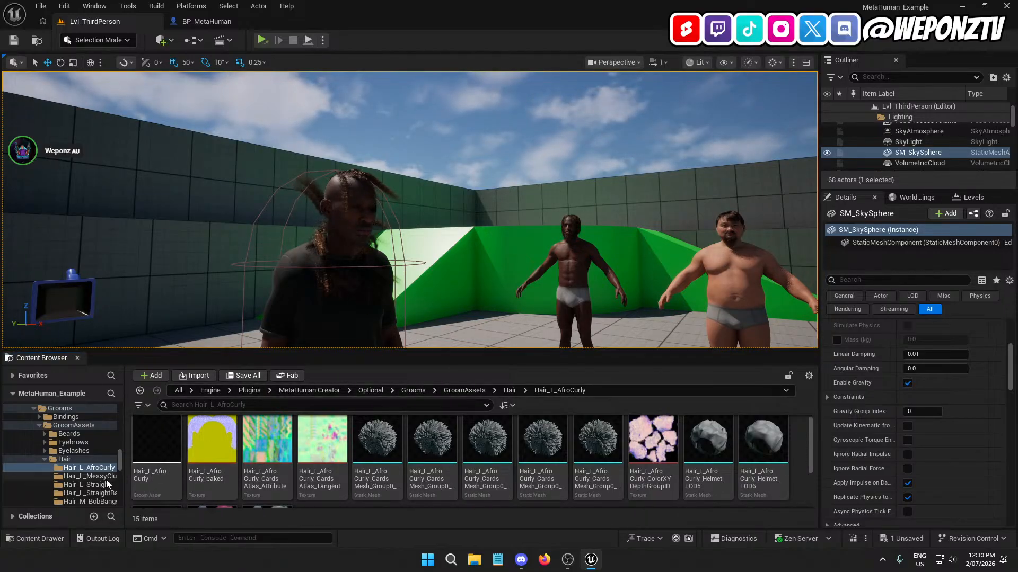
- Go back to the GroomAssets folder and filter it with "groom" and the Groom Asset type
{"action": "left_click", "coordinate": [478, 391]}
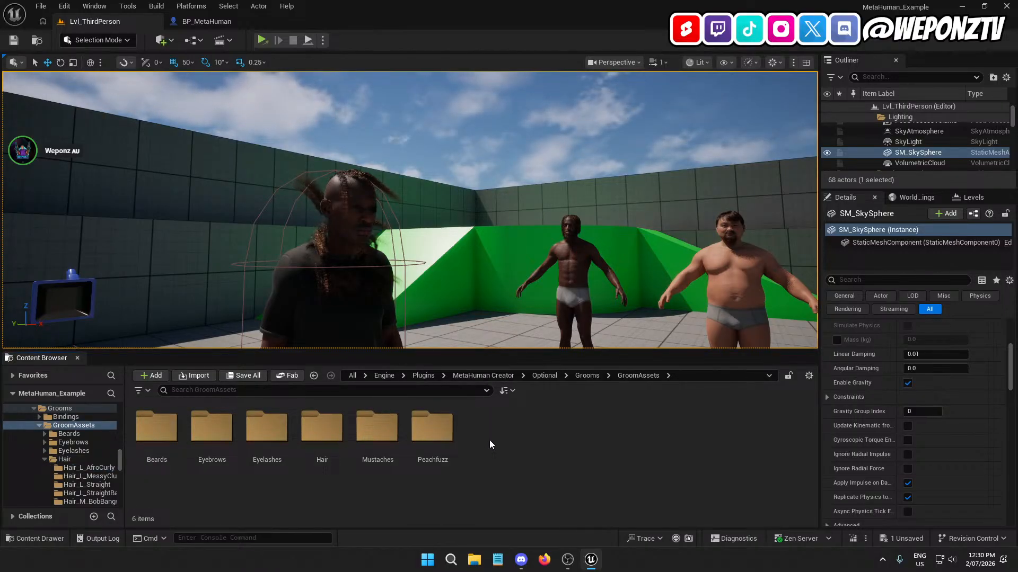
{"action": "left_click", "coordinate": [276, 391]}
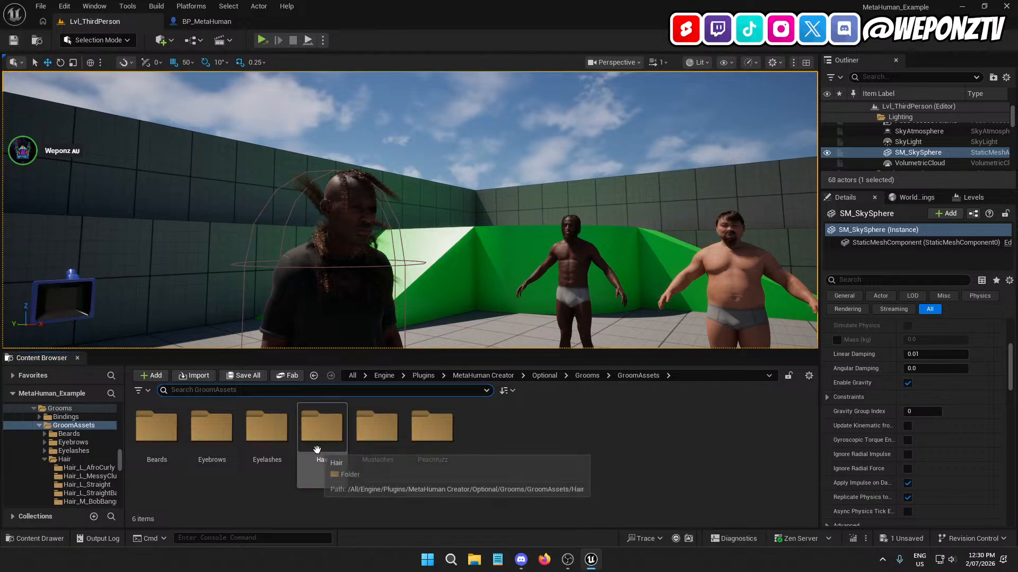
{"action": "type", "text": "groom asset"}
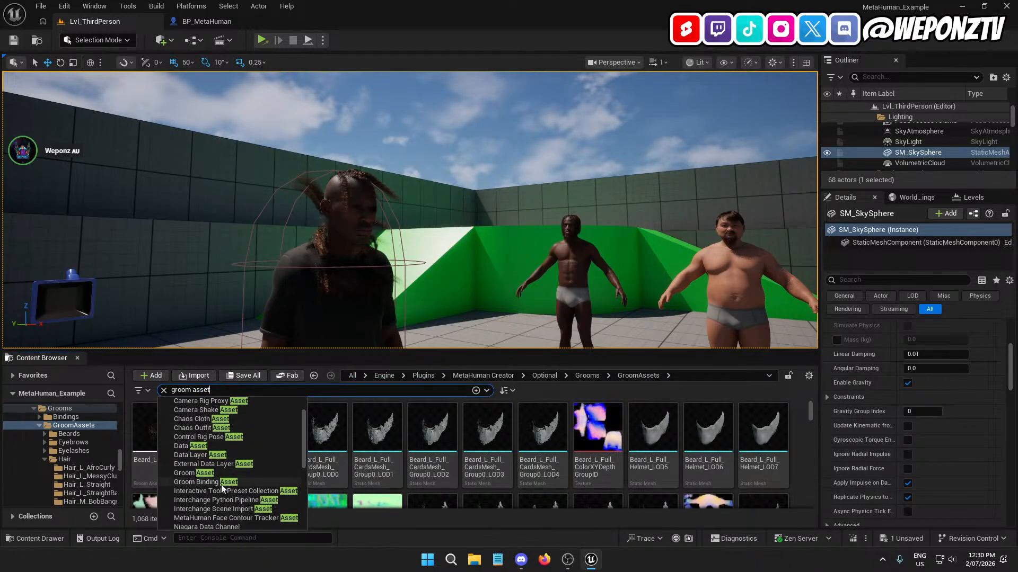
{"action": "left_click", "coordinate": [212, 473]}
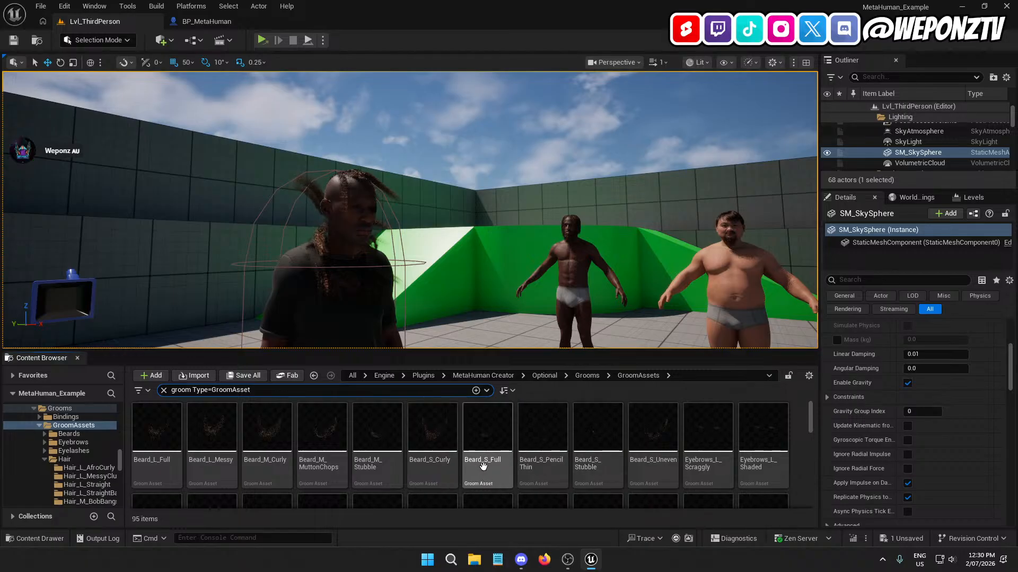
- Select all the filtered groom assets, view them together in the Property Matrix, and close it again
{"action": "scroll", "coordinate": [623, 455], "scroll_direction": "down", "scroll_amount": 10}
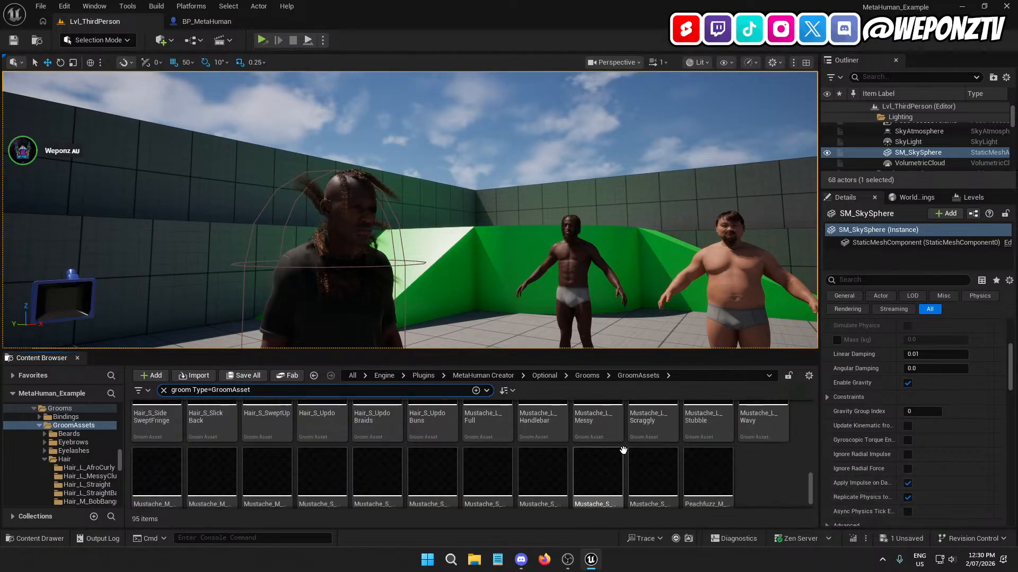
{"action": "scroll", "coordinate": [624, 450], "scroll_direction": "down", "scroll_amount": 1}
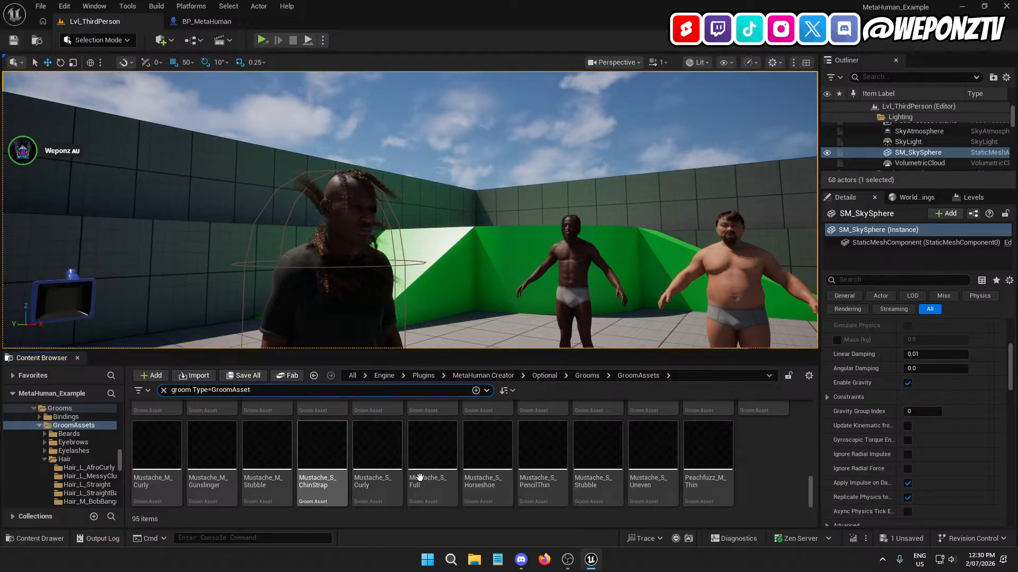
{"action": "left_click", "coordinate": [649, 493]}
{"action": "key", "text": "ctrl+a"}
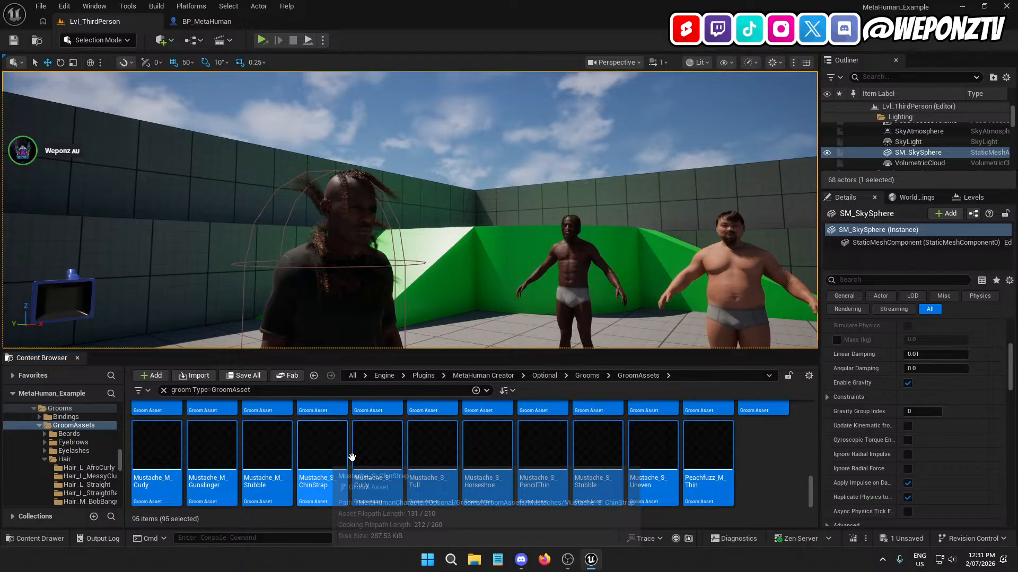
{"action": "right_click", "coordinate": [353, 459]}
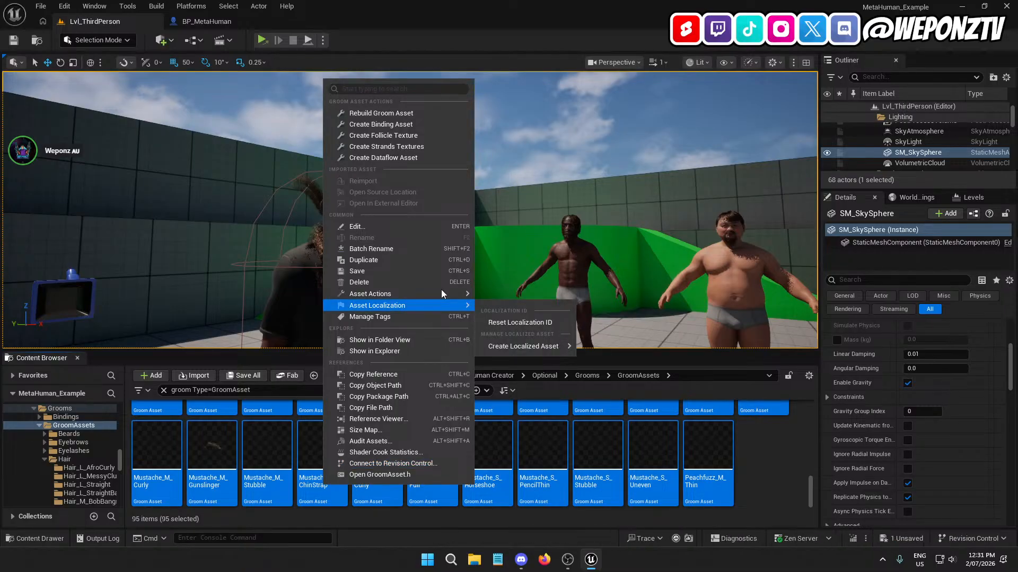
{"action": "mouse_move", "coordinate": [441, 293]}
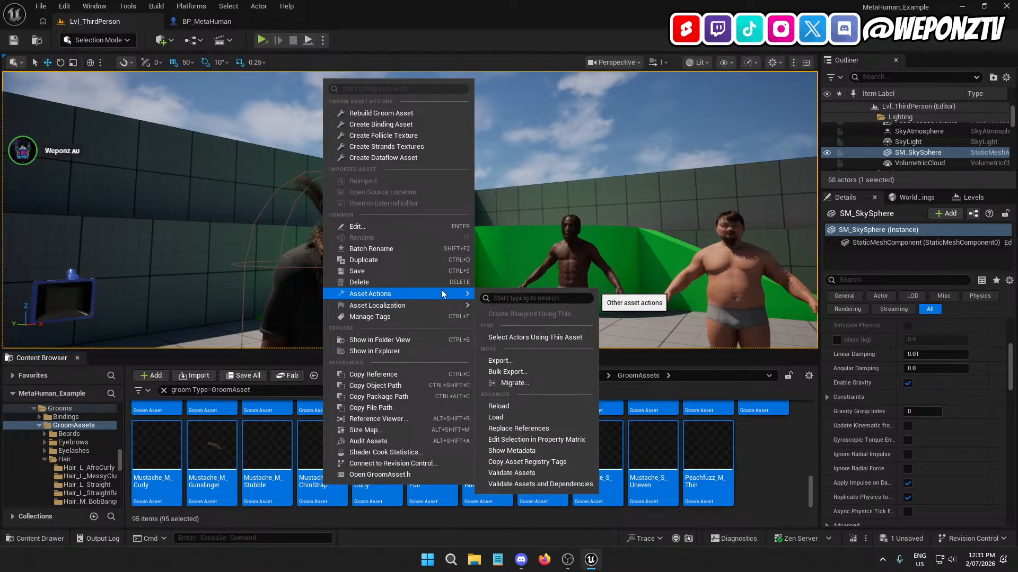
{"action": "left_click", "coordinate": [525, 442]}
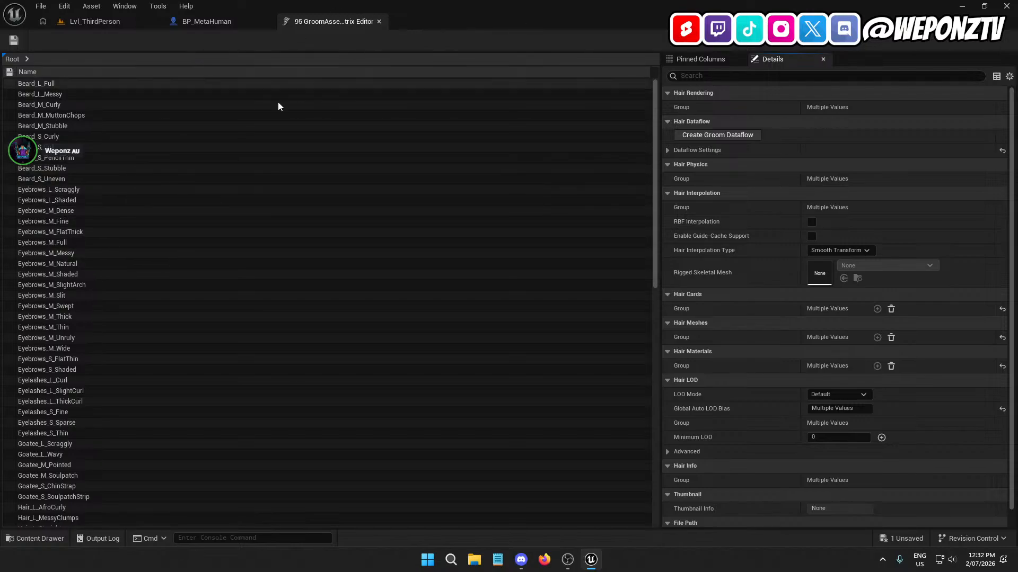
{"action": "left_click", "coordinate": [379, 21]}
{"action": "left_click", "coordinate": [113, 22]}
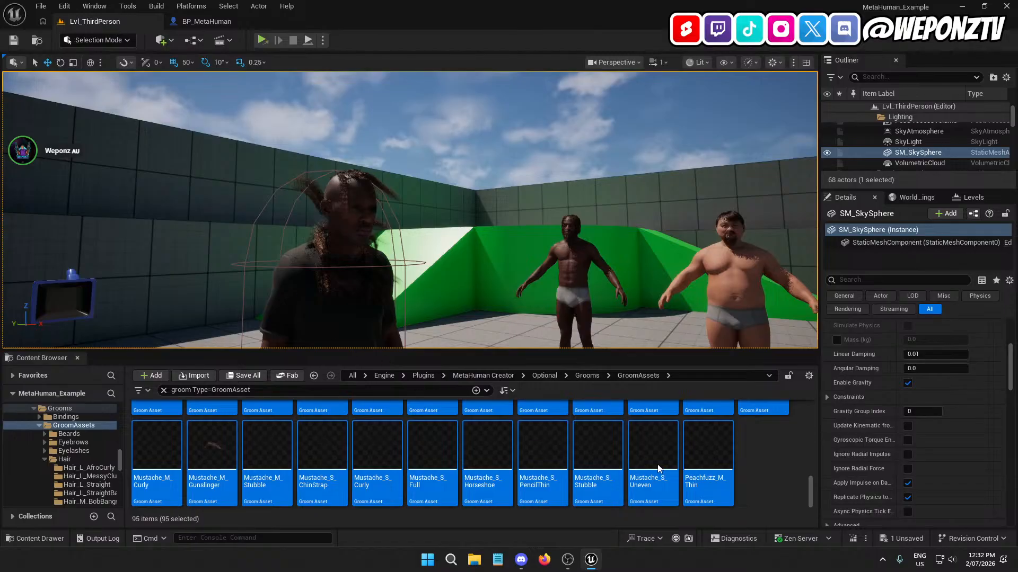
- Leave the engine content and open the project's Content/MetaHumans/Bo folder
{"action": "left_click", "coordinate": [384, 376]}
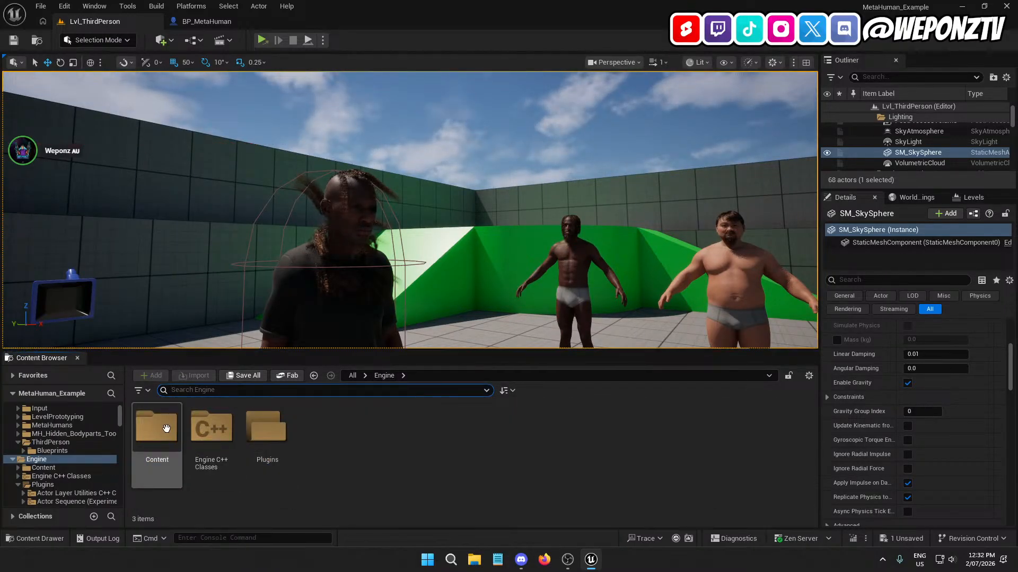
{"action": "double_click", "coordinate": [156, 427]}
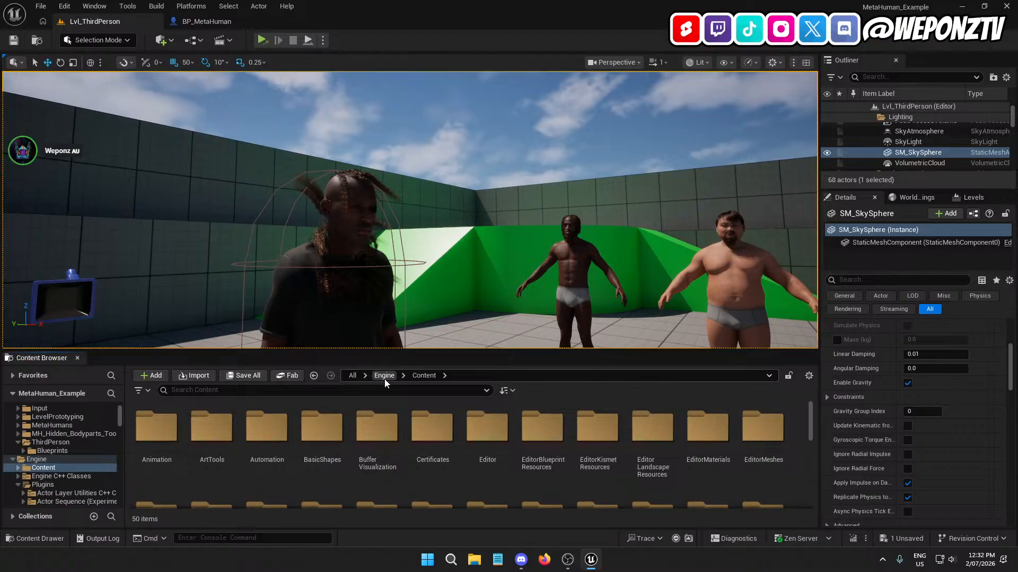
{"action": "left_click", "coordinate": [352, 375]}
{"action": "double_click", "coordinate": [156, 427]}
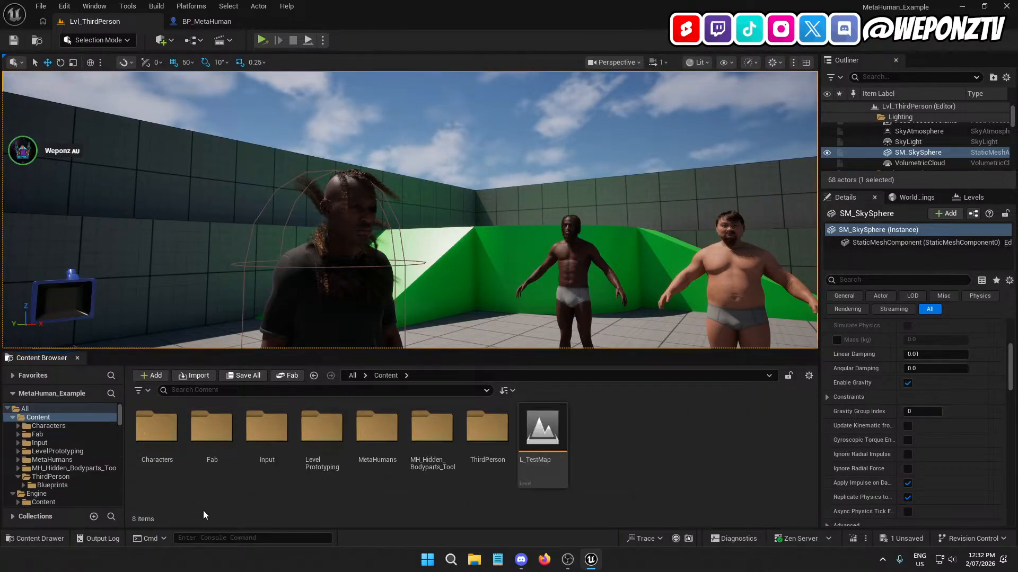
{"action": "left_click", "coordinate": [389, 425]}
{"action": "double_click", "coordinate": [389, 425]}
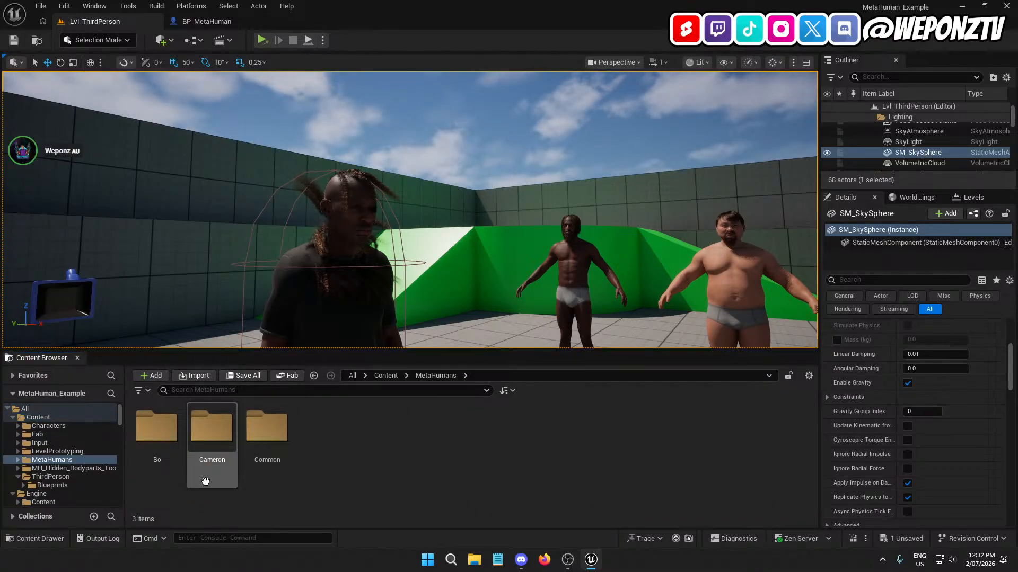
{"action": "double_click", "coordinate": [156, 427]}
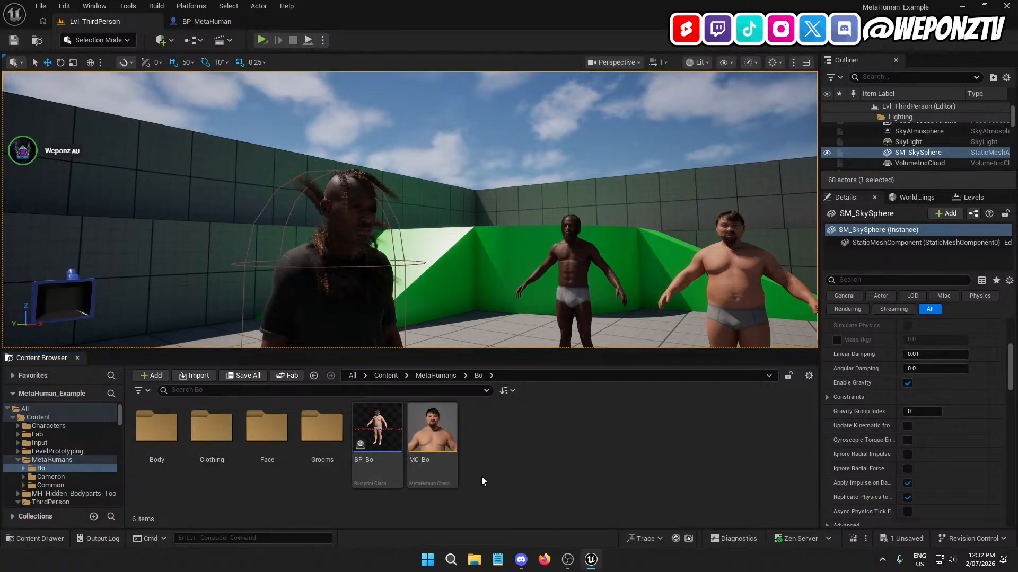
- Look through Bo's Body, Clothing and Grooms folders and select the Cameron character in the level
{"action": "double_click", "coordinate": [157, 427]}
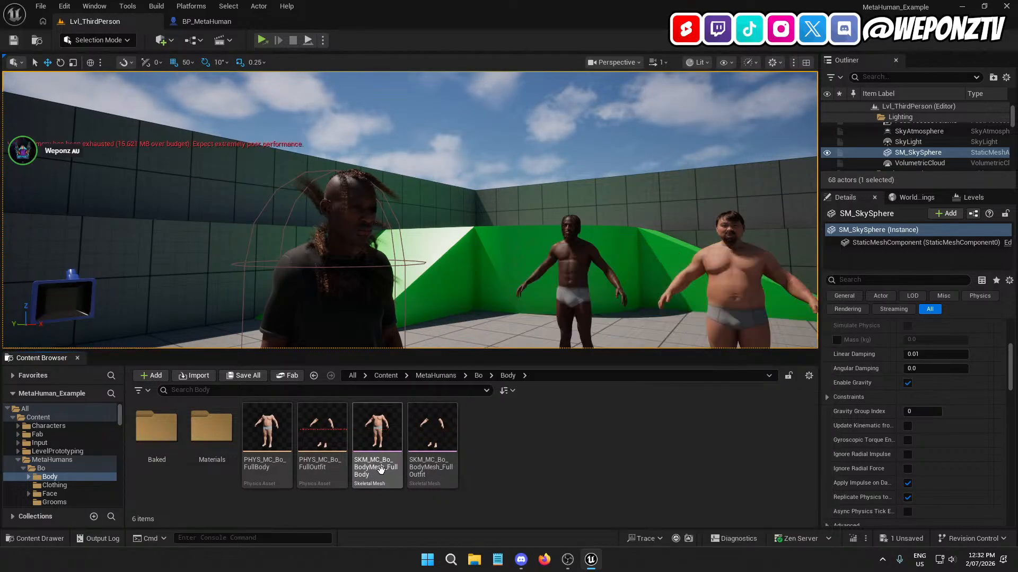
{"action": "left_click", "coordinate": [477, 376]}
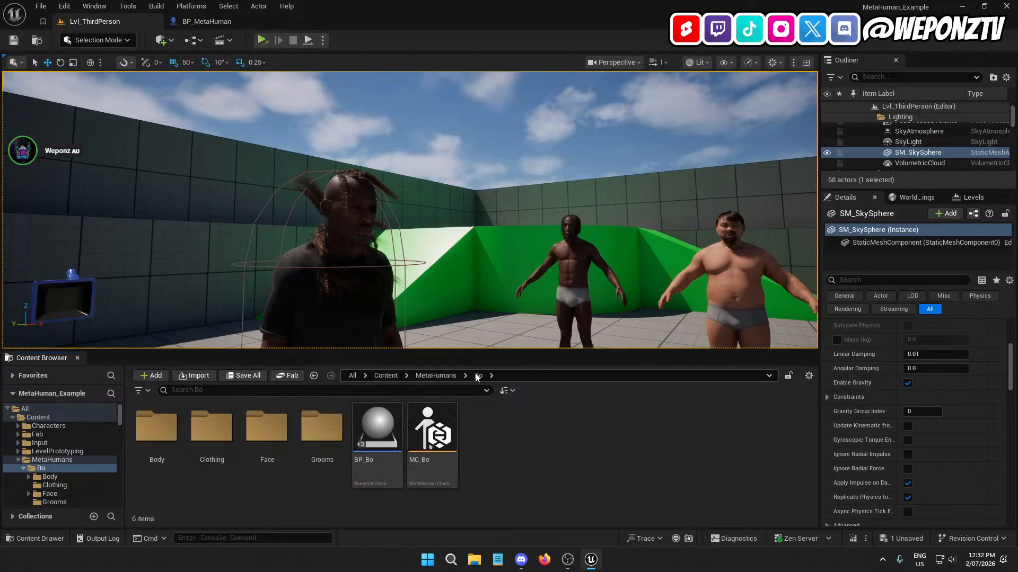
{"action": "double_click", "coordinate": [212, 430]}
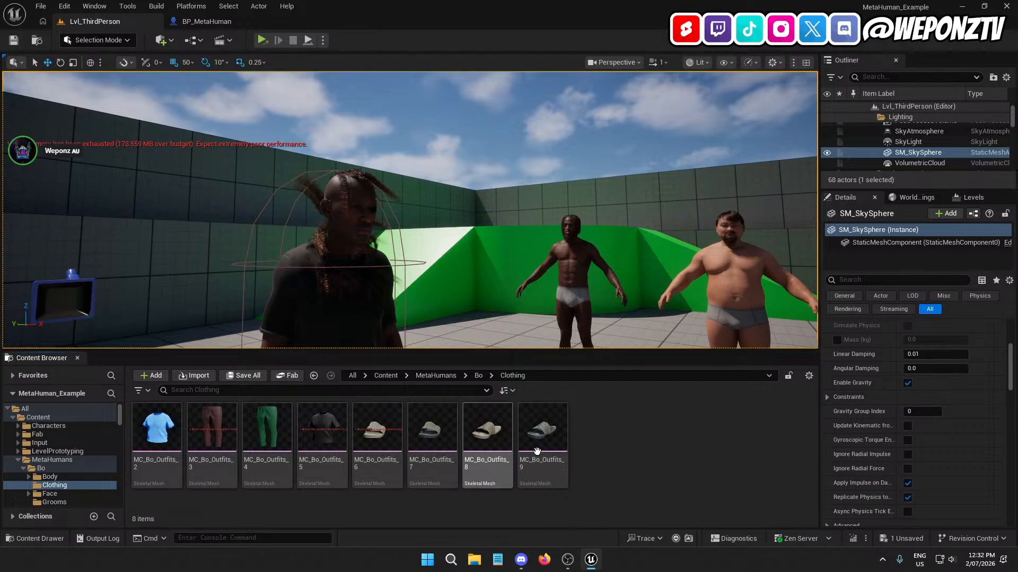
{"action": "left_click", "coordinate": [477, 376]}
{"action": "double_click", "coordinate": [331, 432]}
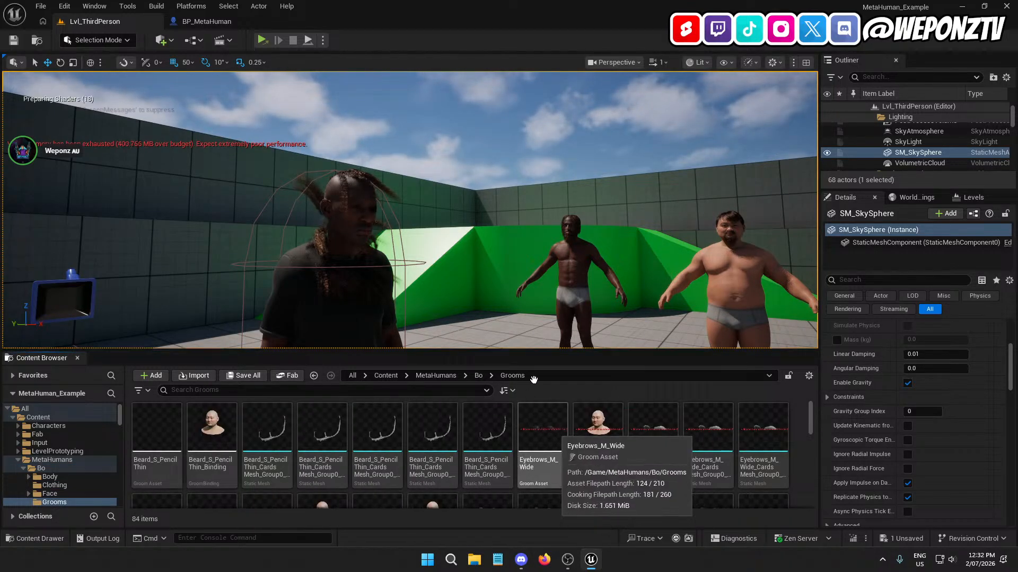
{"action": "left_click", "coordinate": [573, 258]}
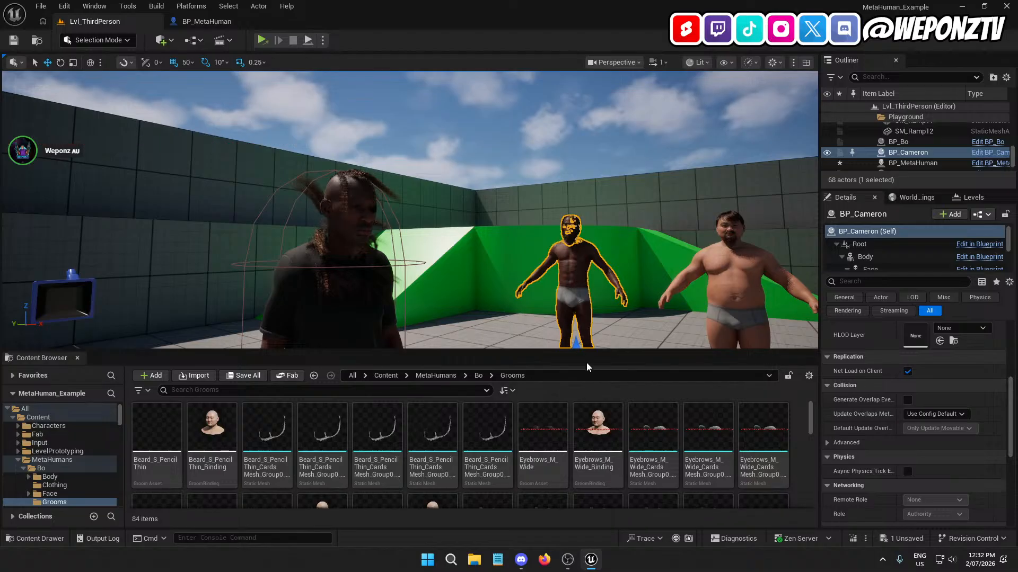
- Return to the Bo folder, open the MC_Bo MetaHuman character to view its hair and clothing, and close it
{"action": "left_click", "coordinate": [432, 376]}
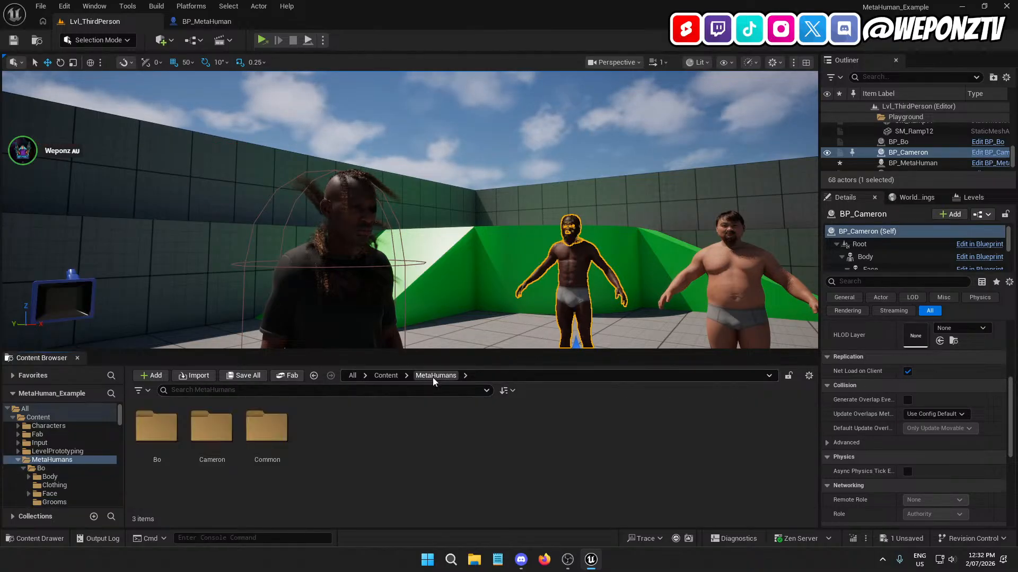
{"action": "double_click", "coordinate": [157, 427]}
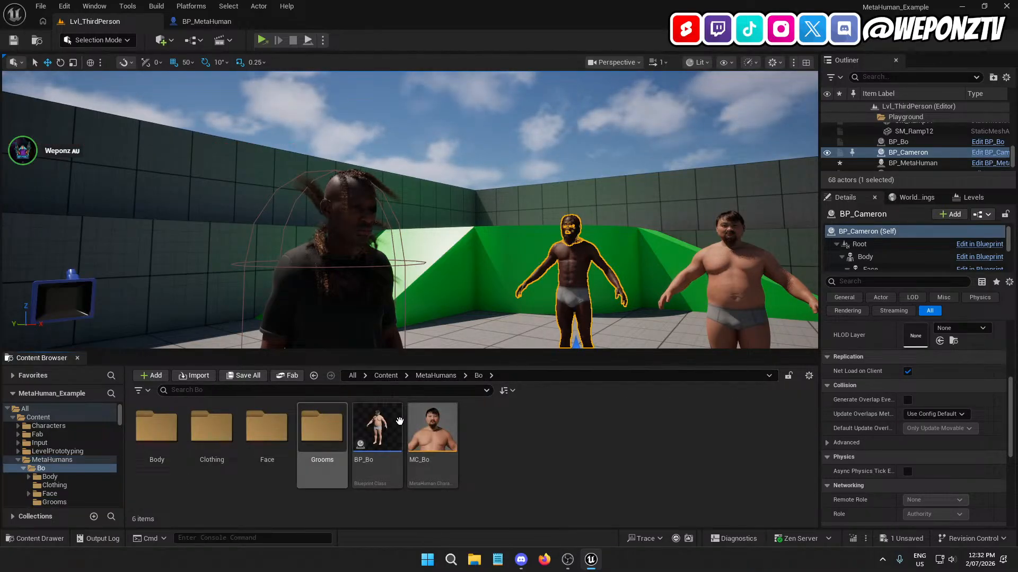
{"action": "double_click", "coordinate": [435, 432]}
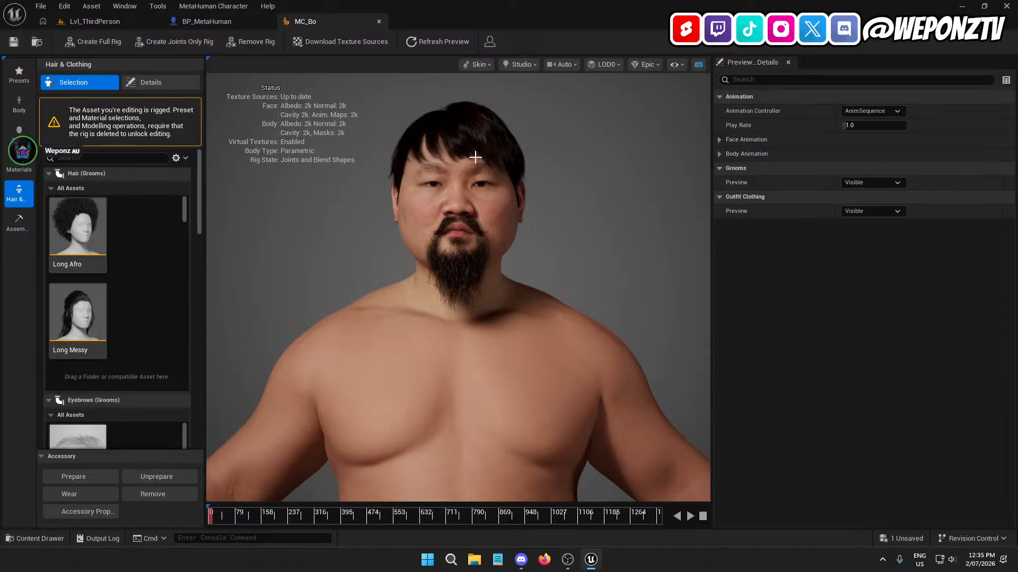
{"action": "left_click", "coordinate": [109, 20]}
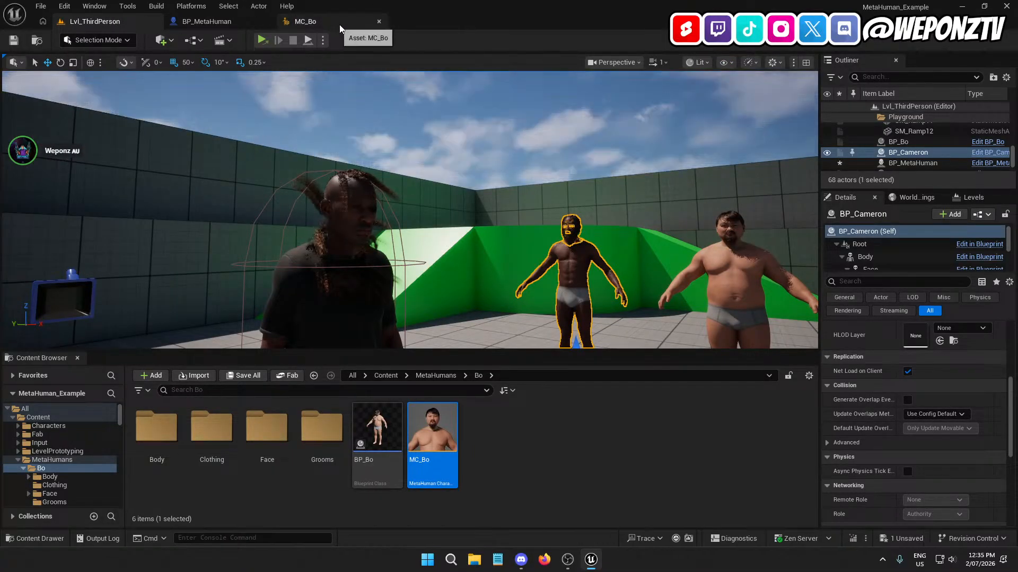
{"action": "left_click", "coordinate": [379, 21]}
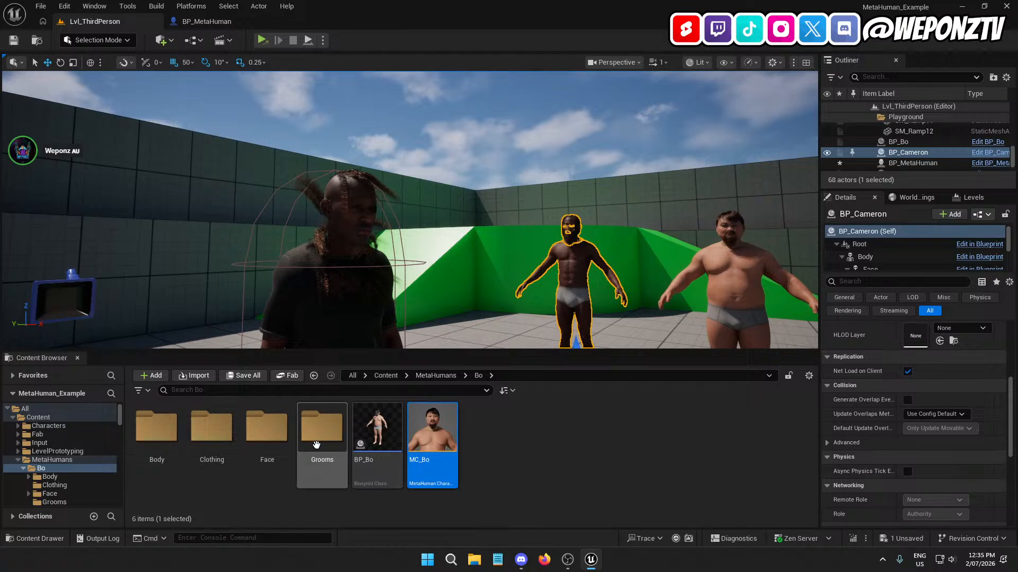
- Search Bo's Grooms folder and the whole project Content for "bind", and clear the search
{"action": "double_click", "coordinate": [322, 427]}
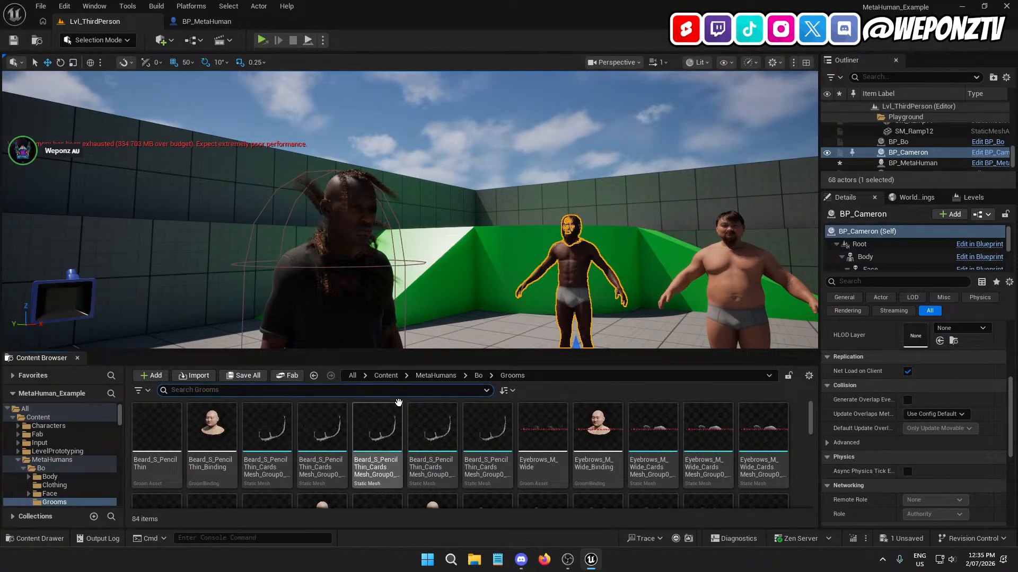
{"action": "type", "text": "bind"}
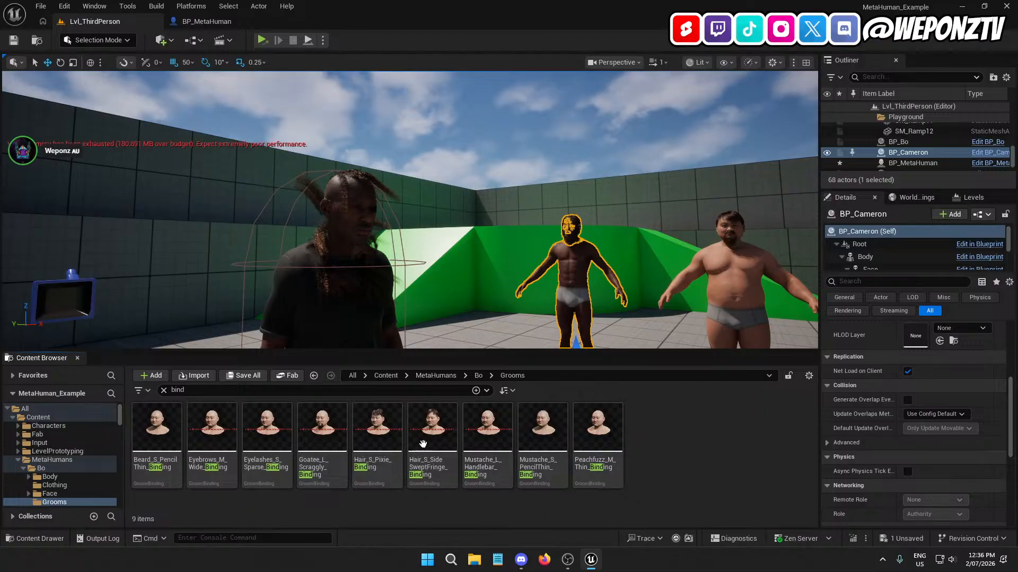
{"action": "left_click", "coordinate": [390, 375]}
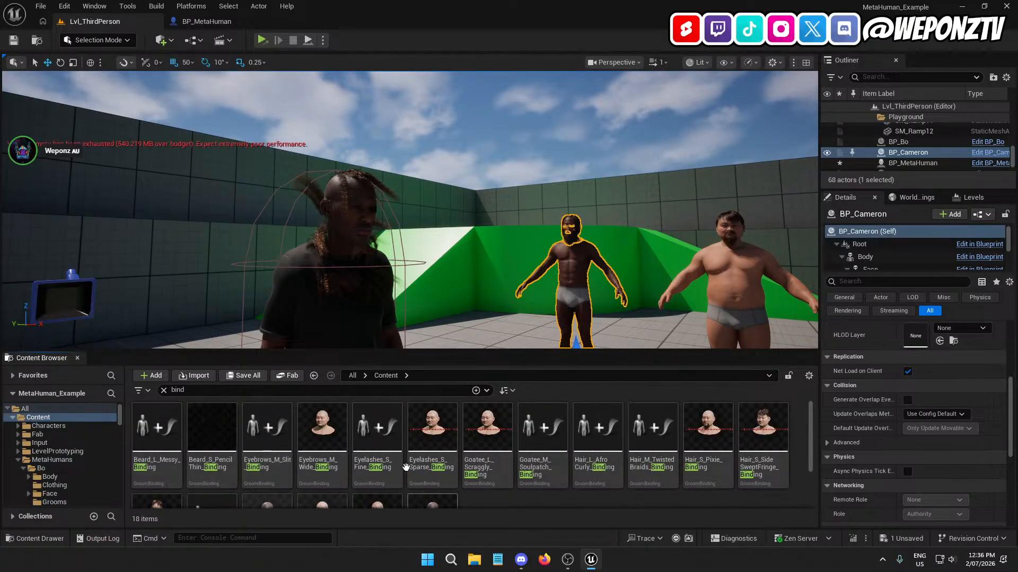
{"action": "left_click", "coordinate": [164, 392]}
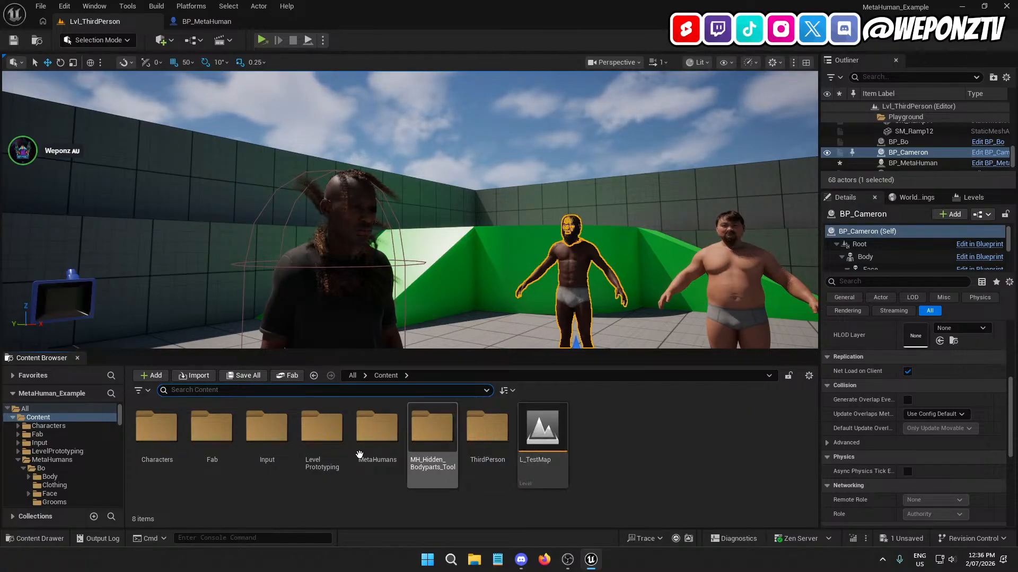
- Reopen the MetaHumans/Bo/Grooms folder and filter its assets with "bind"
{"action": "double_click", "coordinate": [377, 426]}
{"action": "double_click", "coordinate": [170, 427]}
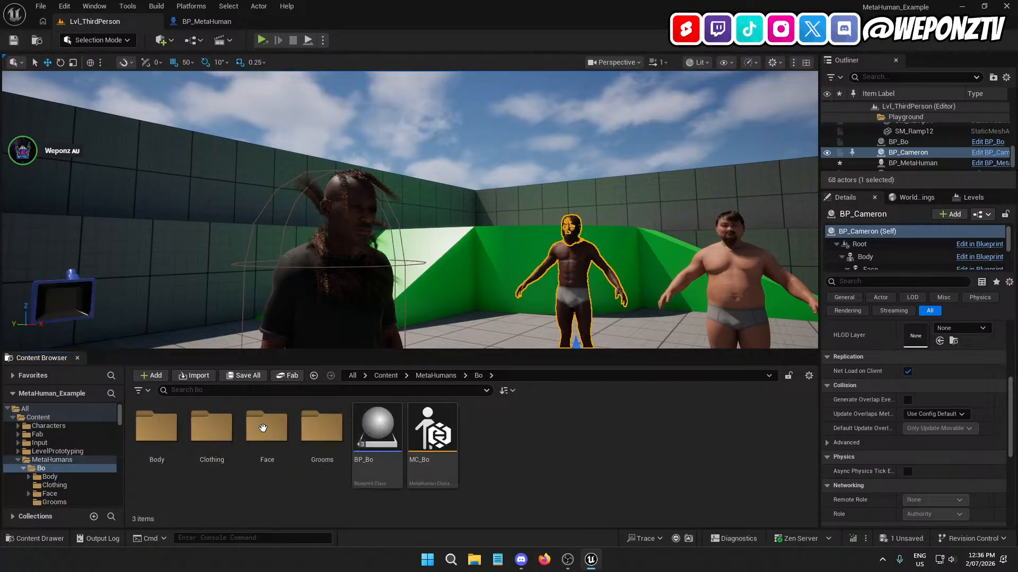
{"action": "double_click", "coordinate": [322, 427]}
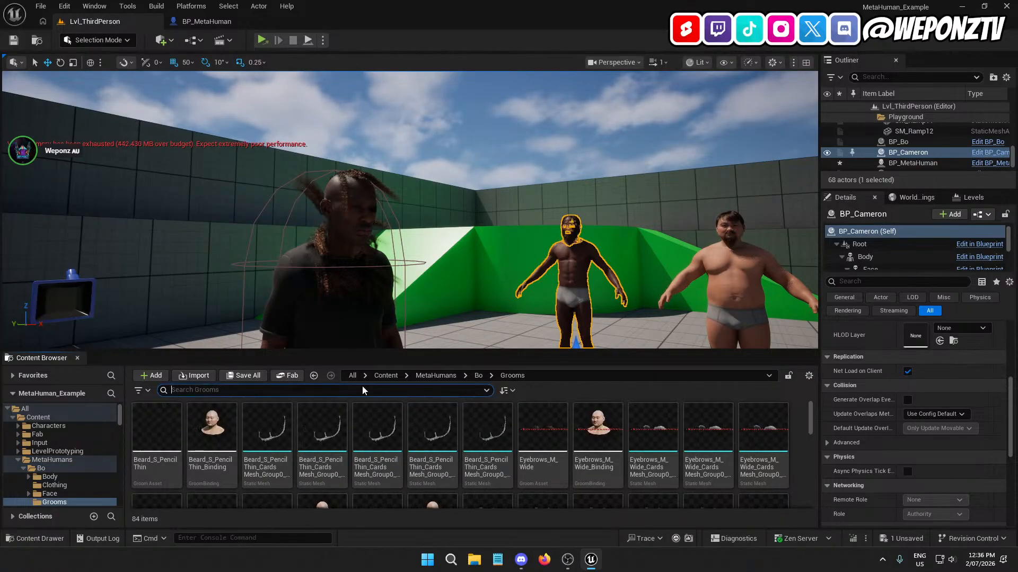
{"action": "left_click", "coordinate": [362, 390]}
{"action": "type", "text": "bind"}
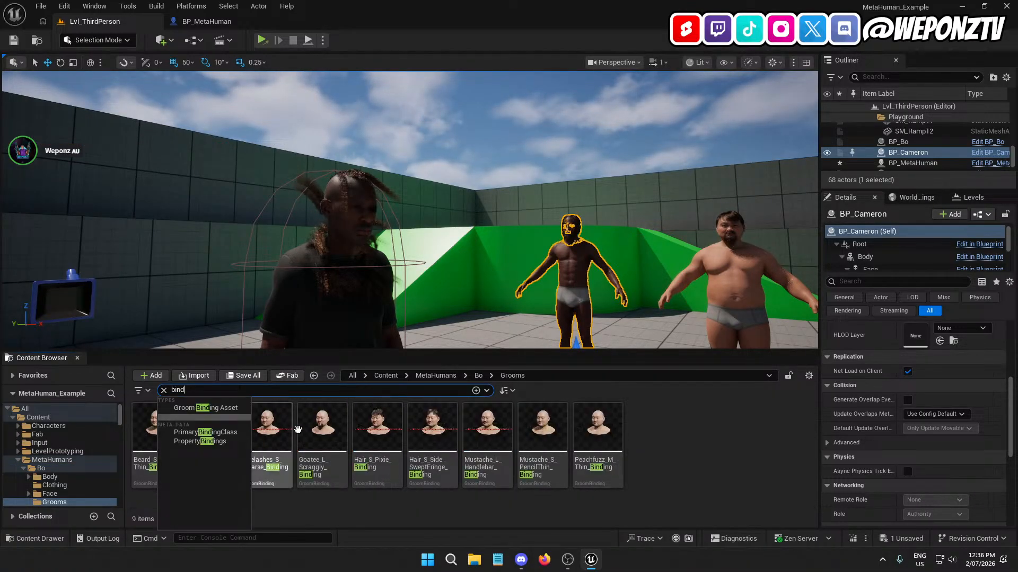
{"action": "key", "text": "Return"}
- Open Bo's beard, eyebrows, eyelashes and goatee groom bindings in separate editors, returning to the level after each
{"action": "double_click", "coordinate": [154, 466]}
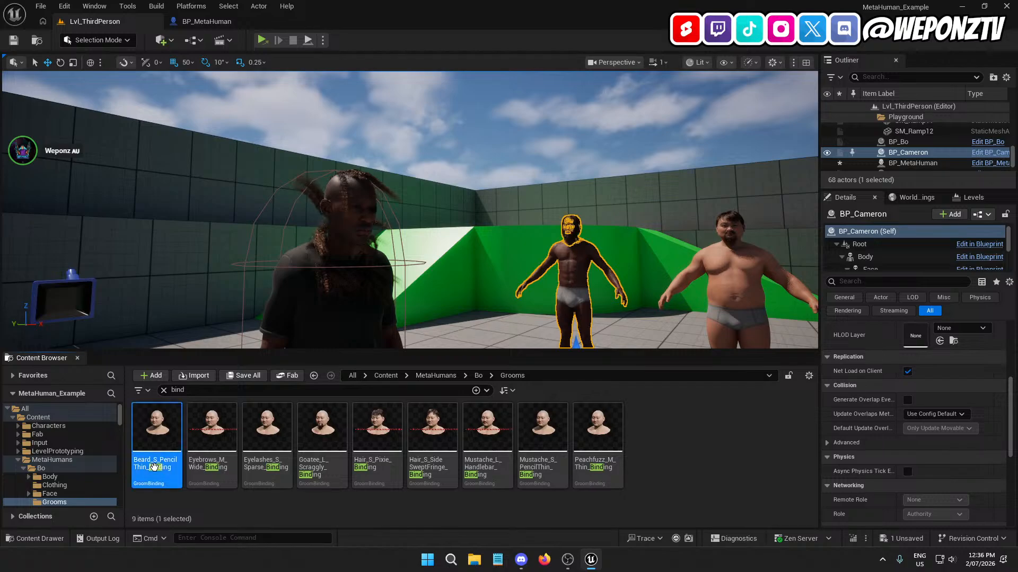
{"action": "left_click", "coordinate": [100, 23]}
{"action": "double_click", "coordinate": [221, 432]}
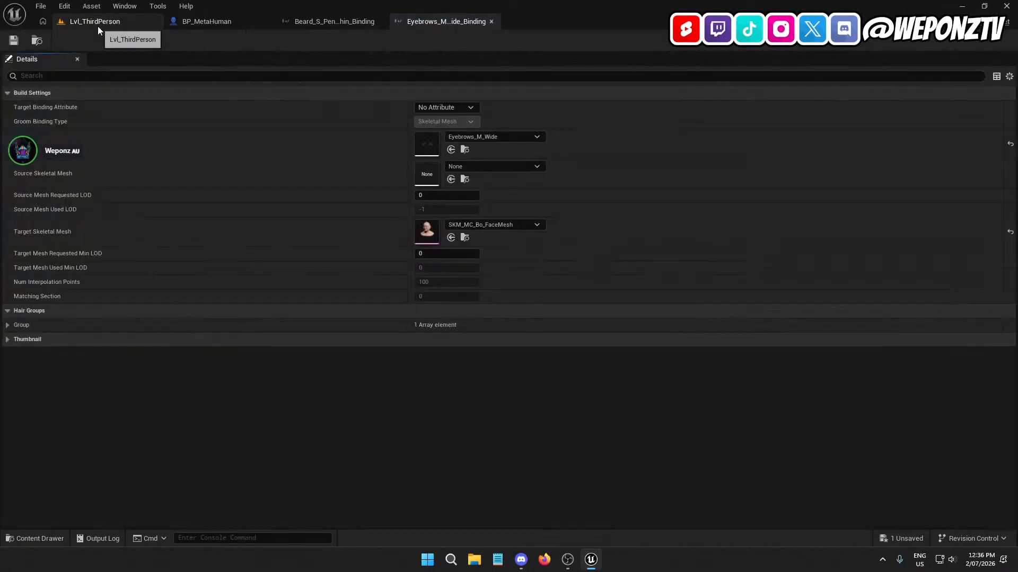
{"action": "left_click", "coordinate": [97, 23]}
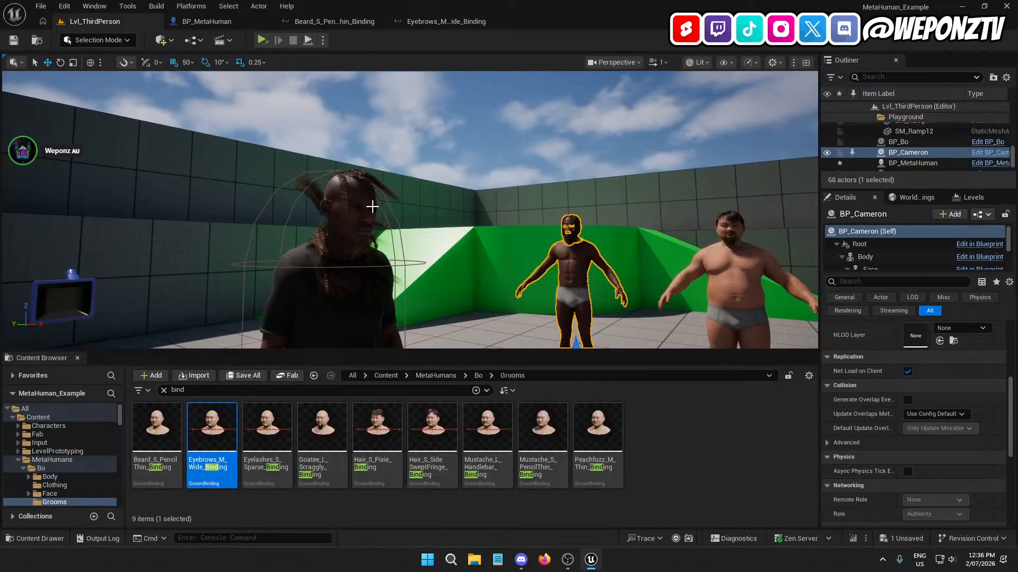
{"action": "double_click", "coordinate": [266, 432]}
{"action": "left_click", "coordinate": [96, 22]}
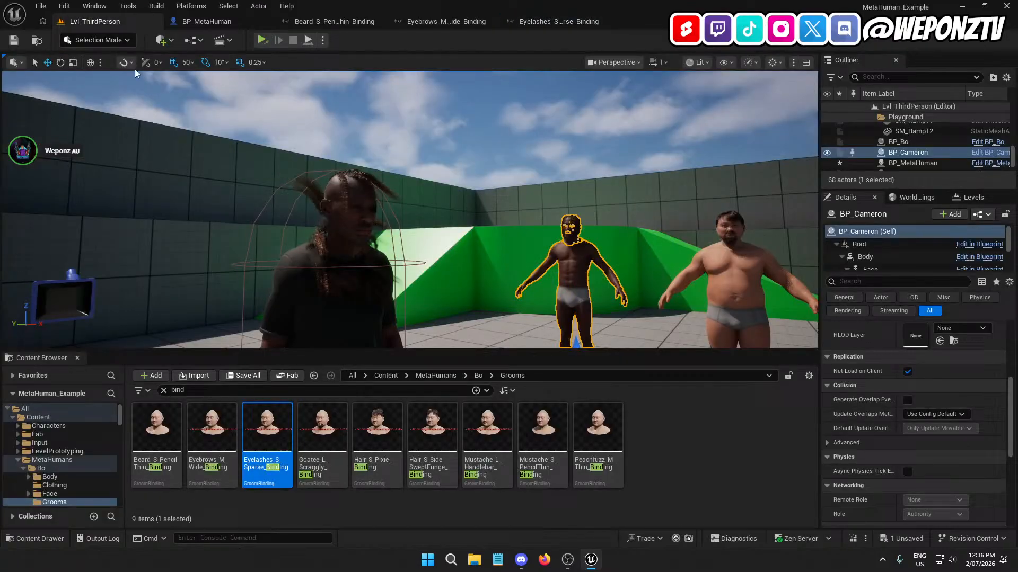
{"action": "double_click", "coordinate": [322, 432]}
{"action": "left_click", "coordinate": [124, 6]}
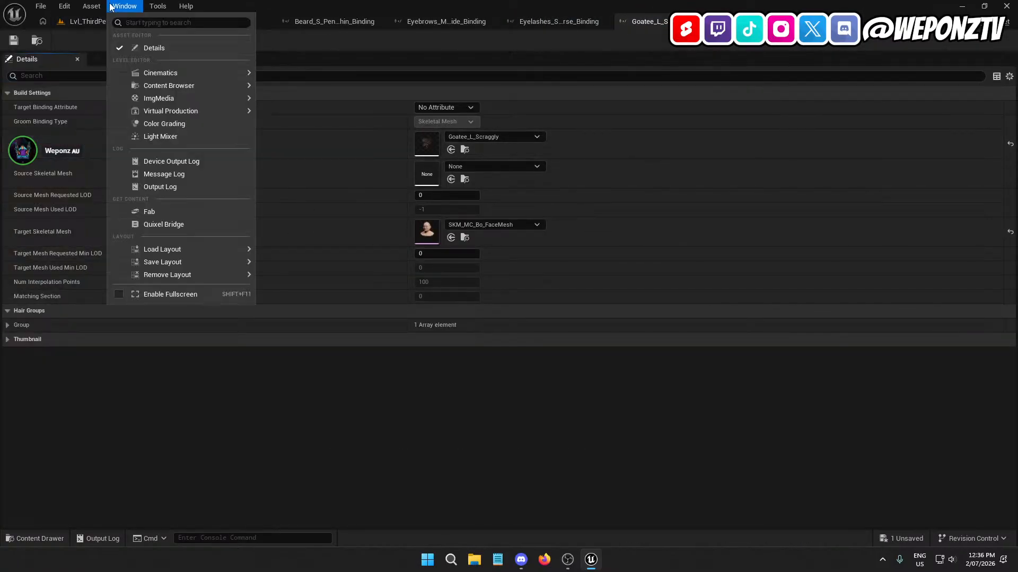
{"action": "left_click", "coordinate": [96, 21]}
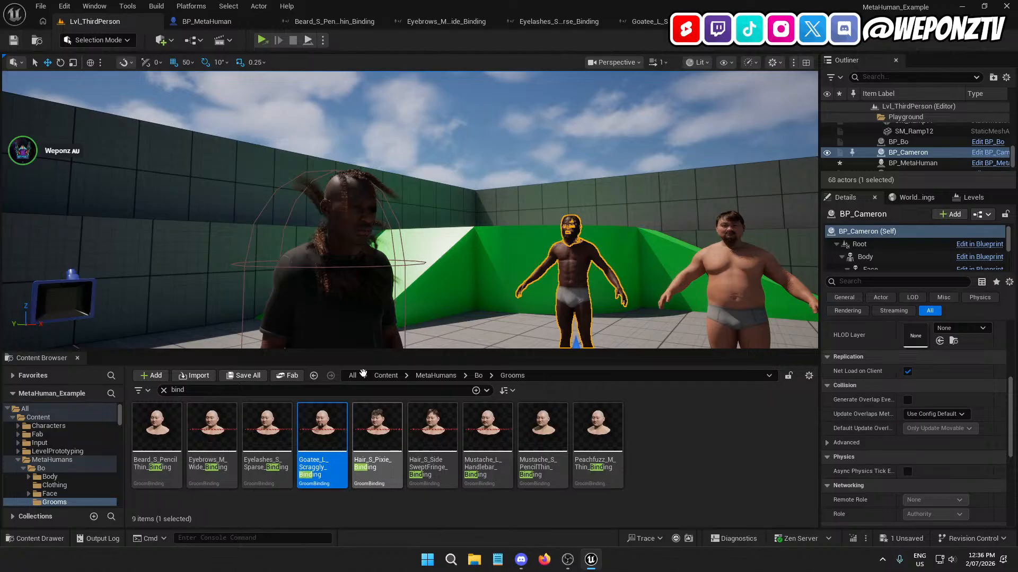
- Open Bo's Hair_S_Pixie and Hair_S_SideSweptFringe groom bindings in separate editors, returning to the level after each
{"action": "double_click", "coordinate": [390, 442]}
{"action": "left_click", "coordinate": [90, 21]}
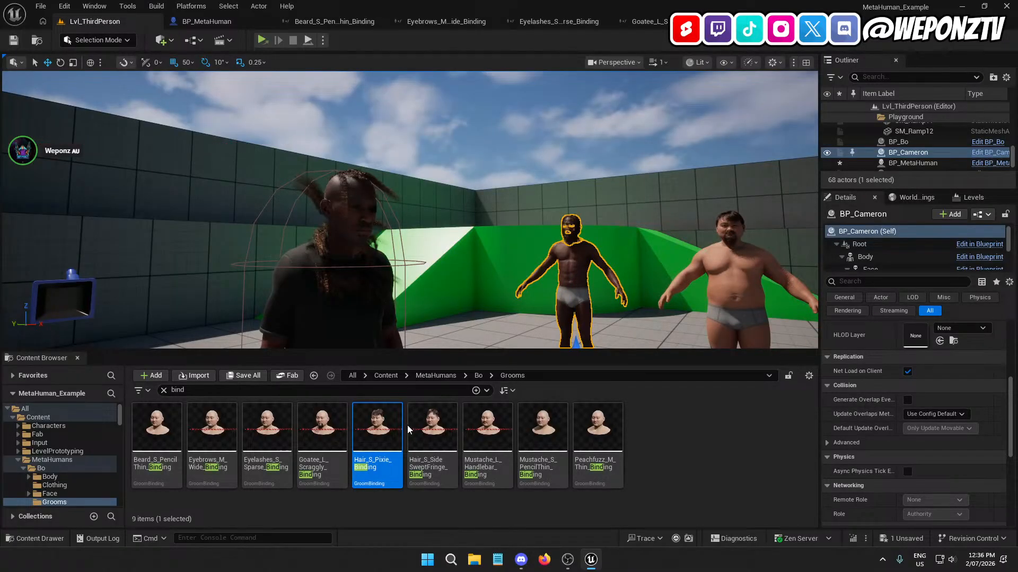
{"action": "double_click", "coordinate": [430, 432]}
{"action": "left_click", "coordinate": [82, 22]}
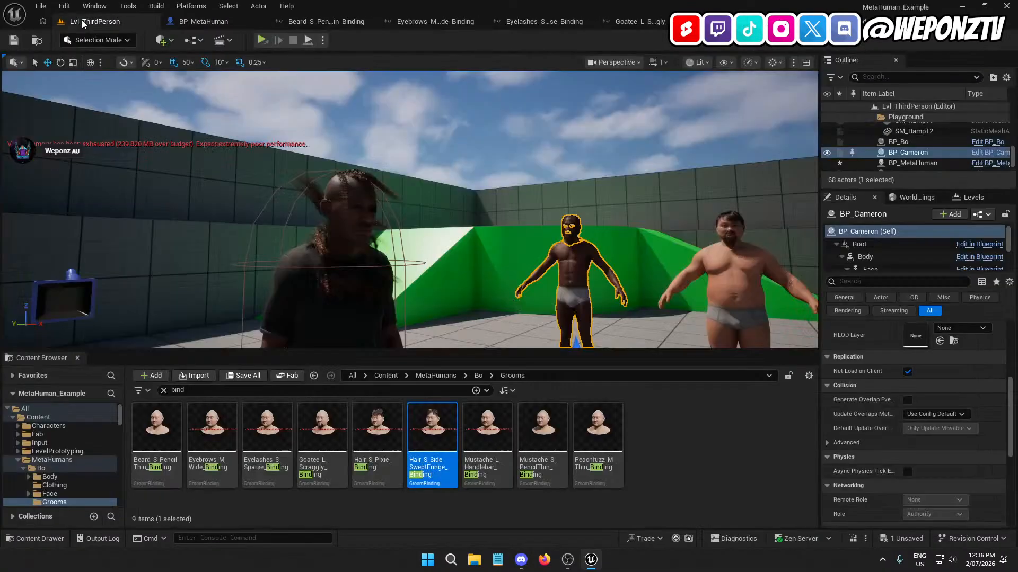
- Open Bo's Mustache_L_Handlebar, Mustache_S_PencilThin and Peachfuzz_M_Thin groom bindings in separate editors
{"action": "double_click", "coordinate": [487, 440]}
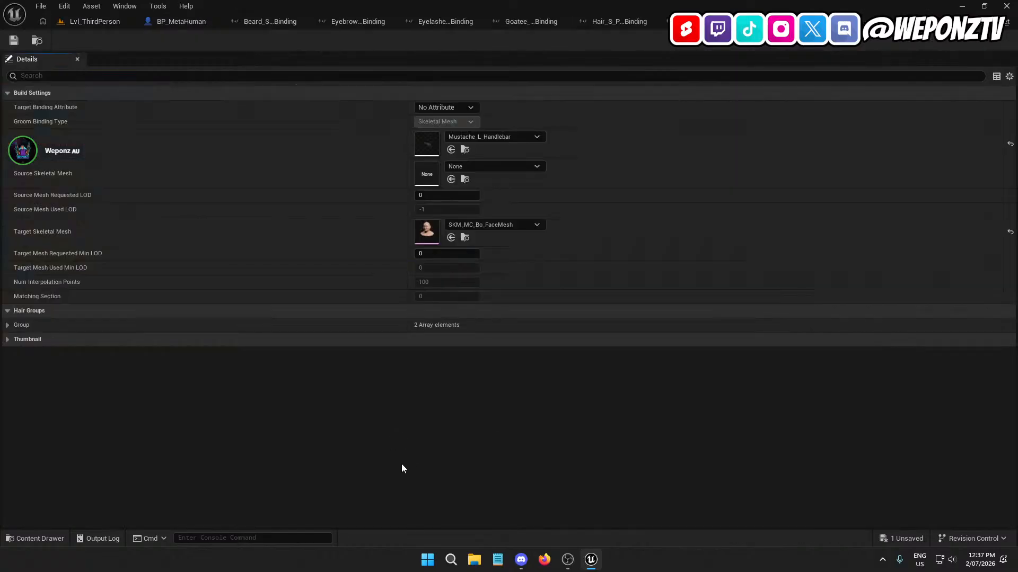
{"action": "left_click", "coordinate": [96, 21]}
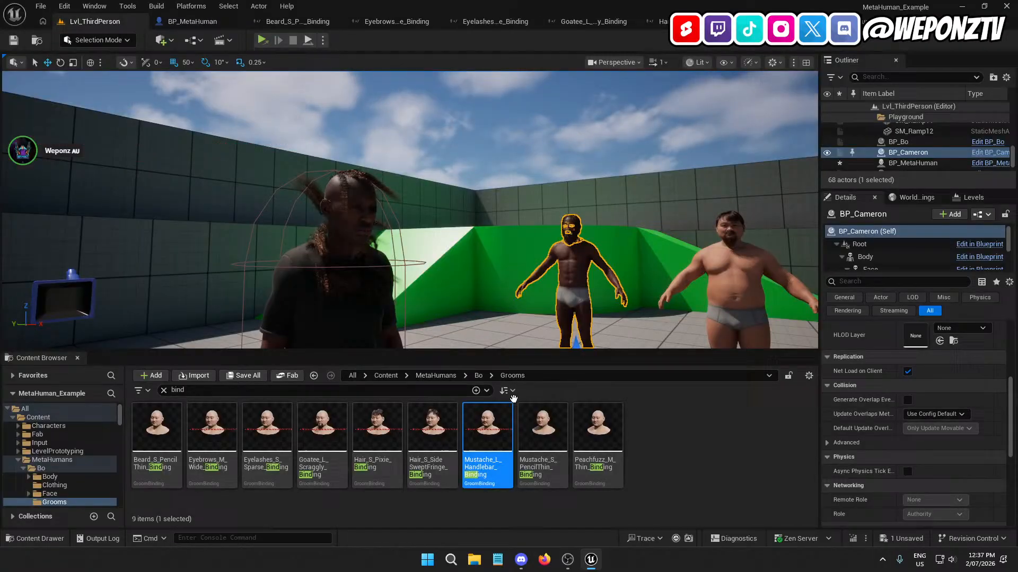
{"action": "double_click", "coordinate": [550, 429]}
{"action": "left_click", "coordinate": [106, 22]}
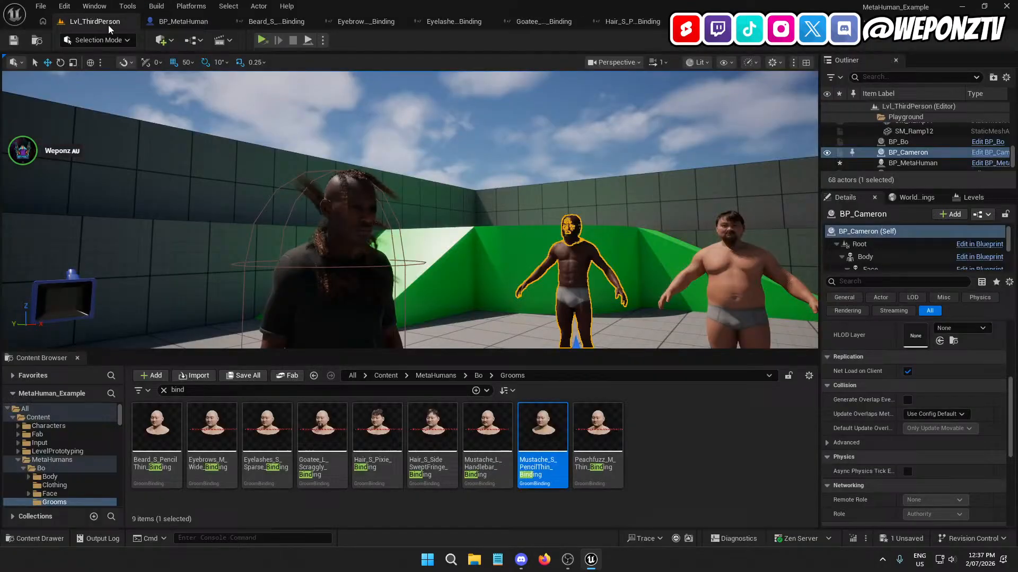
{"action": "double_click", "coordinate": [598, 435]}
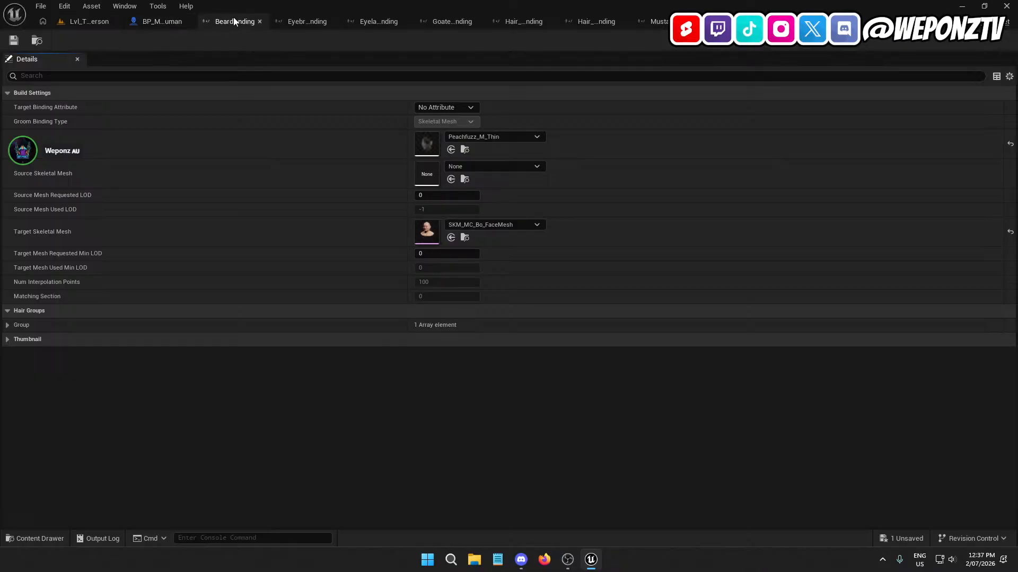
- Locate the SKM_MC_Bo_FaceMesh target asset and assign it as the Source Skeletal Mesh of the beard and eyebrows bindings
{"action": "left_click", "coordinate": [465, 238]}
{"action": "left_click", "coordinate": [241, 22]}
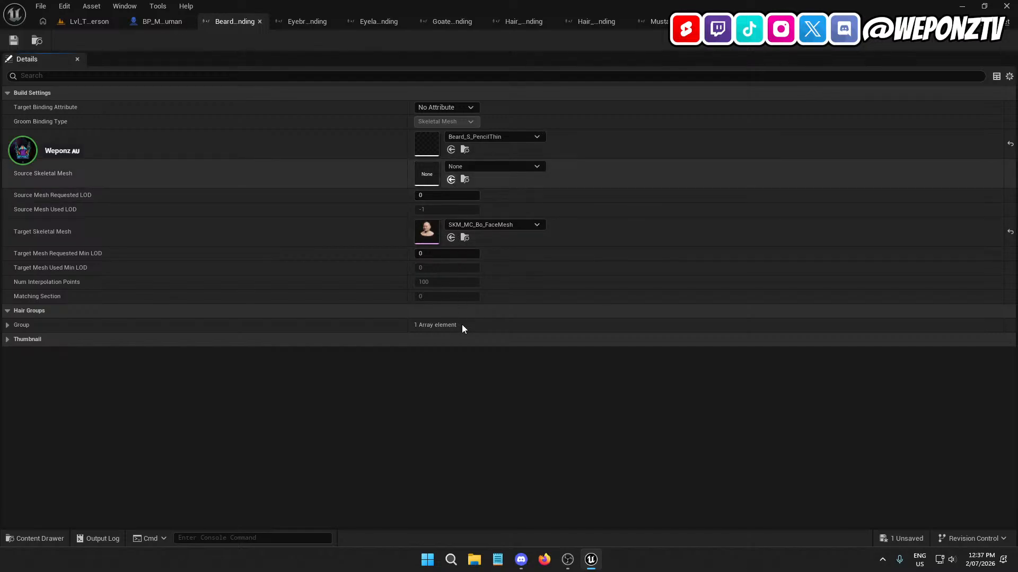
{"action": "left_click", "coordinate": [305, 21]}
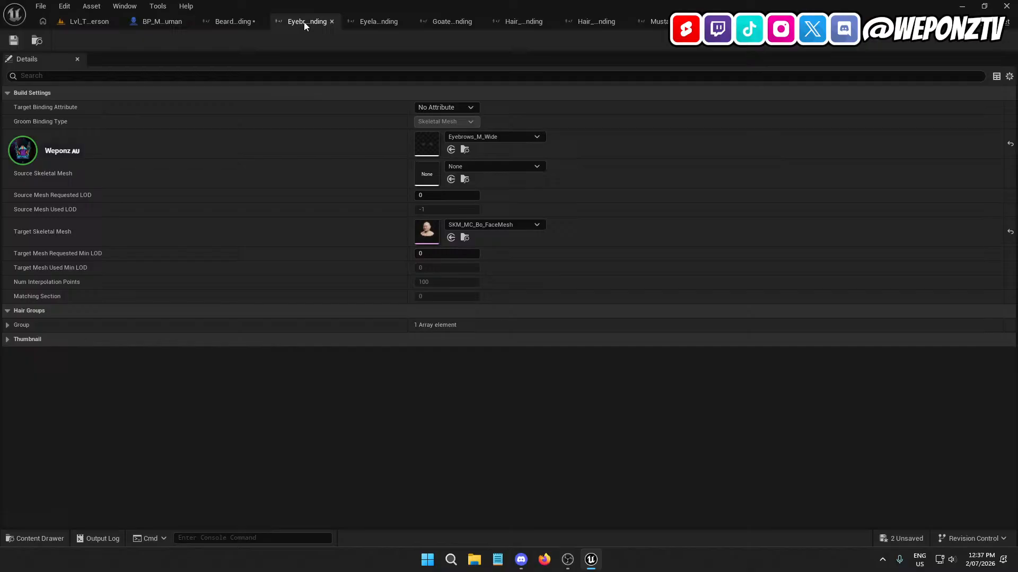
{"action": "left_click", "coordinate": [450, 179]}
- Set the Source Skeletal Mesh of the eyelashes and goatee bindings to SKM_MC_Bo_FaceMesh
{"action": "left_click", "coordinate": [378, 22]}
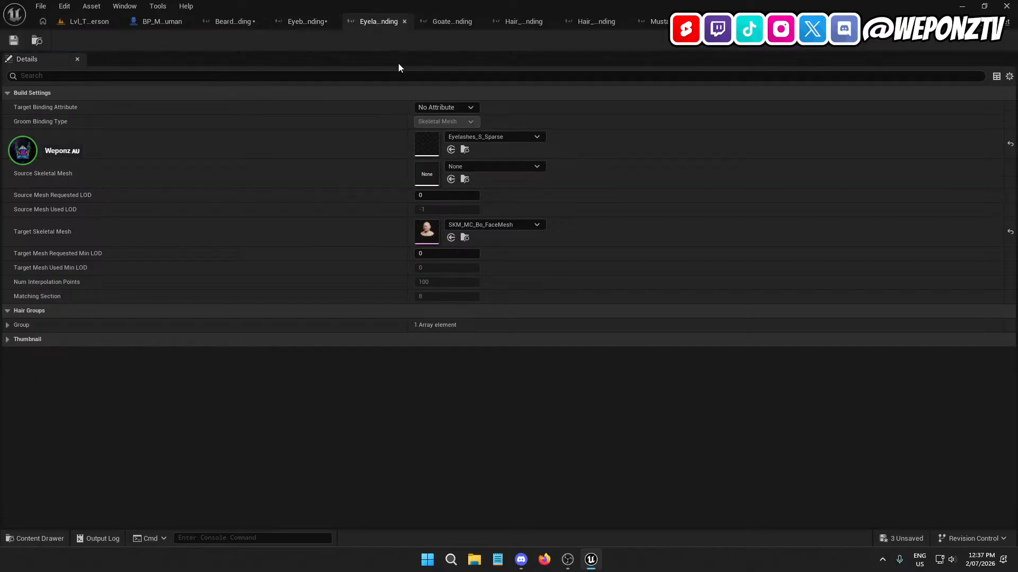
{"action": "left_click", "coordinate": [451, 179]}
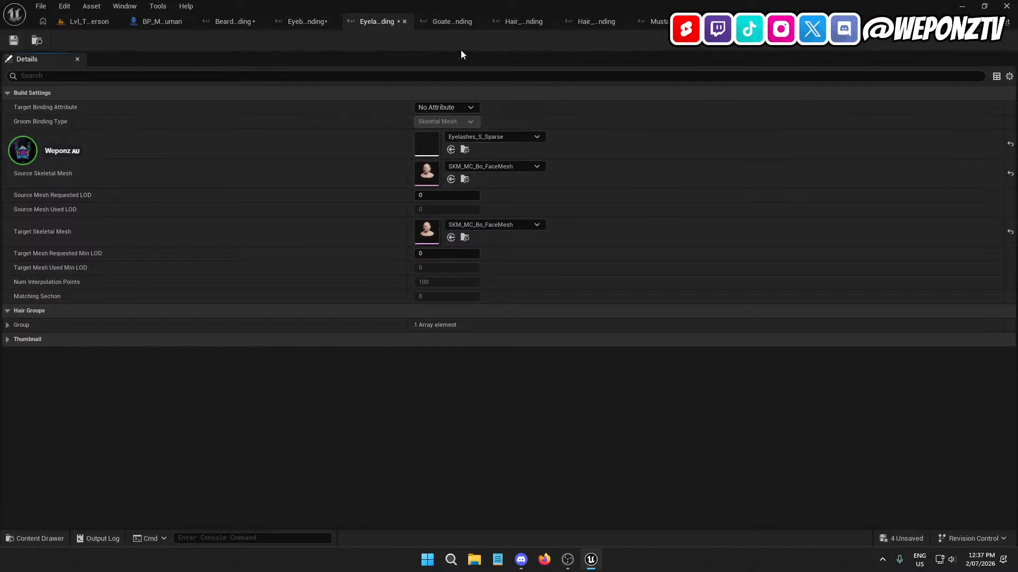
{"action": "left_click", "coordinate": [444, 24]}
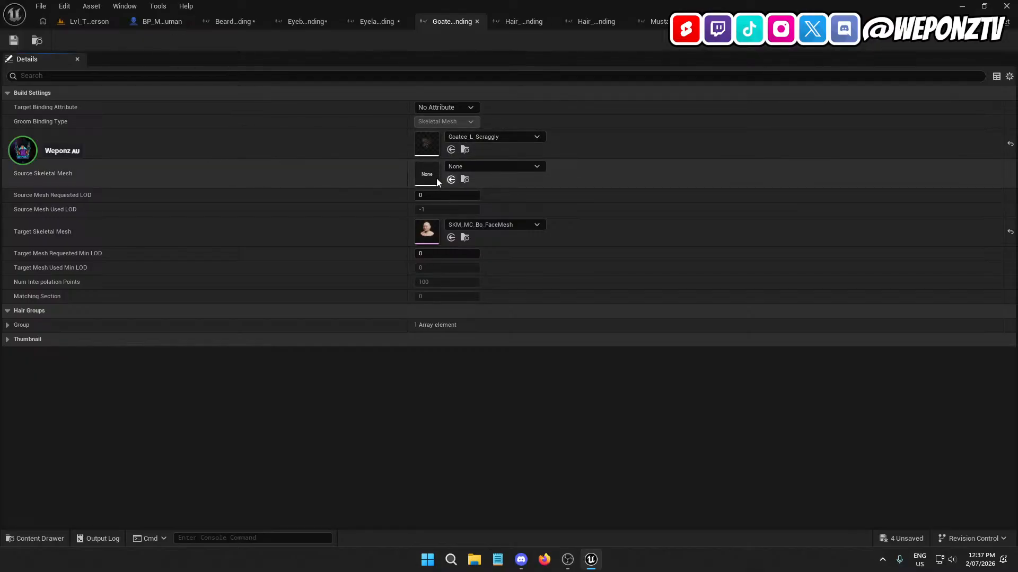
{"action": "left_click", "coordinate": [451, 179]}
- Assign SKM_MC_Bo_FaceMesh as the Source Skeletal Mesh of the Hair_S_Pixie and Hair_S_SideSweptFringe bindings
{"action": "left_click", "coordinate": [522, 22]}
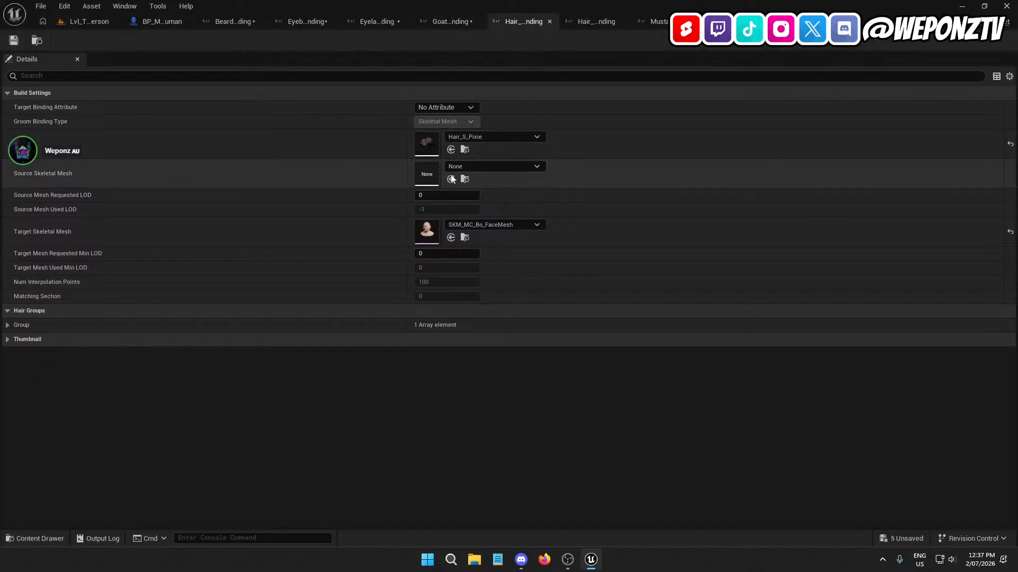
{"action": "left_click", "coordinate": [451, 179]}
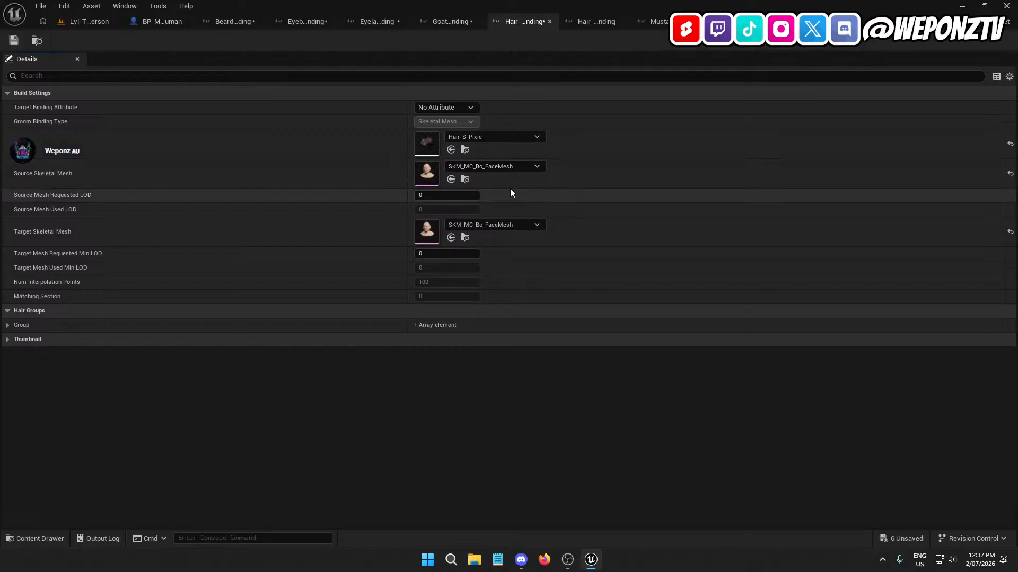
{"action": "left_click", "coordinate": [605, 23]}
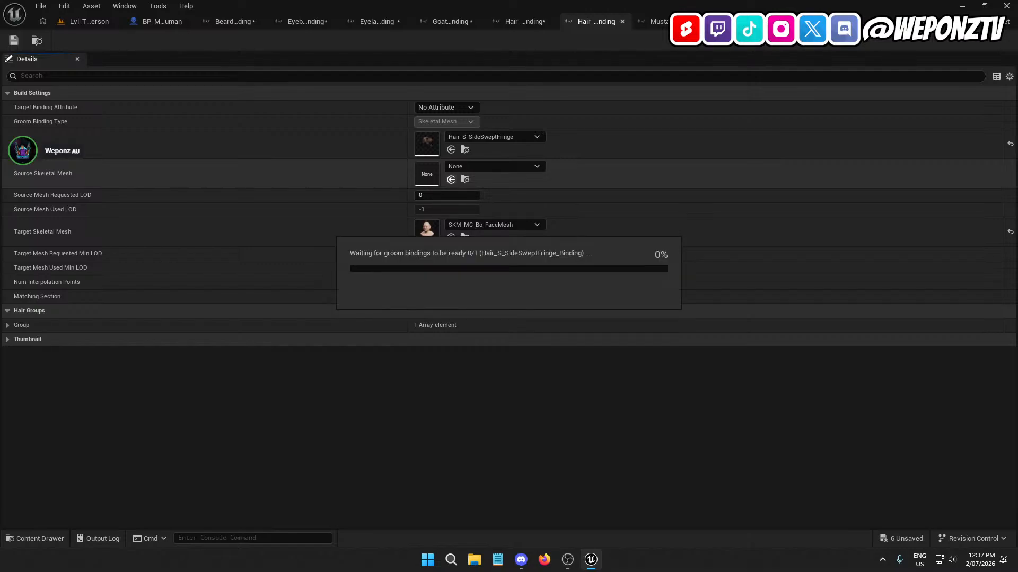
- Assign SKM_MC_Bo_FaceMesh as the Source Skeletal Mesh of the Mustache_L_Handlebar and Mustache_S_PencilThin bindings
{"action": "left_click", "coordinate": [658, 22]}
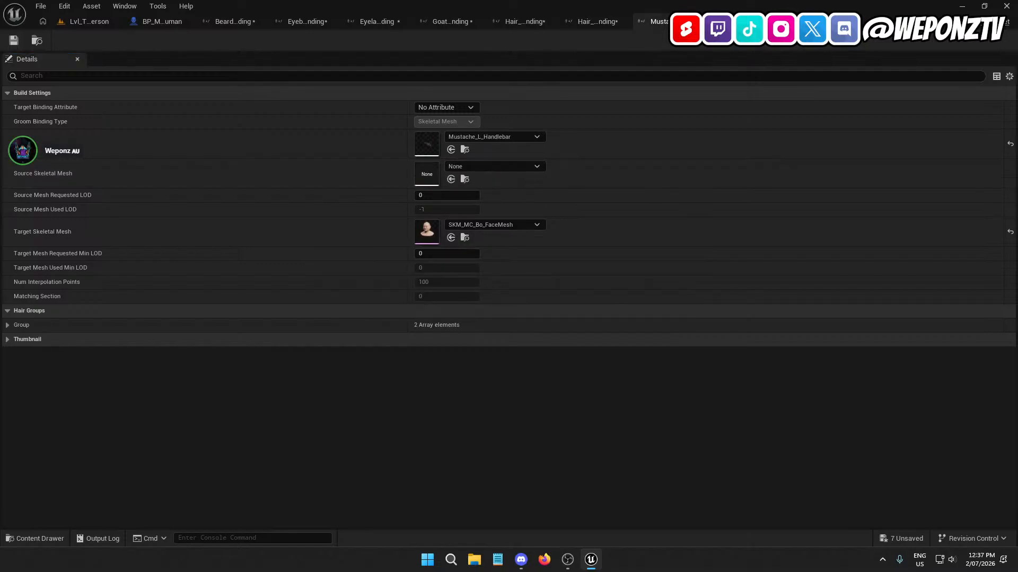
{"action": "left_click", "coordinate": [452, 169]}
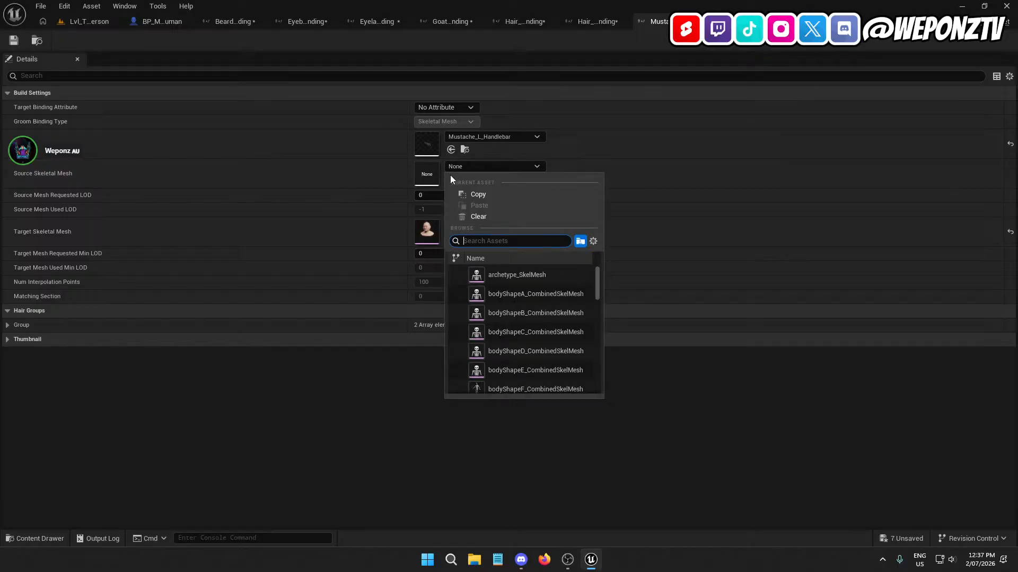
{"action": "left_click", "coordinate": [353, 185]}
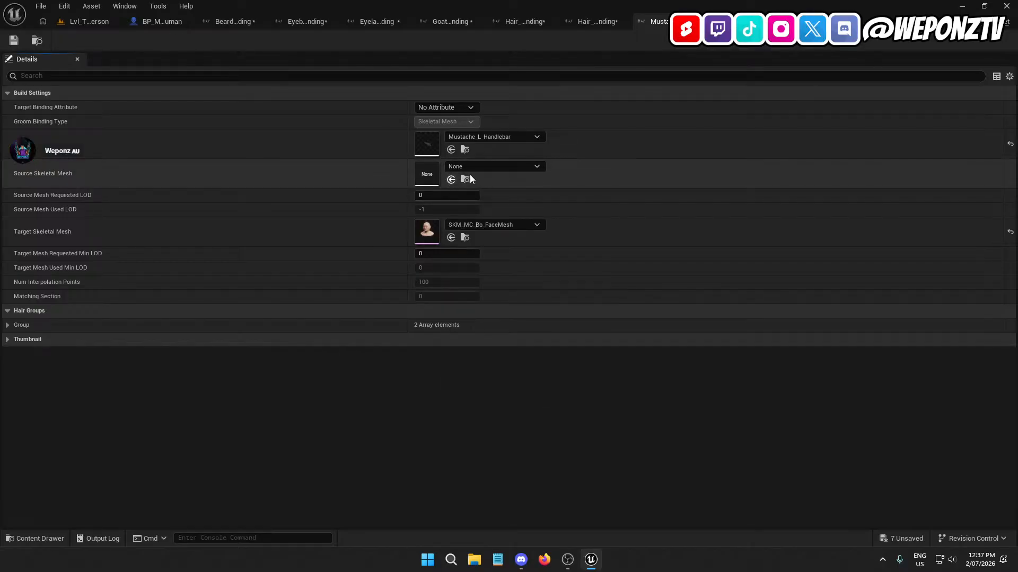
{"action": "left_click", "coordinate": [451, 180]}
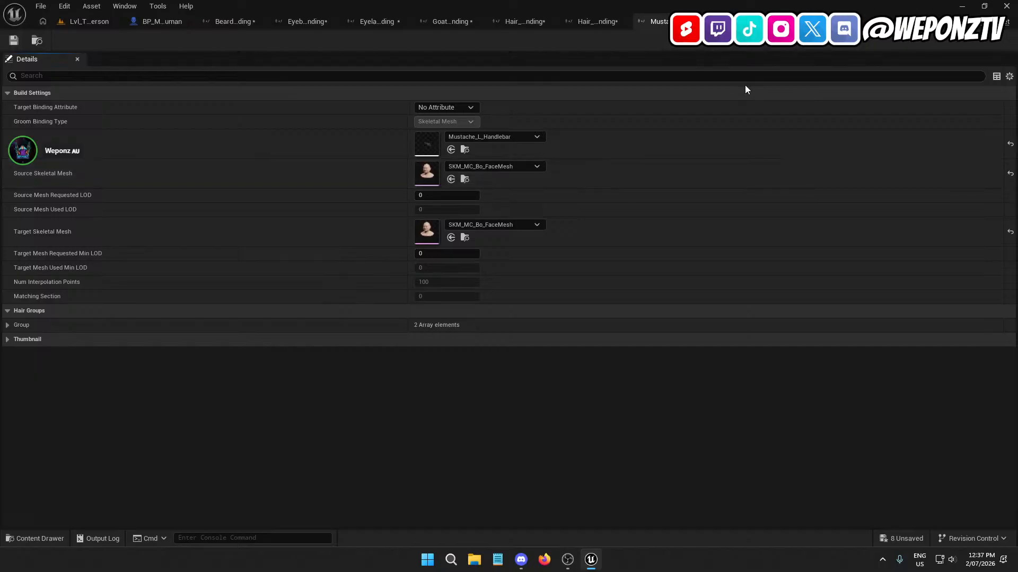
{"action": "left_click", "coordinate": [721, 22]}
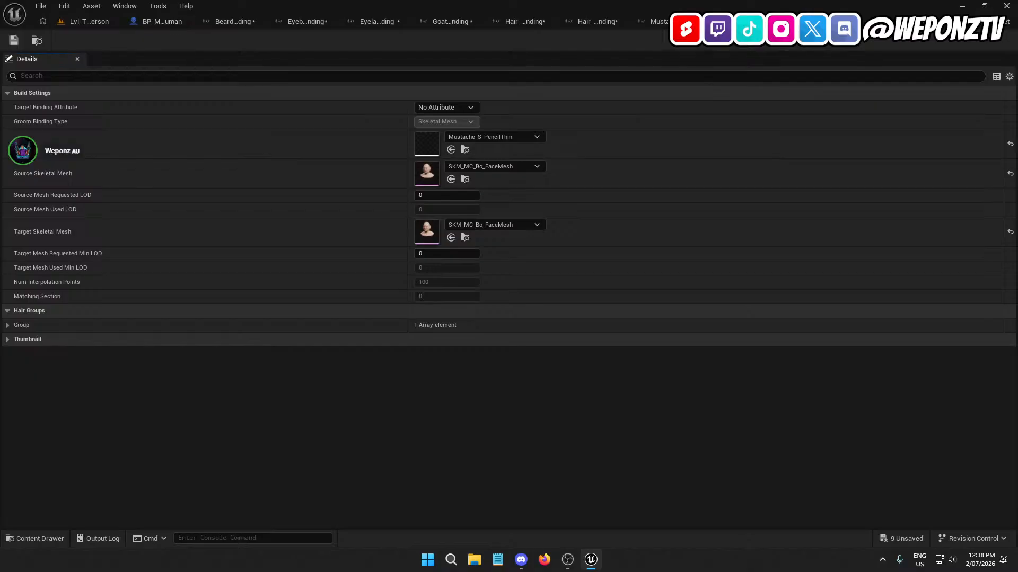
- Set the Peachfuzz_M_Thin binding's Source Skeletal Mesh to SKM_MC_Bo_FaceMesh and save all modified assets
{"action": "left_click", "coordinate": [800, 22]}
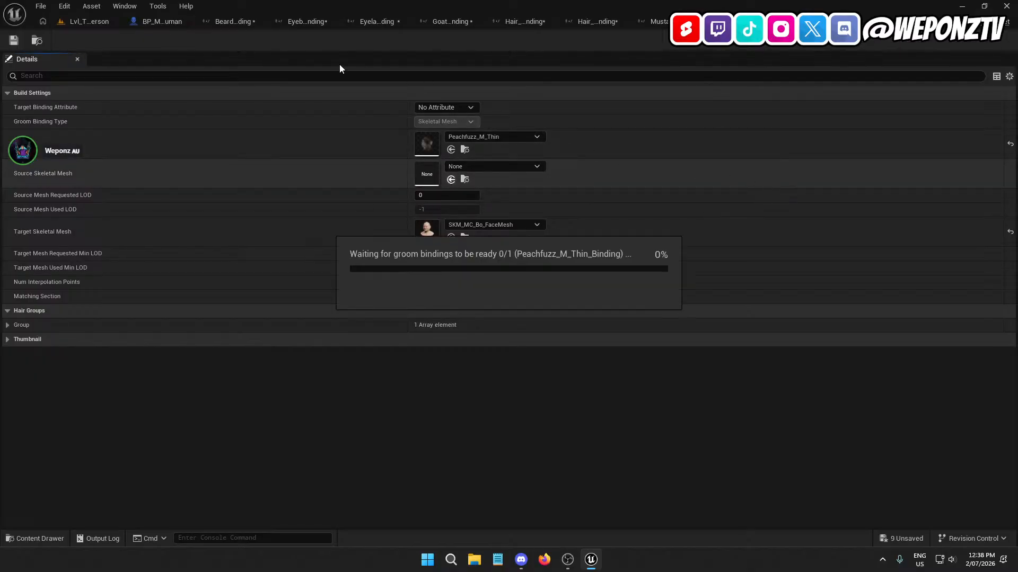
{"action": "left_click", "coordinate": [40, 6]}
{"action": "left_click", "coordinate": [65, 71]}
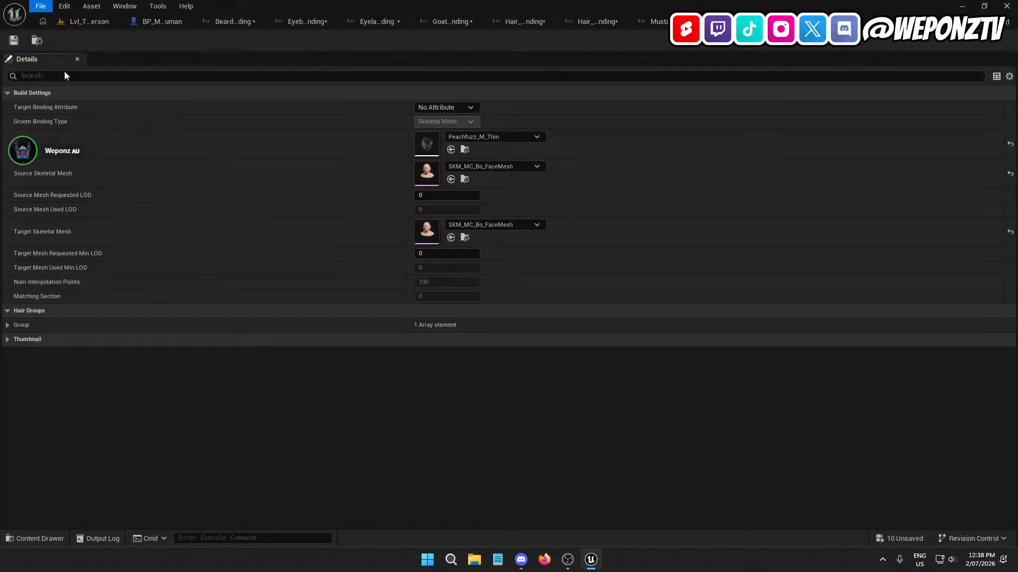
- Close all of Bo's open groom binding editors, leaving the level and BP_MetaHuman open
{"action": "left_click", "coordinate": [253, 21]}
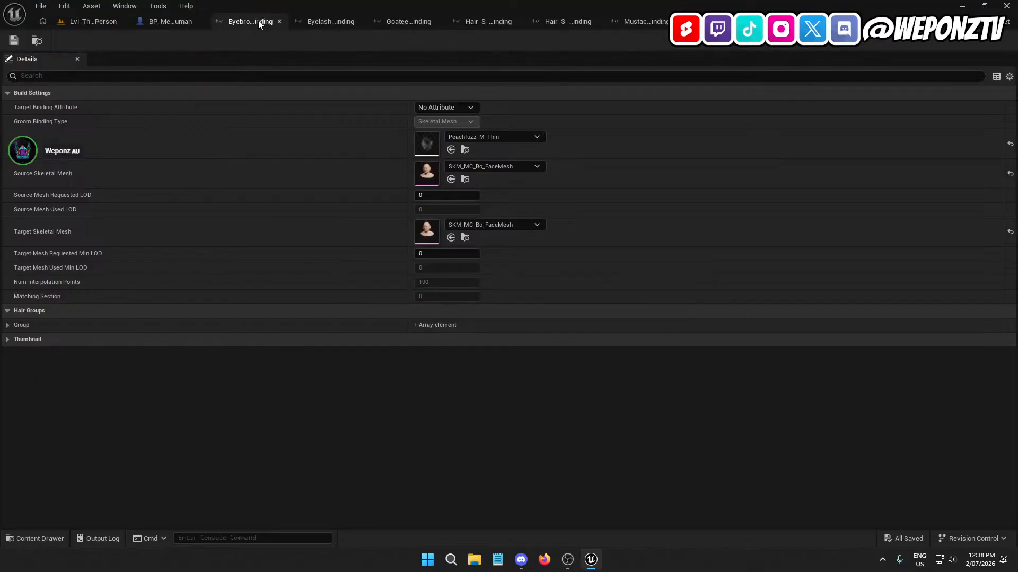
{"action": "left_click", "coordinate": [279, 22]}
{"action": "left_click", "coordinate": [311, 22]}
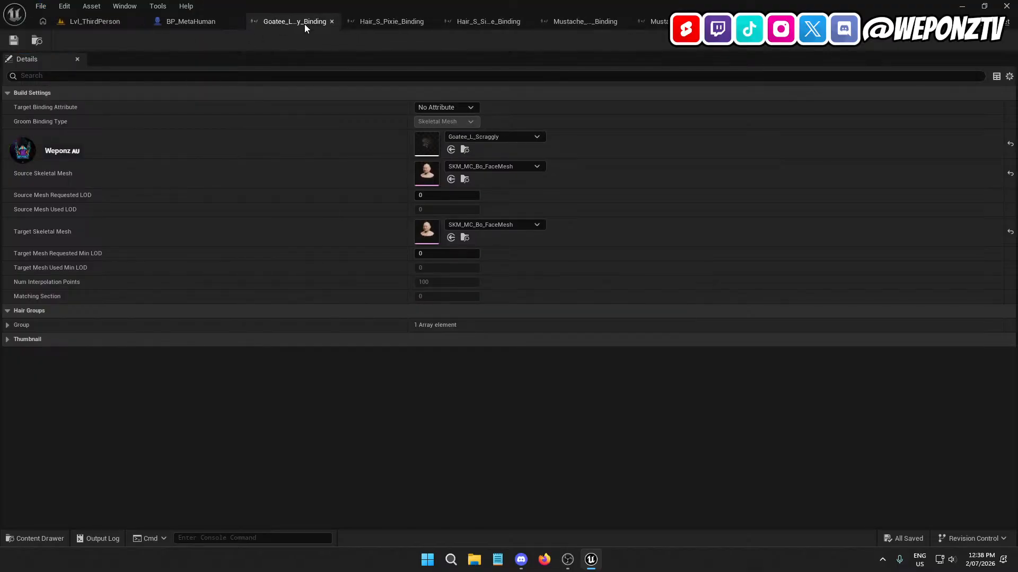
{"action": "left_click", "coordinate": [332, 21]}
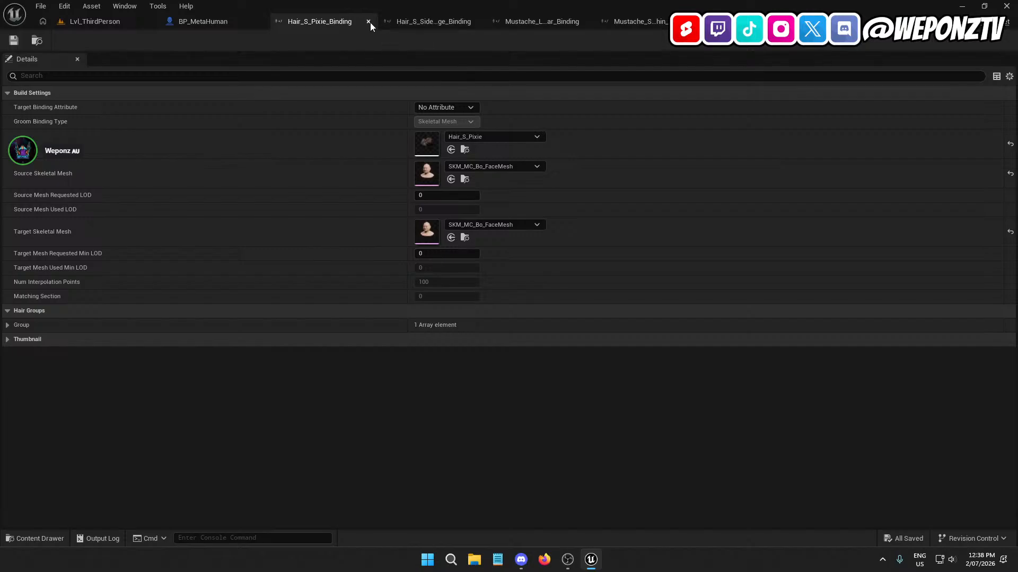
{"action": "left_click", "coordinate": [370, 22]}
{"action": "left_click", "coordinate": [380, 22]}
{"action": "left_click", "coordinate": [380, 22]}
{"action": "left_click", "coordinate": [380, 21]}
{"action": "left_click", "coordinate": [380, 22]}
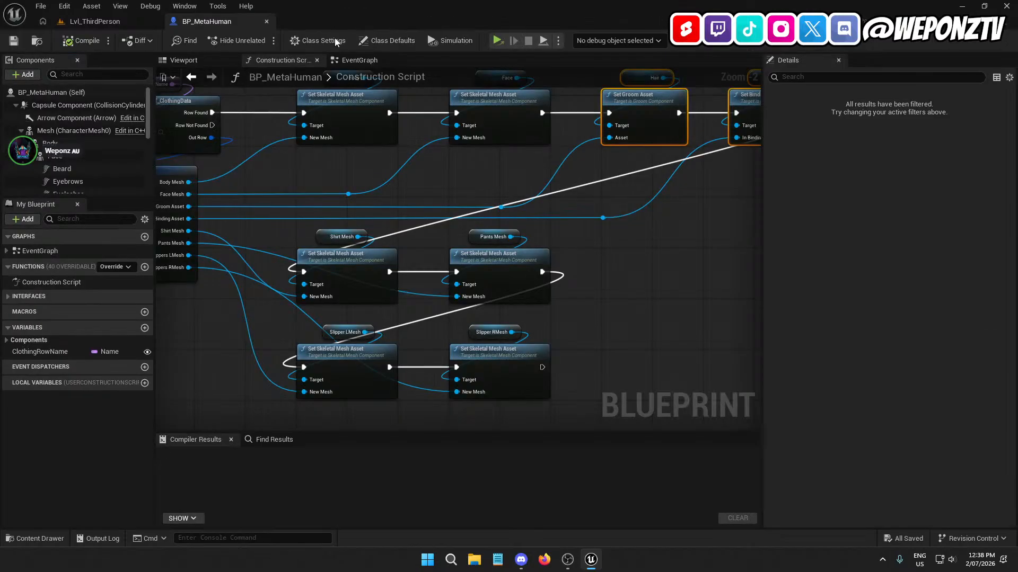
- Return to the level, reopen the MetaHumans/Bo/Grooms folder and filter its assets with "groomas"
{"action": "left_click", "coordinate": [127, 21]}
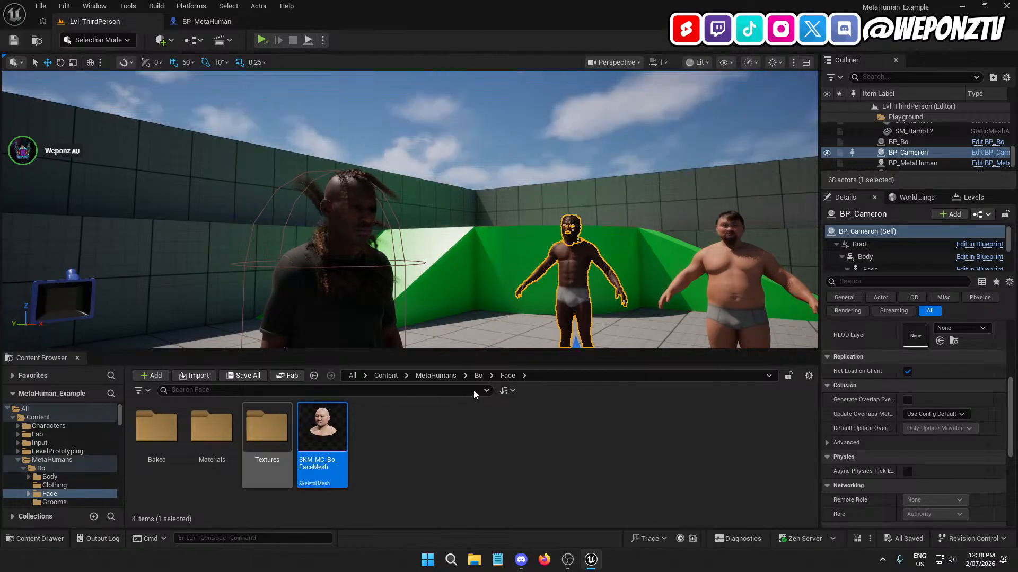
{"action": "double_click", "coordinate": [322, 427]}
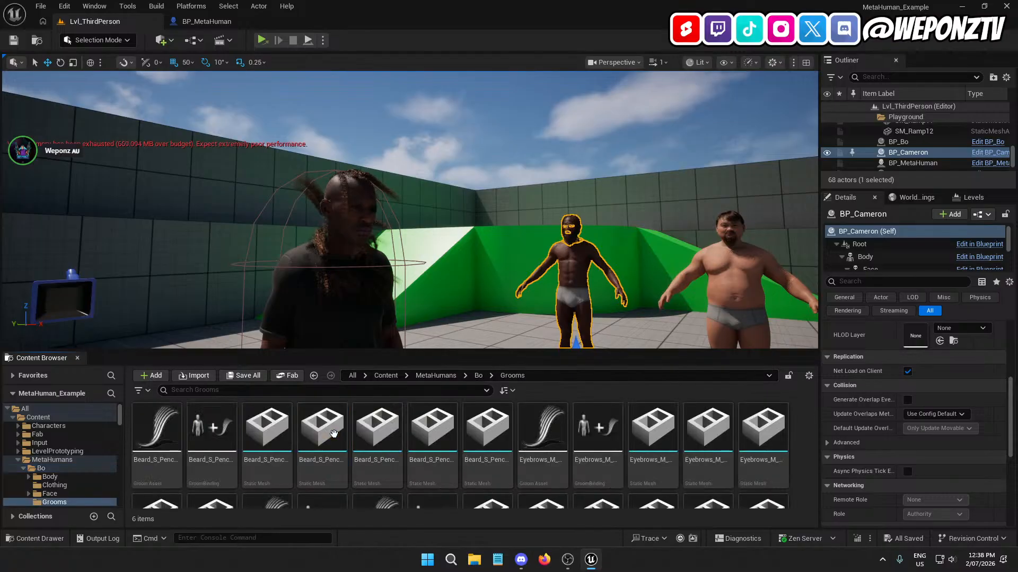
{"action": "left_click", "coordinate": [334, 391]}
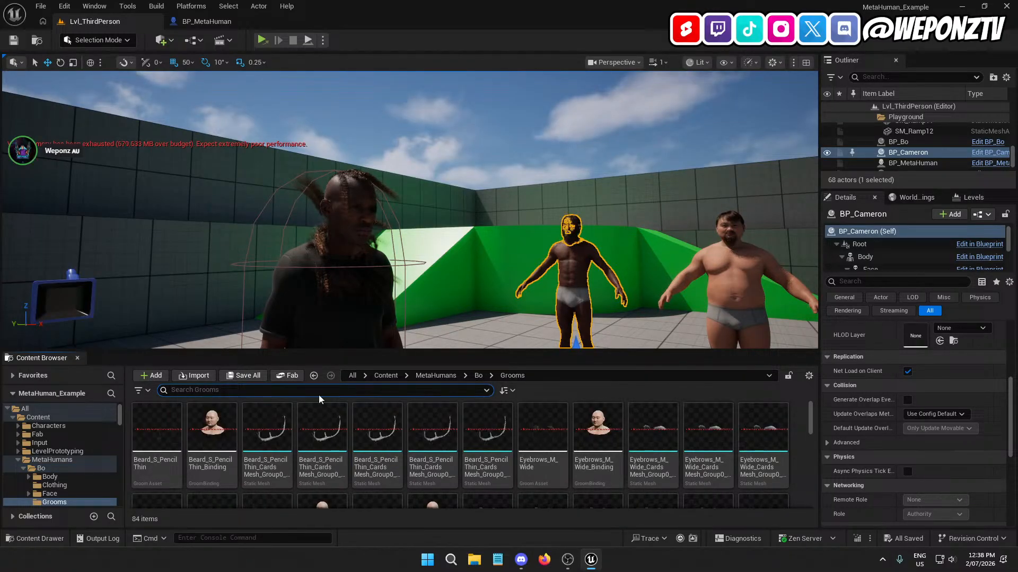
{"action": "type", "text": "groomas"}
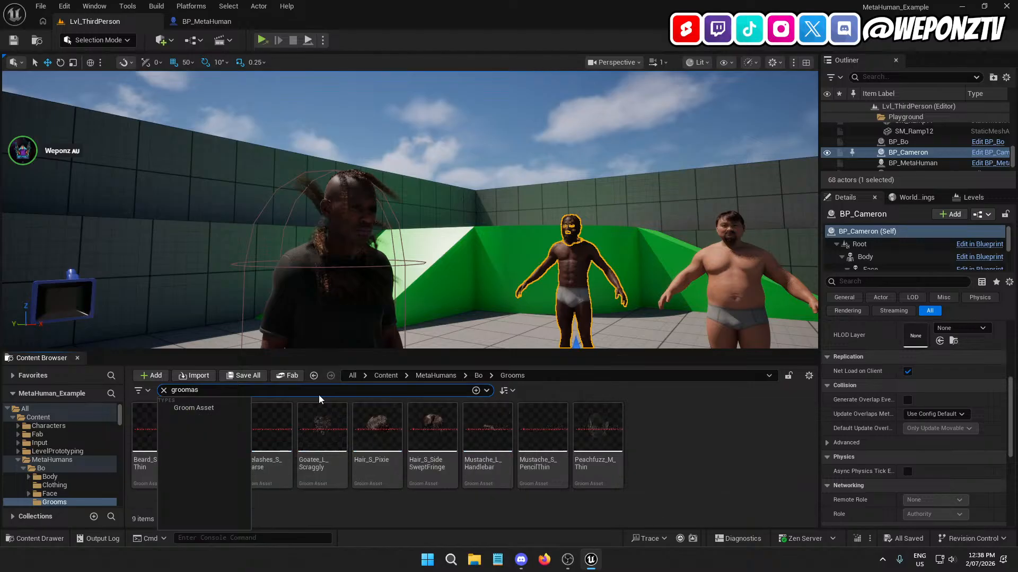
{"action": "left_click", "coordinate": [709, 462]}
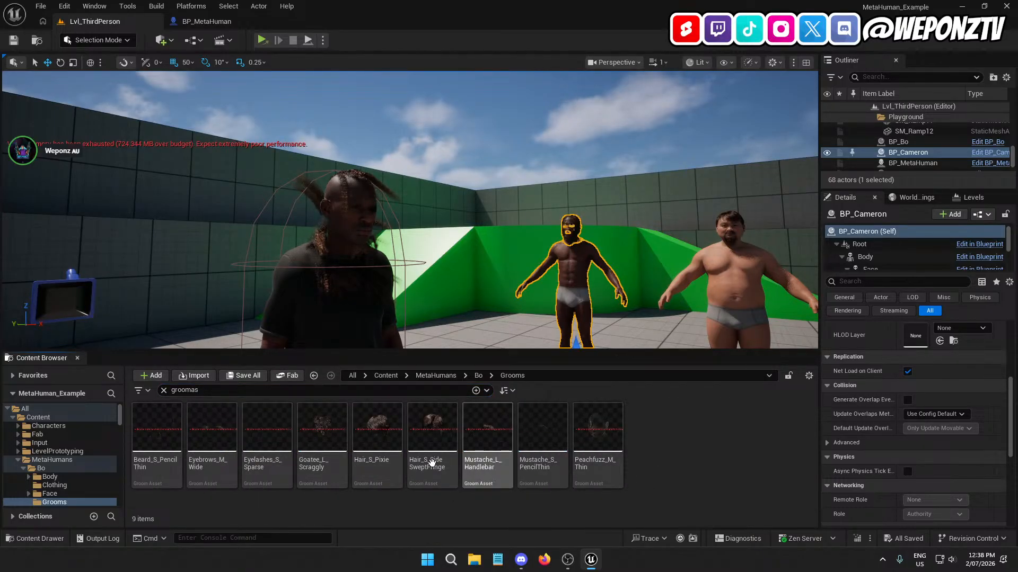
- Open the Hair_S_Pixie groom asset to view its hair and interpolation settings, and close it
{"action": "double_click", "coordinate": [375, 456]}
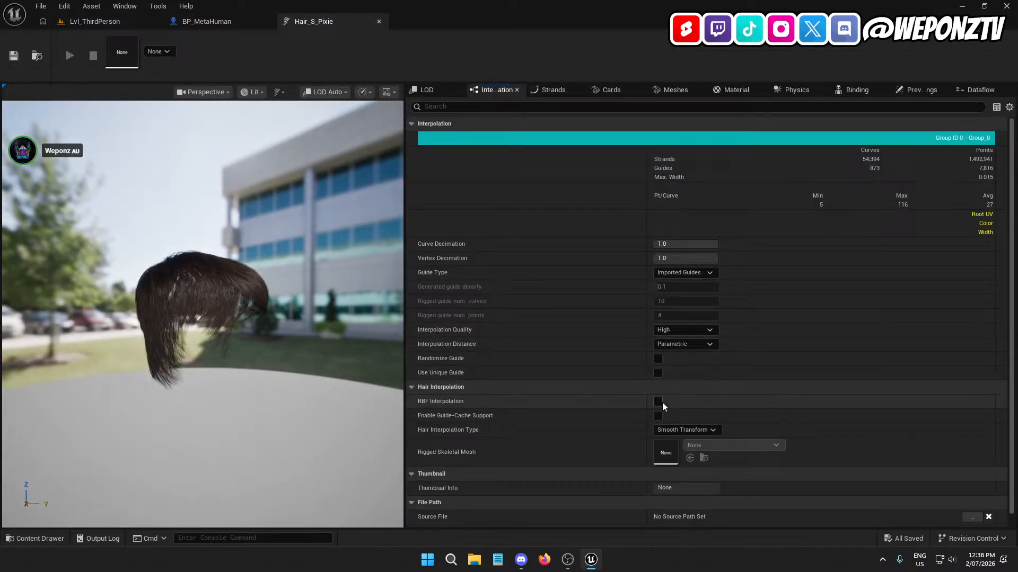
{"action": "left_click", "coordinate": [381, 21]}
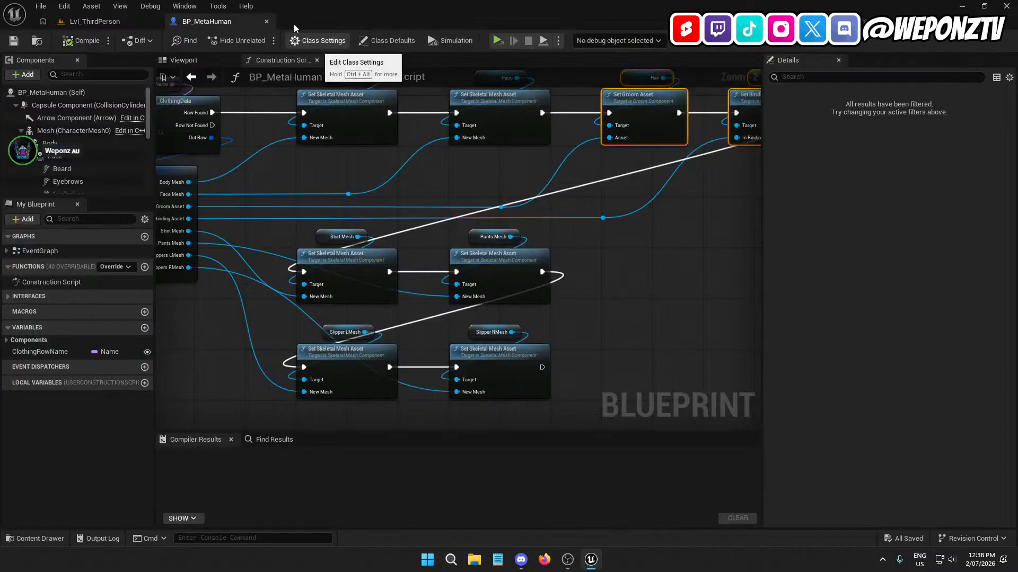
- Return to the level, go up to the MetaHumans folder and clear the asset search
{"action": "left_click", "coordinate": [120, 21]}
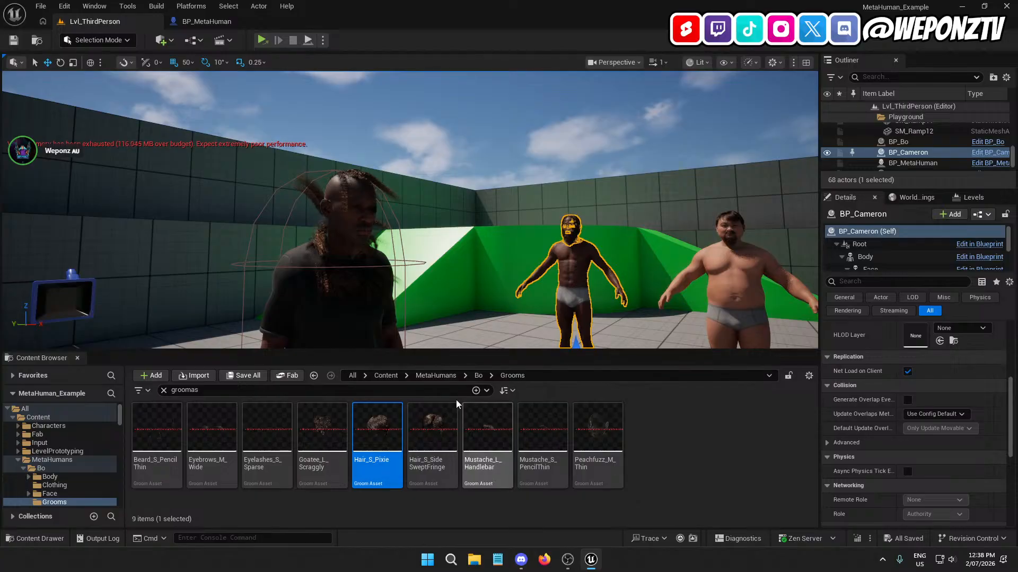
{"action": "left_click", "coordinate": [434, 376]}
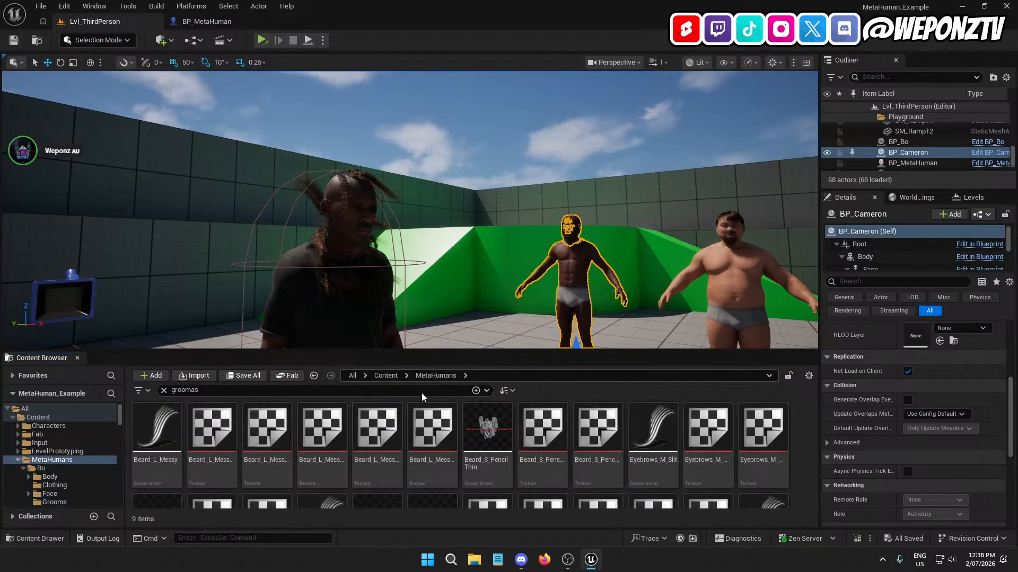
{"action": "left_click", "coordinate": [163, 391]}
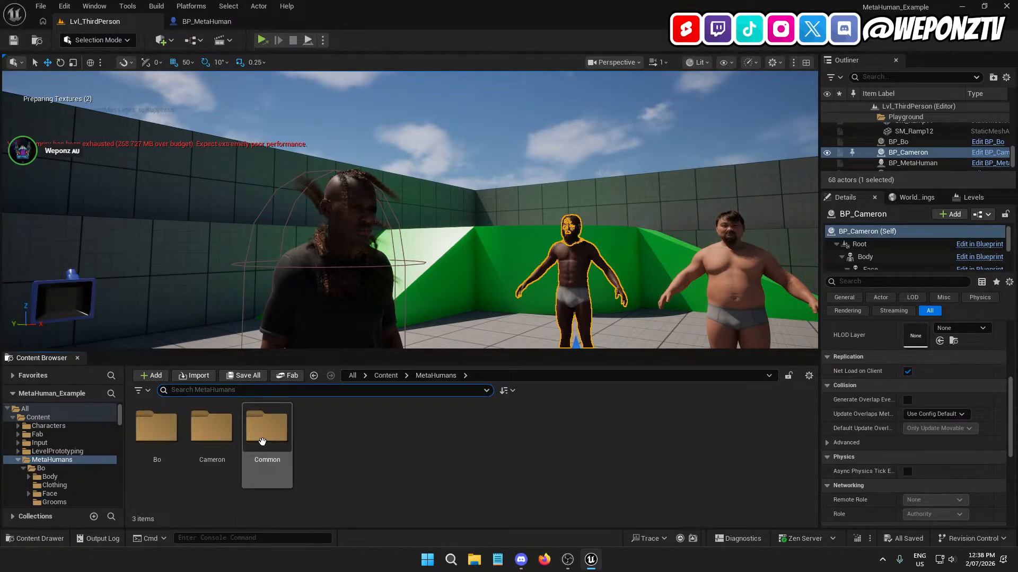
- Open the MetaHumans/Cameron/Grooms folder and filter its assets with "bind"
{"action": "double_click", "coordinate": [266, 427]}
{"action": "left_click", "coordinate": [435, 375]}
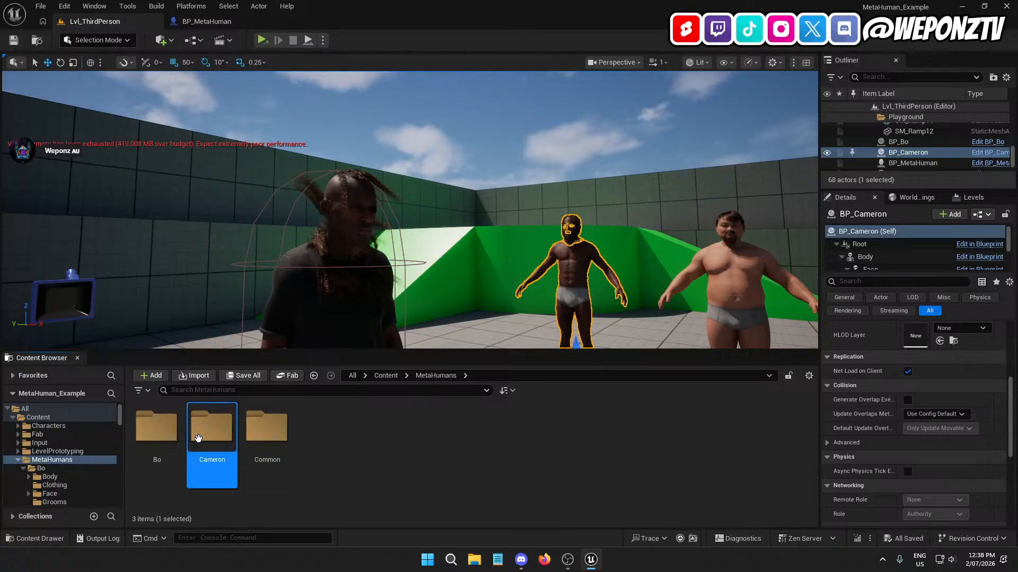
{"action": "double_click", "coordinate": [212, 426]}
{"action": "double_click", "coordinate": [317, 429]}
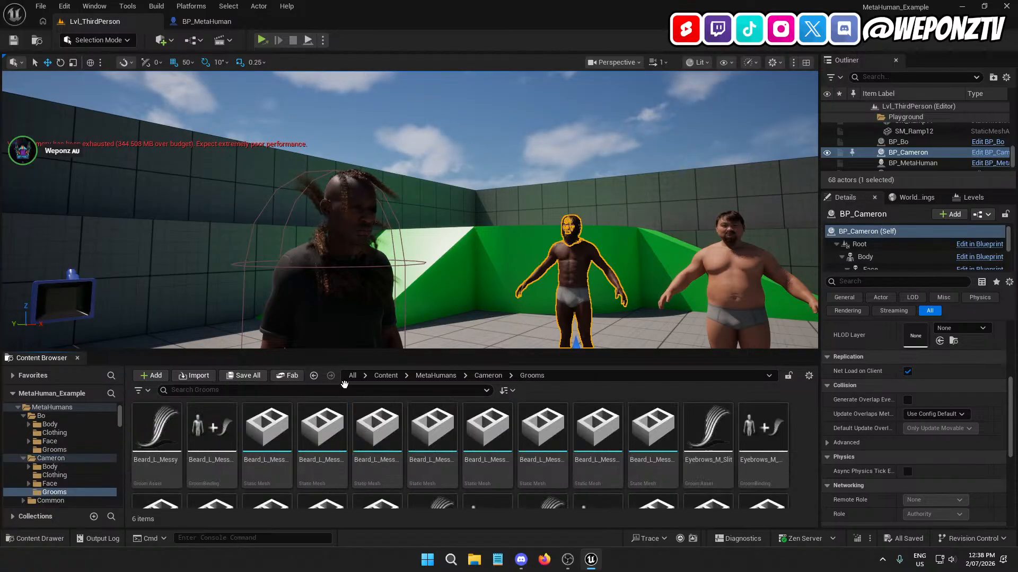
{"action": "left_click", "coordinate": [346, 390]}
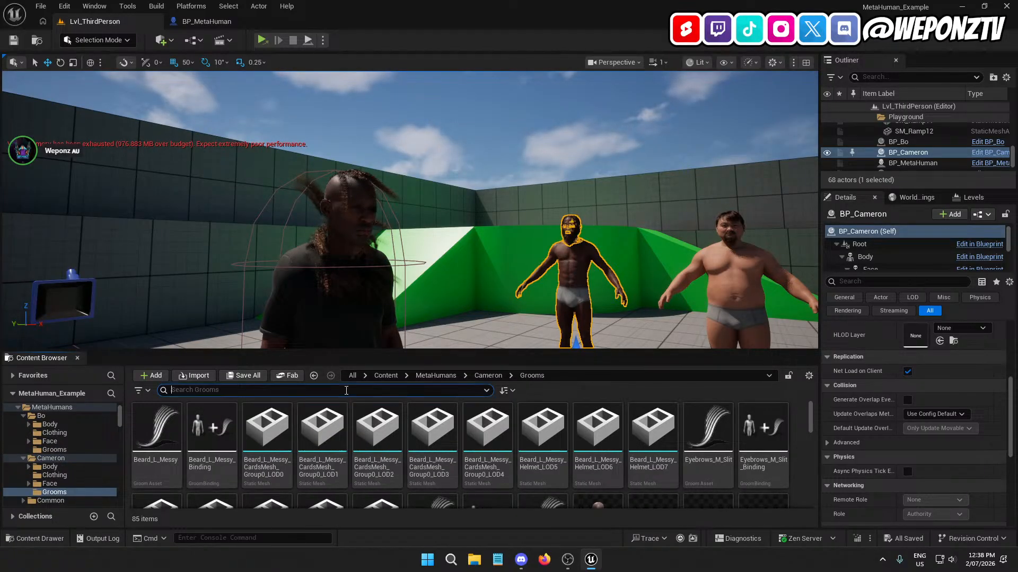
{"action": "type", "text": "bin"}
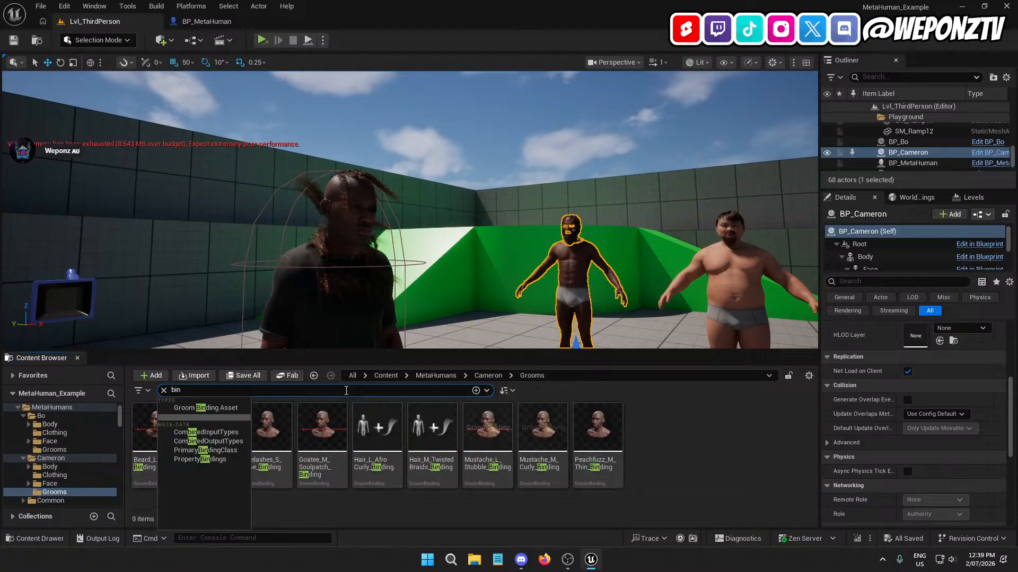
{"action": "type", "text": "g"}
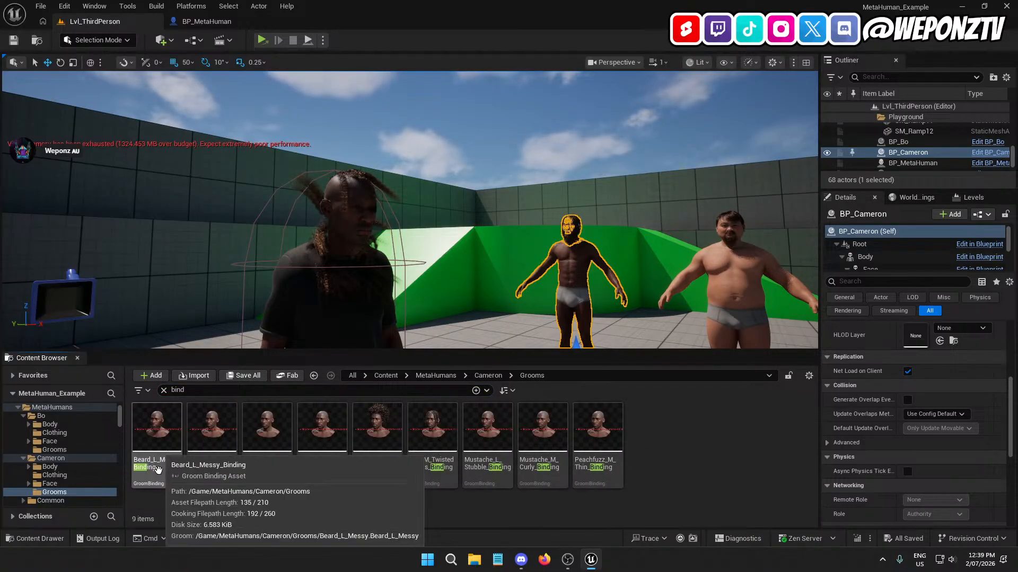
- Open Cameron's Beard_L_Messy_Binding, close the BP_MetaHuman editor and return to the level
{"action": "double_click", "coordinate": [165, 472]}
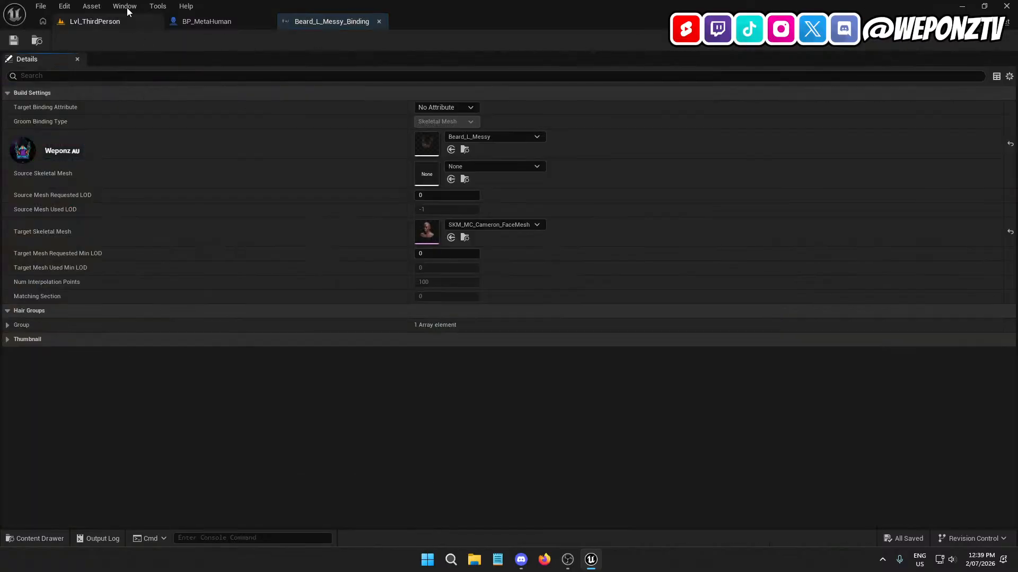
{"action": "left_click", "coordinate": [265, 22]}
{"action": "left_click", "coordinate": [95, 21]}
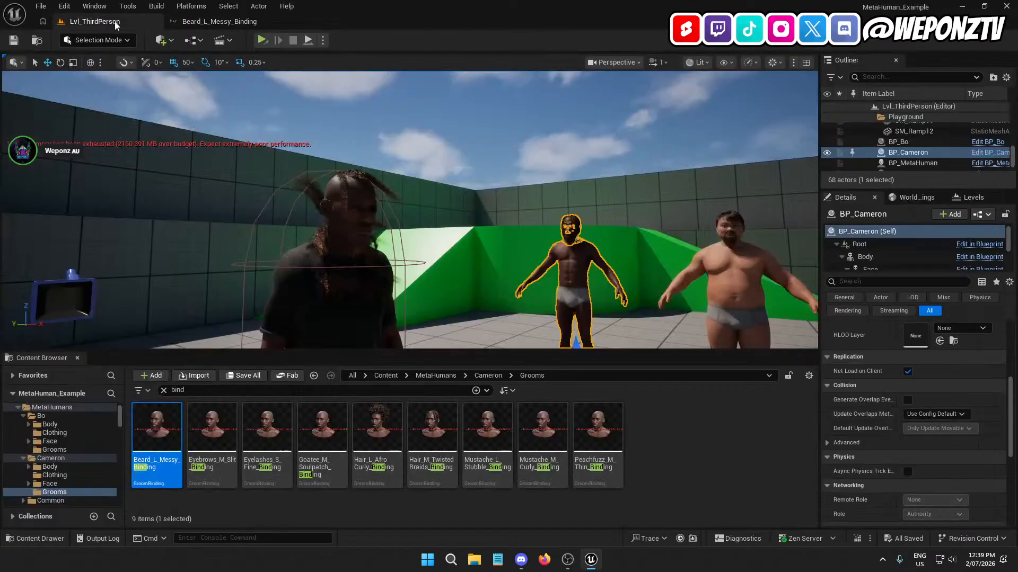
- Open Cameron's Eyebrows_M_Slit, Eyelashes_S_Fine and Goatee_M_Soulpatch groom bindings in separate editors
{"action": "left_click", "coordinate": [213, 429]}
{"action": "double_click", "coordinate": [213, 428]}
{"action": "left_click", "coordinate": [123, 20]}
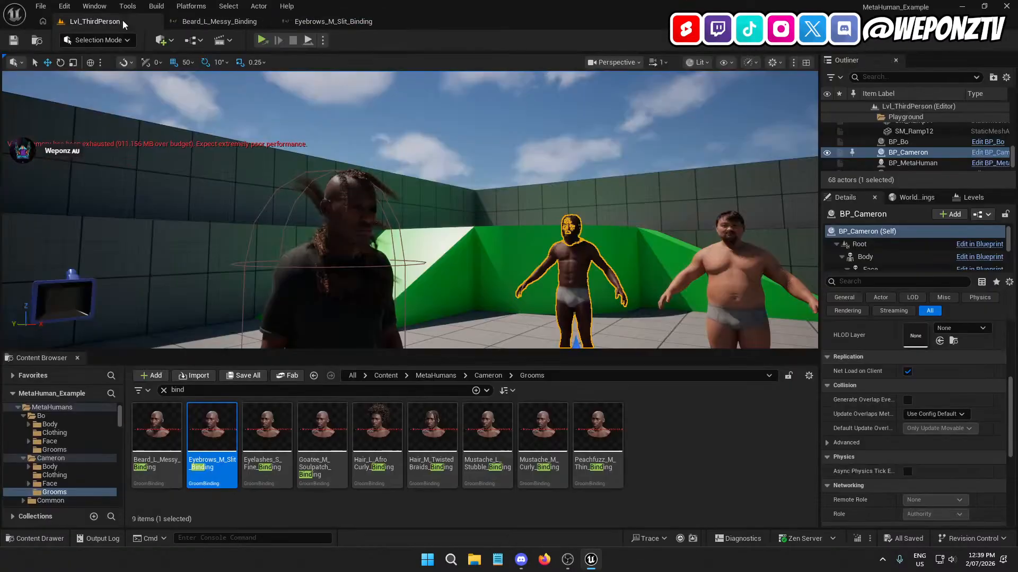
{"action": "left_click", "coordinate": [257, 438]}
{"action": "double_click", "coordinate": [266, 429]}
{"action": "left_click", "coordinate": [117, 21]}
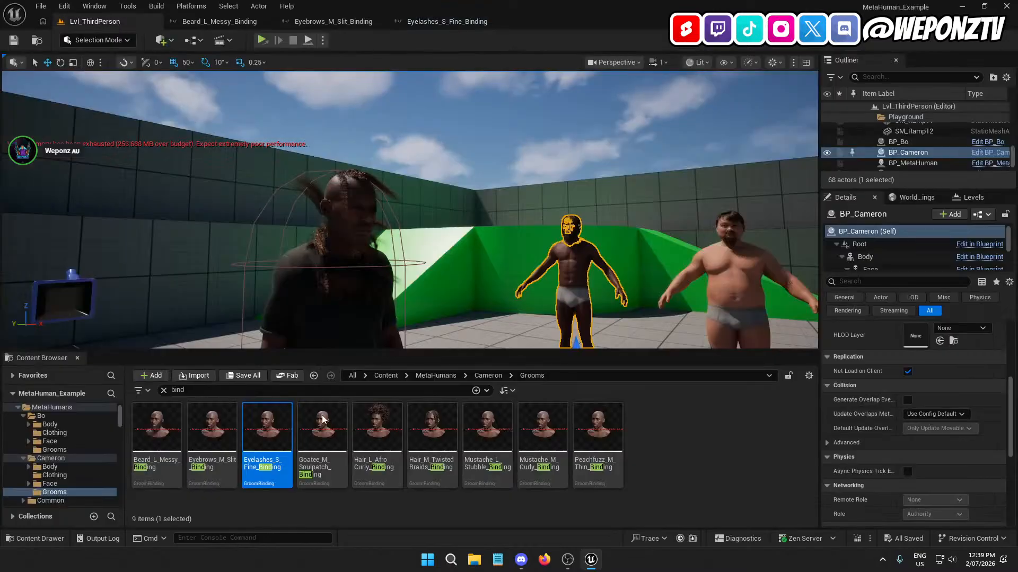
{"action": "double_click", "coordinate": [322, 428]}
{"action": "left_click", "coordinate": [127, 21]}
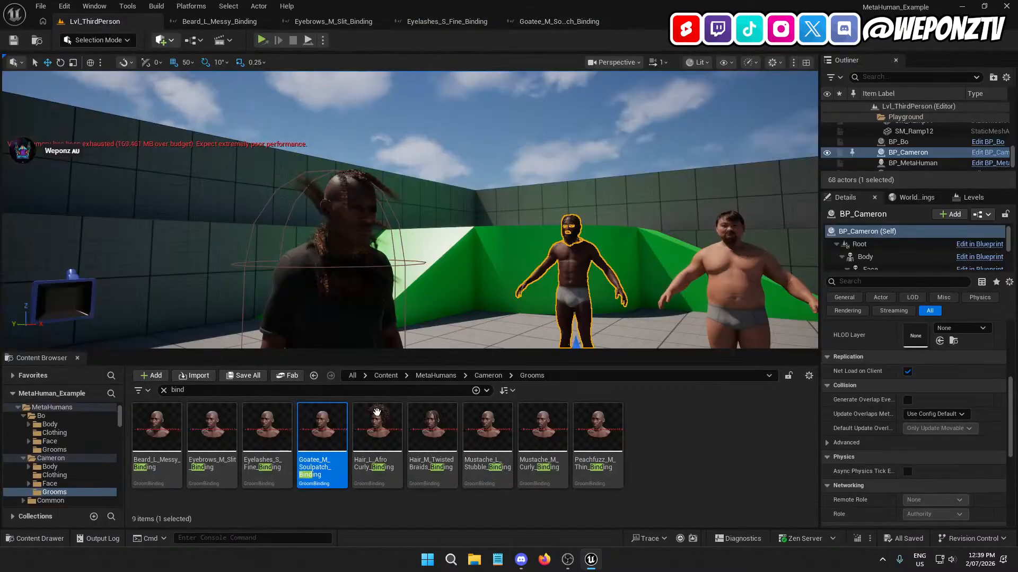
- Open Cameron's remaining groom bindings: the AfroCurly and TwistedBraids hair, the Stubble and Curly mustaches, and Peachfuzz_M_Thin
{"action": "double_click", "coordinate": [377, 428]}
{"action": "left_click", "coordinate": [107, 22]}
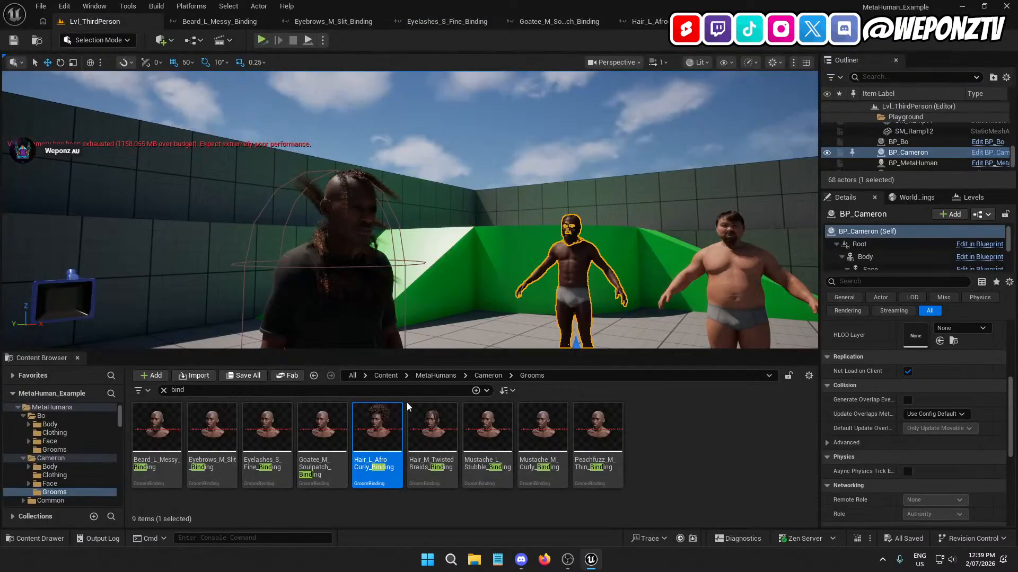
{"action": "double_click", "coordinate": [432, 429]}
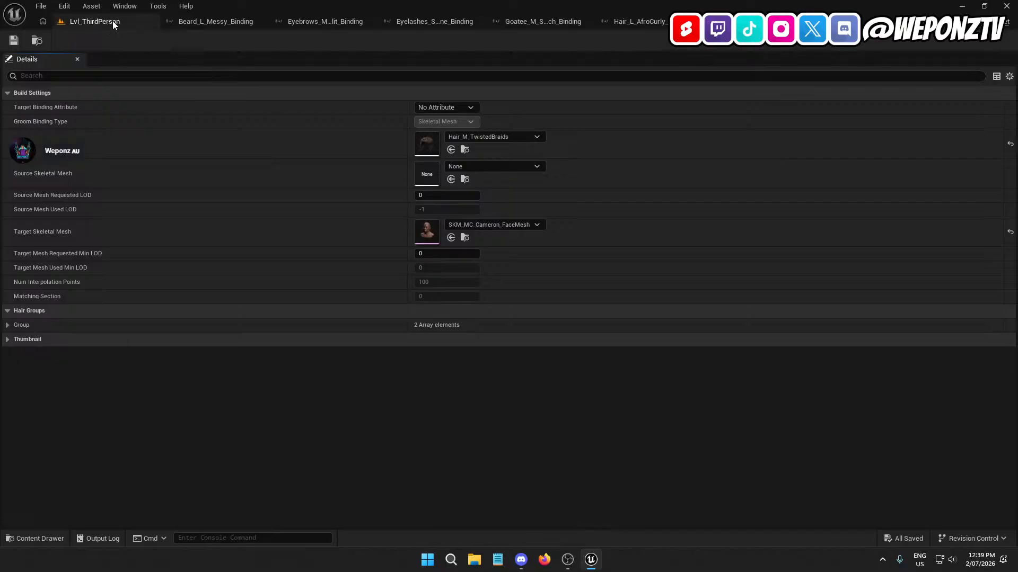
{"action": "left_click", "coordinate": [106, 22]}
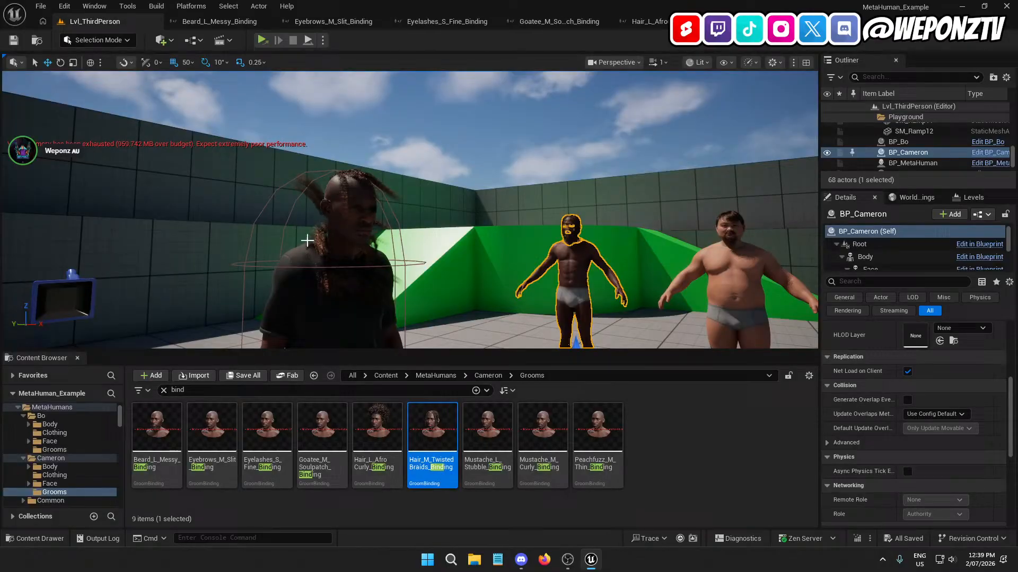
{"action": "double_click", "coordinate": [487, 428]}
{"action": "left_click", "coordinate": [97, 20]}
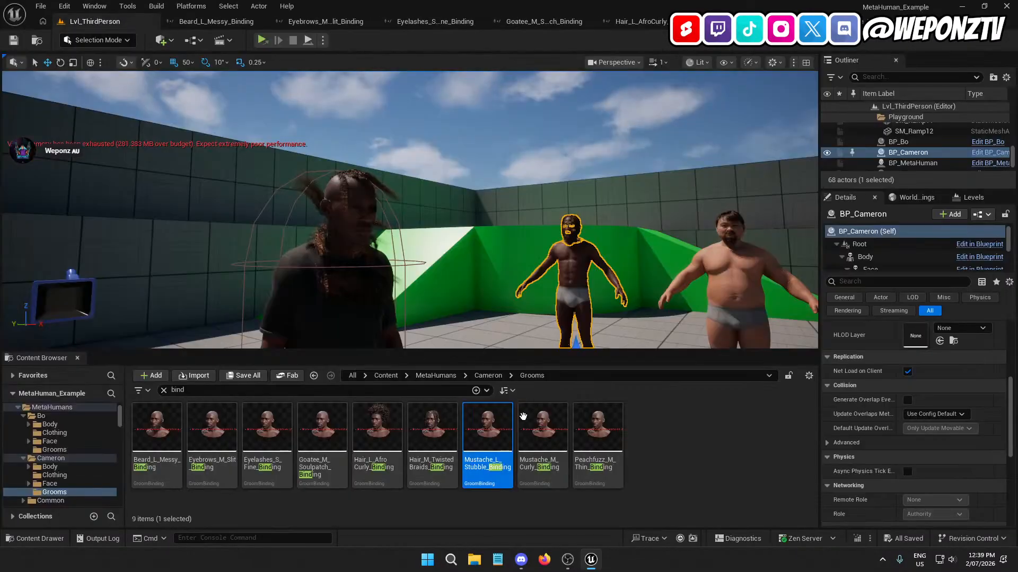
{"action": "double_click", "coordinate": [542, 429]}
{"action": "left_click", "coordinate": [125, 21]}
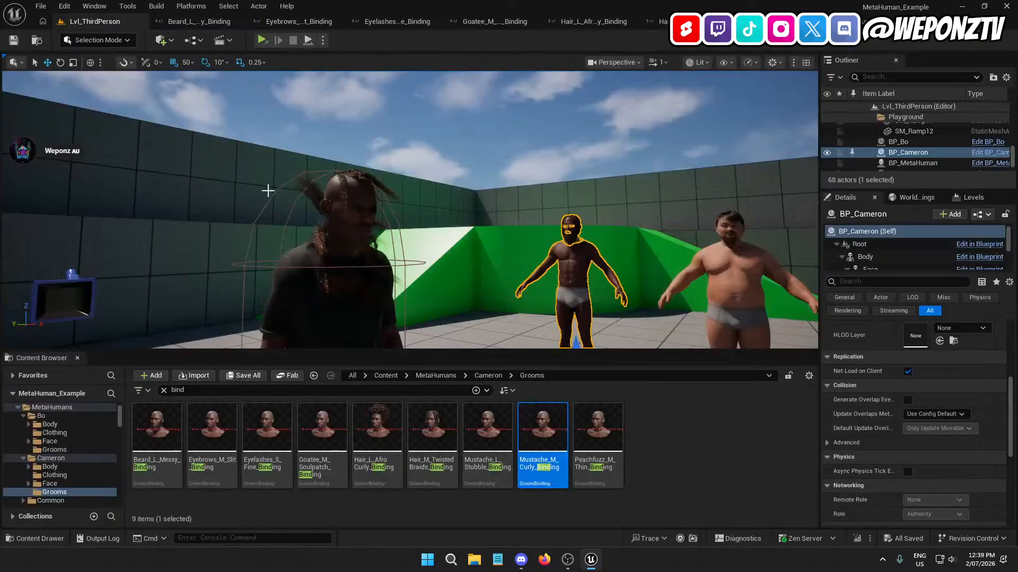
{"action": "double_click", "coordinate": [597, 429]}
- Locate Cameron's face mesh and set Beard_L_Messy_Binding's Source Skeletal Mesh to SKM_MC_Cameron_FaceMesh
{"action": "left_click", "coordinate": [171, 21]}
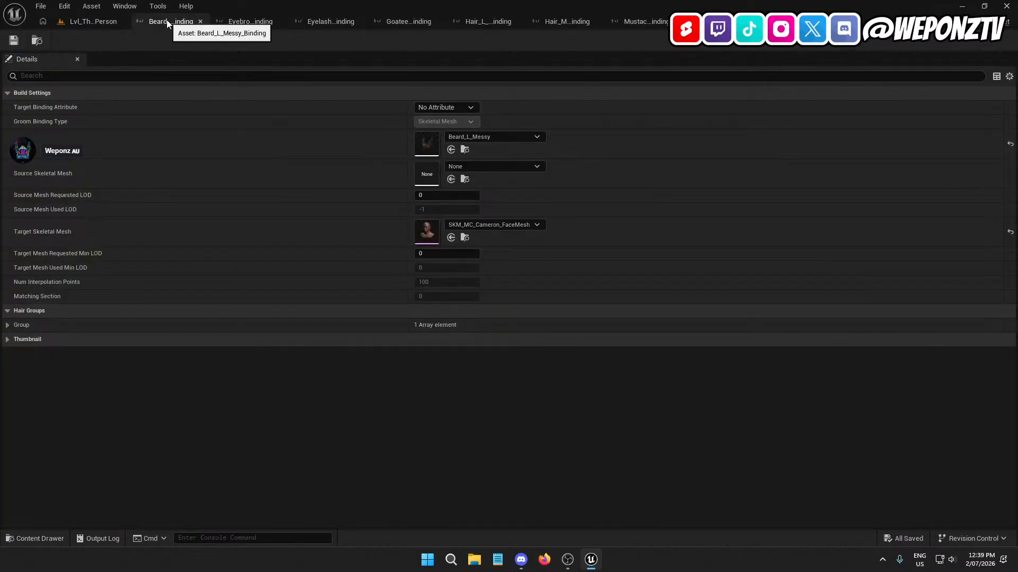
{"action": "left_click", "coordinate": [464, 238]}
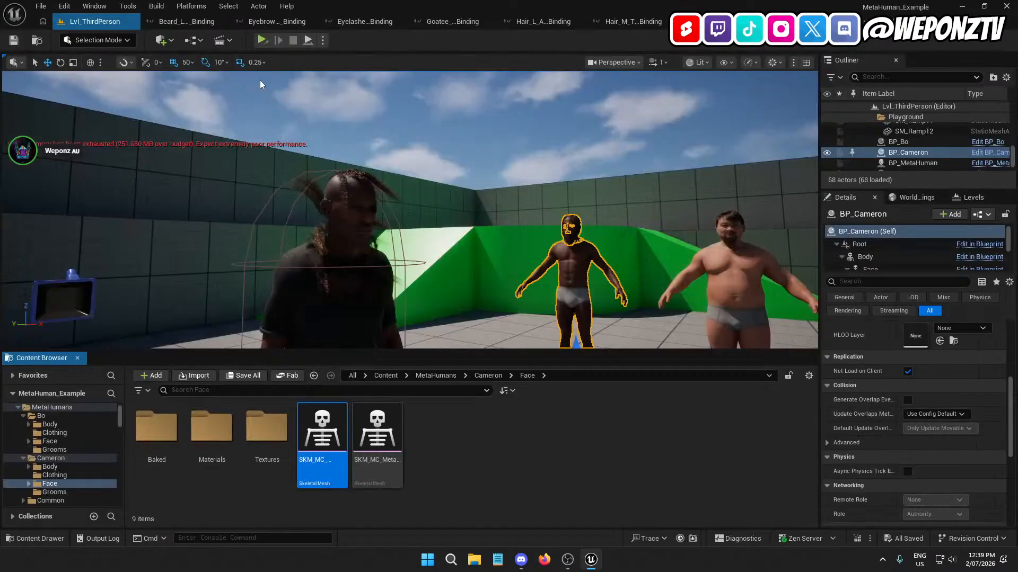
{"action": "left_click", "coordinate": [195, 22]}
{"action": "left_click", "coordinate": [451, 238]}
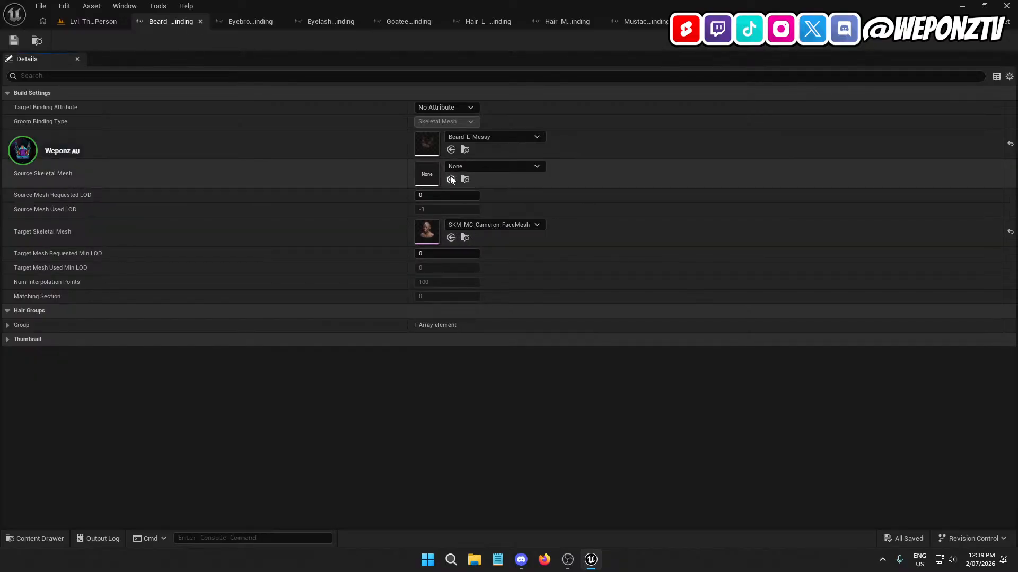
{"action": "left_click", "coordinate": [461, 241]}
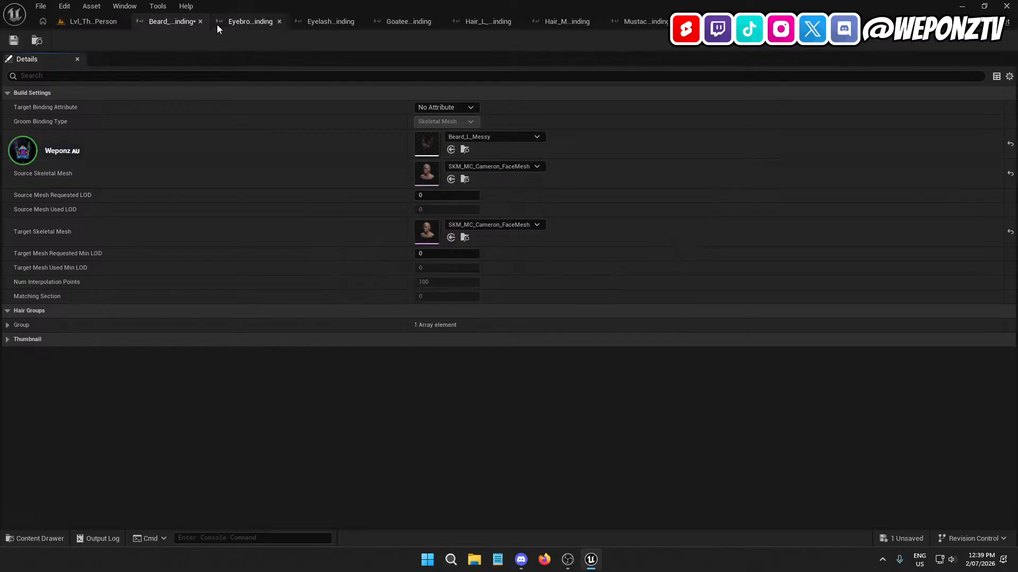
- Set the Source Skeletal Mesh of the Eyebrows_M_Slit and Eyelashes_S_Fine bindings to SKM_MC_Cameron_FaceMesh
{"action": "left_click", "coordinate": [246, 21]}
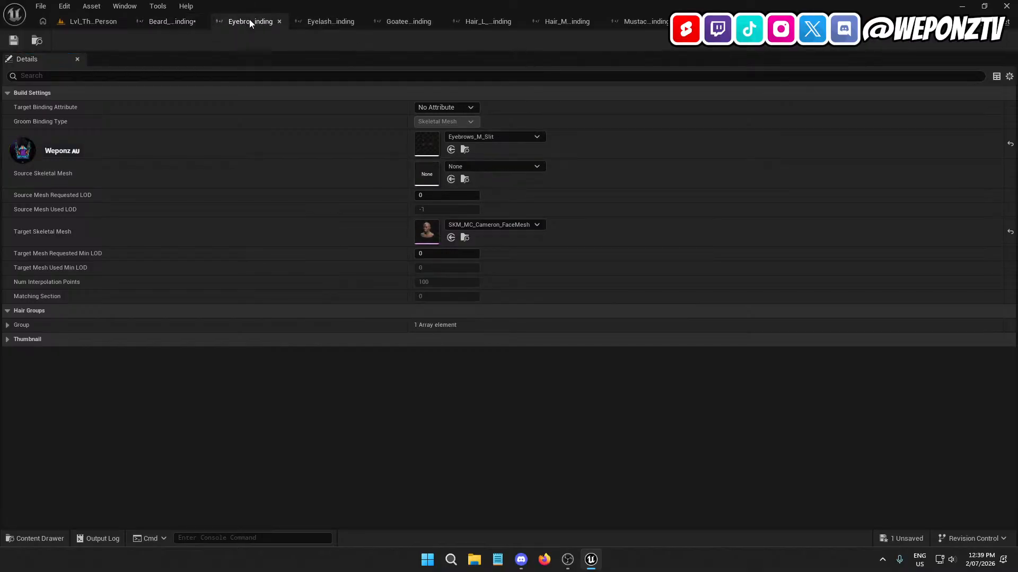
{"action": "left_click", "coordinate": [451, 179]}
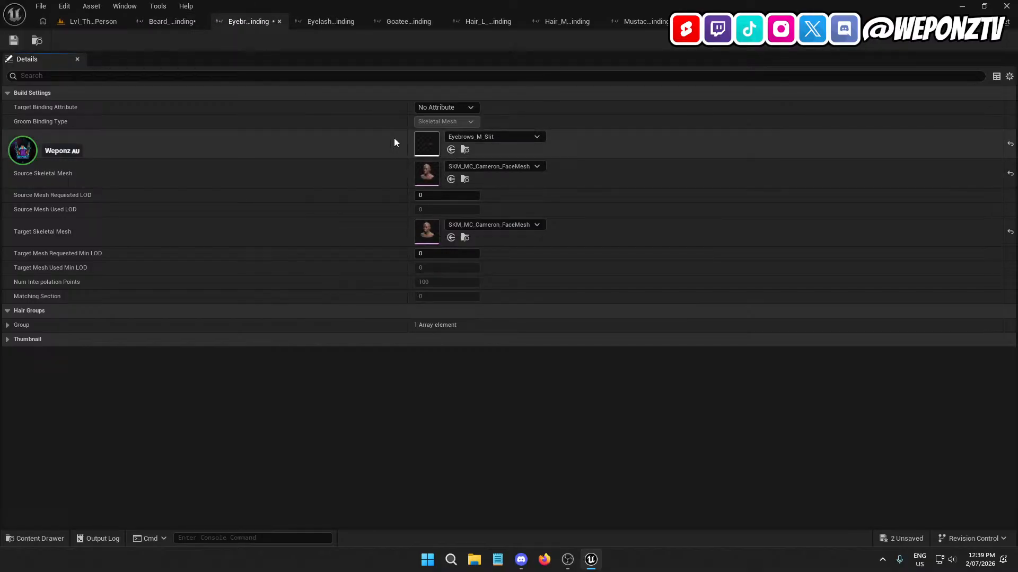
{"action": "left_click", "coordinate": [330, 21]}
{"action": "left_click", "coordinate": [451, 179]}
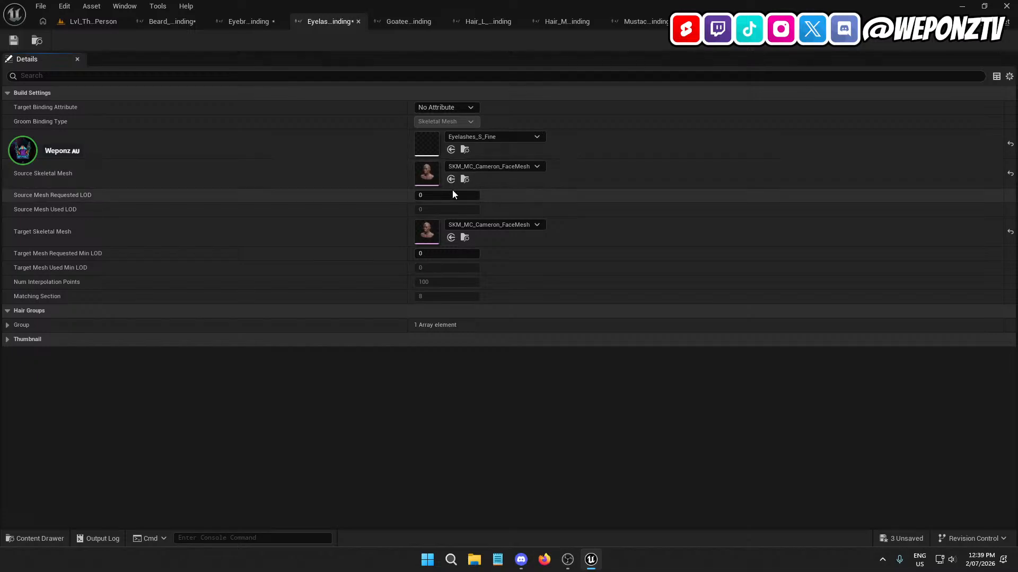
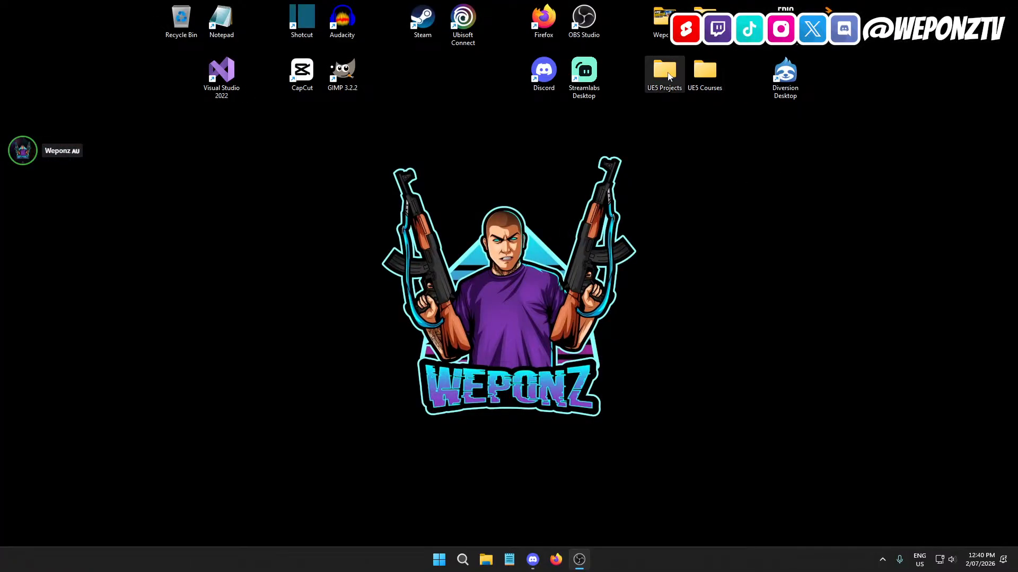
- Switch to File Explorer and select the MetaHuman_Example project folder in UE5 Courses/Modular Parametric MetaHumans
{"action": "double_click", "coordinate": [704, 73]}
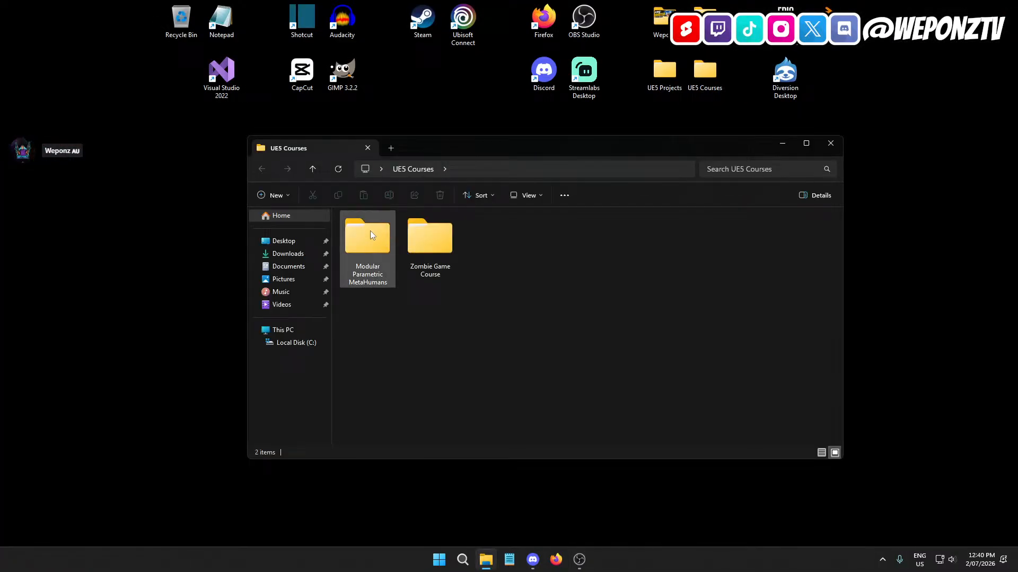
{"action": "double_click", "coordinate": [370, 235]}
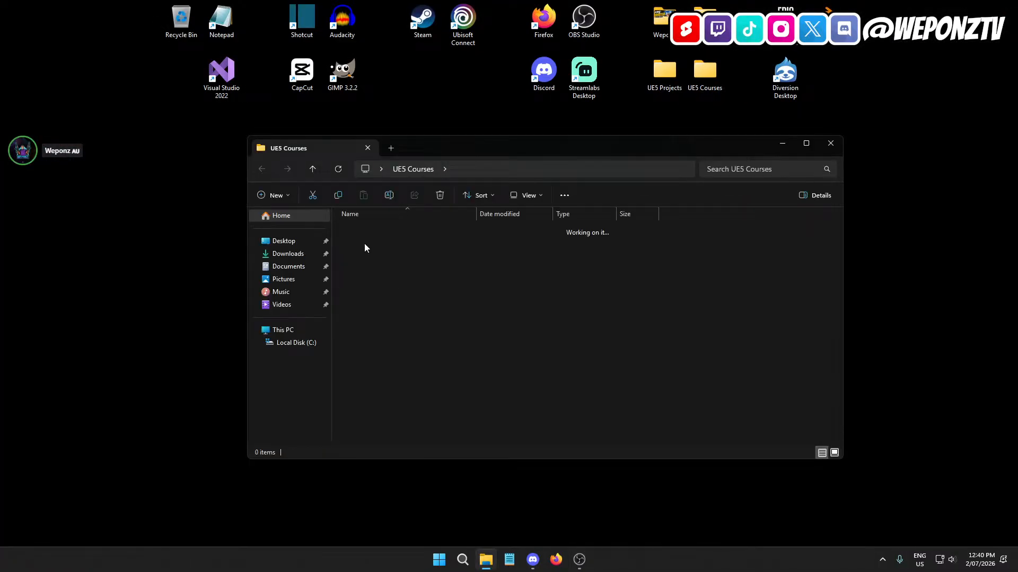
{"action": "left_click", "coordinate": [383, 241]}
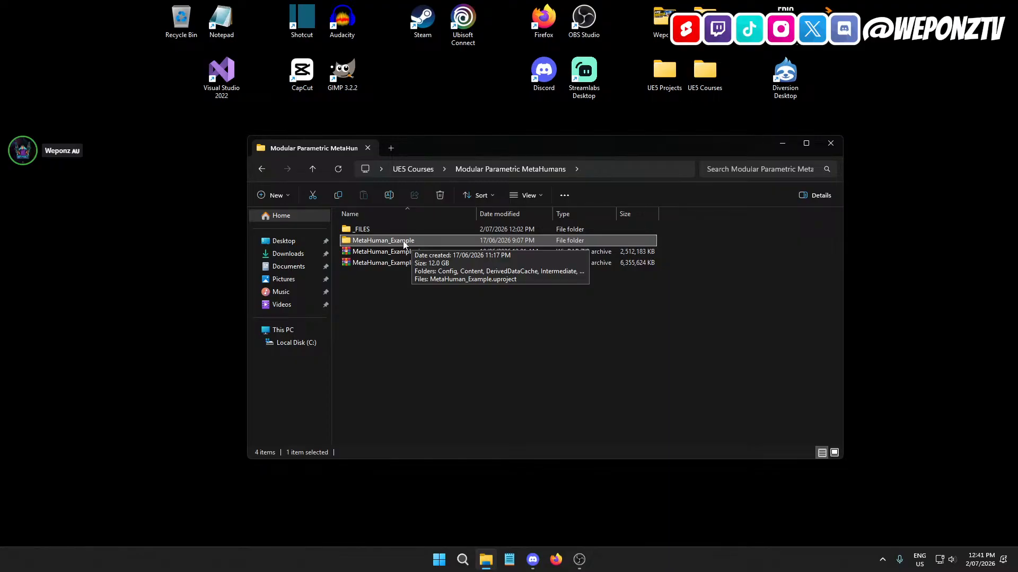
- Compress the MetaHuman_Example folder with WinRAR into a ZIP archive named MetaHuman_Example_MH_DONE.zip
{"action": "right_click", "coordinate": [411, 243]}
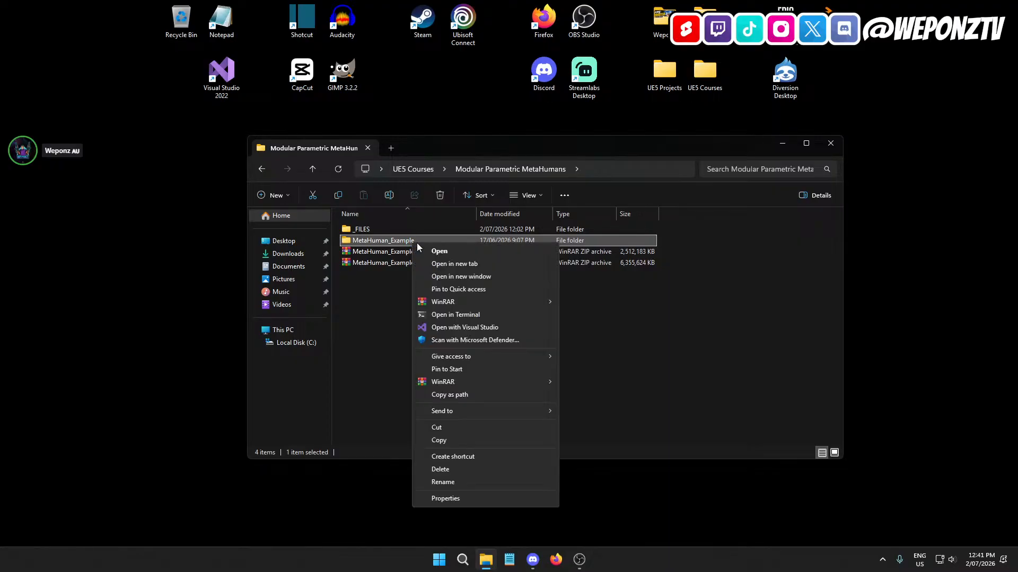
{"action": "mouse_move", "coordinate": [535, 382]}
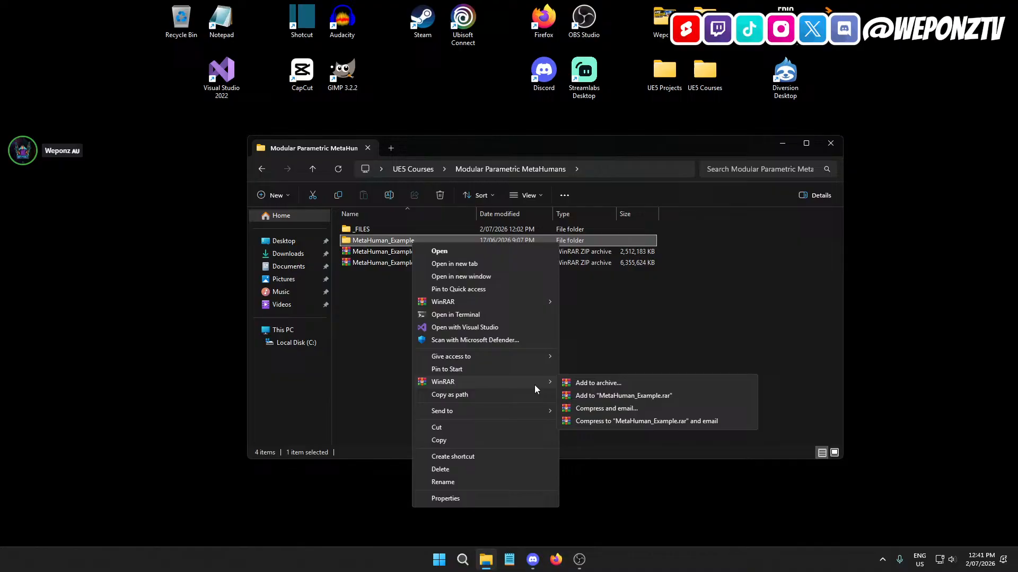
{"action": "left_click", "coordinate": [589, 383]}
{"action": "left_click", "coordinate": [465, 277]}
{"action": "left_click", "coordinate": [461, 226]}
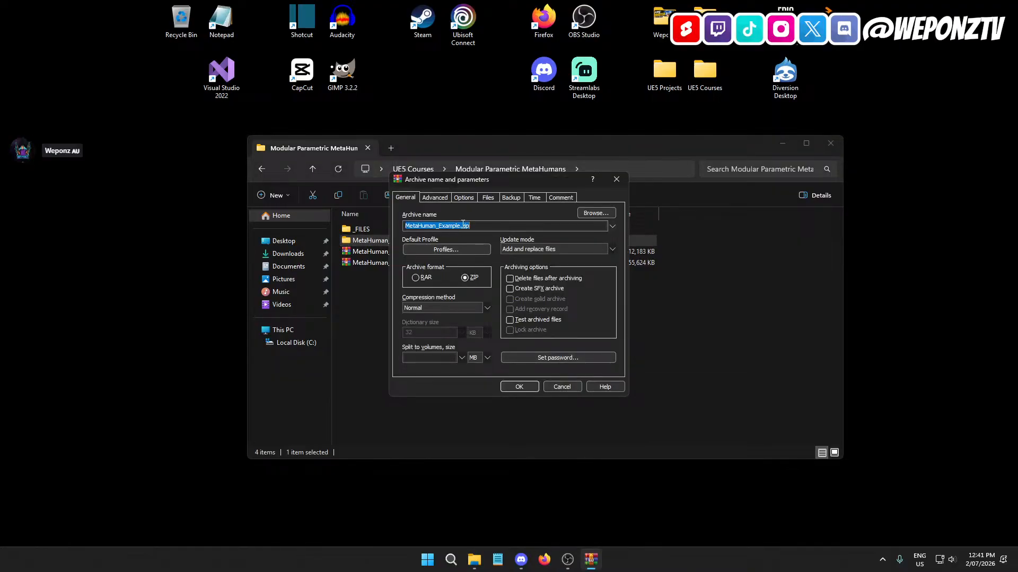
{"action": "type", "text": "_"}
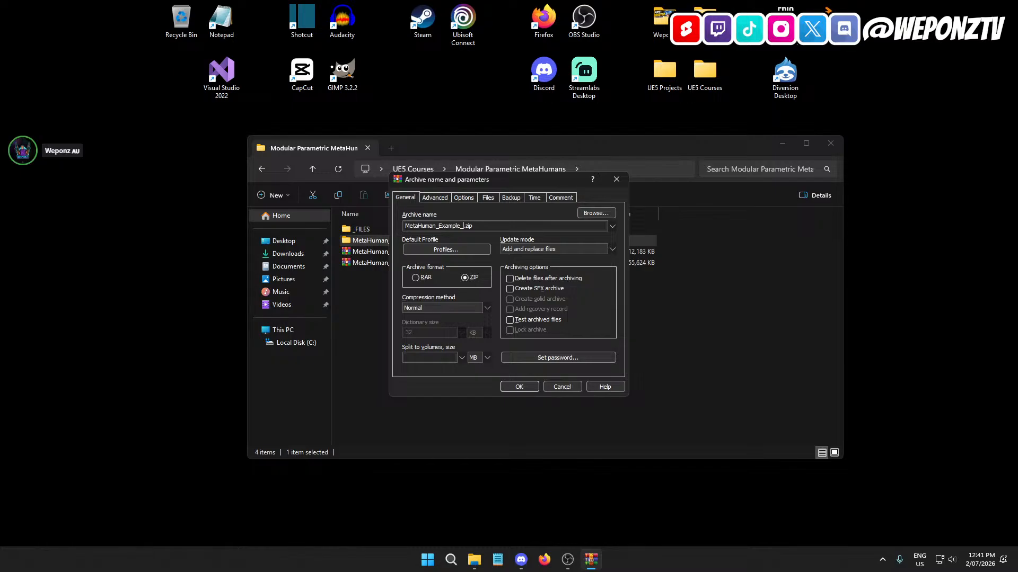
{"action": "type", "text": "MH_DONE"}
{"action": "left_click_drag", "start_coordinate": [517, 185], "coordinate": [689, 193]}
{"action": "left_click", "coordinate": [689, 396]}
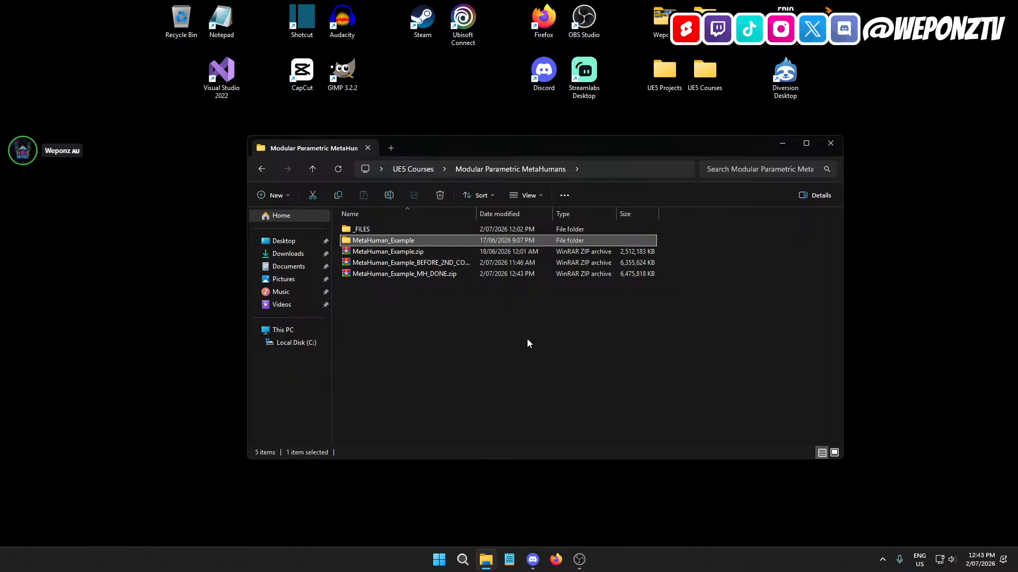
- Reopen MetaHuman_Example.uproject in Unreal Editor from the project folder and go to the MetaHumans content folder
{"action": "left_click", "coordinate": [576, 556]}
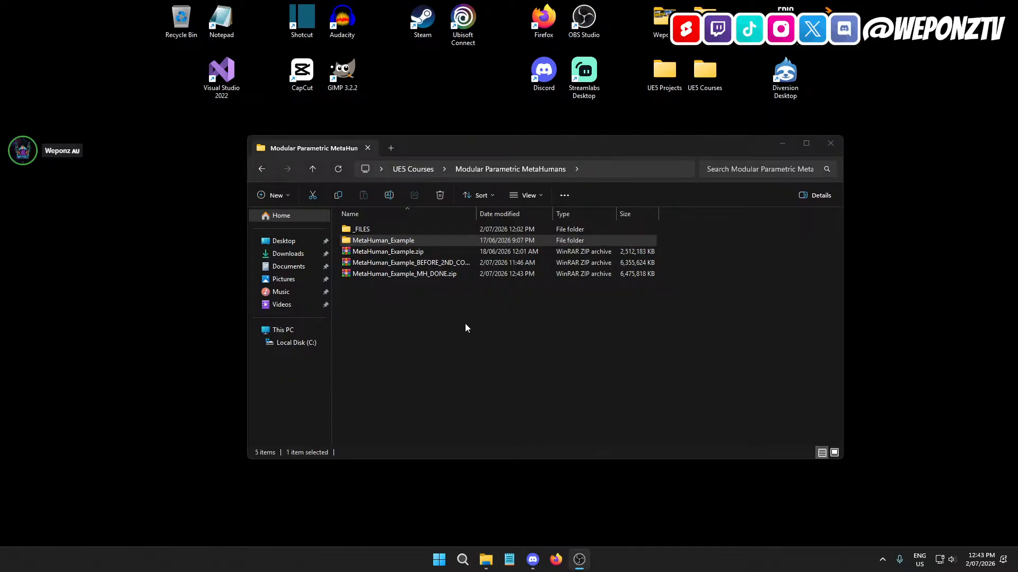
{"action": "double_click", "coordinate": [429, 242]}
{"action": "double_click", "coordinate": [443, 284]}
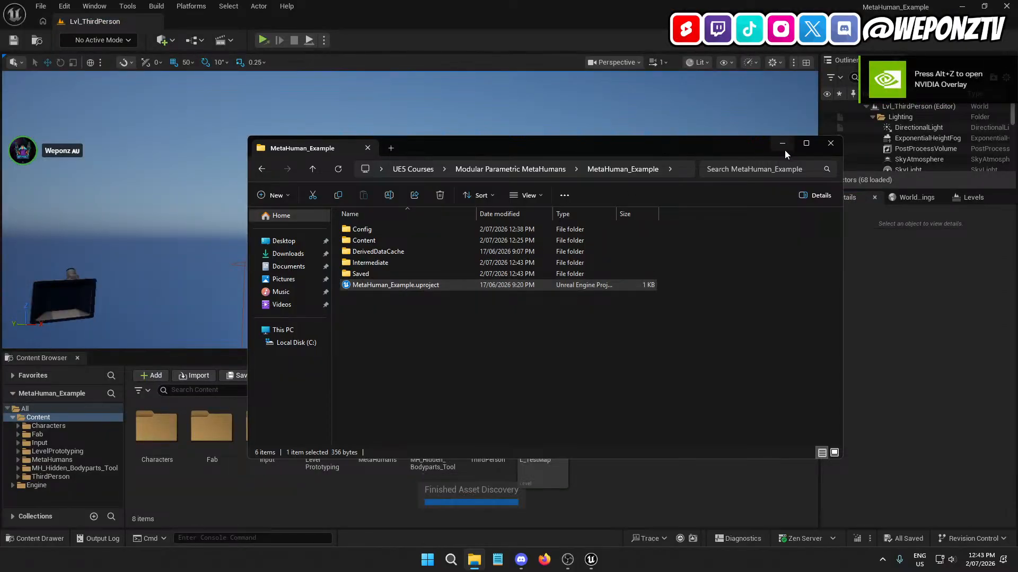
{"action": "left_click", "coordinate": [783, 145]}
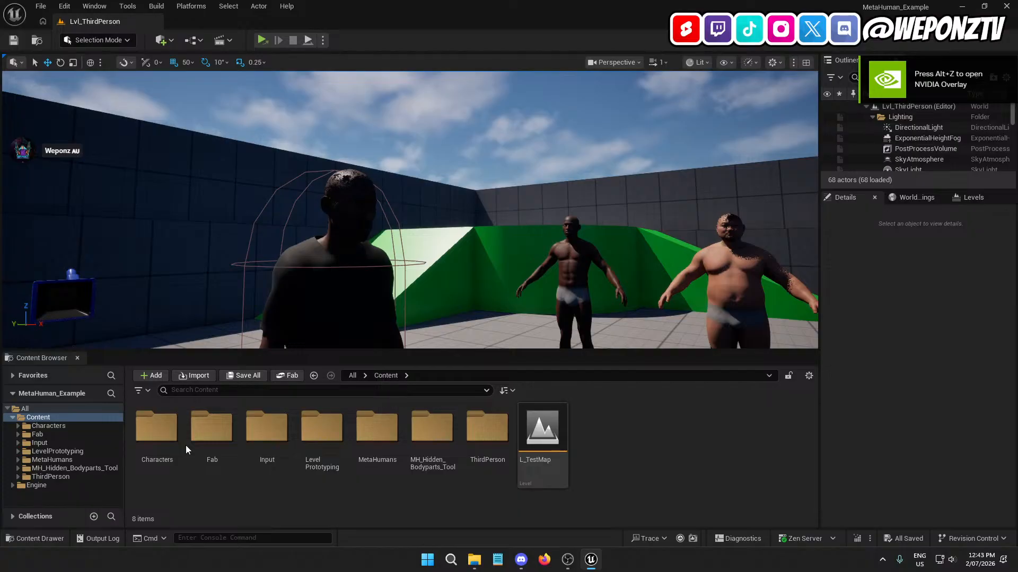
{"action": "double_click", "coordinate": [380, 436]}
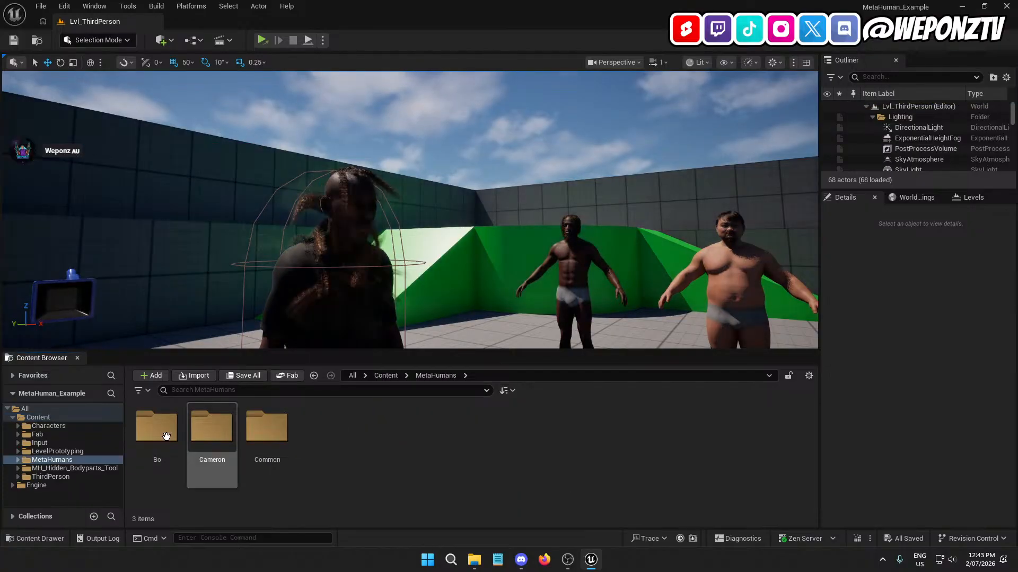
- Look through the assets in the Body and Clothing folders of the Bo MetaHuman
{"action": "left_click", "coordinate": [165, 436]}
{"action": "double_click", "coordinate": [165, 436]}
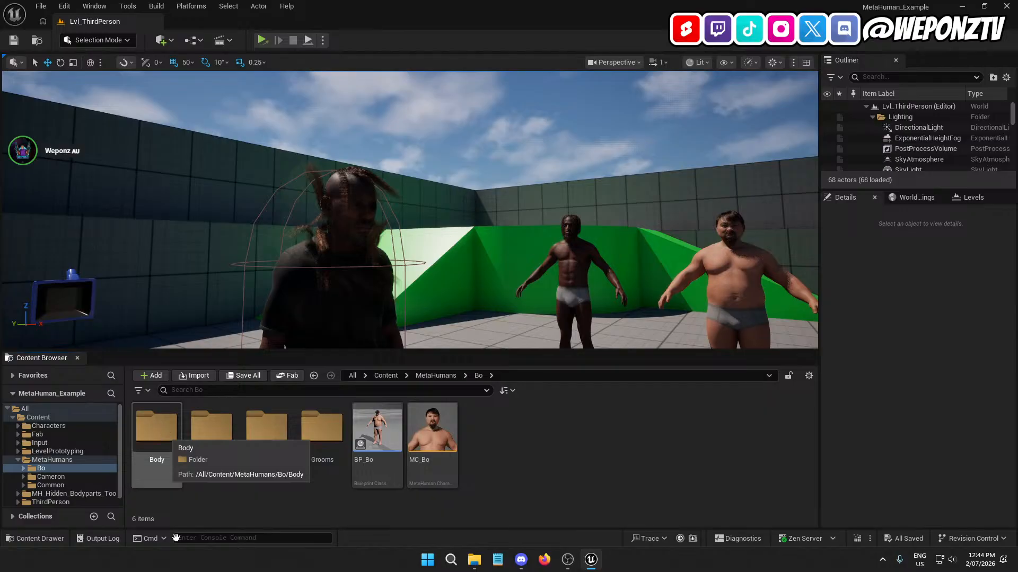
{"action": "double_click", "coordinate": [165, 434]}
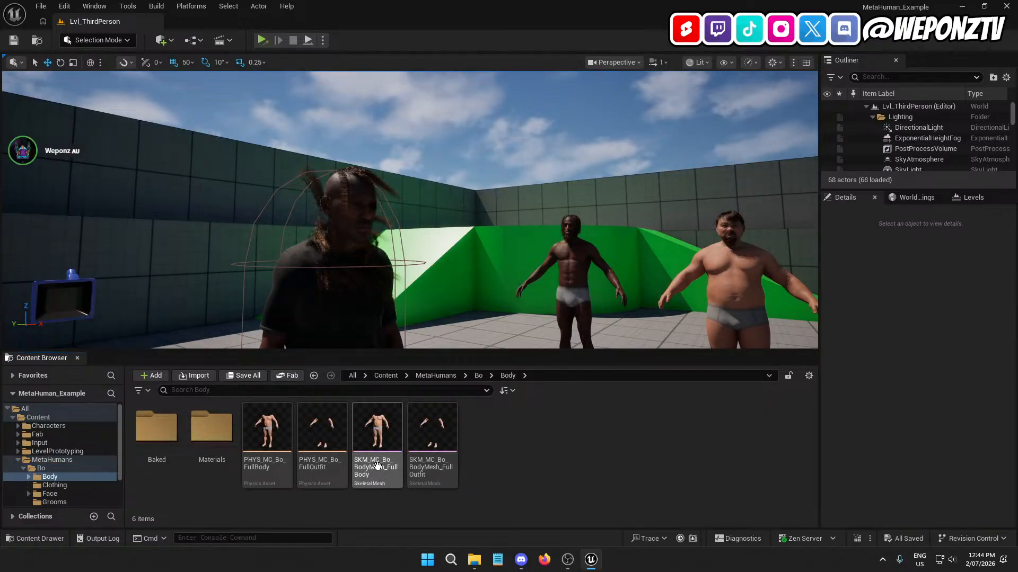
{"action": "mouse_move", "coordinate": [376, 466]}
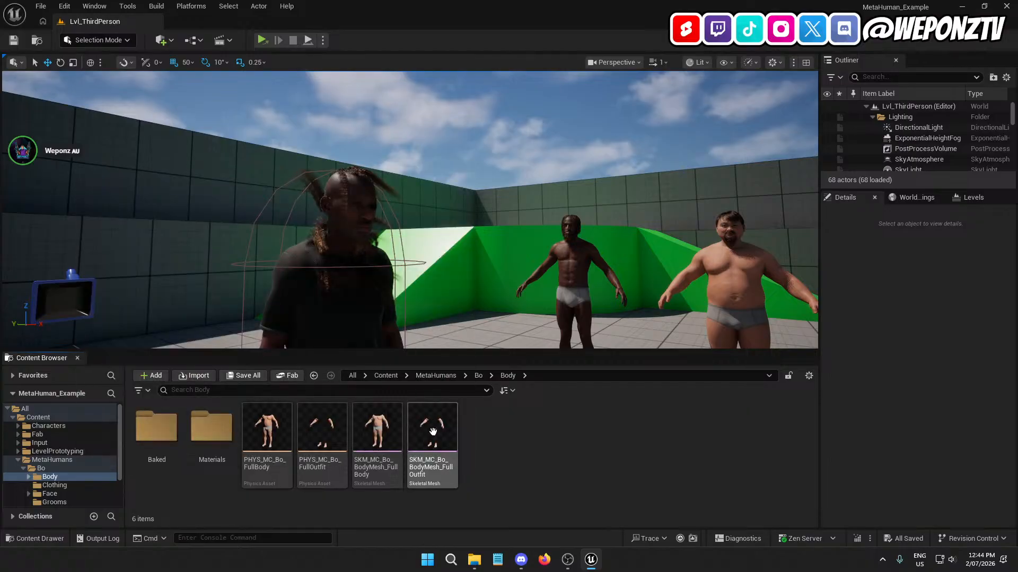
{"action": "left_click", "coordinate": [477, 377]}
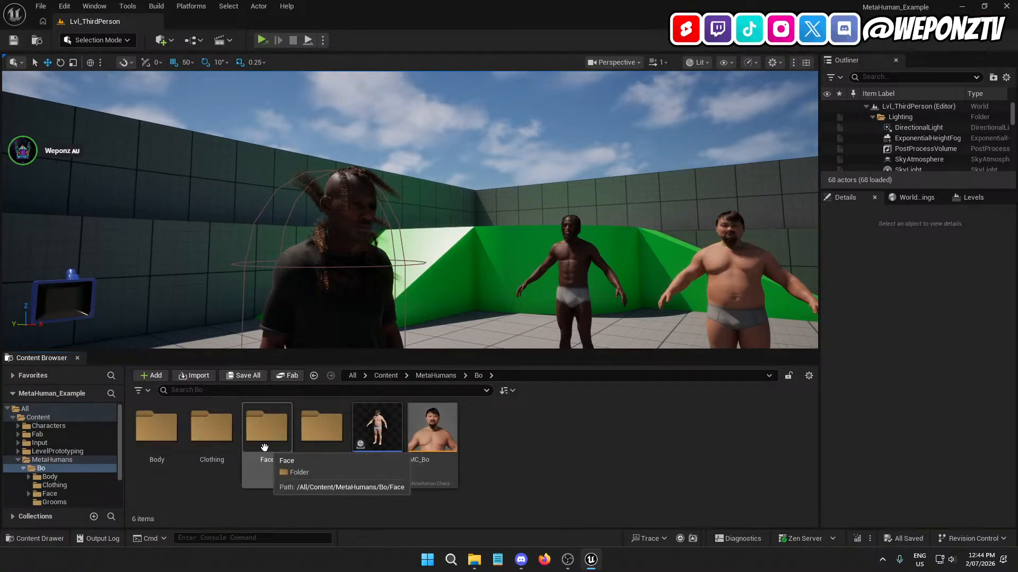
{"action": "double_click", "coordinate": [211, 427]}
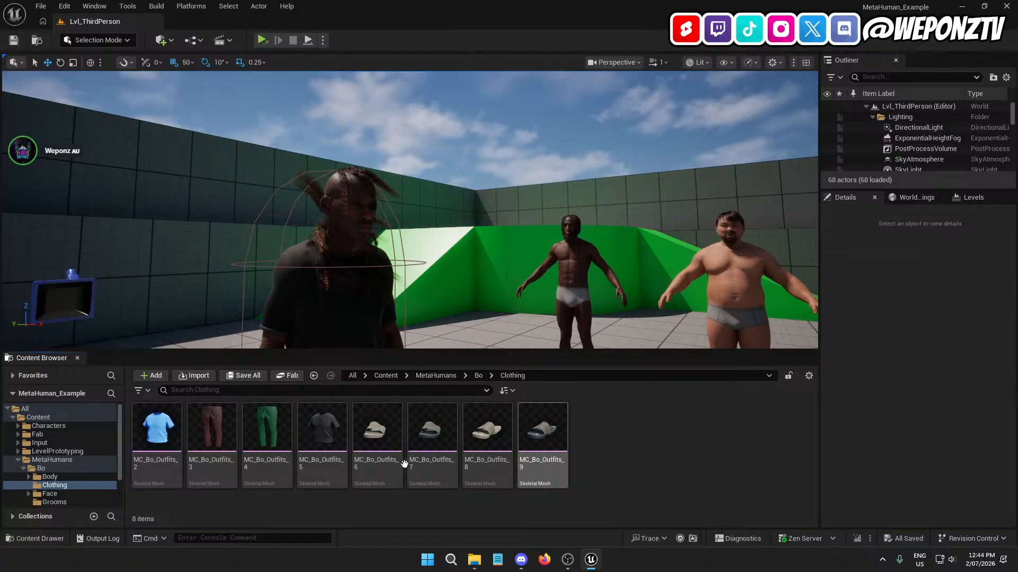
{"action": "left_click", "coordinate": [478, 375]}
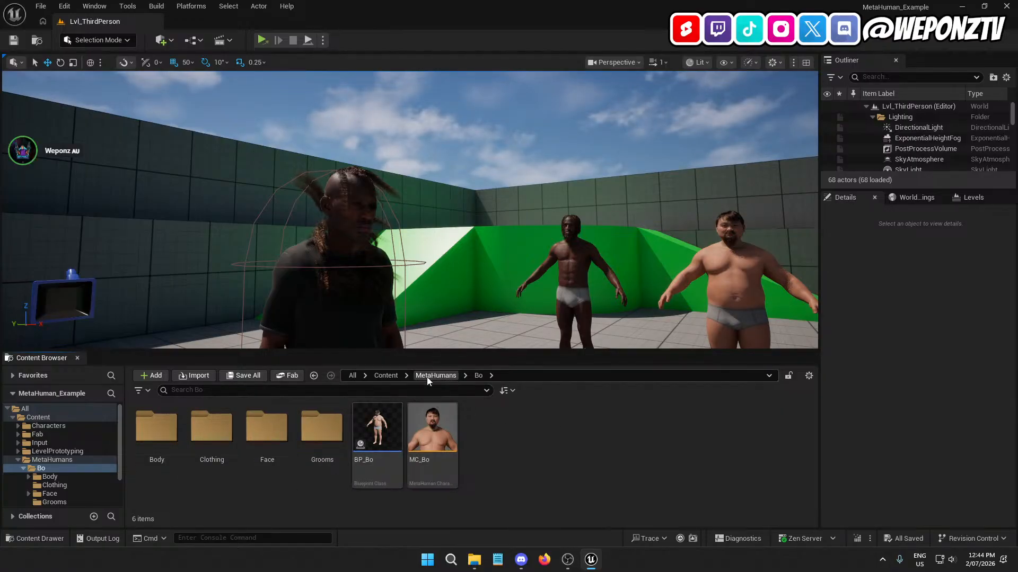
- Search for "bind" in Bo's Grooms folder and across the whole Content folder, and clear the search
{"action": "double_click", "coordinate": [322, 426]}
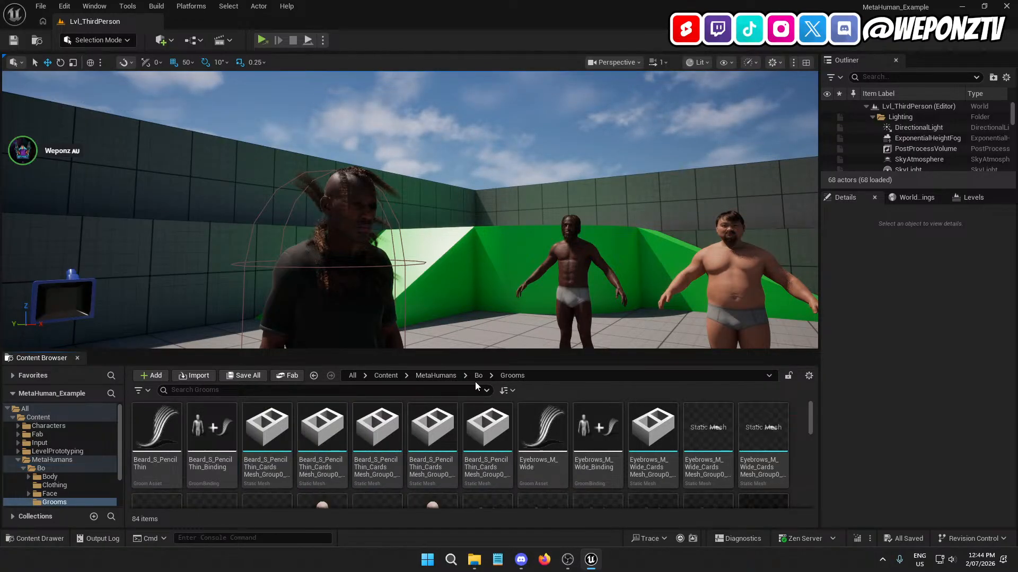
{"action": "type", "text": "bind"}
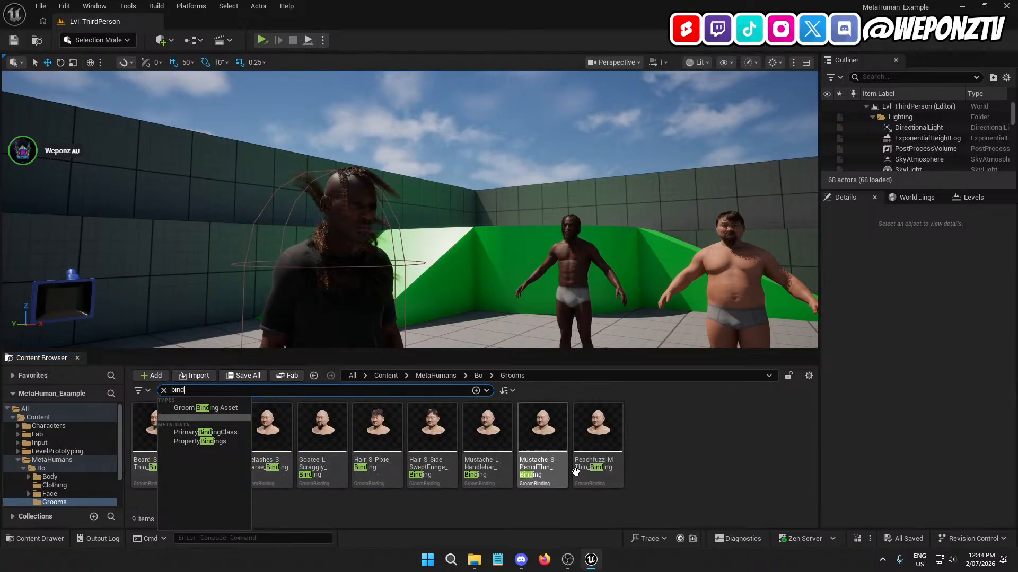
{"action": "left_click", "coordinate": [386, 375]}
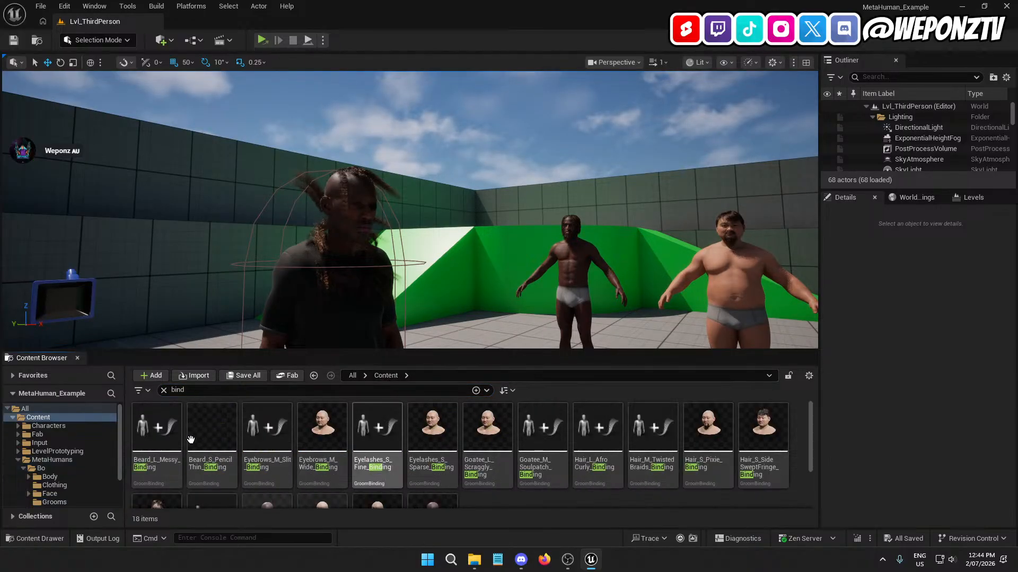
{"action": "left_click", "coordinate": [164, 391]}
- Create a new folder named Data inside the MetaHumans content folder
{"action": "double_click", "coordinate": [372, 433]}
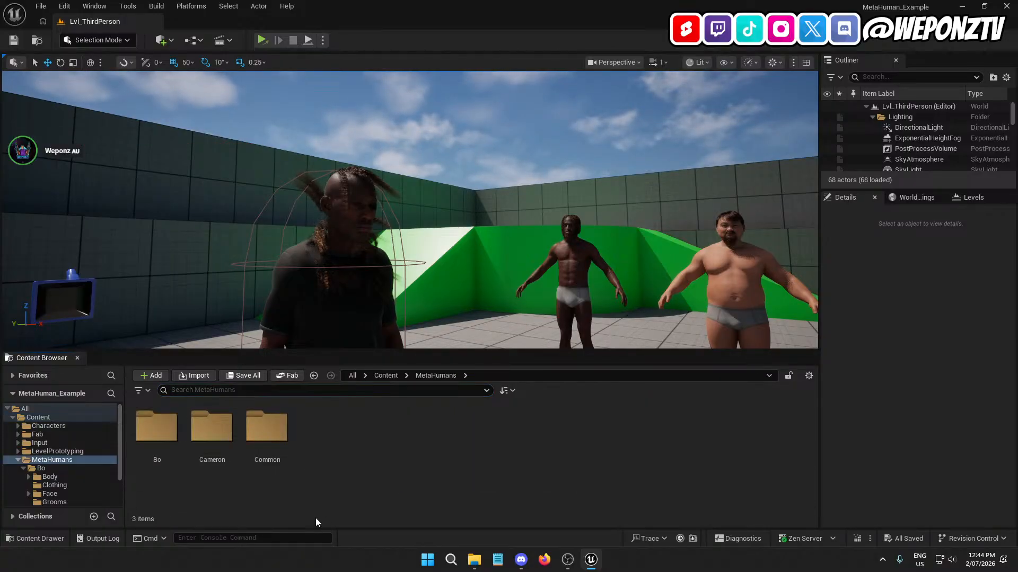
{"action": "right_click", "coordinate": [335, 441]}
{"action": "left_click", "coordinate": [397, 97]}
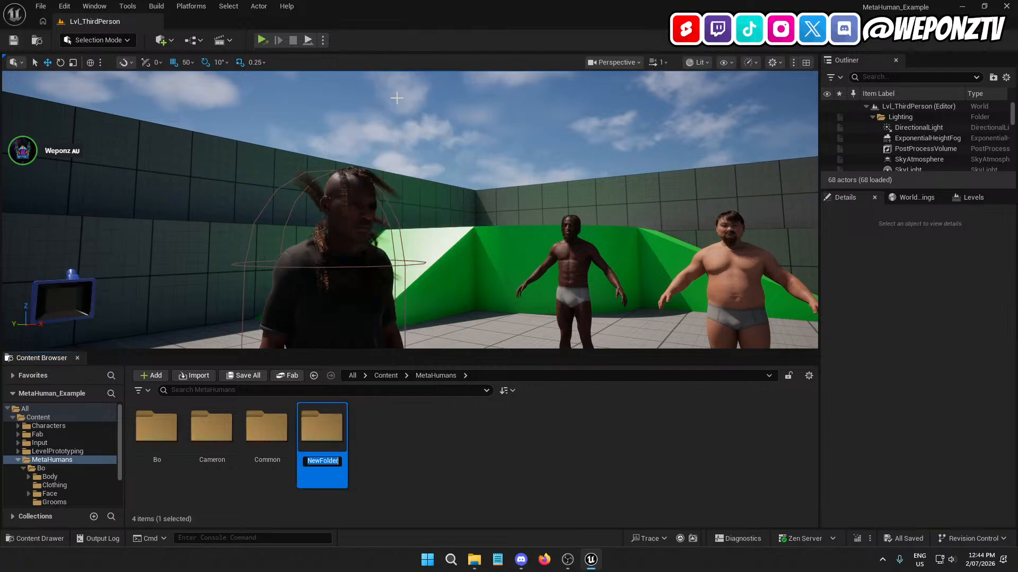
{"action": "type", "text": "Data"}
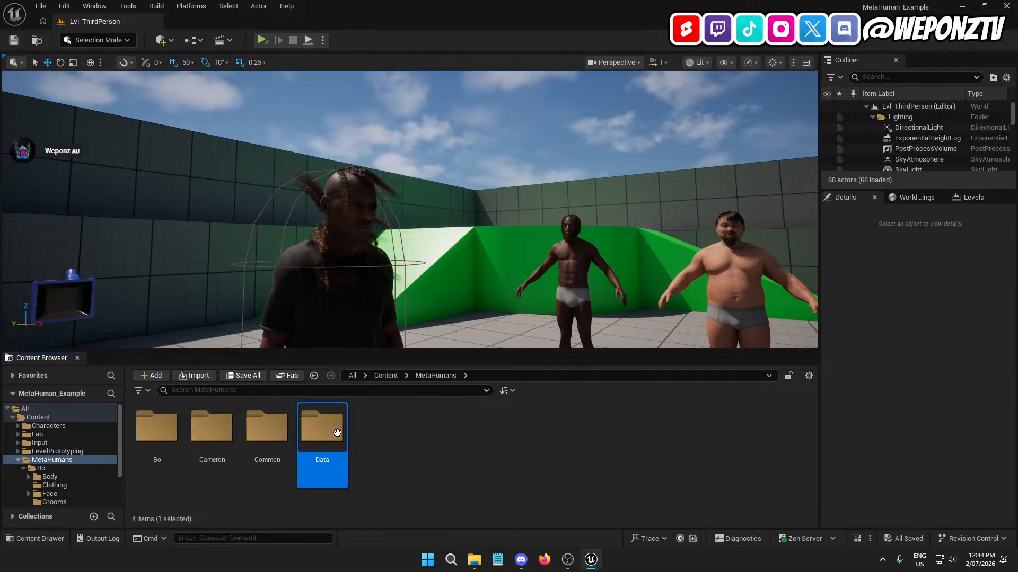
- Create a subfolder named Enums inside the MetaHumans/Data folder
{"action": "double_click", "coordinate": [337, 433]}
{"action": "right_click", "coordinate": [351, 435]}
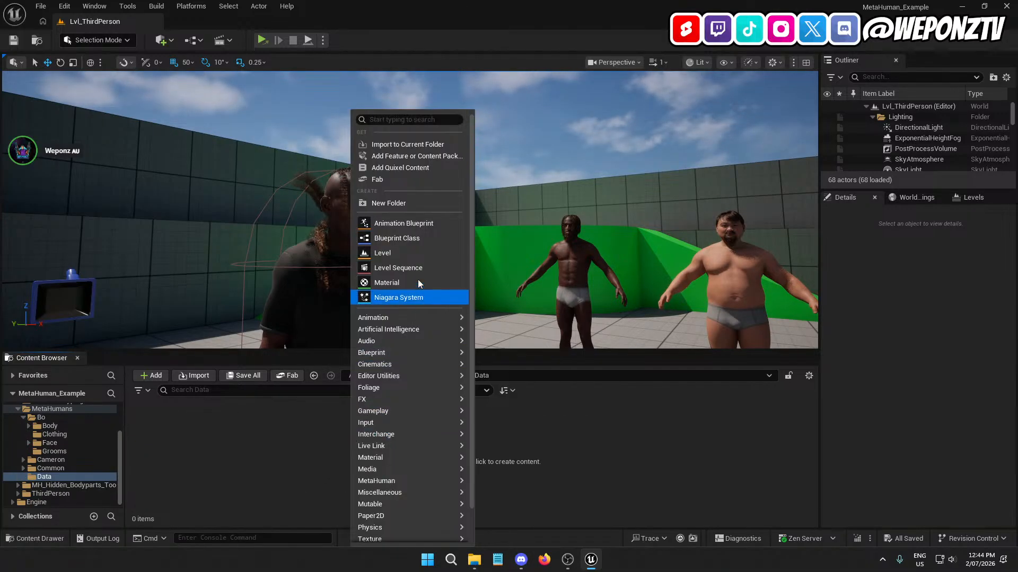
{"action": "mouse_move", "coordinate": [428, 353]}
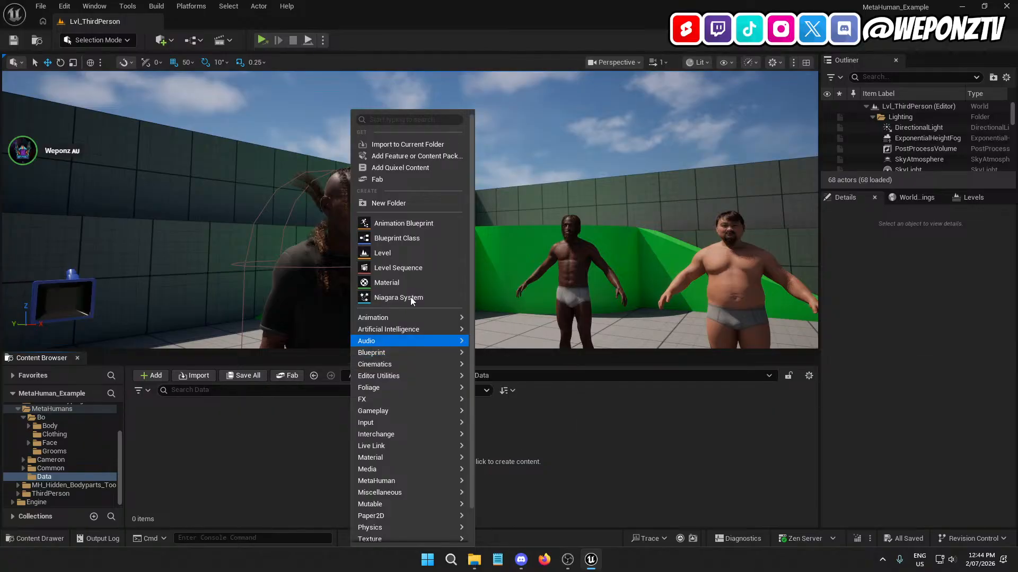
{"action": "left_click", "coordinate": [411, 204]}
{"action": "type", "text": "En"}
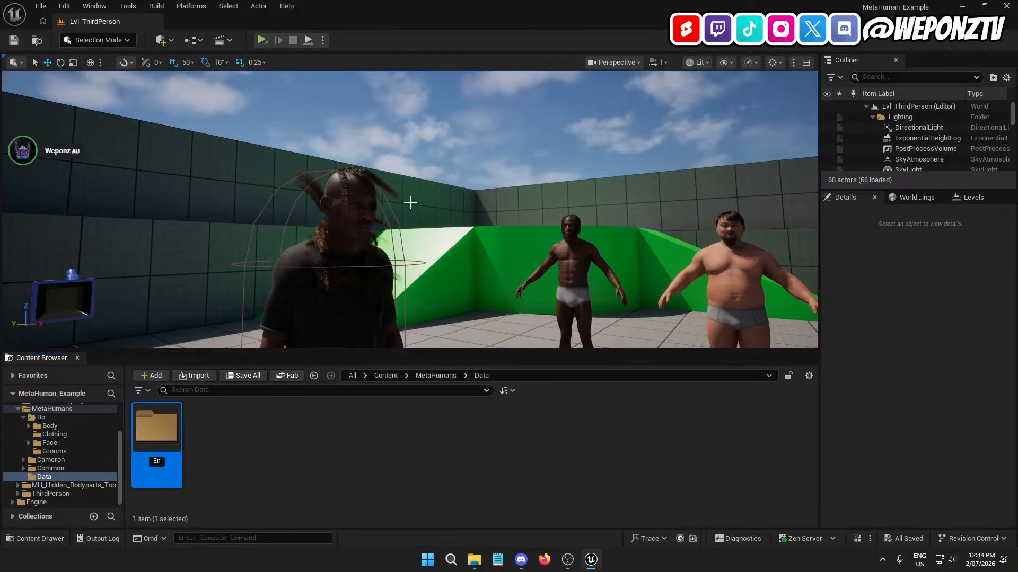
{"action": "type", "text": "ums"}
{"action": "key", "text": "Return"}
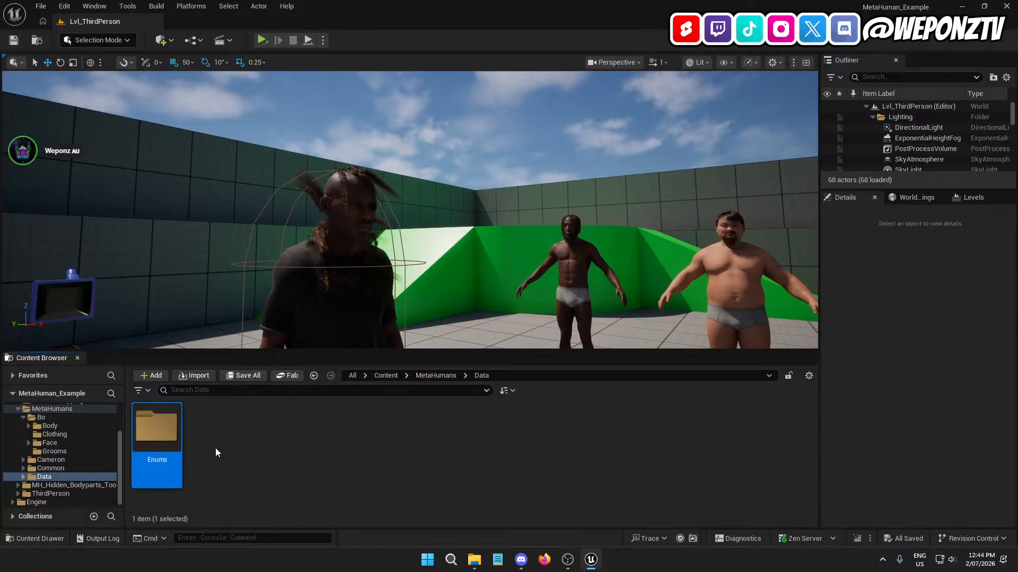
- Minimize the editor and open MetaHumans.uproject from the UE5 Projects/MetaHumans folder in a second Unreal Editor
{"action": "left_click", "coordinate": [963, 7]}
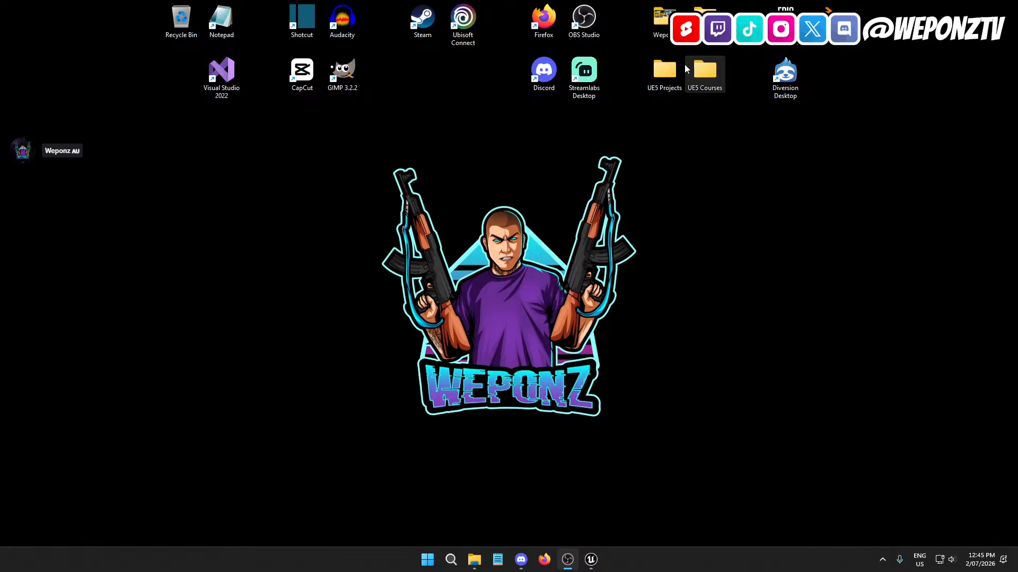
{"action": "double_click", "coordinate": [666, 72]}
{"action": "double_click", "coordinate": [394, 269]}
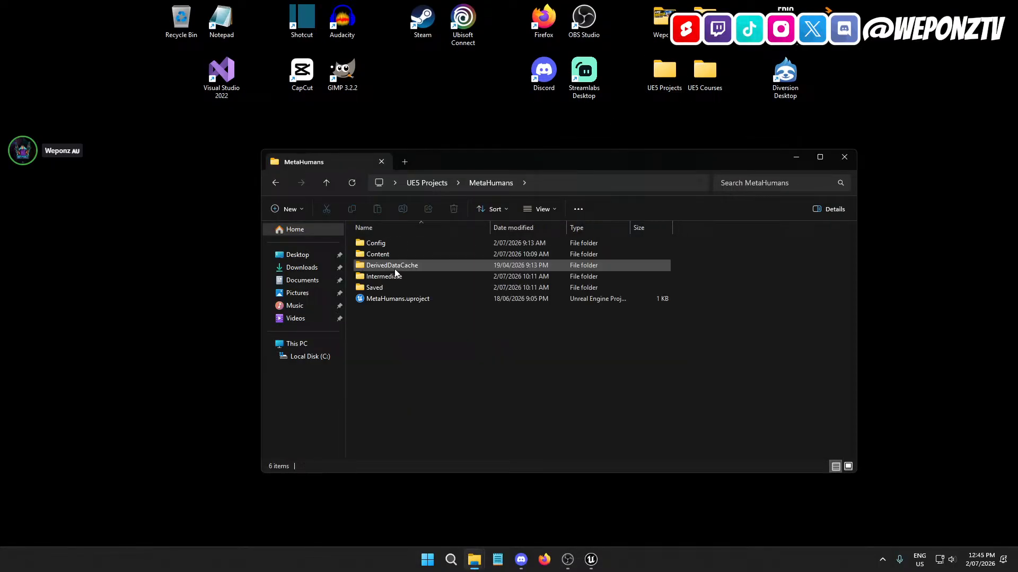
{"action": "double_click", "coordinate": [425, 300]}
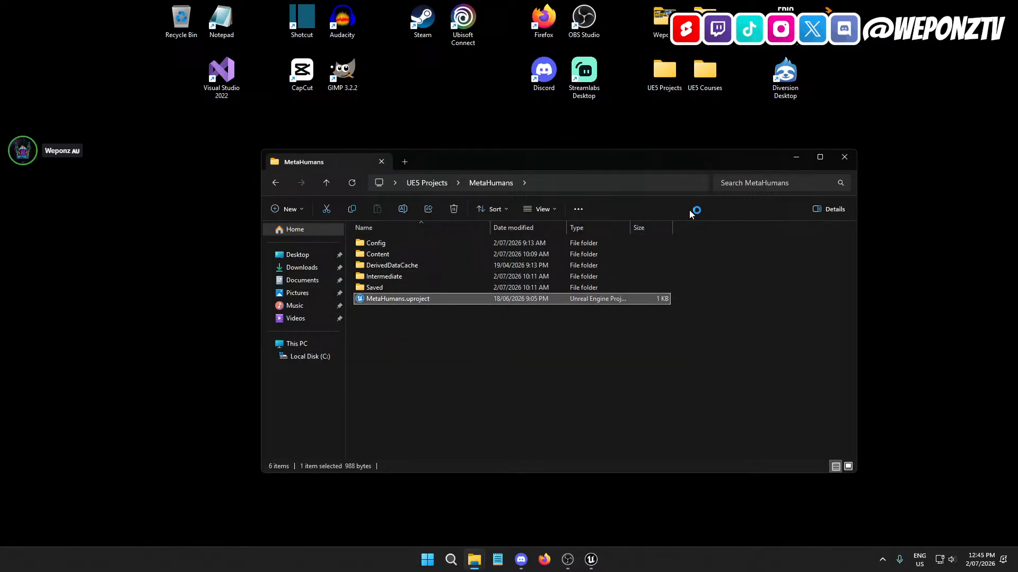
{"action": "left_click", "coordinate": [819, 158]}
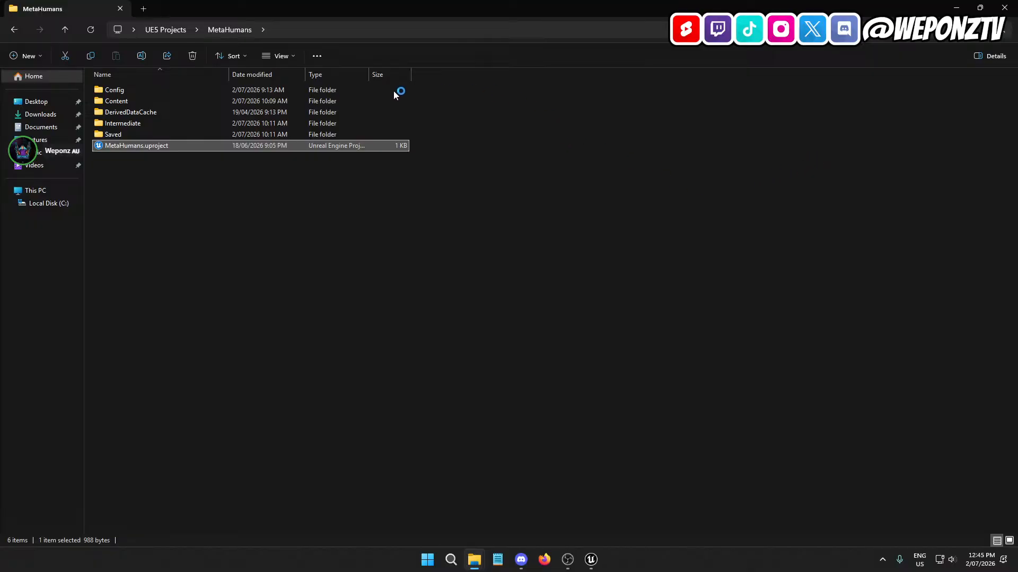
{"action": "left_click", "coordinate": [979, 7]}
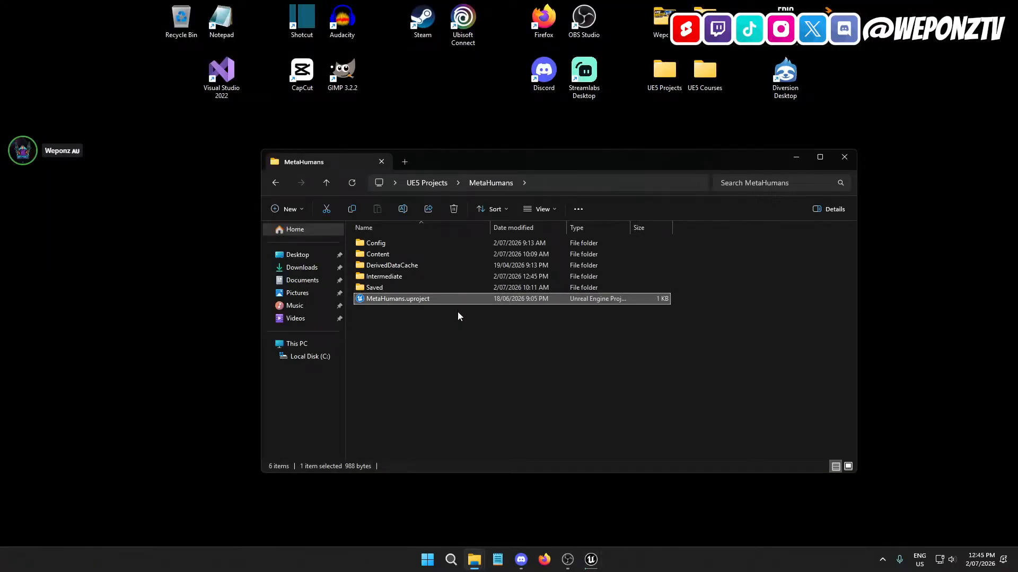
{"action": "left_click_drag", "start_coordinate": [605, 164], "coordinate": [569, 131]}
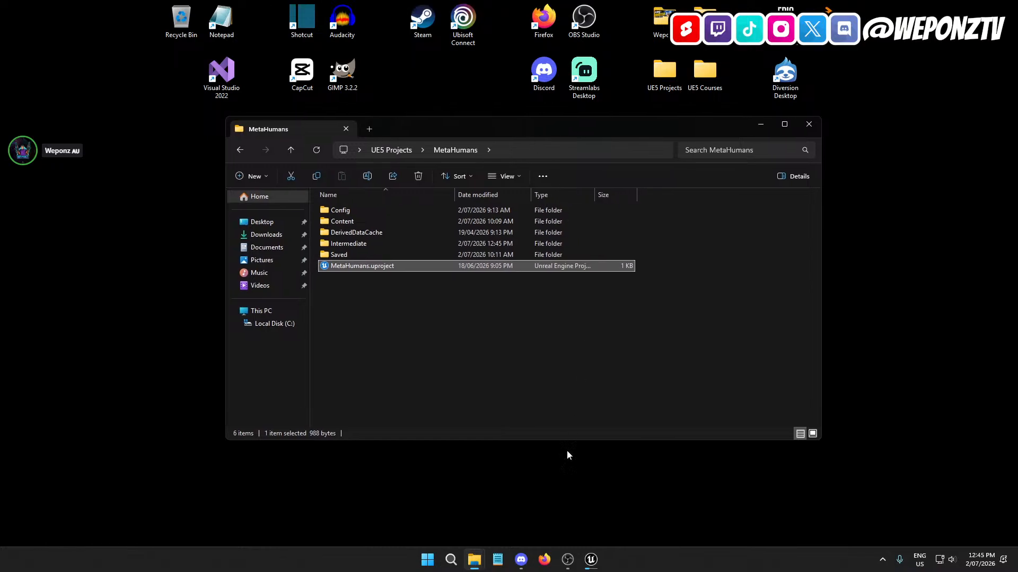
{"action": "left_click", "coordinate": [591, 559]}
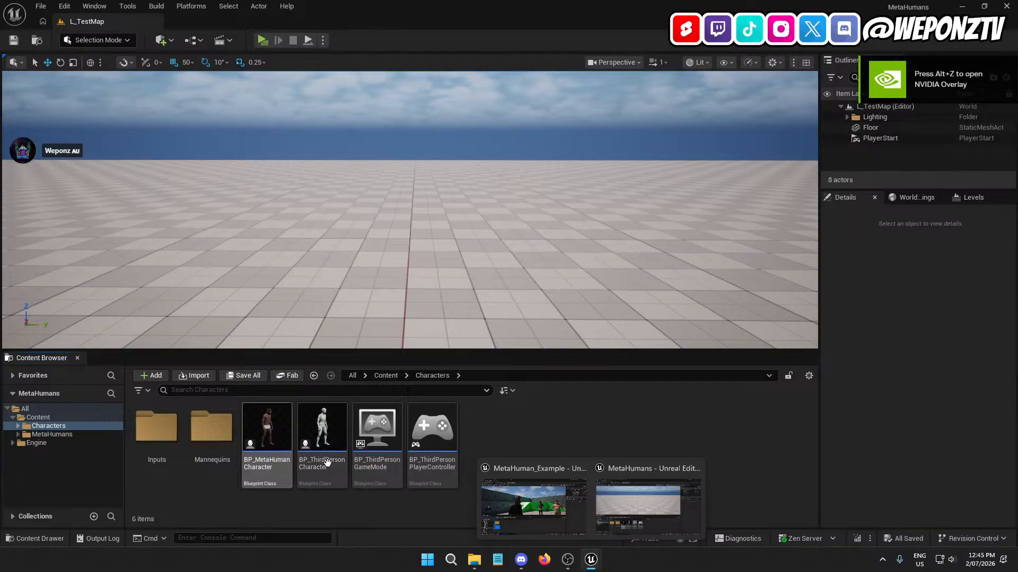
- Play-test the character in the MetaHumans project's L_TestMap by walking and jumping, and close the preview window
{"action": "left_click", "coordinate": [385, 374]}
{"action": "double_click", "coordinate": [157, 427]}
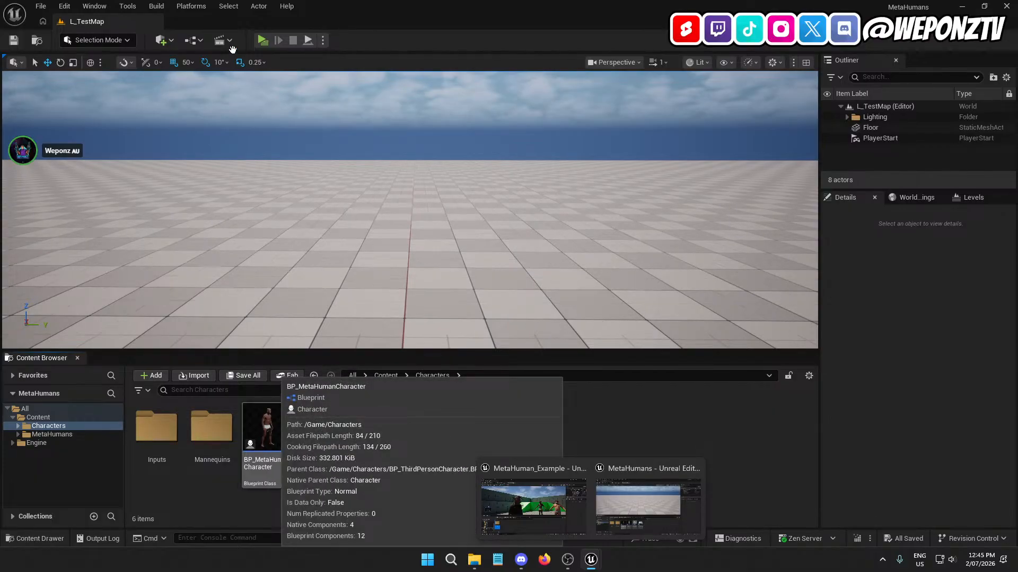
{"action": "left_click", "coordinate": [261, 41]}
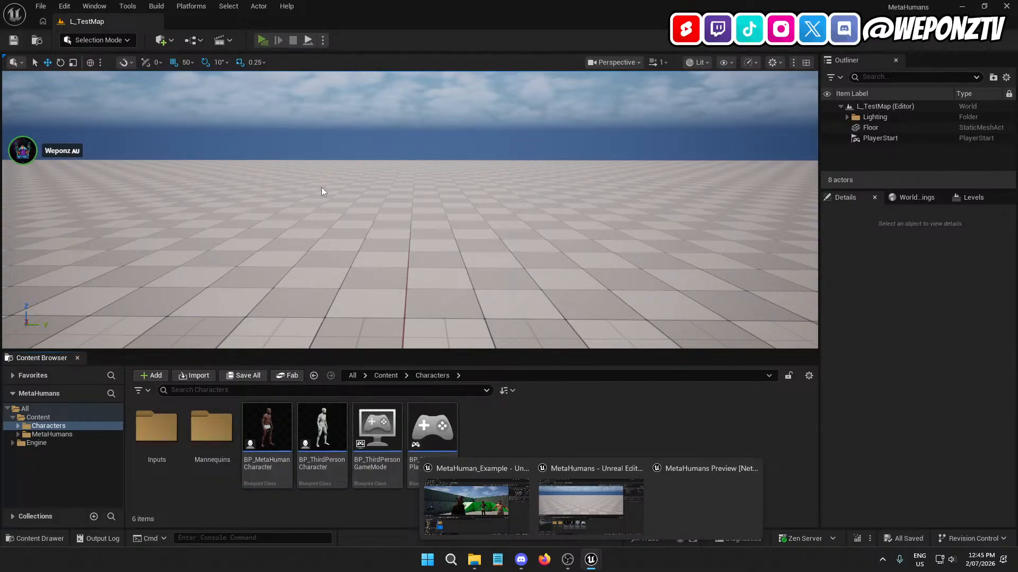
{"action": "key", "text": "w"}
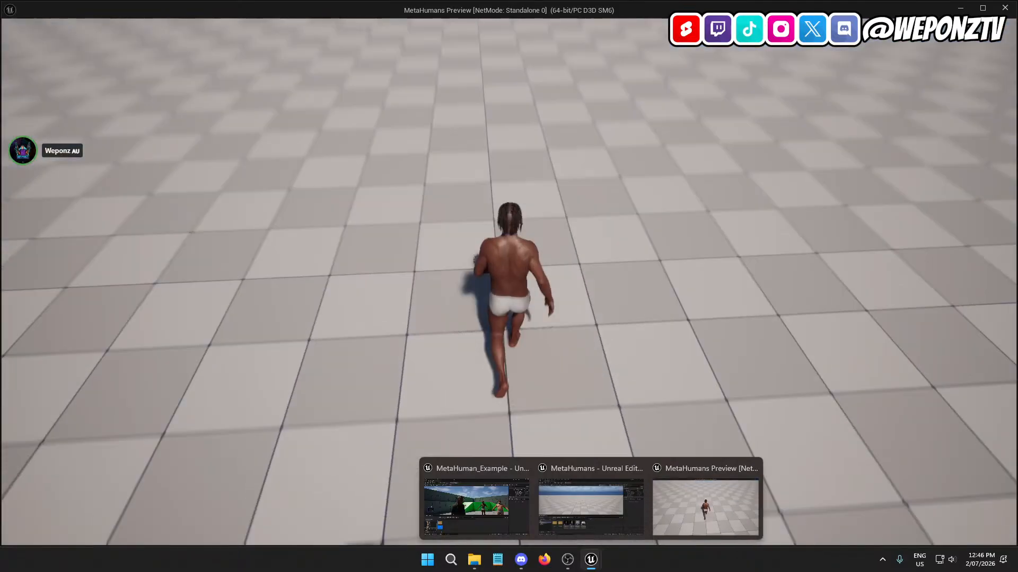
{"action": "key", "text": "s"}
{"action": "key", "text": "space"}
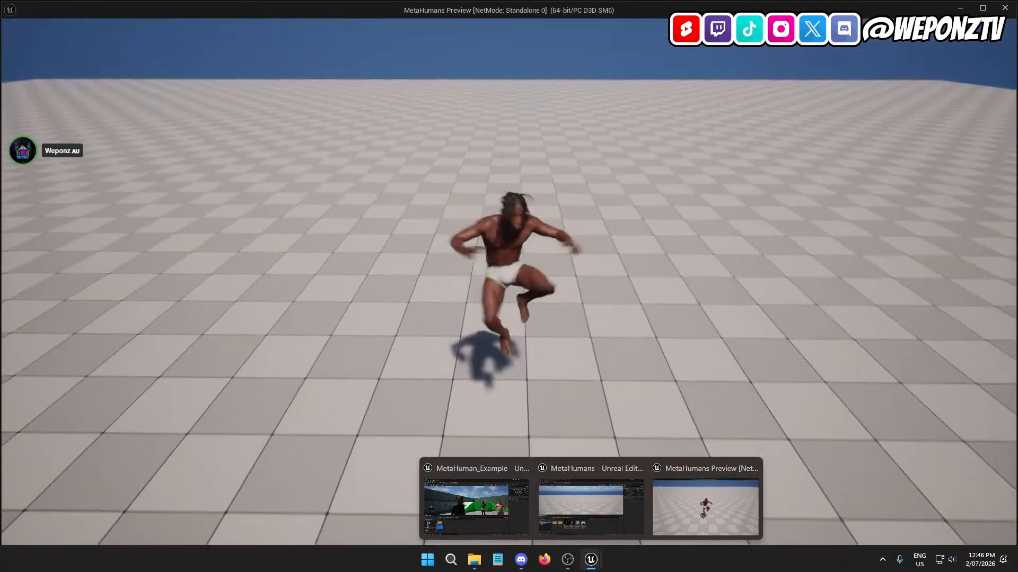
{"action": "key", "text": "w"}
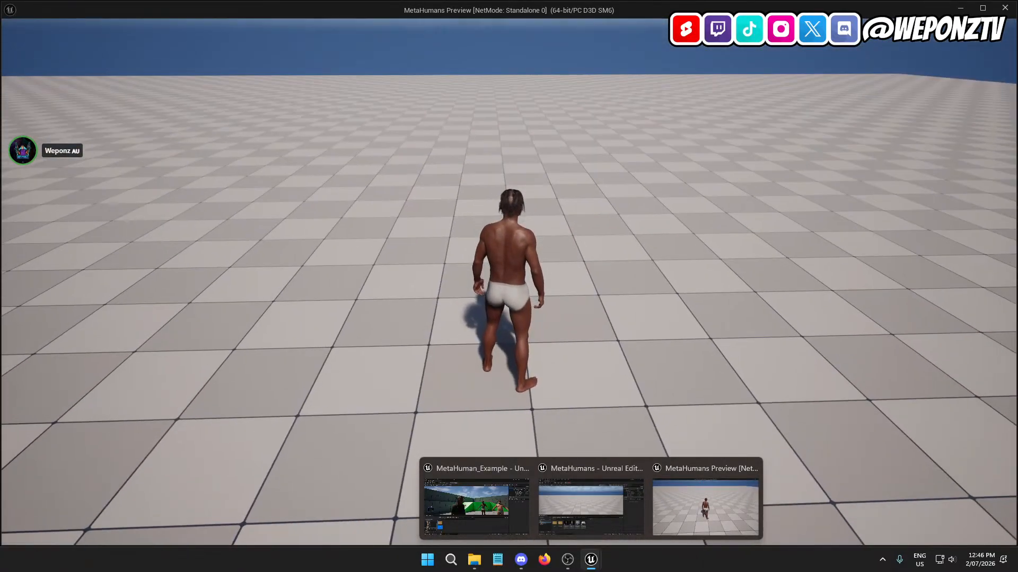
{"action": "key", "text": "super"}
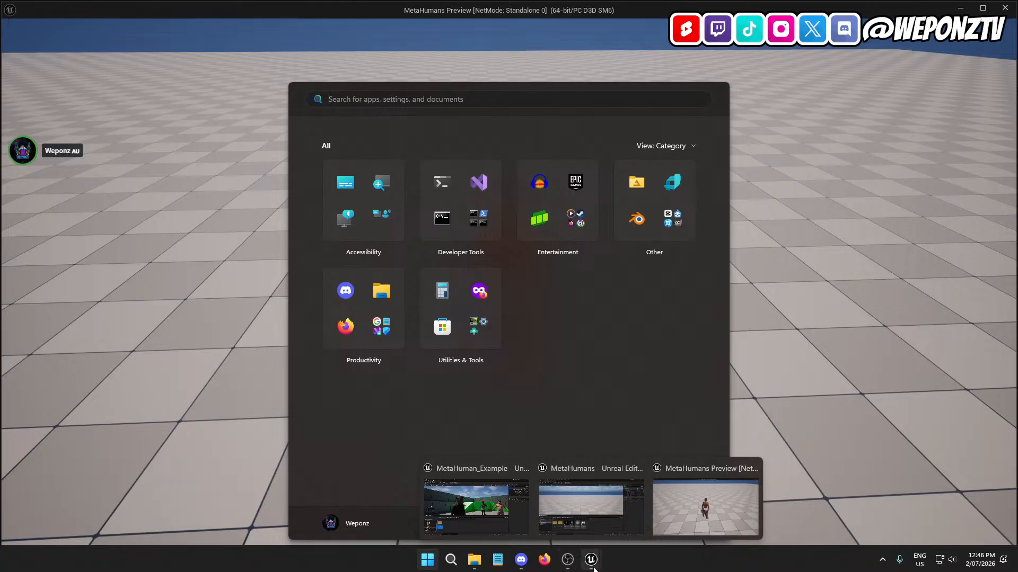
{"action": "left_click", "coordinate": [755, 469]}
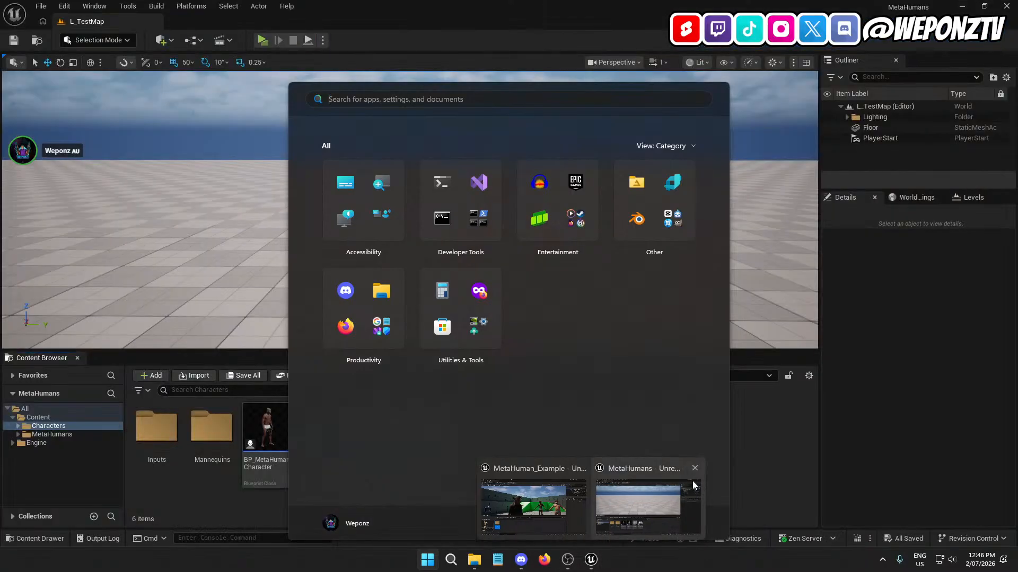
- Open the BP_MetaHumanCharacter blueprint and examine the mesh, face material and groom nodes in its ConstructMetaHuman function
{"action": "left_click", "coordinate": [640, 522]}
{"action": "double_click", "coordinate": [276, 439]}
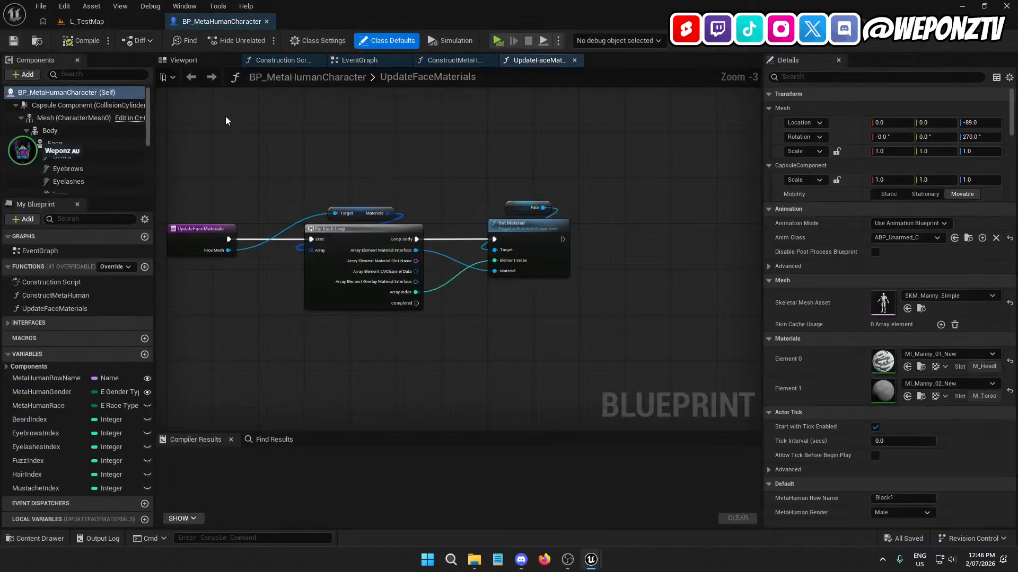
{"action": "left_click", "coordinate": [359, 62]}
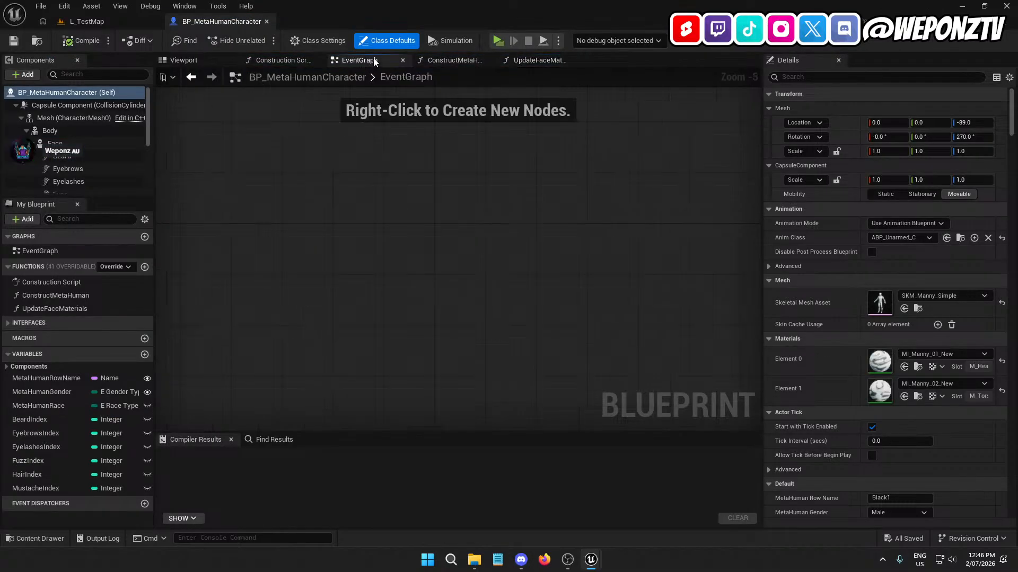
{"action": "left_click", "coordinate": [445, 61]}
{"action": "scroll", "coordinate": [422, 189], "scroll_direction": "down", "scroll_amount": 6}
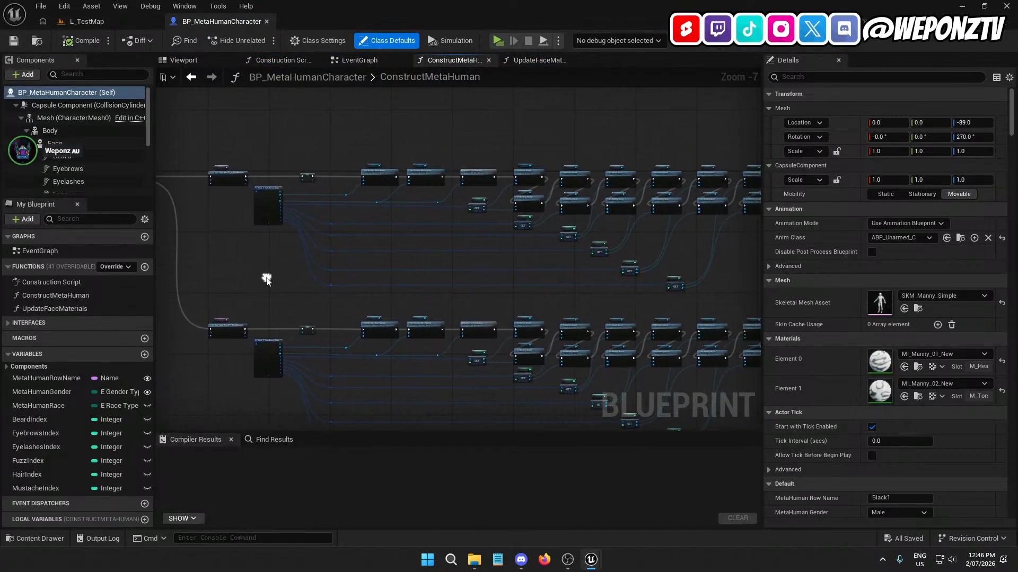
{"action": "scroll", "coordinate": [383, 196], "scroll_direction": "up", "scroll_amount": 5}
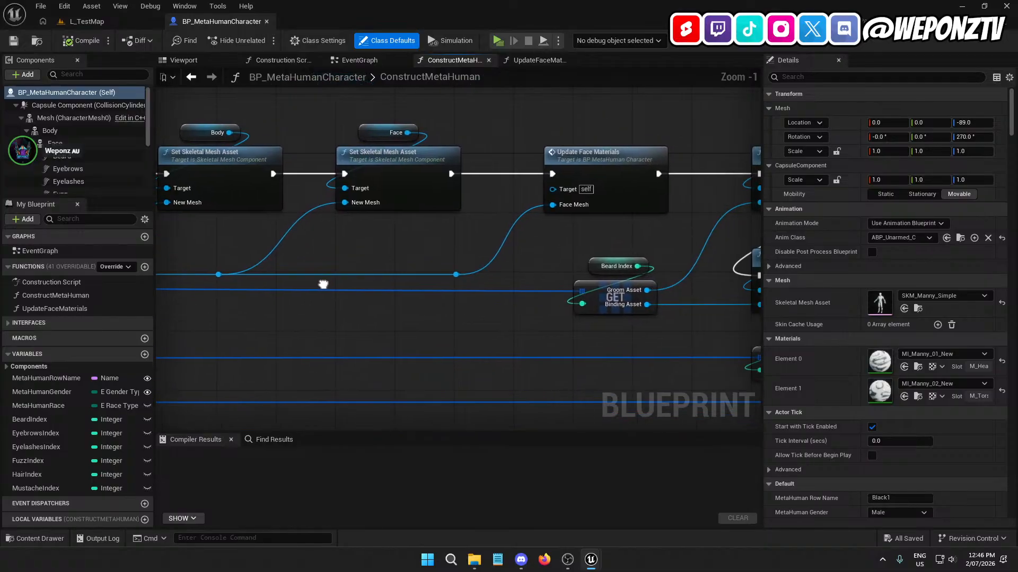
{"action": "scroll", "coordinate": [272, 227], "scroll_direction": "down", "scroll_amount": 2}
{"action": "scroll", "coordinate": [525, 206], "scroll_direction": "up", "scroll_amount": 2}
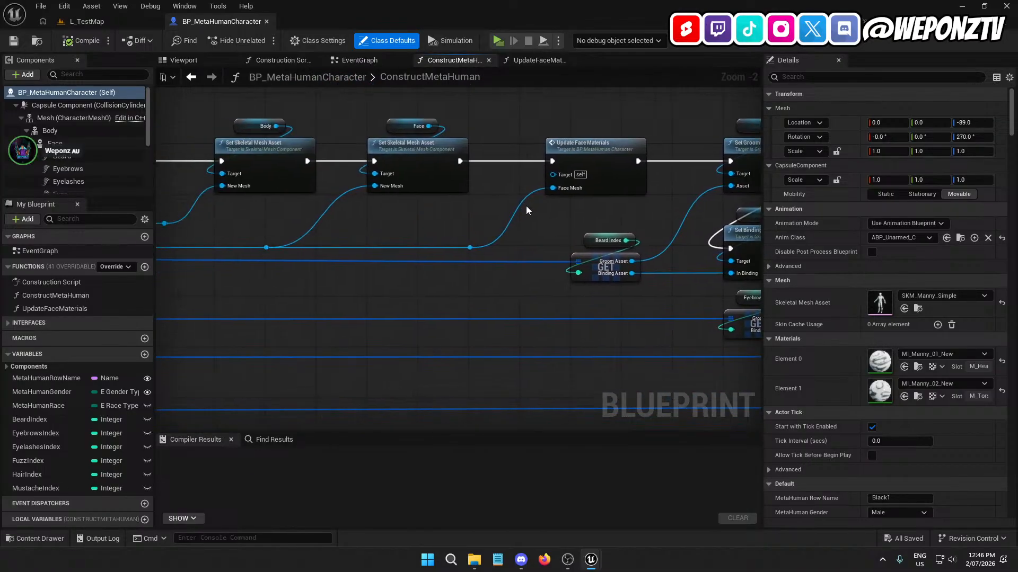
- Trace the rest of the ConstructMetaHuman graph from Update Face Materials through the groom and binding asset nodes, and return to the level
{"action": "right_click_drag", "start_coordinate": [504, 170], "coordinate": [318, 175]}
{"action": "left_click", "coordinate": [404, 151]}
{"action": "right_click_drag", "start_coordinate": [404, 151], "coordinate": [234, 164]}
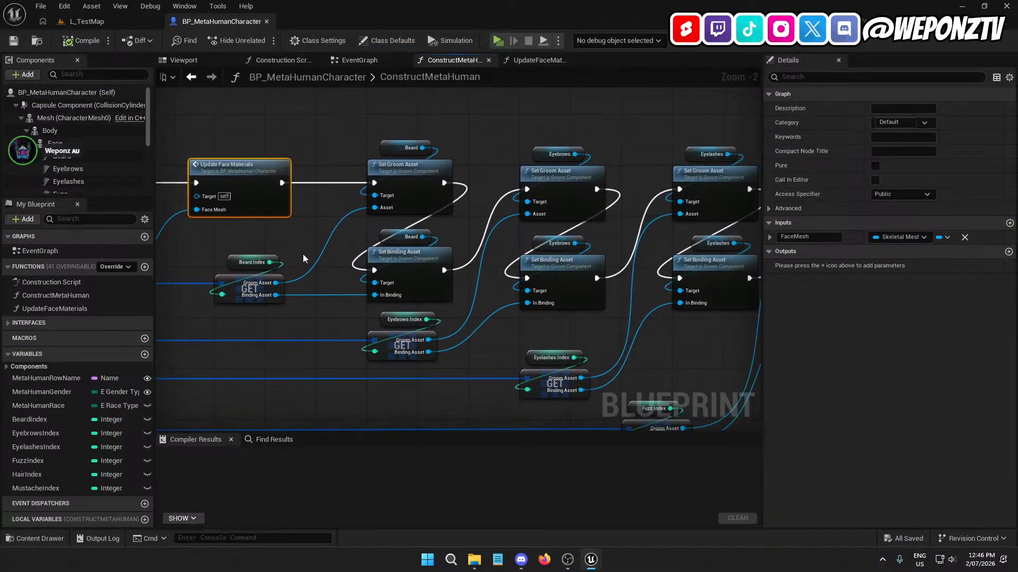
{"action": "right_click_drag", "start_coordinate": [342, 171], "coordinate": [234, 148]}
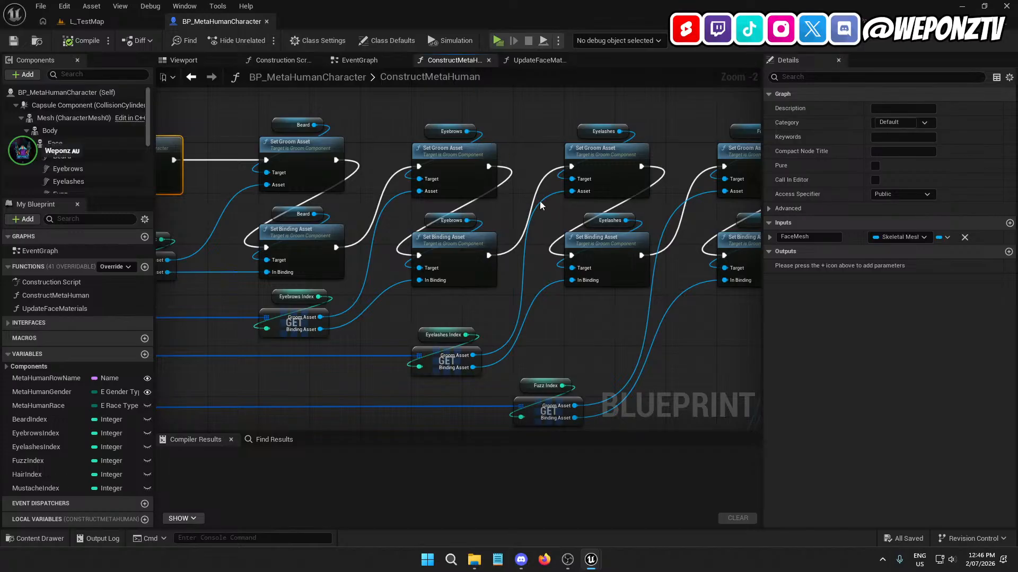
{"action": "right_click_drag", "start_coordinate": [541, 206], "coordinate": [382, 186]}
{"action": "right_click_drag", "start_coordinate": [530, 201], "coordinate": [222, 244]}
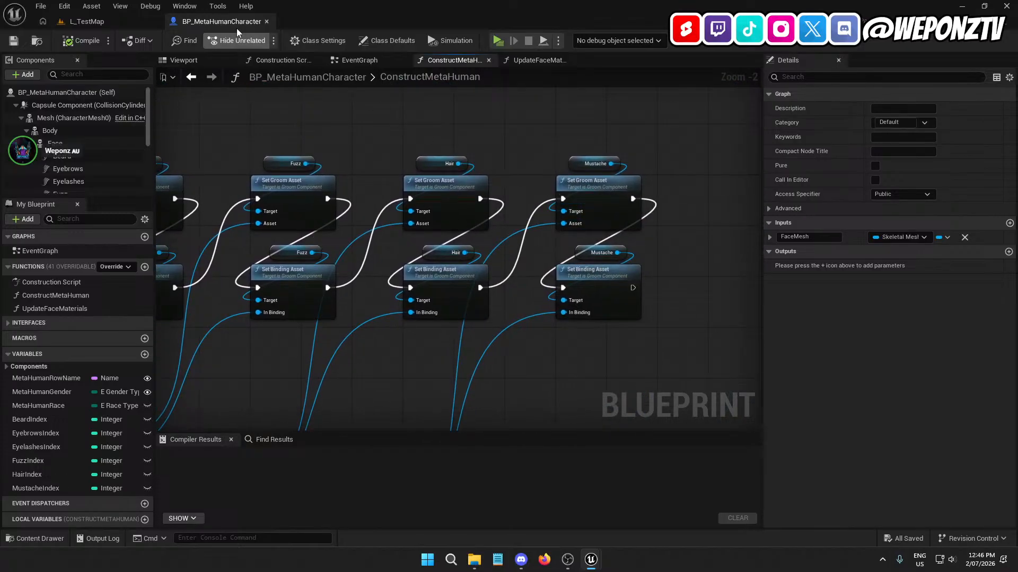
{"action": "left_click", "coordinate": [100, 20]}
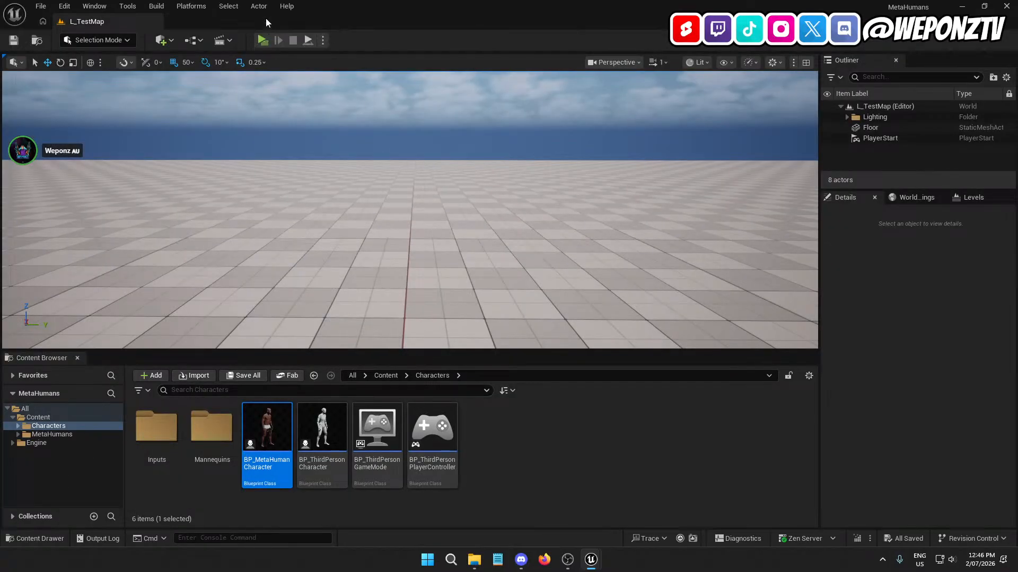
- Browse to MetaHumans/Data/Enums, inspect the enumerators of E_ClothingTypes, and close it
{"action": "left_click", "coordinate": [492, 478]}
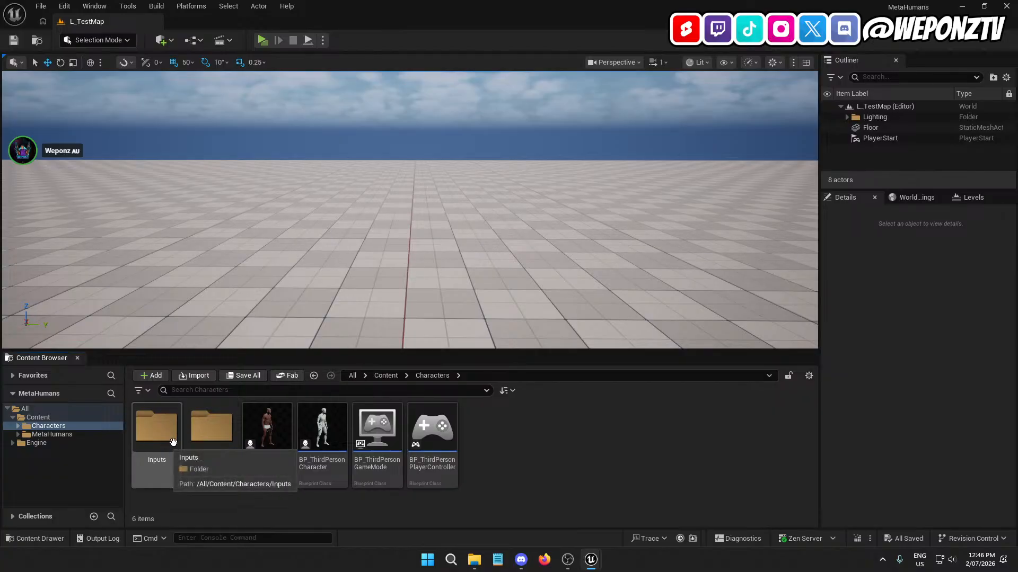
{"action": "left_click", "coordinate": [382, 376]}
{"action": "double_click", "coordinate": [210, 443]}
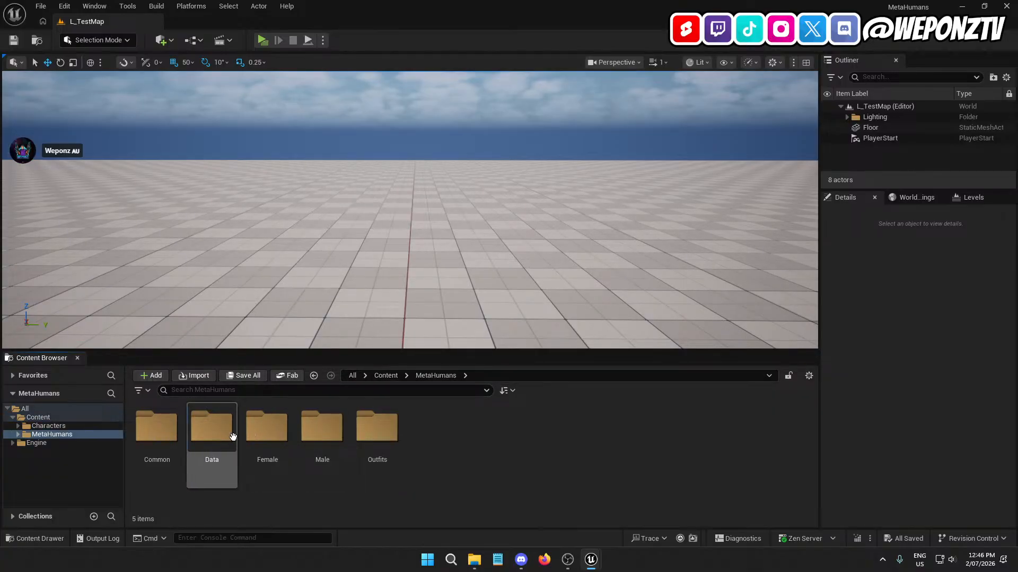
{"action": "double_click", "coordinate": [213, 429]}
{"action": "double_click", "coordinate": [159, 471]}
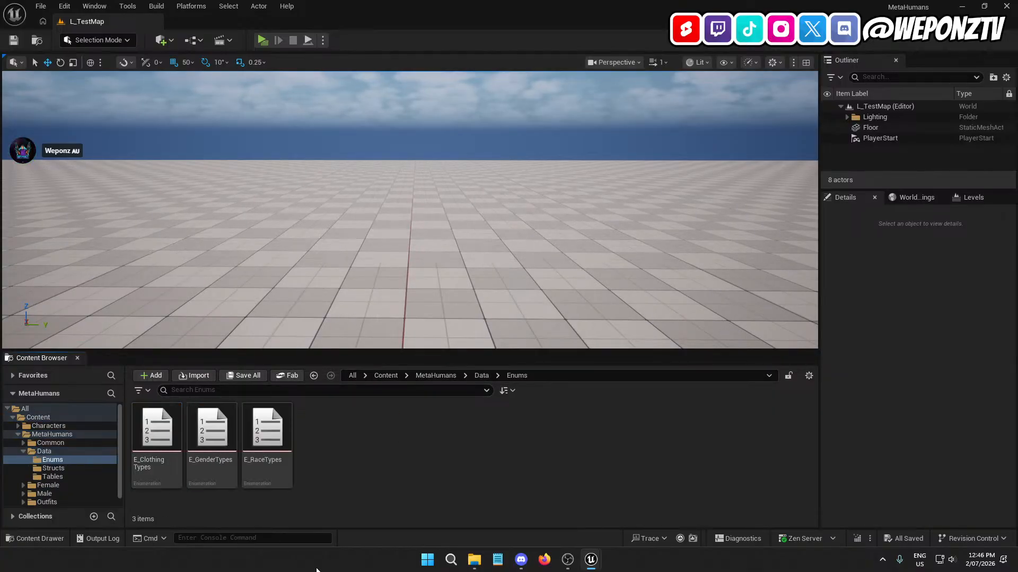
{"action": "left_click", "coordinate": [170, 471]}
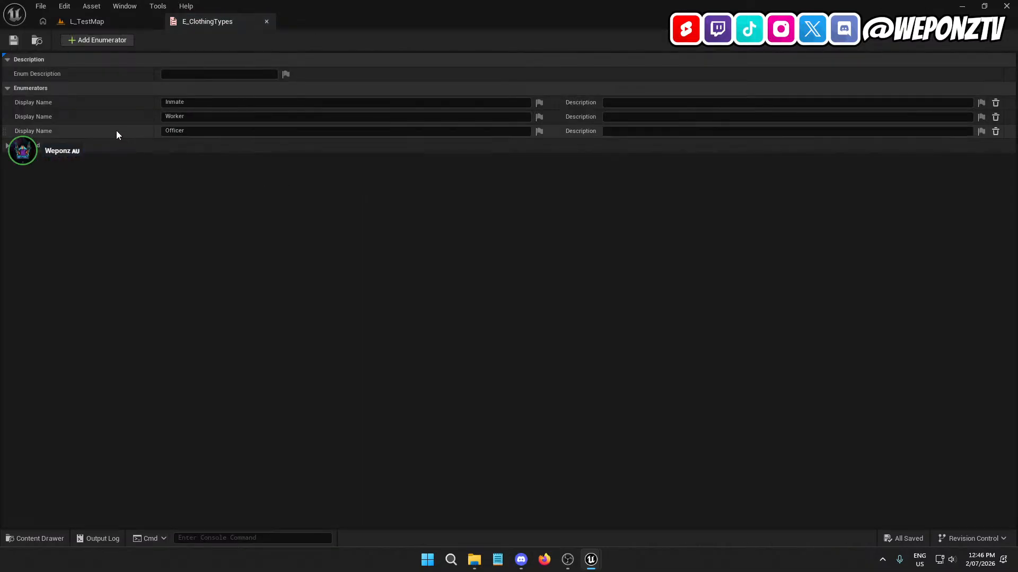
{"action": "left_click", "coordinate": [267, 21]}
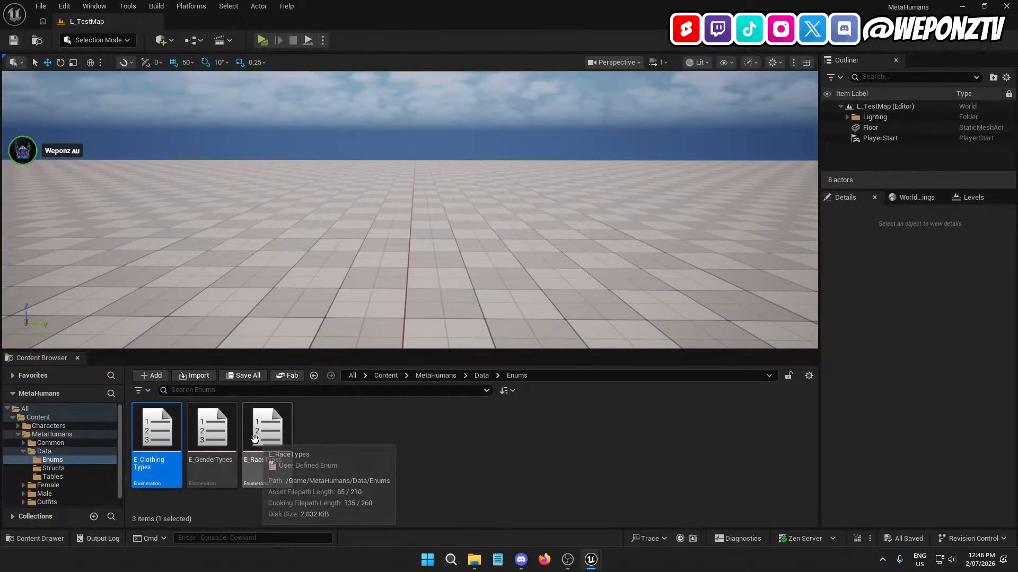
- Open the S_ClothingData structure from the Data/Structs folder, review its variables, and return to the level
{"action": "left_click", "coordinate": [481, 375]}
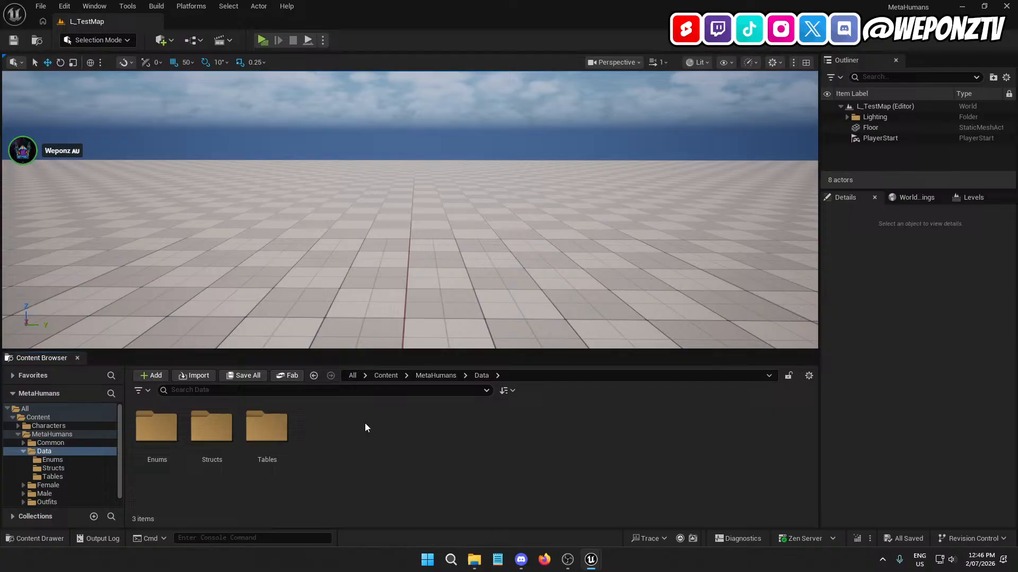
{"action": "double_click", "coordinate": [212, 426]}
{"action": "double_click", "coordinate": [210, 451]}
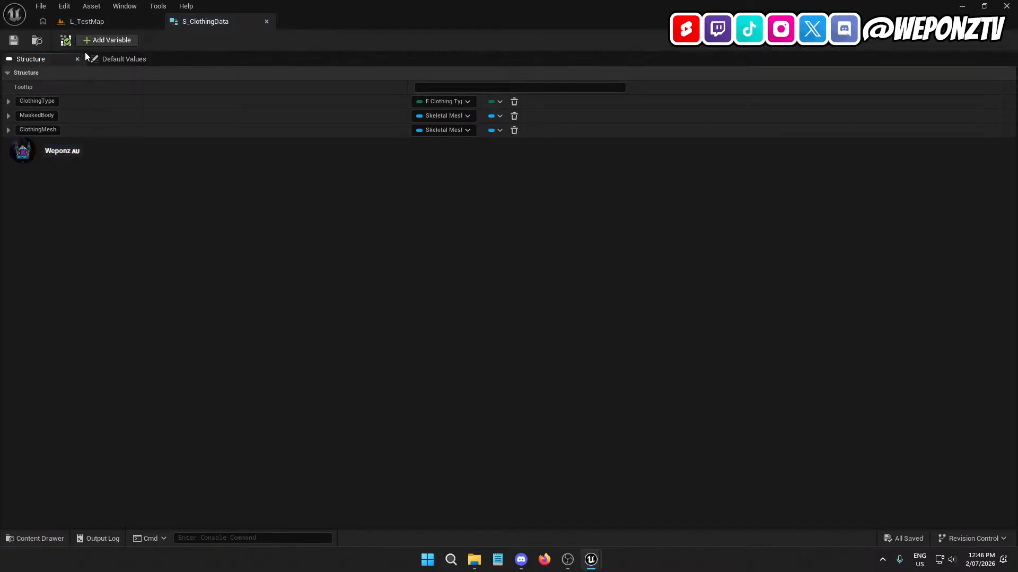
{"action": "left_click", "coordinate": [116, 21]}
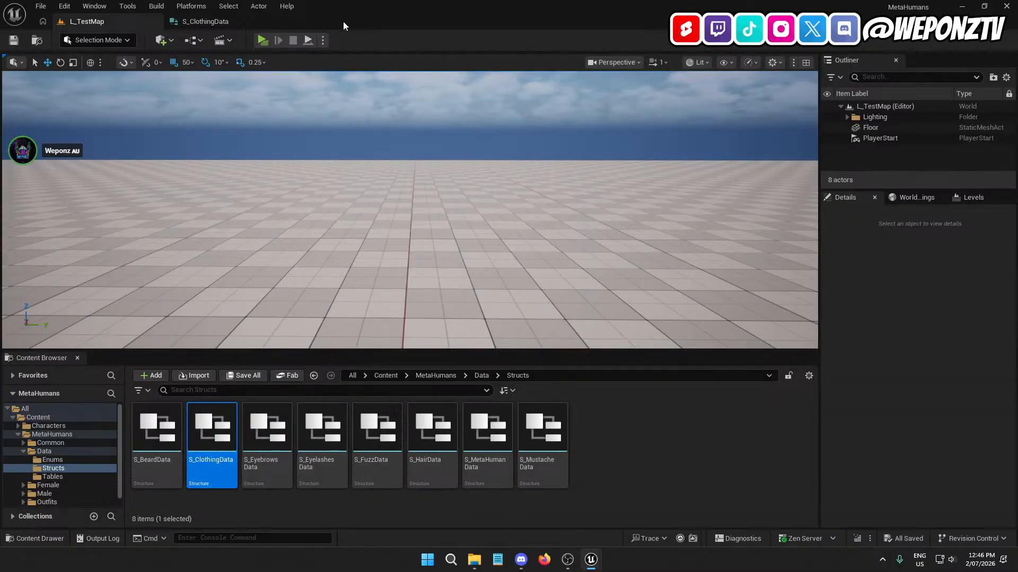
- Switch to the MetaHuman_Example editor and delete the Enums folder from MetaHumans/Data
{"action": "left_click_drag", "start_coordinate": [342, 21], "coordinate": [0, 50]}
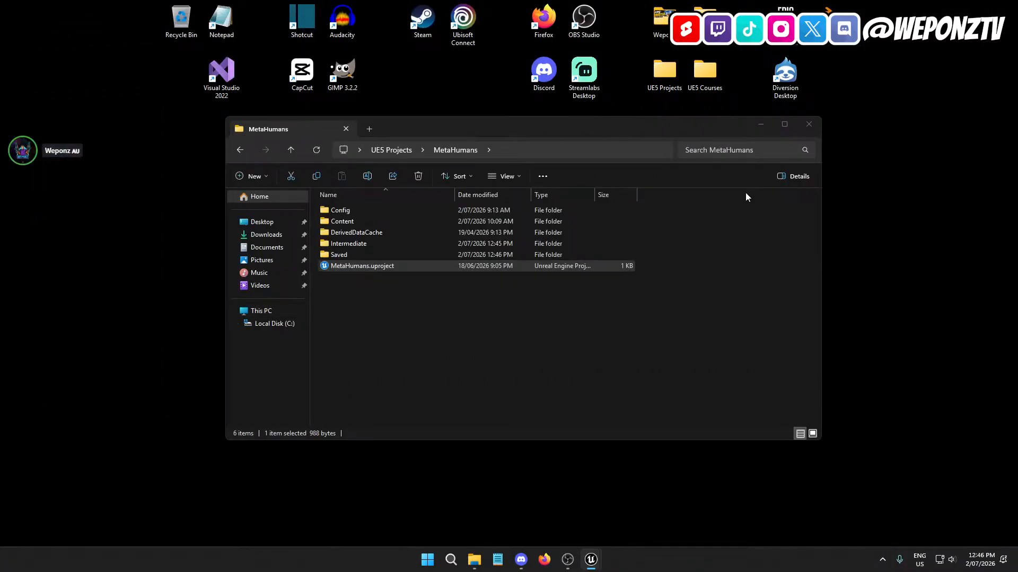
{"action": "mouse_move", "coordinate": [593, 557]}
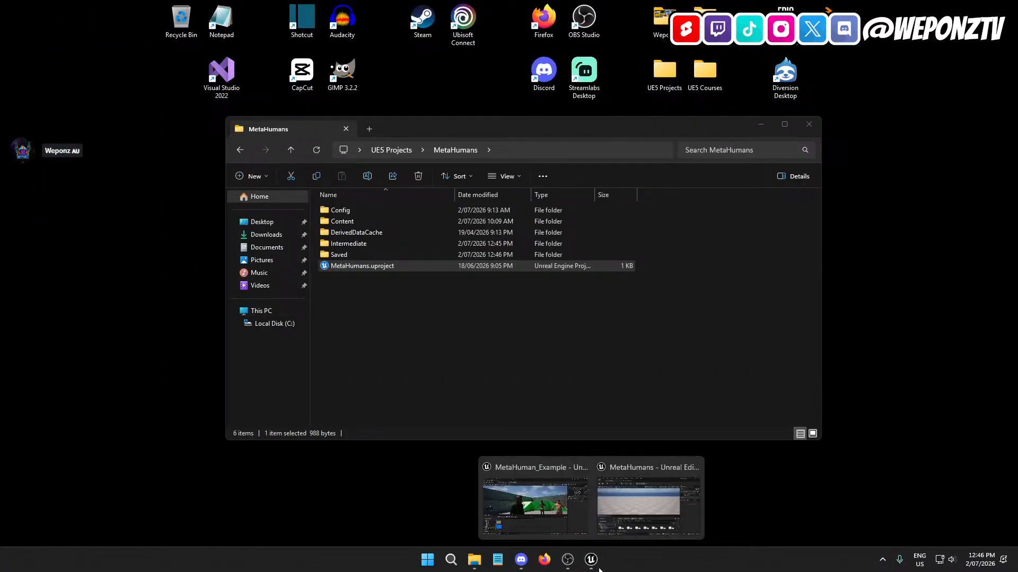
{"action": "left_click", "coordinate": [552, 501]}
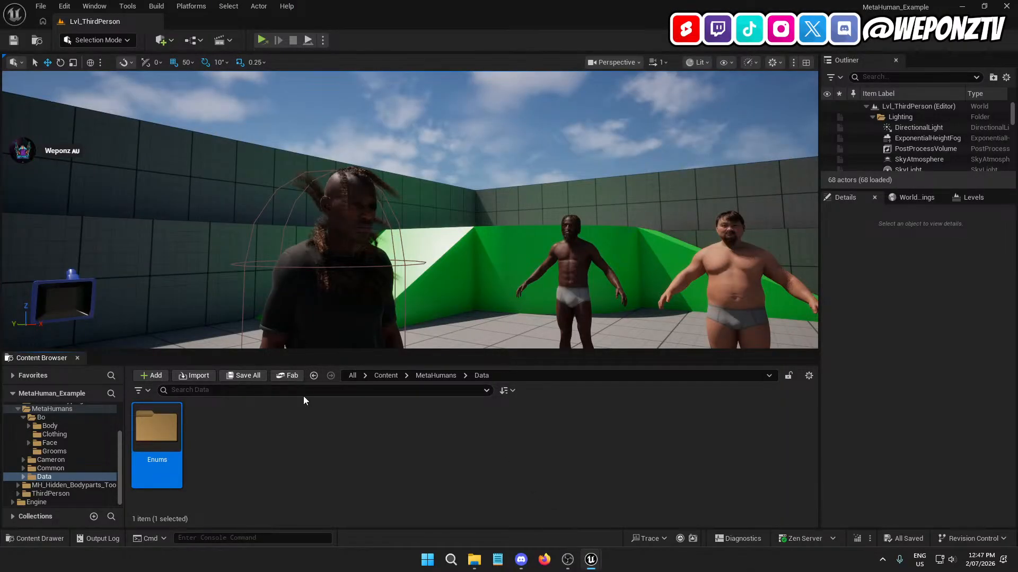
{"action": "right_click", "coordinate": [160, 427]}
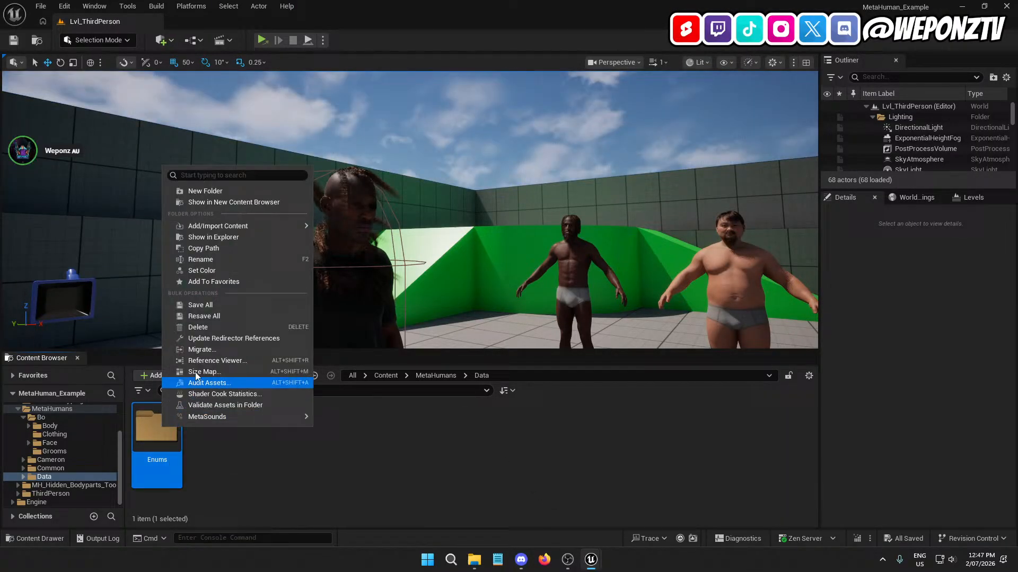
{"action": "left_click", "coordinate": [212, 322]}
{"action": "left_click", "coordinate": [239, 349]}
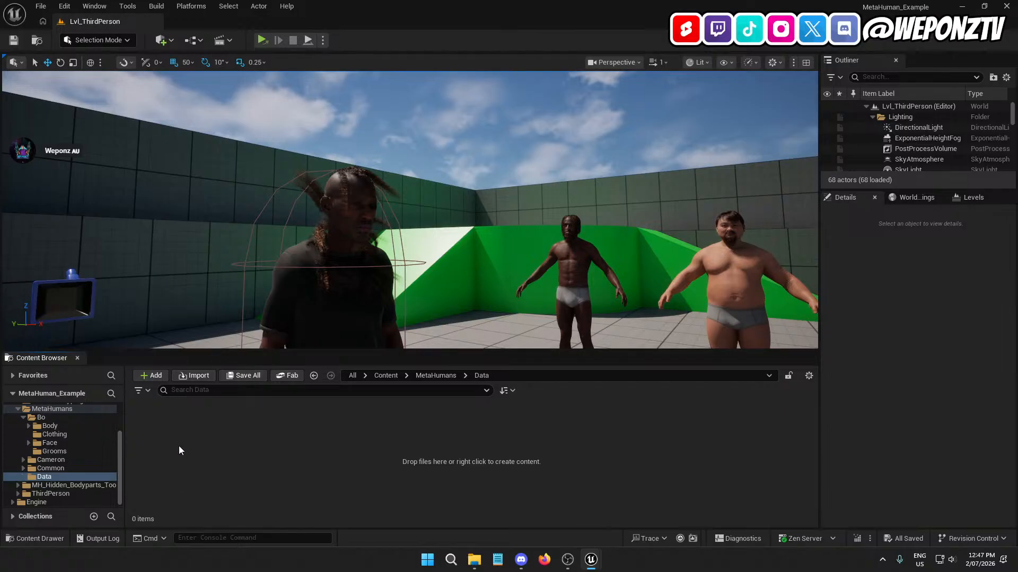
- Create a subfolder named Structs inside the MetaHumans/Data folder
{"action": "right_click", "coordinate": [292, 453]}
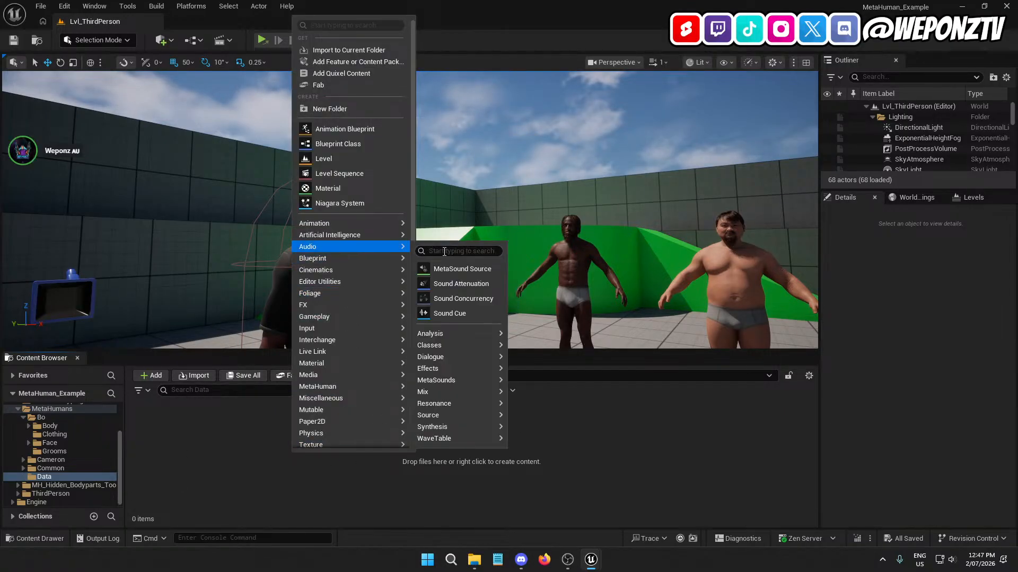
{"action": "left_click", "coordinate": [344, 108]}
{"action": "type", "text": "St"}
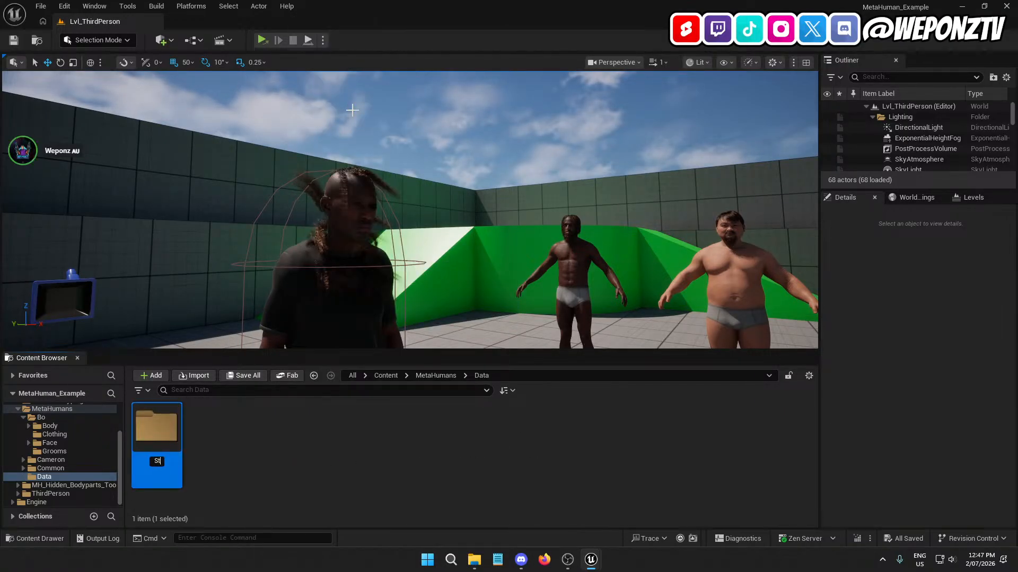
{"action": "type", "text": "ructs"}
{"action": "key", "text": "Return"}
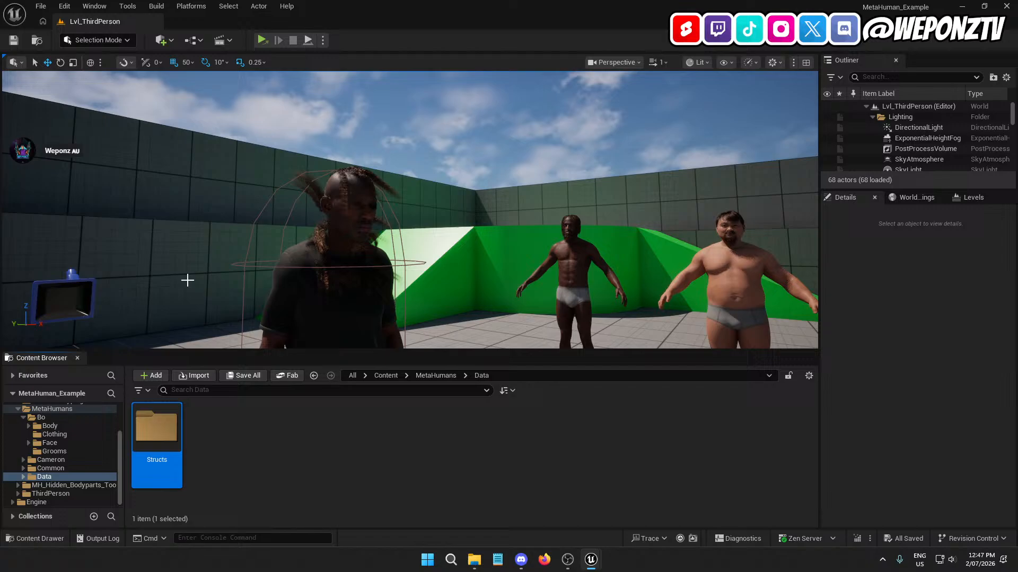
- Create a Blueprint structure named S_ClothingData inside the Structs folder
{"action": "double_click", "coordinate": [156, 426]}
{"action": "right_click", "coordinate": [229, 438]}
{"action": "mouse_move", "coordinate": [318, 353]}
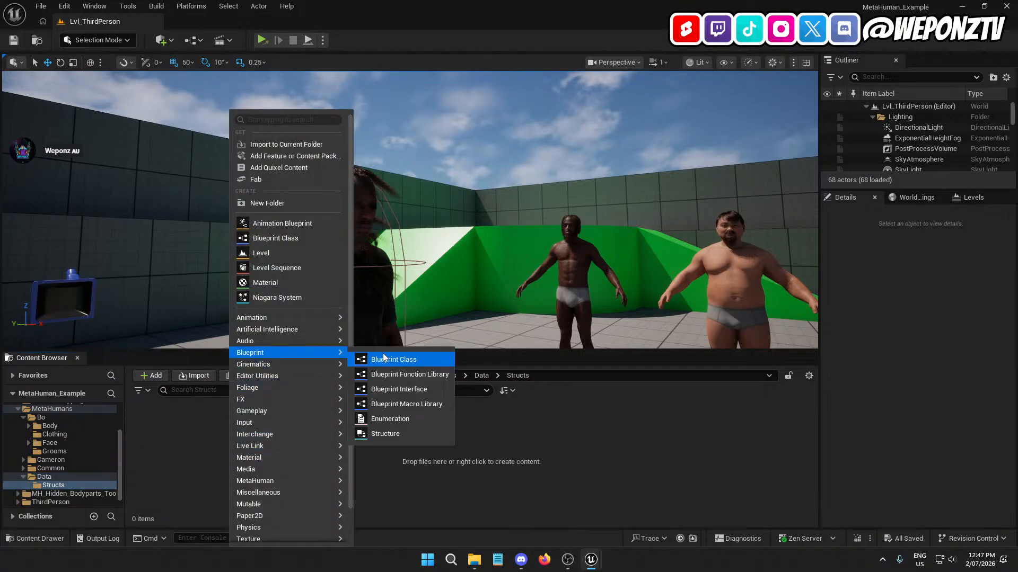
{"action": "left_click", "coordinate": [402, 433]}
{"action": "type", "text": "S_ClothingDa"}
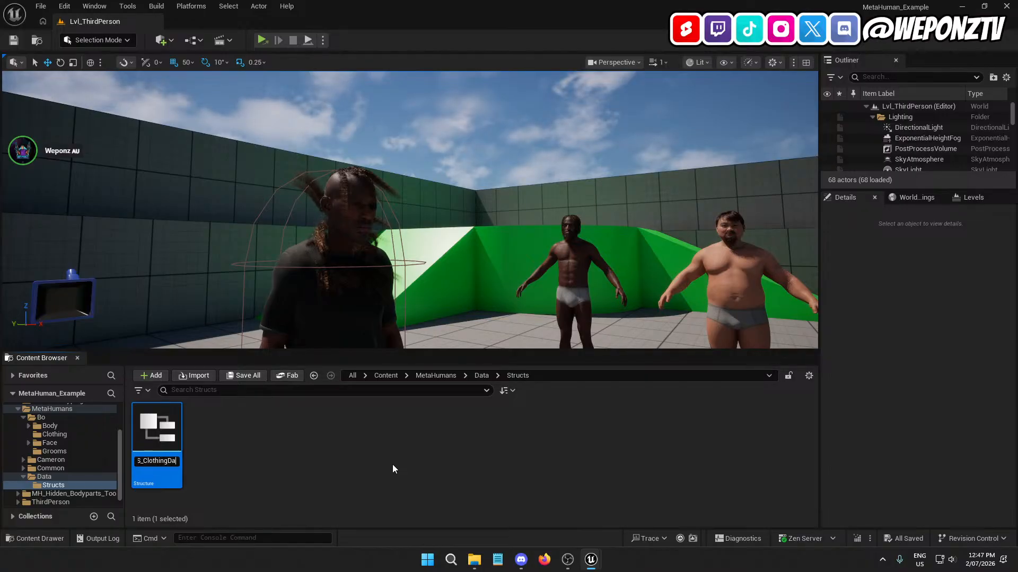
{"action": "key", "text": "Return"}
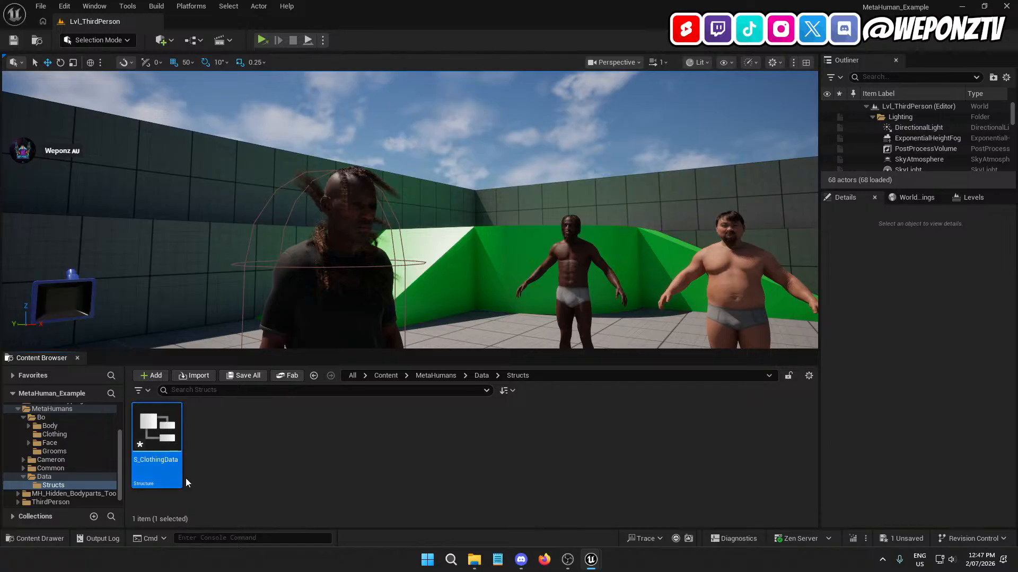
- Rename the S_ClothingData structure to S_MetaHumanData
{"action": "left_click", "coordinate": [164, 462]}
{"action": "key", "text": "BackSpace"}
{"action": "key", "text": "BackSpace"}
{"action": "key", "text": "BackSpace"}
{"action": "key", "text": "BackSpace"}
{"action": "key", "text": "BackSpace"}
{"action": "key", "text": "BackSpace"}
{"action": "key", "text": "BackSpace"}
{"action": "key", "text": "BackSpace"}
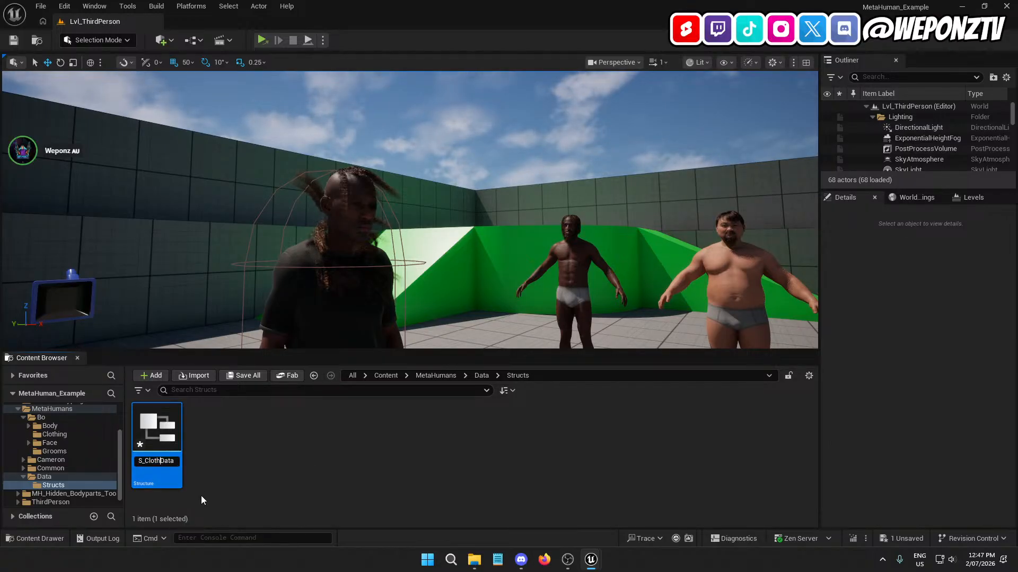
{"action": "type", "text": "MetaHuman"}
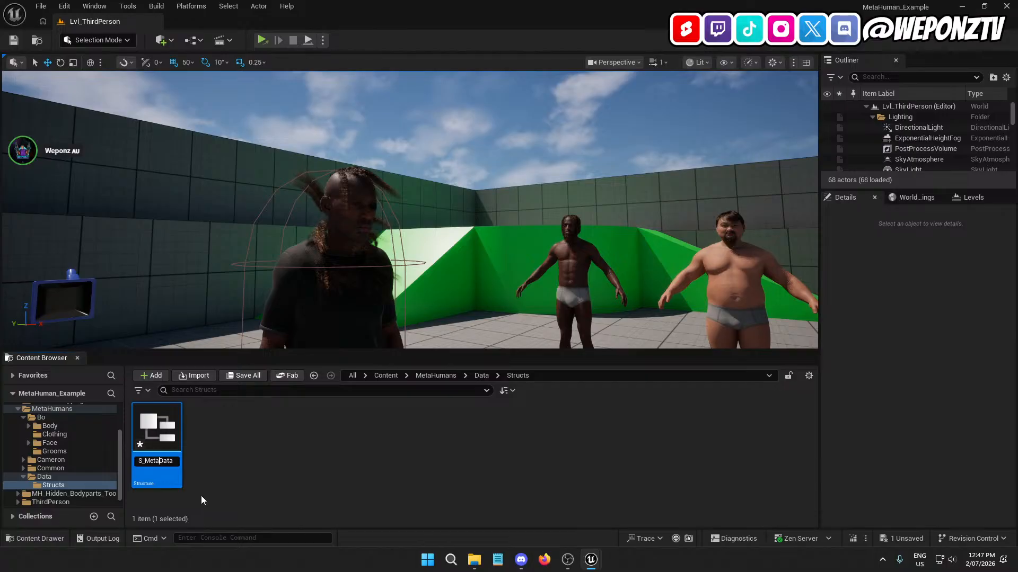
{"action": "key", "text": "Return"}
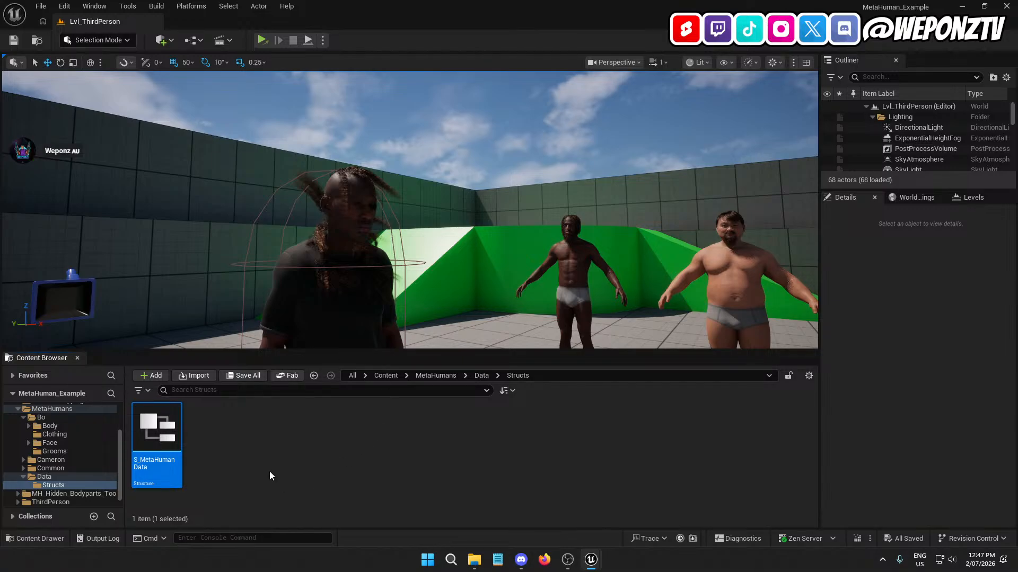
- Open the S_MetaHumanData structure and set its first variable's type to a Skeletal Mesh object reference
{"action": "double_click", "coordinate": [156, 434]}
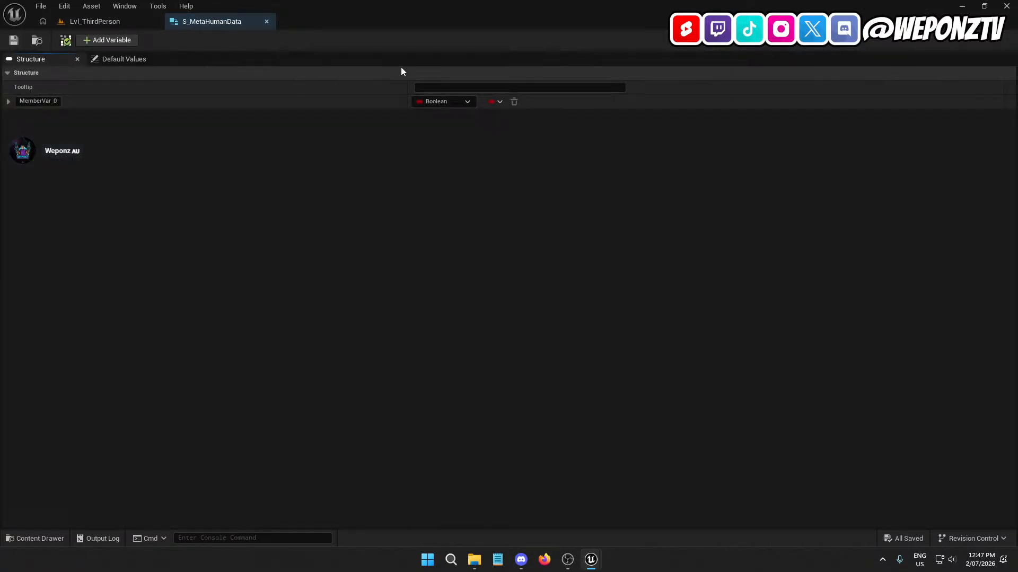
{"action": "left_click", "coordinate": [423, 102]}
{"action": "type", "text": "sk"}
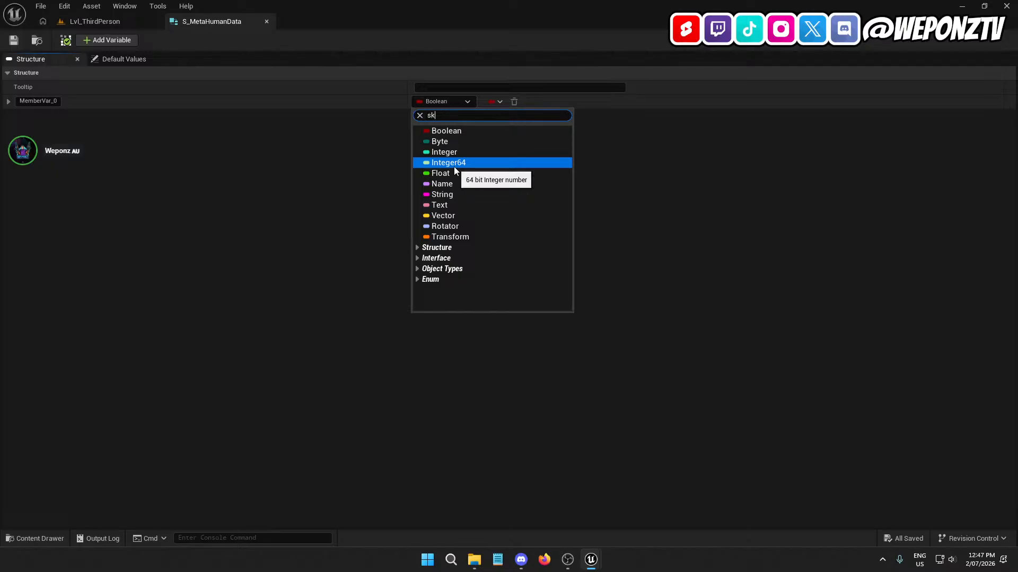
{"action": "type", "text": "el"}
{"action": "mouse_move", "coordinate": [510, 139]}
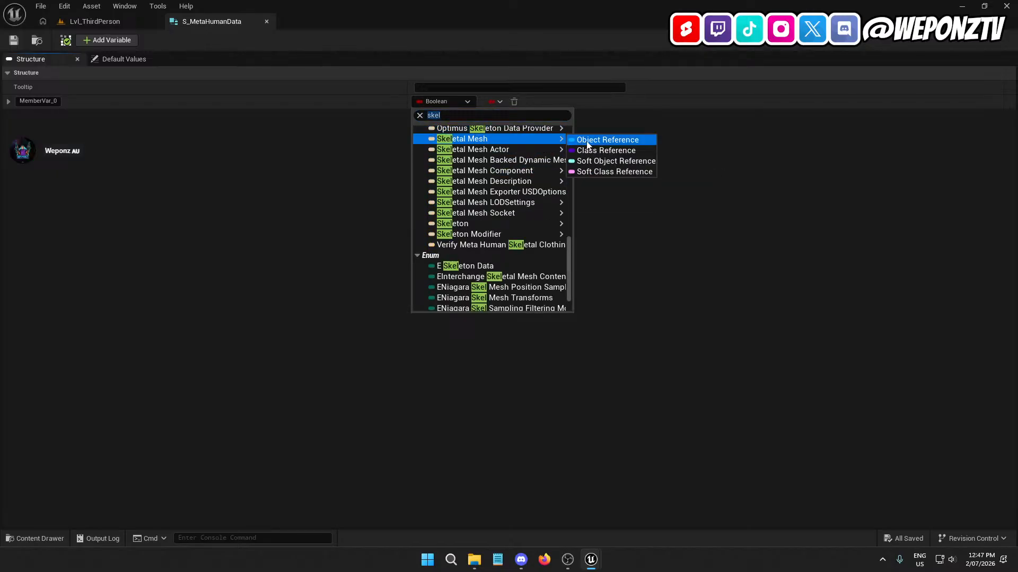
{"action": "left_click", "coordinate": [587, 142]}
- Rename the skeletal mesh variable to FullBody and save the structure
{"action": "left_click", "coordinate": [41, 102]}
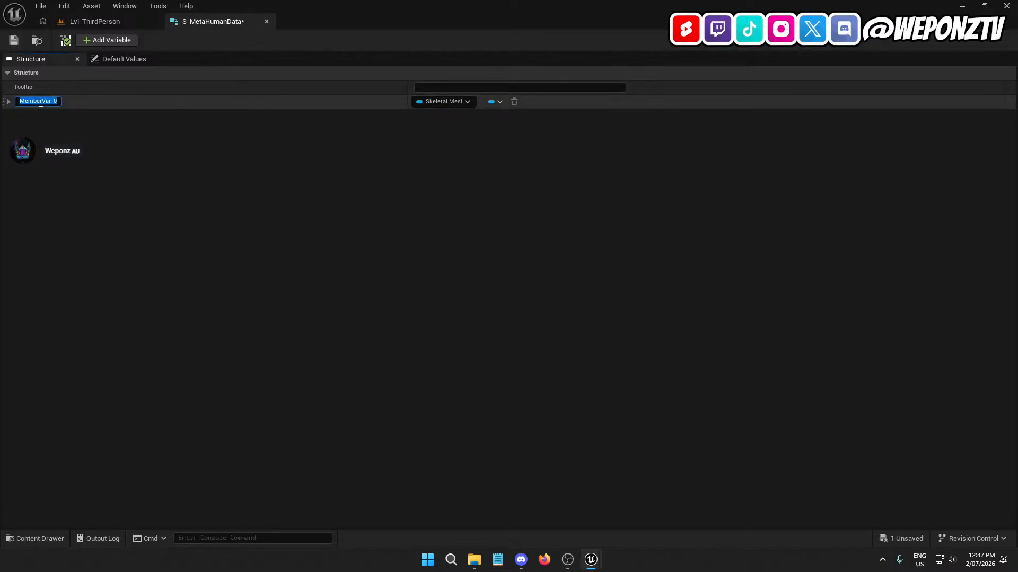
{"action": "type", "text": "Nake"}
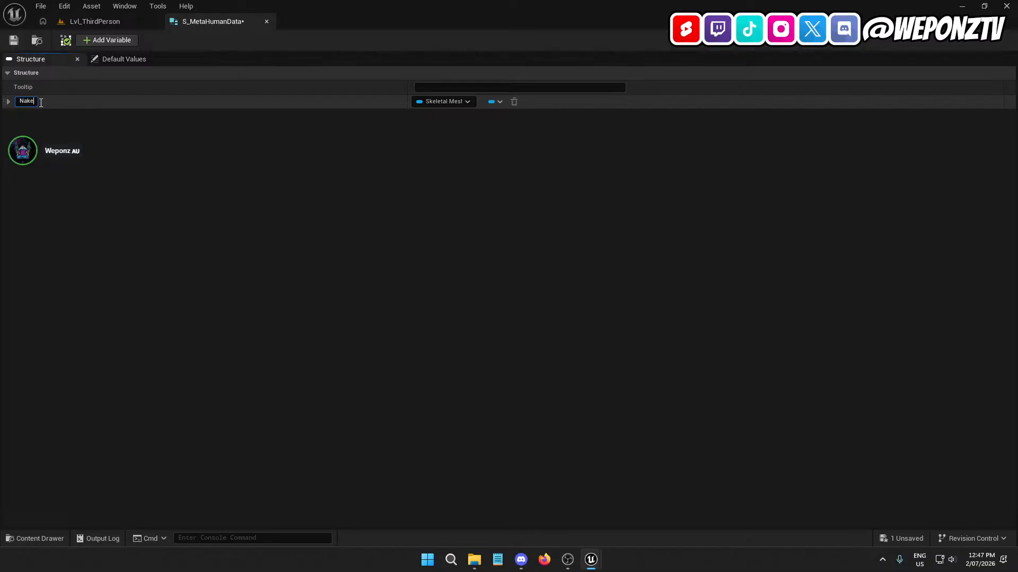
{"action": "type", "text": "d"}
{"action": "key", "text": "BackSpace"}
{"action": "key", "text": "BackSpace"}
{"action": "key", "text": "BackSpace"}
{"action": "key", "text": "BackSpace"}
{"action": "key", "text": "BackSpace"}
{"action": "type", "text": "FullBody"}
{"action": "key", "text": "Return"}
{"action": "left_click", "coordinate": [13, 41]}
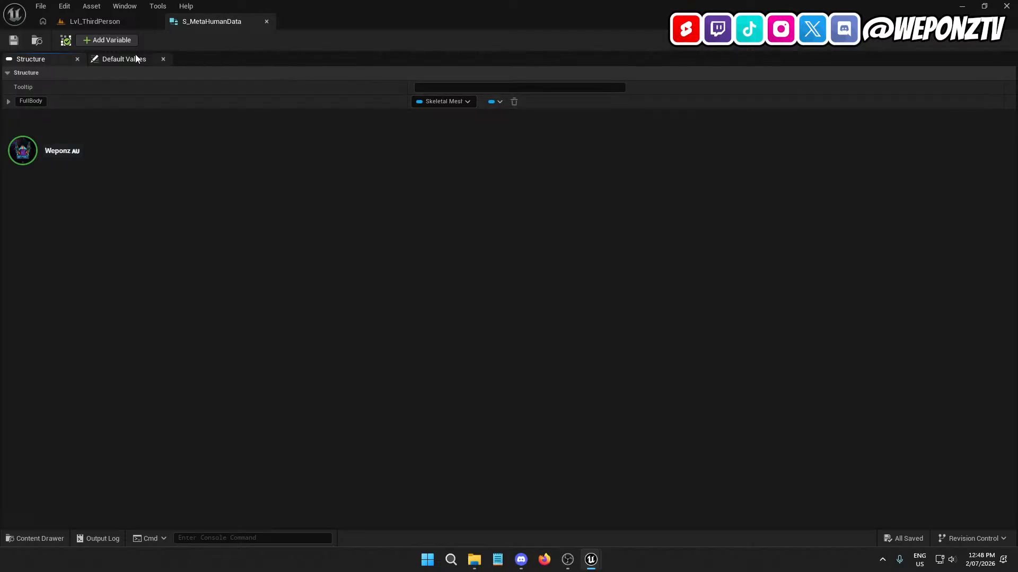
- Add a second Skeletal Mesh variable named FaceMesh, save the structure, and return to the level
{"action": "left_click", "coordinate": [104, 43]}
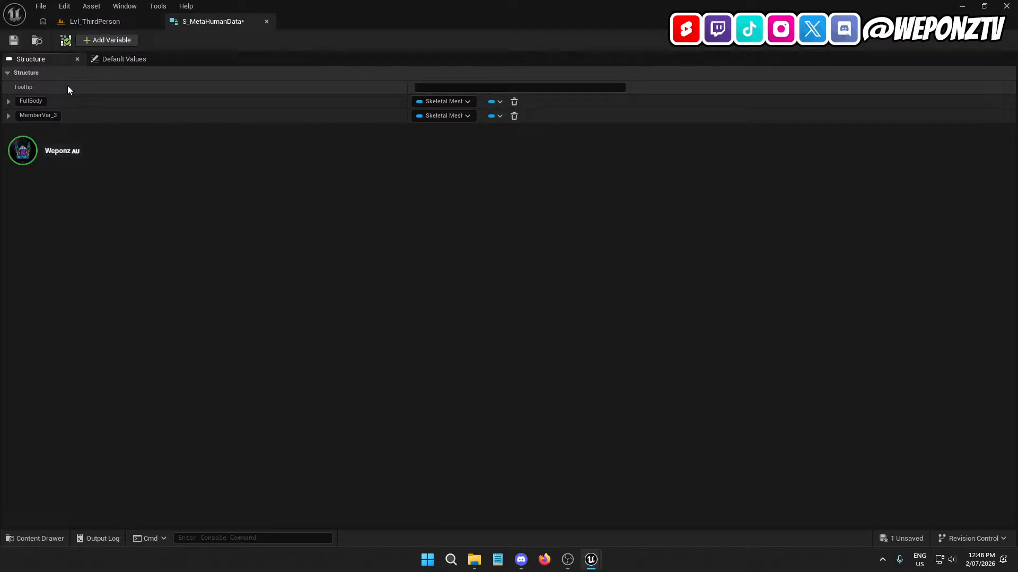
{"action": "double_click", "coordinate": [33, 115]}
{"action": "type", "text": "FaceMES"}
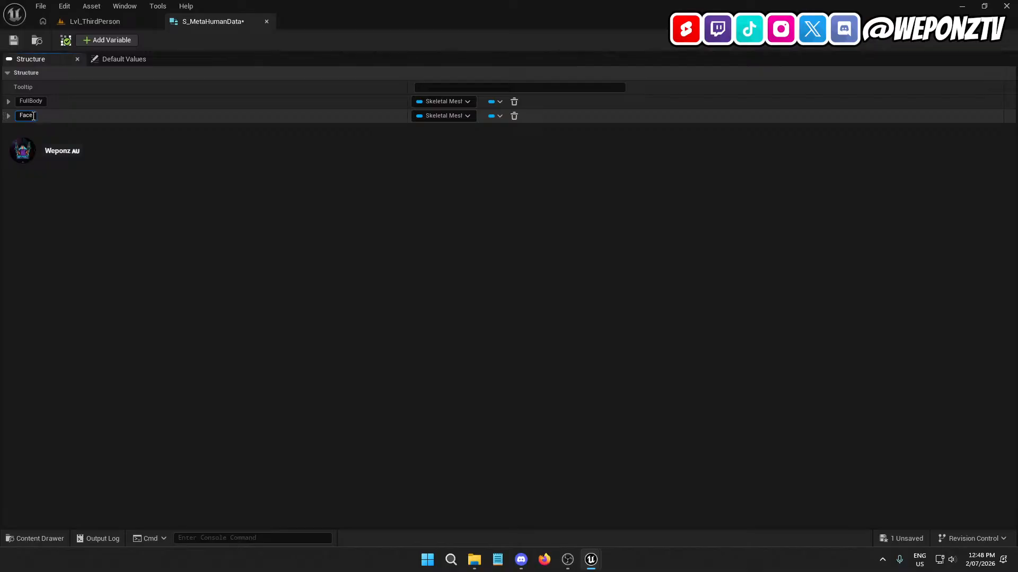
{"action": "key", "text": "BackSpace"}
{"action": "key", "text": "BackSpace"}
{"action": "key", "text": "BackSpace"}
{"action": "type", "text": "Mesh"}
{"action": "key", "text": "Return"}
{"action": "left_click", "coordinate": [13, 40]}
{"action": "left_click", "coordinate": [99, 22]}
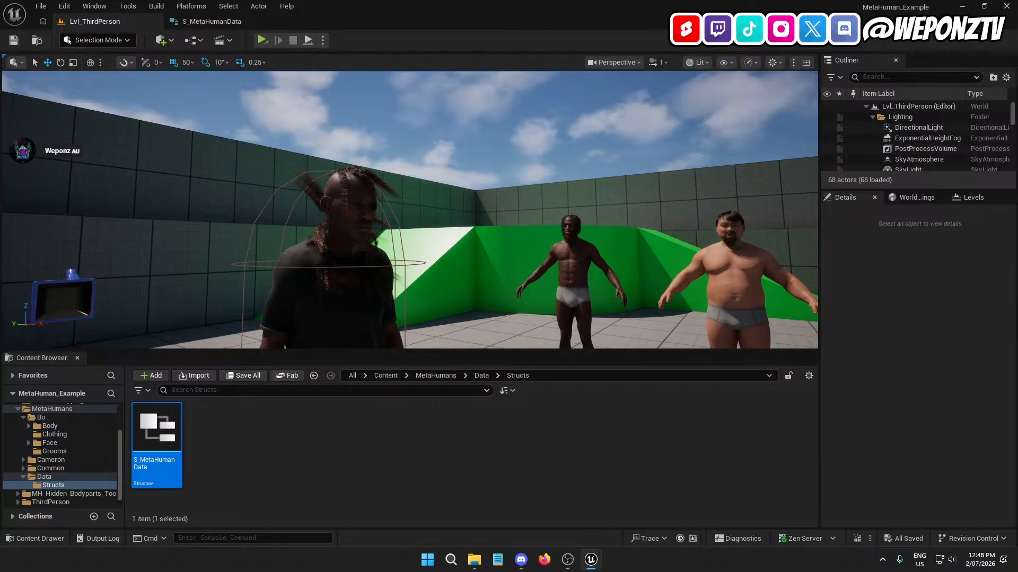
- Create a new Blueprint Structure named S_BeardData in the Structs folder
{"action": "right_click", "coordinate": [428, 437]}
{"action": "mouse_move", "coordinate": [516, 342]}
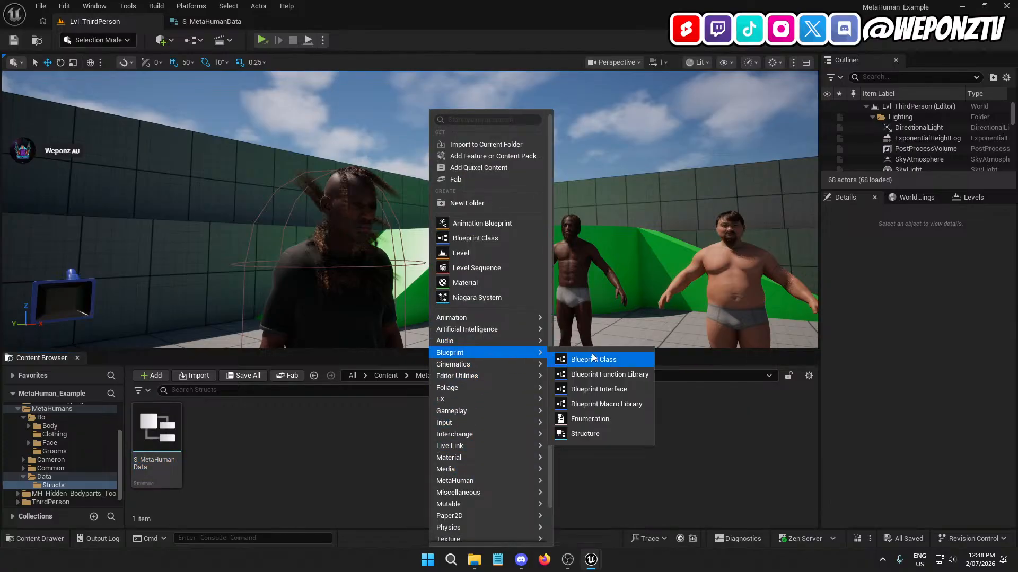
{"action": "left_click", "coordinate": [587, 434]}
{"action": "type", "text": "S"}
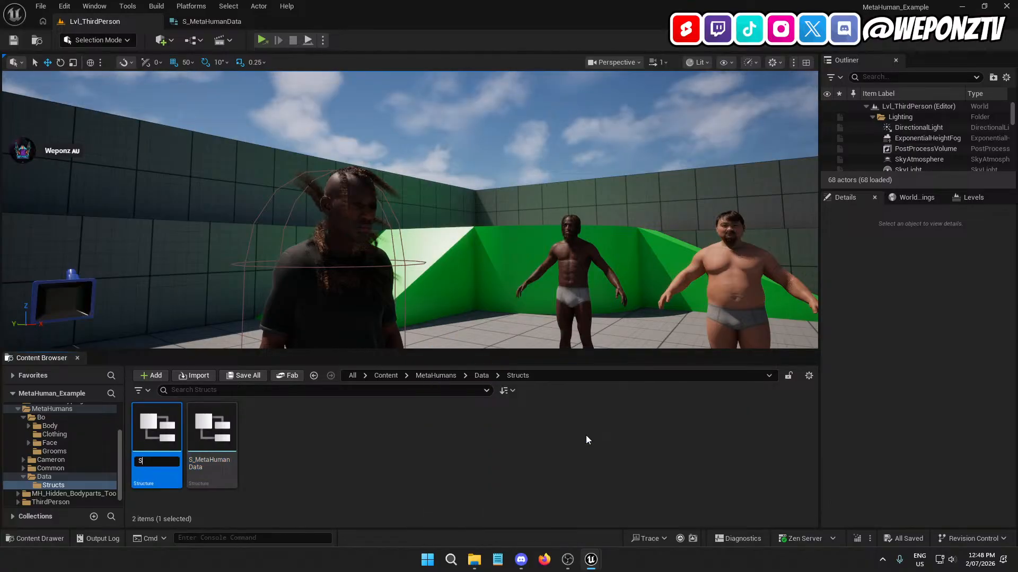
{"action": "type", "text": "_Be"}
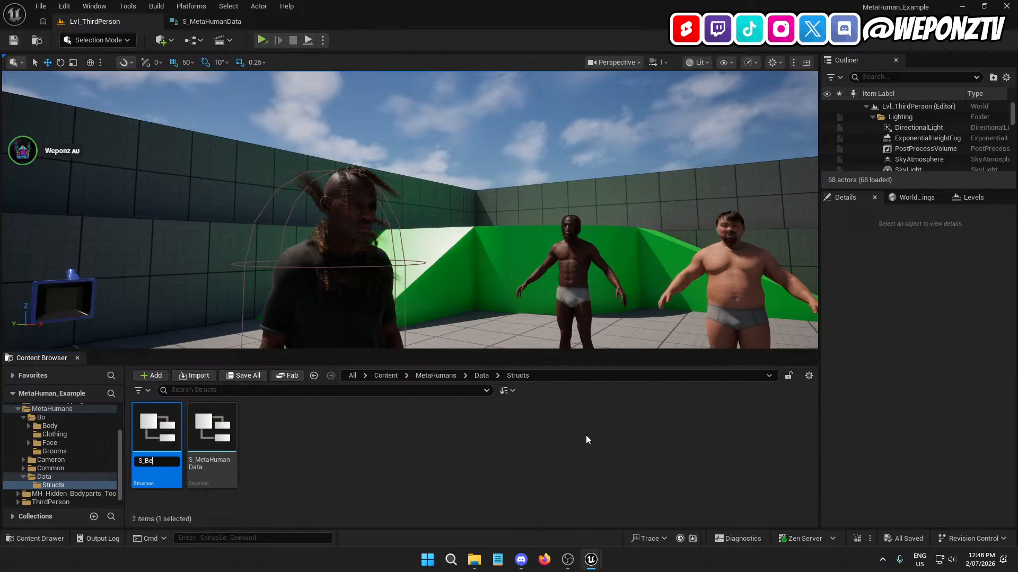
{"action": "type", "text": "ardData"}
{"action": "key", "text": "Return"}
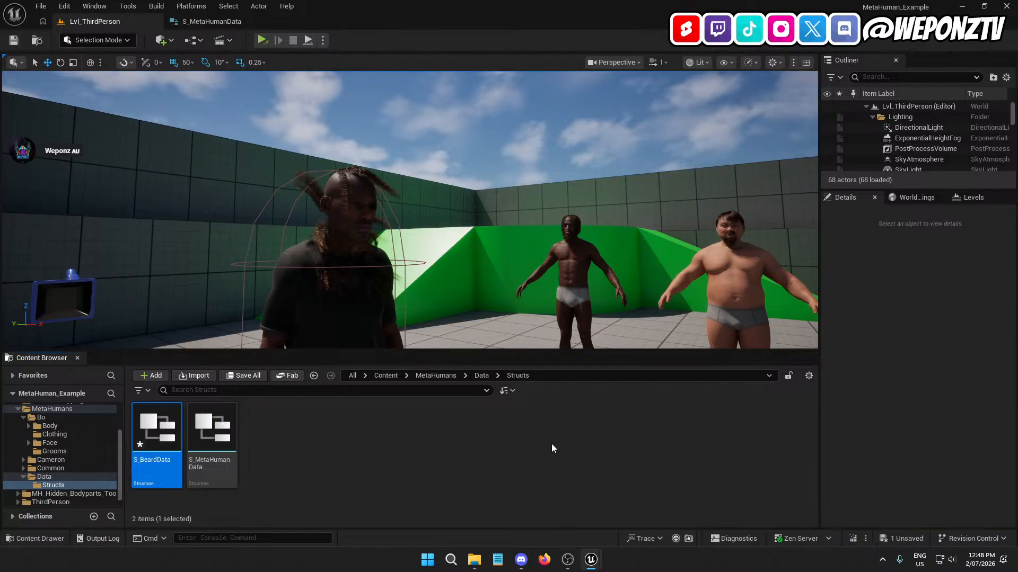
- Open the S_BeardData structure, add a second variable, and name the two variables GroomAsset and BindingAsset
{"action": "double_click", "coordinate": [172, 441]}
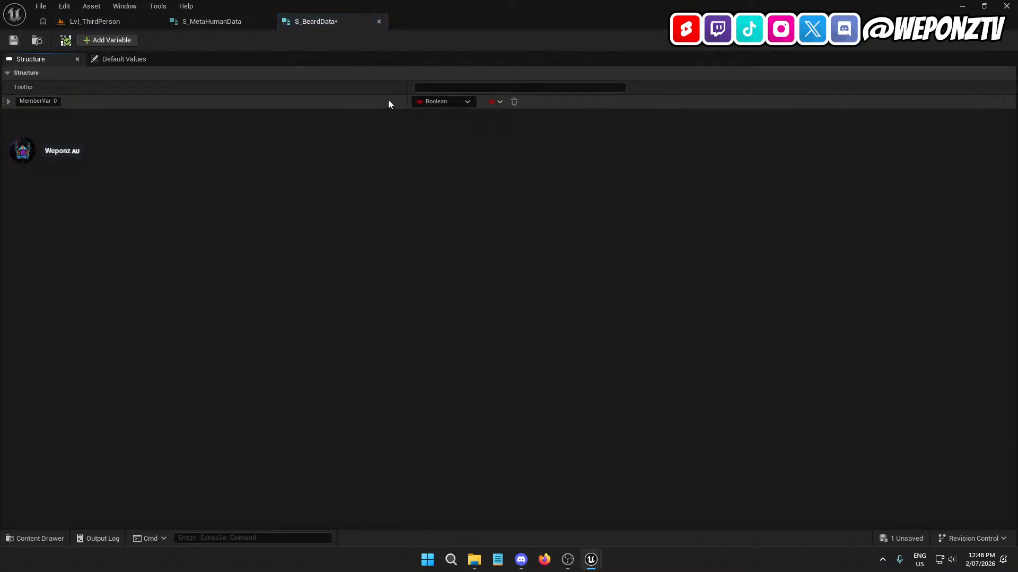
{"action": "left_click", "coordinate": [109, 42]}
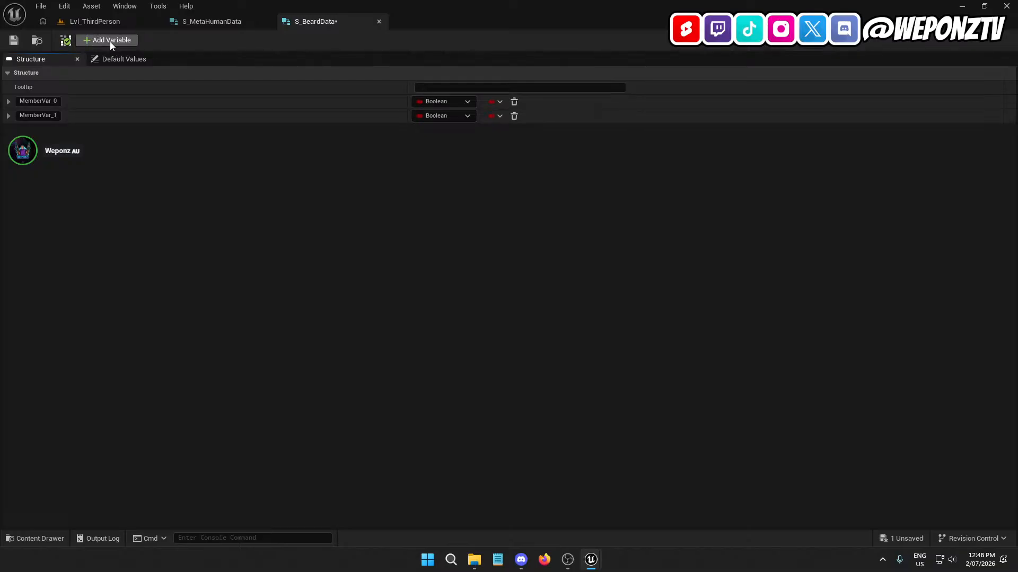
{"action": "left_click", "coordinate": [38, 101]}
{"action": "type", "text": "G"}
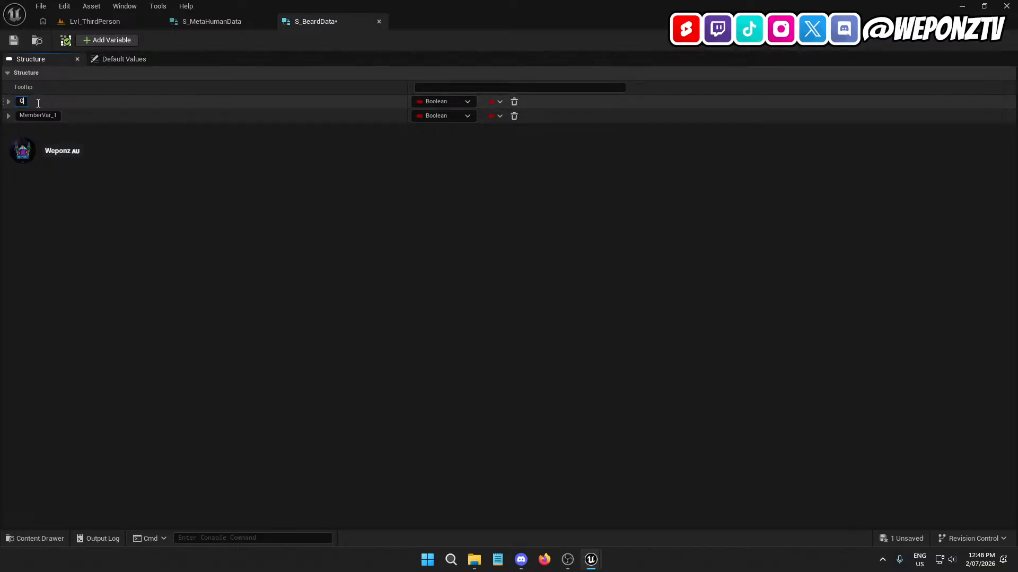
{"action": "type", "text": "roomAsset"}
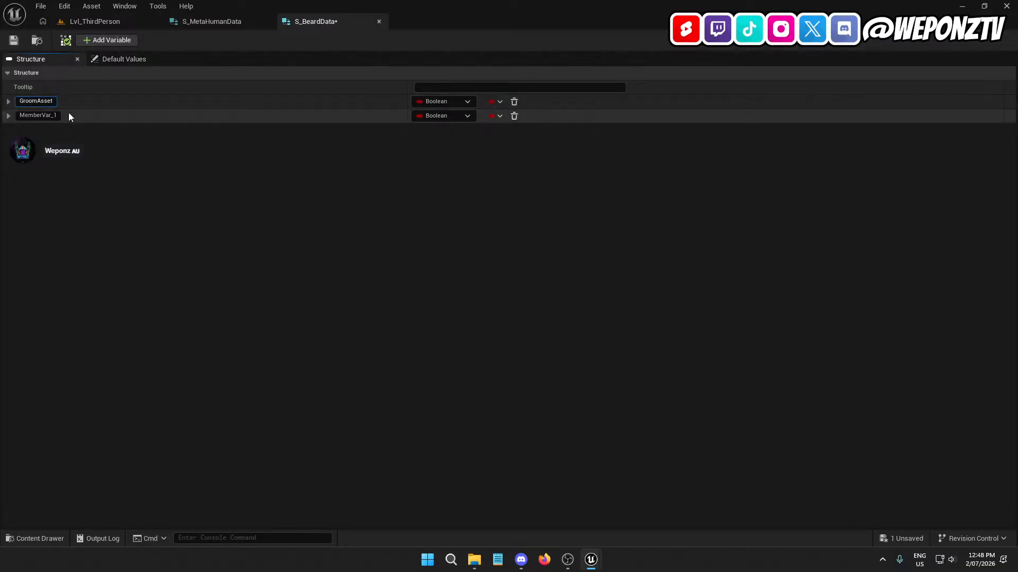
{"action": "left_click", "coordinate": [40, 115]}
{"action": "double_click", "coordinate": [41, 114]}
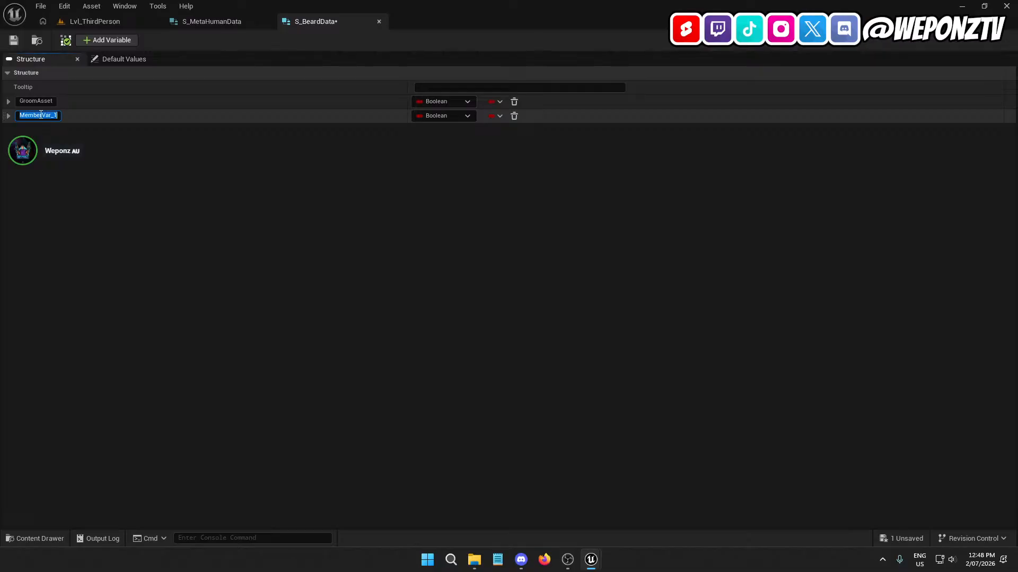
{"action": "type", "text": "Binding"}
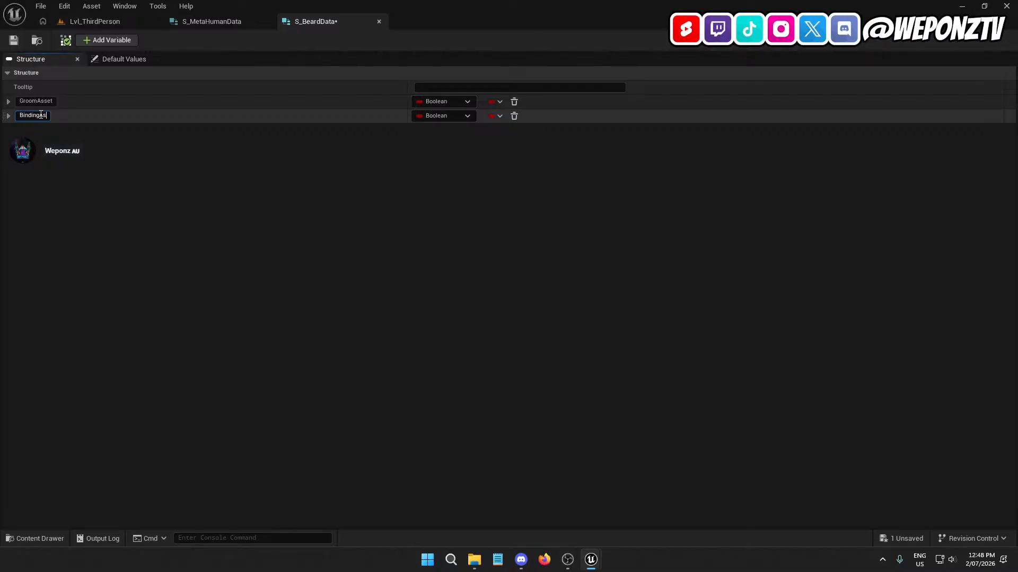
{"action": "type", "text": "Asset"}
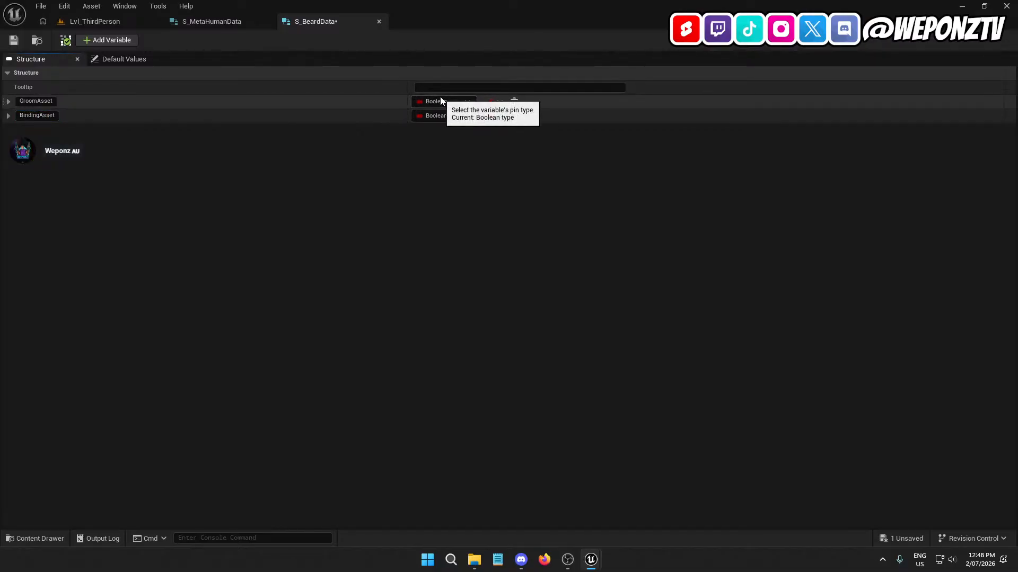
- Set the GroomAsset variable's type to a Groom Asset object reference
{"action": "left_click", "coordinate": [440, 98]}
{"action": "type", "text": "grooma"}
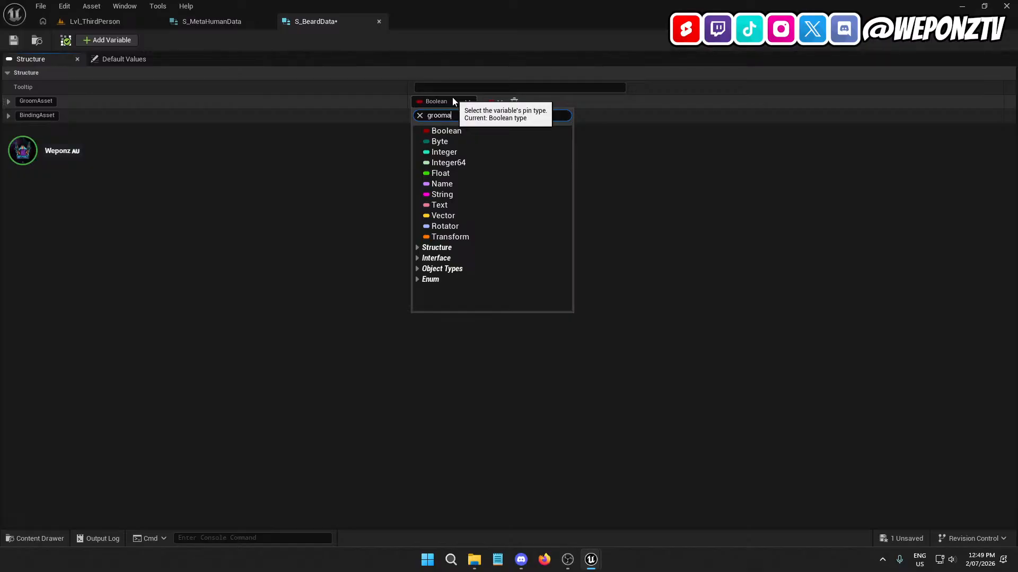
{"action": "type", "text": "m"}
{"action": "left_click", "coordinate": [504, 150]}
- Set the BindingAsset variable's type to a Groom Binding Asset object reference and save the structure
{"action": "left_click", "coordinate": [442, 115]}
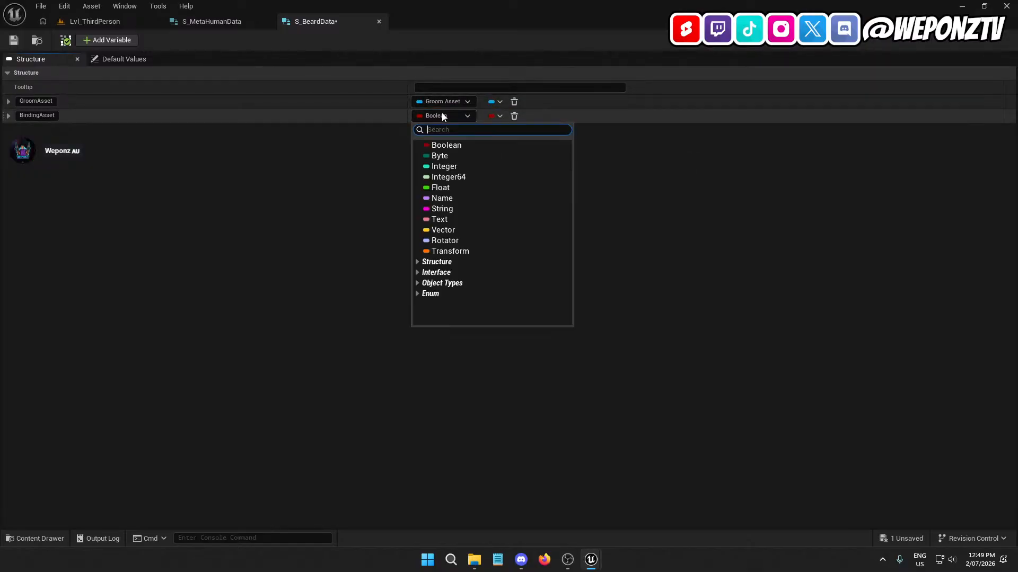
{"action": "type", "text": "bing"}
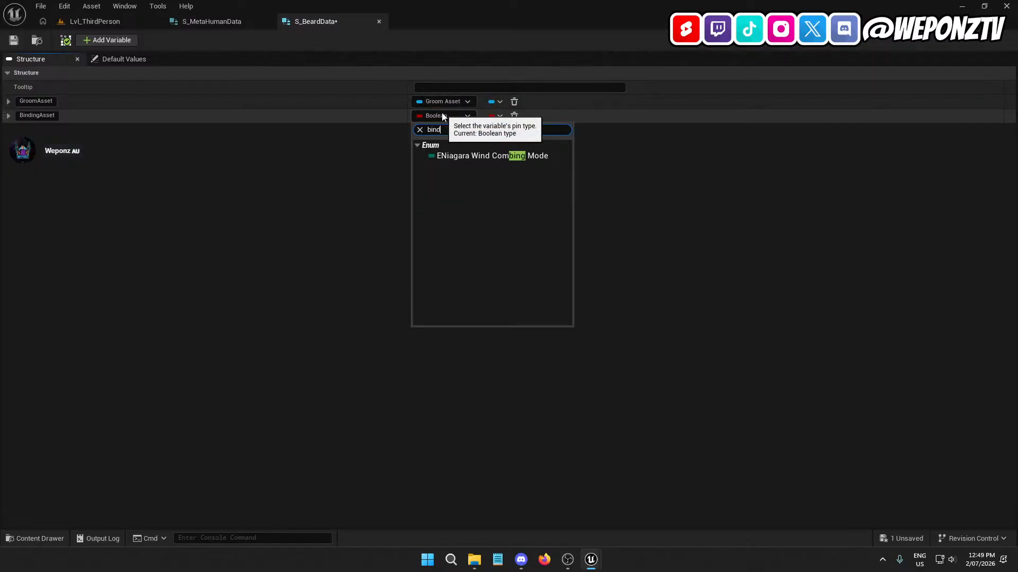
{"action": "key", "text": "BackSpace"}
{"action": "type", "text": "d"}
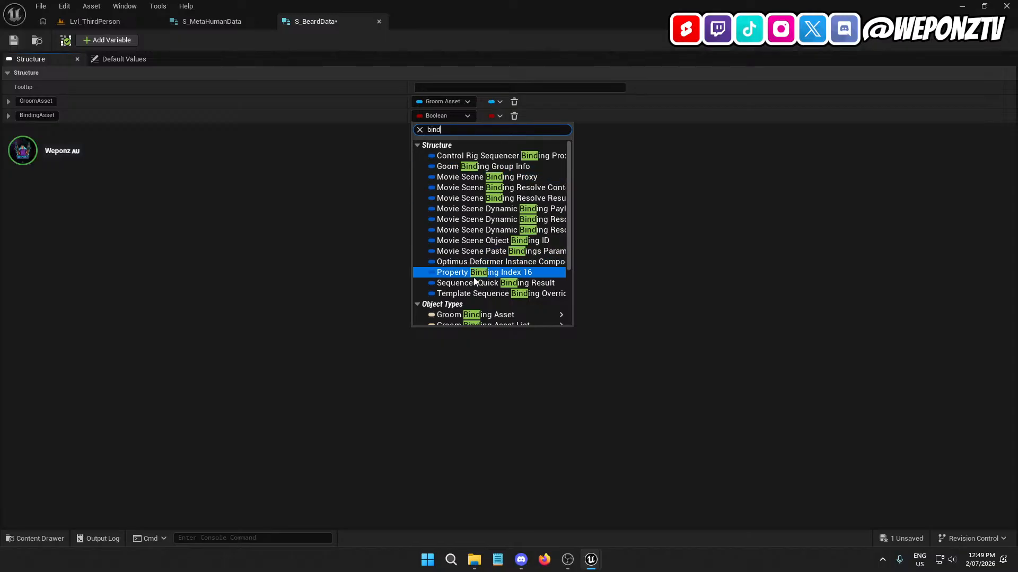
{"action": "scroll", "coordinate": [477, 270], "scroll_direction": "down", "scroll_amount": 2}
{"action": "mouse_move", "coordinate": [510, 284]}
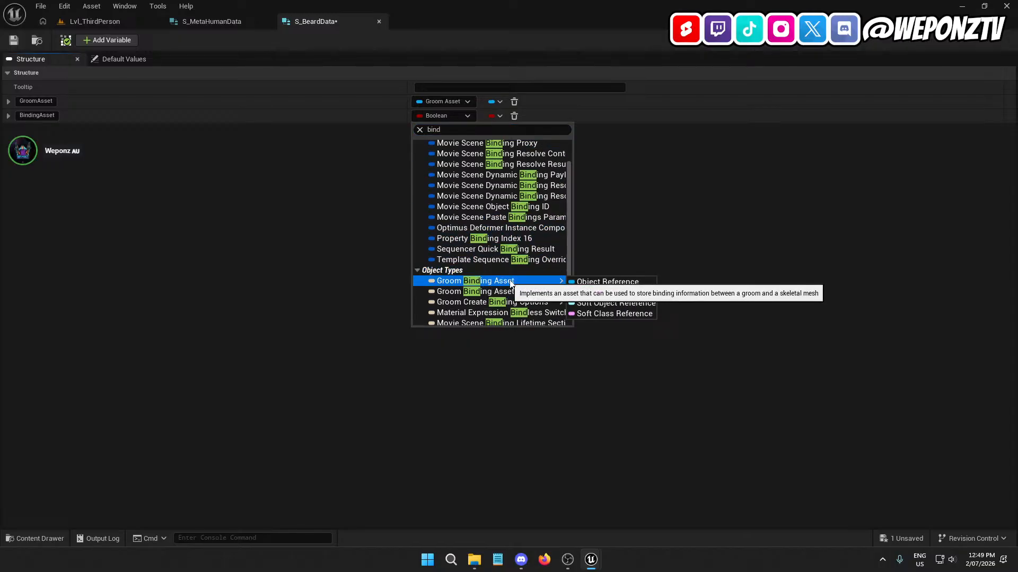
{"action": "left_click", "coordinate": [575, 282]}
{"action": "left_click", "coordinate": [13, 42]}
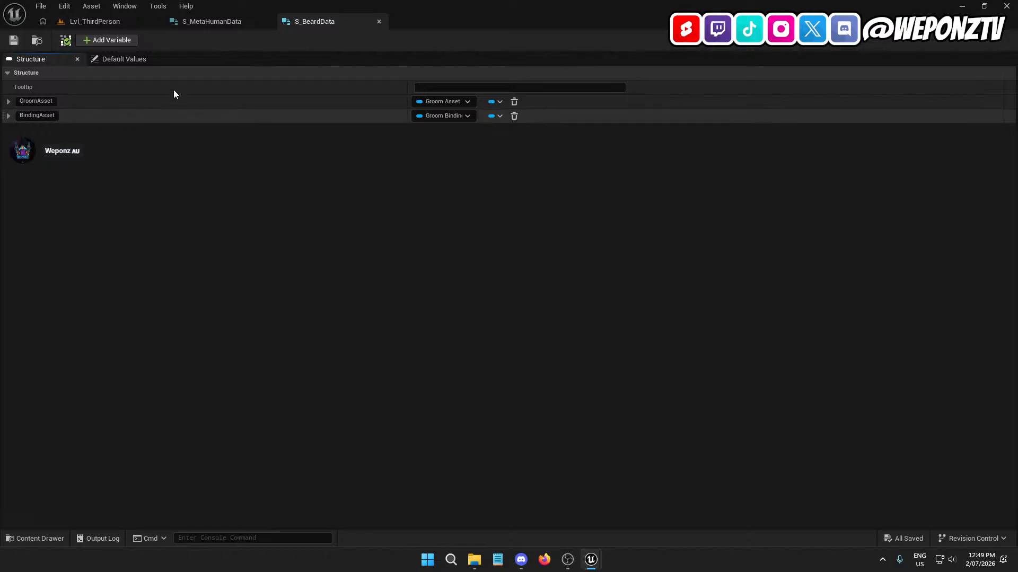
- Return to the level and rename the S_BeardData structure to S_GroomData
{"action": "left_click", "coordinate": [107, 21]}
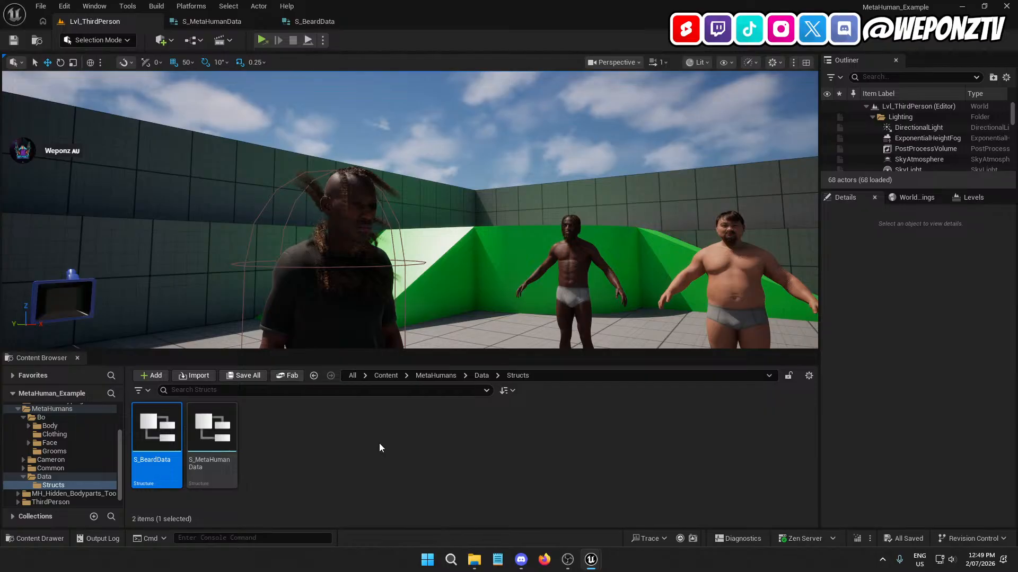
{"action": "left_click", "coordinate": [150, 460]}
{"action": "left_click_drag", "start_coordinate": [162, 461], "coordinate": [147, 463]}
{"action": "type", "text": "Groom"}
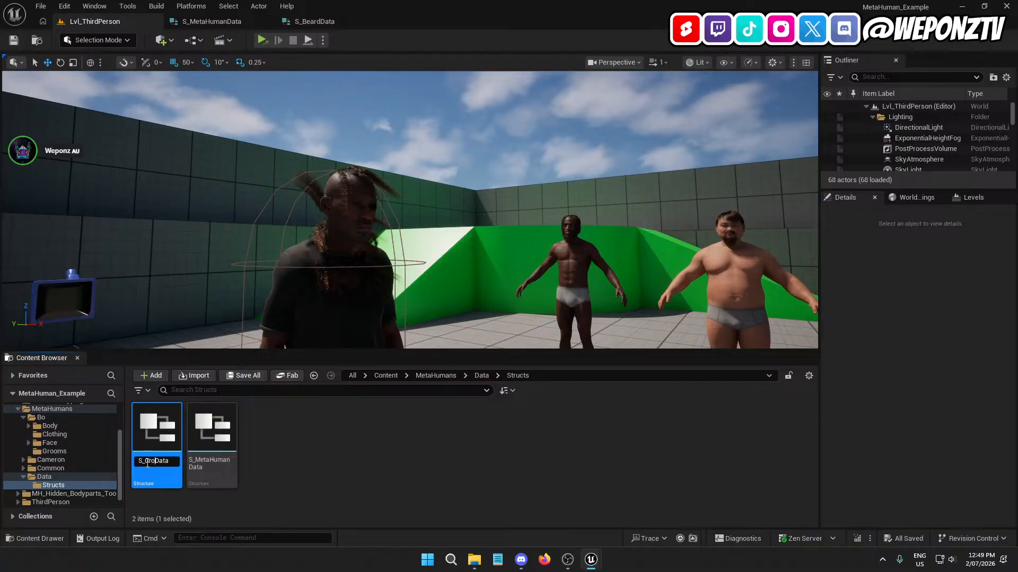
{"action": "key", "text": "Return"}
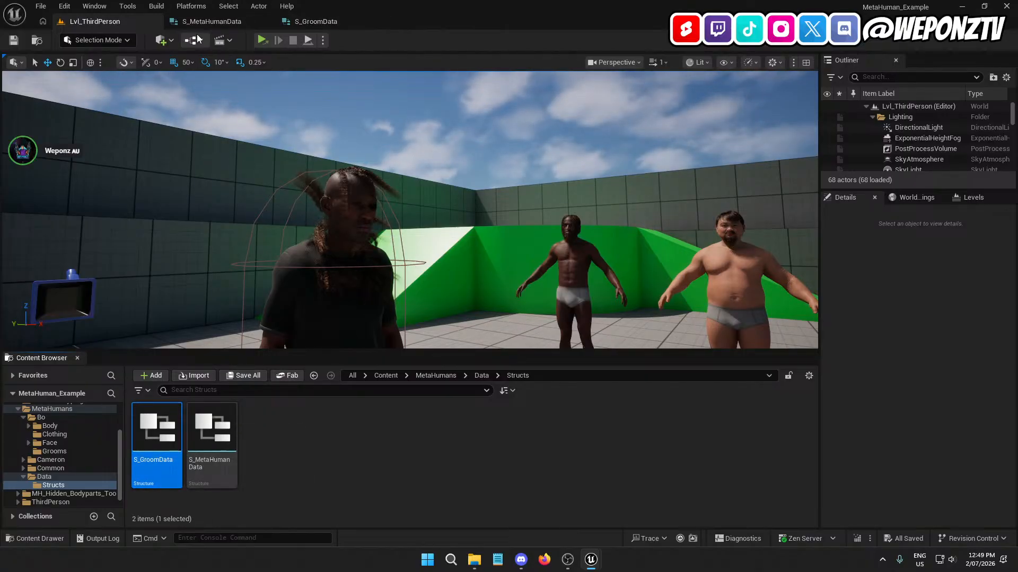
- Open the S_MetaHumanData structure and add a third variable named BeardData
{"action": "double_click", "coordinate": [191, 440]}
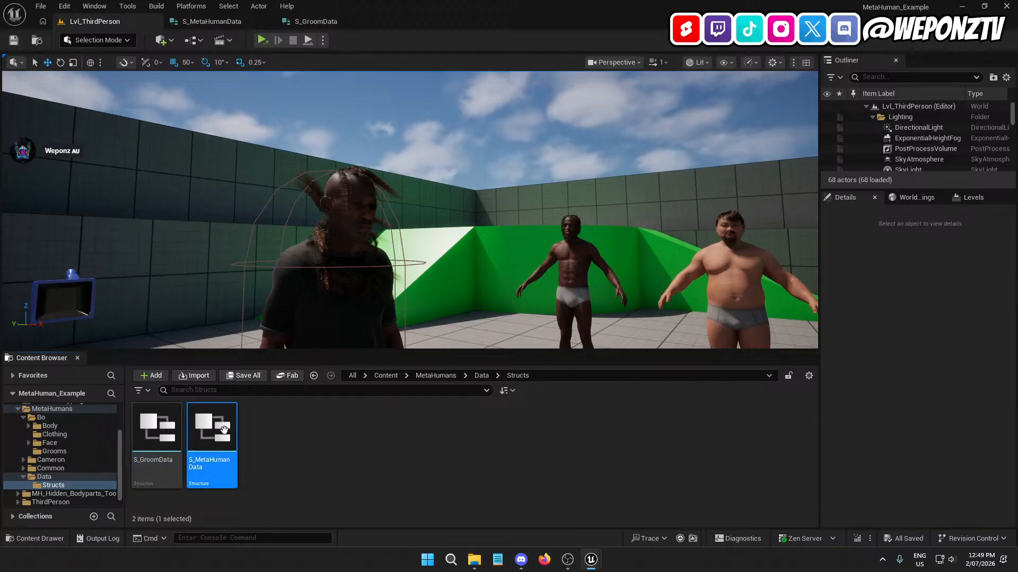
{"action": "left_click", "coordinate": [97, 41]}
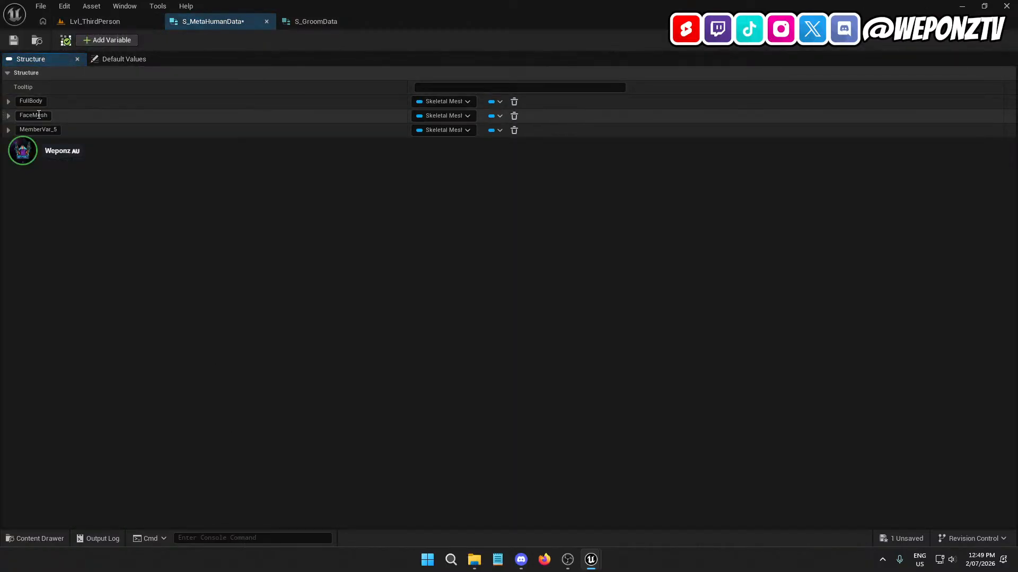
{"action": "left_click", "coordinate": [32, 129]}
{"action": "type", "text": "Beard"}
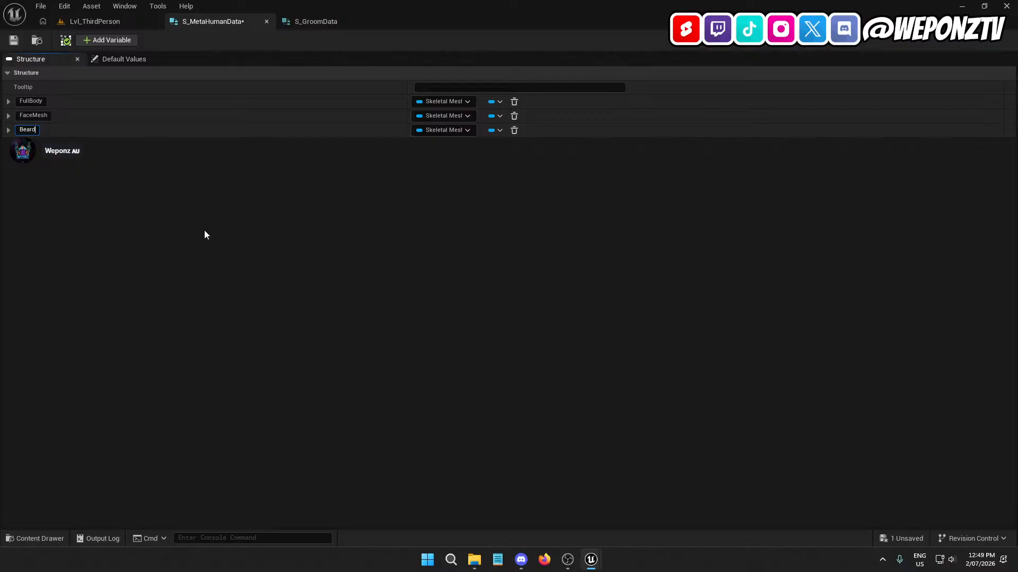
{"action": "type", "text": "Data"}
{"action": "key", "text": "Return"}
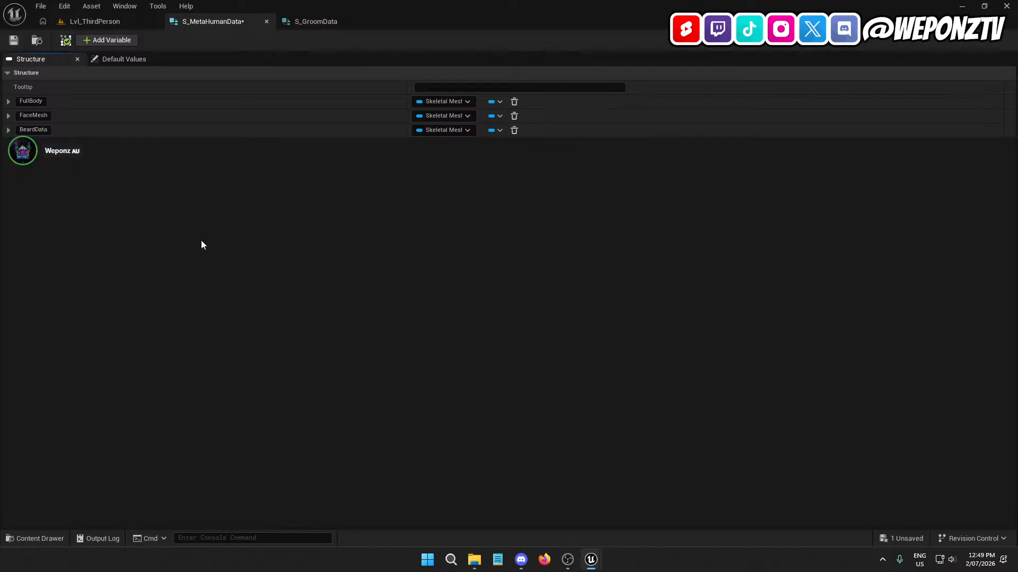
- Change the BeardData variable to an array of S Groom Data structures and save S_MetaHumanData
{"action": "left_click", "coordinate": [445, 131]}
{"action": "type", "text": "beard"}
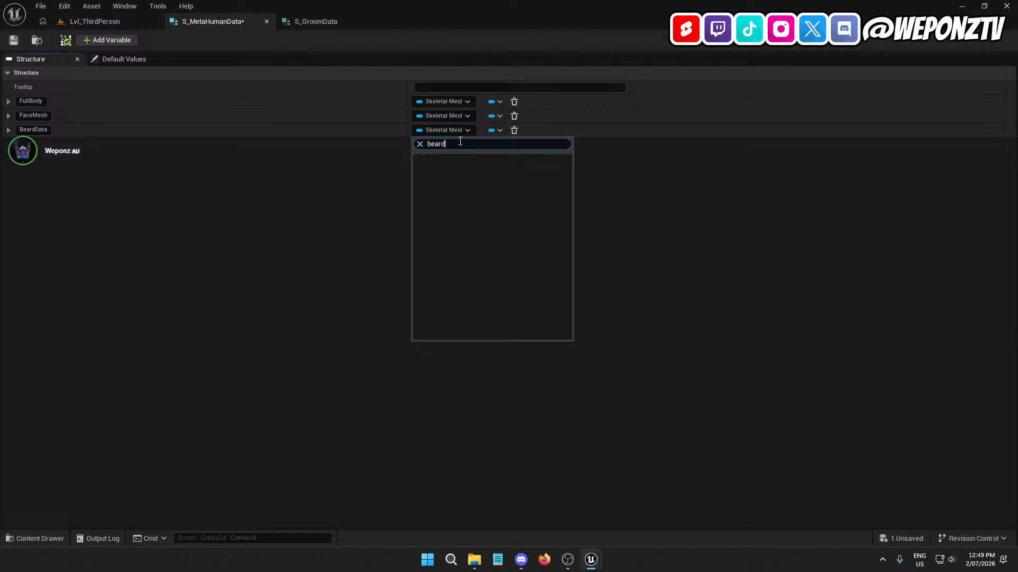
{"action": "key", "text": "ctrl+a"}
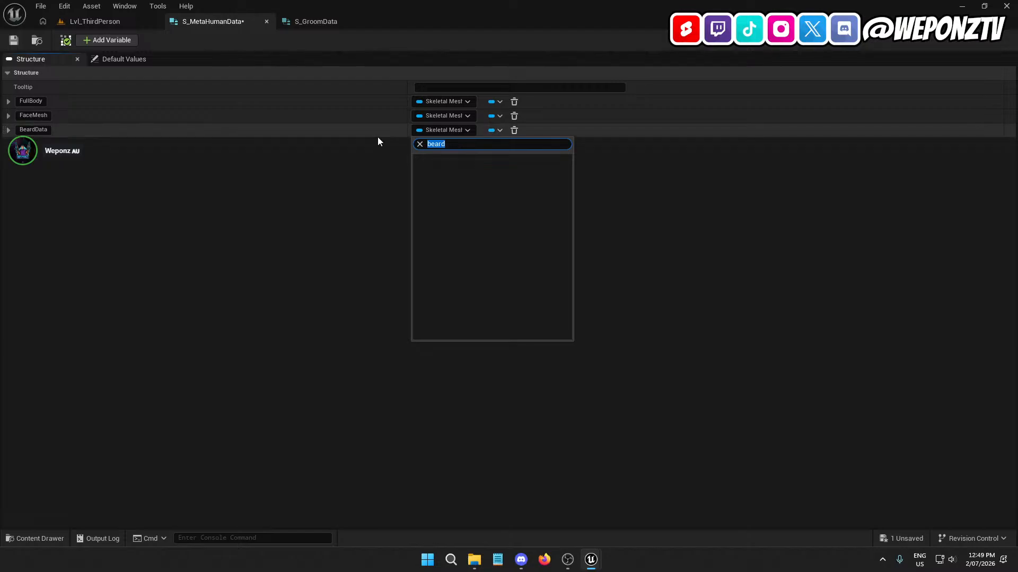
{"action": "type", "text": "groom"}
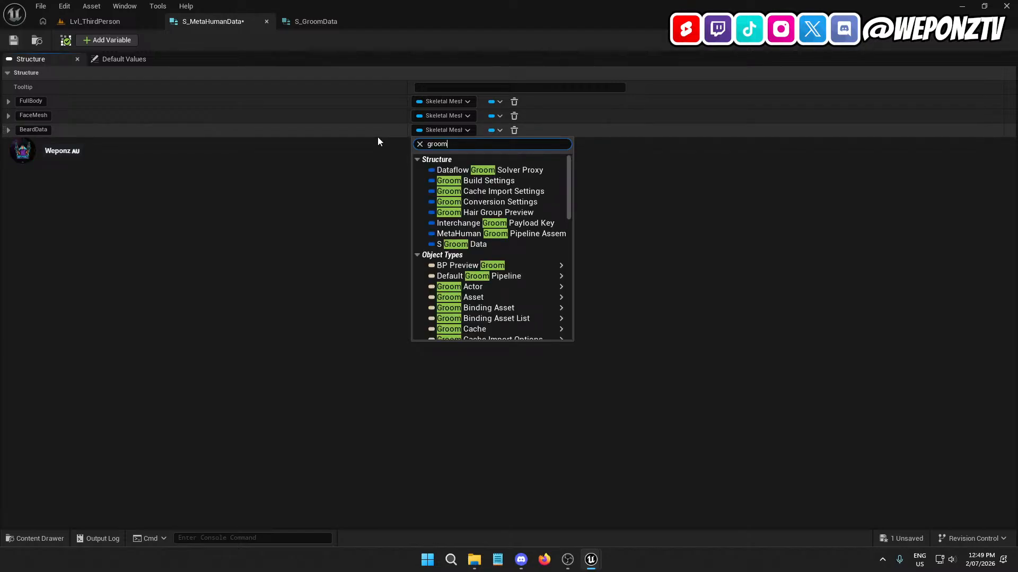
{"action": "type", "text": "d"}
{"action": "left_click", "coordinate": [464, 177]}
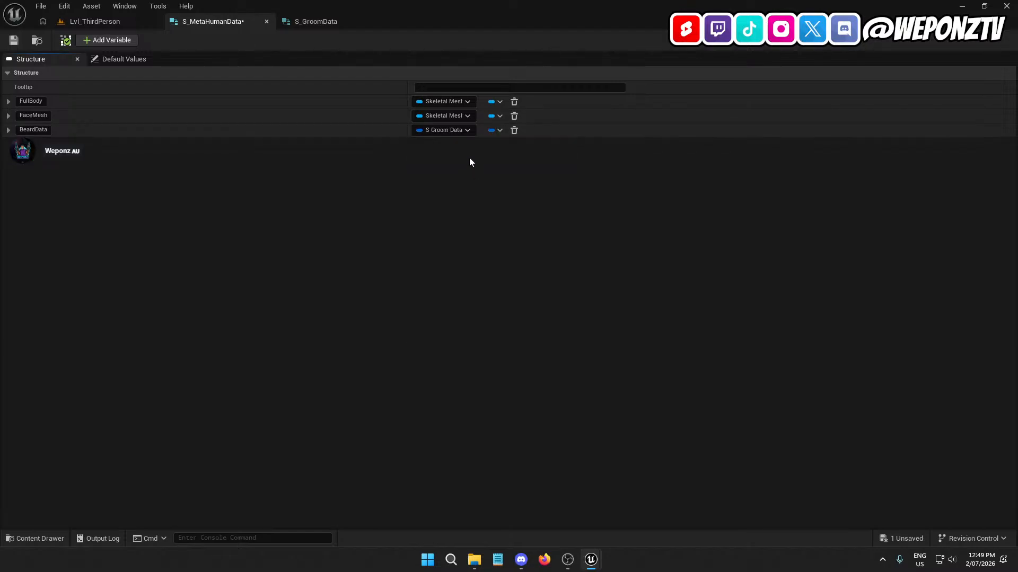
{"action": "left_click", "coordinate": [496, 130]}
{"action": "left_click", "coordinate": [500, 160]}
{"action": "key", "text": "ctrl+s"}
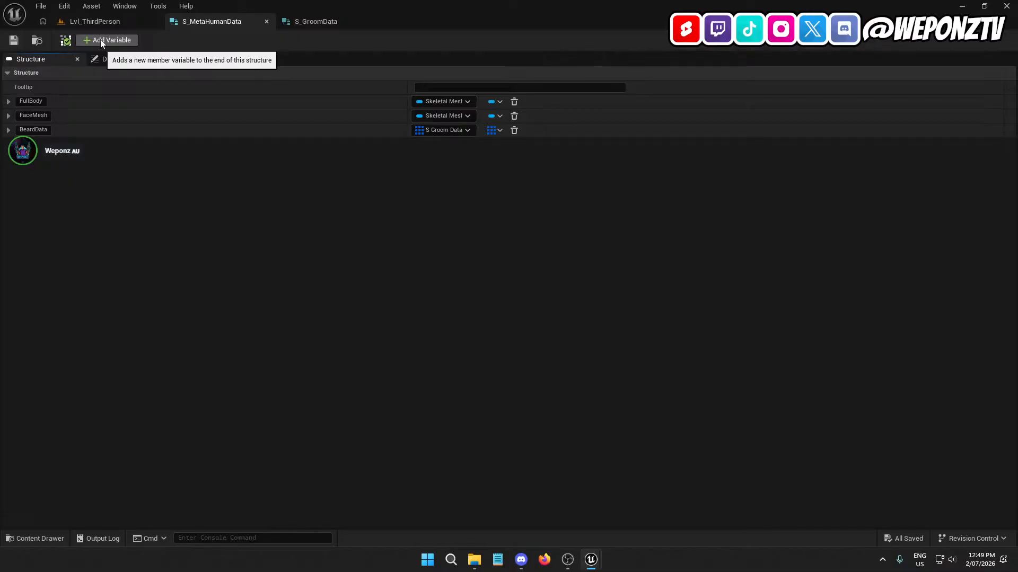
- Add five more S Groom Data array variables to the S_MetaHumanData structure
{"action": "left_click", "coordinate": [101, 41]}
{"action": "left_click", "coordinate": [101, 41]}
{"action": "left_click", "coordinate": [100, 41]}
{"action": "left_click", "coordinate": [100, 41]}
{"action": "left_click", "coordinate": [101, 40]}
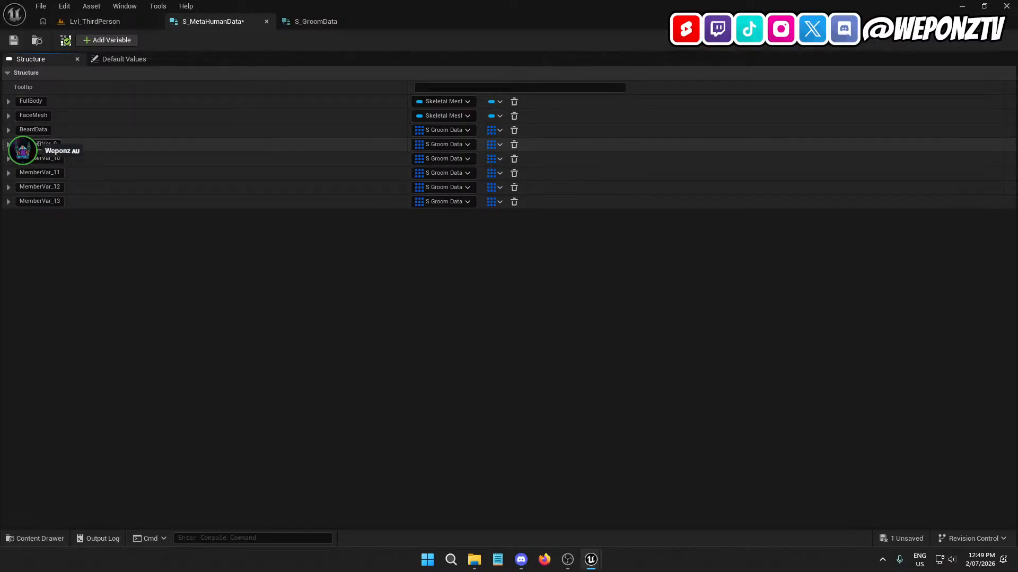
- Rename the first two new groom variables below BeardData to EyebrowsData and EyelashesData
{"action": "left_click", "coordinate": [34, 144]}
{"action": "key", "text": "BackSpace"}
{"action": "type", "text": "EyebrowsData"}
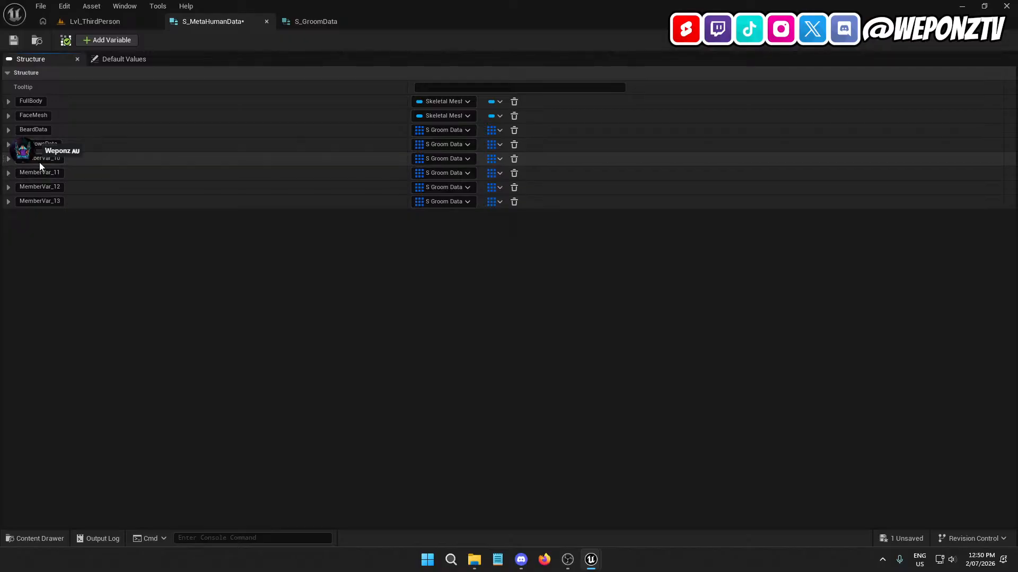
{"action": "left_click", "coordinate": [44, 159]}
{"action": "key", "text": "BackSpace"}
{"action": "type", "text": "EyelashesData"}
{"action": "key", "text": "Return"}
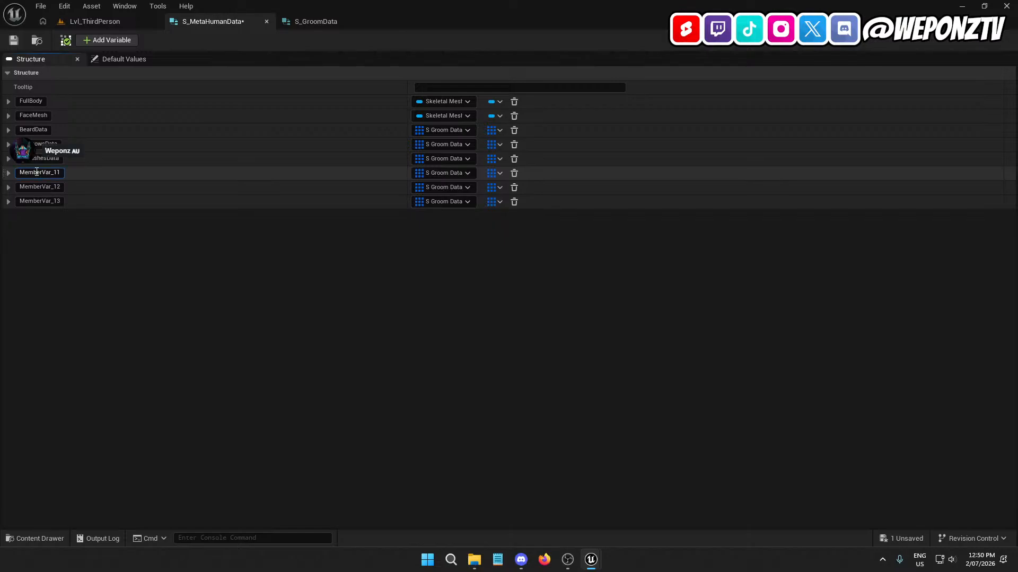
- Rename the next two groom variables, MemberVar_11 and MemberVar_12, to FuzzData and HairData
{"action": "double_click", "coordinate": [36, 173]}
{"action": "type", "text": "FuzzData"}
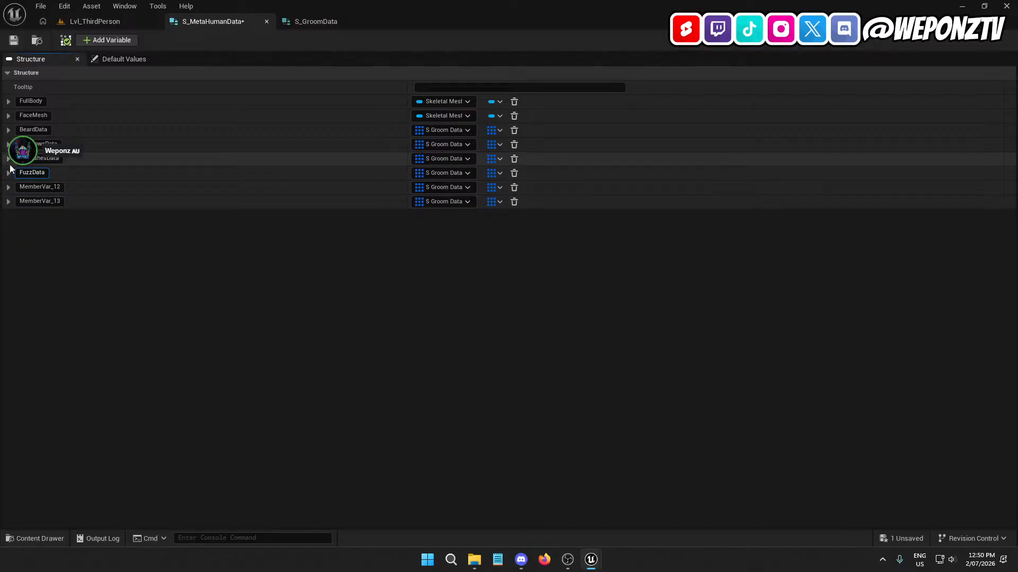
{"action": "left_click", "coordinate": [39, 187]}
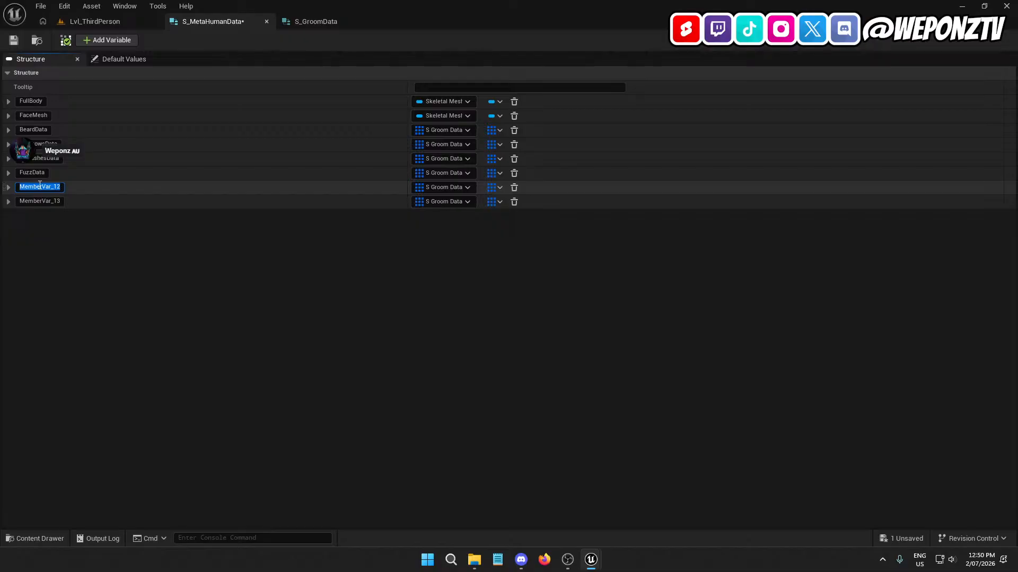
{"action": "type", "text": "HairData"}
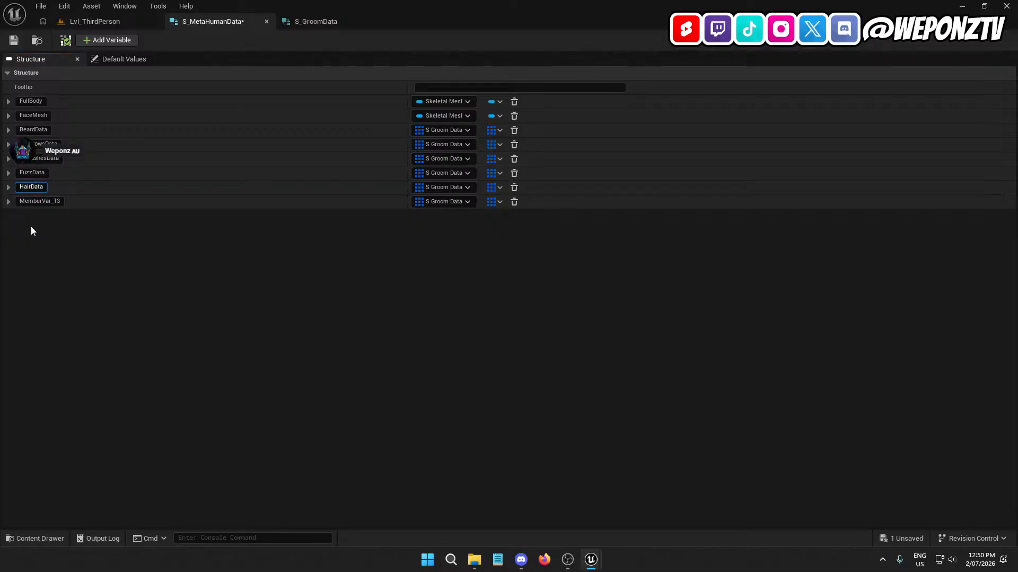
- Rename the last groom variable, MemberVar_13, to MustacheData and save the S_MetaHumanData structure
{"action": "left_click", "coordinate": [39, 201]}
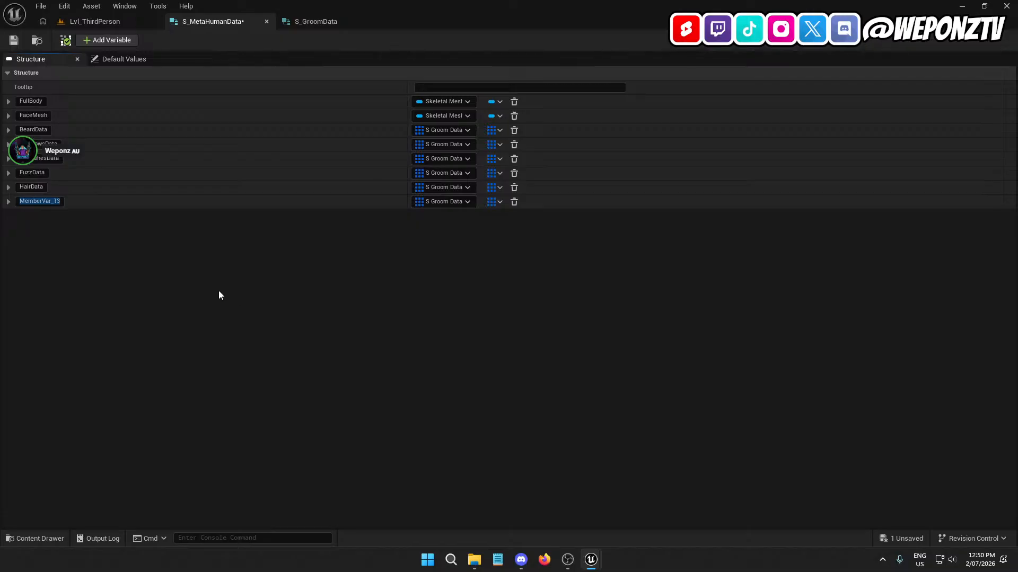
{"action": "type", "text": "MustacheData"}
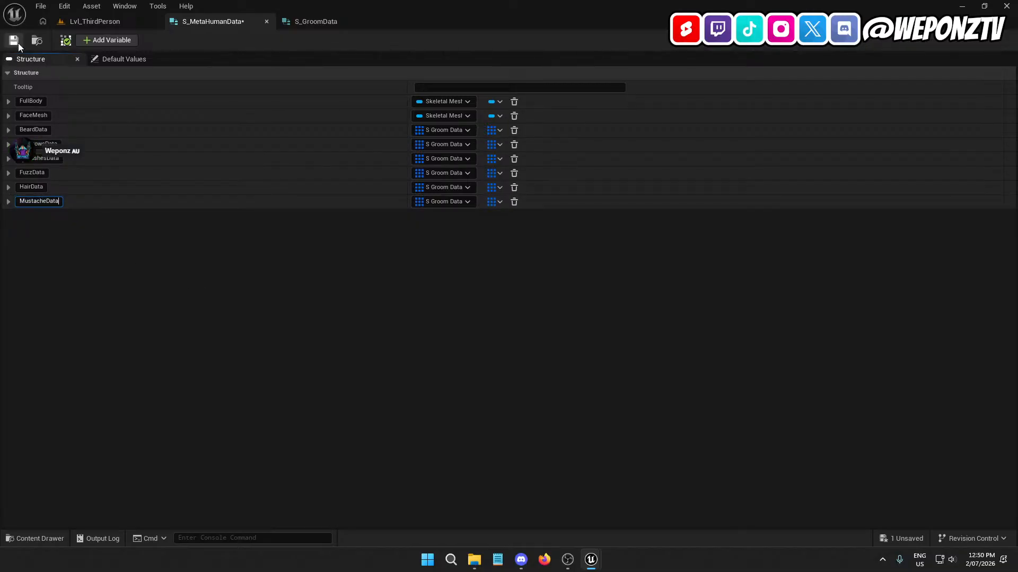
{"action": "left_click", "coordinate": [18, 40]}
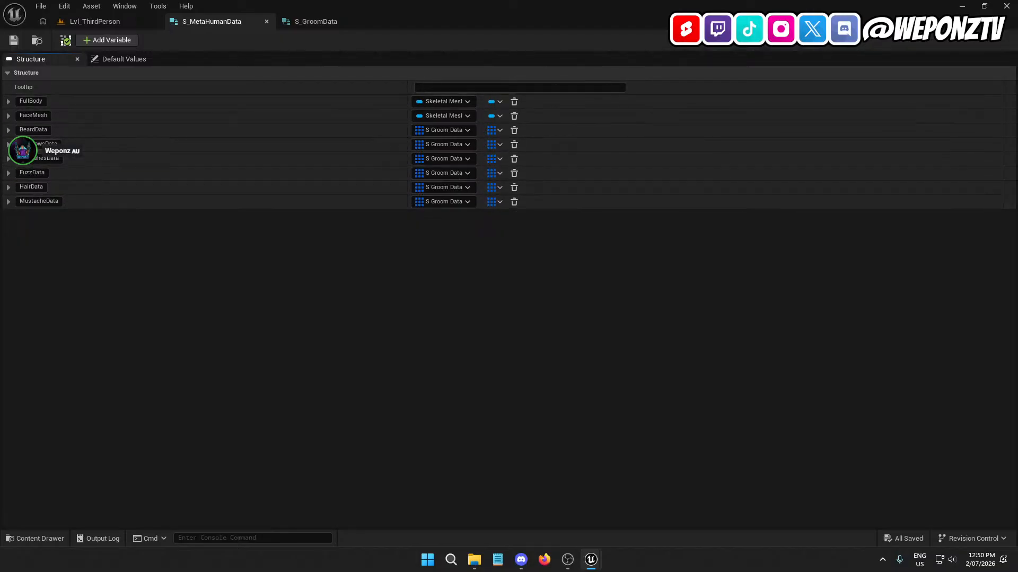
- Close the S_GroomData editor and create a folder named Tables inside MetaHumans/Data
{"action": "left_click", "coordinate": [342, 21]}
{"action": "left_click", "coordinate": [379, 22]}
{"action": "left_click", "coordinate": [114, 25]}
{"action": "left_click", "coordinate": [480, 376]}
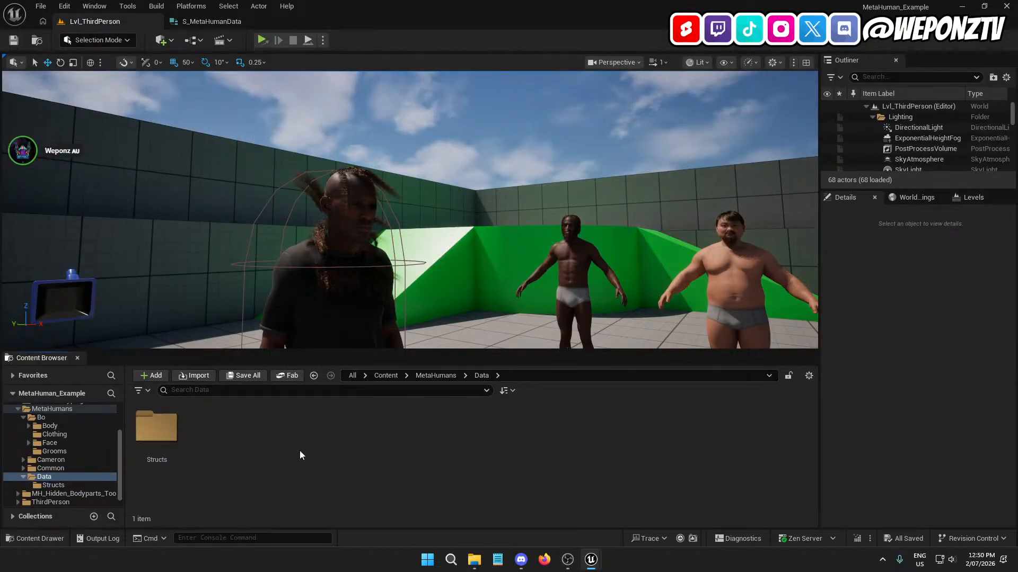
{"action": "right_click", "coordinate": [298, 451]}
{"action": "left_click", "coordinate": [356, 104]}
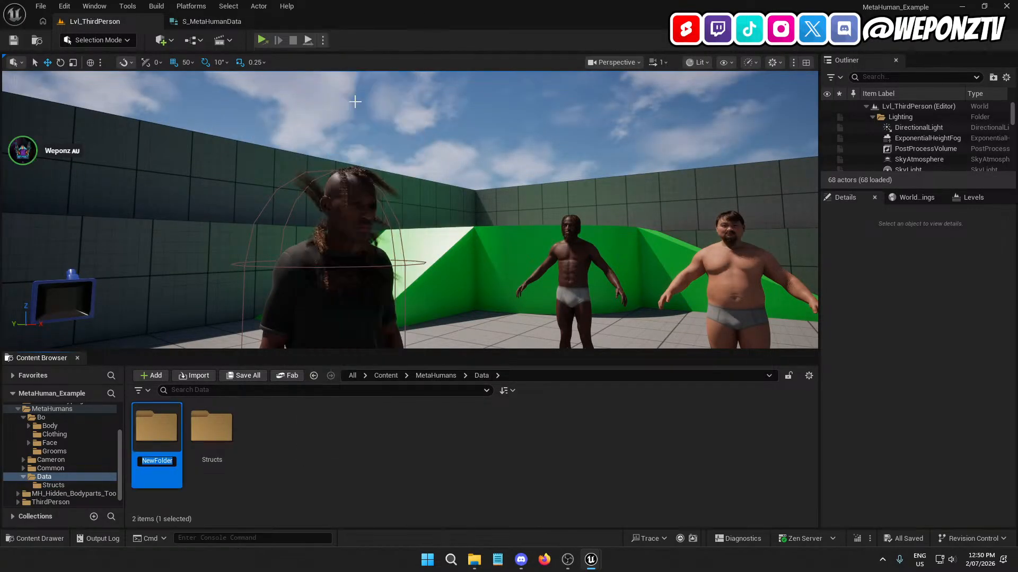
{"action": "type", "text": "Tables"}
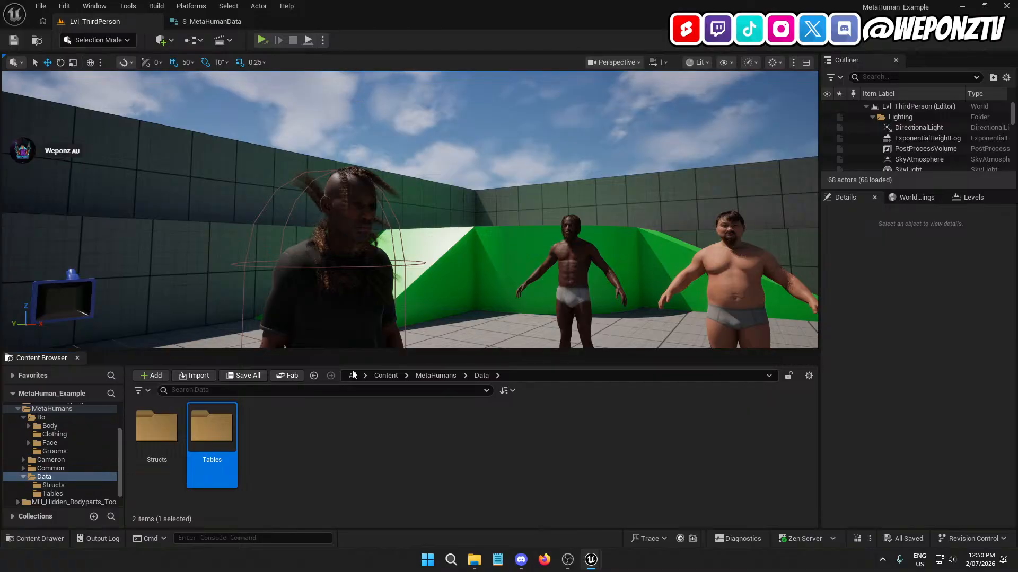
- Create a Data Table in the Tables folder with S_MetaHumanData as its row structure
{"action": "double_click", "coordinate": [212, 430]}
{"action": "right_click", "coordinate": [246, 464]}
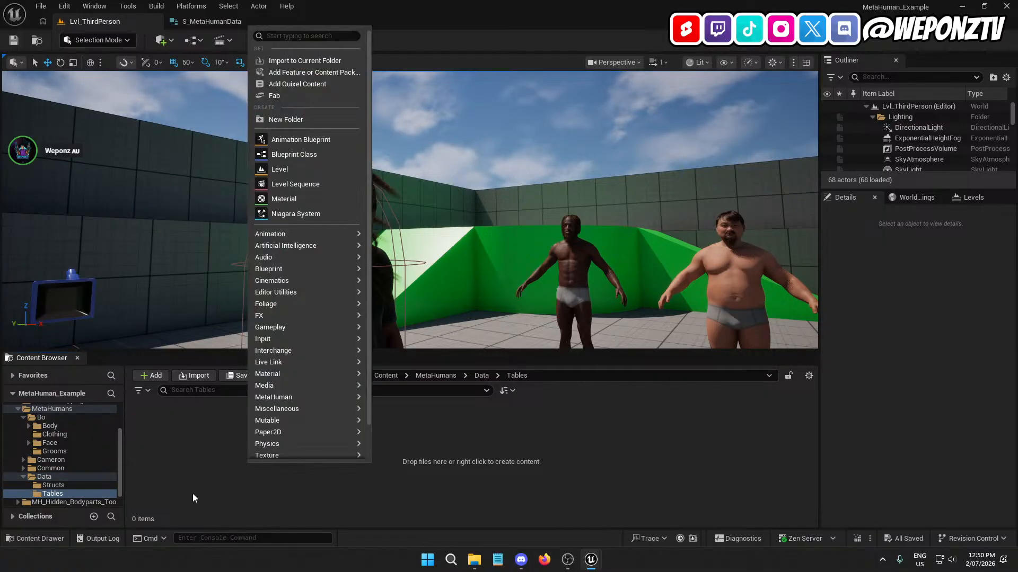
{"action": "right_click", "coordinate": [227, 464]}
{"action": "type", "text": "data"}
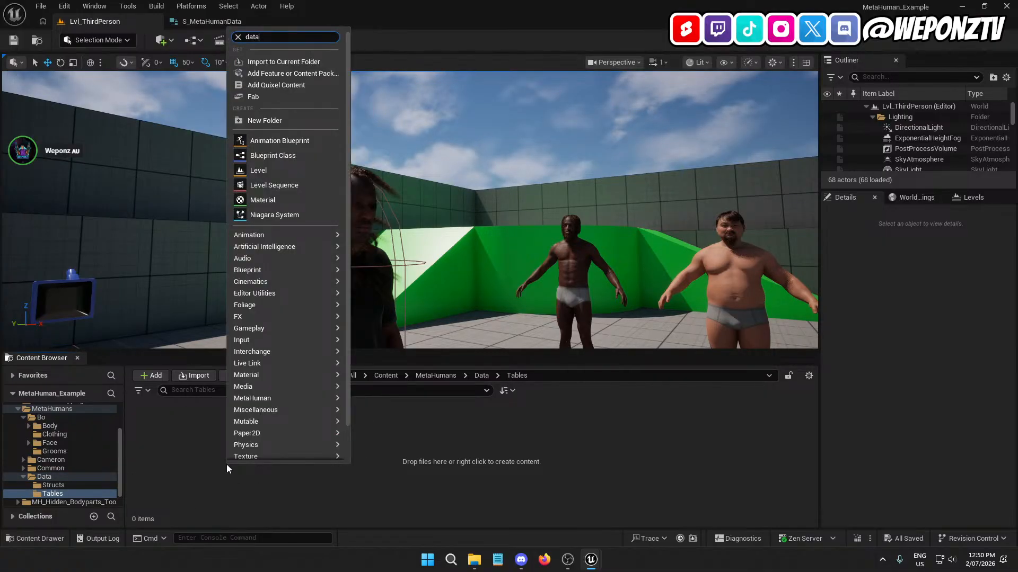
{"action": "type", "text": " t"}
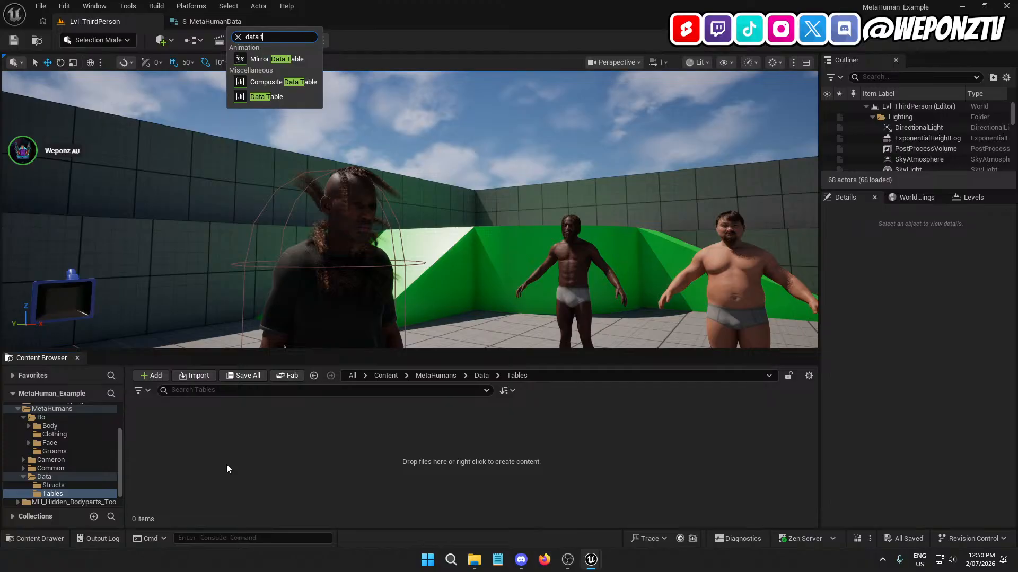
{"action": "key", "text": "BackSpace"}
{"action": "key", "text": "BackSpace"}
{"action": "type", "text": "ta"}
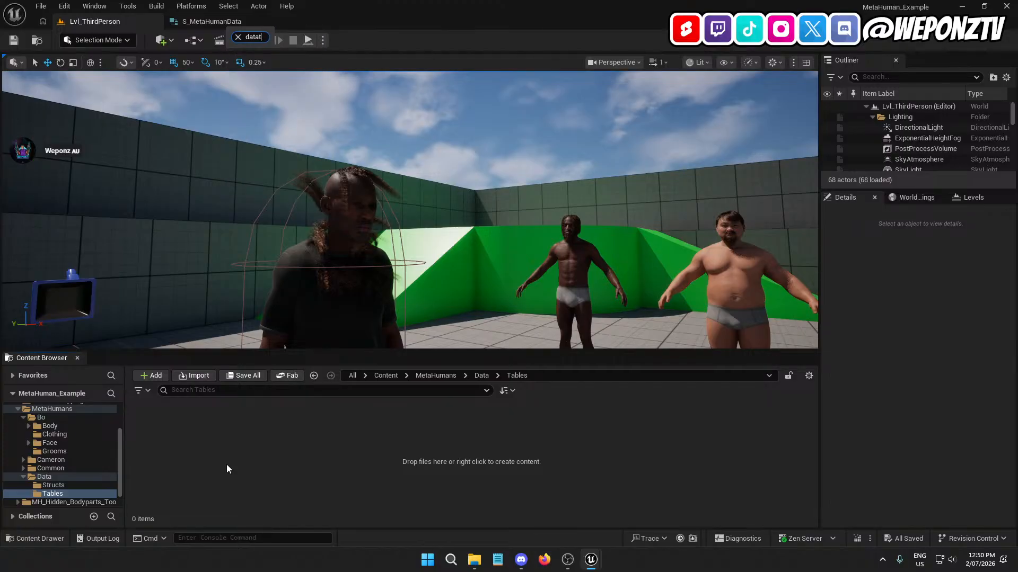
{"action": "key", "text": "BackSpace"}
{"action": "type", "text": "table"}
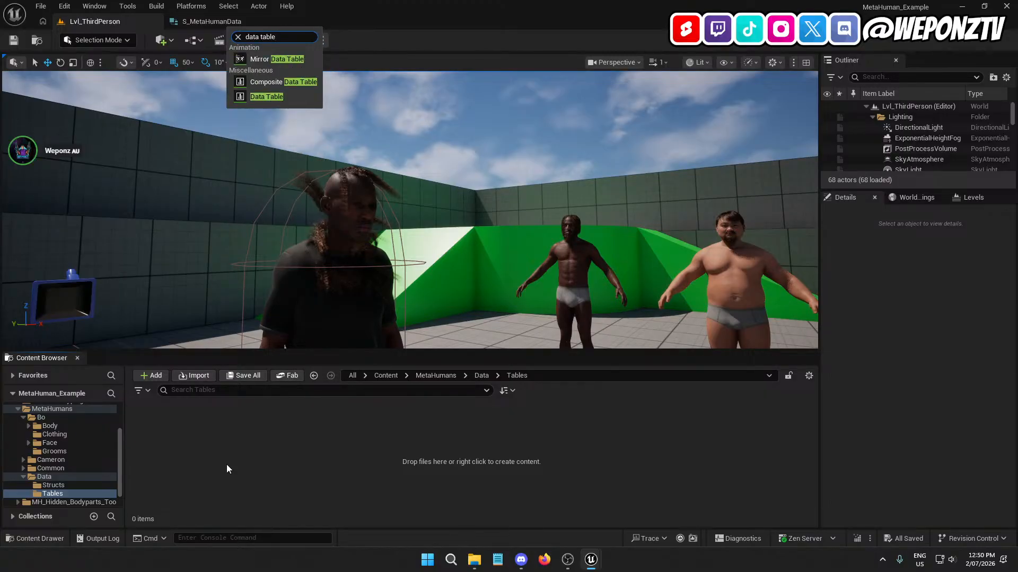
{"action": "left_click", "coordinate": [271, 97]}
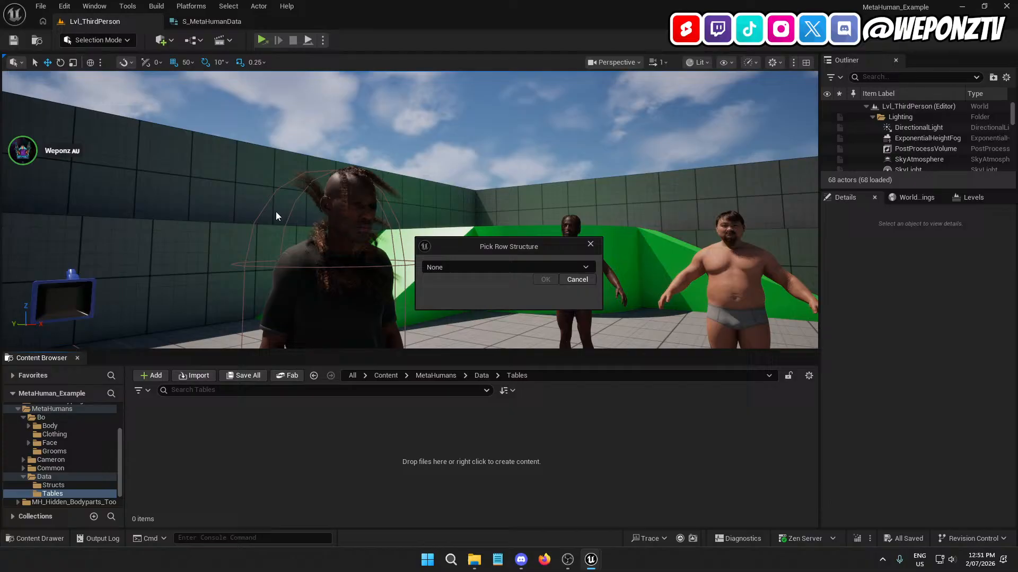
{"action": "left_click", "coordinate": [485, 267]}
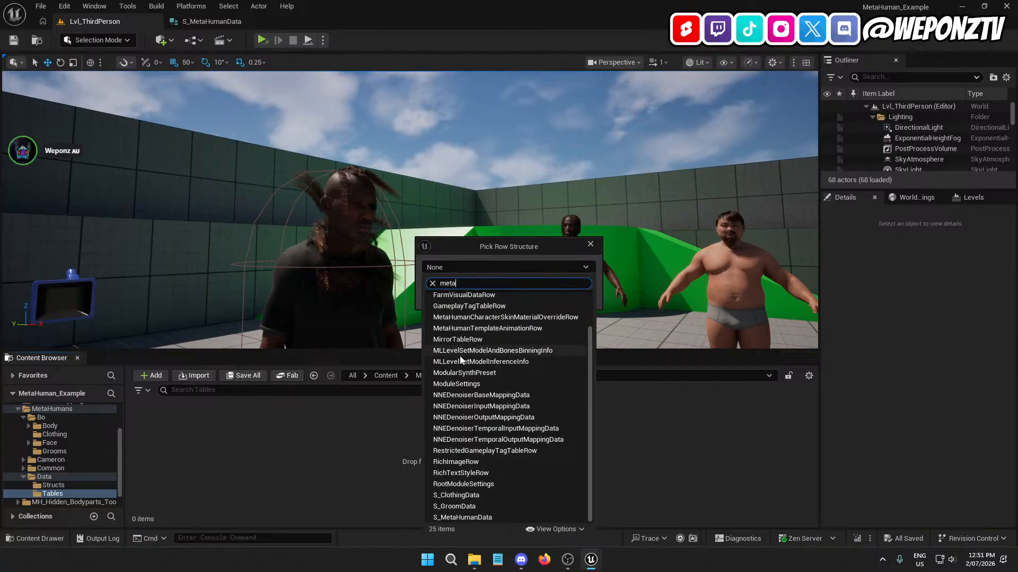
{"action": "left_click", "coordinate": [464, 320]}
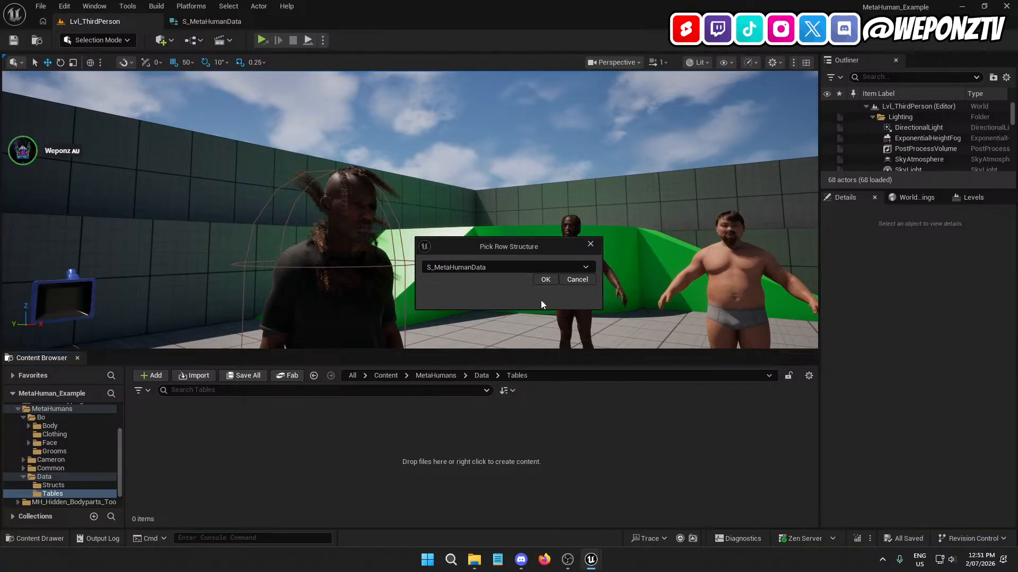
{"action": "left_click", "coordinate": [543, 281]}
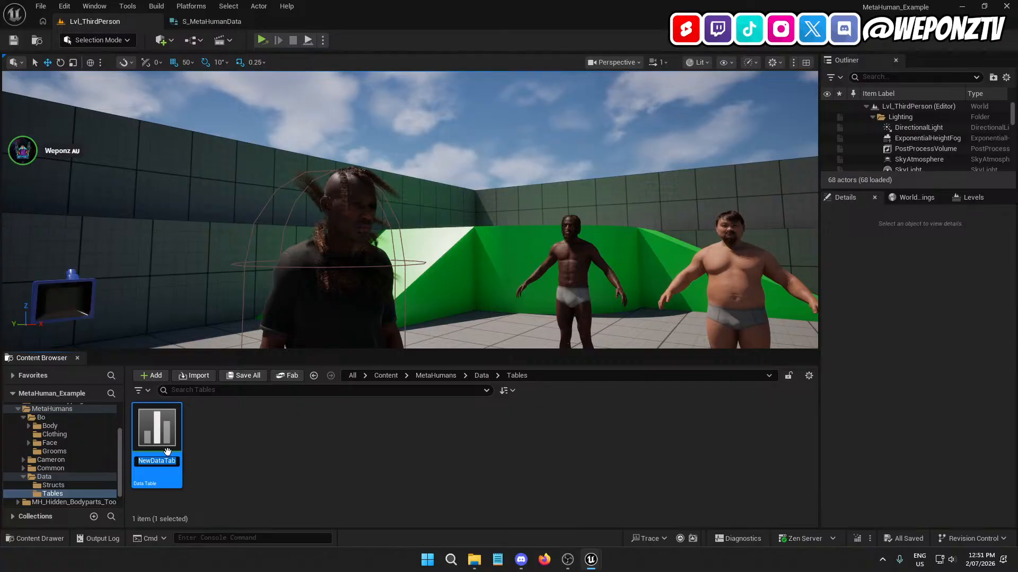
- Name the new data table DT_MetaHumans
{"action": "type", "text": "DT_"}
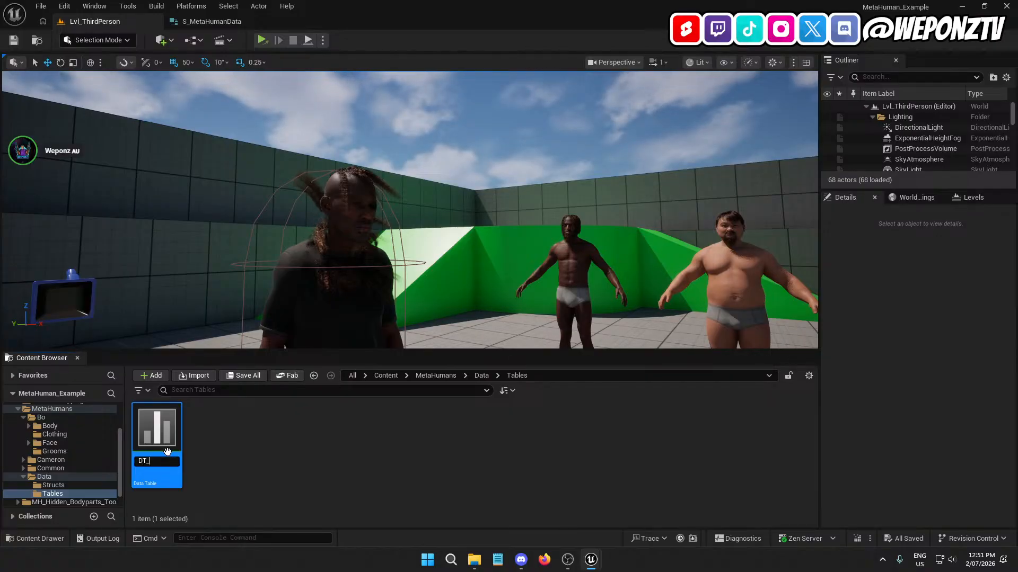
{"action": "type", "text": "MetaH"}
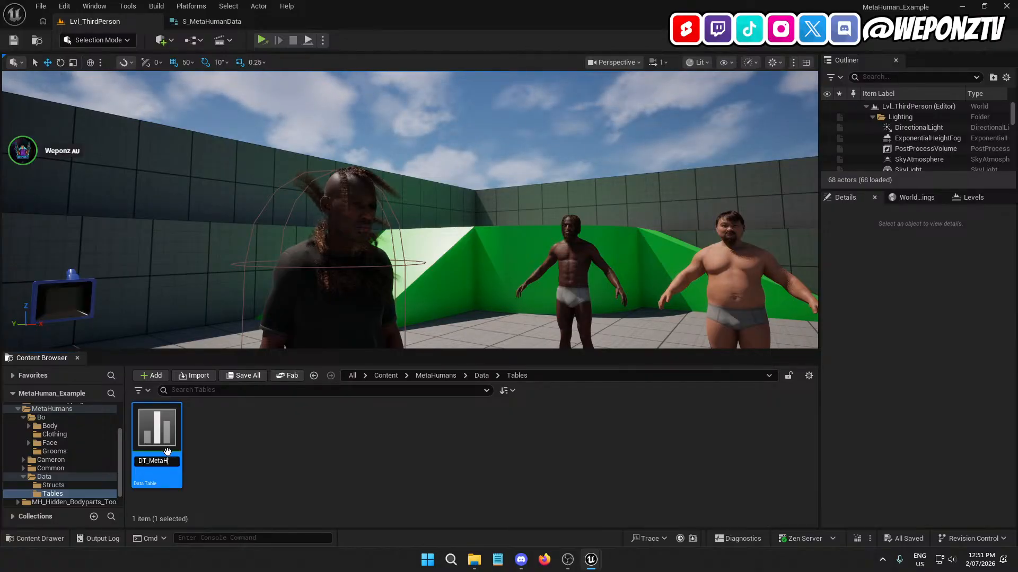
{"action": "type", "text": "um,a"}
{"action": "key", "text": "BackSpace"}
{"action": "type", "text": "ans"}
{"action": "key", "text": "Return"}
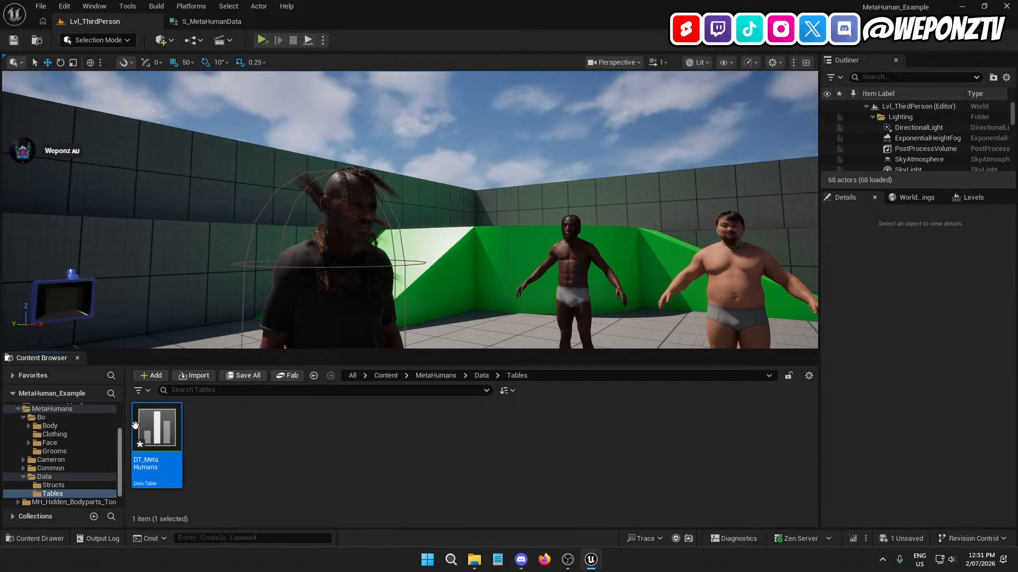
- Open DT_MetaHumans for editing, save it, and add two rows
{"action": "double_click", "coordinate": [160, 420]}
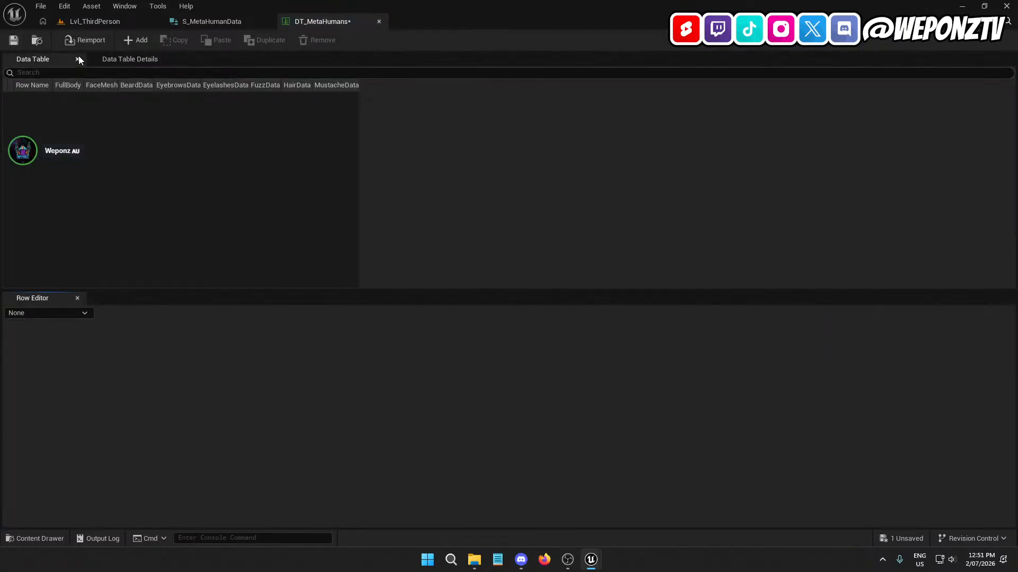
{"action": "left_click", "coordinate": [15, 40]}
{"action": "left_click", "coordinate": [137, 45]}
{"action": "left_click", "coordinate": [137, 44]}
- Rename the two rows of DT_MetaHumans as Bo and Cameron
{"action": "double_click", "coordinate": [42, 100]}
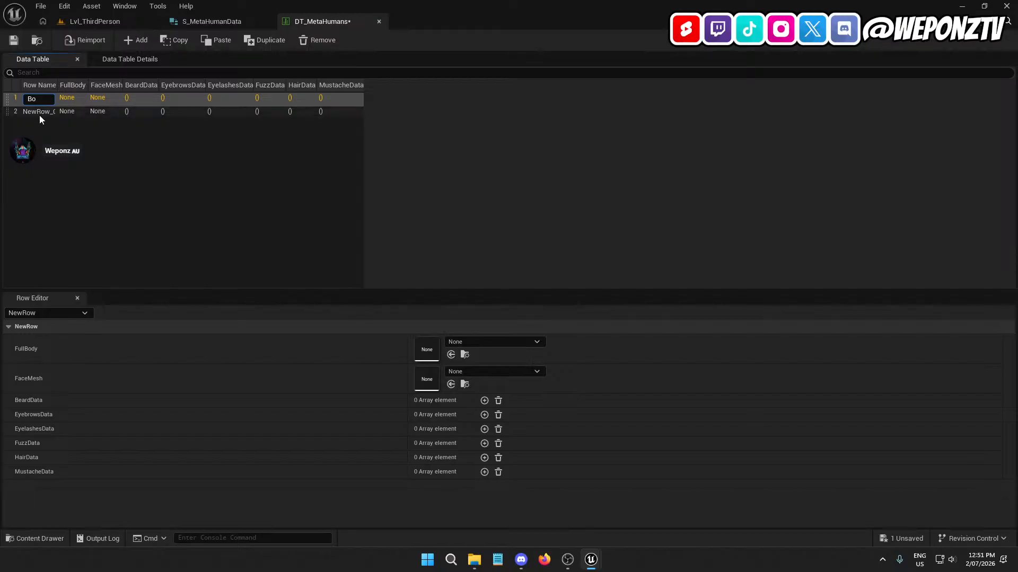
{"action": "key", "text": "Return"}
{"action": "double_click", "coordinate": [34, 108]}
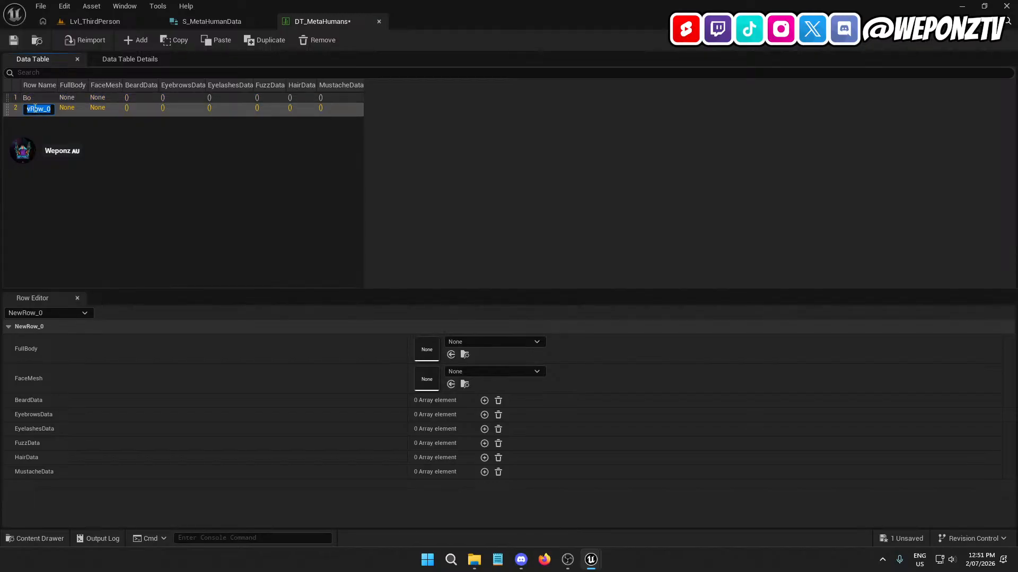
{"action": "type", "text": "Cameron"}
{"action": "key", "text": "Return"}
- Assign the SKM_MC_Bo_BodyMesh_FullBody skeletal mesh to FullBody in the Bo row
{"action": "left_click", "coordinate": [68, 96]}
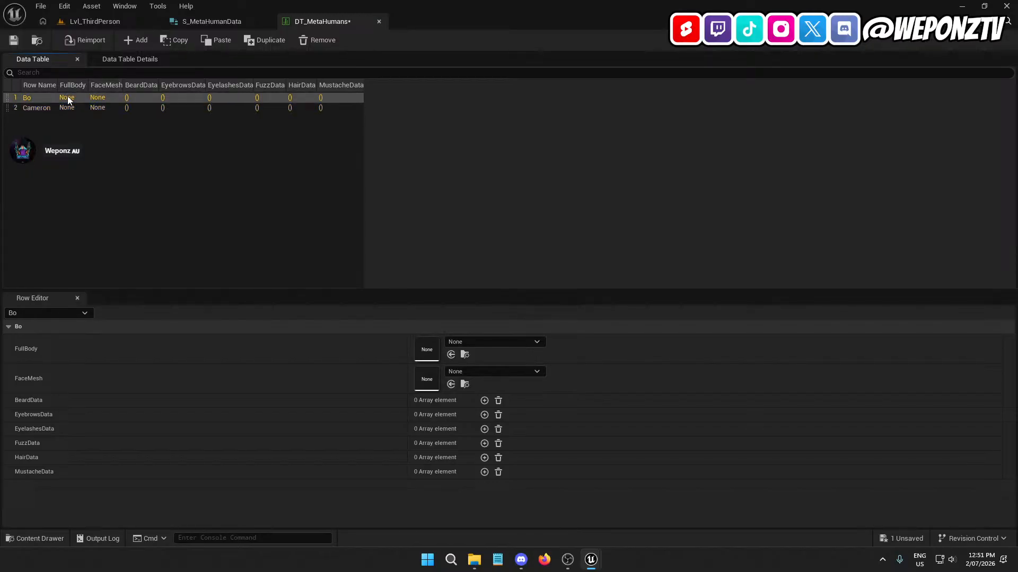
{"action": "left_click", "coordinate": [469, 344]}
{"action": "type", "text": "bo"}
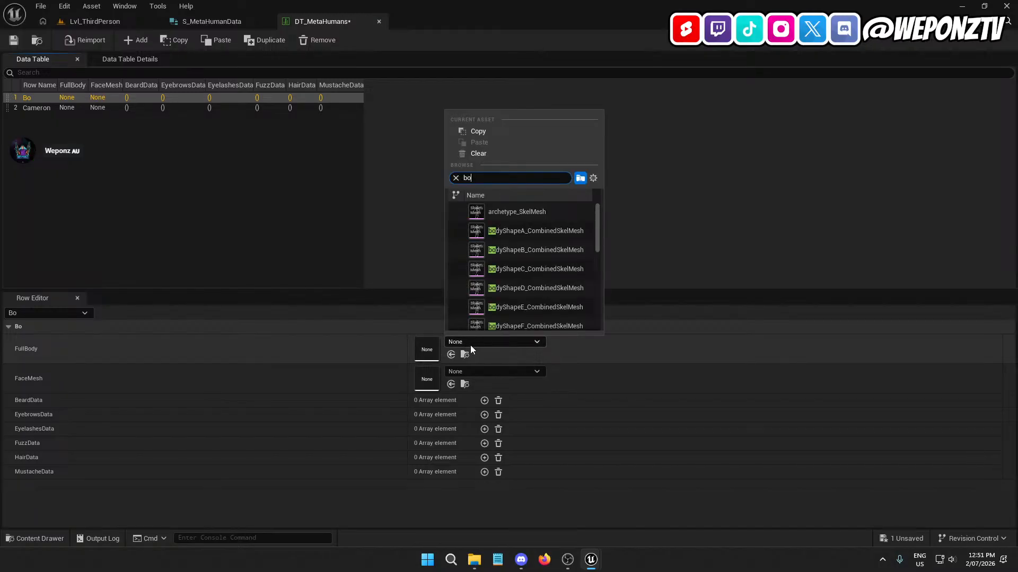
{"action": "type", "text": "_"}
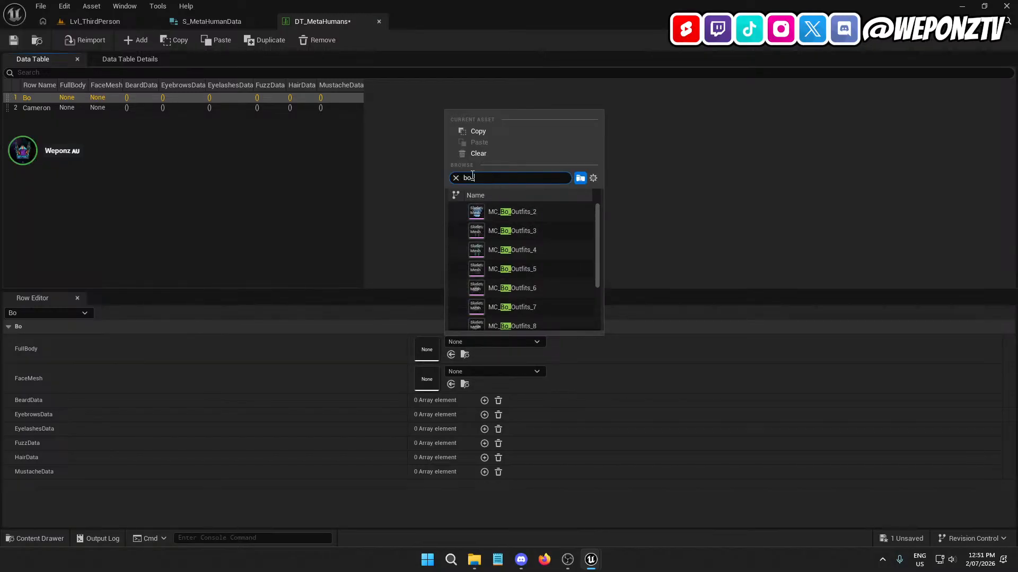
{"action": "scroll", "coordinate": [549, 279], "scroll_direction": "down", "scroll_amount": 3}
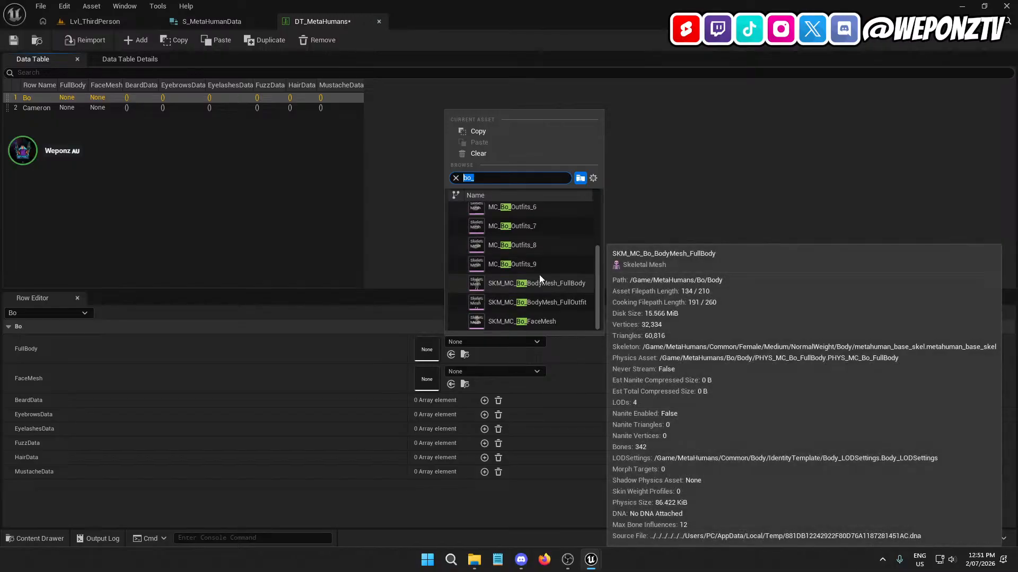
{"action": "scroll", "coordinate": [557, 269], "scroll_direction": "up", "scroll_amount": 3}
{"action": "scroll", "coordinate": [565, 269], "scroll_direction": "down", "scroll_amount": 3}
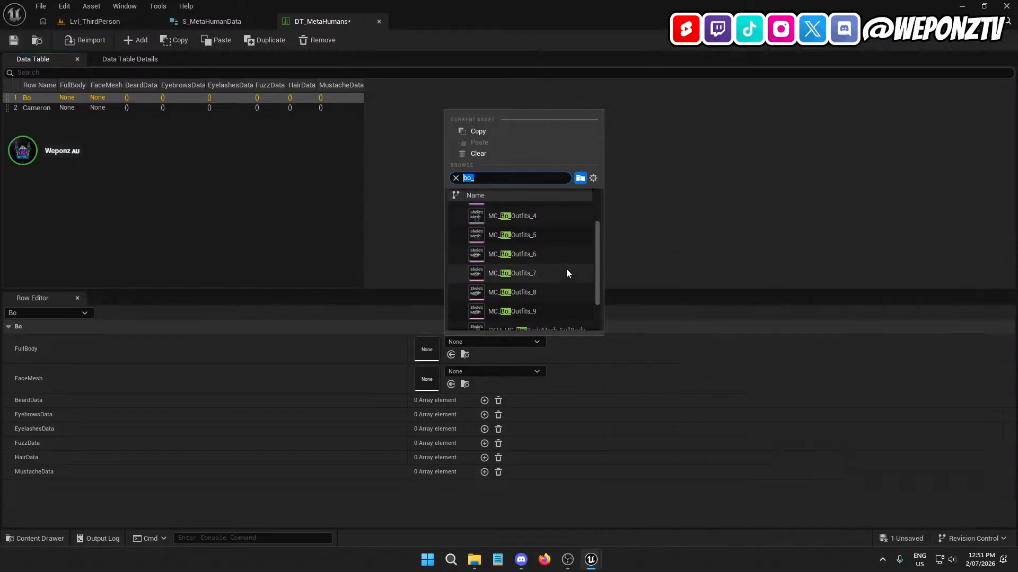
{"action": "left_click", "coordinate": [546, 284]}
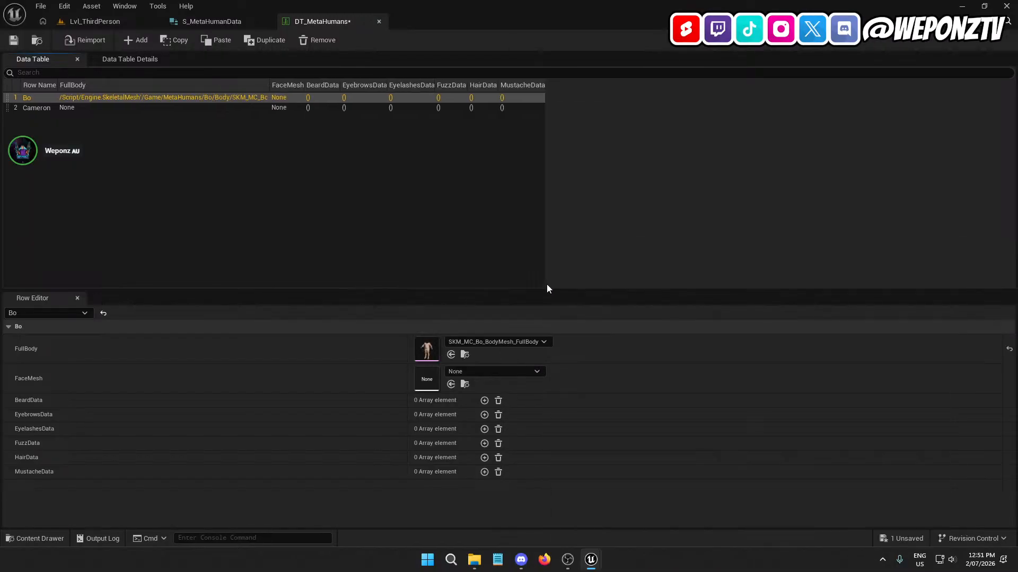
- Assign SKM_MC_Bo_FaceMesh to FaceMesh in the Bo row and save the data table
{"action": "left_click", "coordinate": [466, 374]}
{"action": "type", "text": "bo_"}
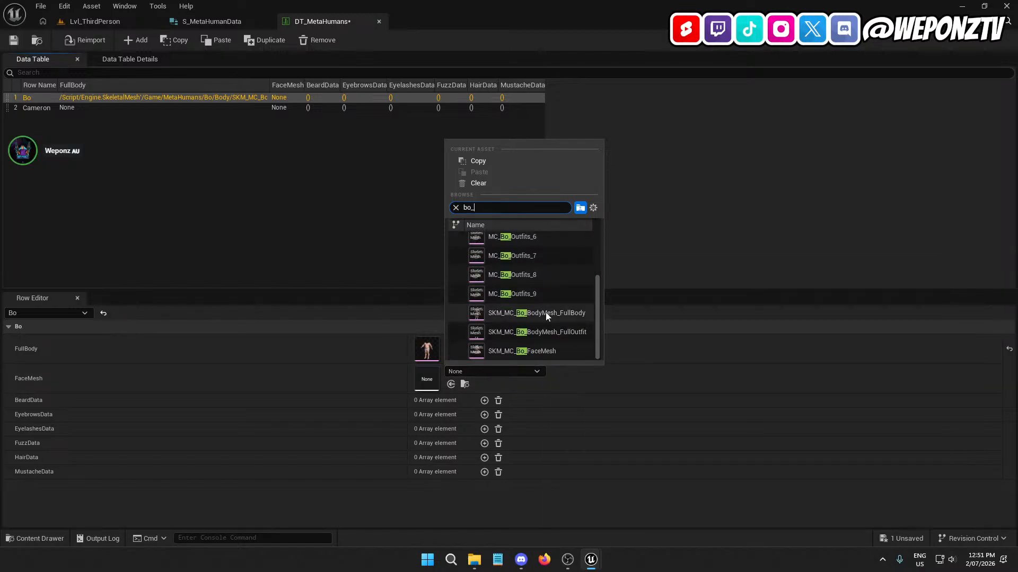
{"action": "left_click", "coordinate": [533, 353]}
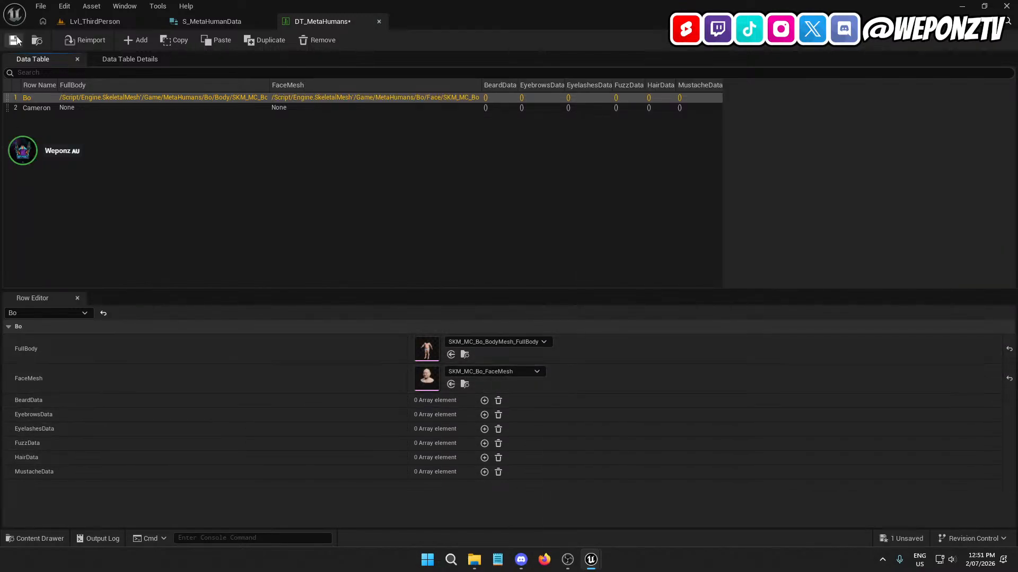
{"action": "left_click", "coordinate": [14, 40]}
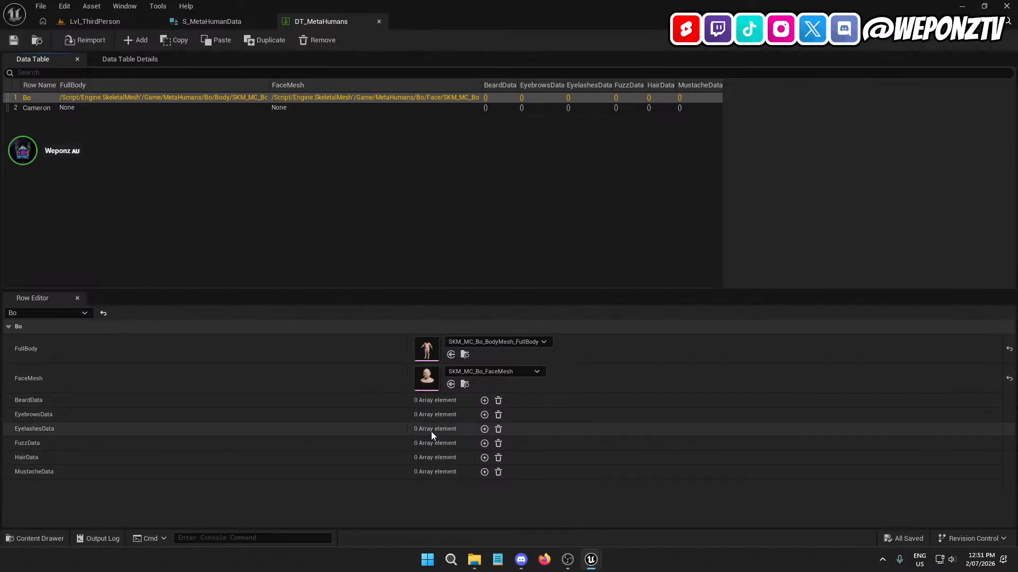
- Add one array element to BeardData in the Bo row
{"action": "left_click", "coordinate": [484, 400]}
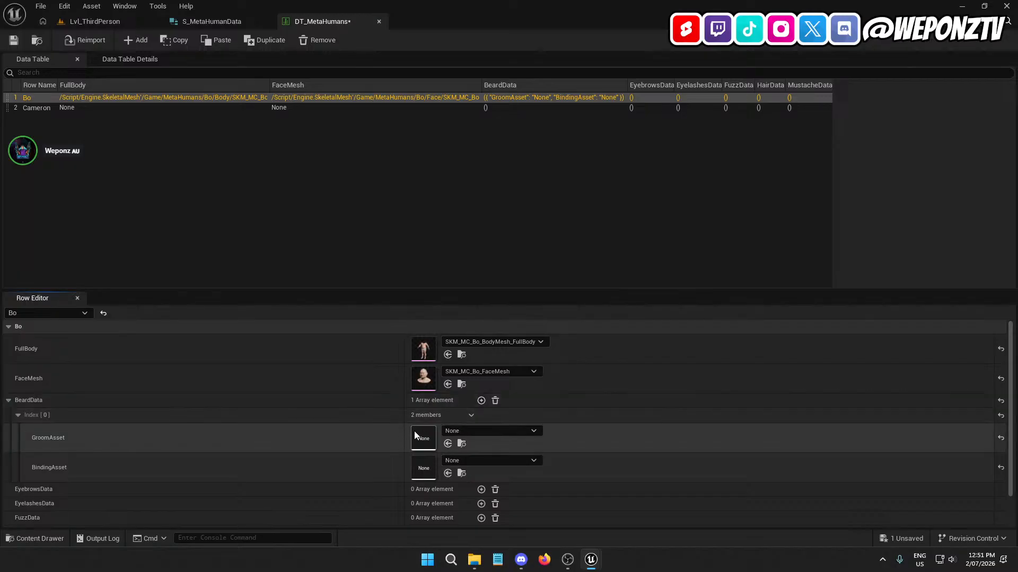
{"action": "scroll", "coordinate": [414, 431], "scroll_direction": "down", "scroll_amount": 1}
{"action": "left_click", "coordinate": [467, 416]}
{"action": "type", "text": "bo_"}
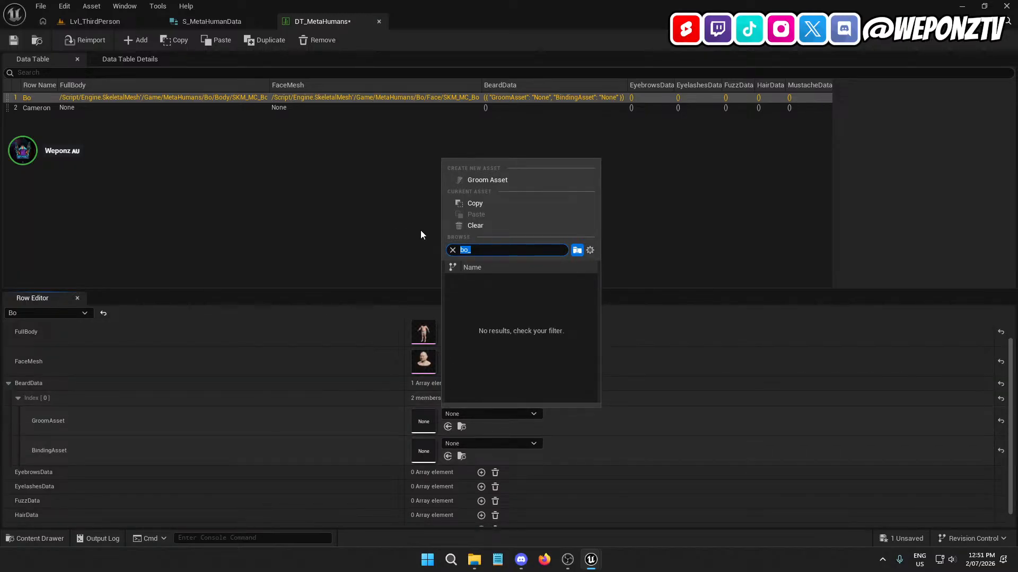
{"action": "type", "text": "_bo"}
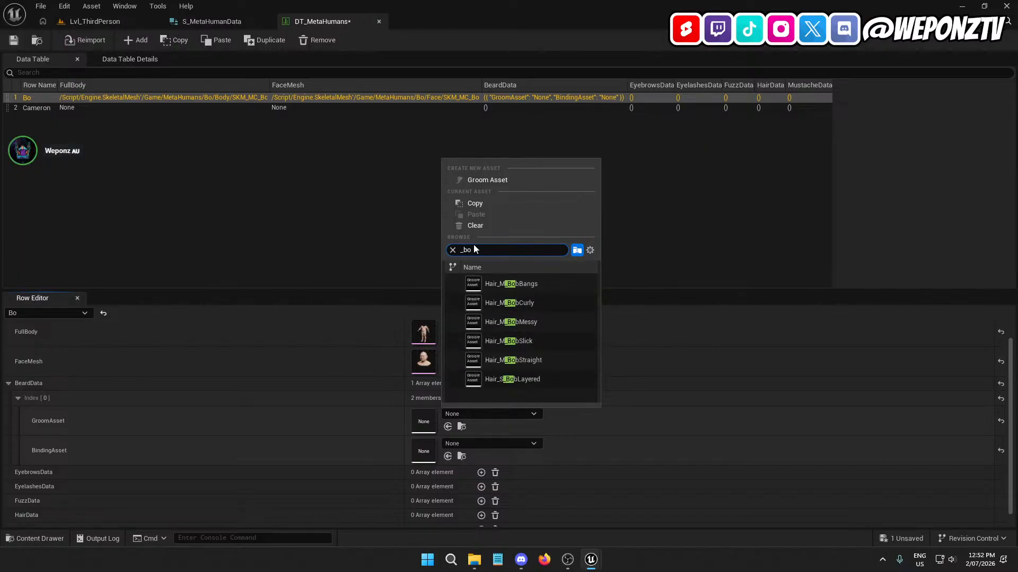
{"action": "left_click_drag", "start_coordinate": [486, 247], "coordinate": [419, 250]}
{"action": "key", "text": "BackSpace"}
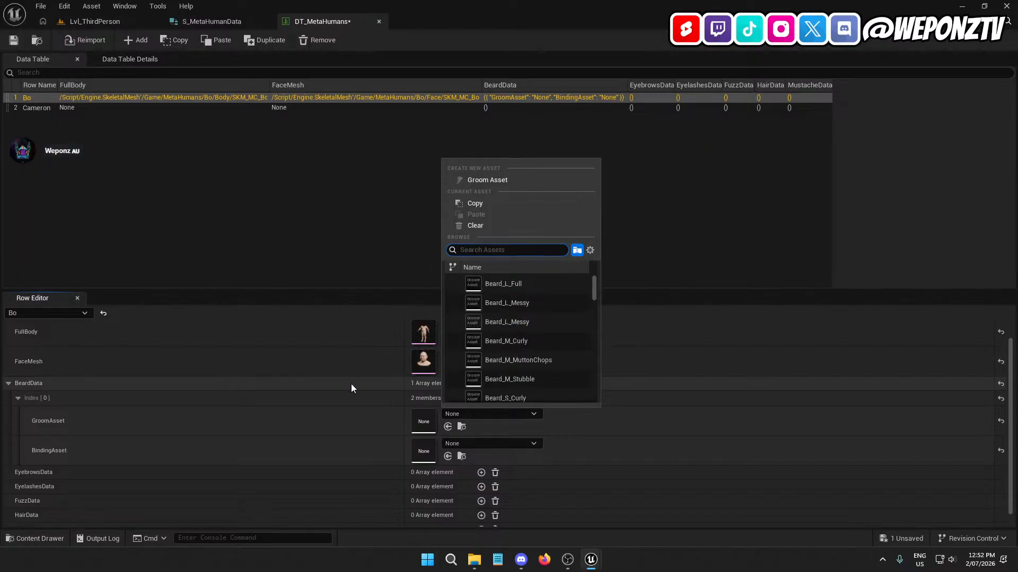
{"action": "left_click", "coordinate": [339, 379]}
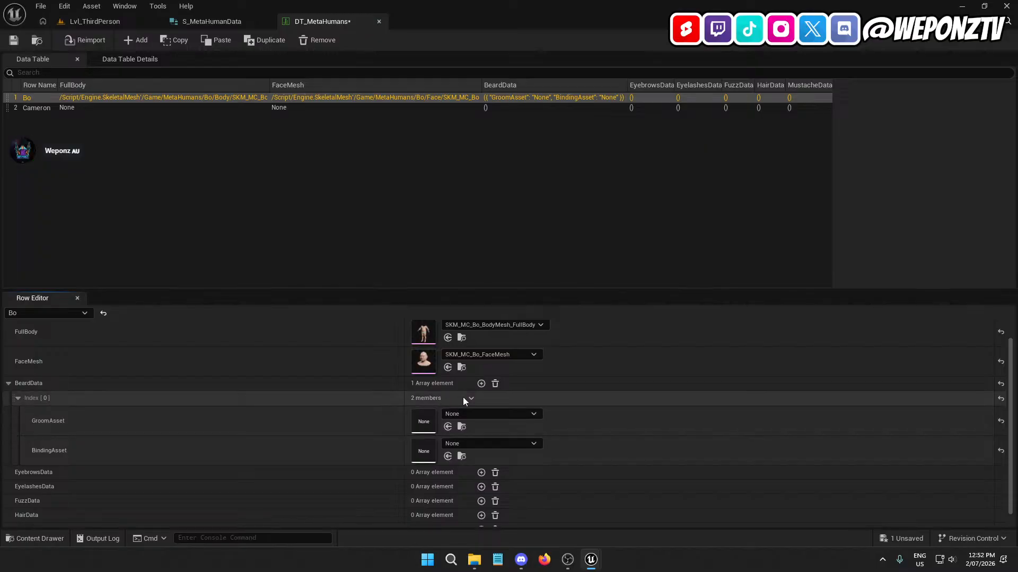
{"action": "left_click", "coordinate": [481, 384]}
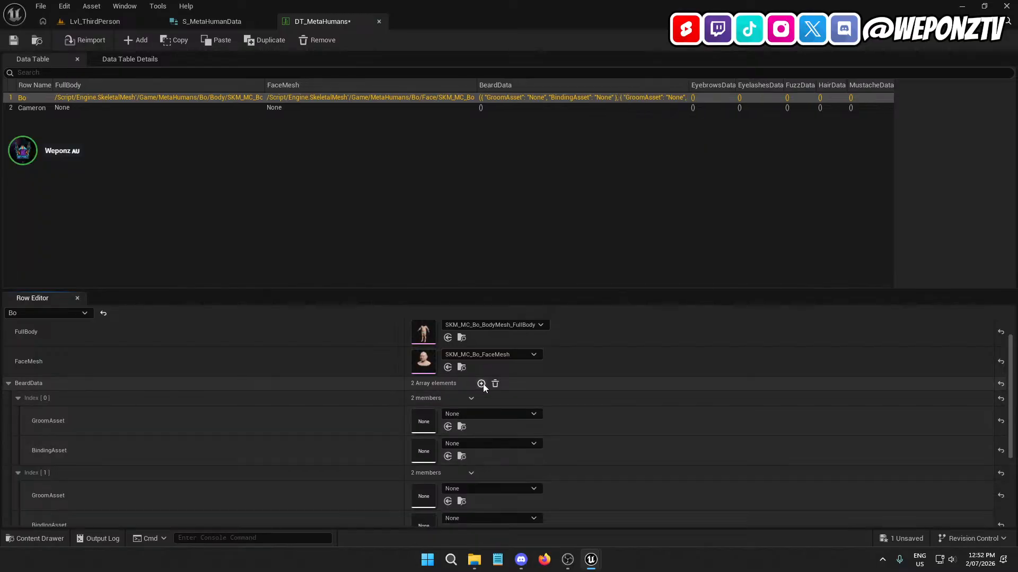
{"action": "left_click", "coordinate": [471, 473]}
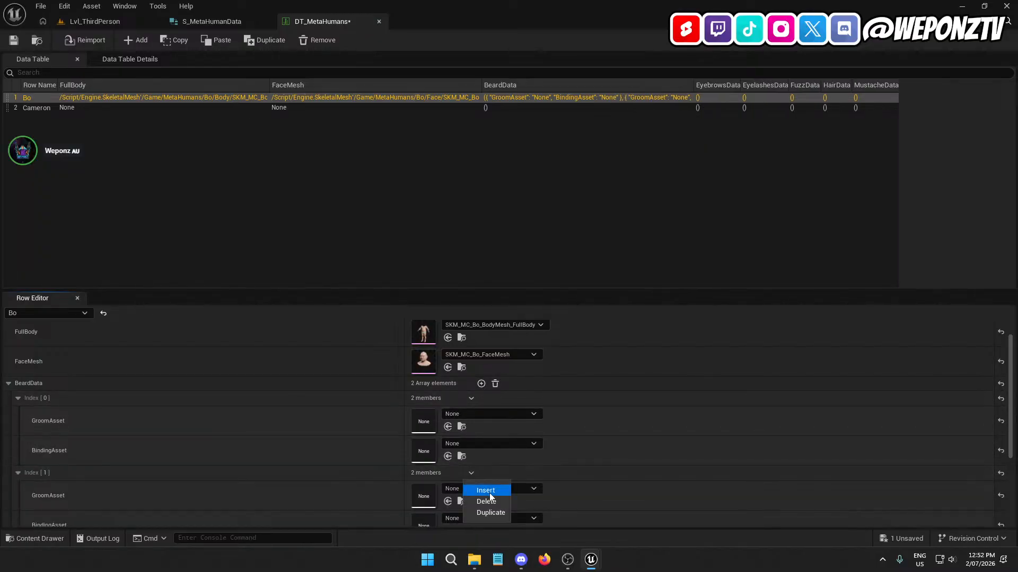
{"action": "left_click", "coordinate": [485, 503]}
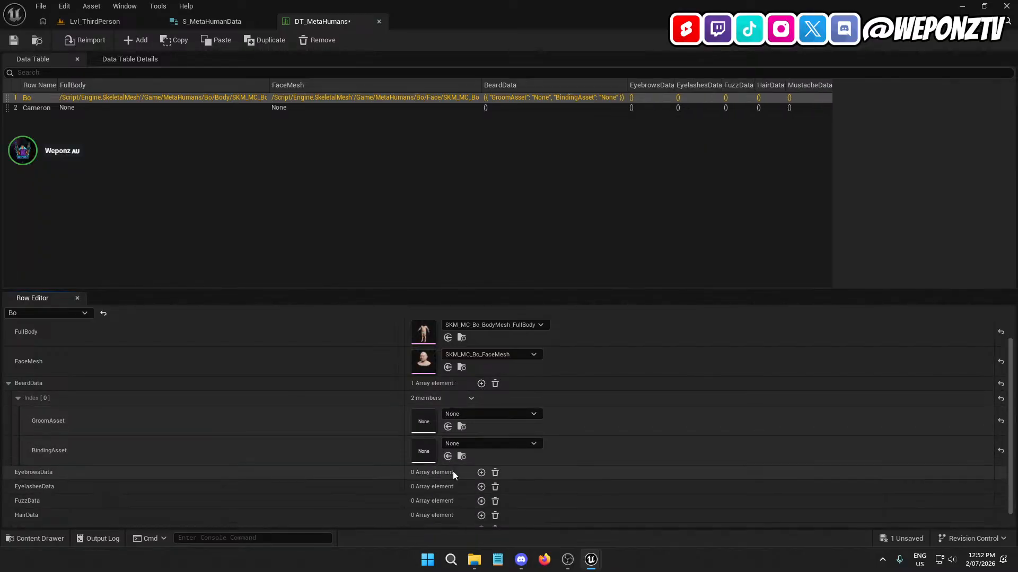
- Look up the groom binding assets in MetaHumans/Bo/Grooms by filtering that folder for "bind"
{"action": "left_click", "coordinate": [96, 23]}
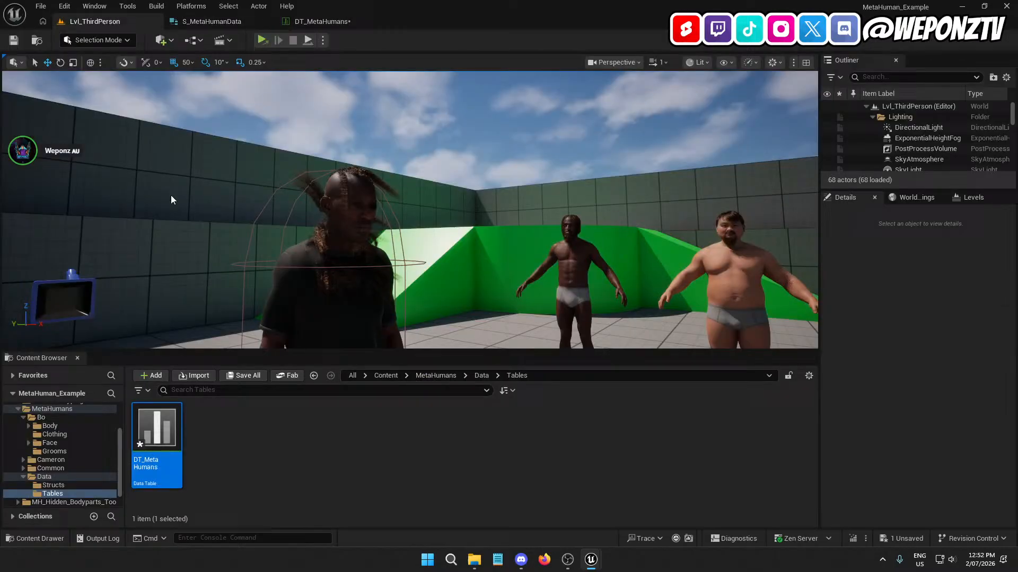
{"action": "left_click", "coordinate": [434, 370]}
{"action": "left_click", "coordinate": [421, 403]}
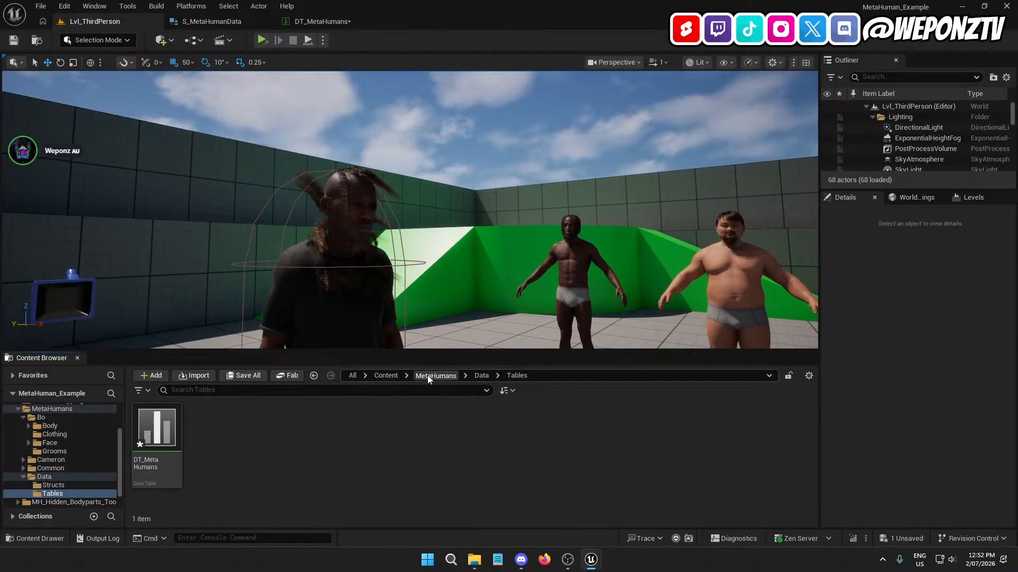
{"action": "left_click", "coordinate": [436, 375]}
{"action": "left_click", "coordinate": [280, 427]}
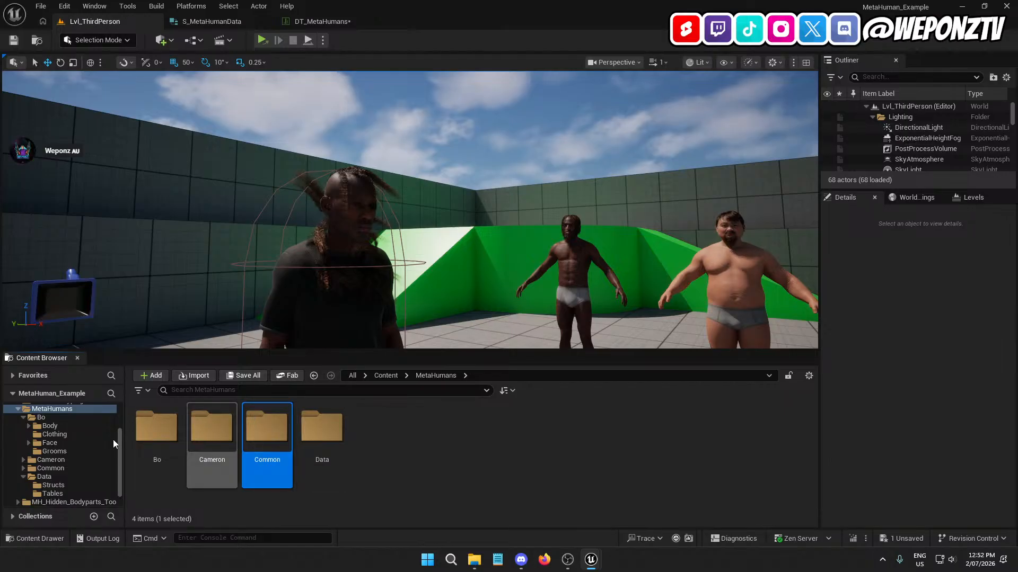
{"action": "left_click", "coordinate": [148, 434]}
{"action": "double_click", "coordinate": [148, 434]}
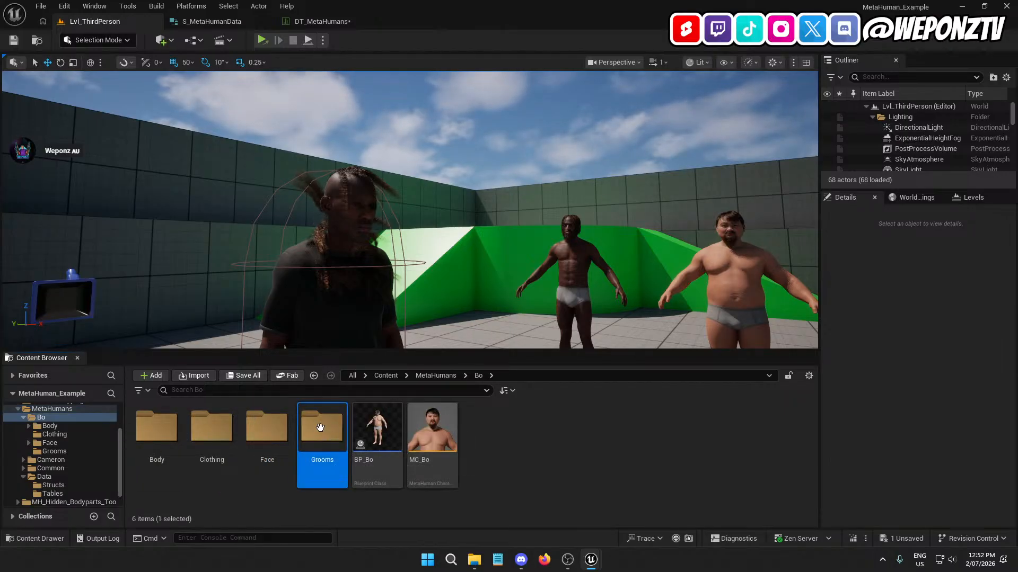
{"action": "double_click", "coordinate": [324, 426]}
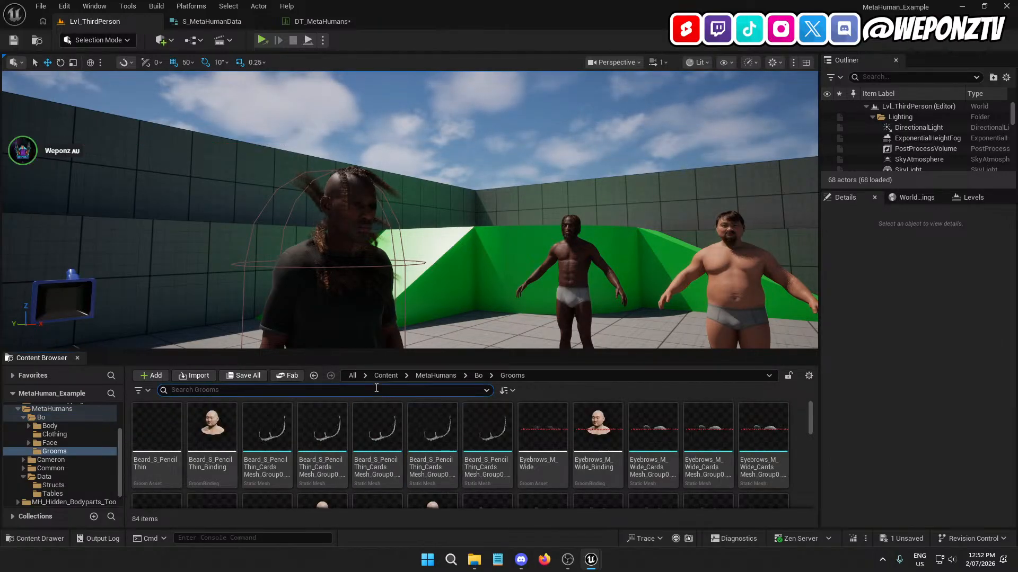
{"action": "type", "text": "bind"}
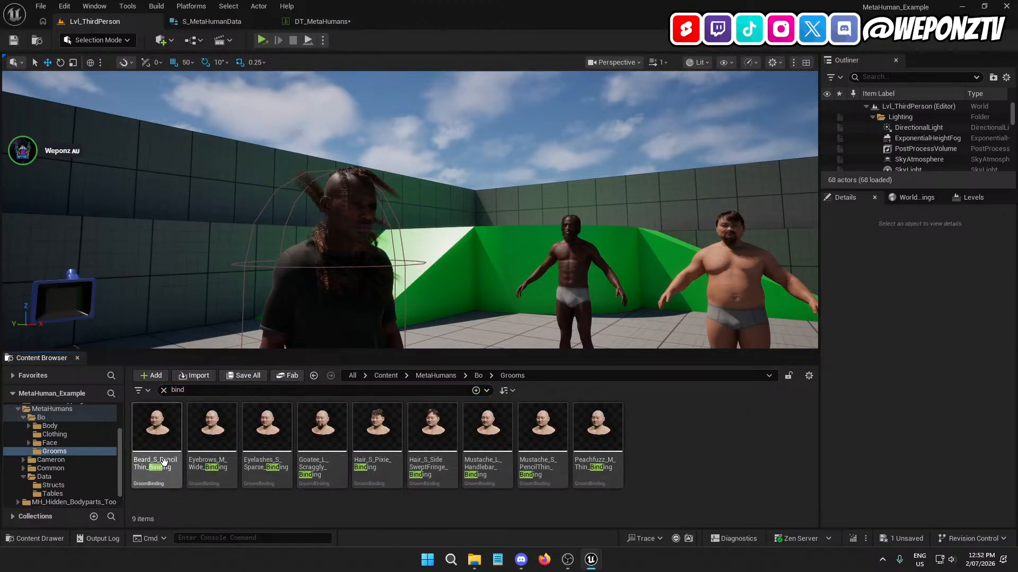
- In DT_MetaHumans, assign Beard_S_PencilThin from Bo's Grooms folder as the GroomAsset of BeardData index 0 in the Bo row
{"action": "left_click", "coordinate": [319, 24]}
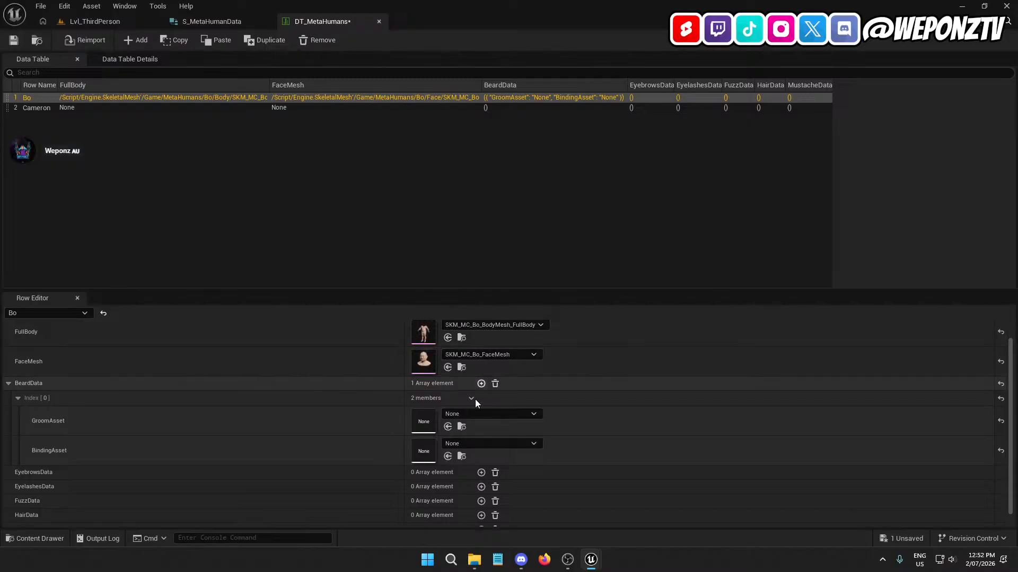
{"action": "left_click", "coordinate": [472, 412]}
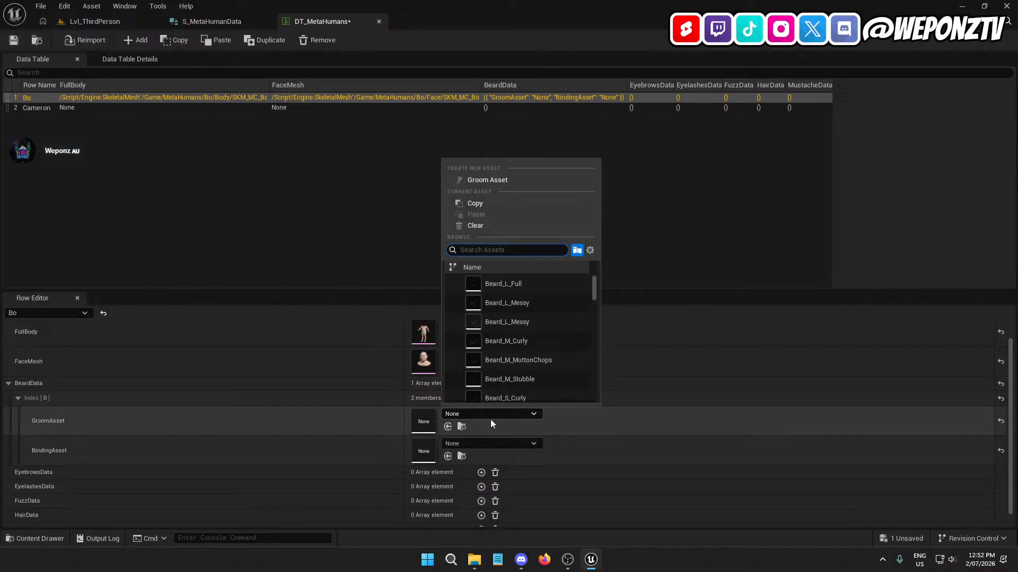
{"action": "type", "text": "pencil thi"}
{"action": "mouse_move", "coordinate": [527, 298]}
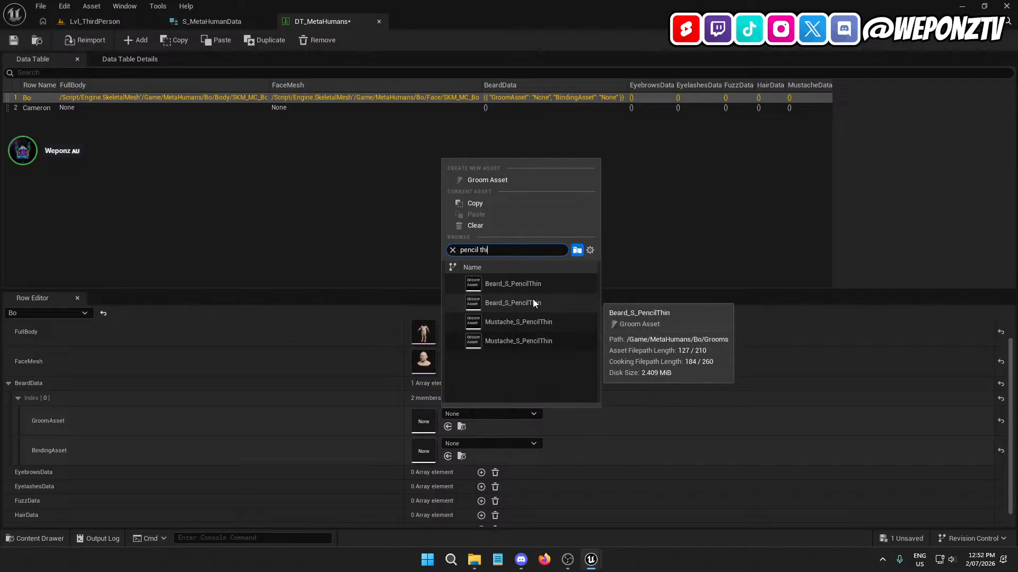
{"action": "left_click", "coordinate": [533, 301]}
- Assign Bo's Beard_S_PencilThin_Binding as the BindingAsset of BeardData index 0
{"action": "left_click", "coordinate": [478, 444]}
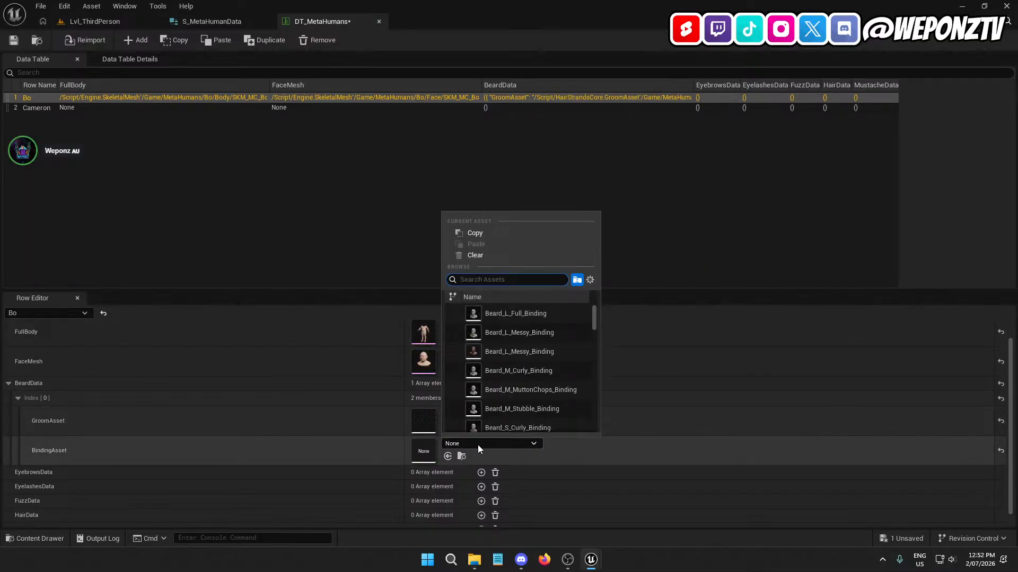
{"action": "type", "text": "pencil"}
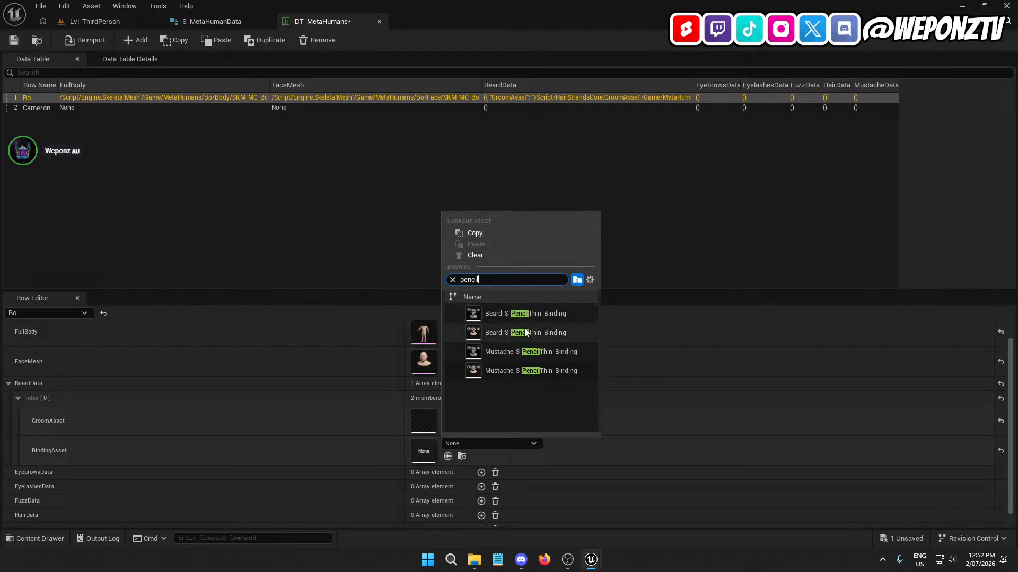
{"action": "mouse_move", "coordinate": [529, 332]}
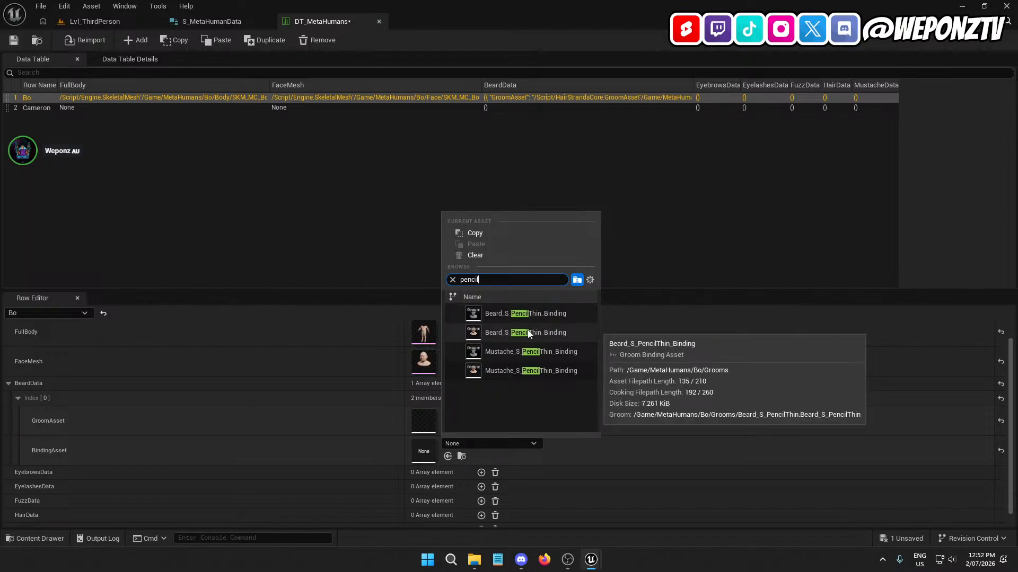
{"action": "left_click", "coordinate": [528, 333]}
- Add a second BeardData element to the Bo row and set its GroomAsset to Goatee_L_Scraggly from Bo's Grooms folder
{"action": "scroll", "coordinate": [336, 451], "scroll_direction": "down", "scroll_amount": 1}
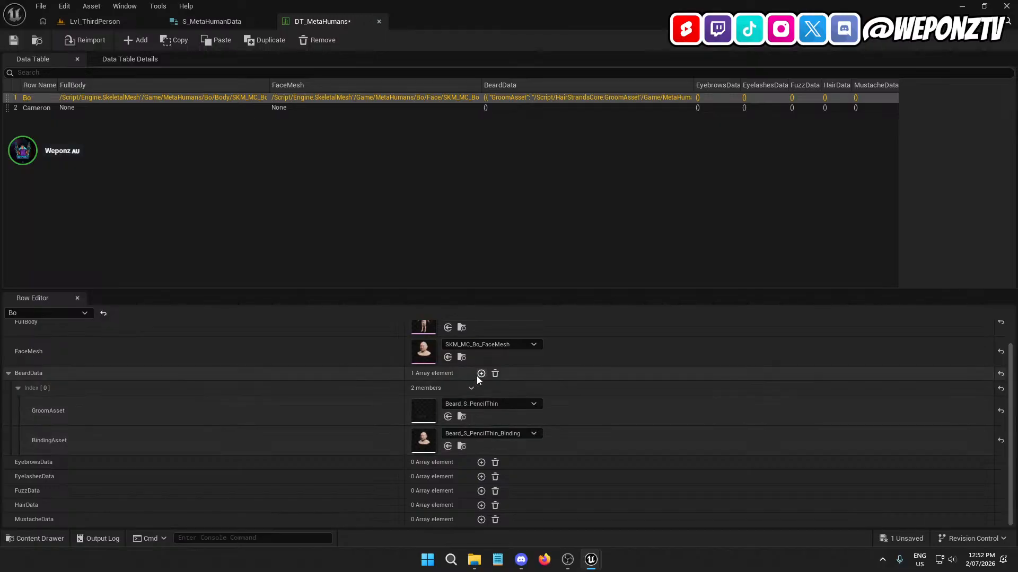
{"action": "left_click", "coordinate": [481, 373]}
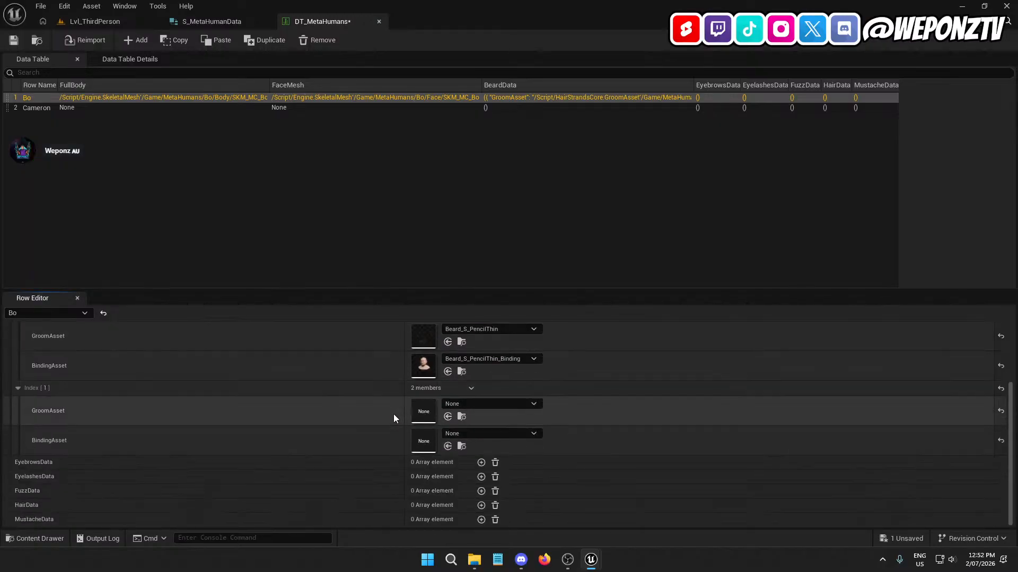
{"action": "left_click", "coordinate": [114, 22]}
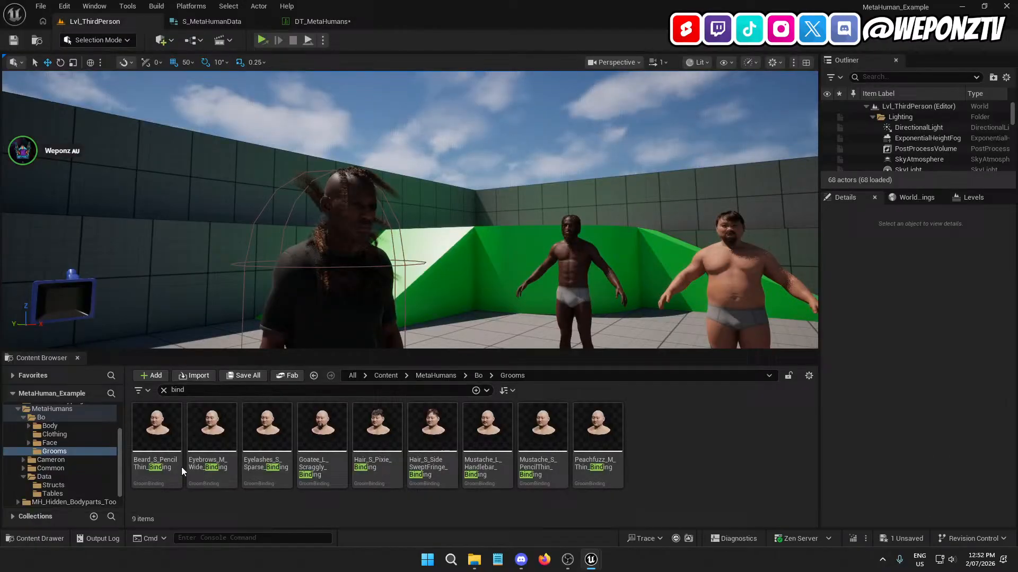
{"action": "left_click", "coordinate": [346, 20]}
{"action": "left_click", "coordinate": [481, 401]}
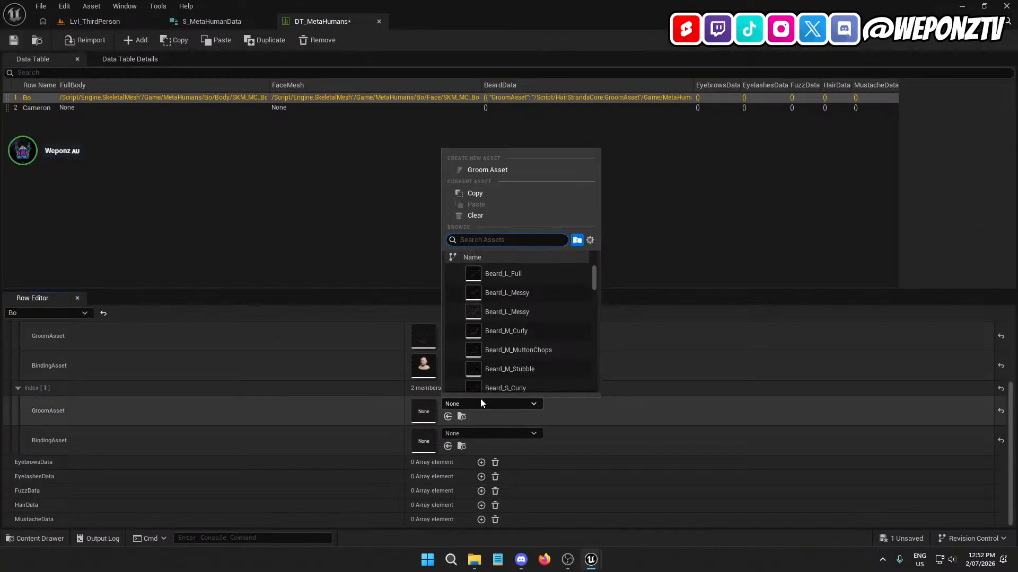
{"action": "type", "text": "goat"}
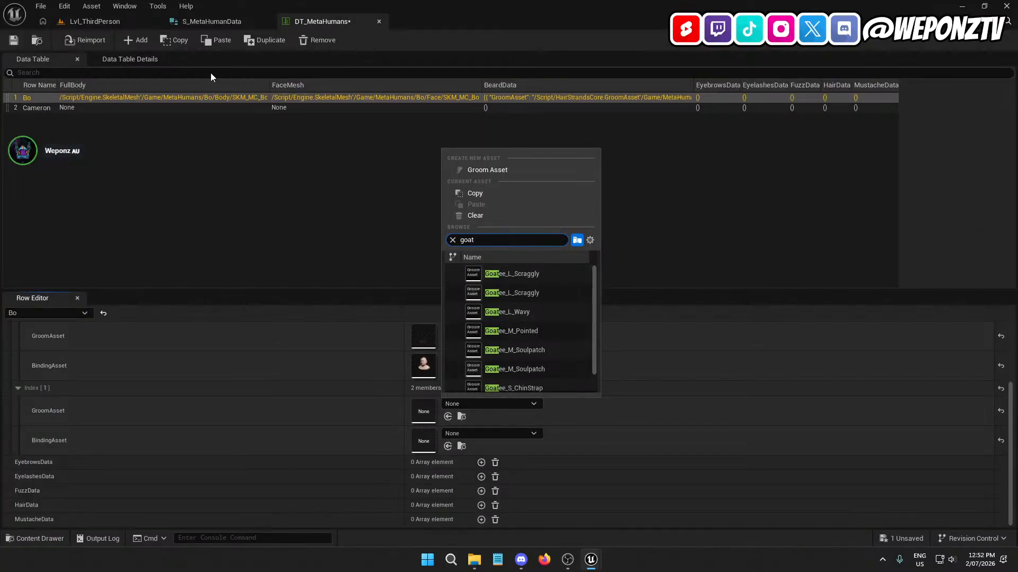
{"action": "left_click", "coordinate": [124, 23]}
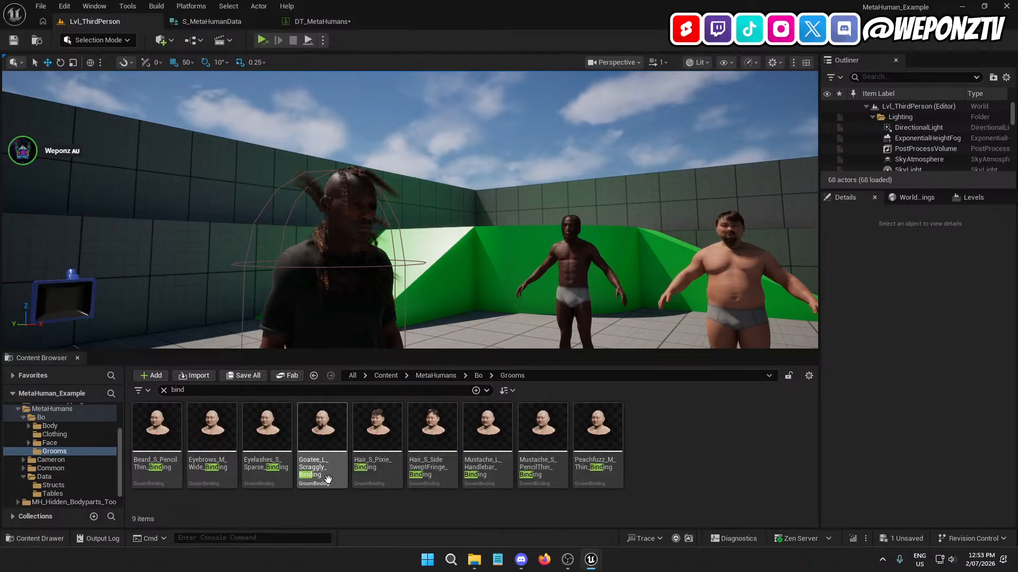
{"action": "left_click", "coordinate": [323, 22]}
{"action": "left_click", "coordinate": [485, 404]}
{"action": "type", "text": "goat"}
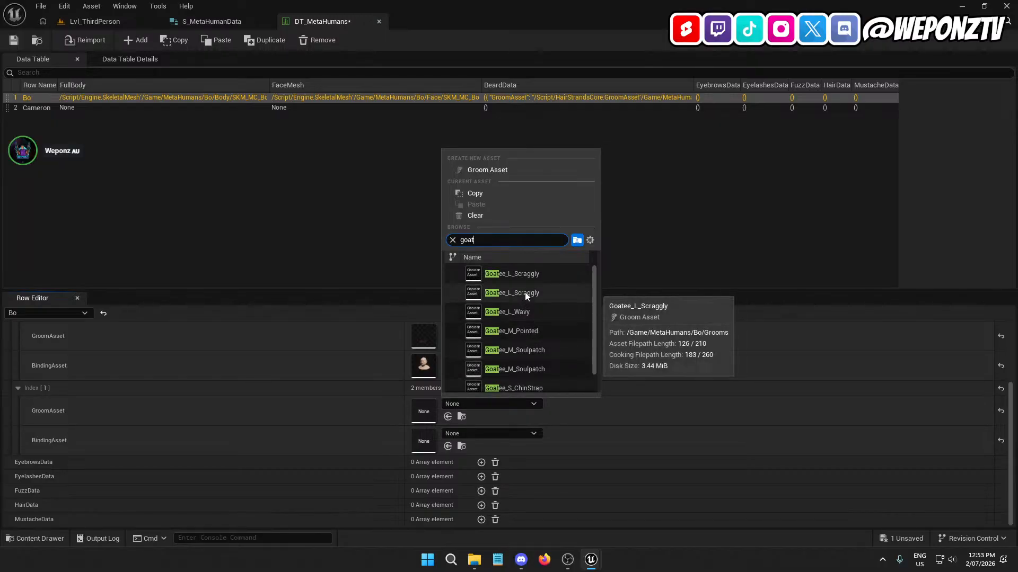
{"action": "left_click", "coordinate": [525, 293]}
- Assign Bo's Goatee_L_Scraggly_Binding as the BindingAsset of BeardData index 1
{"action": "left_click", "coordinate": [485, 434]}
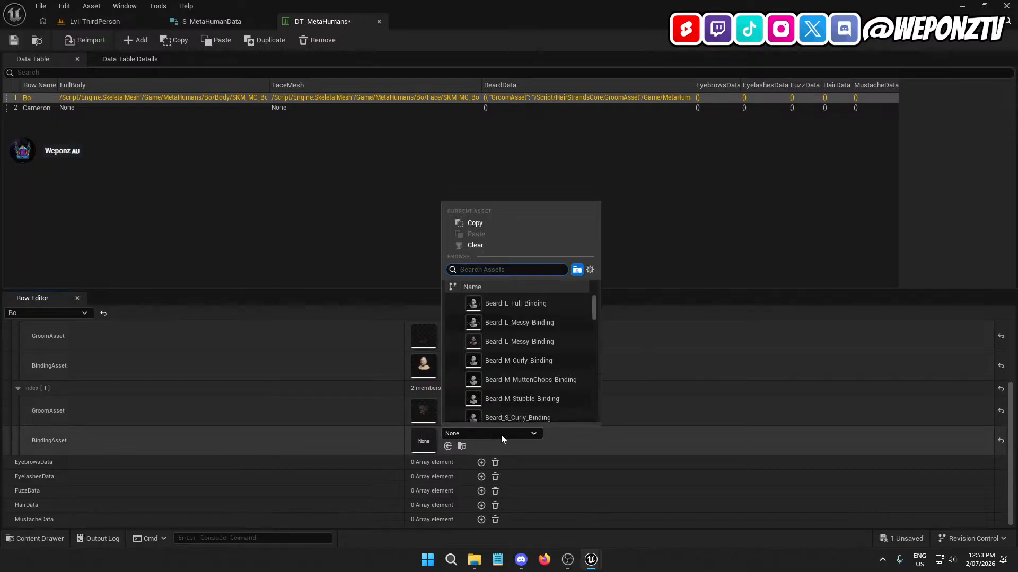
{"action": "type", "text": "goate"}
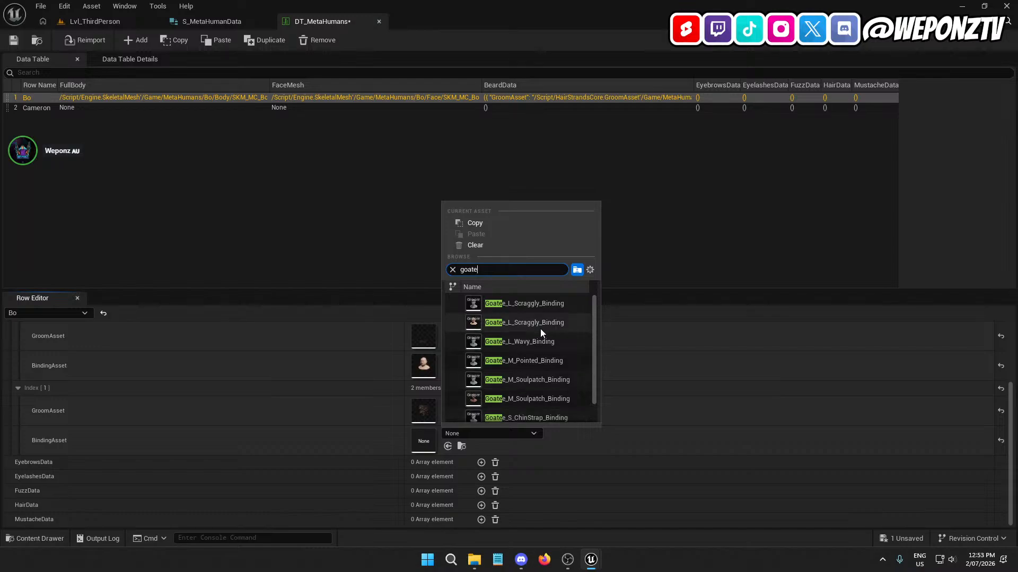
{"action": "left_click", "coordinate": [540, 329]}
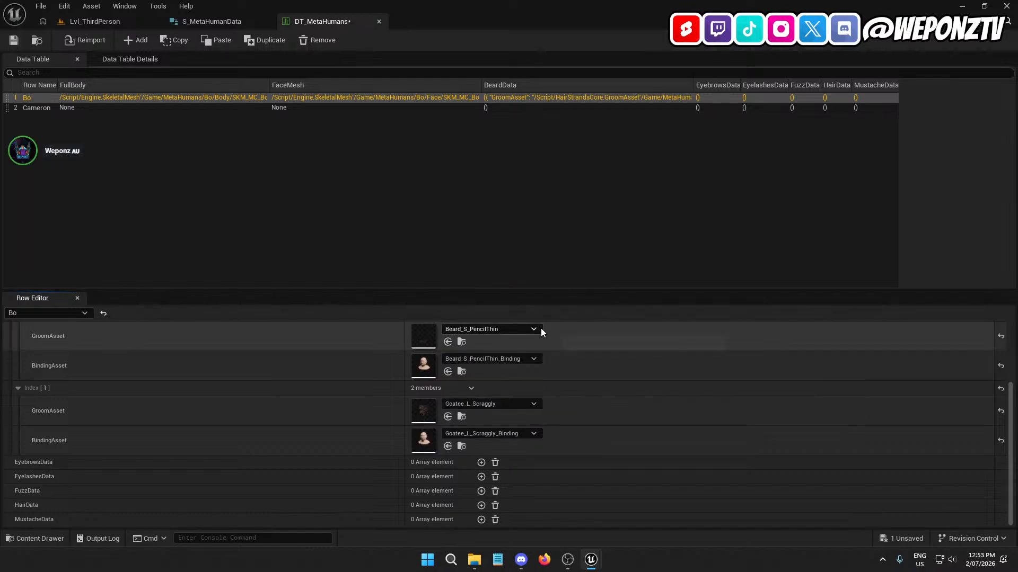
- Add one EyebrowsData element to the Bo row and set its GroomAsset to Bo's Eyebrows_M_Wide
{"action": "left_click", "coordinate": [481, 462]}
{"action": "scroll", "coordinate": [348, 459], "scroll_direction": "down", "scroll_amount": 1}
{"action": "scroll", "coordinate": [347, 463], "scroll_direction": "down", "scroll_amount": 2}
{"action": "left_click", "coordinate": [472, 419]}
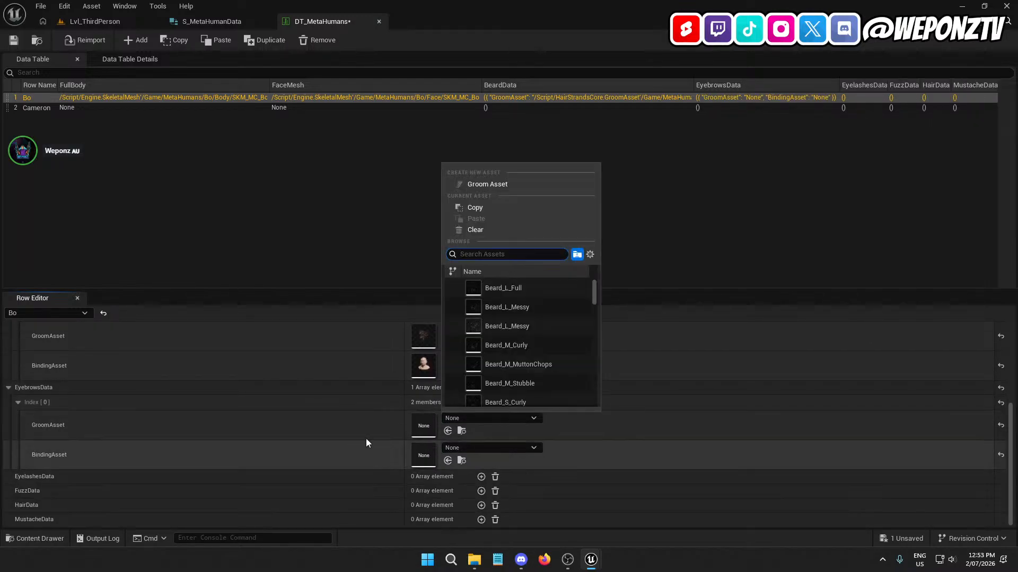
{"action": "left_click", "coordinate": [106, 22]}
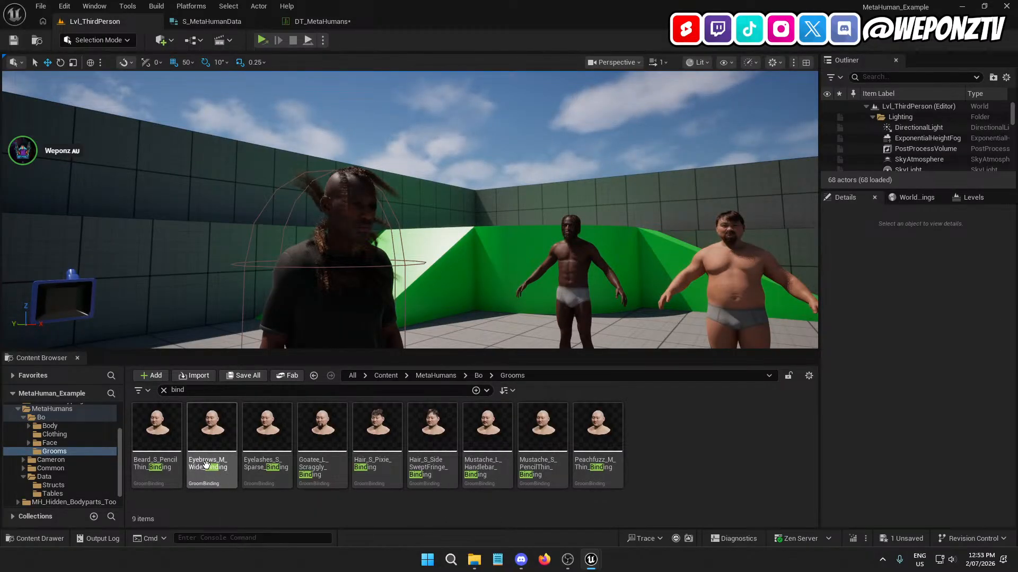
{"action": "left_click", "coordinate": [340, 22]}
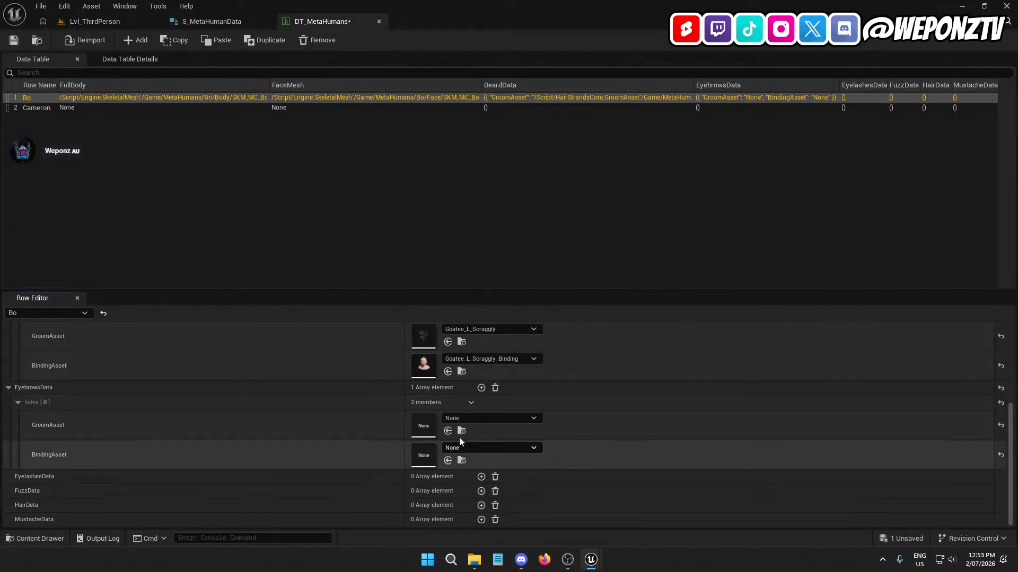
{"action": "left_click", "coordinate": [466, 419]}
{"action": "type", "text": "bo eye"}
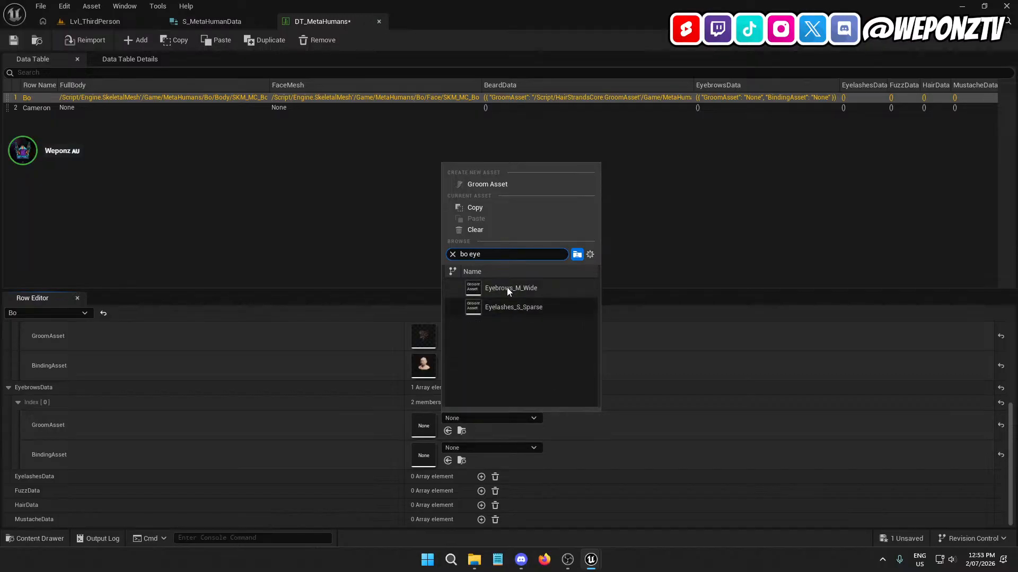
{"action": "left_click", "coordinate": [507, 287]}
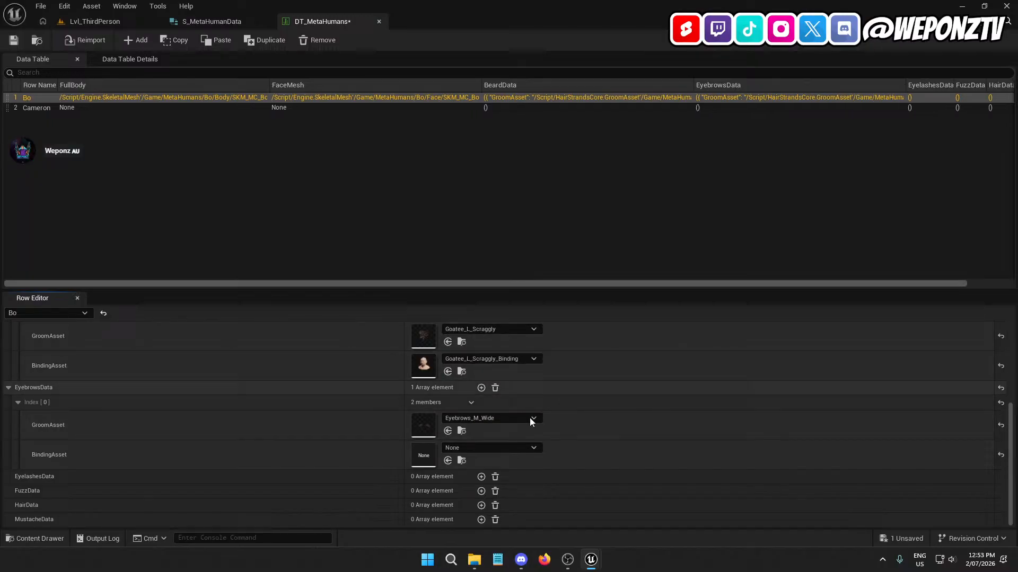
- Assign Bo's Eyebrows_M_Wide_Binding as the BindingAsset of EyebrowsData index 0
{"action": "left_click", "coordinate": [491, 449]}
{"action": "type", "text": "bo eye"}
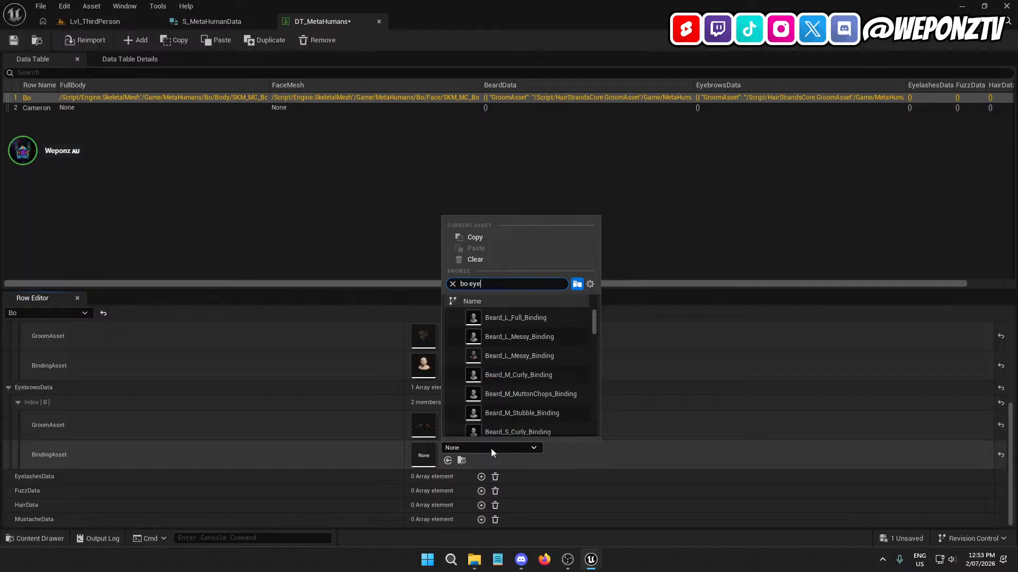
{"action": "type", "text": "b"}
{"action": "left_click", "coordinate": [527, 318]}
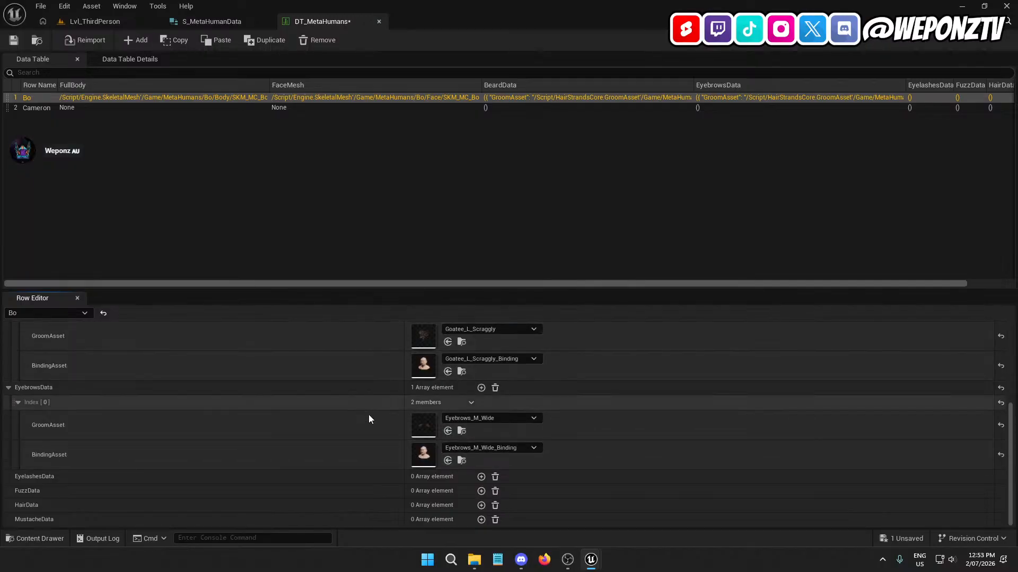
- Add one EyelashesData element to the Bo row and set its GroomAsset to Bo's Eyelashes_S_Sparse
{"action": "left_click", "coordinate": [482, 476]}
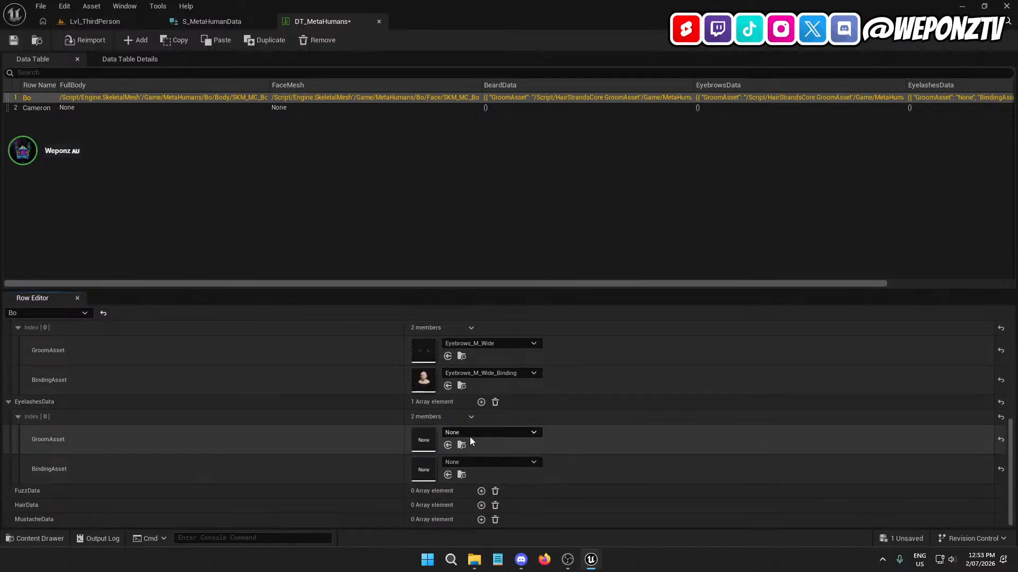
{"action": "left_click", "coordinate": [470, 437]}
{"action": "type", "text": "bo eyel"}
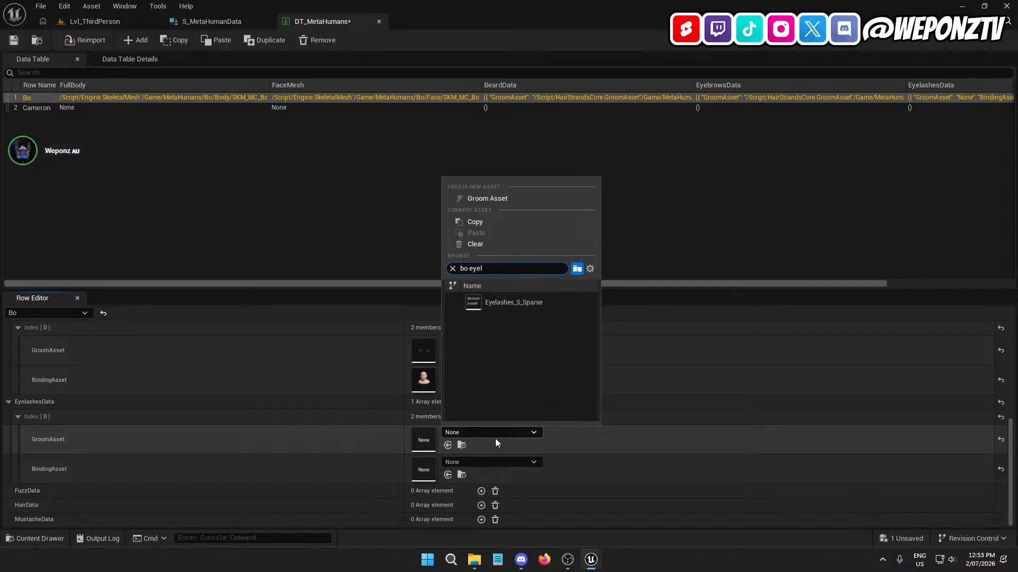
{"action": "left_click", "coordinate": [517, 301]}
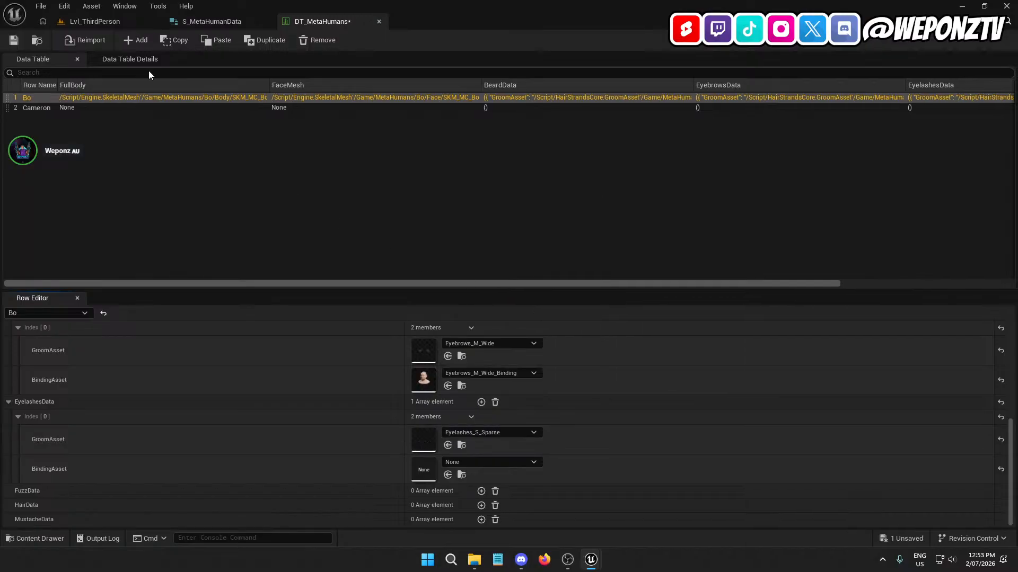
- Assign Bo's Eyelashes_S_Sparse_Binding as the BindingAsset of EyelashesData index 0
{"action": "left_click", "coordinate": [85, 21]}
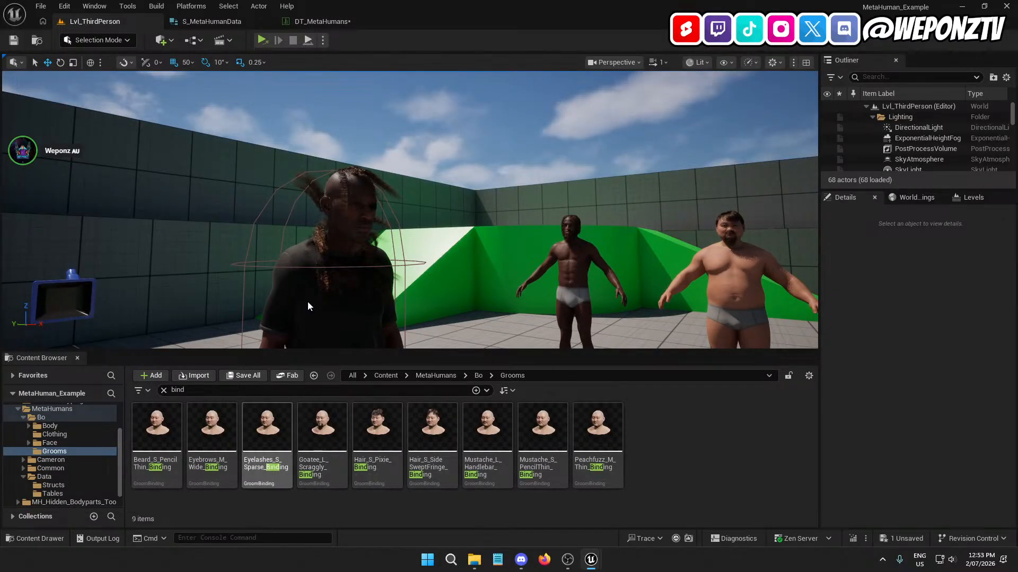
{"action": "left_click", "coordinate": [335, 22]}
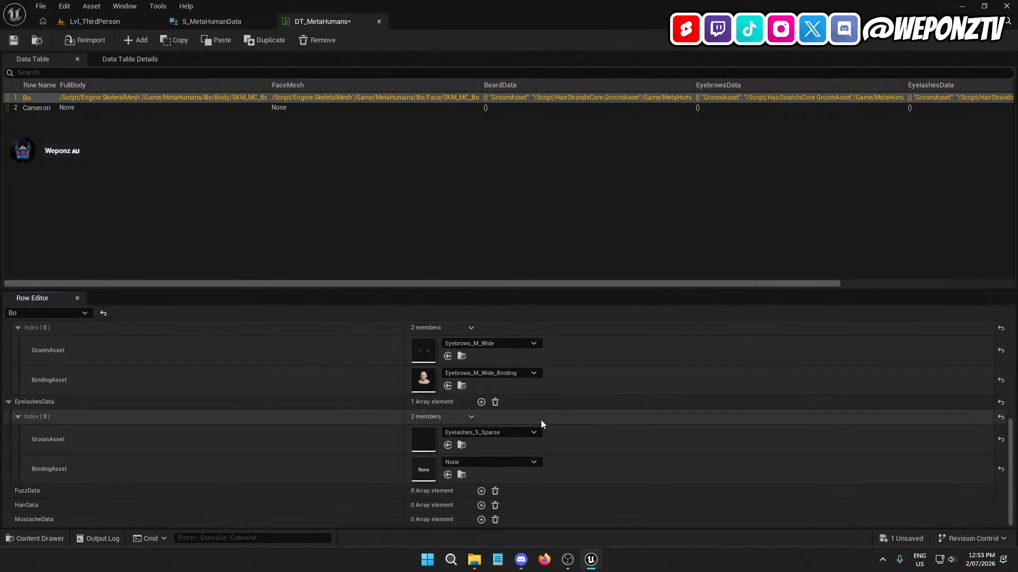
{"action": "left_click", "coordinate": [472, 463]}
{"action": "type", "text": "eyela"}
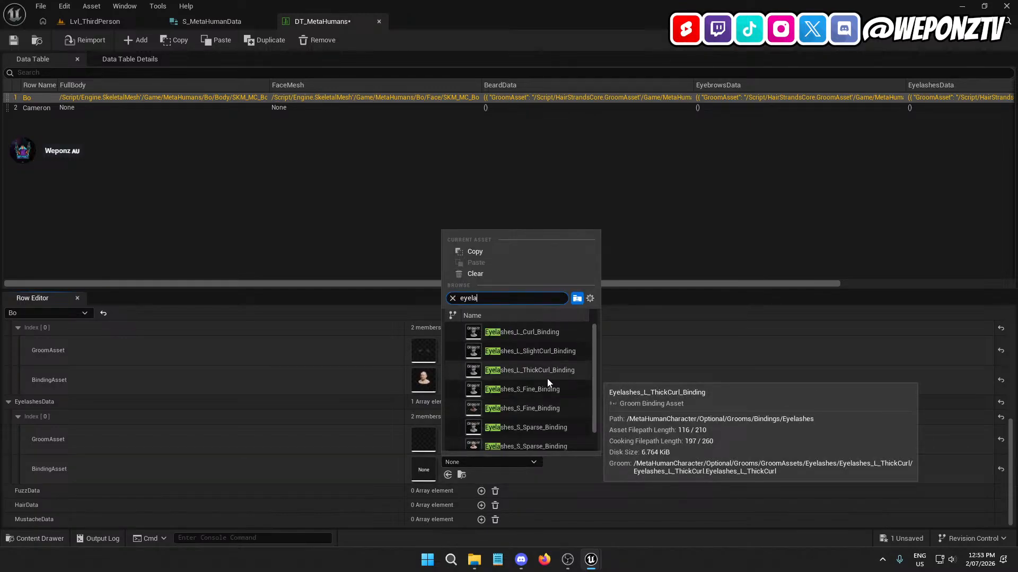
{"action": "scroll", "coordinate": [554, 378], "scroll_direction": "down", "scroll_amount": 1}
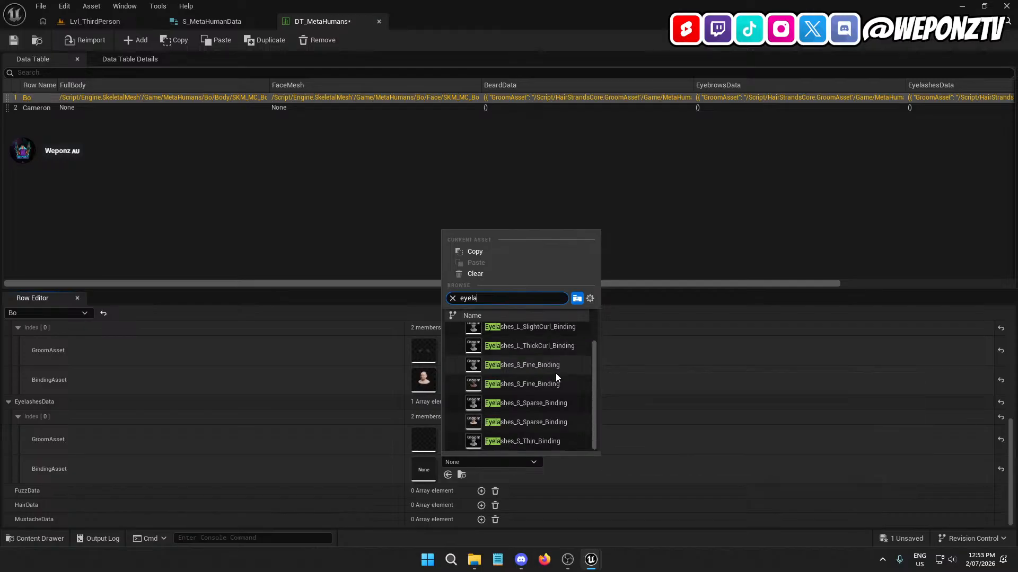
{"action": "left_click", "coordinate": [539, 420]}
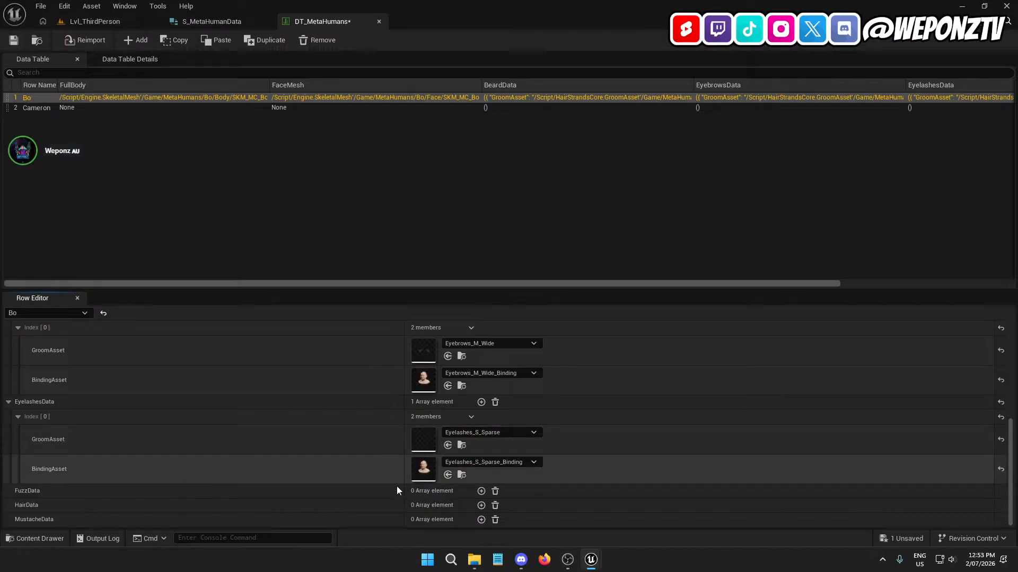
- Add one FuzzData element to the Bo row and set its GroomAsset to Bo's Peachfuzz_M_Thin
{"action": "left_click", "coordinate": [481, 491]}
{"action": "scroll", "coordinate": [269, 429], "scroll_direction": "down", "scroll_amount": 2}
{"action": "left_click", "coordinate": [474, 448]}
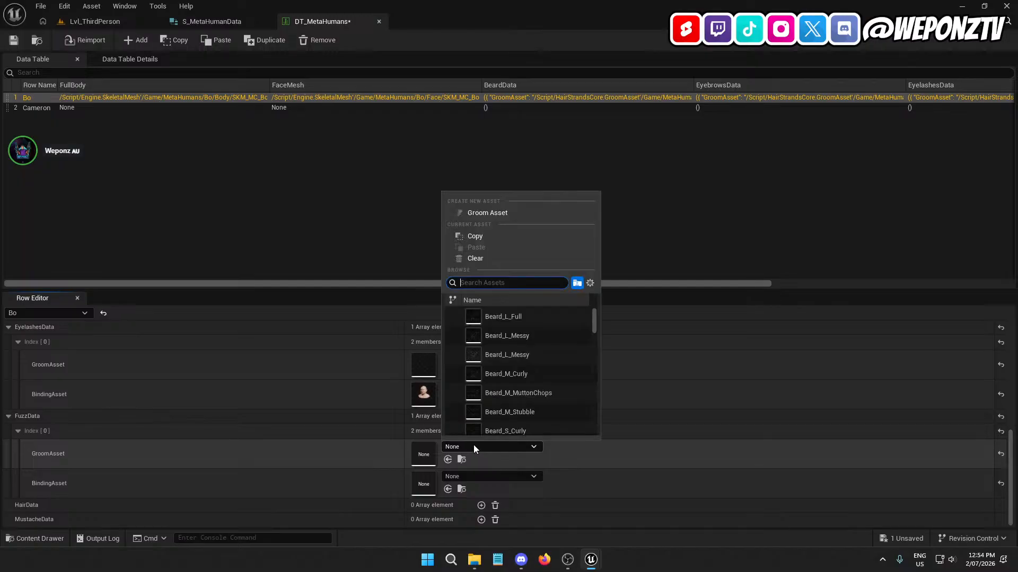
{"action": "left_click", "coordinate": [109, 24]}
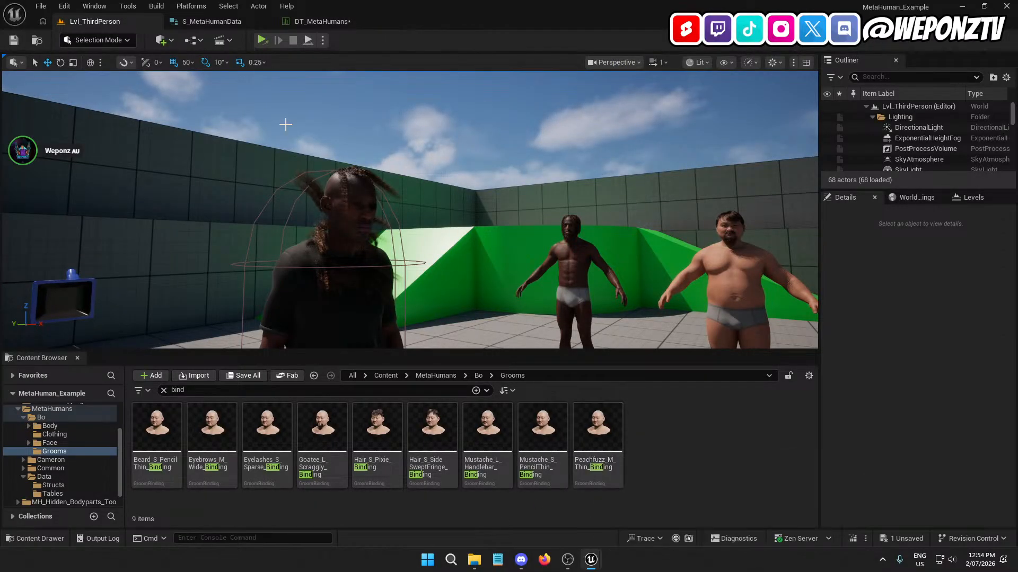
{"action": "left_click", "coordinate": [324, 22]}
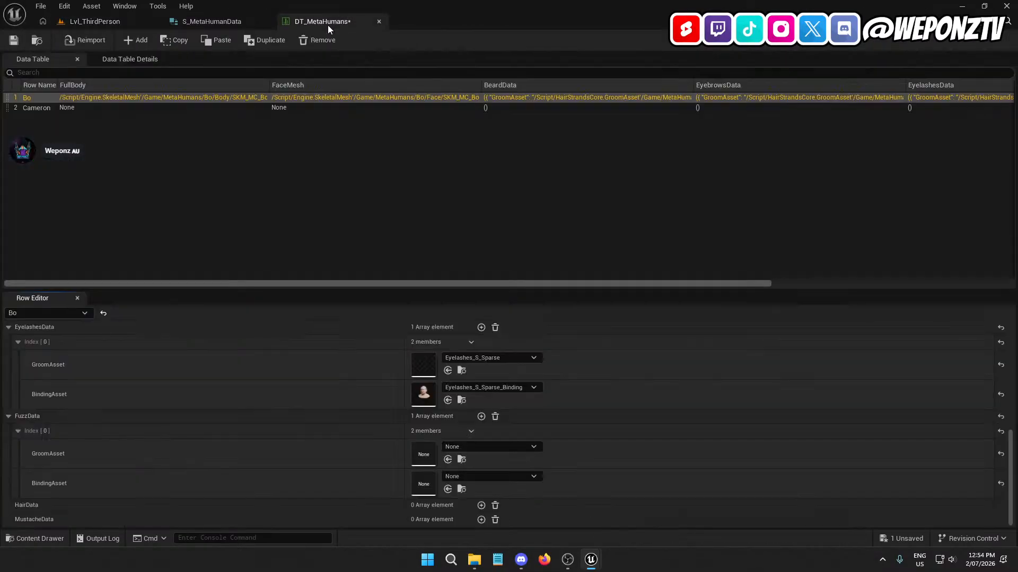
{"action": "left_click", "coordinate": [473, 447]}
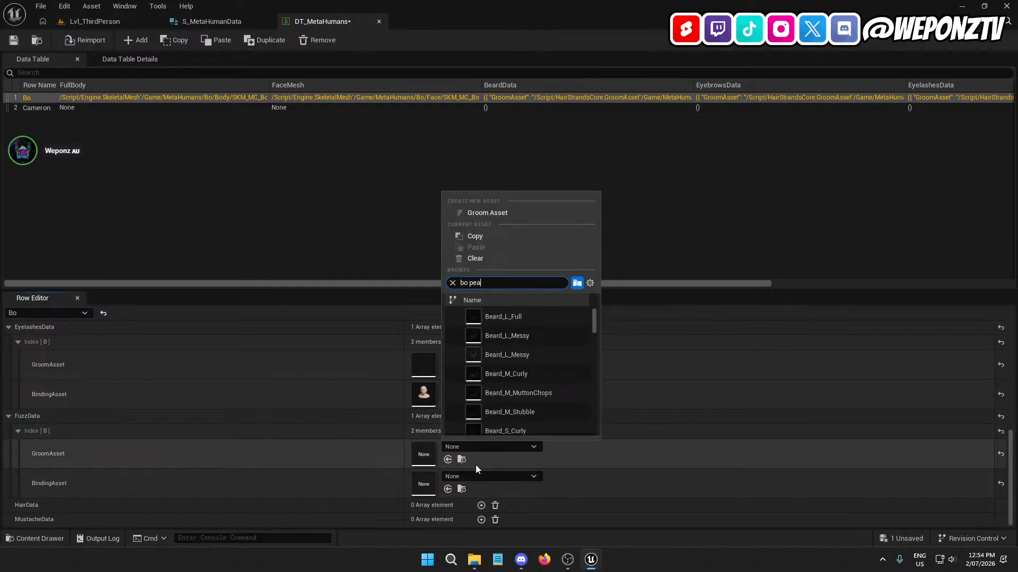
{"action": "type", "text": "ch"}
{"action": "left_click", "coordinate": [534, 313]}
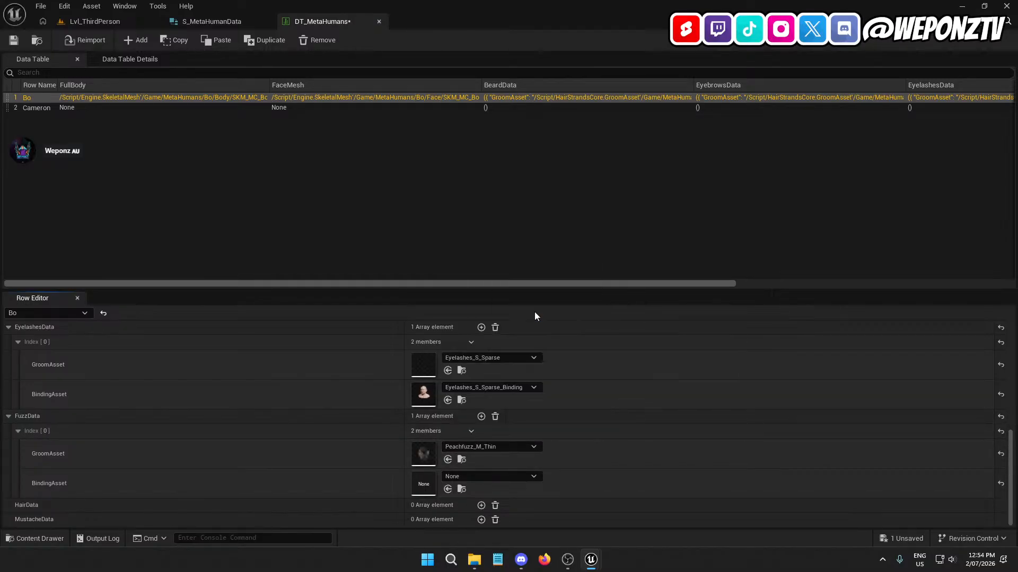
- Assign Bo's Peachfuzz_M_Thin_Binding as the BindingAsset of FuzzData index 0
{"action": "left_click", "coordinate": [486, 476]}
{"action": "type", "text": "b"}
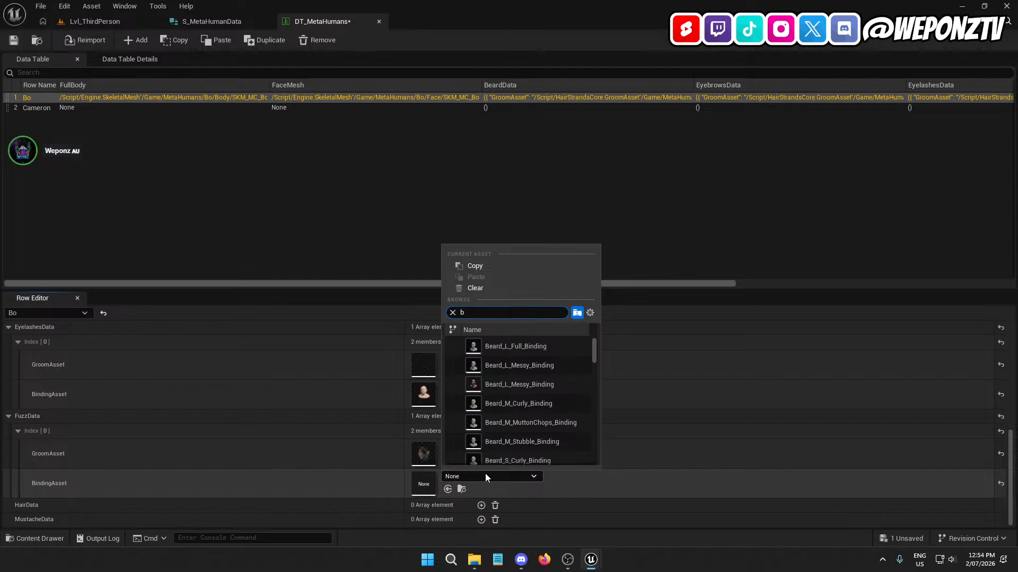
{"action": "type", "text": "o peach"}
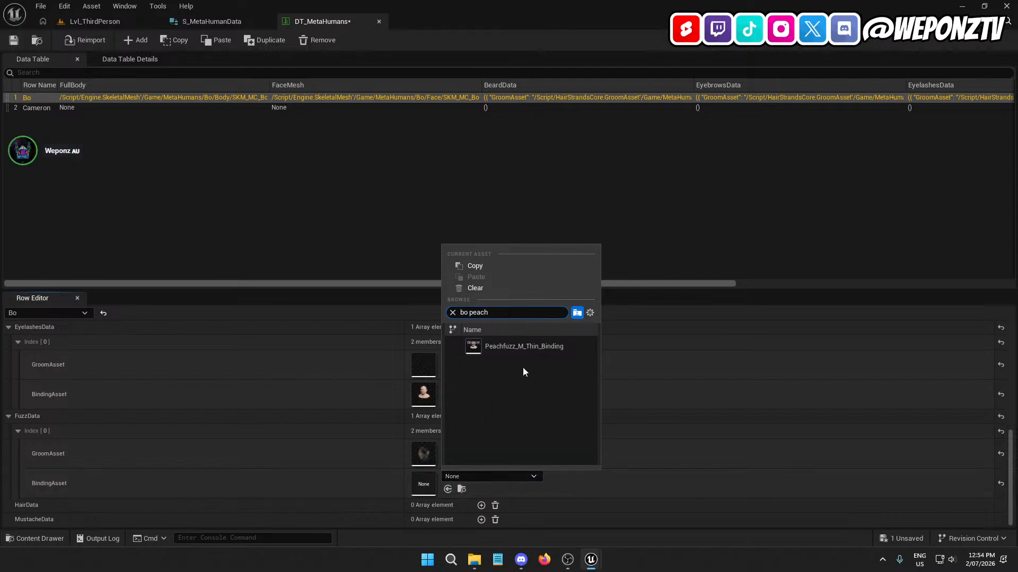
{"action": "left_click", "coordinate": [524, 347]}
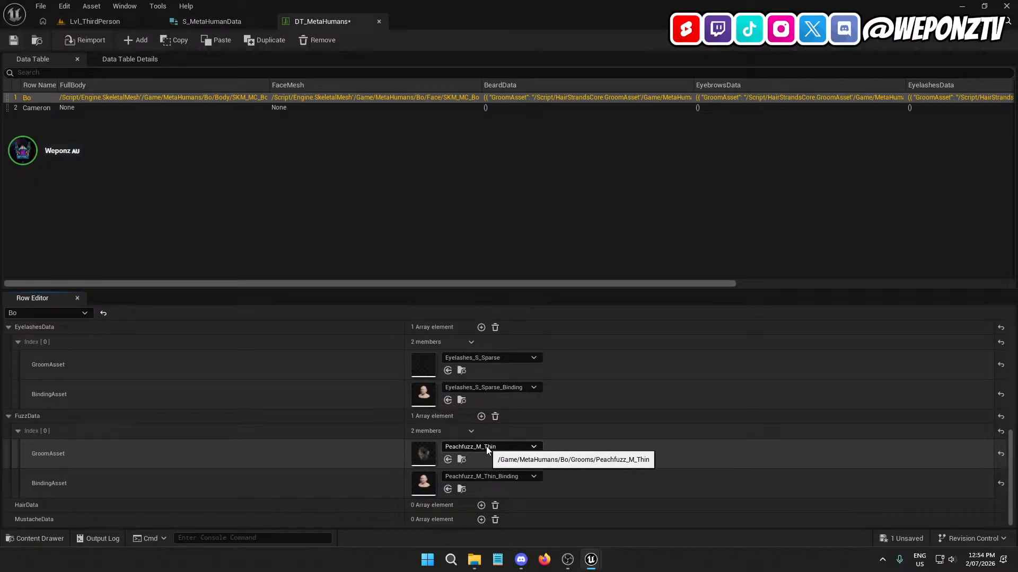
{"action": "scroll", "coordinate": [507, 441], "scroll_direction": "up", "scroll_amount": 5}
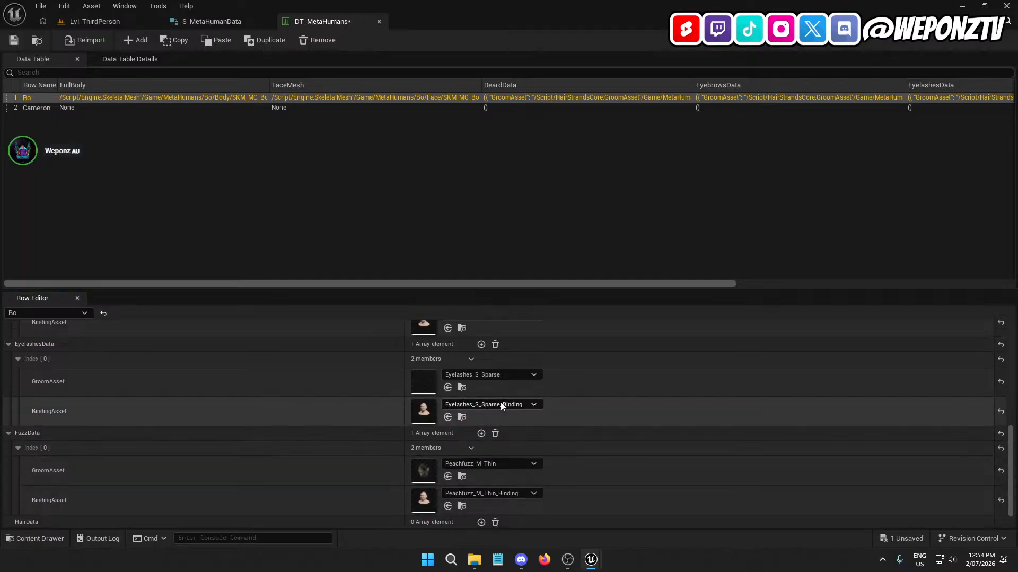
{"action": "scroll", "coordinate": [508, 404], "scroll_direction": "down", "scroll_amount": 5}
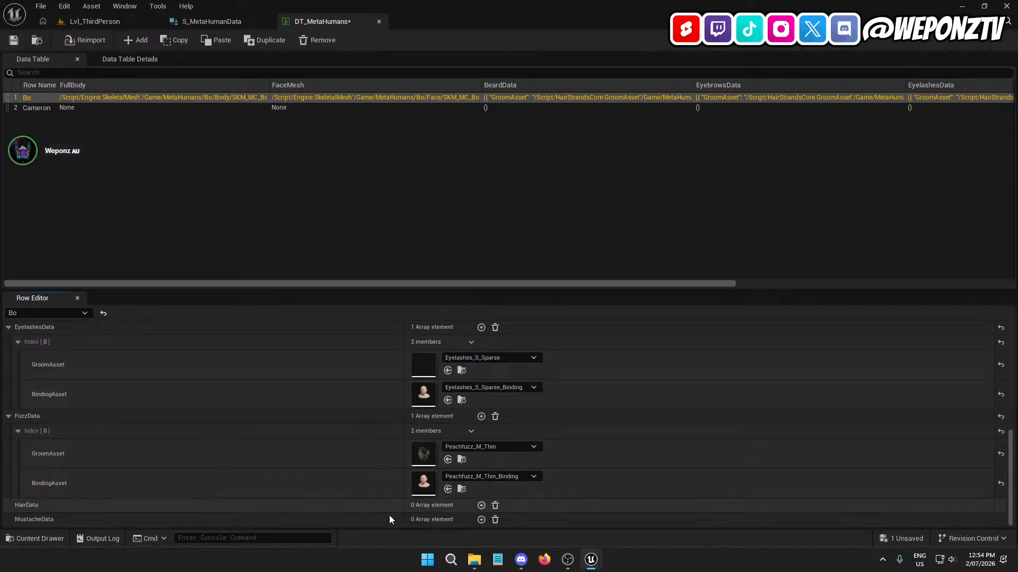
- Add one HairData element to the Bo row and set its GroomAsset to Bo's Hair_S_Pixie
{"action": "left_click", "coordinate": [481, 505]}
{"action": "scroll", "coordinate": [450, 491], "scroll_direction": "down", "scroll_amount": 3}
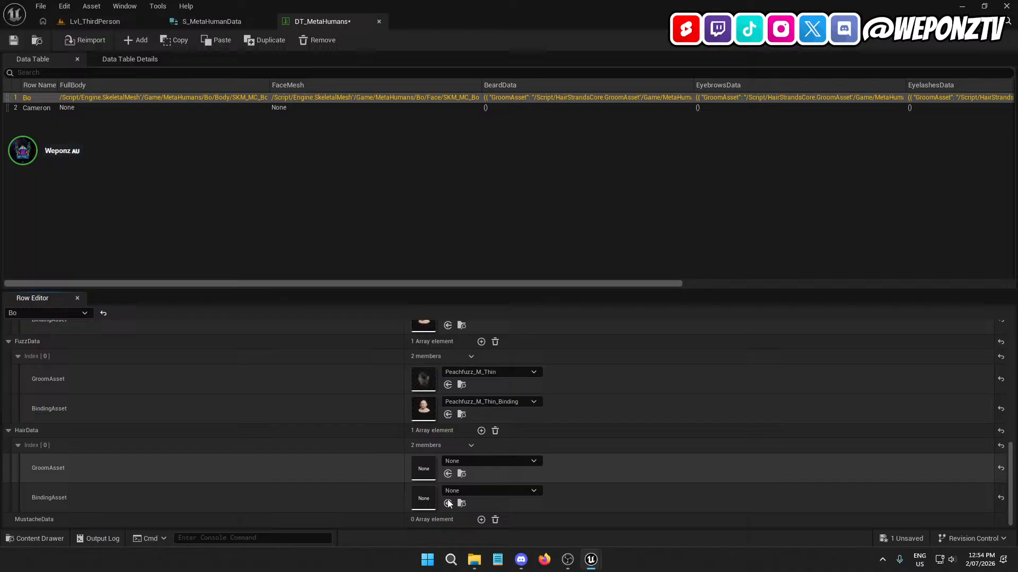
{"action": "left_click", "coordinate": [467, 462]}
{"action": "type", "text": "bo hair"}
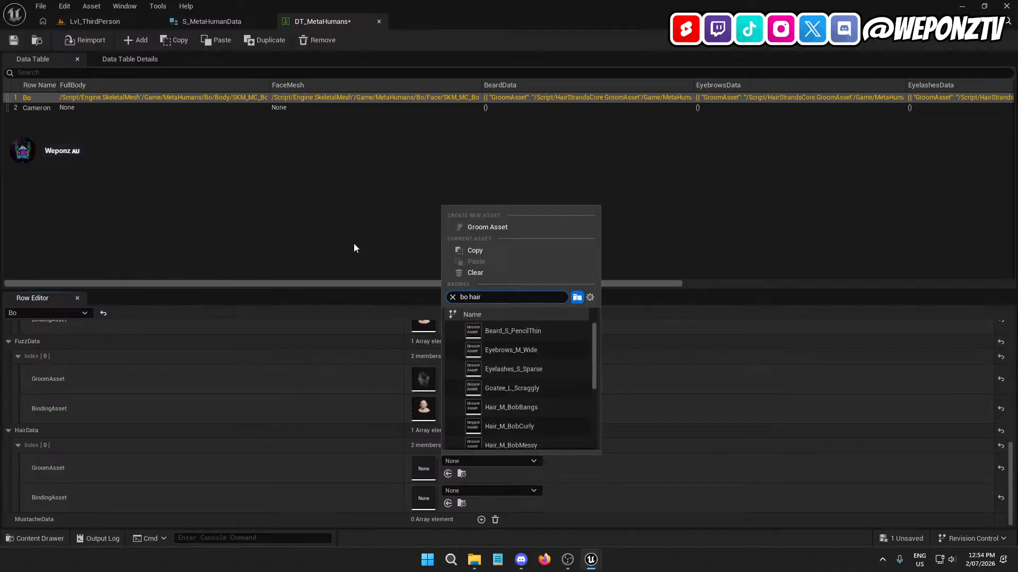
{"action": "left_click", "coordinate": [116, 23]}
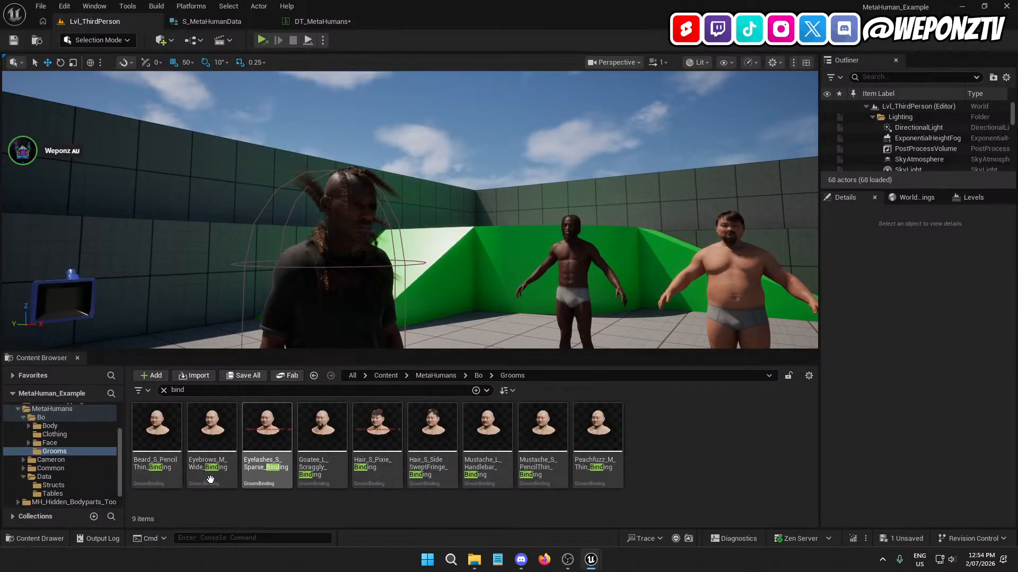
{"action": "left_click", "coordinate": [376, 467]}
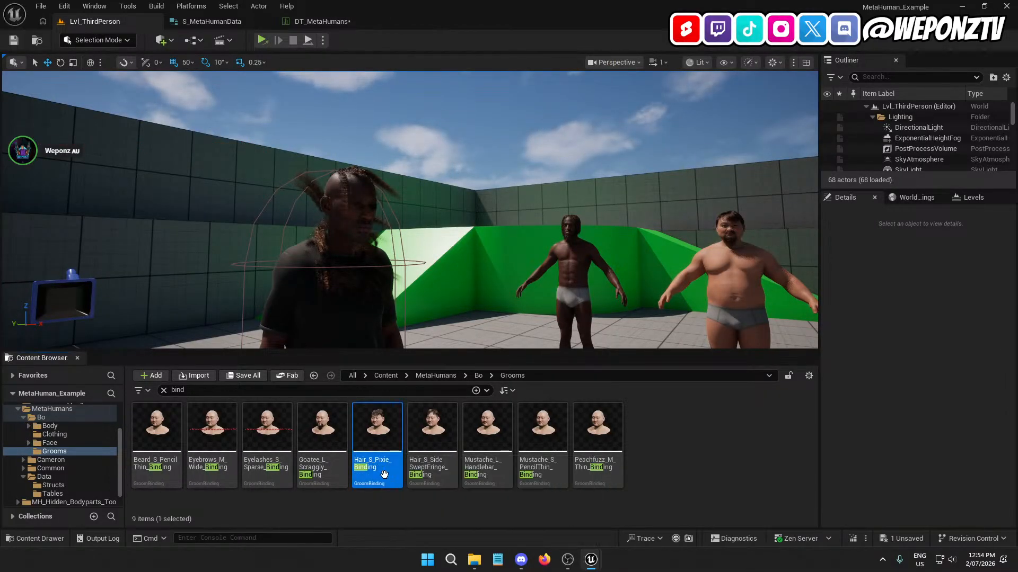
{"action": "left_click", "coordinate": [340, 20]}
{"action": "left_click", "coordinate": [483, 467]}
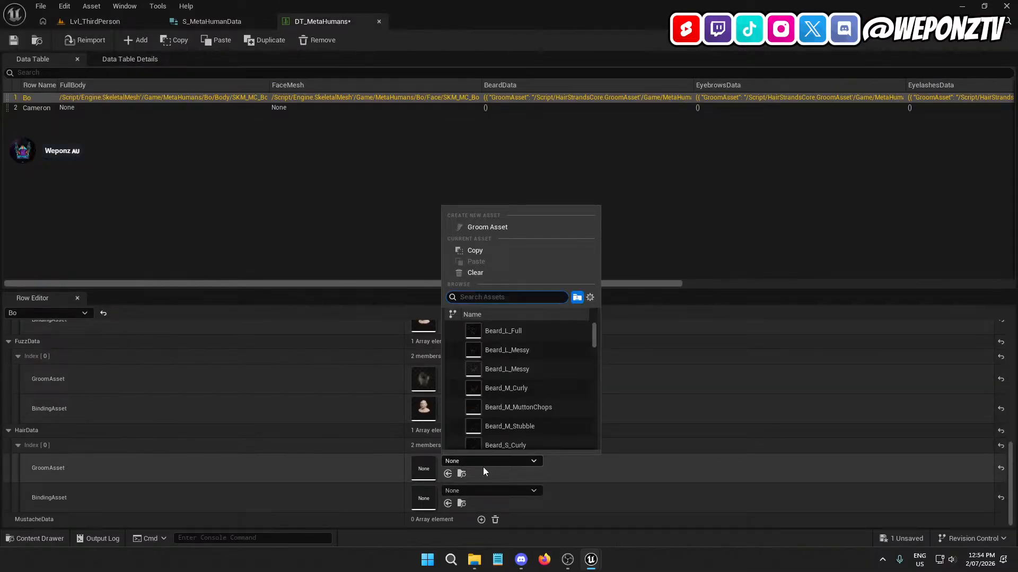
{"action": "type", "text": "bo hair pi"}
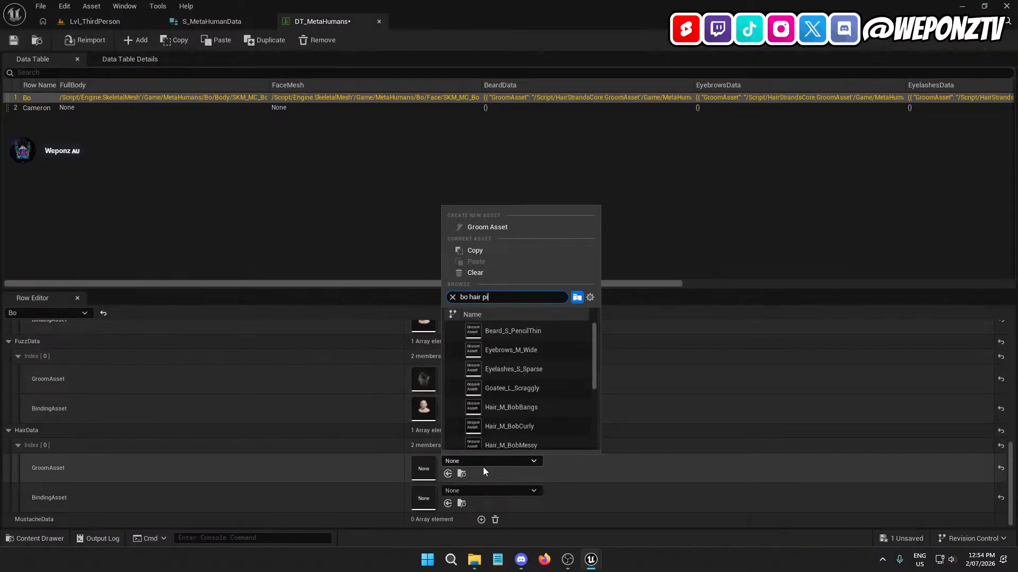
{"action": "left_click", "coordinate": [524, 329]}
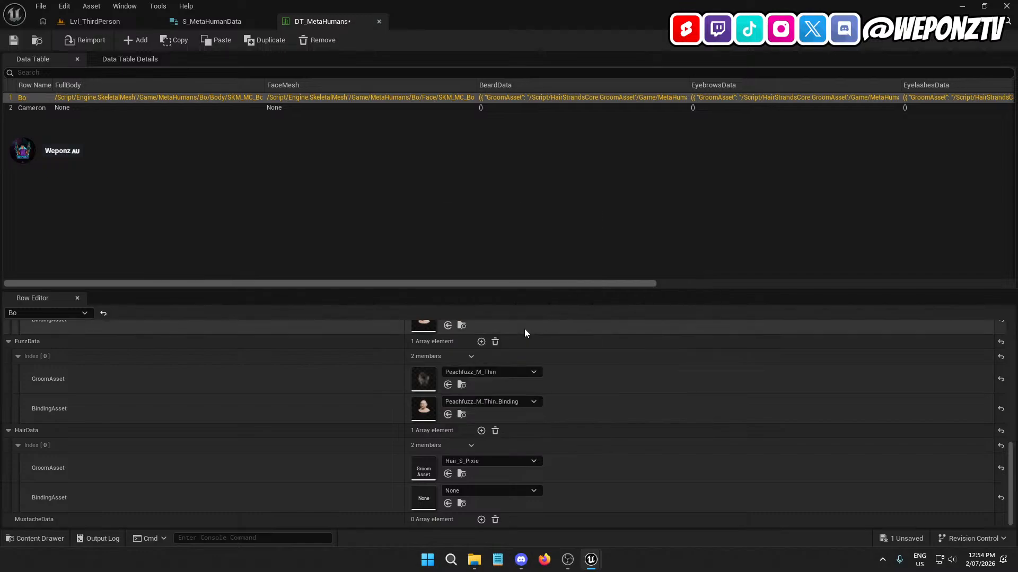
- Assign Bo's Hair_S_Pixie_Binding as the BindingAsset of HairData index 0
{"action": "left_click", "coordinate": [499, 490]}
{"action": "type", "text": "bo"}
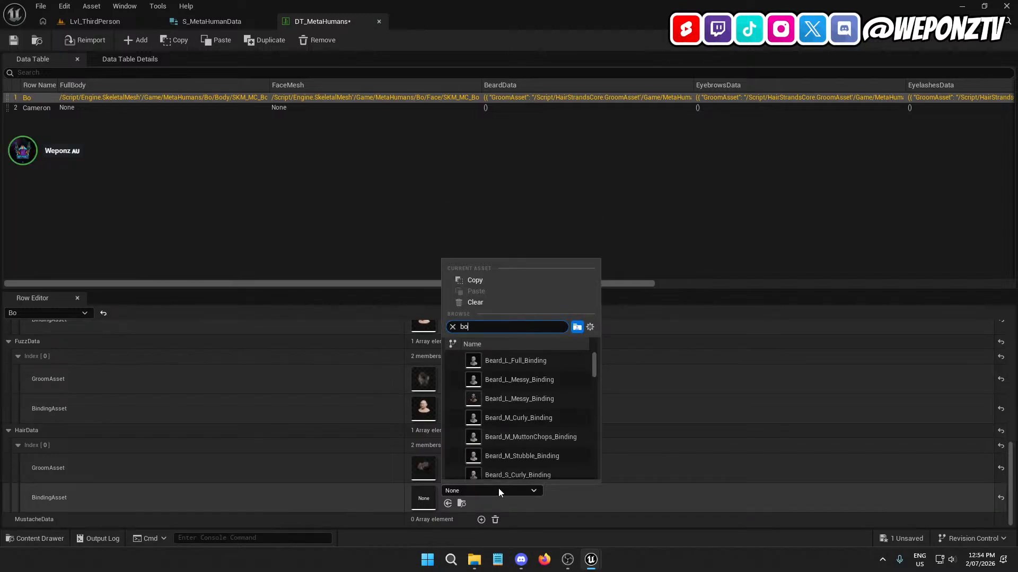
{"action": "type", "text": " hair pi"}
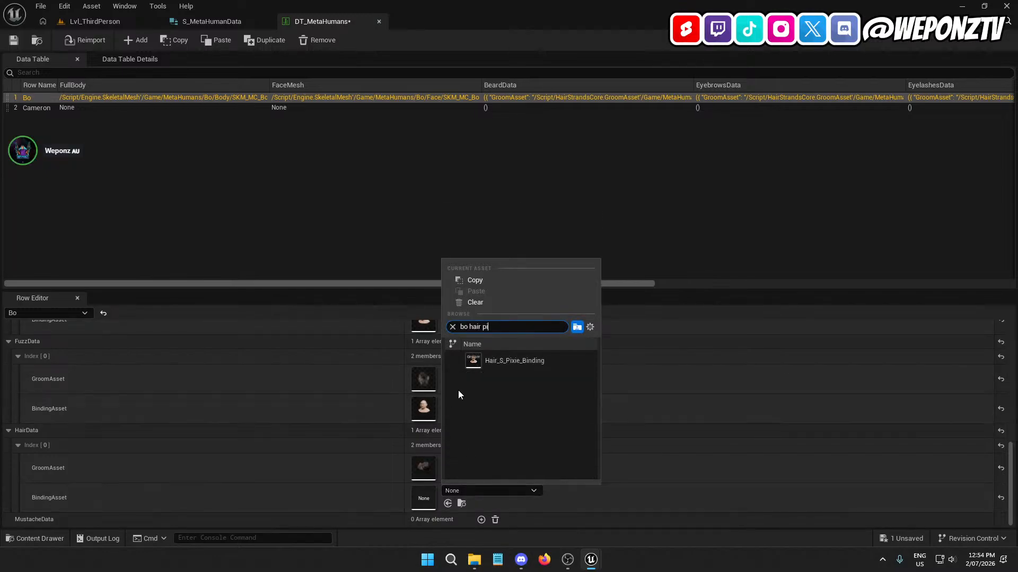
{"action": "left_click", "coordinate": [519, 360]}
- Add a second HairData element to the Bo row and set its GroomAsset to Bo's Hair_S_SideSweptFringe
{"action": "left_click", "coordinate": [481, 431]}
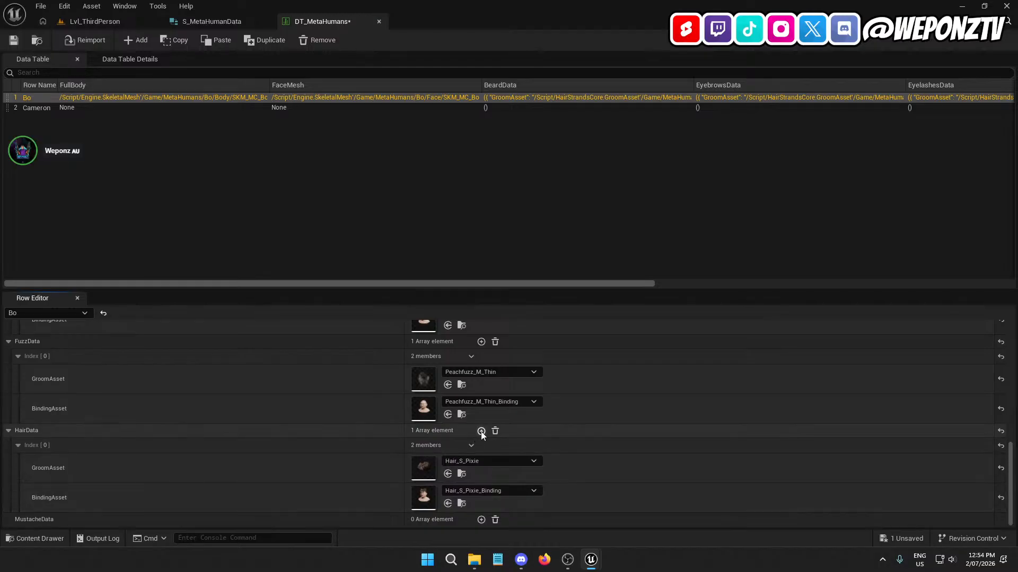
{"action": "scroll", "coordinate": [398, 444], "scroll_direction": "down", "scroll_amount": 2}
{"action": "left_click", "coordinate": [122, 23]}
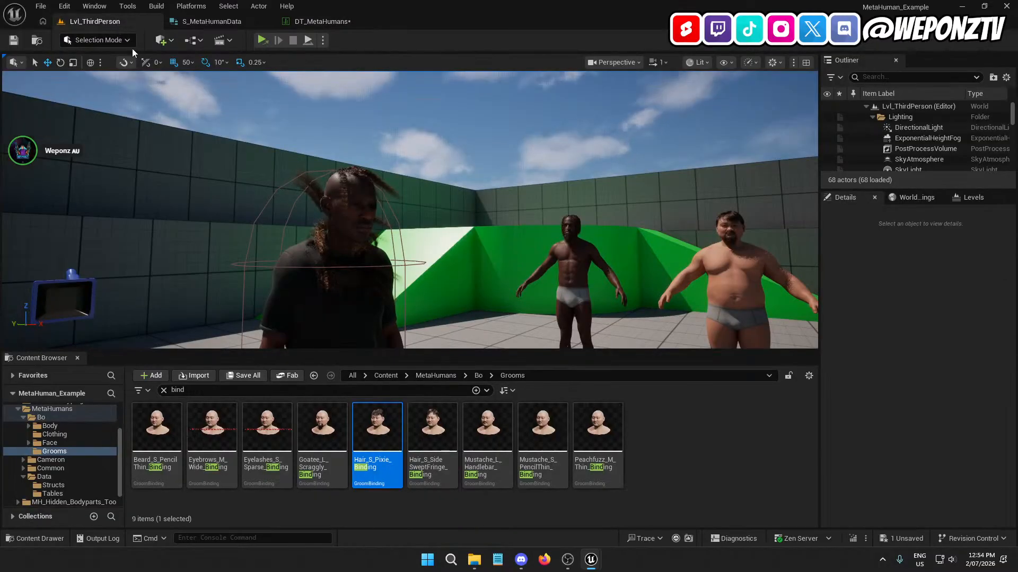
{"action": "left_click", "coordinate": [440, 436]}
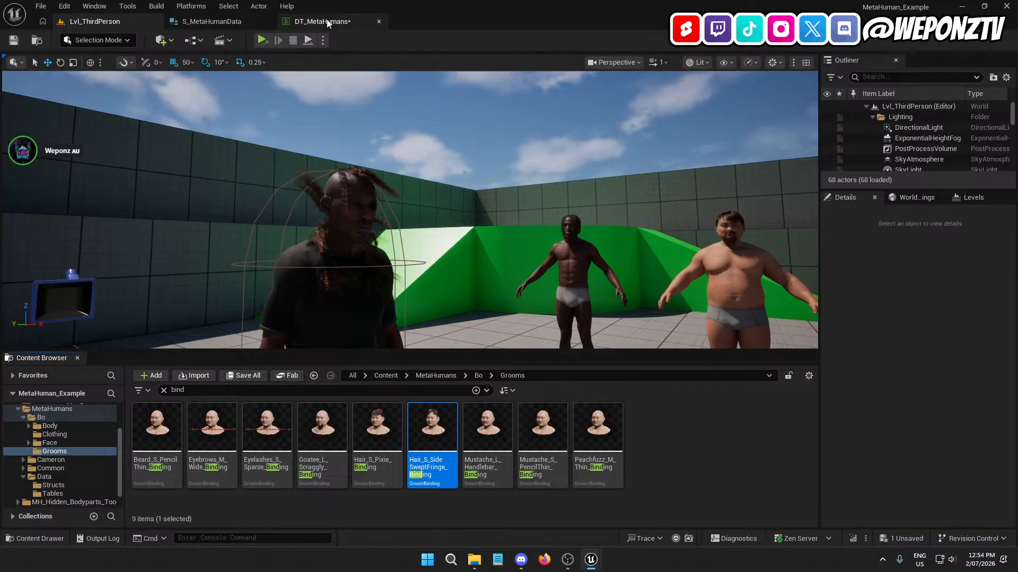
{"action": "left_click", "coordinate": [312, 21]}
{"action": "left_click", "coordinate": [474, 466]}
{"action": "type", "text": "b"}
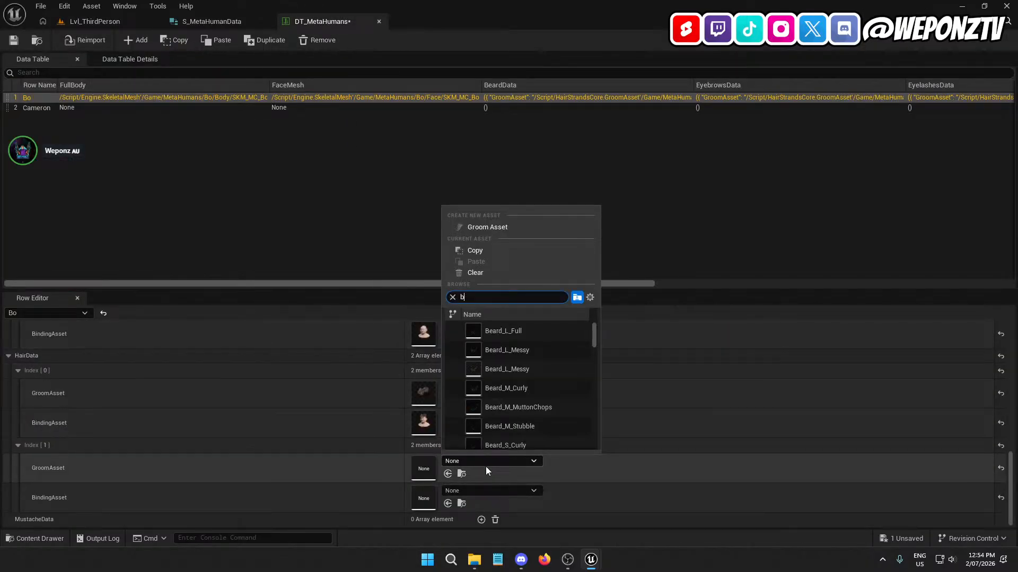
{"action": "type", "text": "o hair swe"}
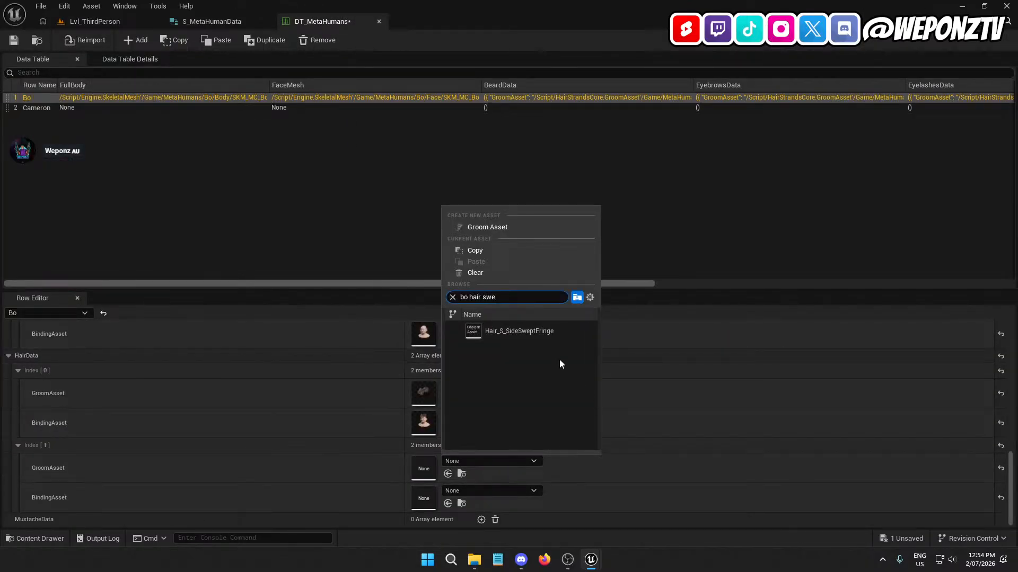
{"action": "left_click", "coordinate": [529, 331]}
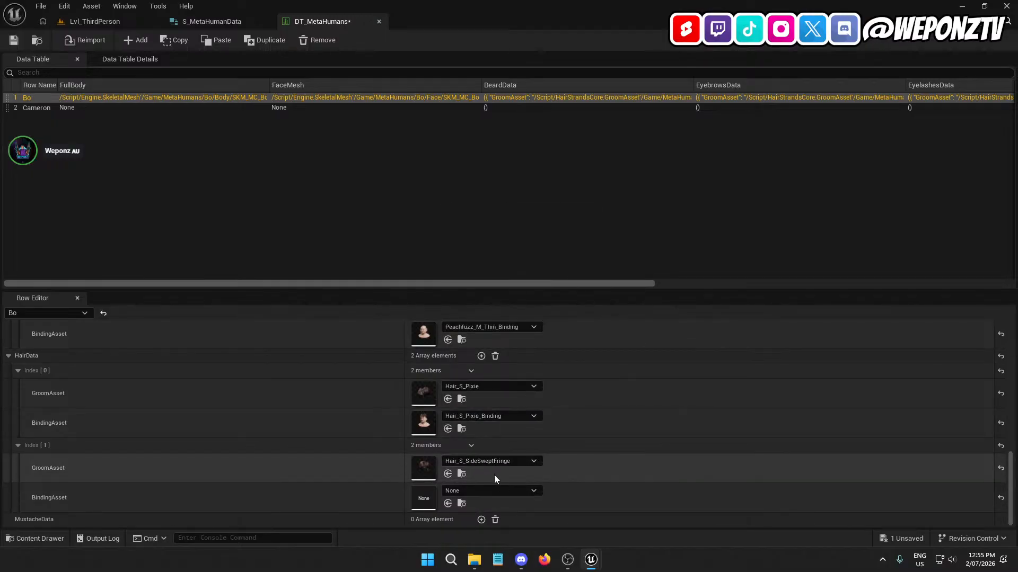
- Assign Bo's Hair_S_SideSweptFringe_Binding as the BindingAsset of HairData index 1
{"action": "left_click", "coordinate": [487, 490]}
{"action": "type", "text": "bo h"}
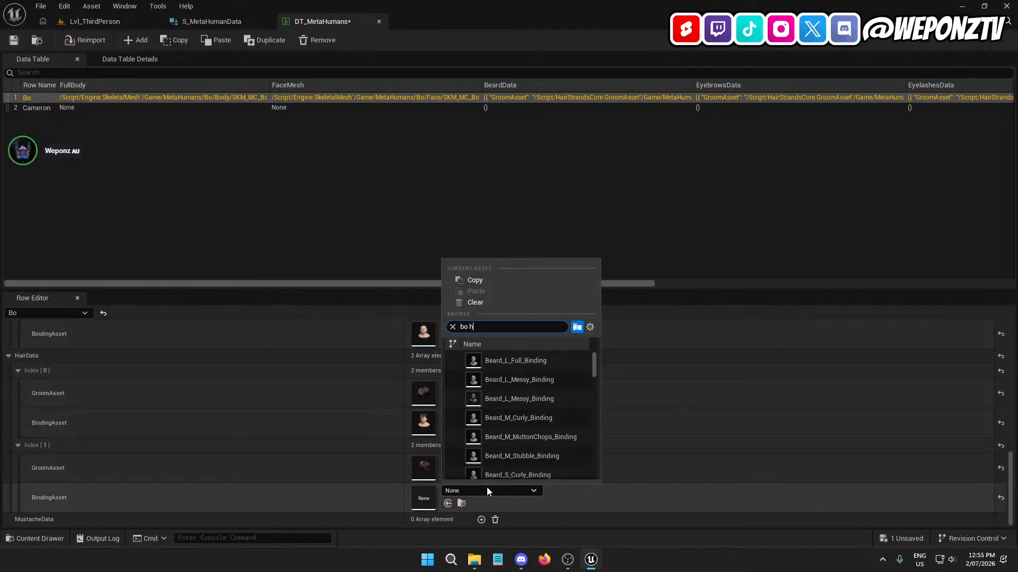
- Assign Bo's Hair_S_SideSweptFringe_Binding to the second HairData entry and add a first MustacheData entry
{"action": "type", "text": "air swe"}
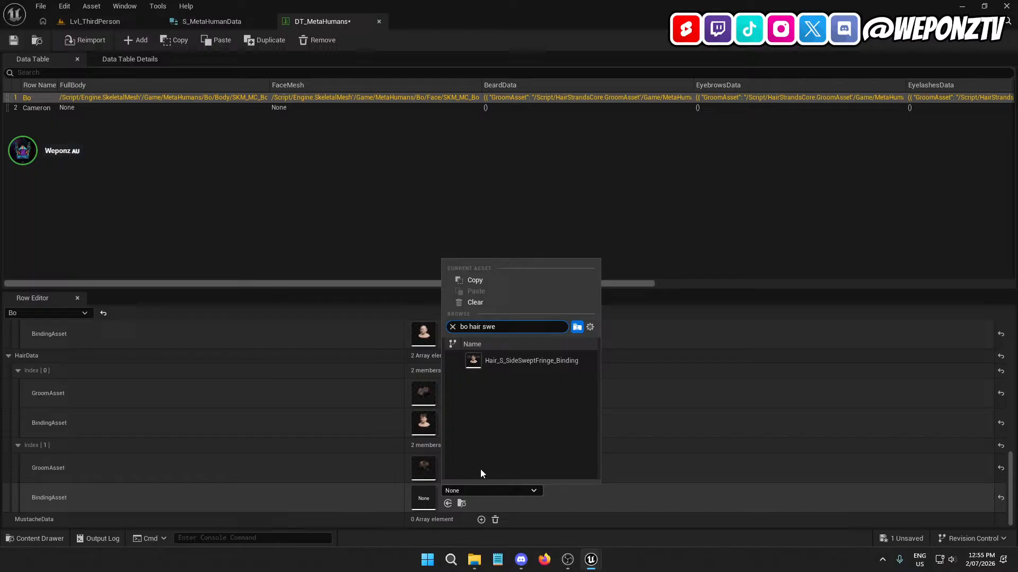
{"action": "left_click", "coordinate": [538, 358]}
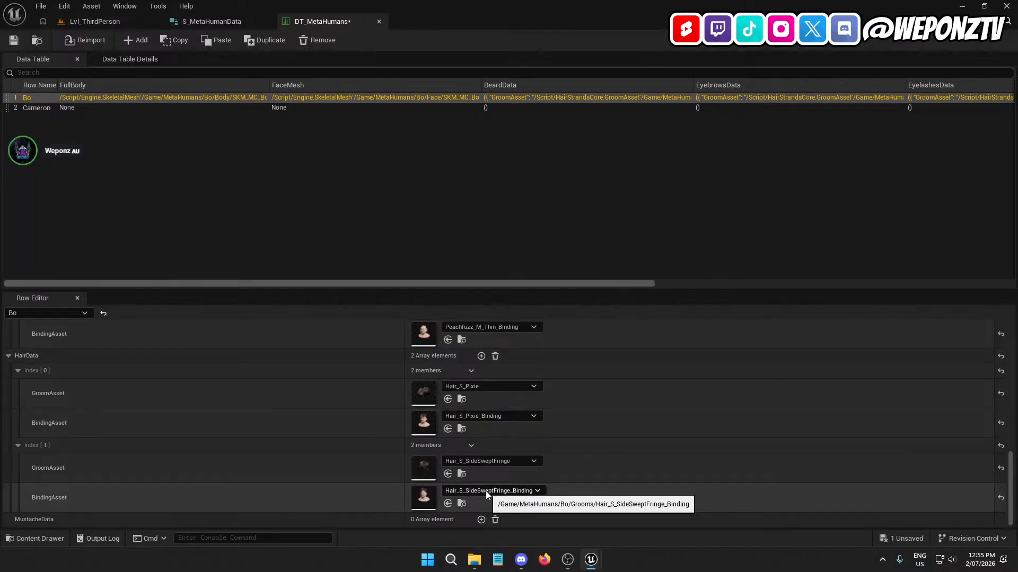
{"action": "left_click", "coordinate": [481, 520]}
{"action": "scroll", "coordinate": [352, 371], "scroll_direction": "down", "scroll_amount": 3}
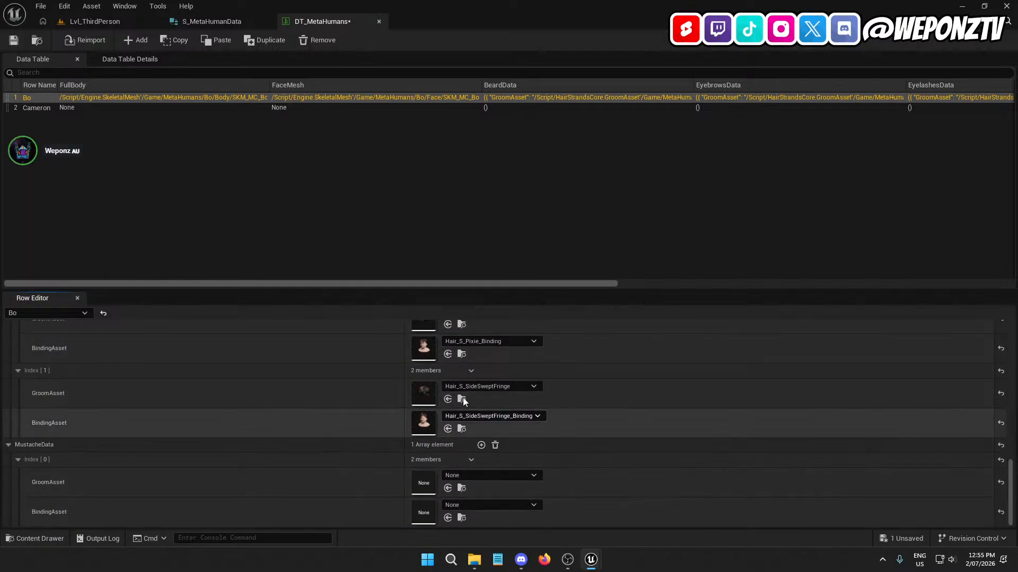
- Set the GroomAsset of Bo's first MustacheData entry to Mustache_L_Handlebar
{"action": "scroll", "coordinate": [459, 395], "scroll_direction": "up", "scroll_amount": 1}
{"action": "scroll", "coordinate": [475, 364], "scroll_direction": "up", "scroll_amount": 2}
{"action": "scroll", "coordinate": [474, 374], "scroll_direction": "up", "scroll_amount": 5}
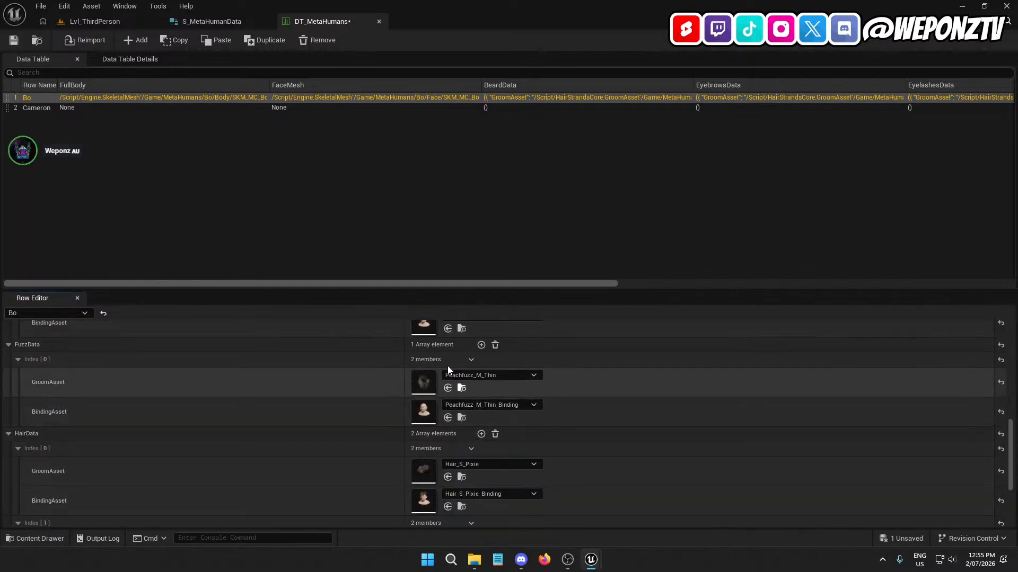
{"action": "scroll", "coordinate": [481, 416], "scroll_direction": "down", "scroll_amount": 6}
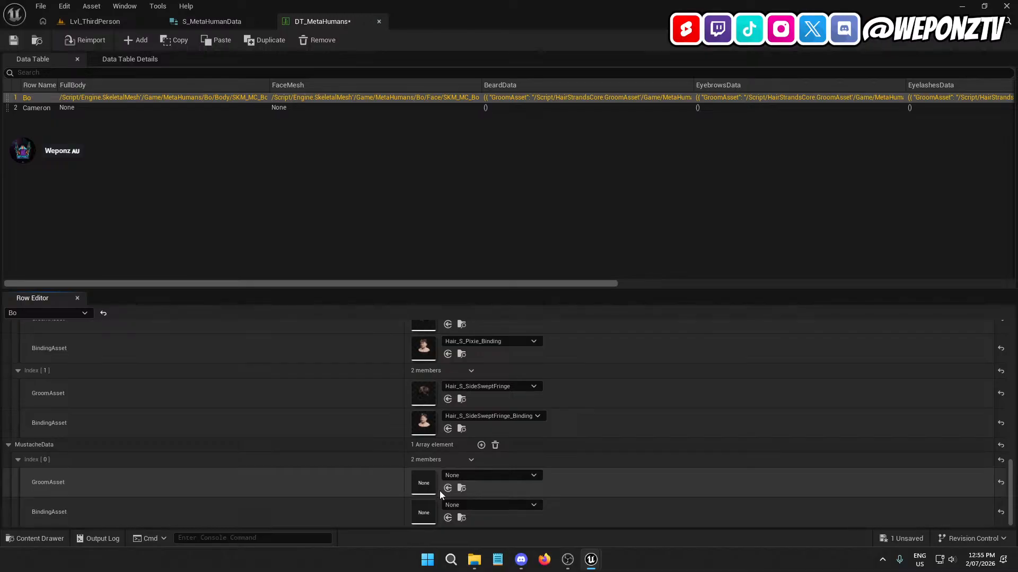
{"action": "left_click", "coordinate": [114, 23]}
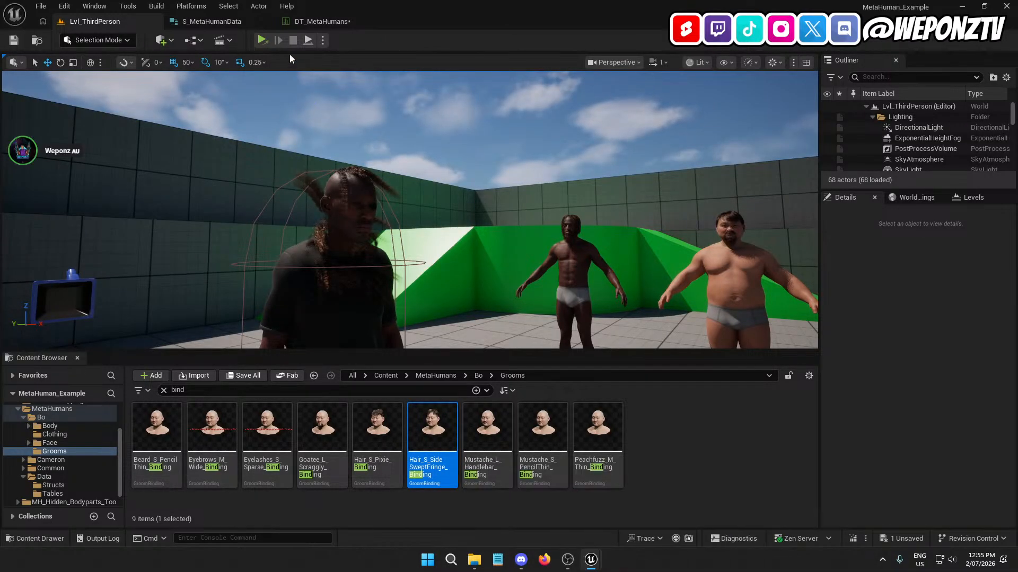
{"action": "left_click", "coordinate": [318, 21]}
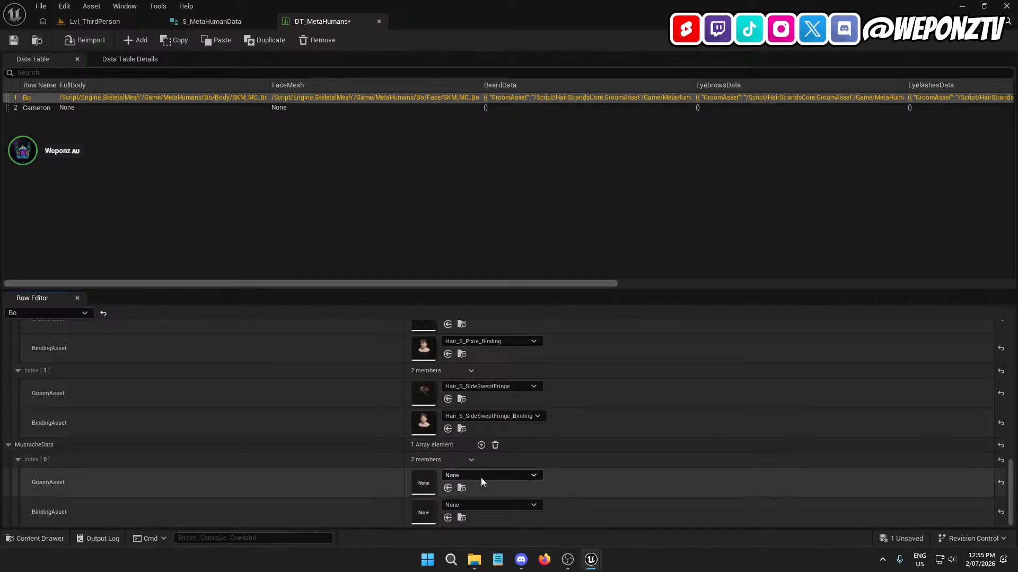
{"action": "left_click", "coordinate": [495, 478]}
{"action": "type", "text": "bo"}
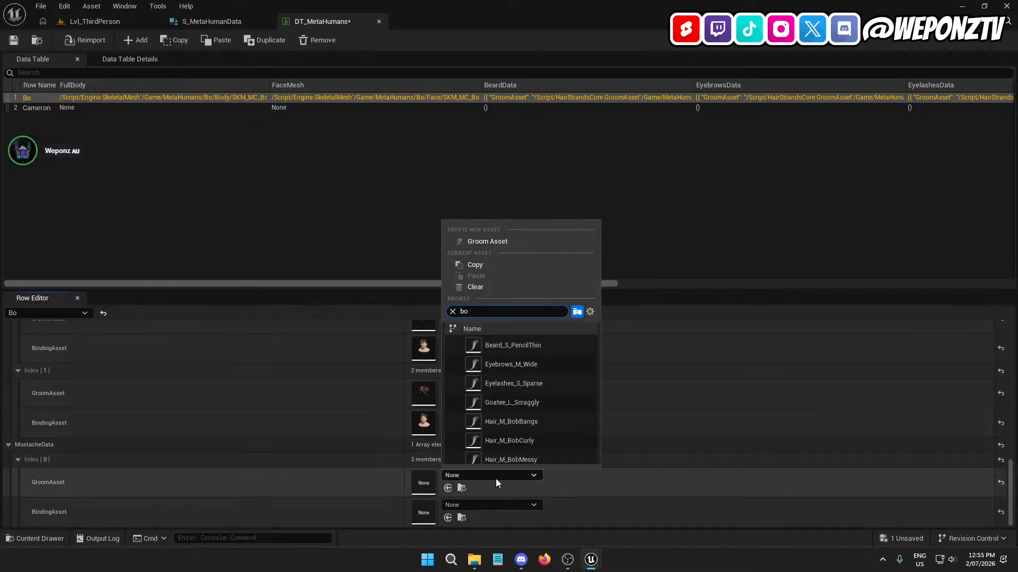
{"action": "type", "text": " hand"}
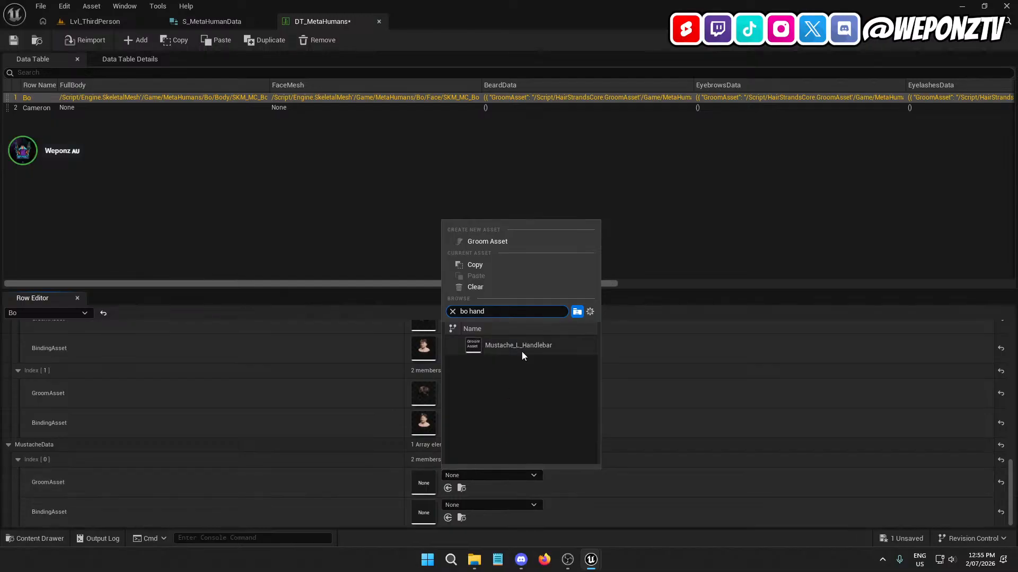
{"action": "left_click", "coordinate": [518, 346]}
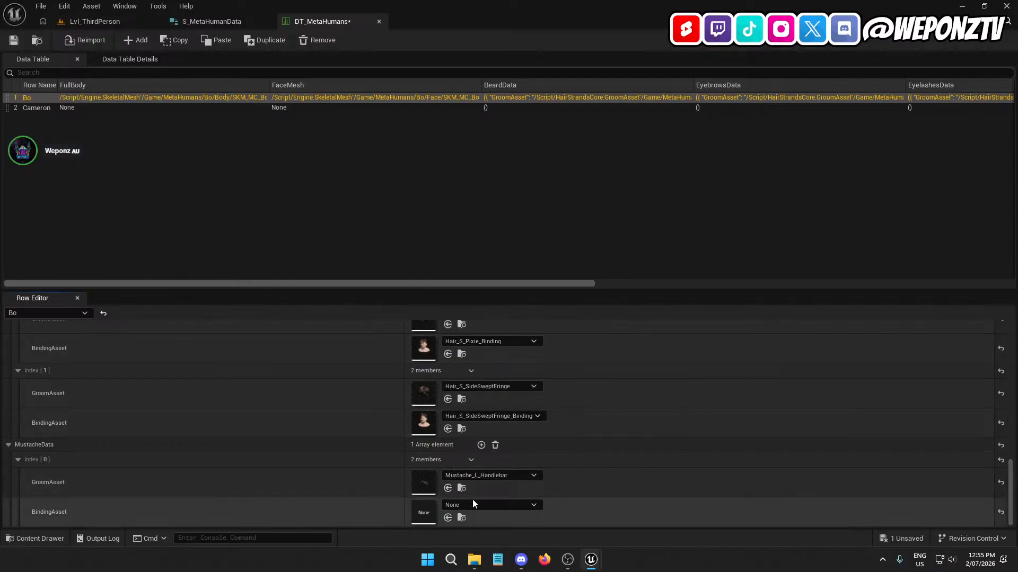
- Set the BindingAsset of the first MustacheData entry to Mustache_L_Handlebar_Binding from Bo's Grooms folder
{"action": "left_click", "coordinate": [482, 505]}
{"action": "type", "text": "handl"}
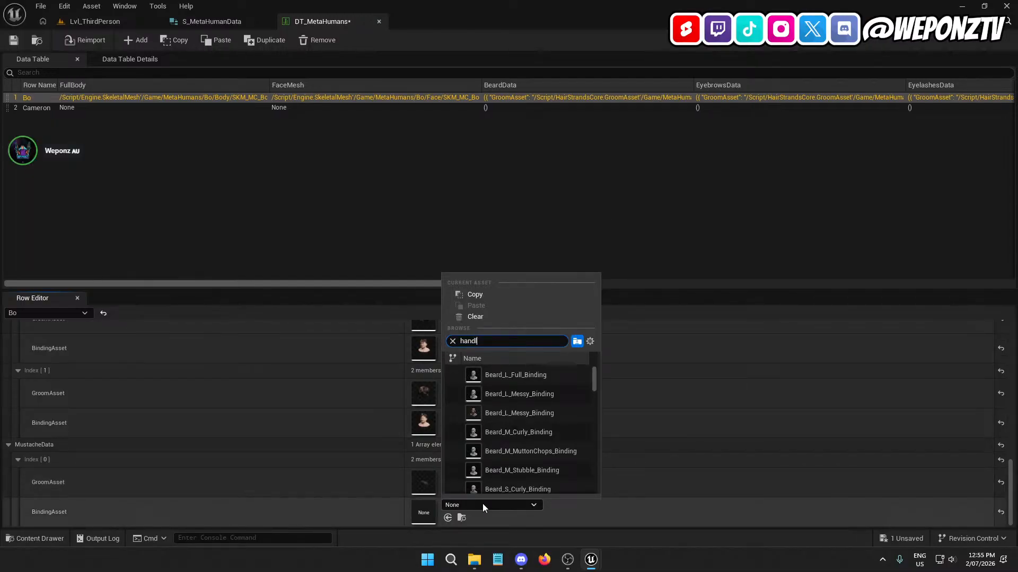
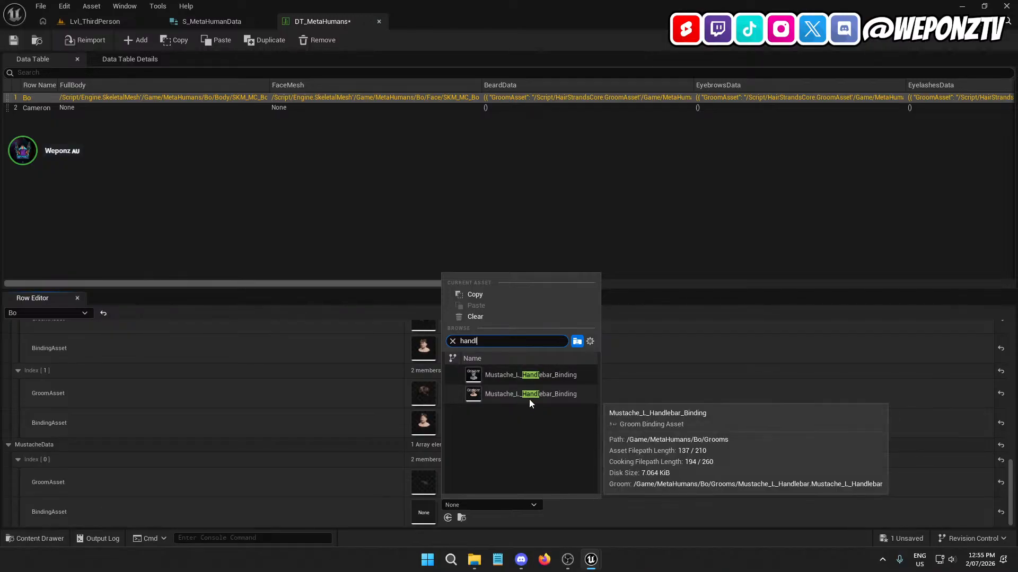
{"action": "left_click", "coordinate": [532, 395]}
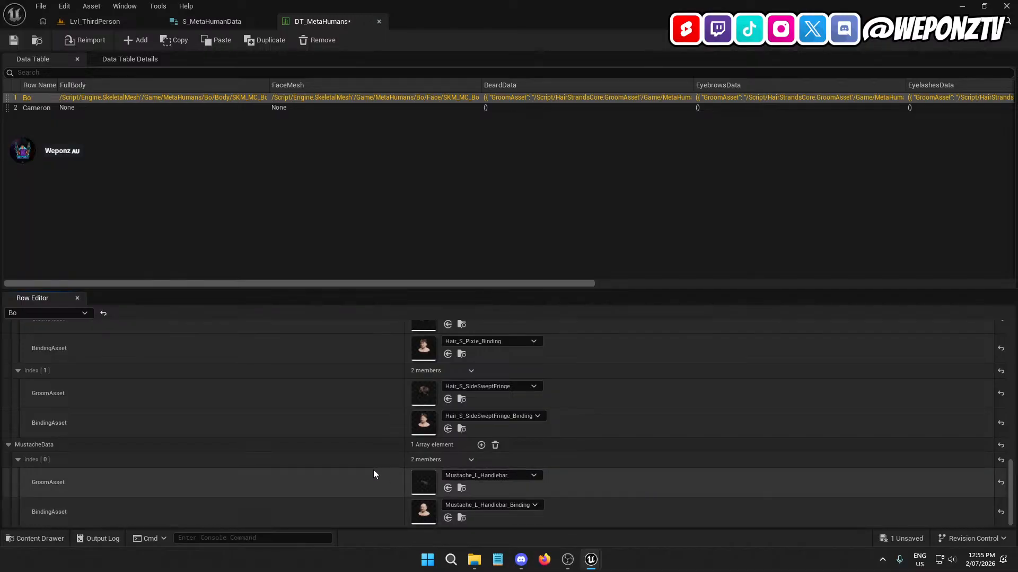
- Add a second MustacheData entry for Bo and set its GroomAsset to Beard_S_PencilThin from Bo's Grooms folder
{"action": "left_click", "coordinate": [481, 444]}
{"action": "scroll", "coordinate": [355, 466], "scroll_direction": "down", "scroll_amount": 3}
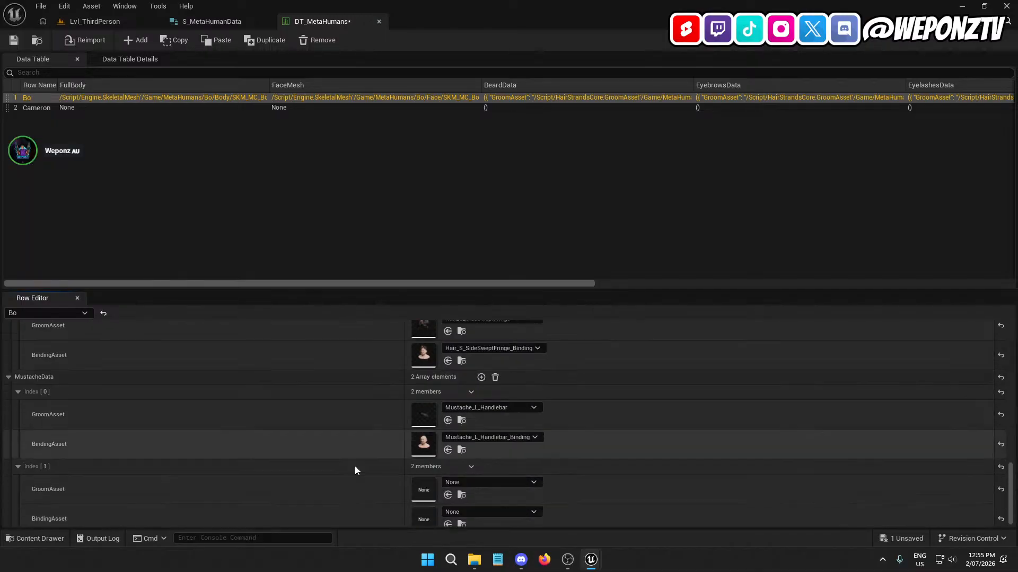
{"action": "left_click", "coordinate": [120, 25]}
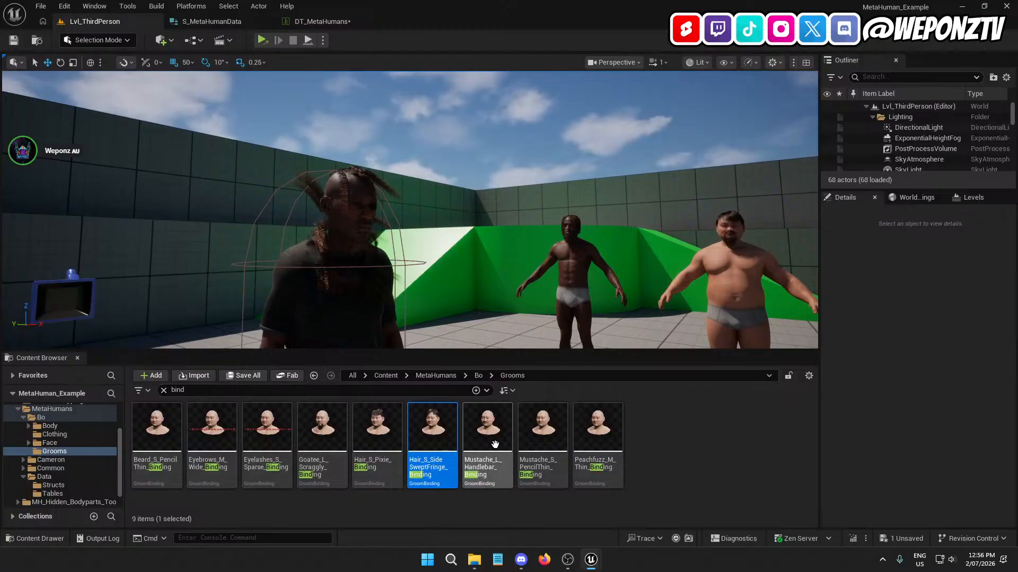
{"action": "left_click", "coordinate": [343, 22]}
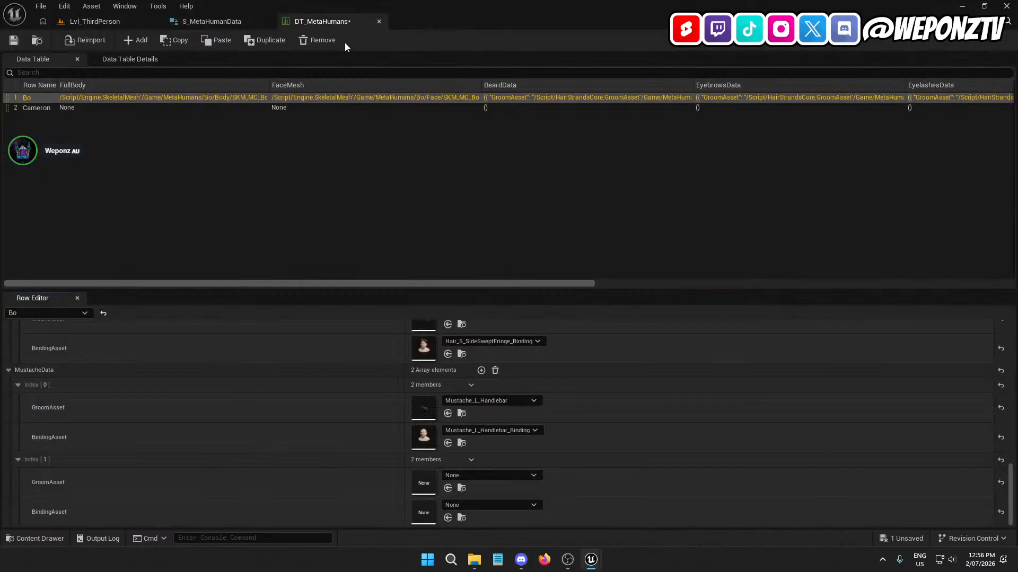
{"action": "left_click", "coordinate": [460, 478]}
{"action": "type", "text": "pencil"}
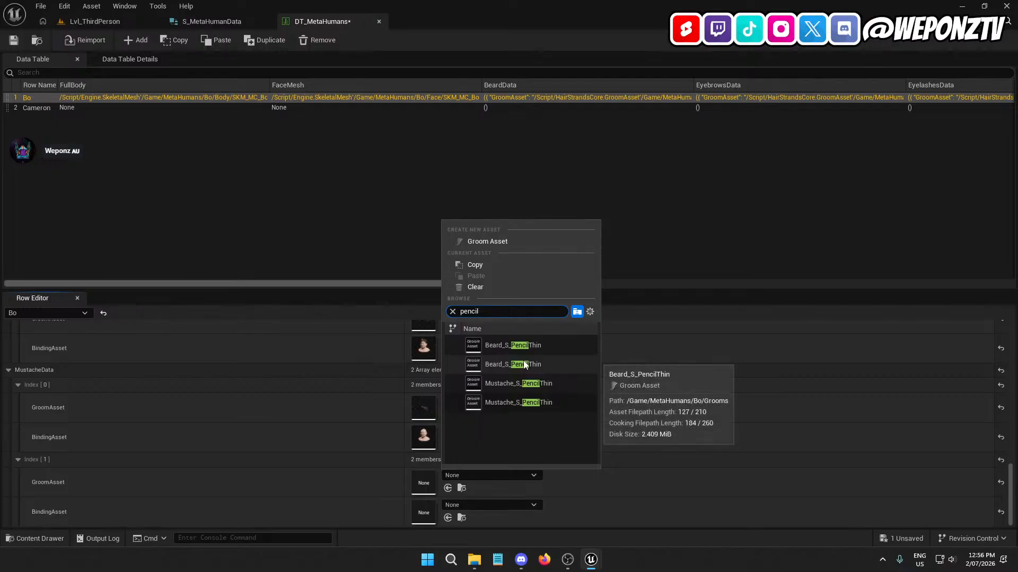
{"action": "left_click", "coordinate": [524, 365]}
- Set the BindingAsset of the second MustacheData entry to Bo's Beard_S_PencilThin_Binding
{"action": "left_click", "coordinate": [479, 507]}
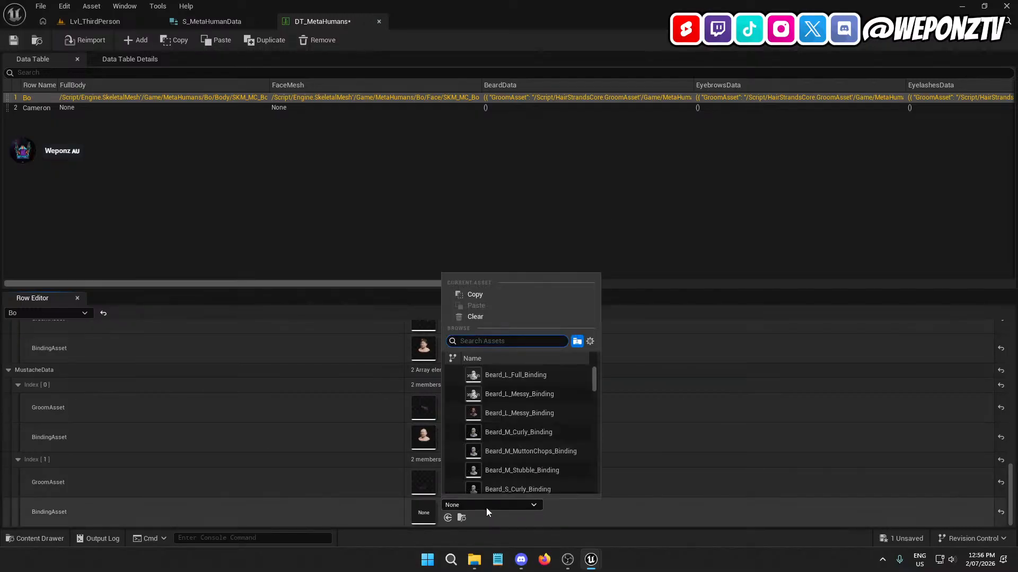
{"action": "type", "text": "pencil"}
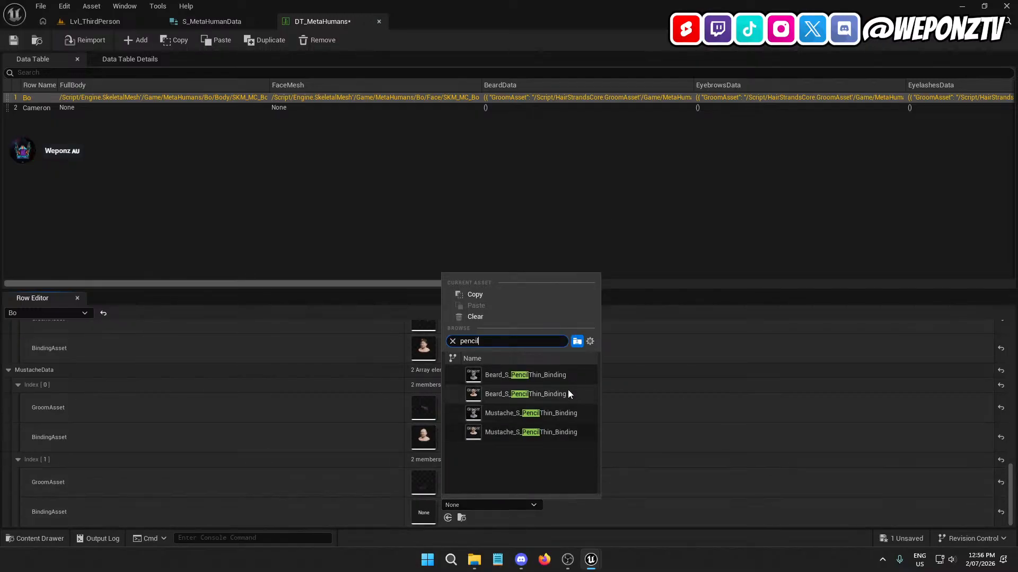
{"action": "left_click", "coordinate": [564, 393]}
- Review Bo's completed row and save the DT_MetaHumans data table
{"action": "scroll", "coordinate": [317, 416], "scroll_direction": "down", "scroll_amount": 5}
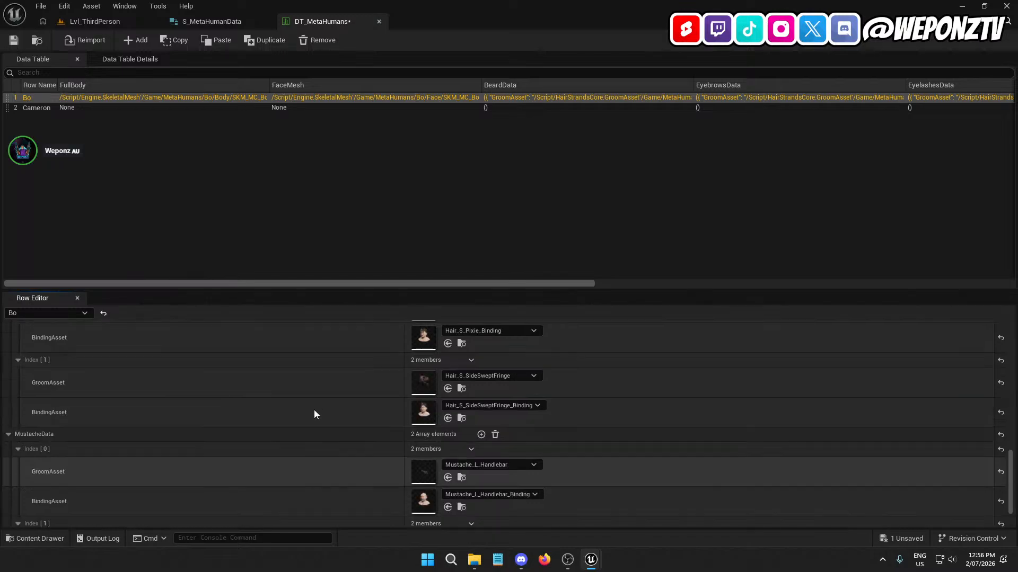
{"action": "scroll", "coordinate": [305, 377], "scroll_direction": "up", "scroll_amount": 5}
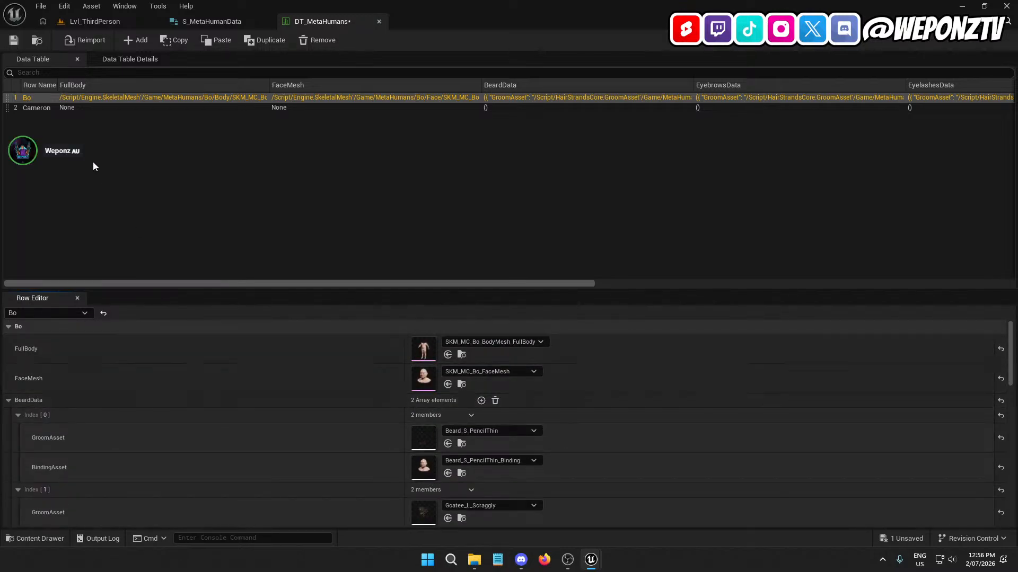
{"action": "left_click", "coordinate": [9, 45]}
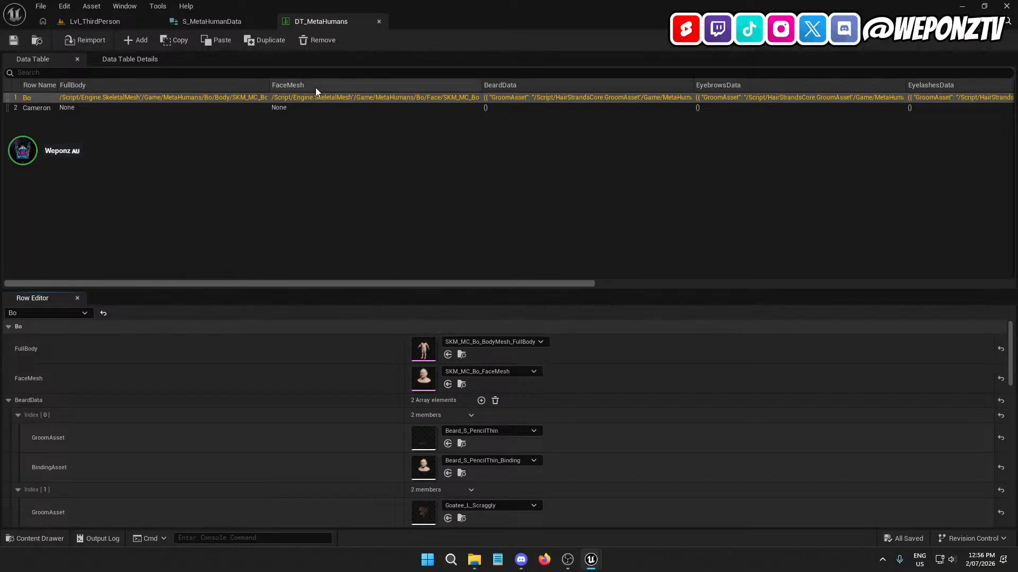
- Set the FullBody mesh of the Cameron row to SKM_MC_Cameron_BodyMesh_FullBody
{"action": "left_click", "coordinate": [79, 106]}
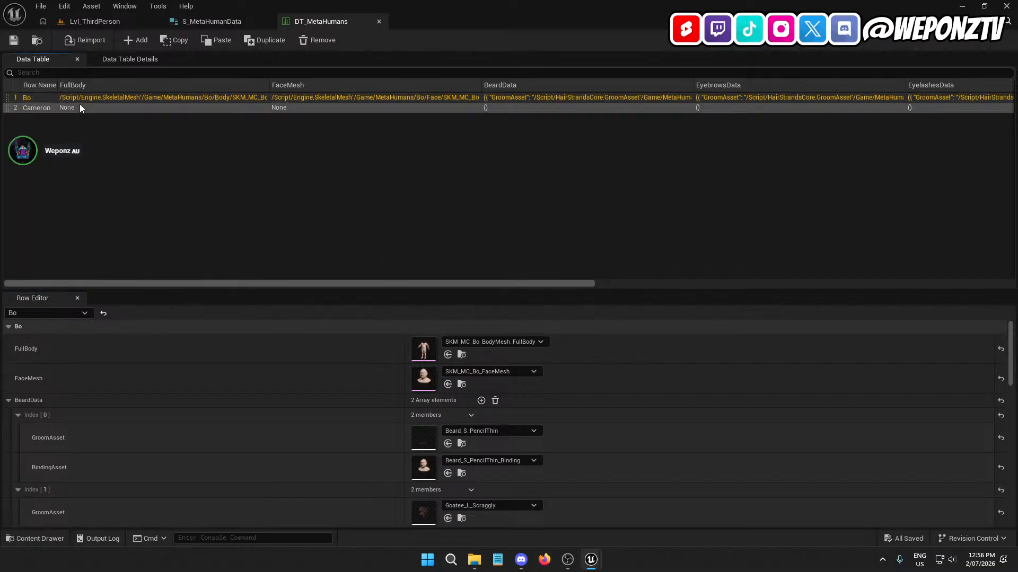
{"action": "left_click", "coordinate": [479, 345]}
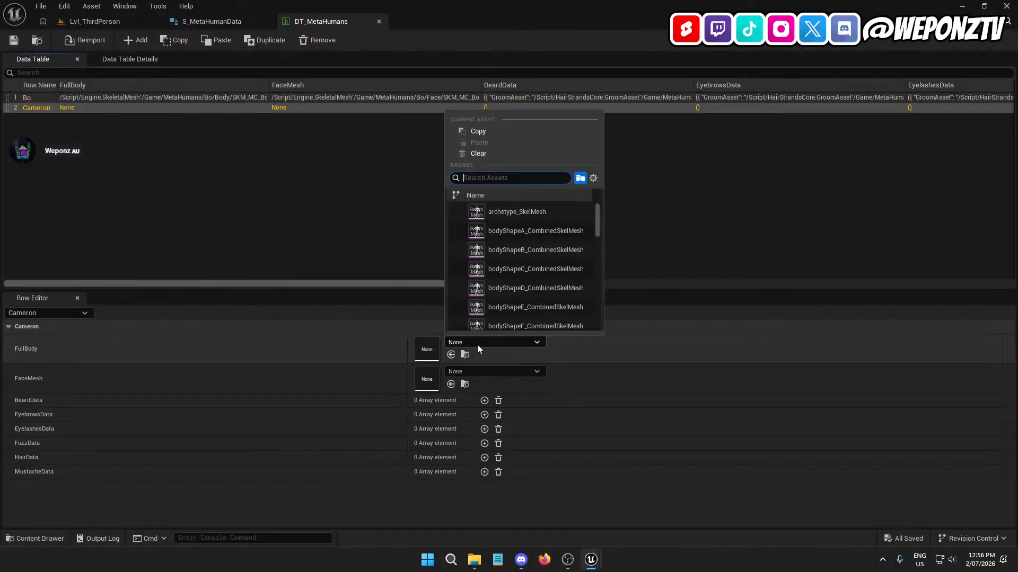
{"action": "type", "text": "cameron"}
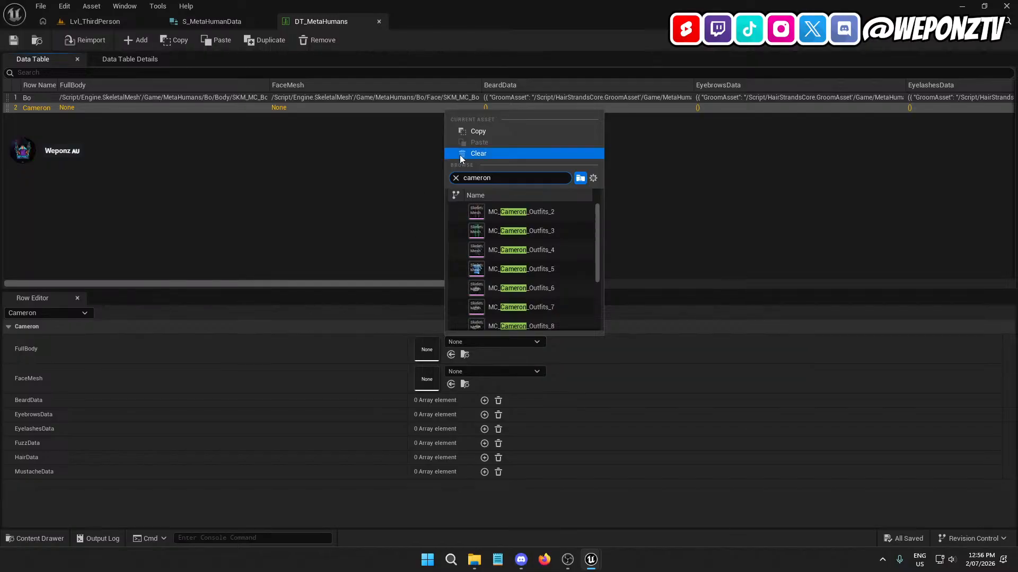
{"action": "key", "text": "ctrl+a"}
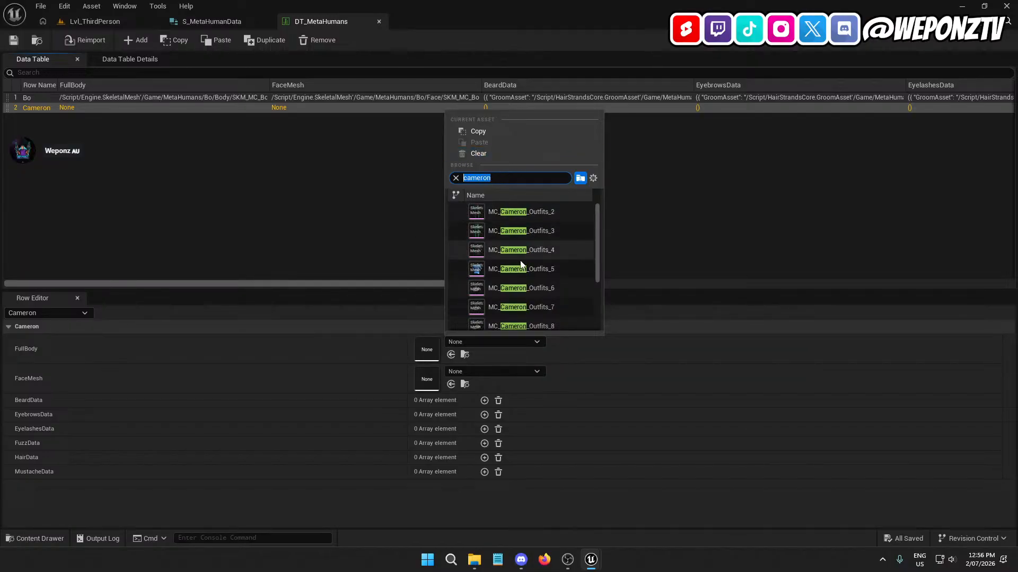
{"action": "scroll", "coordinate": [536, 280], "scroll_direction": "down", "scroll_amount": 3}
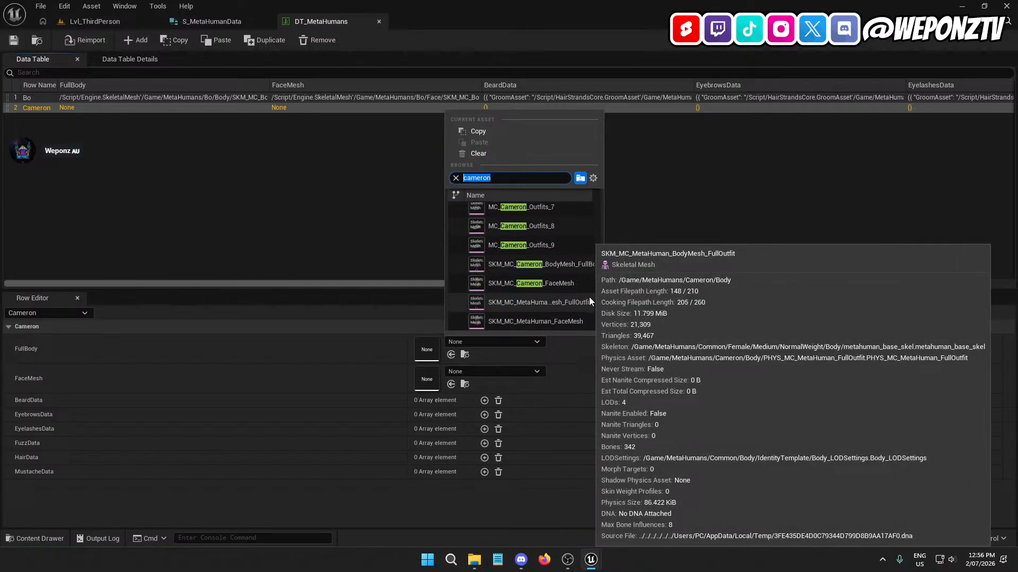
{"action": "left_click", "coordinate": [583, 263]}
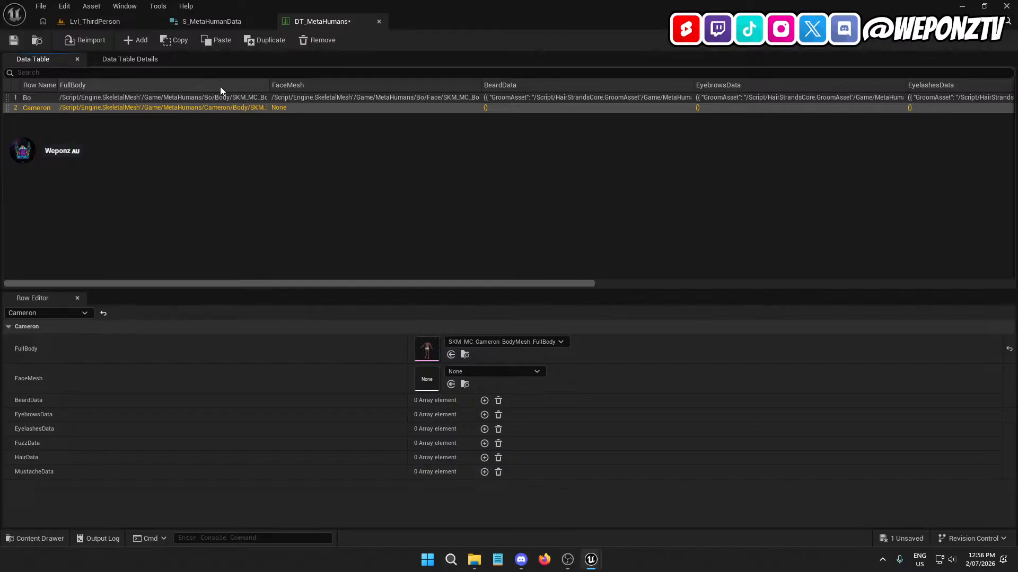
- Set the Cameron row's FaceMesh to SKM_MC_MetaHuman_FaceMesh and add a first BeardData entry
{"action": "left_click", "coordinate": [230, 96]}
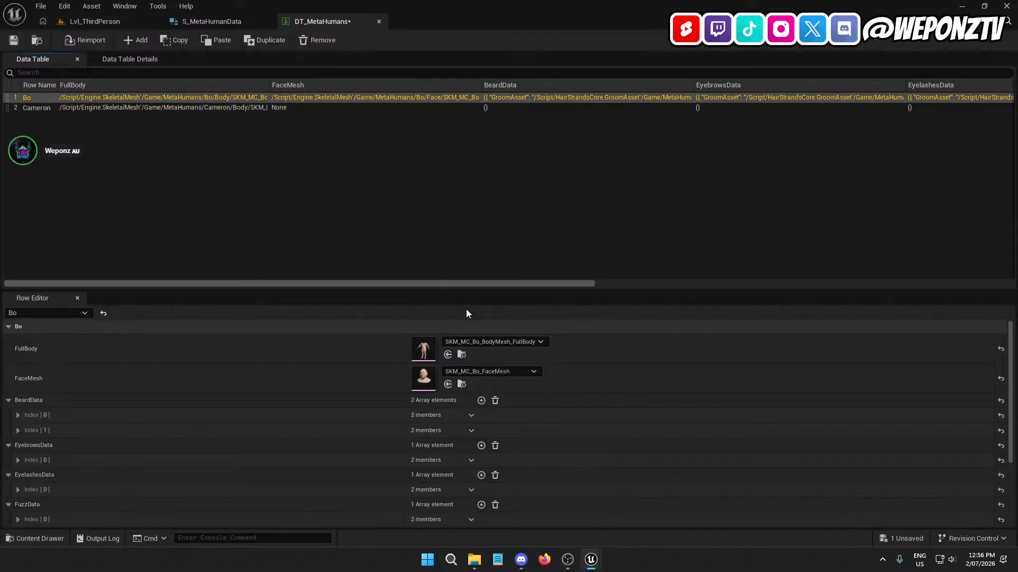
{"action": "left_click", "coordinate": [222, 108]}
{"action": "left_click", "coordinate": [467, 372]}
{"action": "type", "text": "cameron"}
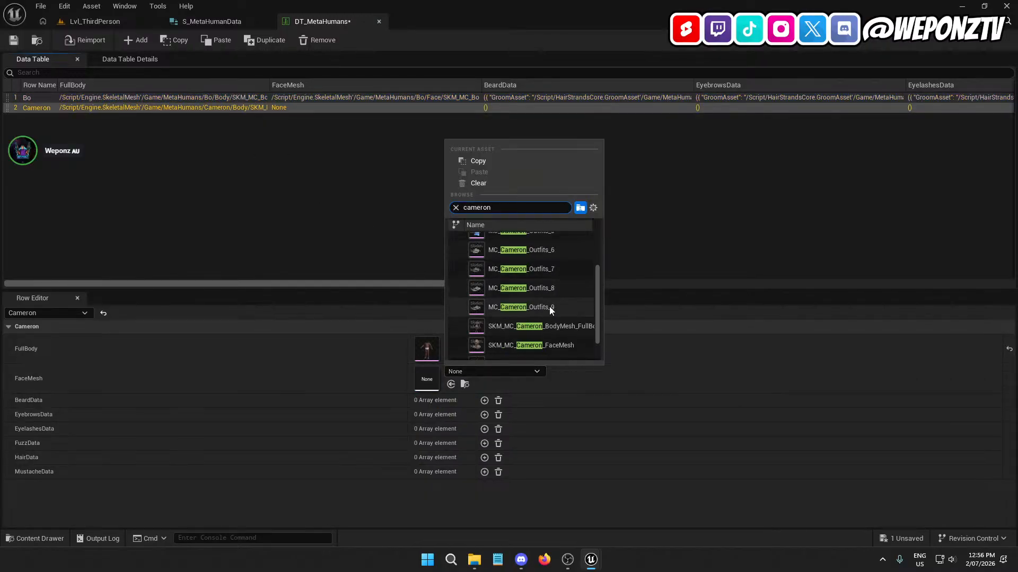
{"action": "scroll", "coordinate": [552, 343], "scroll_direction": "down", "scroll_amount": 2}
{"action": "left_click", "coordinate": [558, 352]}
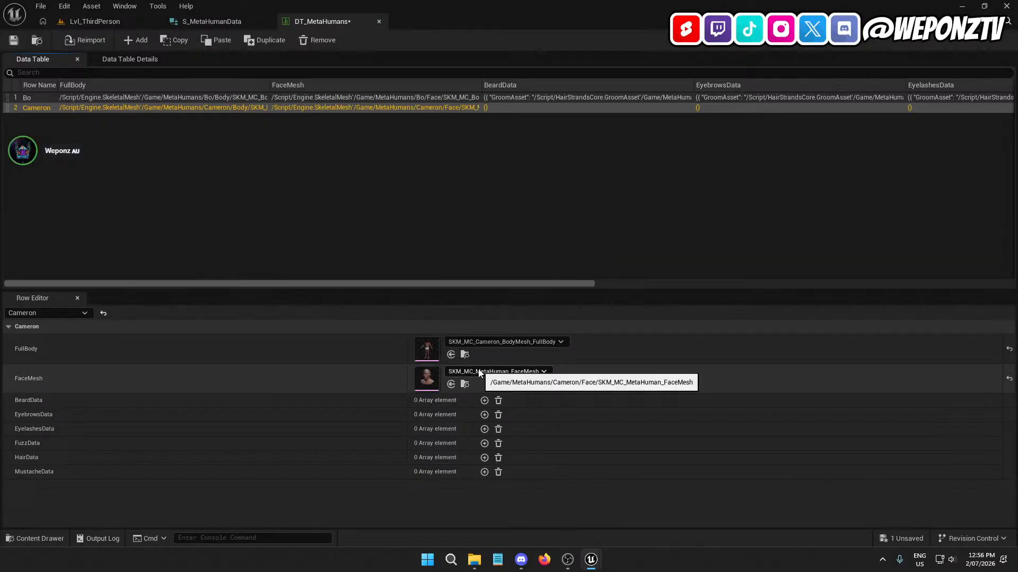
{"action": "left_click", "coordinate": [484, 401]}
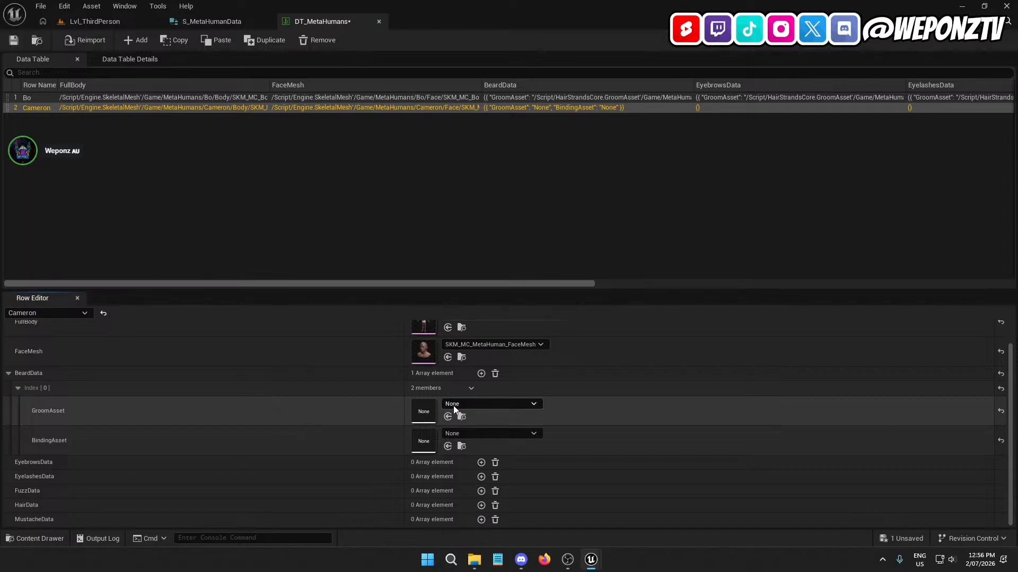
- Open Cameron's Grooms folder in the level editor's content browser and filter its assets by "bind"
{"action": "left_click", "coordinate": [116, 22]}
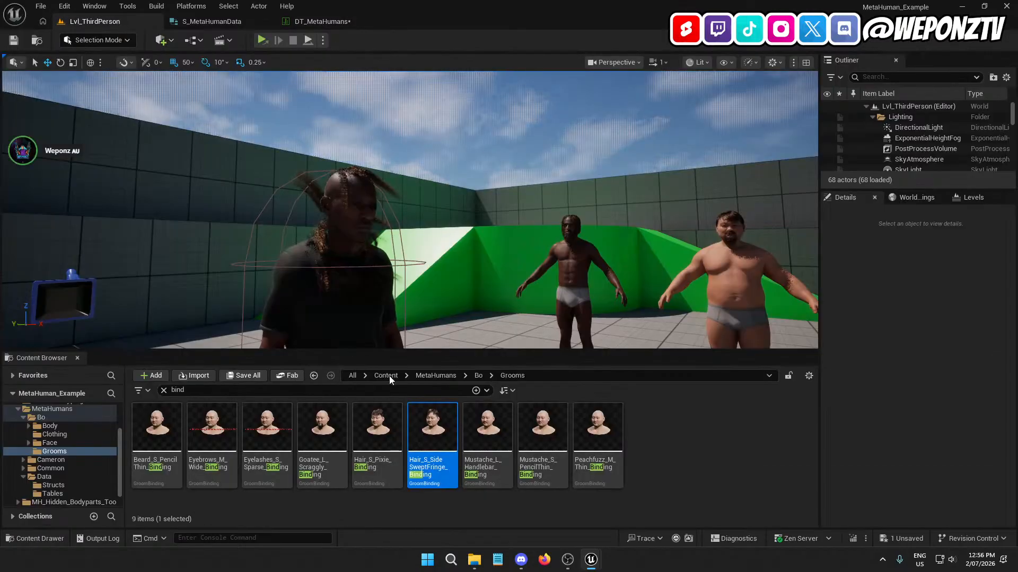
{"action": "left_click", "coordinate": [163, 390]}
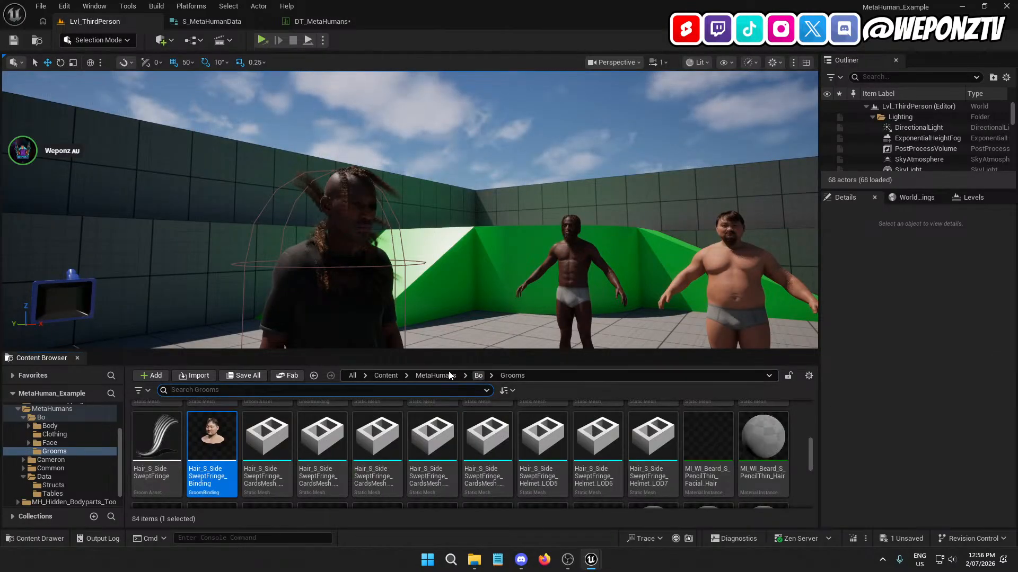
{"action": "left_click", "coordinate": [441, 375]}
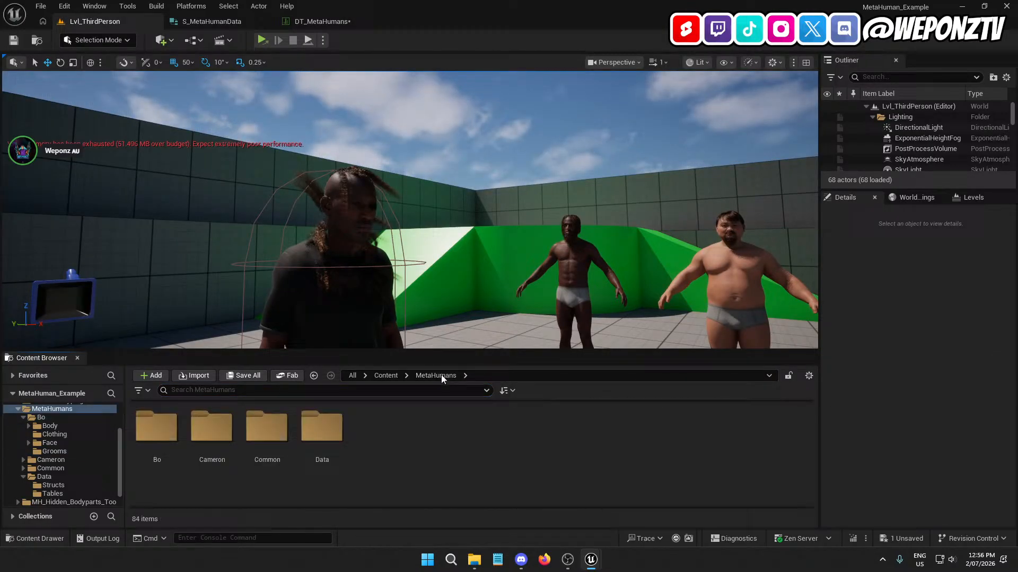
{"action": "double_click", "coordinate": [211, 426]}
{"action": "double_click", "coordinate": [321, 426]}
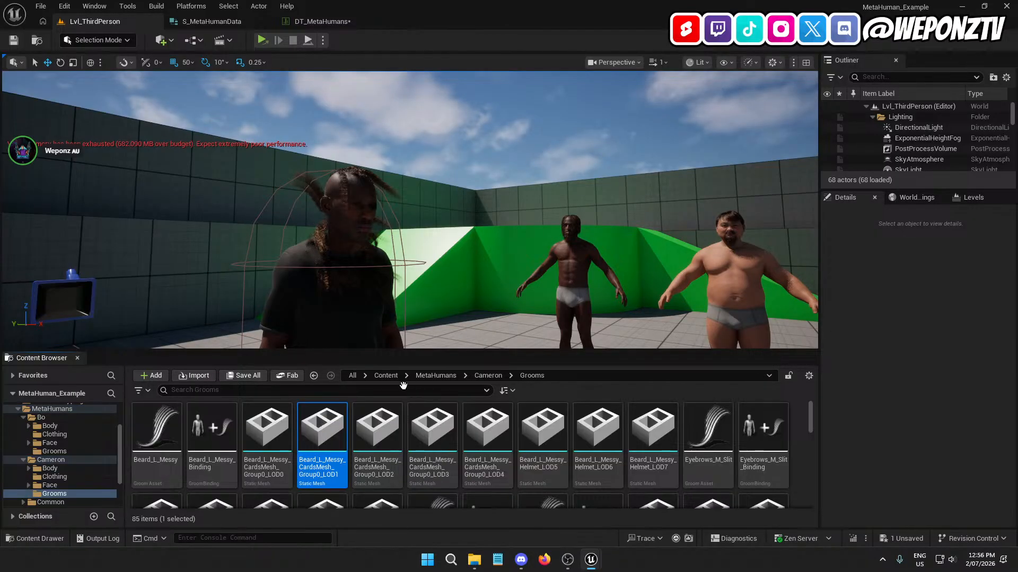
{"action": "left_click", "coordinate": [366, 390]}
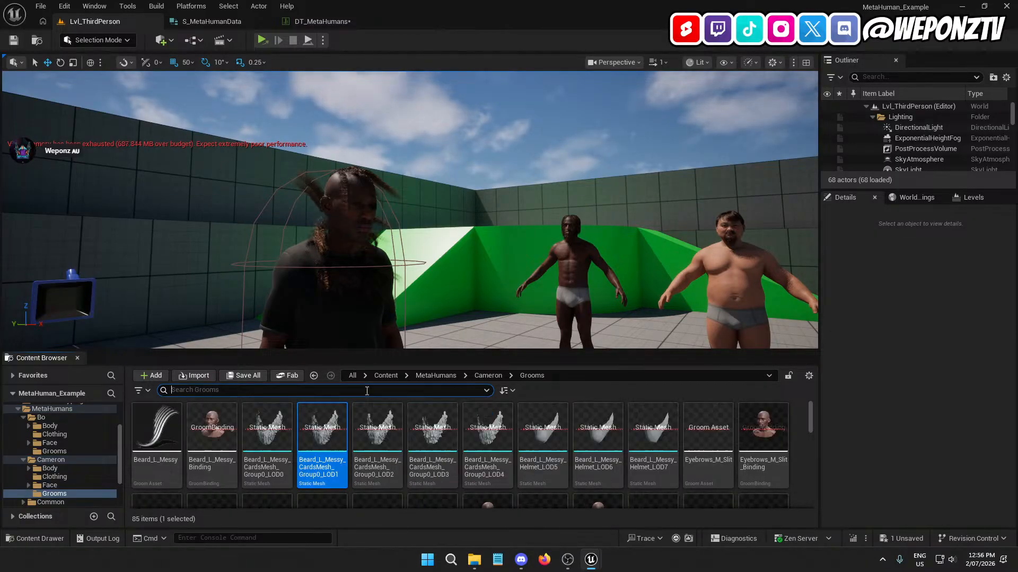
{"action": "type", "text": "bind"}
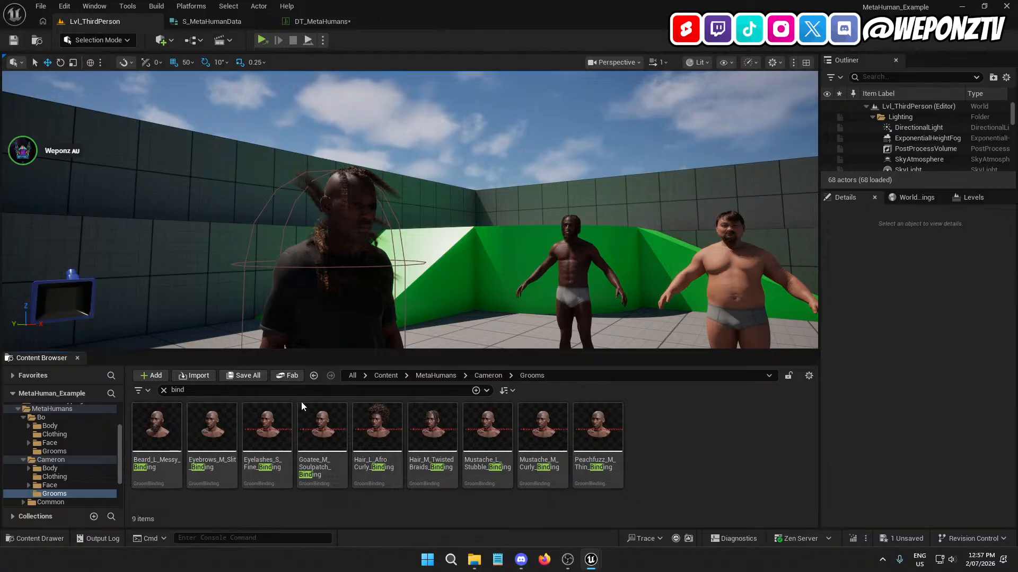
- In DT_MetaHumans, set Cameron's first BeardData entry to Cameron's own Beard_L_Messy groom and Beard_L_Messy_Binding
{"action": "left_click", "coordinate": [326, 22]}
{"action": "left_click", "coordinate": [462, 405]}
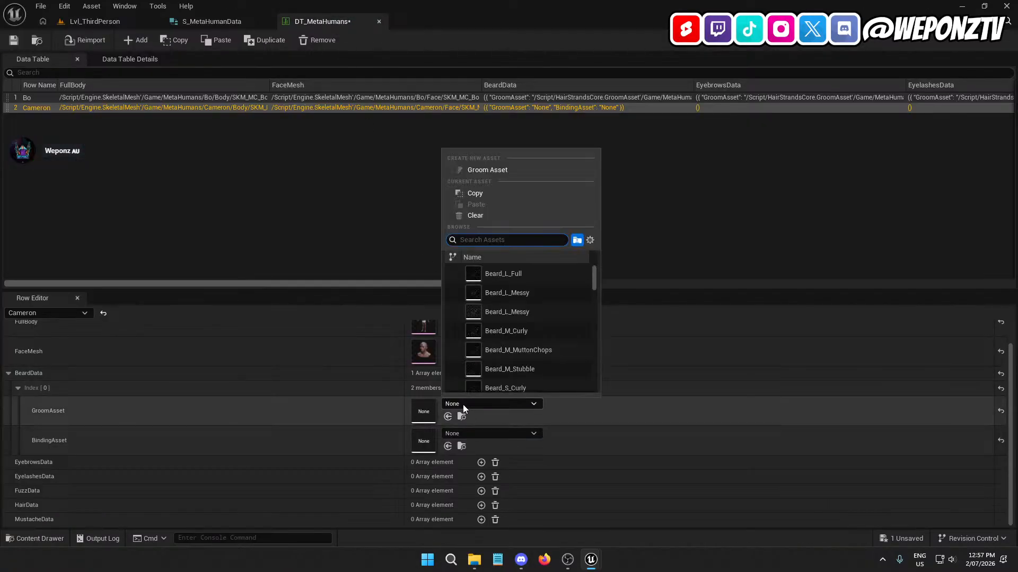
{"action": "type", "text": "messy"}
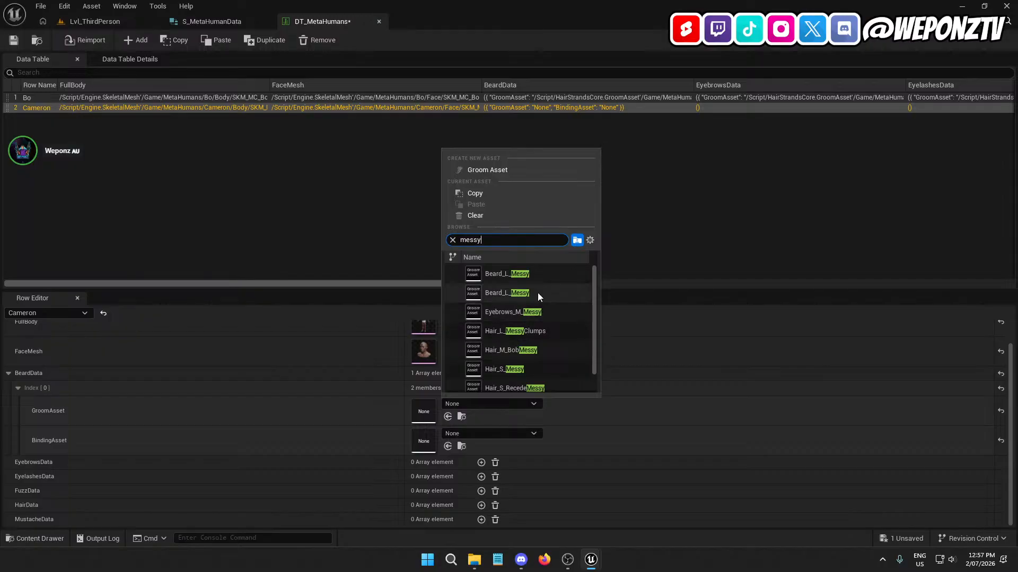
{"action": "mouse_move", "coordinate": [538, 291]}
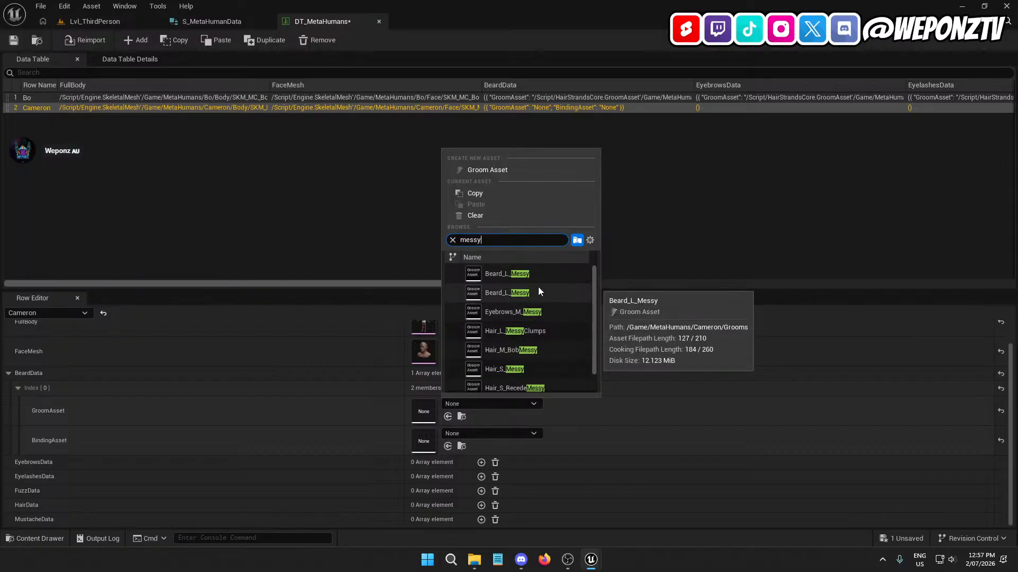
{"action": "left_click", "coordinate": [542, 292]}
{"action": "left_click", "coordinate": [484, 434]}
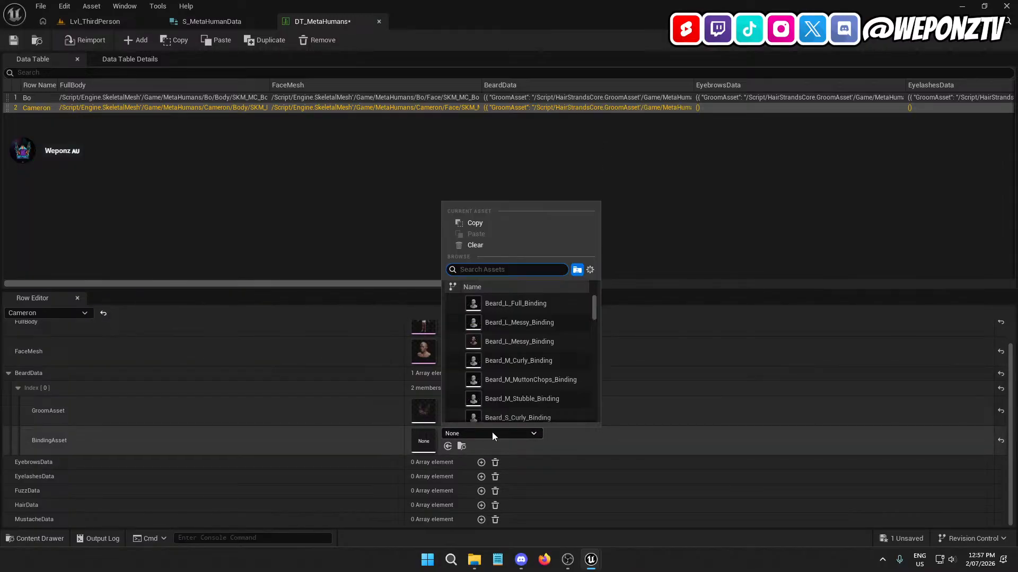
{"action": "type", "text": "messy"}
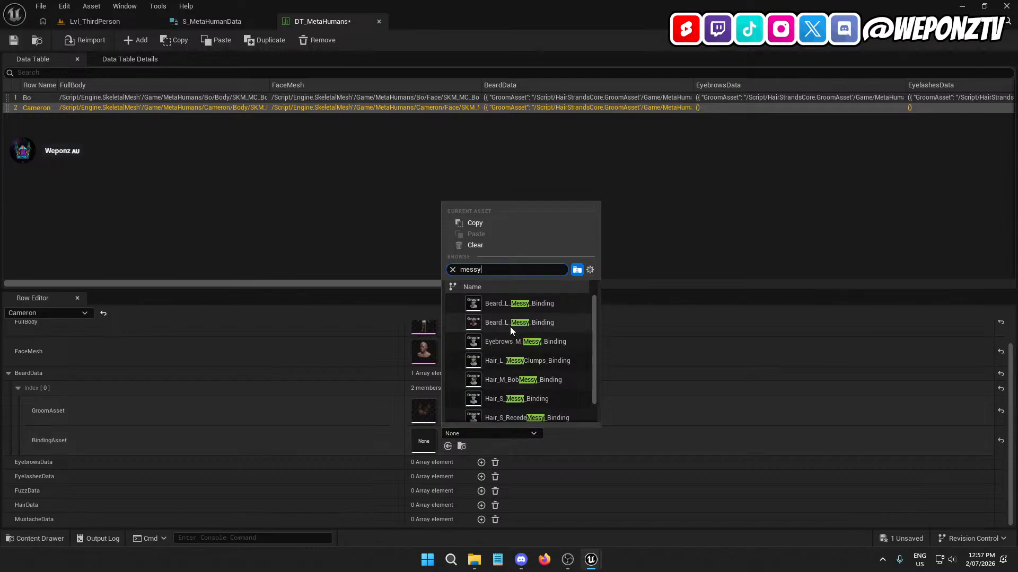
{"action": "left_click", "coordinate": [510, 326]}
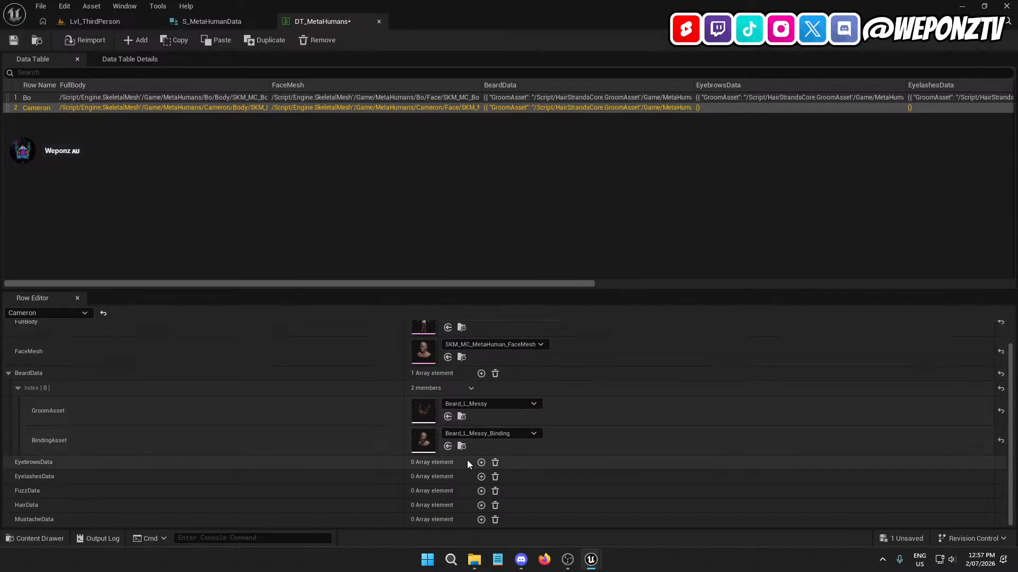
- Add a second BeardData entry to the Cameron row and set its GroomAsset to Goatee_M_Soulpatch
{"action": "left_click", "coordinate": [481, 374]}
{"action": "scroll", "coordinate": [424, 446], "scroll_direction": "down", "scroll_amount": 3}
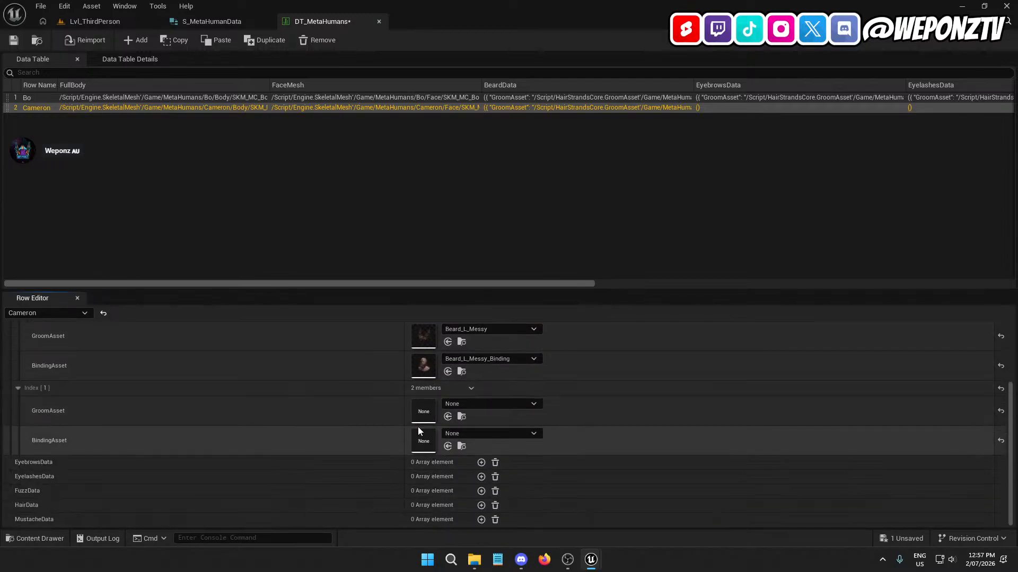
{"action": "left_click", "coordinate": [459, 402]}
{"action": "type", "text": "soul"}
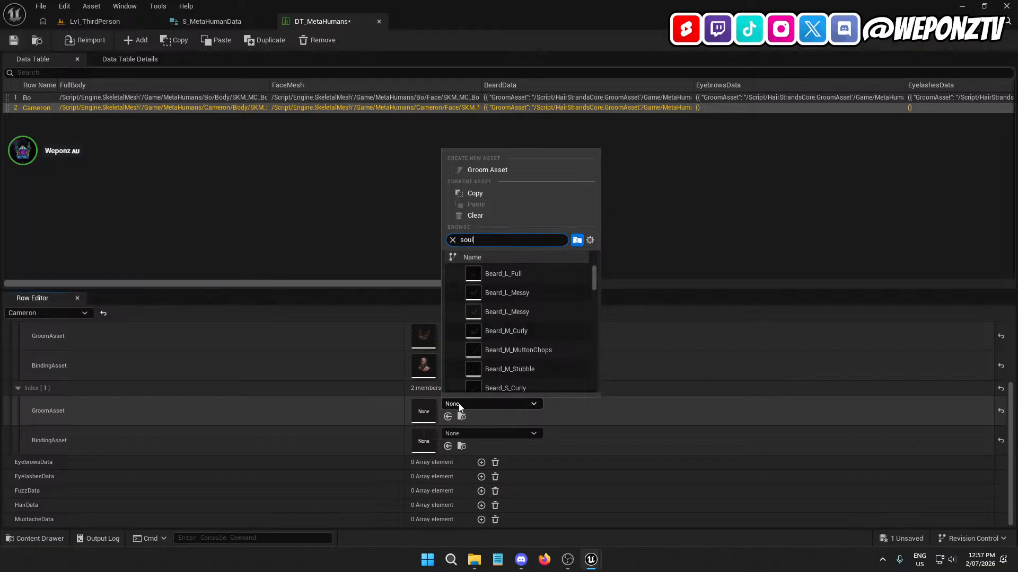
{"action": "type", "text": "p"}
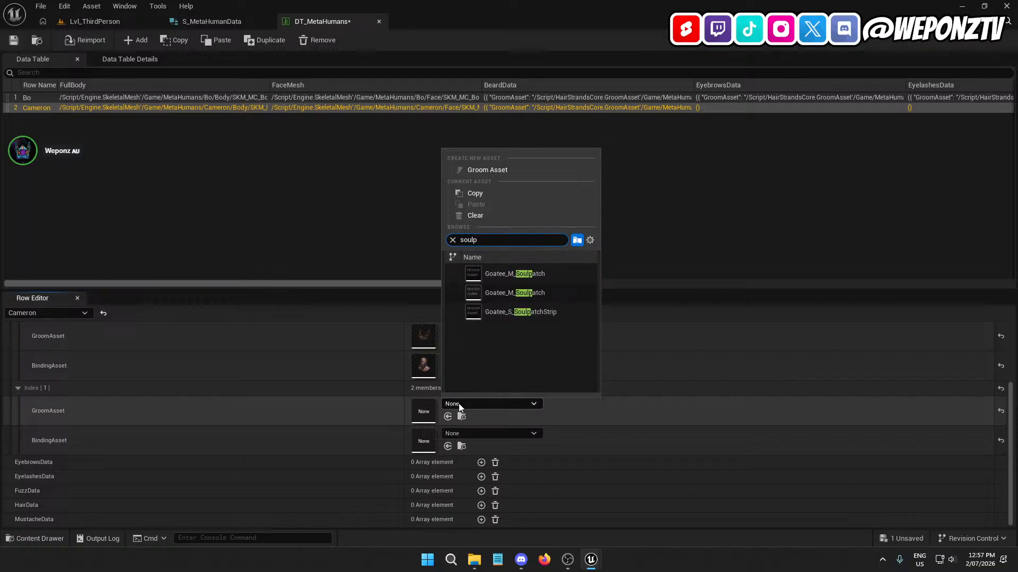
{"action": "left_click", "coordinate": [503, 293]}
- Set the BindingAsset of Cameron's second BeardData entry to Goatee_M_Soulpatch_Binding
{"action": "left_click", "coordinate": [485, 433]}
{"action": "type", "text": "sou"}
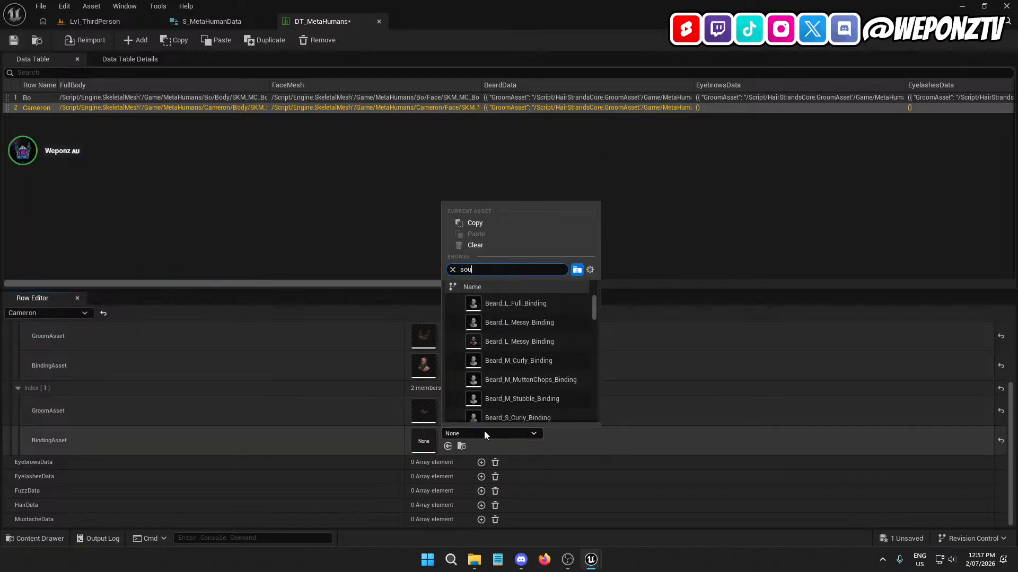
{"action": "type", "text": "lp"}
{"action": "left_click", "coordinate": [551, 321]}
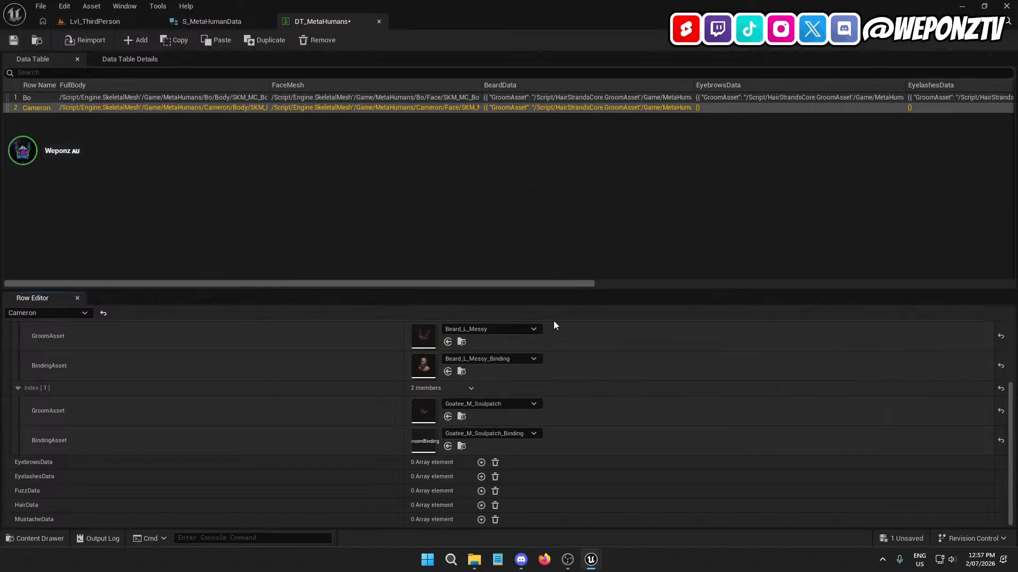
- Add a first EyebrowsData entry to the Cameron row and review the two BeardData entries above it
{"action": "left_click", "coordinate": [481, 462]}
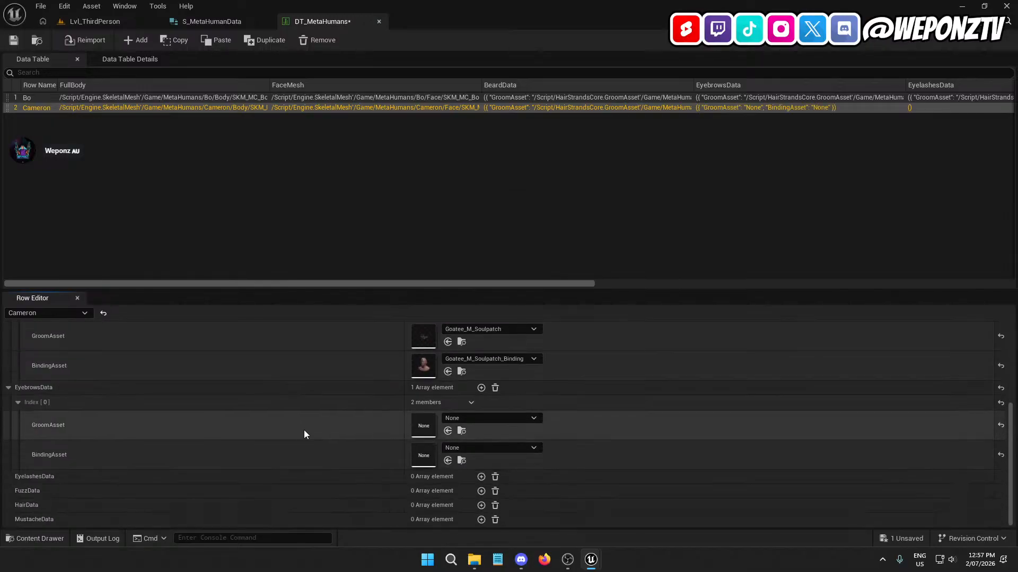
{"action": "scroll", "coordinate": [371, 424], "scroll_direction": "up", "scroll_amount": 2}
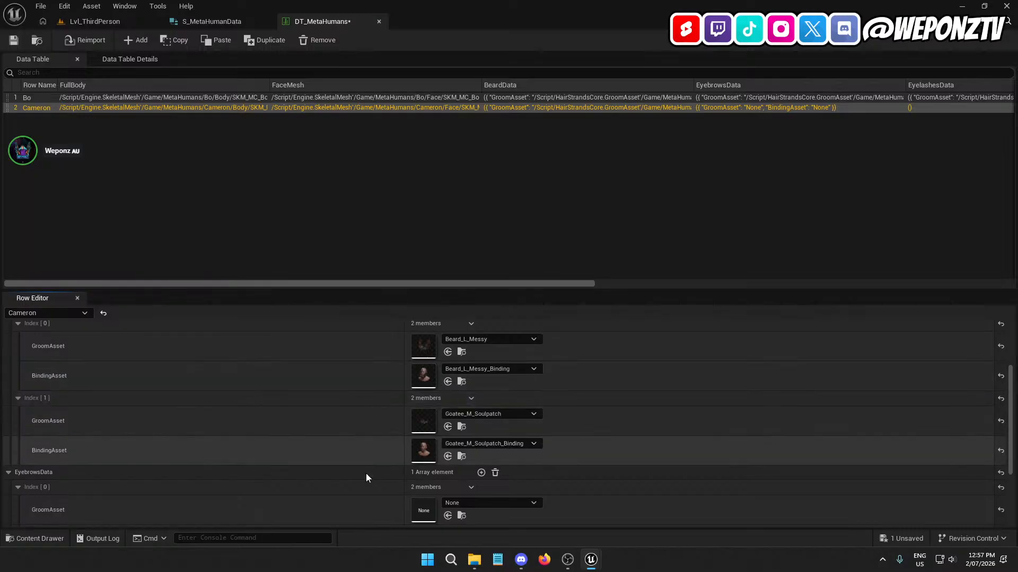
{"action": "scroll", "coordinate": [342, 445], "scroll_direction": "down", "scroll_amount": 3}
{"action": "scroll", "coordinate": [402, 417], "scroll_direction": "up", "scroll_amount": 3}
{"action": "scroll", "coordinate": [403, 369], "scroll_direction": "up", "scroll_amount": 1}
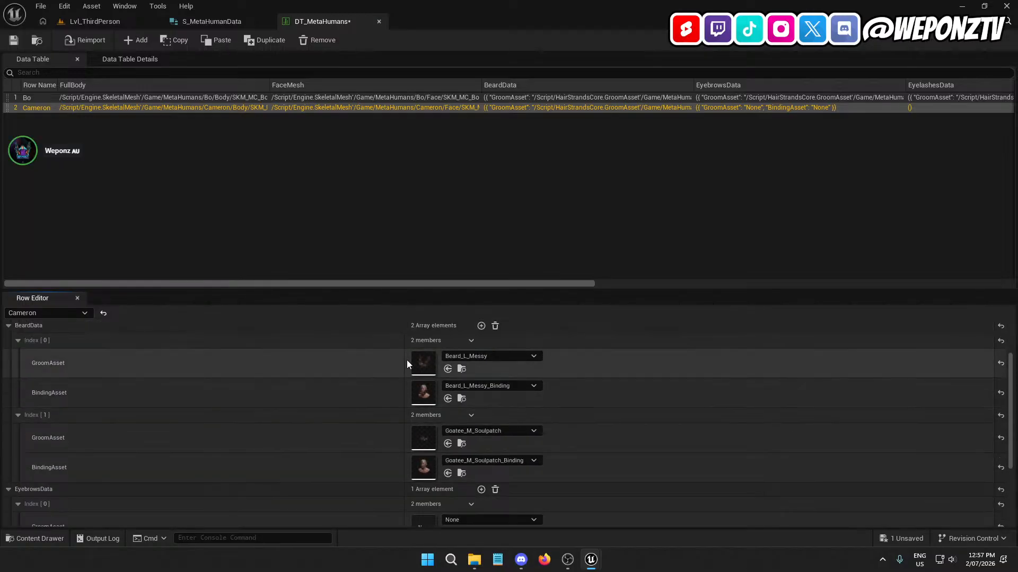
{"action": "scroll", "coordinate": [172, 459], "scroll_direction": "down", "scroll_amount": 3}
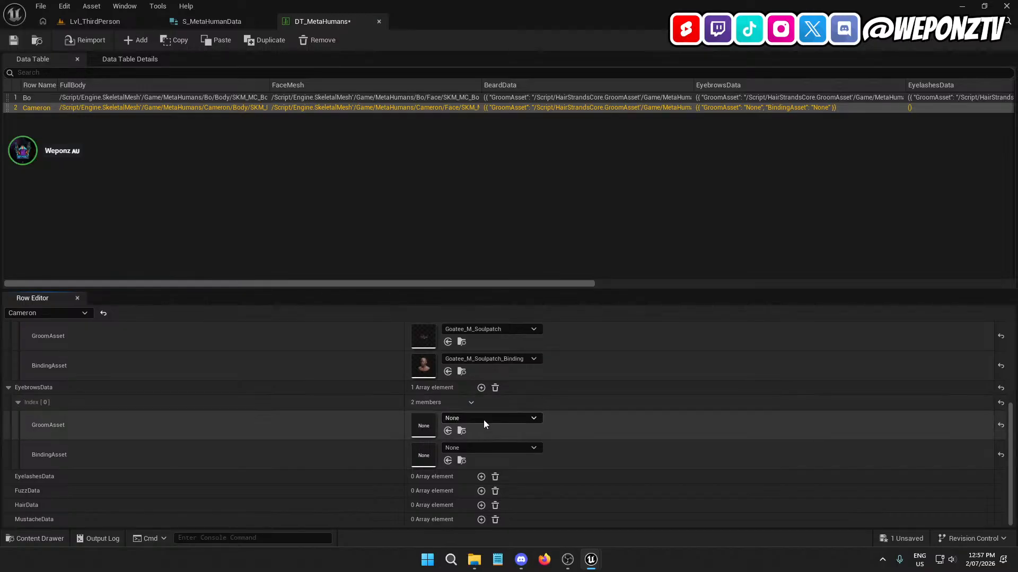
- Check the eyebrow asset name in Cameron's Grooms folder and set the EyebrowsData entry's GroomAsset to Cameron's Eyebrows_M_Slit
{"action": "left_click", "coordinate": [109, 20]}
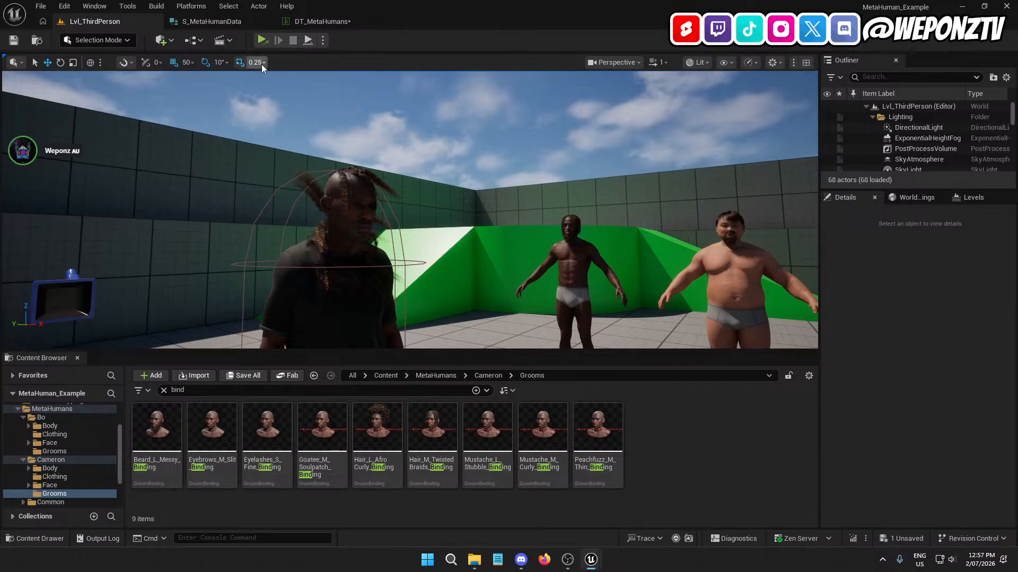
{"action": "left_click", "coordinate": [336, 21]}
{"action": "left_click", "coordinate": [484, 421]}
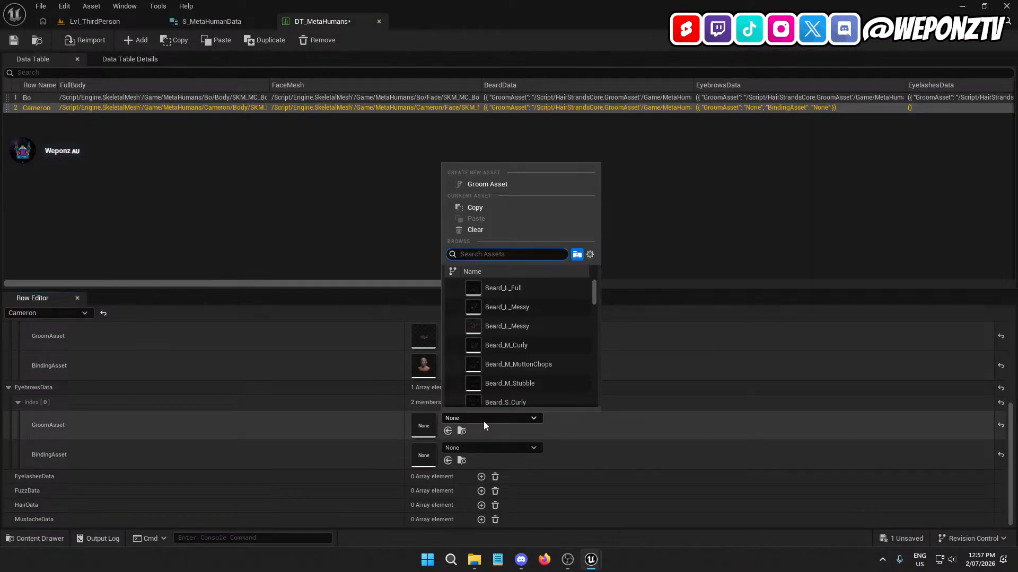
{"action": "type", "text": "eye"}
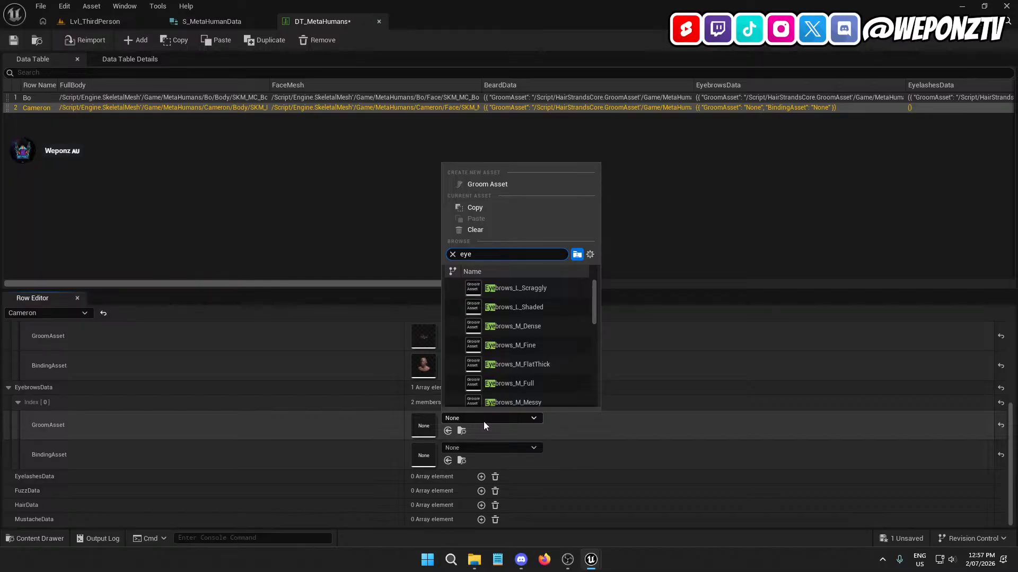
{"action": "type", "text": "b"}
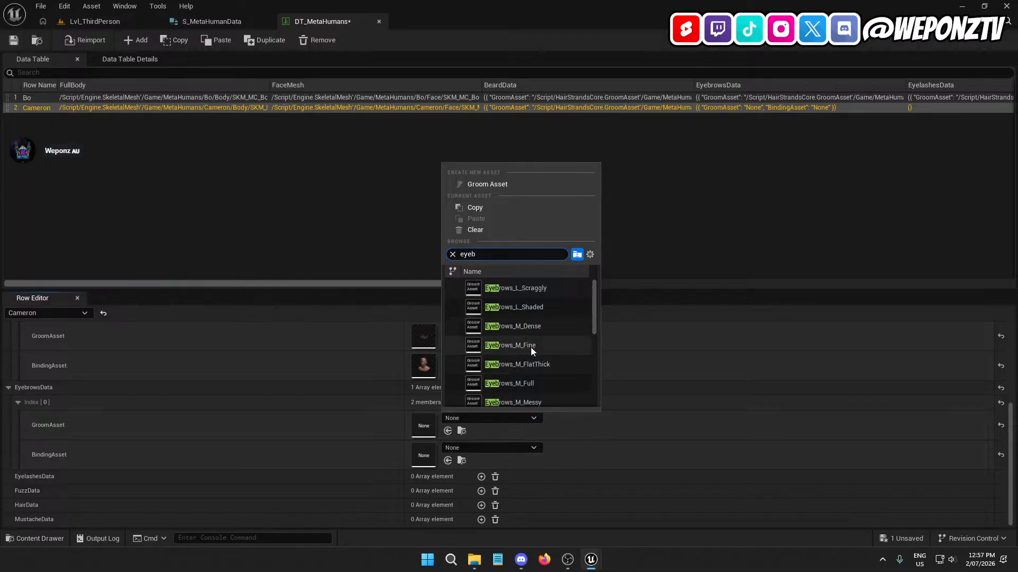
{"action": "scroll", "coordinate": [531, 348], "scroll_direction": "down", "scroll_amount": 2}
{"action": "scroll", "coordinate": [532, 353], "scroll_direction": "down", "scroll_amount": 3}
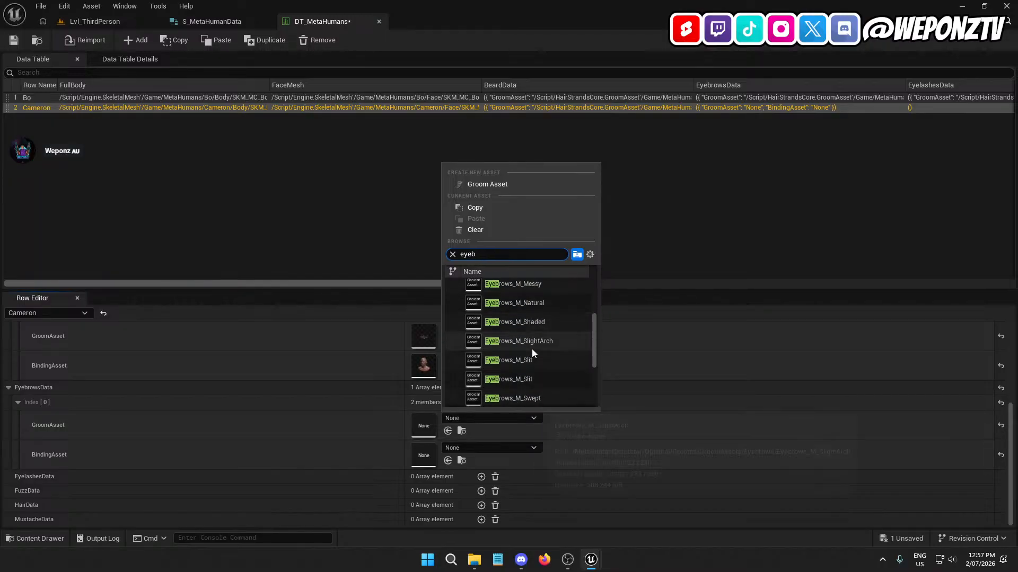
{"action": "left_click", "coordinate": [529, 379]}
- Check the eyebrow binding in Cameron's Grooms folder and set the EyebrowsData entry's BindingAsset to Cameron's Eyebrows_M_Slit_Binding
{"action": "left_click", "coordinate": [94, 21]}
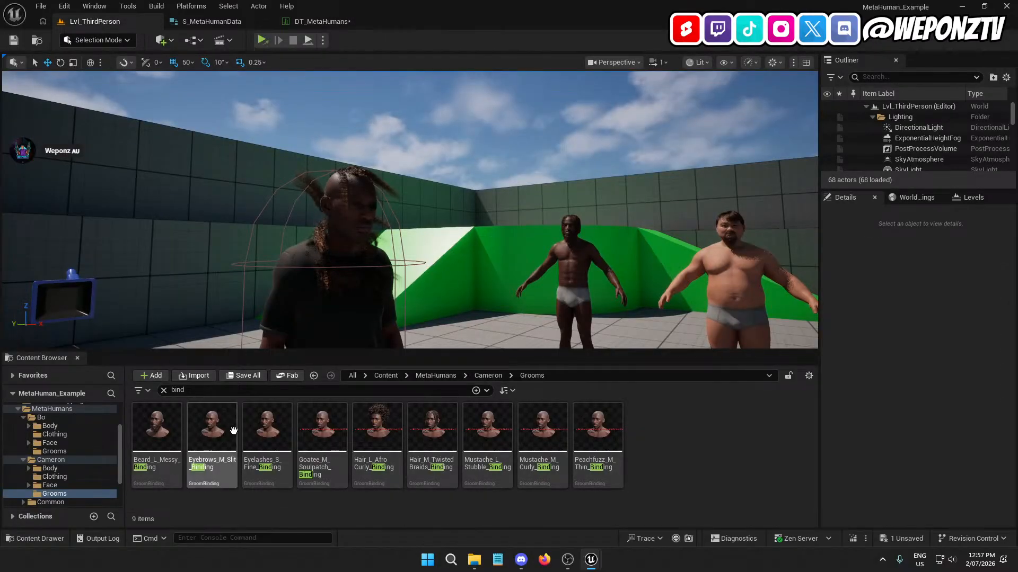
{"action": "left_click", "coordinate": [322, 21]}
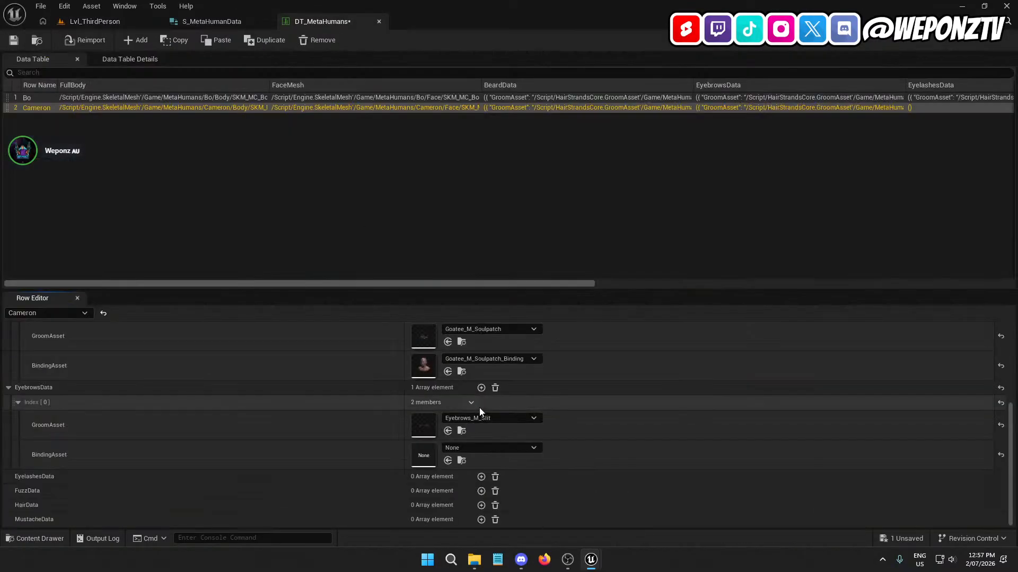
{"action": "left_click", "coordinate": [481, 448]}
{"action": "type", "text": "ey"}
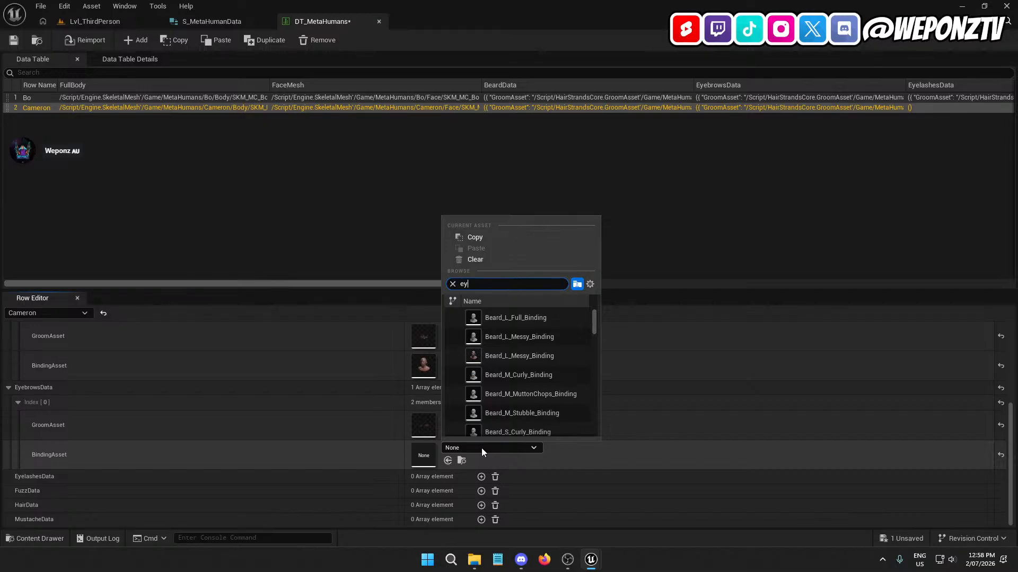
{"action": "type", "text": "ebrows m"}
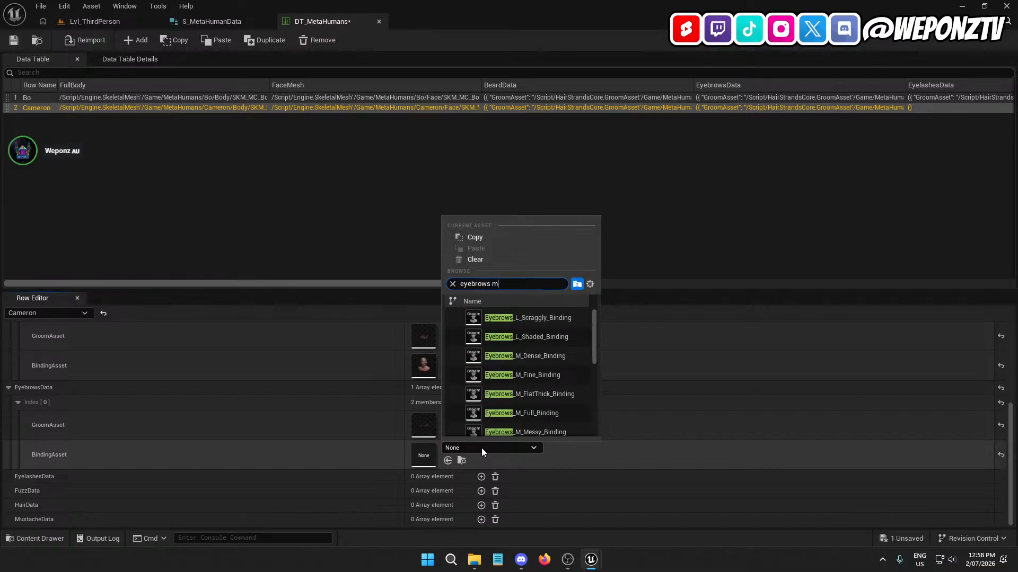
{"action": "type", "text": " sli"}
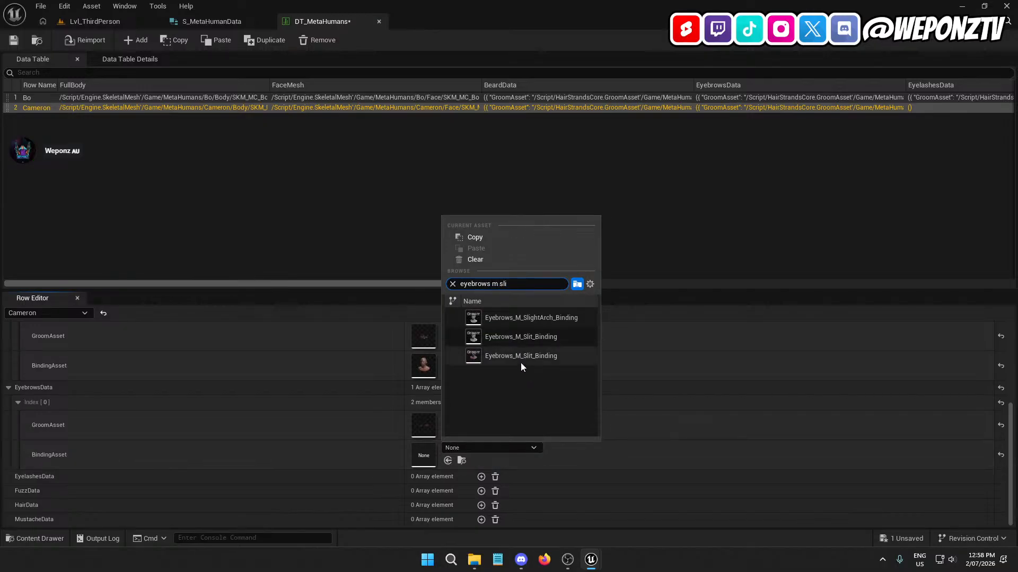
{"action": "left_click", "coordinate": [523, 356]}
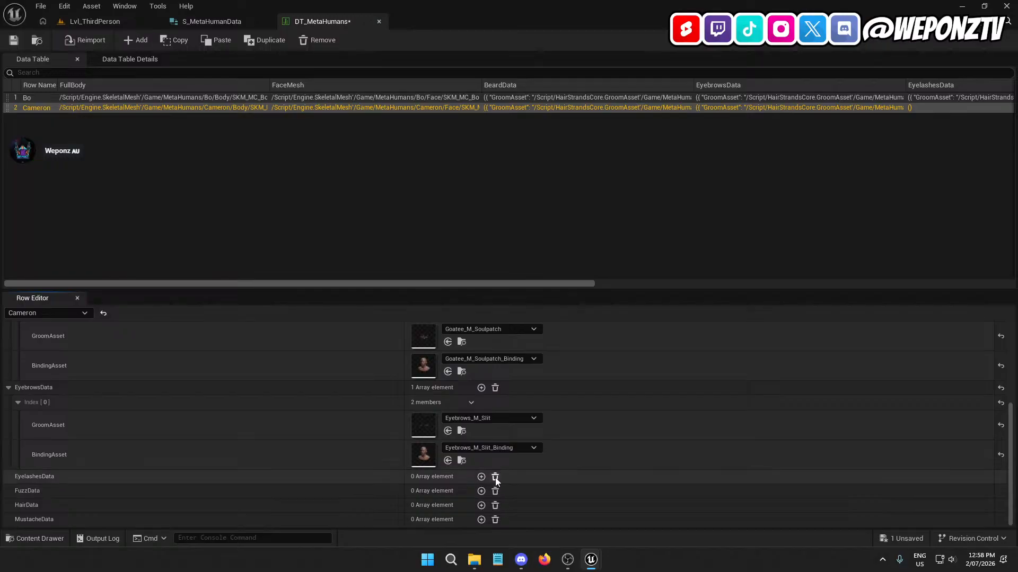
- Add a first EyelashesData entry to the Cameron row and set its GroomAsset to Cameron's Eyelashes_S_Fine, checking the name in the Grooms folder
{"action": "left_click", "coordinate": [481, 477]}
{"action": "scroll", "coordinate": [450, 500], "scroll_direction": "down", "scroll_amount": 3}
{"action": "left_click", "coordinate": [483, 433]}
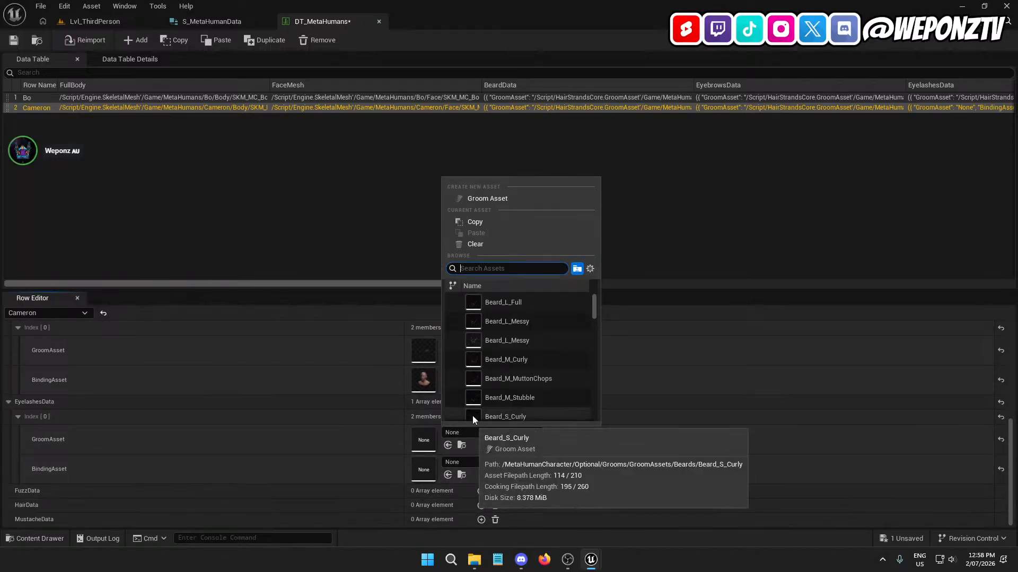
{"action": "type", "text": "eyelash"}
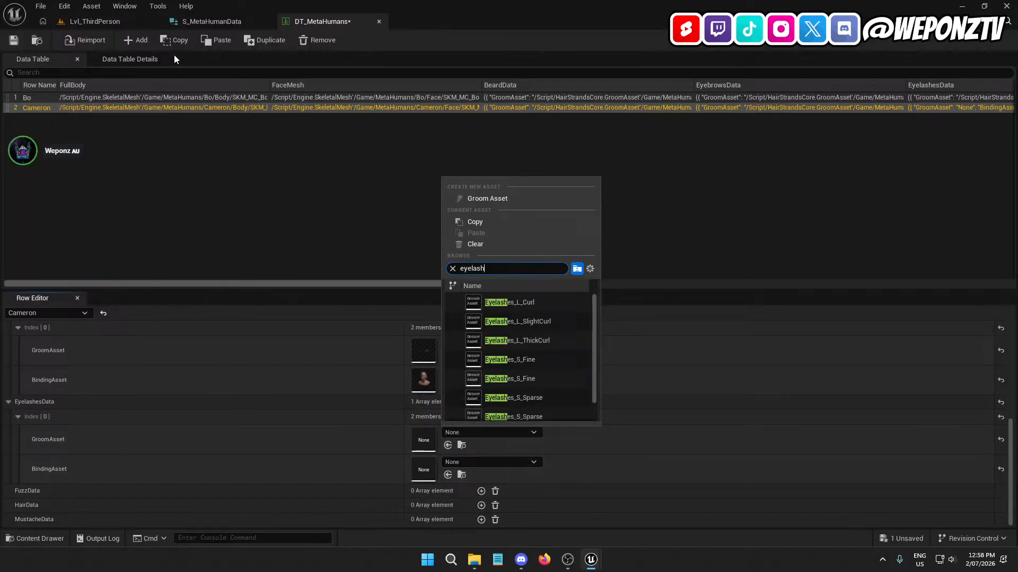
{"action": "left_click", "coordinate": [95, 21]}
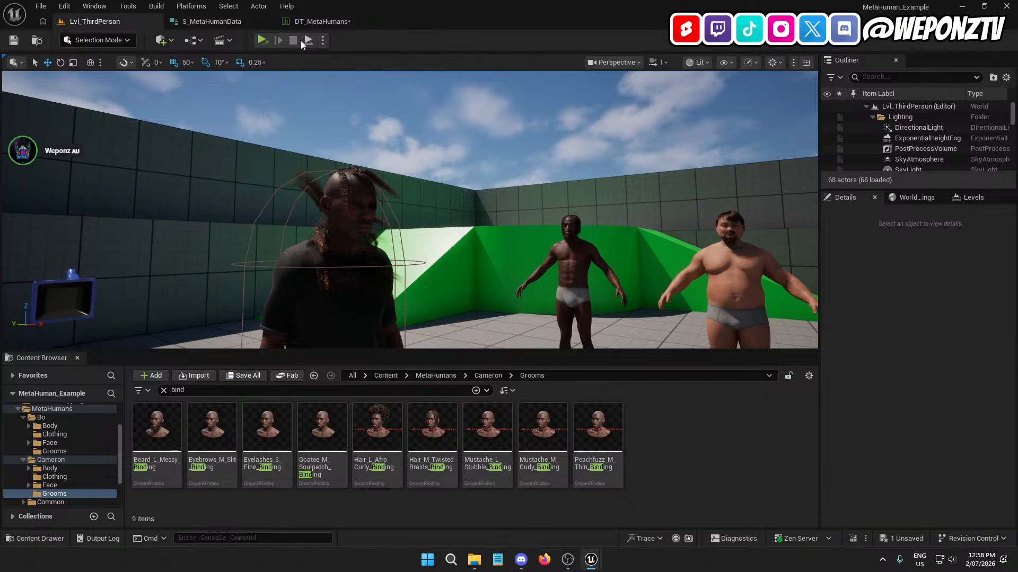
{"action": "left_click", "coordinate": [326, 24]}
{"action": "left_click", "coordinate": [485, 433]}
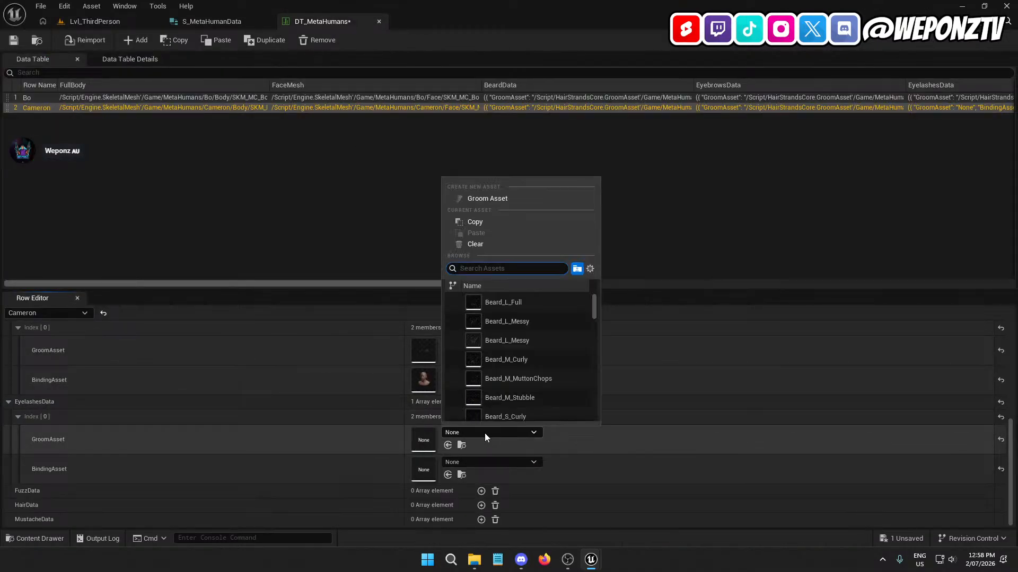
{"action": "type", "text": "eyelashes fine"}
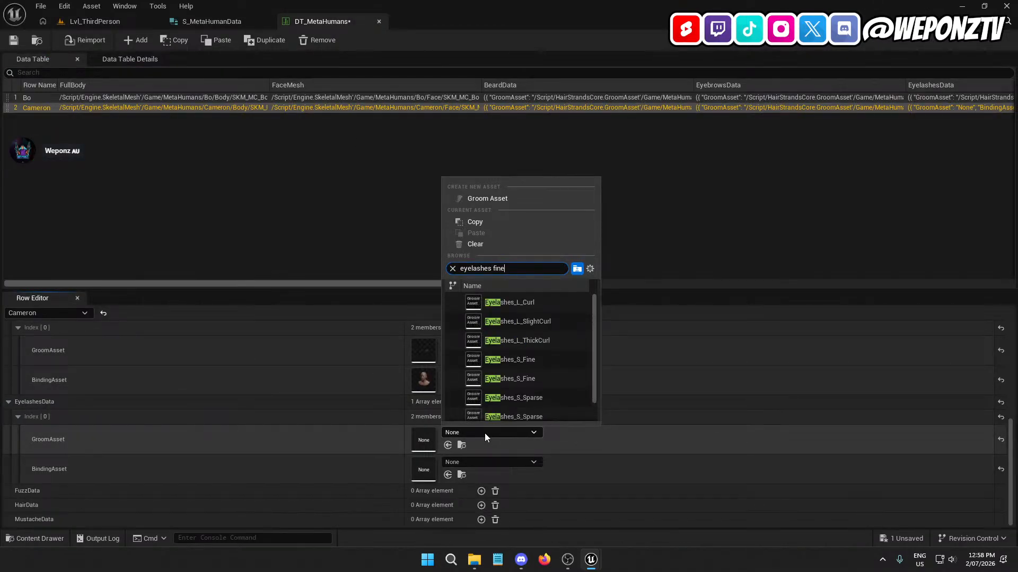
{"action": "left_click", "coordinate": [512, 322]}
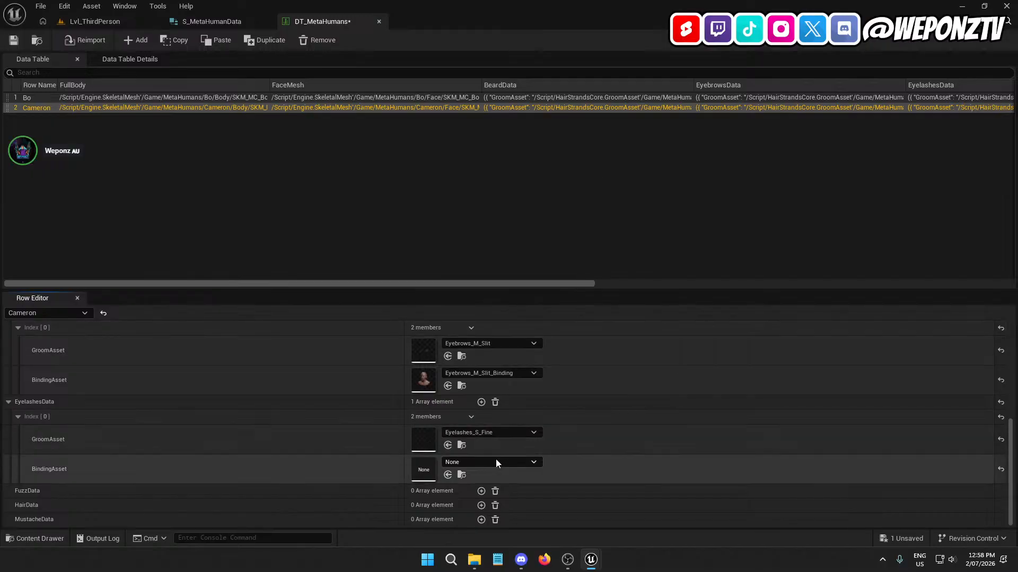
- Set the EyelashesData entry's BindingAsset to Cameron's Eyelashes_S_Fine_Binding
{"action": "left_click", "coordinate": [484, 461]}
{"action": "type", "text": "eyelashes fine"}
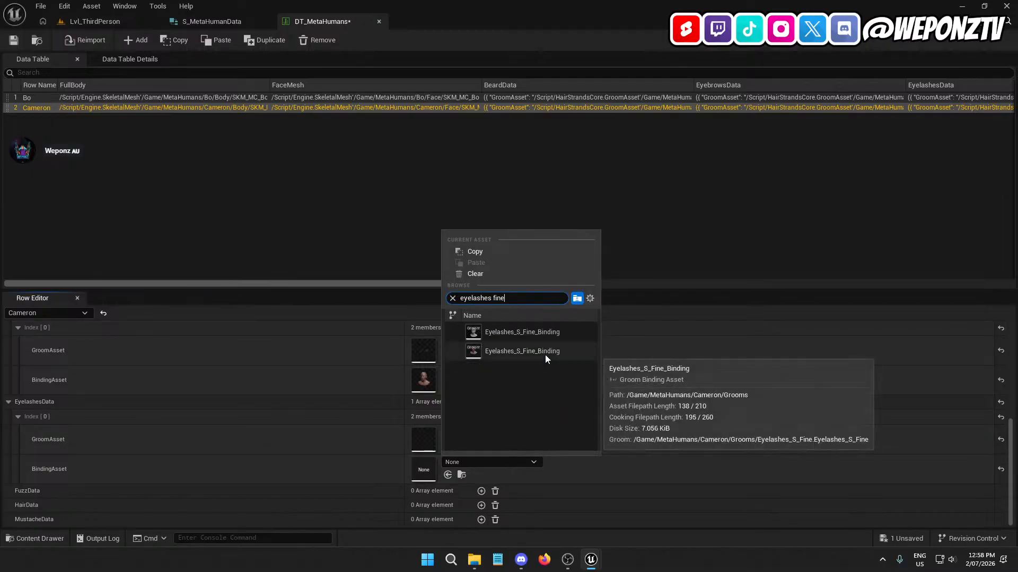
{"action": "left_click", "coordinate": [545, 353]}
- Add a first FuzzData entry to the Cameron row and check the peach fuzz asset name in Cameron's Grooms folder
{"action": "left_click", "coordinate": [481, 492]}
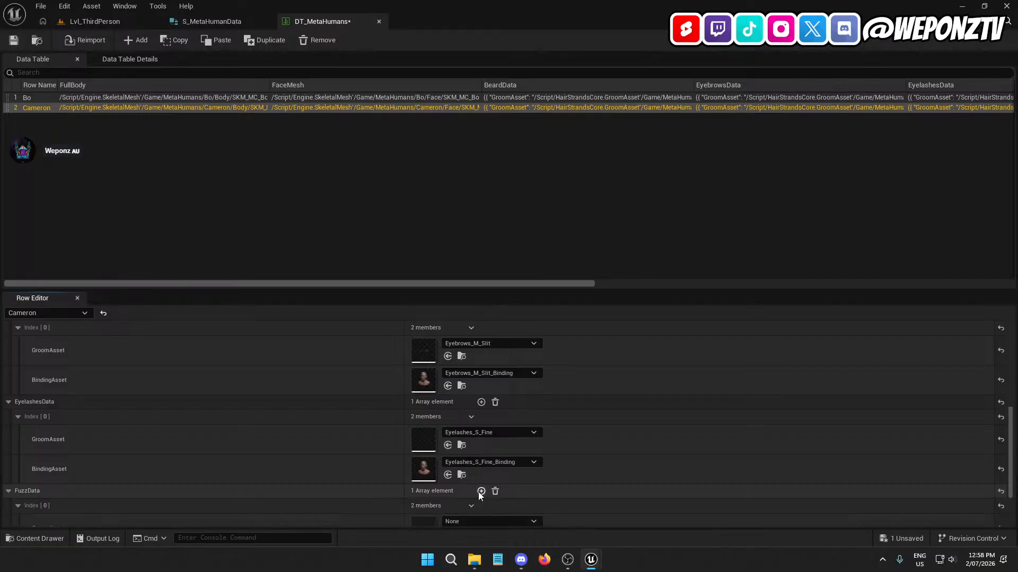
{"action": "scroll", "coordinate": [278, 459], "scroll_direction": "down", "scroll_amount": 2}
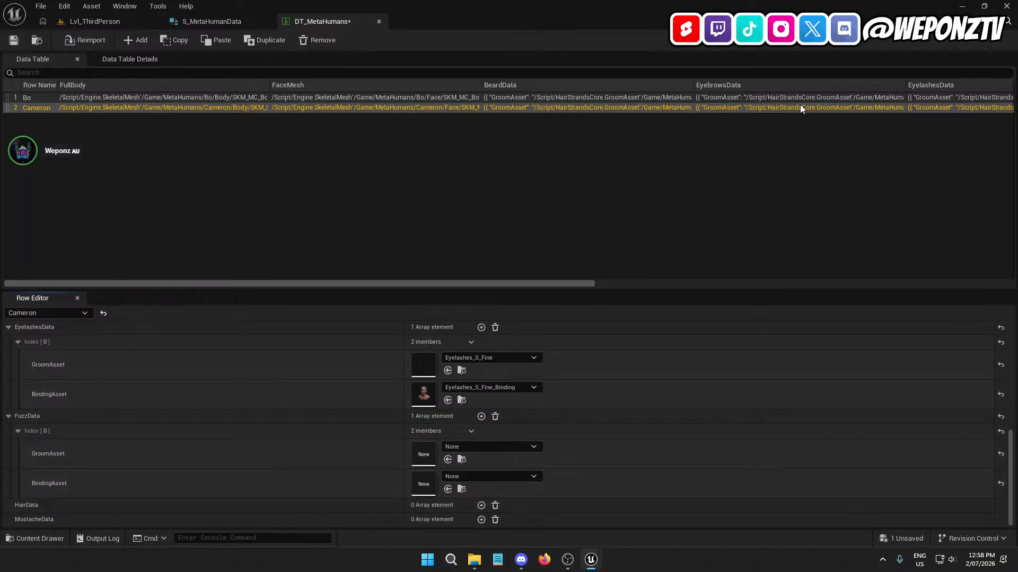
{"action": "left_click_drag", "start_coordinate": [465, 282], "coordinate": [349, 309]}
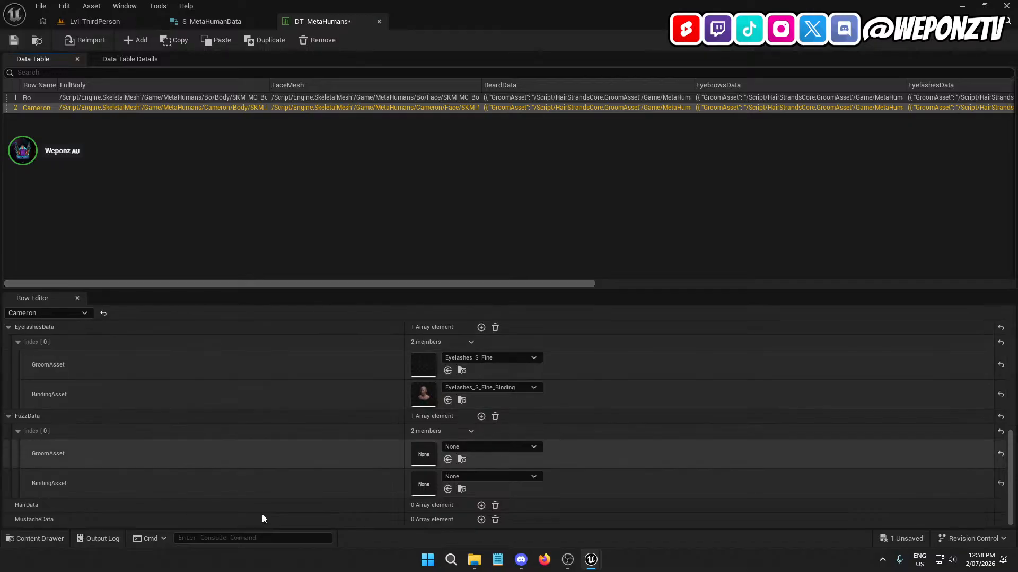
{"action": "left_click", "coordinate": [93, 21]}
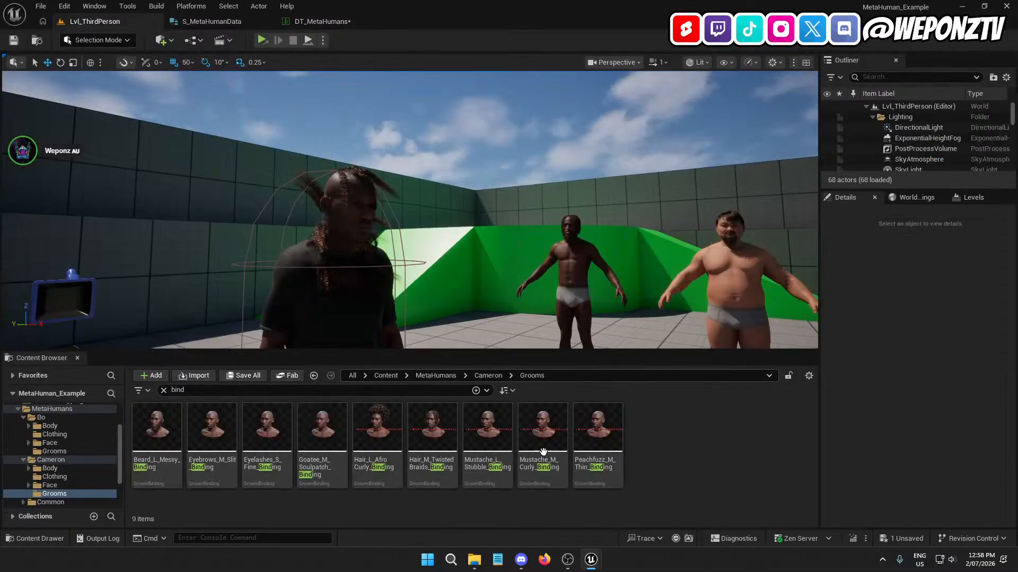
{"action": "left_click", "coordinate": [314, 22]}
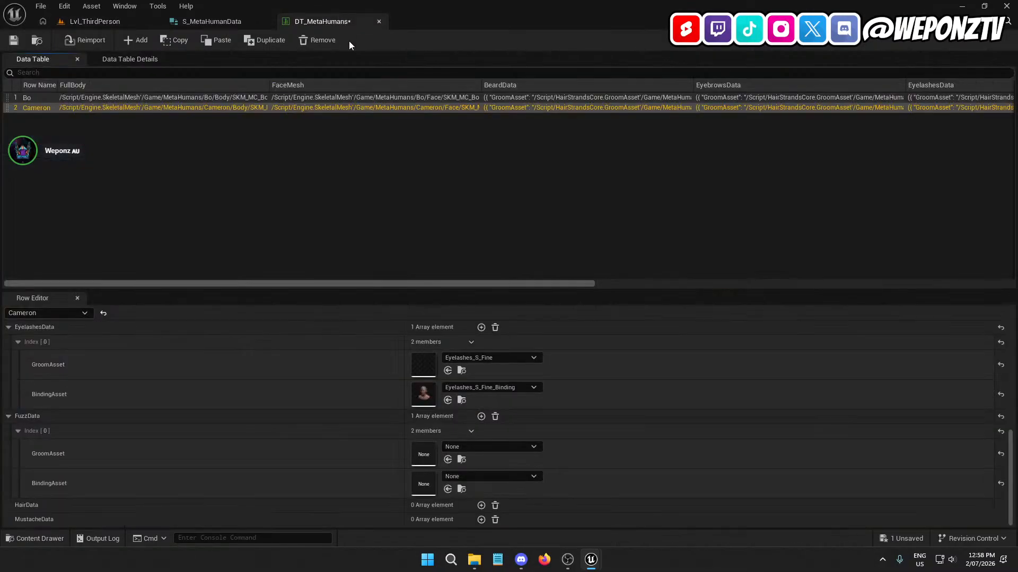
- Set the FuzzData entry's GroomAsset to the Peachfuzz_M_Thin from Cameron's Grooms folder
{"action": "left_click", "coordinate": [482, 447]}
{"action": "type", "text": "pech"}
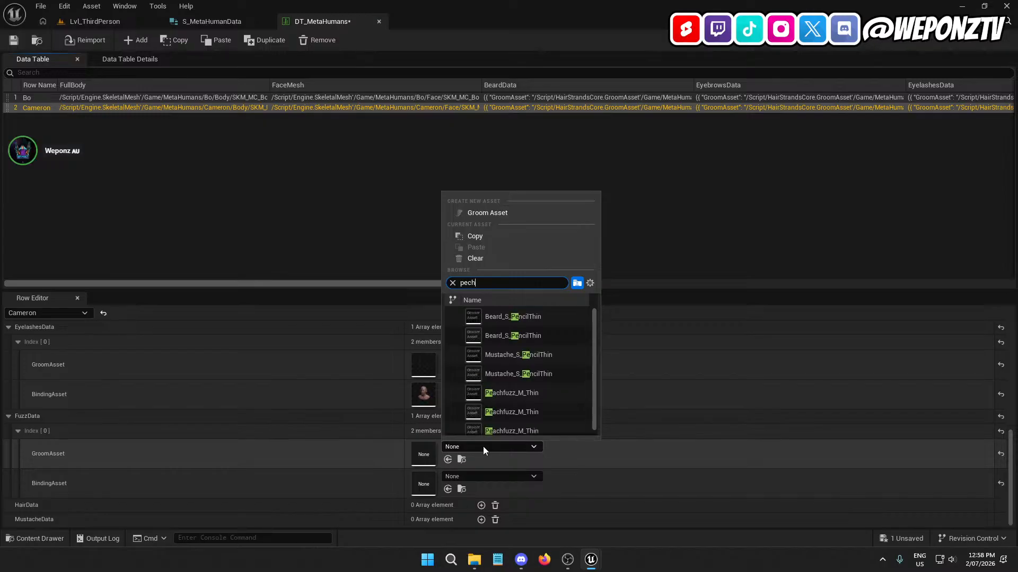
{"action": "key", "text": "BackSpace"}
{"action": "type", "text": "ach"}
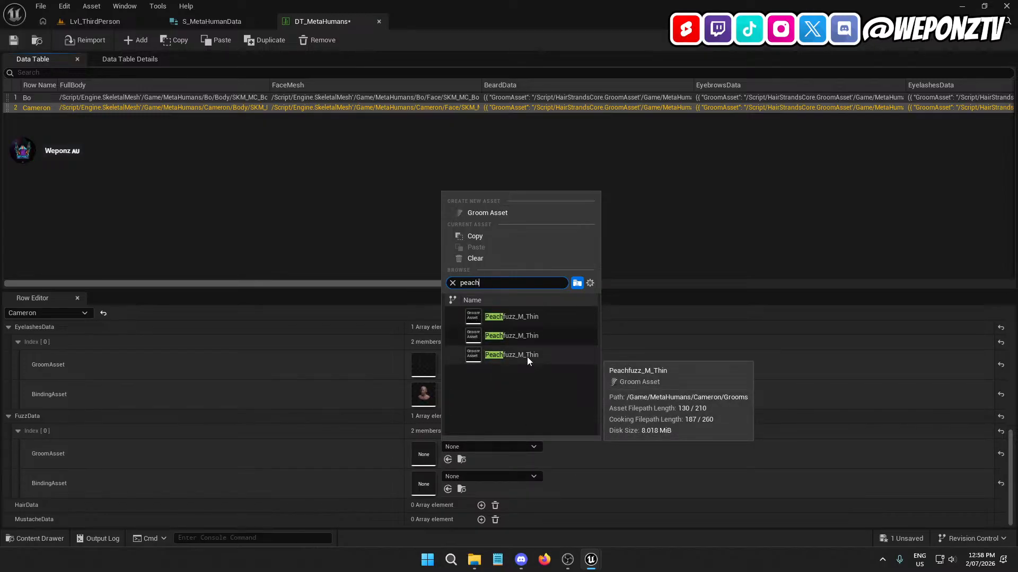
{"action": "left_click", "coordinate": [527, 357]}
- Set the FuzzData entry's BindingAsset to Cameron's Peachfuzz_M_Thin_Binding
{"action": "left_click", "coordinate": [491, 476]}
{"action": "type", "text": "pe"}
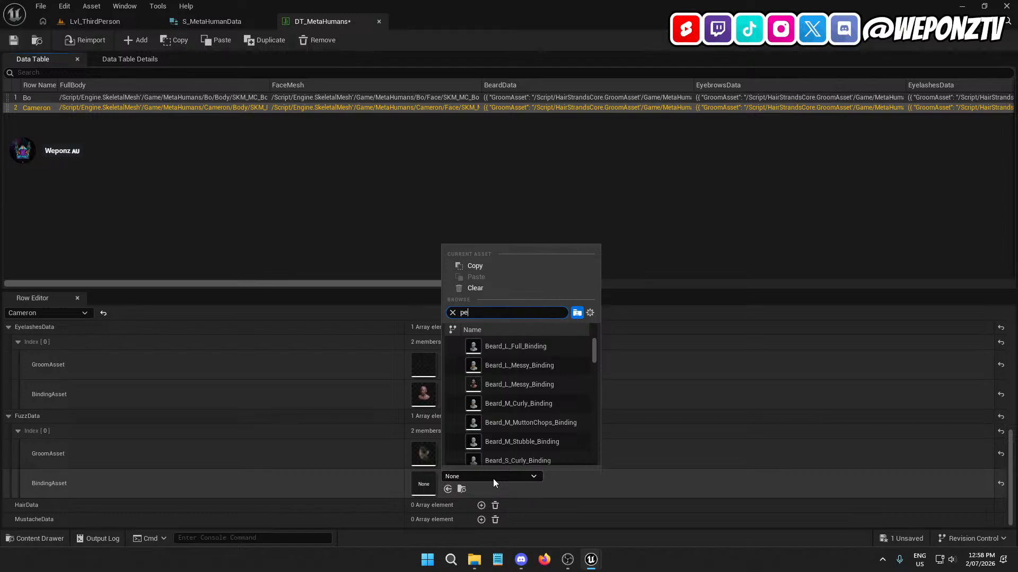
{"action": "type", "text": "ach"}
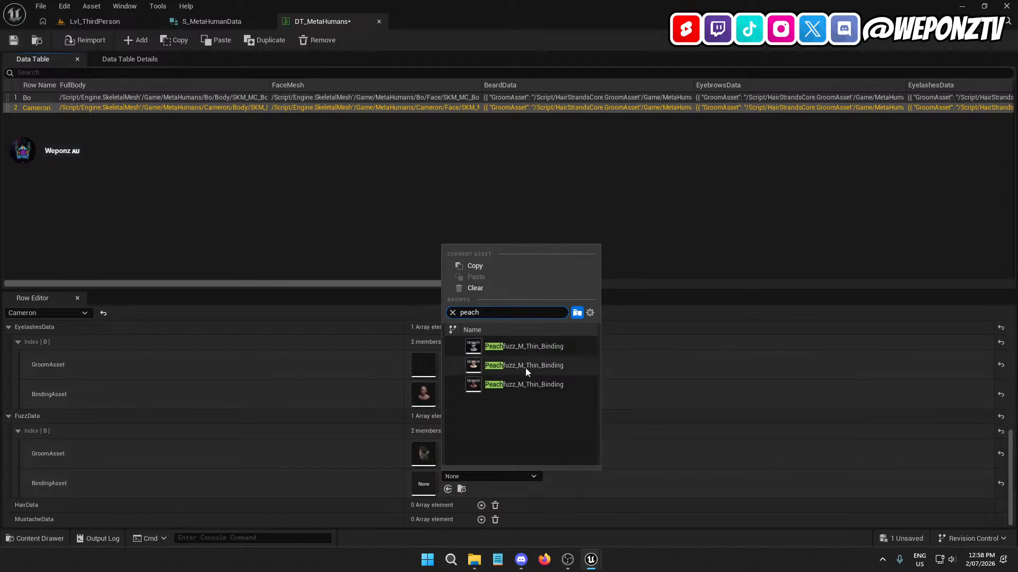
{"action": "left_click", "coordinate": [520, 388]}
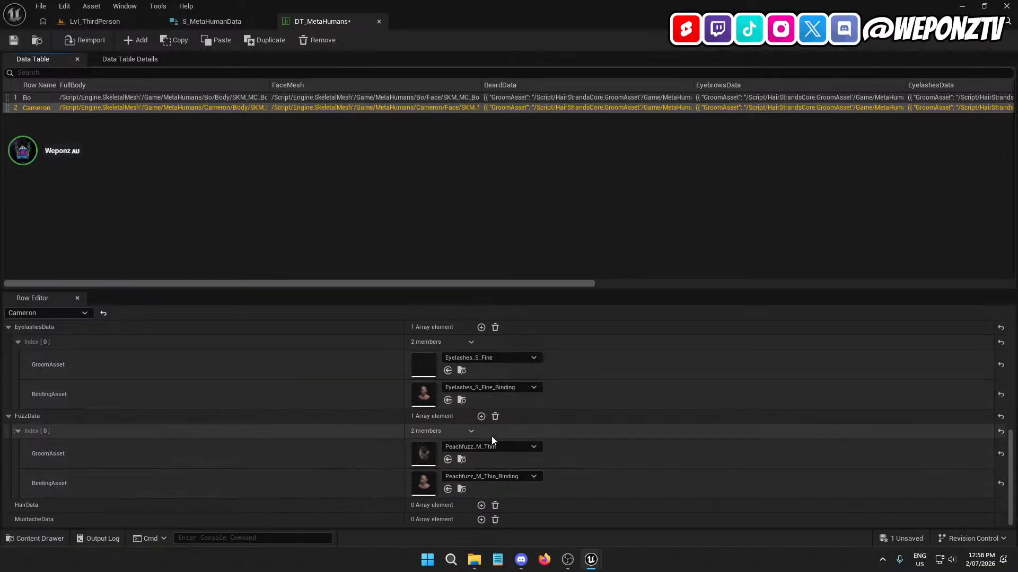
- Add a first HairData entry to the Cameron row and set its GroomAsset to Cameron's Hair_L_AfroCurly, checking the name in the Grooms folder
{"action": "left_click", "coordinate": [481, 505]}
{"action": "scroll", "coordinate": [376, 478], "scroll_direction": "down", "scroll_amount": 3}
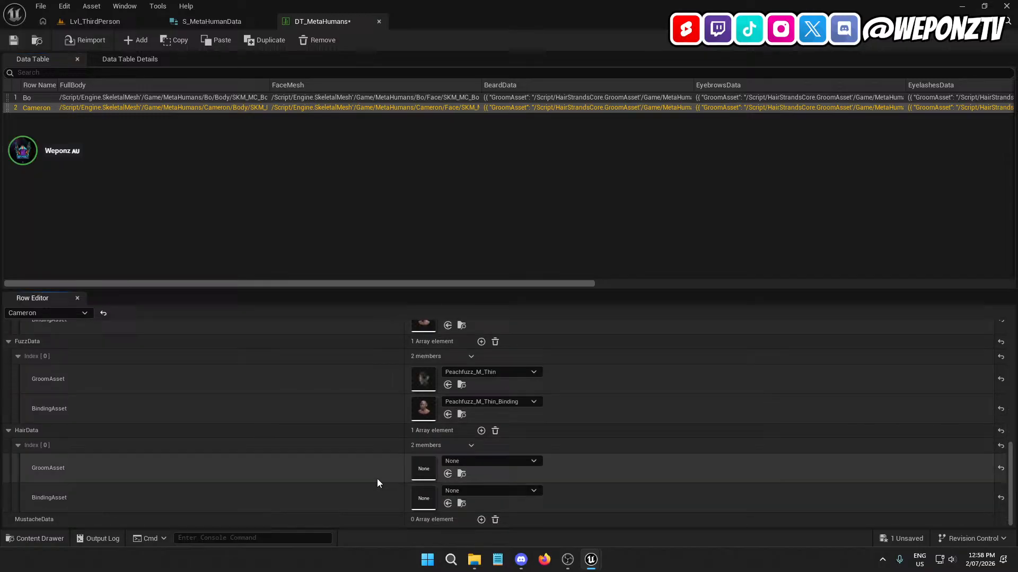
{"action": "left_click", "coordinate": [461, 459]}
{"action": "left_click", "coordinate": [128, 23]}
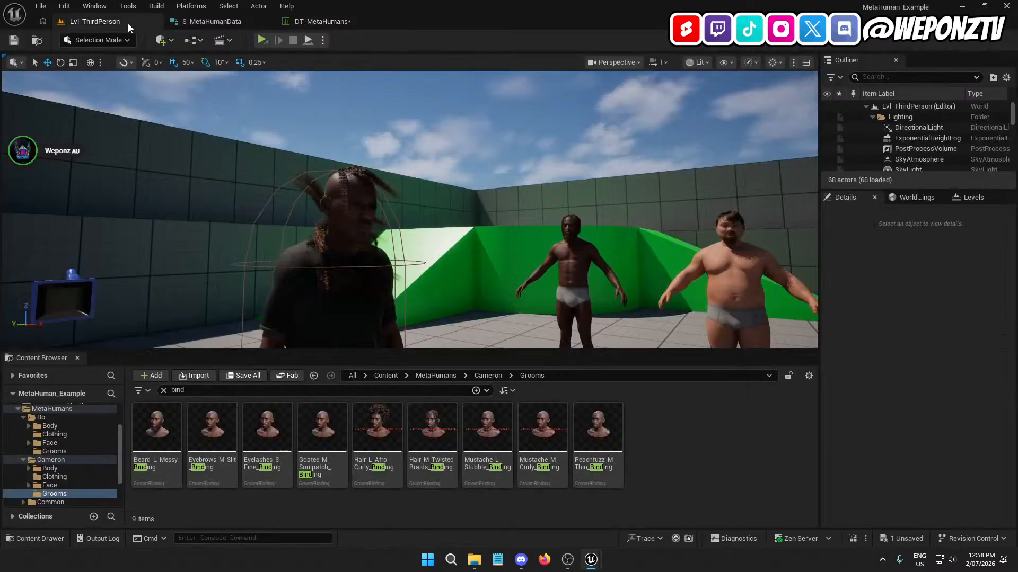
{"action": "left_click", "coordinate": [364, 483]}
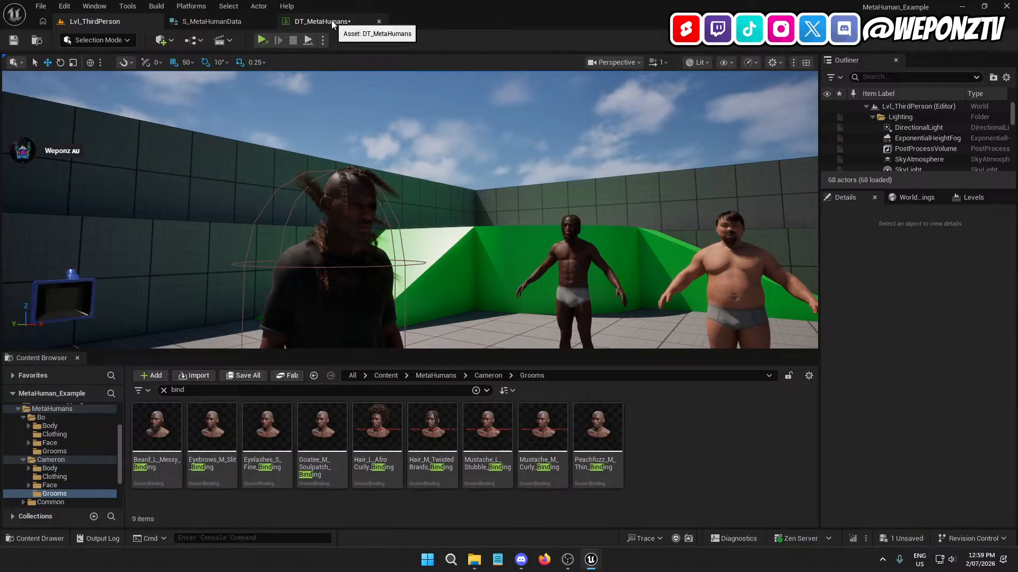
{"action": "left_click", "coordinate": [318, 23]}
{"action": "left_click", "coordinate": [484, 463]}
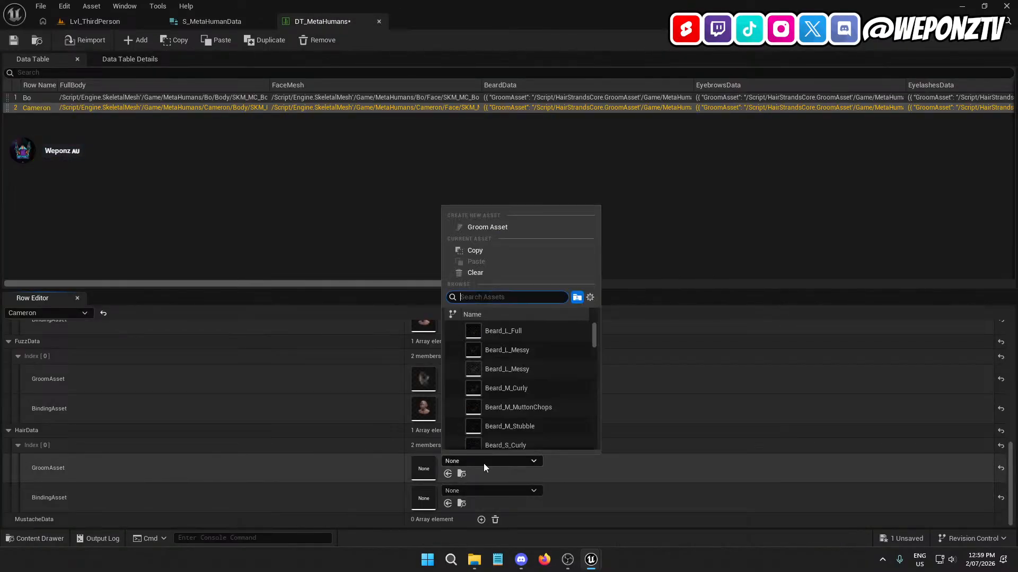
{"action": "type", "text": "afro"}
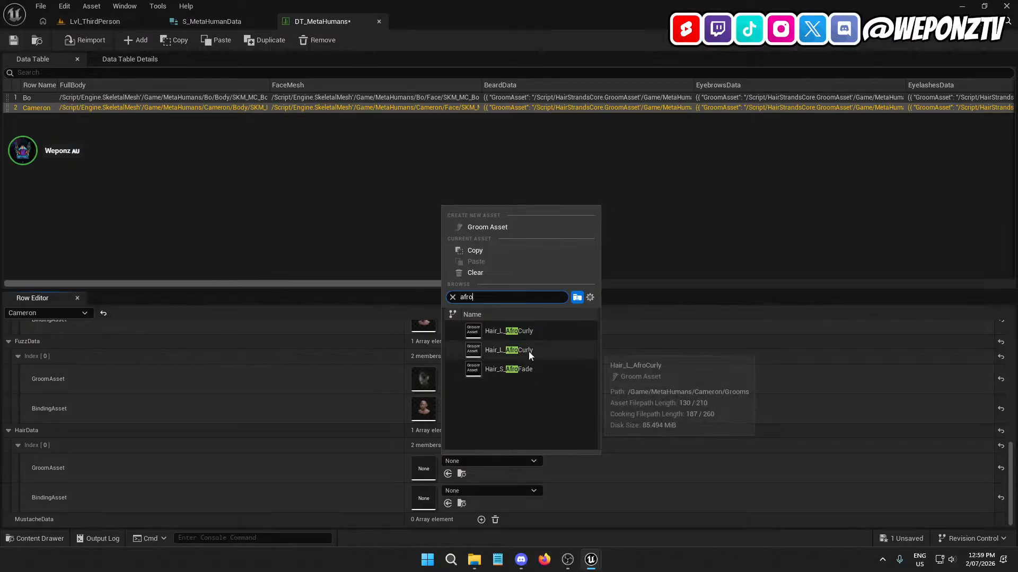
{"action": "left_click", "coordinate": [529, 351]}
- Set the first HairData entry's BindingAsset to Cameron's Hair_L_AfroCurly_Binding
{"action": "left_click", "coordinate": [471, 491]}
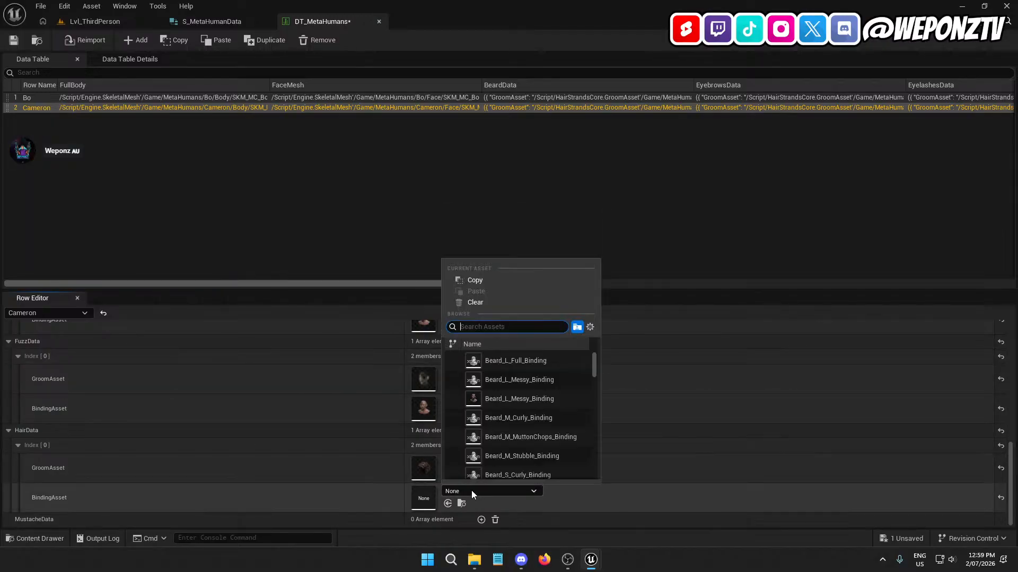
{"action": "type", "text": "afro"}
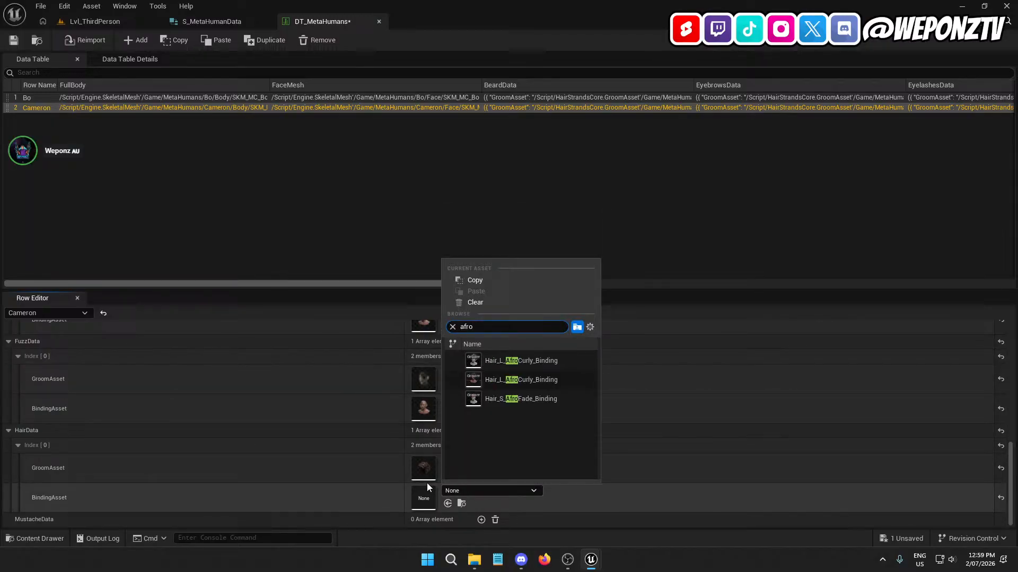
{"action": "left_click", "coordinate": [530, 380]}
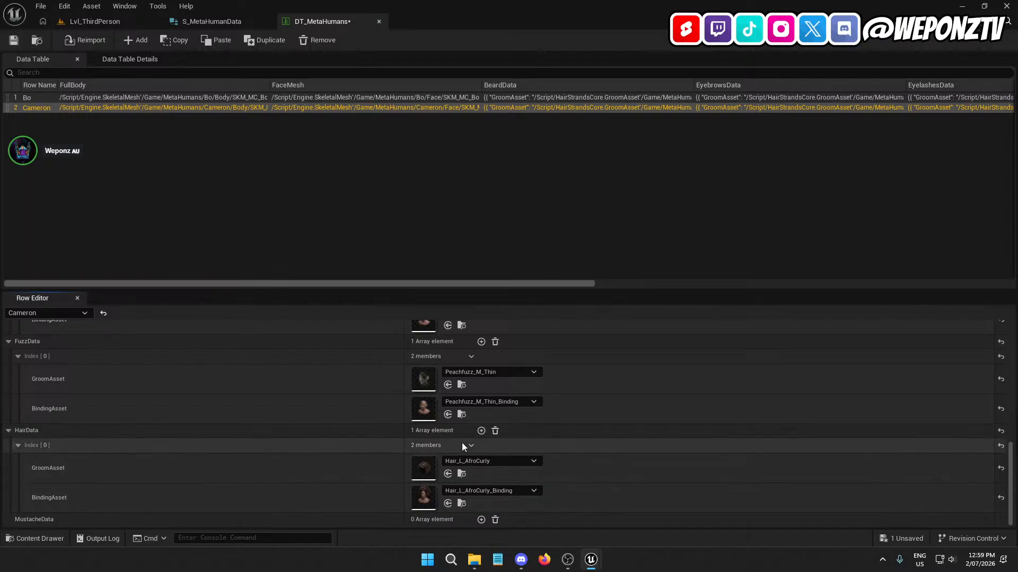
- Add a second HairData entry to the Cameron row and set its GroomAsset to Cameron's Hair_M_TwistedBraids
{"action": "left_click", "coordinate": [481, 430]}
{"action": "scroll", "coordinate": [482, 477], "scroll_direction": "down", "scroll_amount": 3}
{"action": "left_click", "coordinate": [465, 460]}
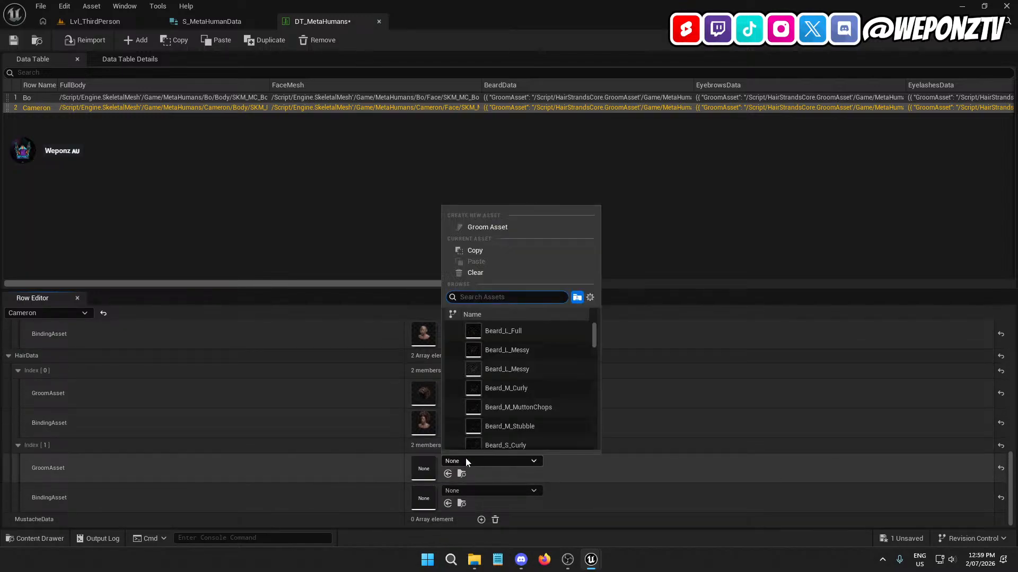
{"action": "type", "text": "twisted"}
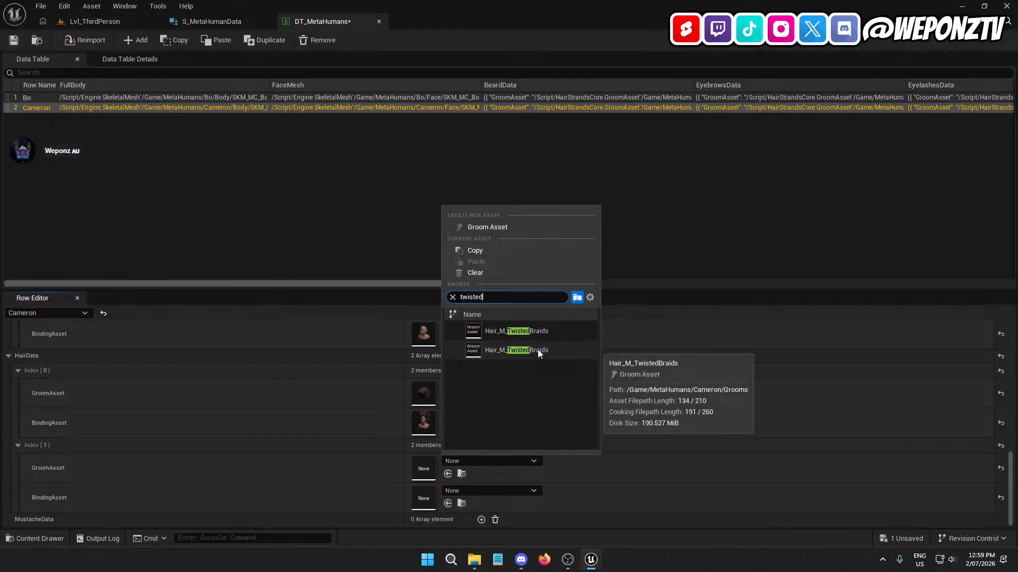
{"action": "left_click", "coordinate": [538, 348]}
- Set the second HairData entry's BindingAsset to Cameron's Hair_M_TwistedBraids_Binding
{"action": "left_click", "coordinate": [485, 491]}
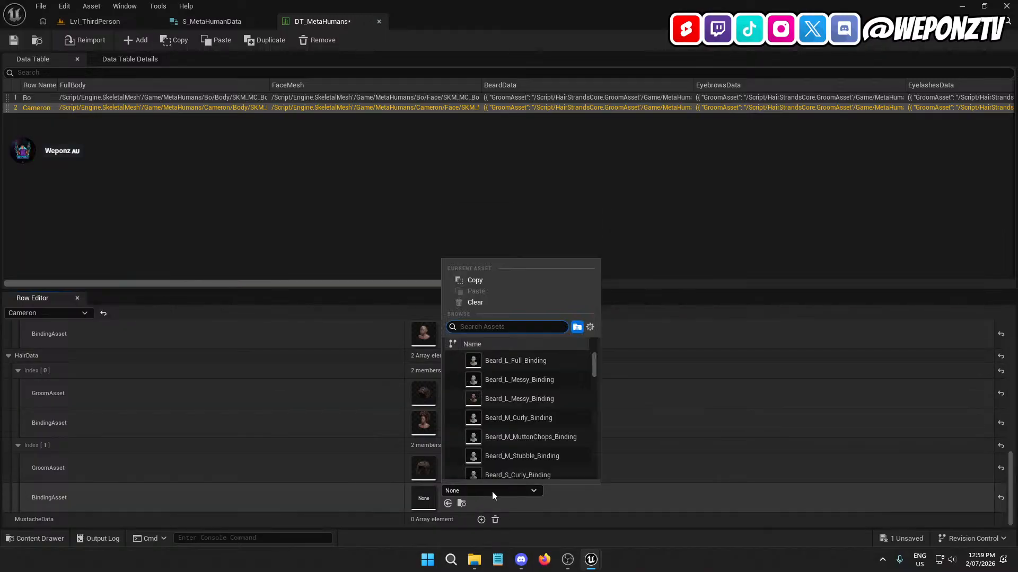
{"action": "type", "text": "twist"}
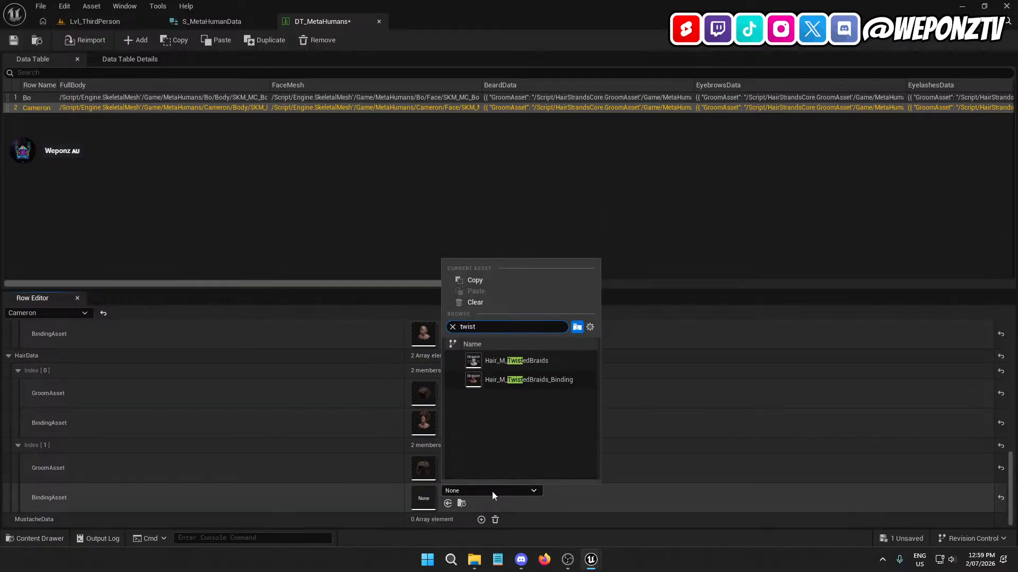
{"action": "left_click", "coordinate": [543, 385]}
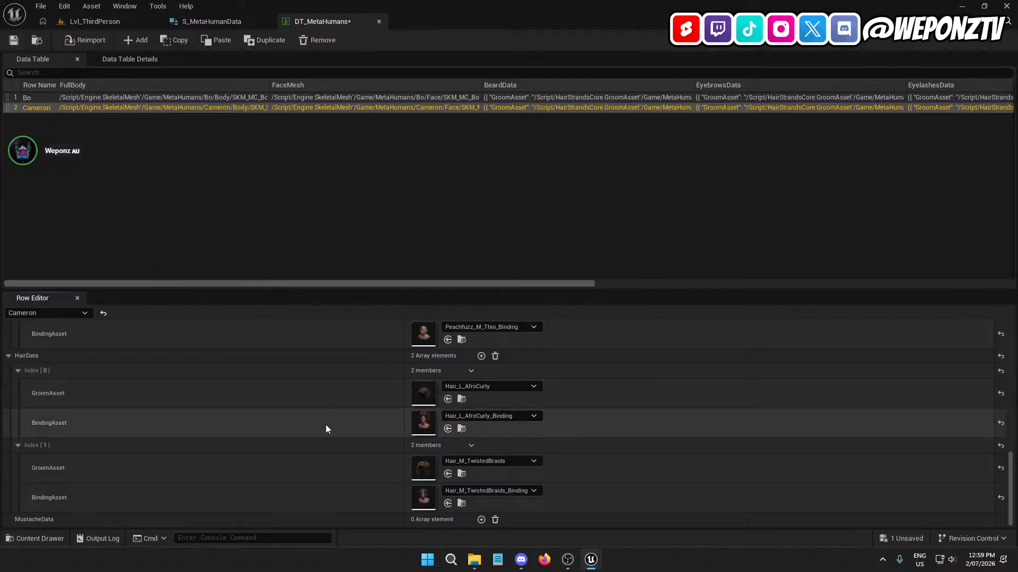
- Add a first MustacheData entry to the Cameron row and check the mustache asset names in Cameron's Grooms folder
{"action": "left_click", "coordinate": [481, 520]}
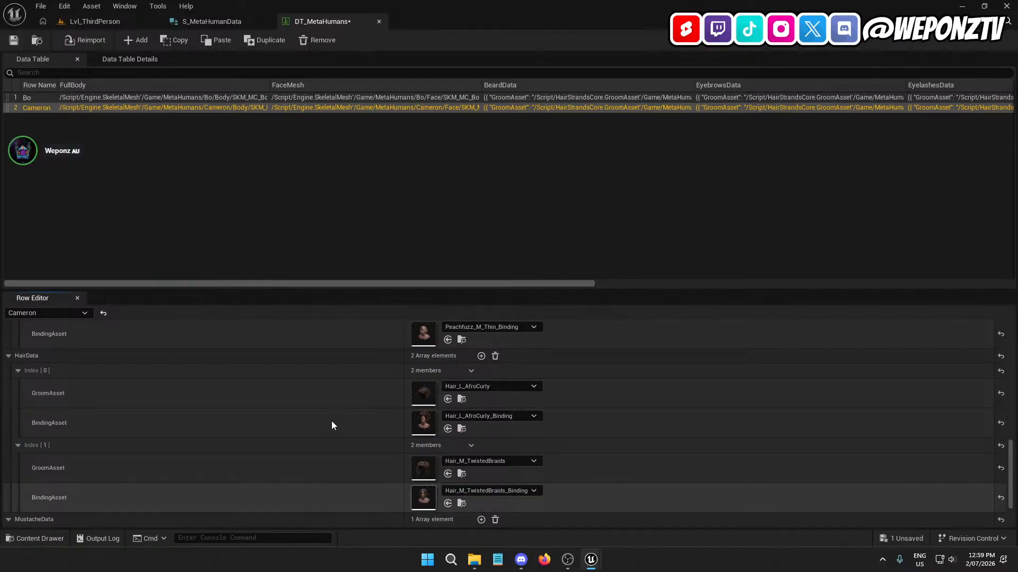
{"action": "scroll", "coordinate": [332, 421], "scroll_direction": "down", "scroll_amount": 3}
{"action": "left_click", "coordinate": [85, 24]}
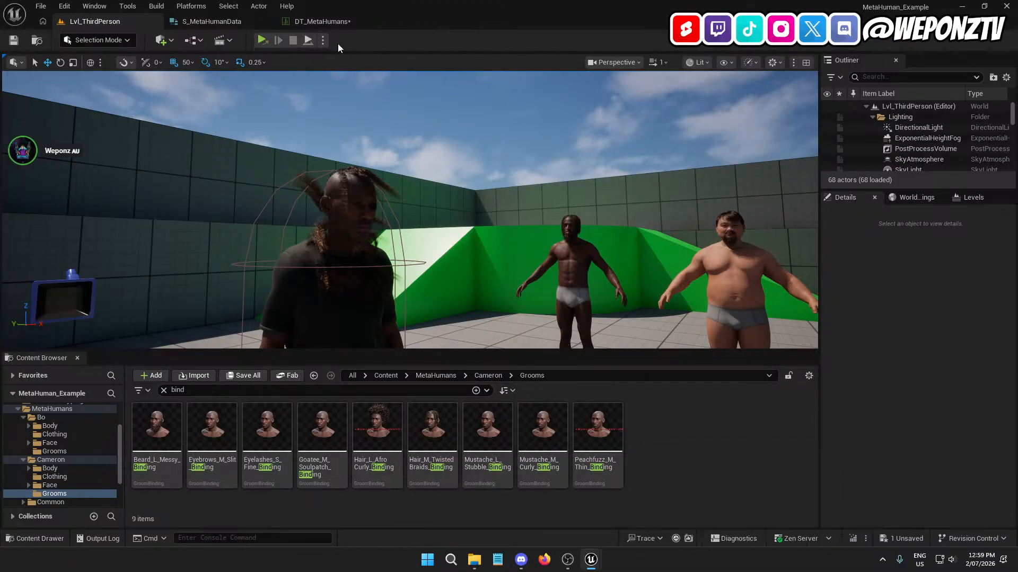
{"action": "left_click", "coordinate": [331, 22]}
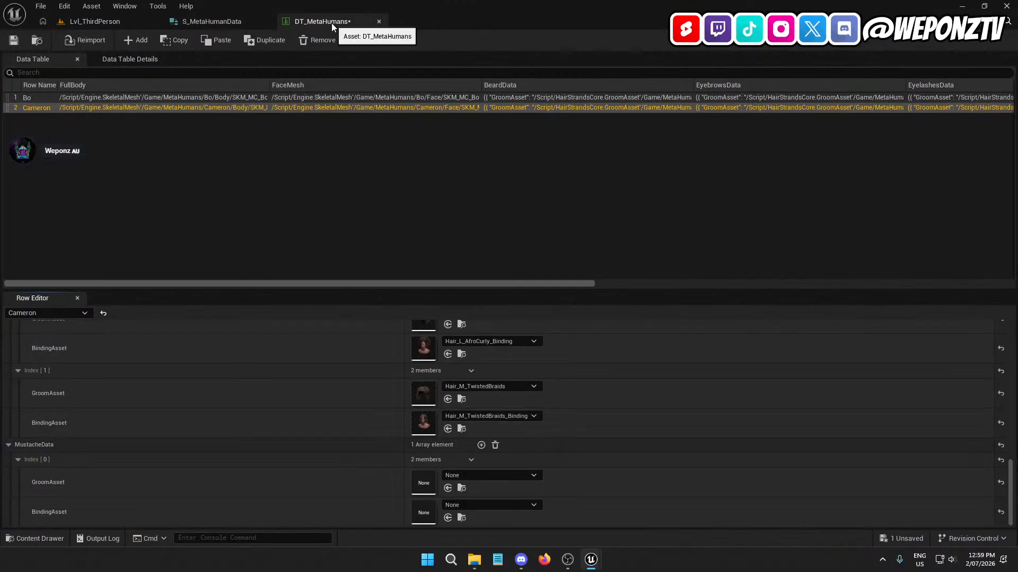
- Set the first MustacheData entry's GroomAsset in the Cameron row to Cameron's Mustache_L_Stubble
{"action": "left_click", "coordinate": [476, 476]}
{"action": "type", "text": "stu"}
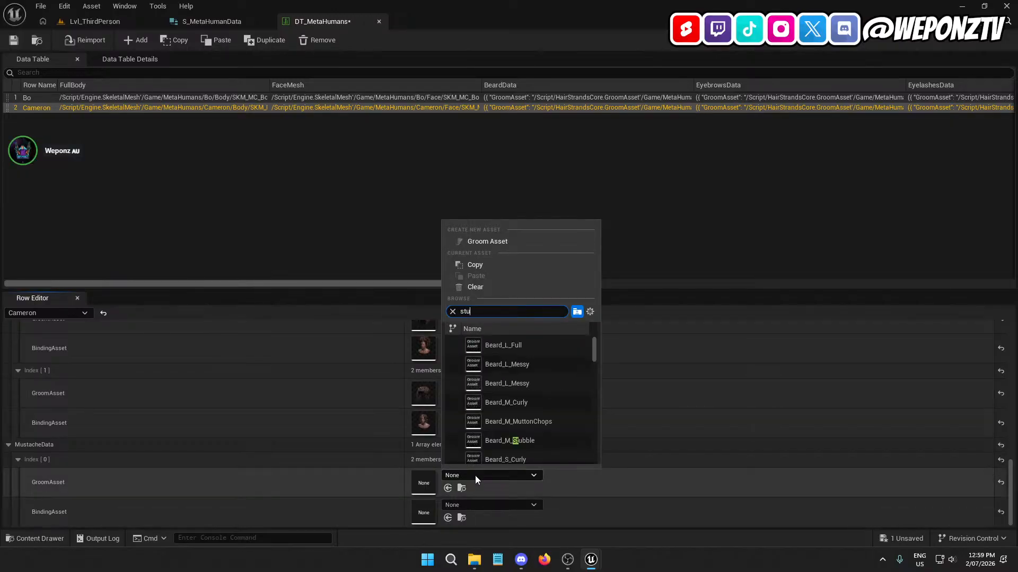
{"action": "type", "text": "b"}
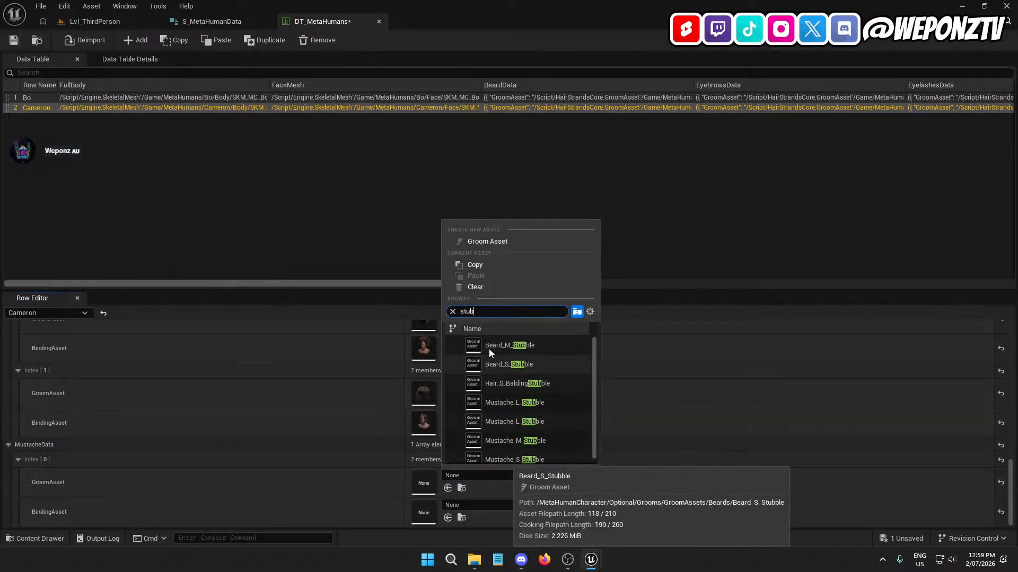
{"action": "left_click", "coordinate": [119, 21]}
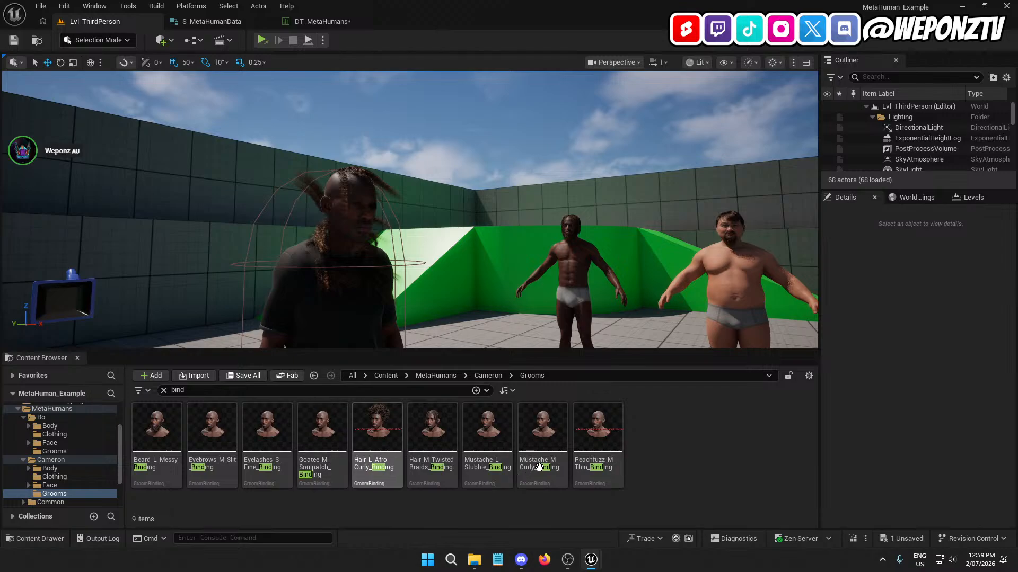
{"action": "left_click", "coordinate": [334, 20]}
{"action": "left_click", "coordinate": [475, 475]}
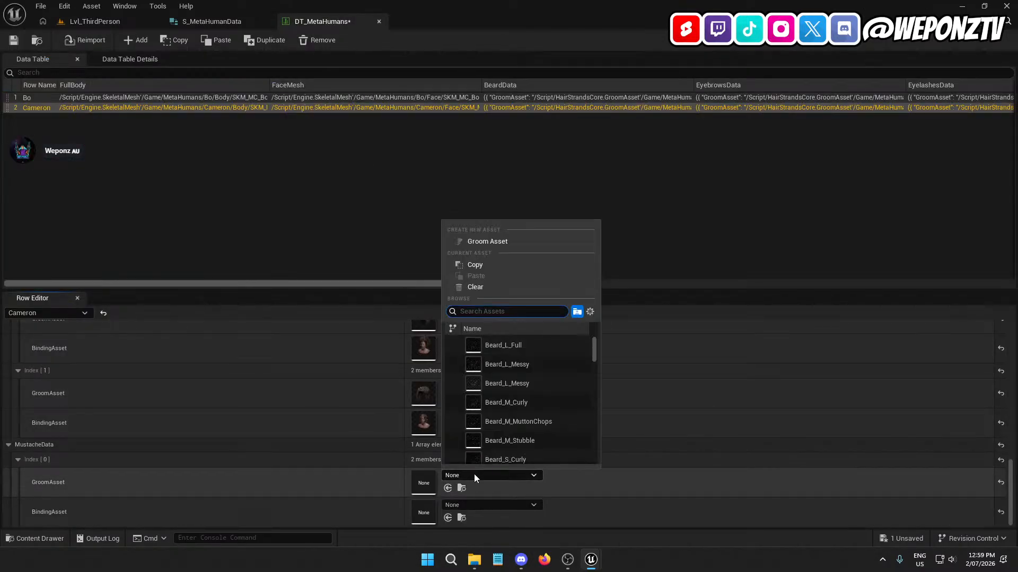
{"action": "type", "text": "l stub"}
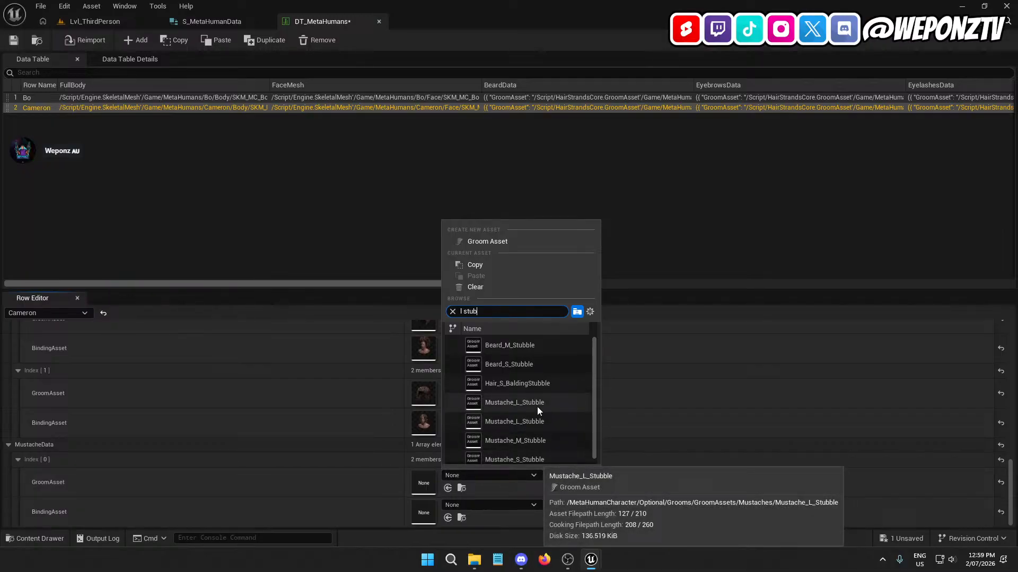
{"action": "left_click", "coordinate": [545, 418]}
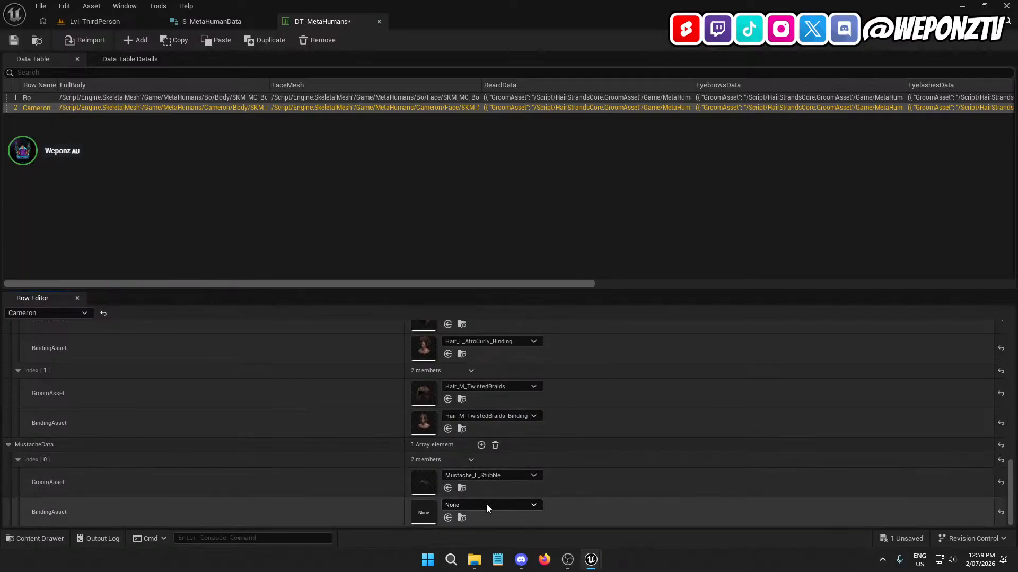
- Set the first MustacheData entry's BindingAsset to Cameron's Mustache_L_Stubble_Binding
{"action": "left_click", "coordinate": [487, 506]}
{"action": "type", "text": "l stub"}
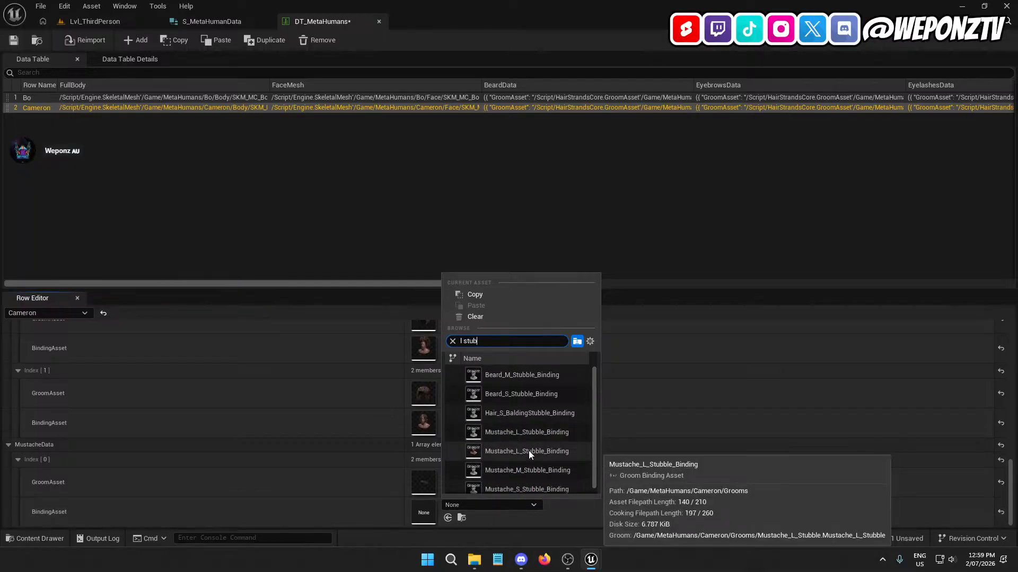
{"action": "left_click", "coordinate": [529, 451]}
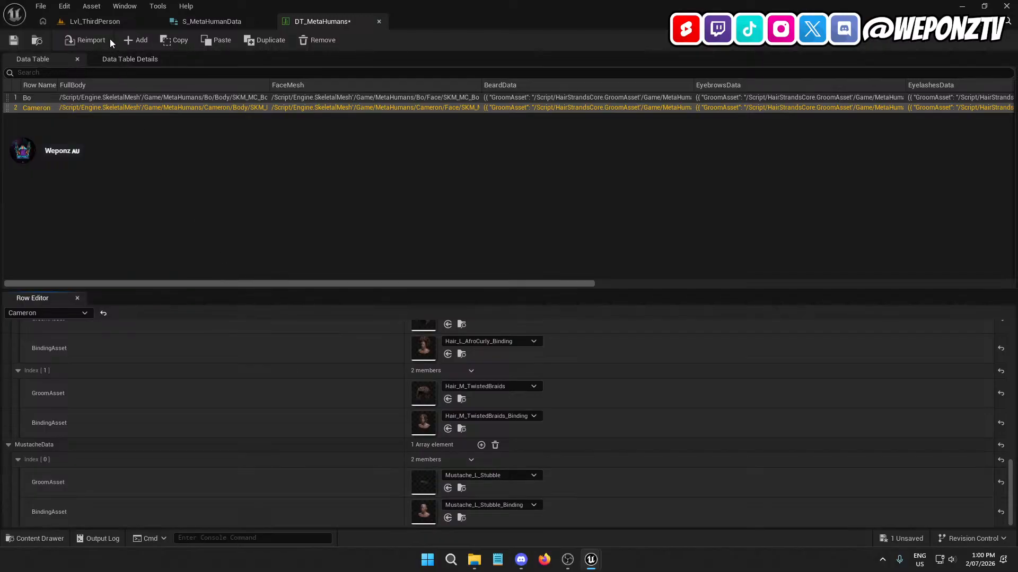
- Add a second MustacheData entry to the Cameron row and set its GroomAsset to Cameron's Mustache_M_Curly
{"action": "left_click", "coordinate": [109, 20]}
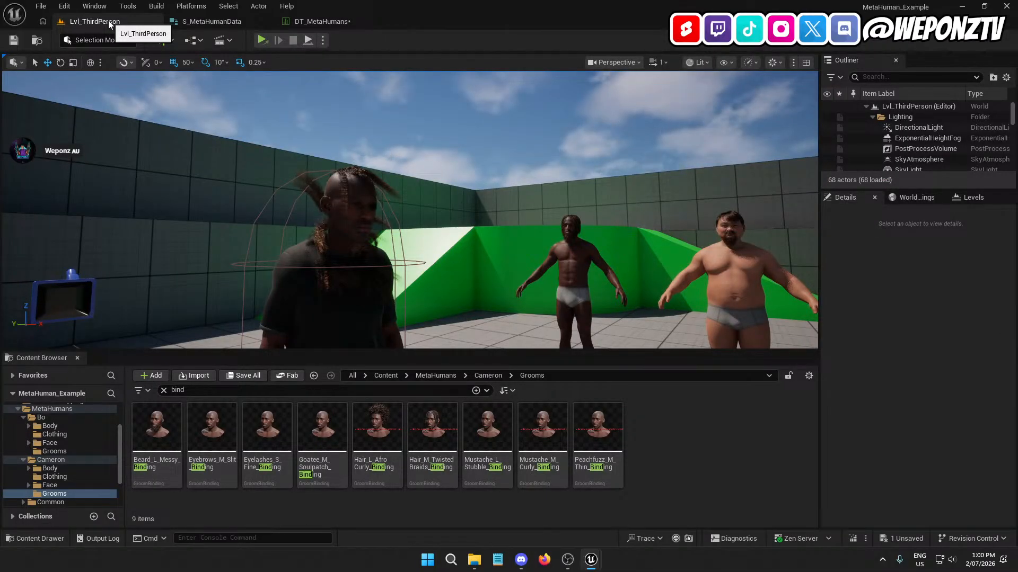
{"action": "left_click", "coordinate": [323, 22]}
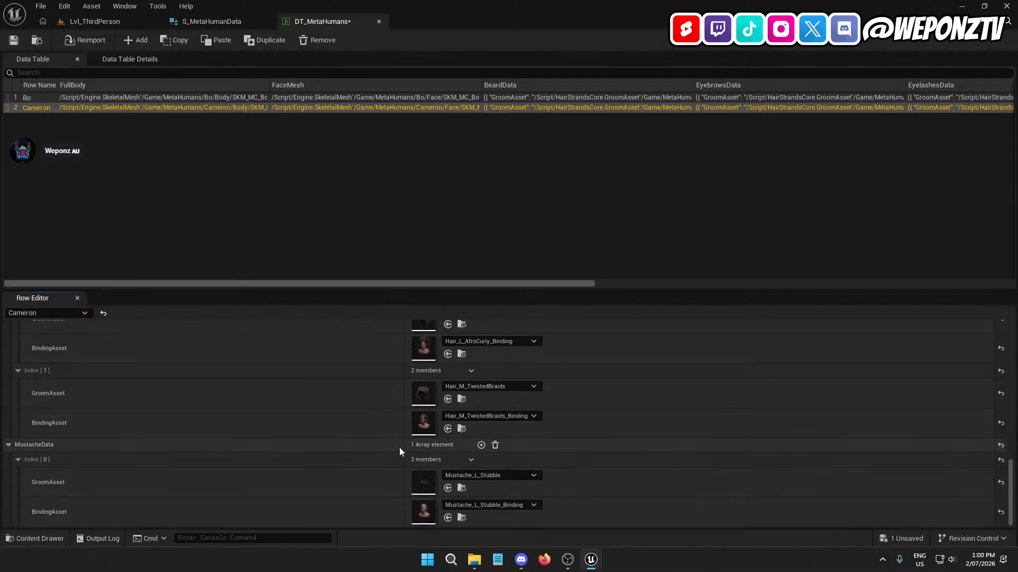
{"action": "left_click", "coordinate": [482, 445]}
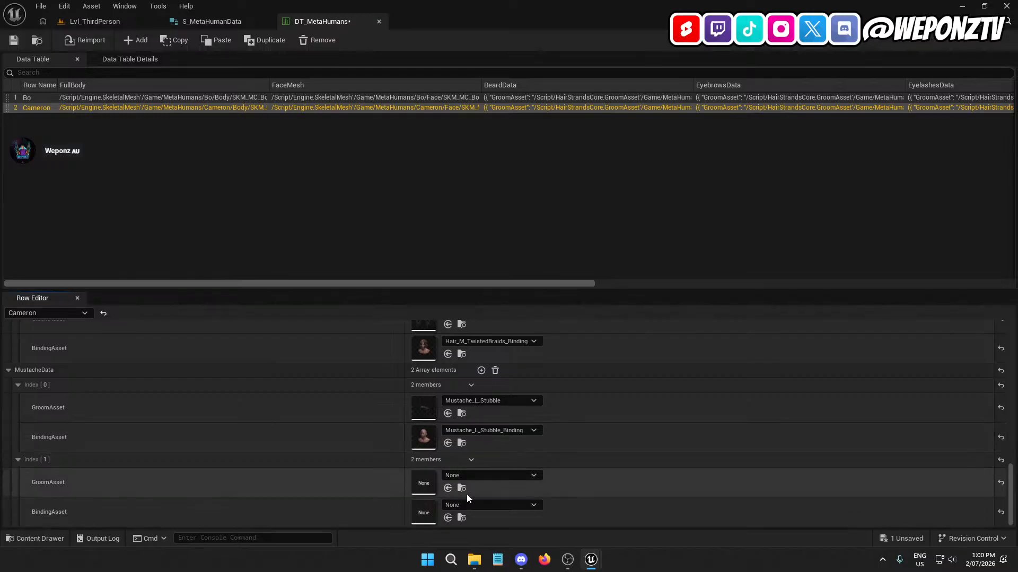
{"action": "left_click", "coordinate": [485, 478]}
{"action": "type", "text": "m curl"}
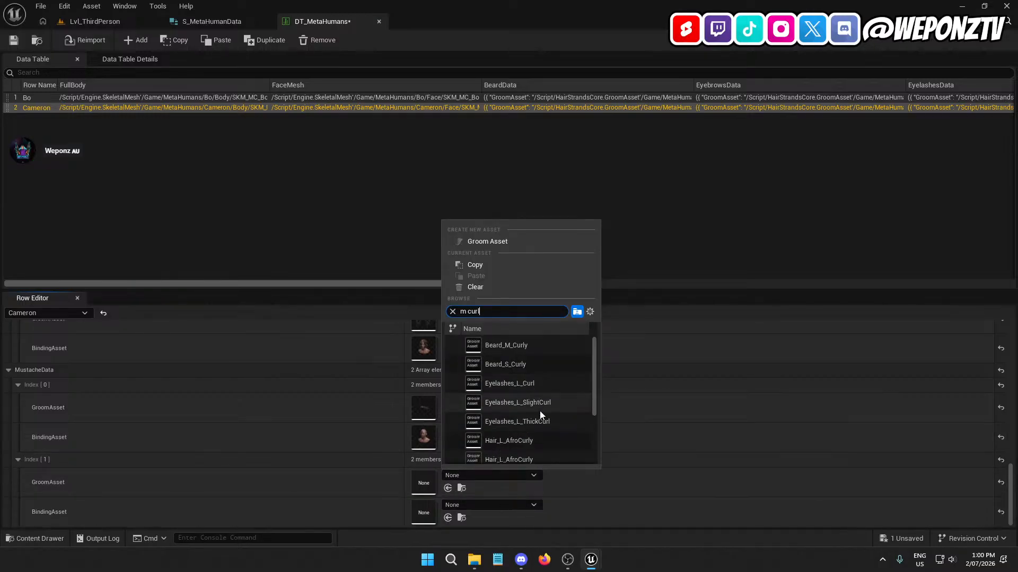
{"action": "scroll", "coordinate": [539, 411], "scroll_direction": "down", "scroll_amount": 3}
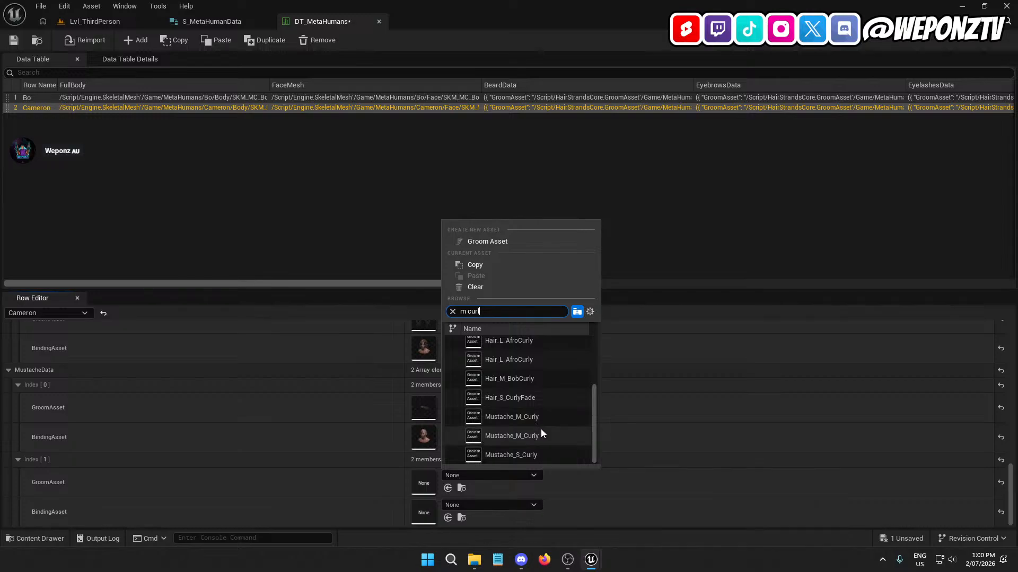
{"action": "left_click", "coordinate": [541, 434]}
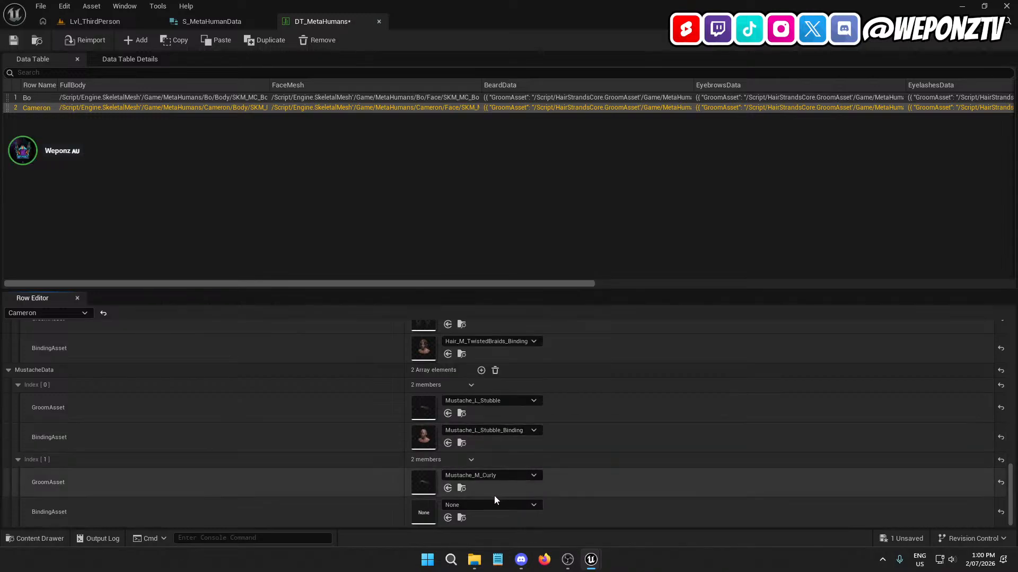
- Set the second MustacheData entry's BindingAsset to Cameron's Mustache_M_Curly_Binding
{"action": "left_click", "coordinate": [483, 507]}
{"action": "type", "text": "m curl"}
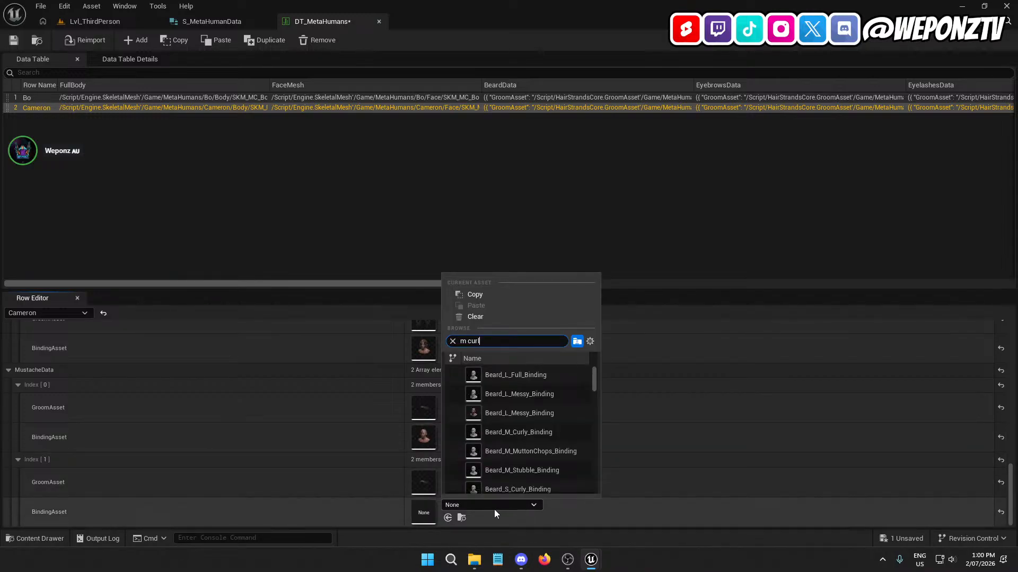
{"action": "scroll", "coordinate": [567, 433], "scroll_direction": "down", "scroll_amount": 3}
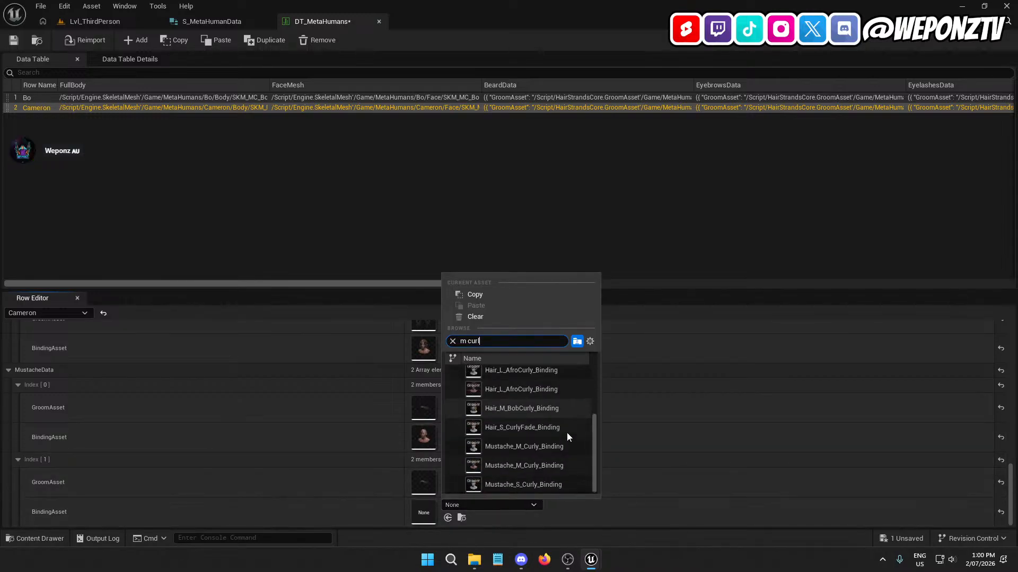
{"action": "left_click", "coordinate": [521, 466]}
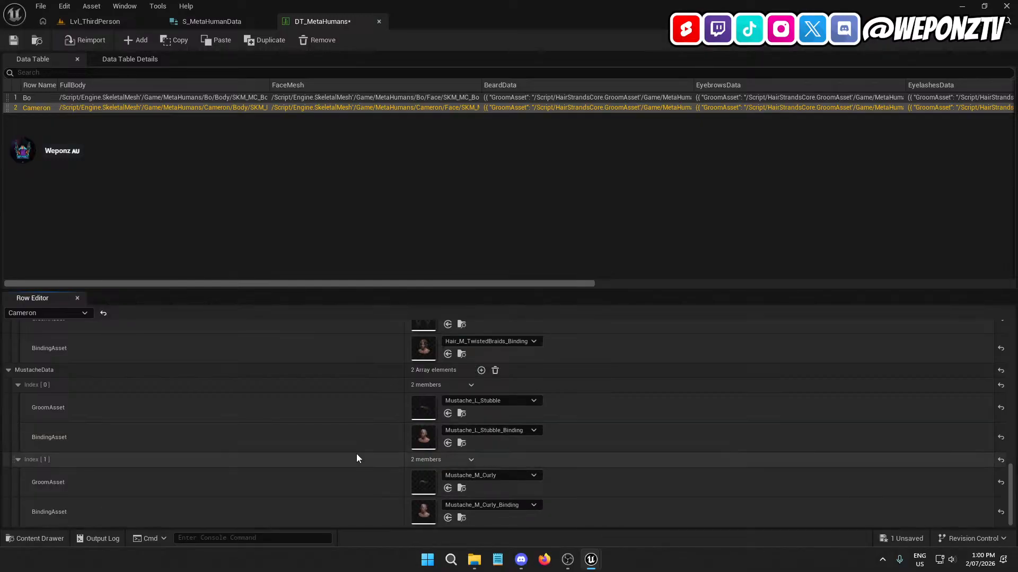
- Save the DT_MetaHumans data table and close both it and the S_MetaHumanData structure
{"action": "scroll", "coordinate": [357, 453], "scroll_direction": "up", "scroll_amount": 8}
{"action": "scroll", "coordinate": [358, 457], "scroll_direction": "up", "scroll_amount": 10}
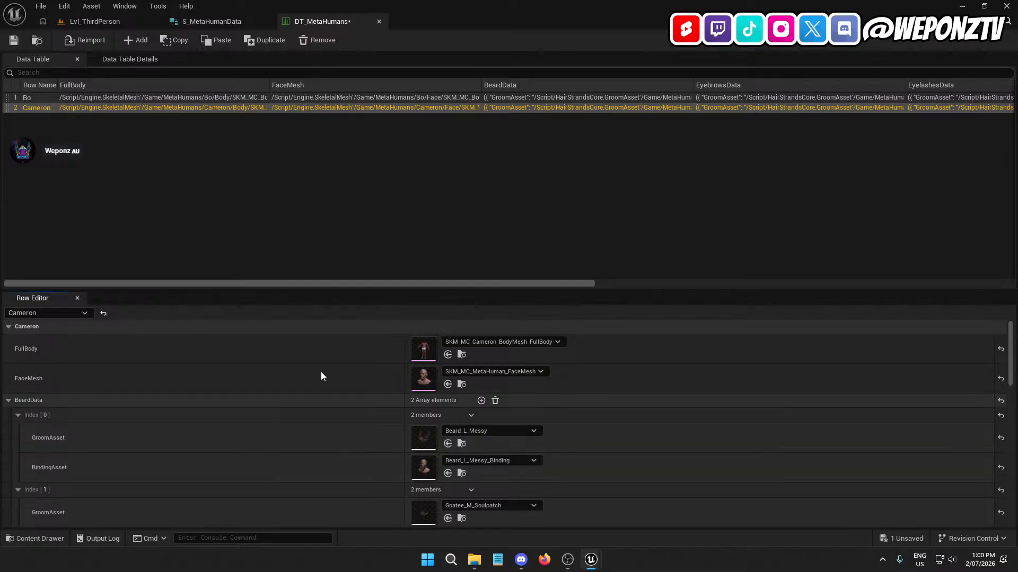
{"action": "left_click", "coordinate": [14, 40]}
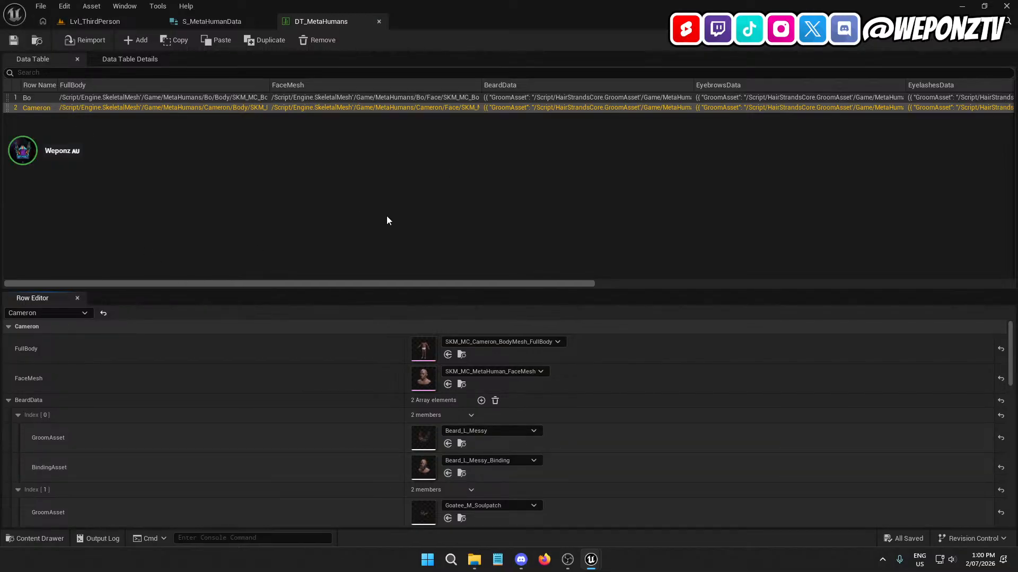
{"action": "left_click", "coordinate": [379, 21]}
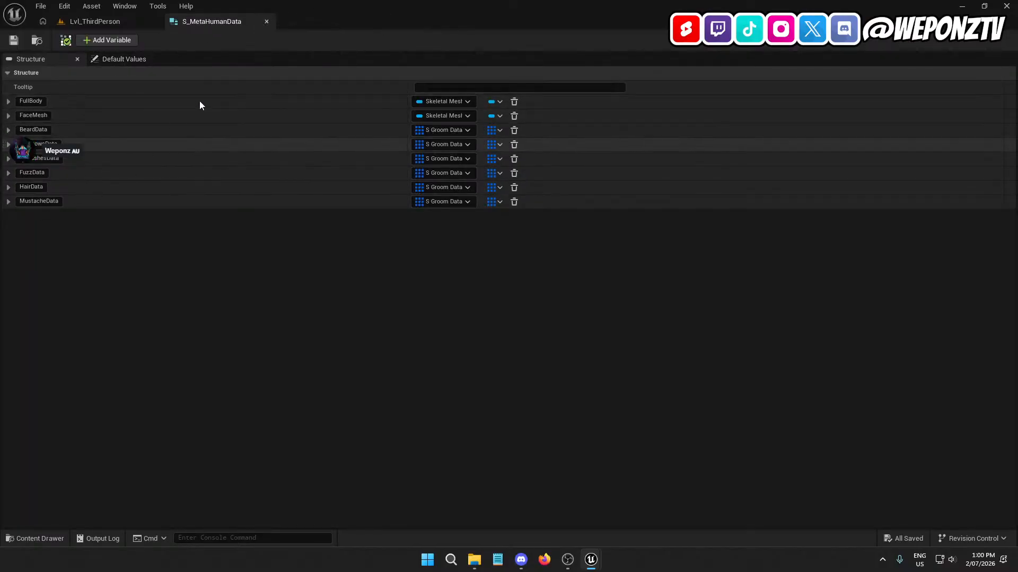
{"action": "left_click", "coordinate": [267, 21]}
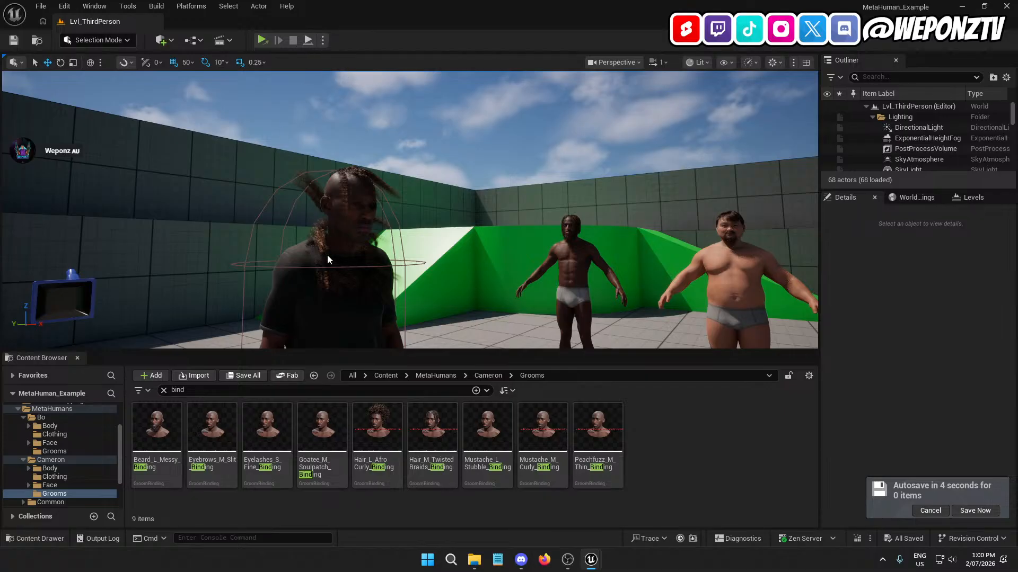
- Postpone the autosave and open the BP_MetaHuman blueprint from the Content/ThirdPerson/Blueprints folder
{"action": "left_click", "coordinate": [931, 510]}
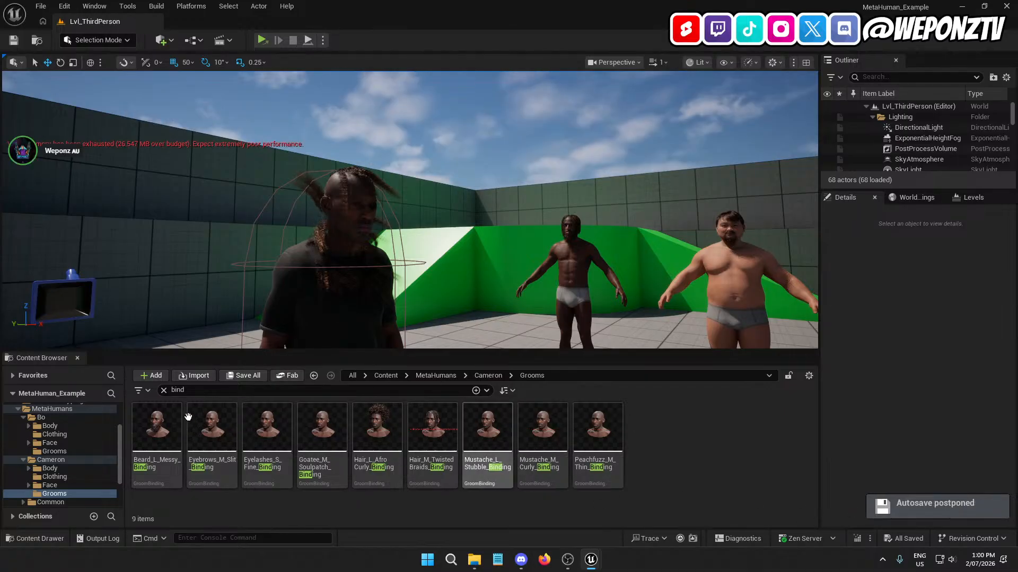
{"action": "left_click", "coordinate": [164, 390]}
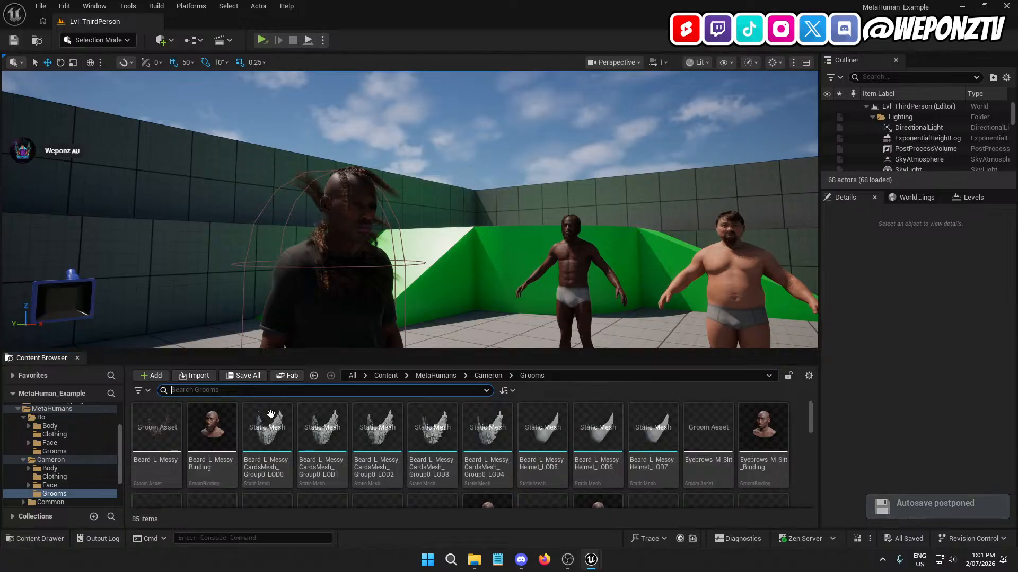
{"action": "left_click", "coordinate": [352, 375]}
{"action": "double_click", "coordinate": [157, 438]}
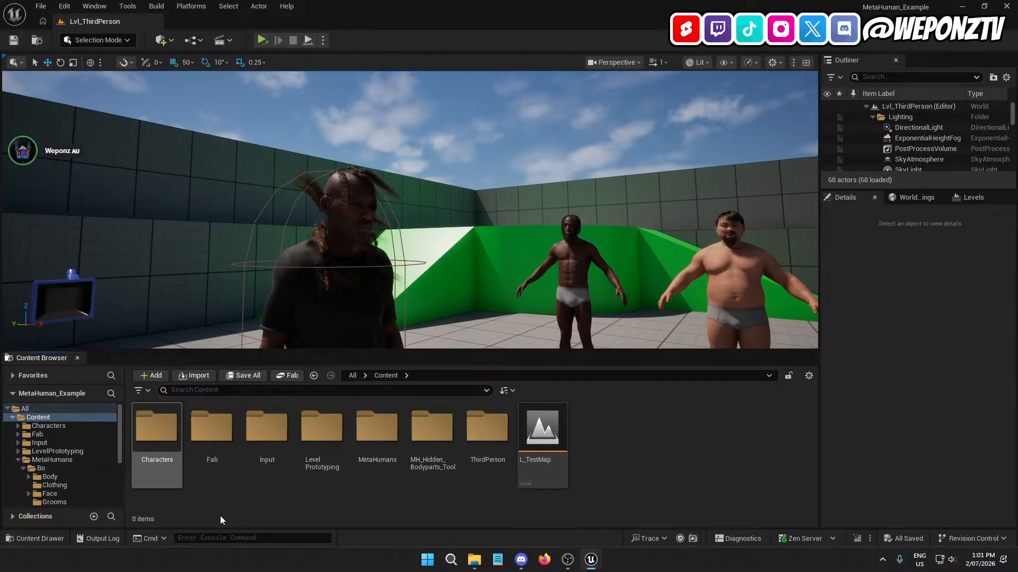
{"action": "double_click", "coordinate": [488, 426]}
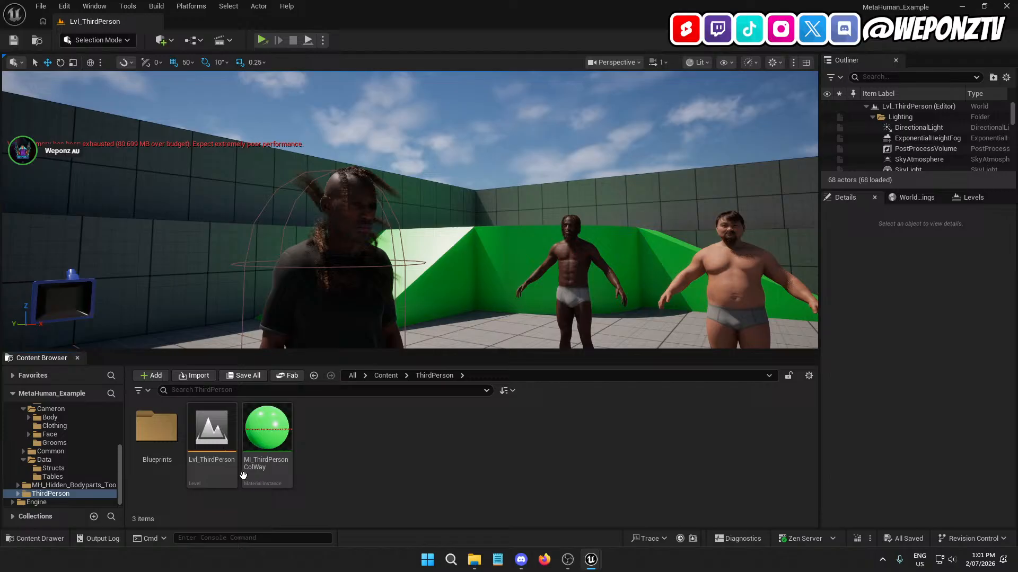
{"action": "double_click", "coordinate": [156, 429]}
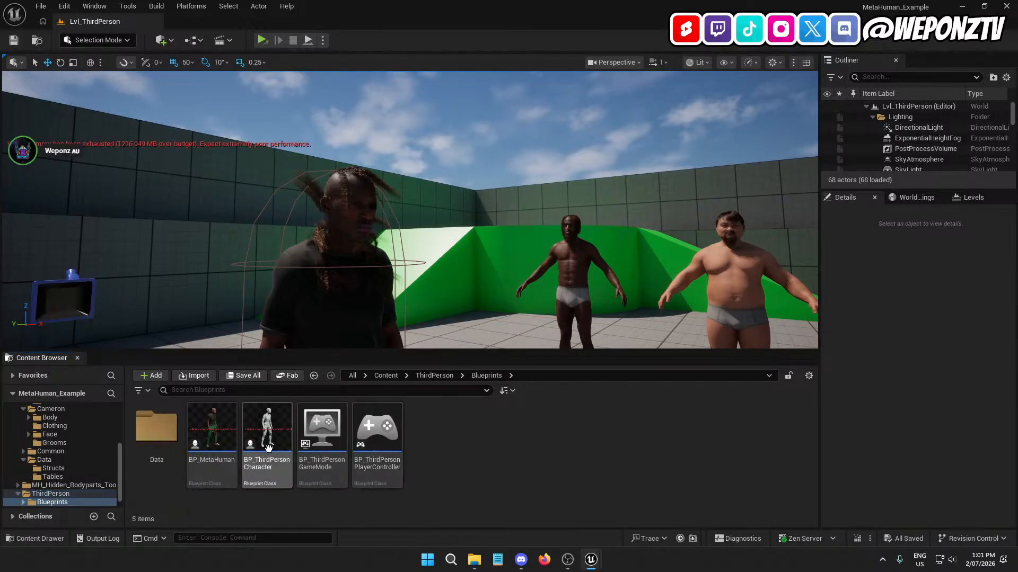
{"action": "double_click", "coordinate": [216, 430]}
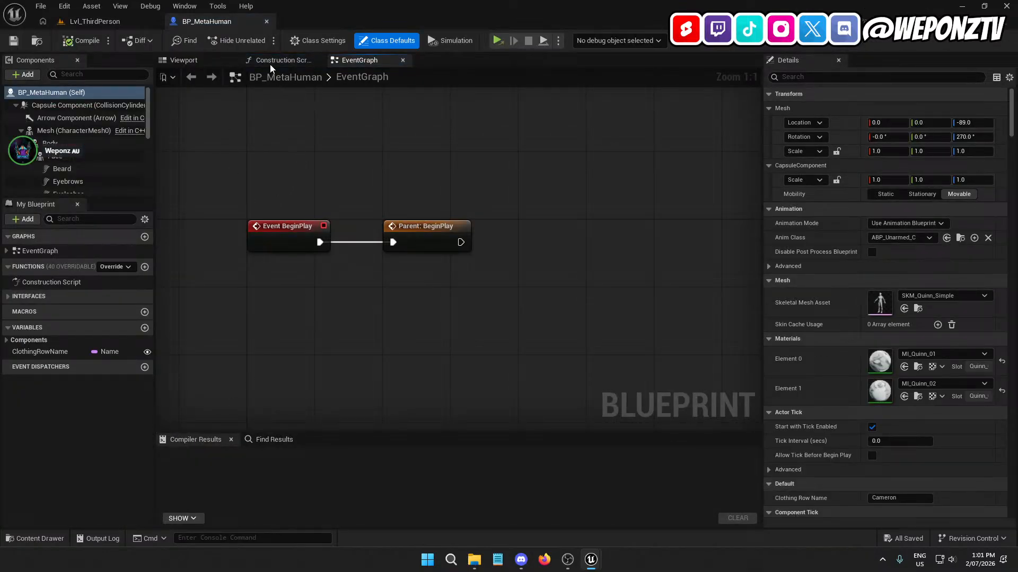
- Open BP_MetaHuman's Construction Script with its whole node graph in view
{"action": "left_click", "coordinate": [284, 61]}
{"action": "scroll", "coordinate": [352, 197], "scroll_direction": "down", "scroll_amount": 4}
{"action": "left_click_drag", "start_coordinate": [583, 349], "coordinate": [245, 137]}
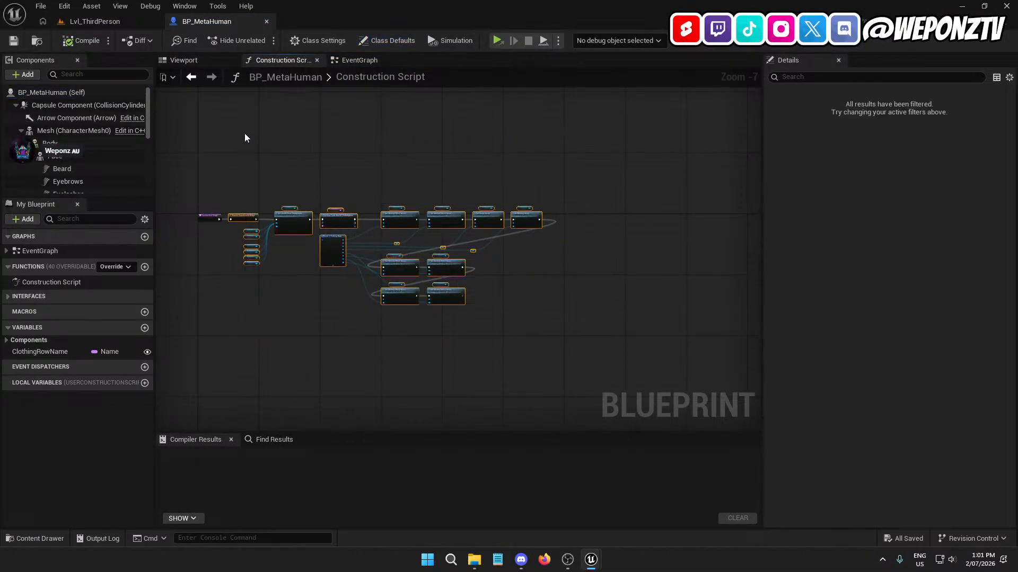
{"action": "left_click", "coordinate": [300, 261]}
{"action": "scroll", "coordinate": [235, 211], "scroll_direction": "up", "scroll_amount": 1}
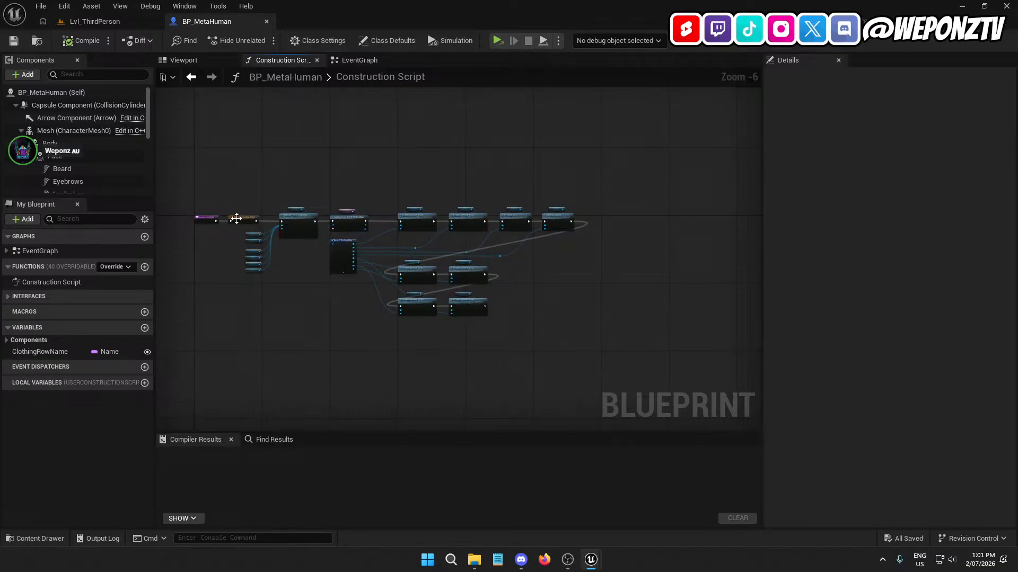
{"action": "left_click_drag", "start_coordinate": [620, 337], "coordinate": [286, 125]}
{"action": "key", "text": "Delete"}
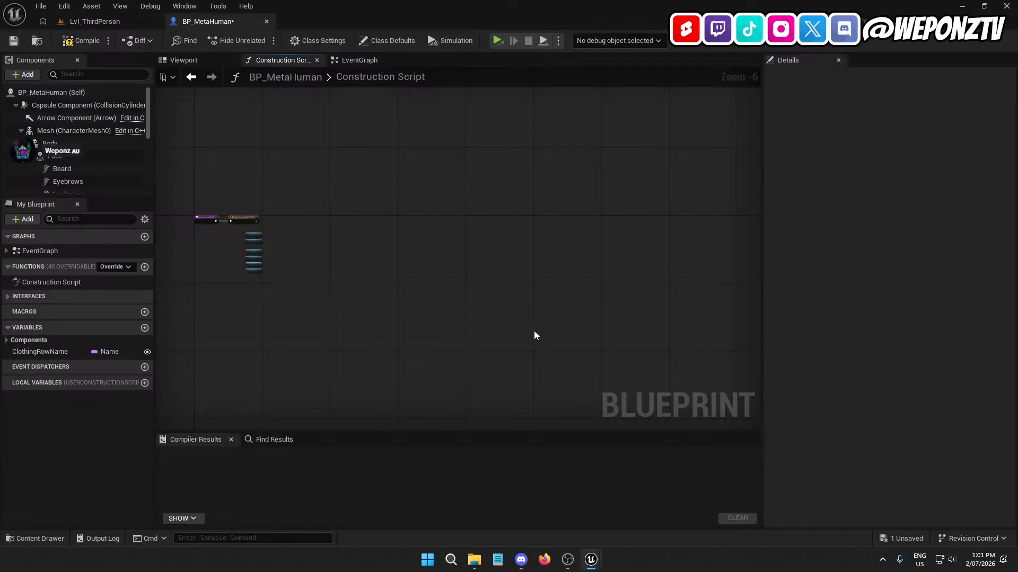
{"action": "key", "text": "ctrl+z"}
- Delete all Construction Script nodes that follow Set Leader Pose Component, keeping that node and its mesh inputs
{"action": "left_click_drag", "start_coordinate": [574, 336], "coordinate": [339, 164]}
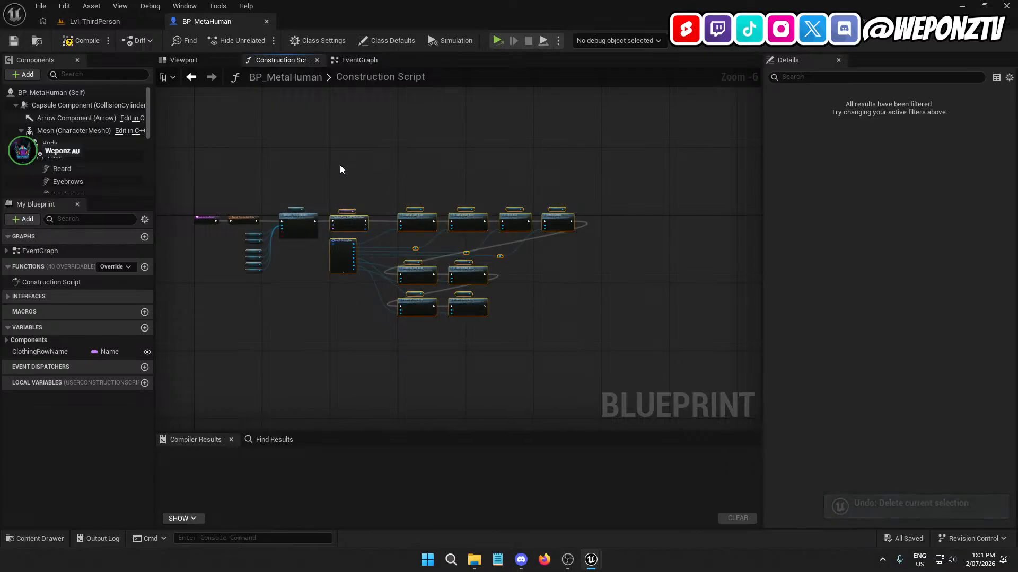
{"action": "key", "text": "Delete"}
{"action": "scroll", "coordinate": [349, 186], "scroll_direction": "up", "scroll_amount": 5}
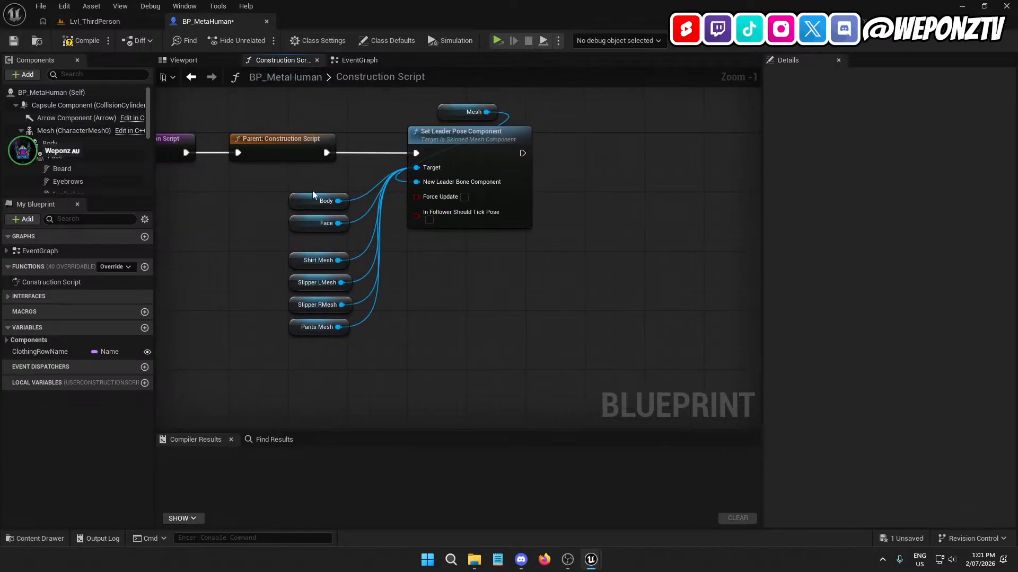
- Compile and save BP_MetaHuman with the character preview in view, and return to the Construction Script
{"action": "left_click", "coordinate": [199, 60]}
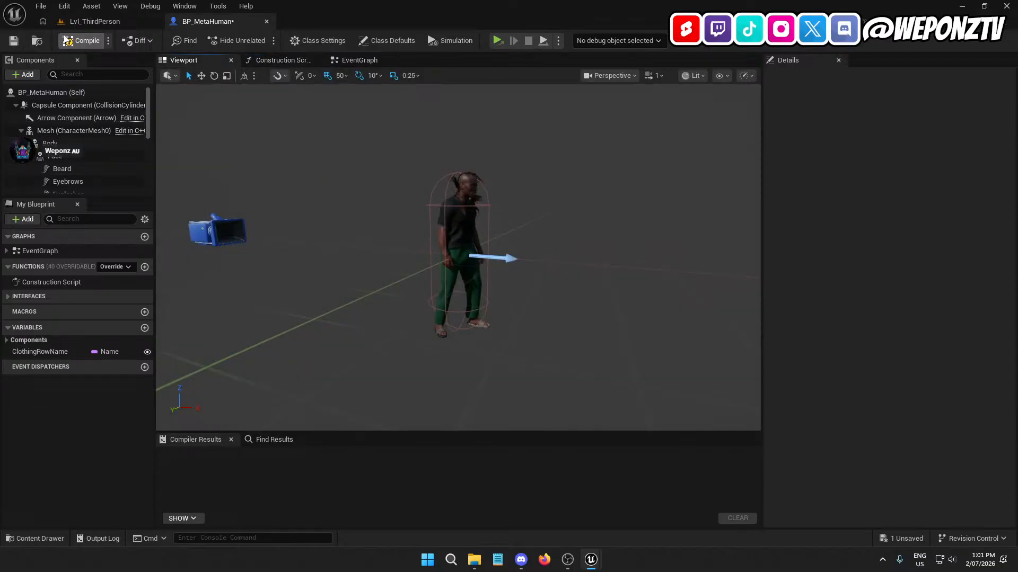
{"action": "left_click", "coordinate": [13, 41]}
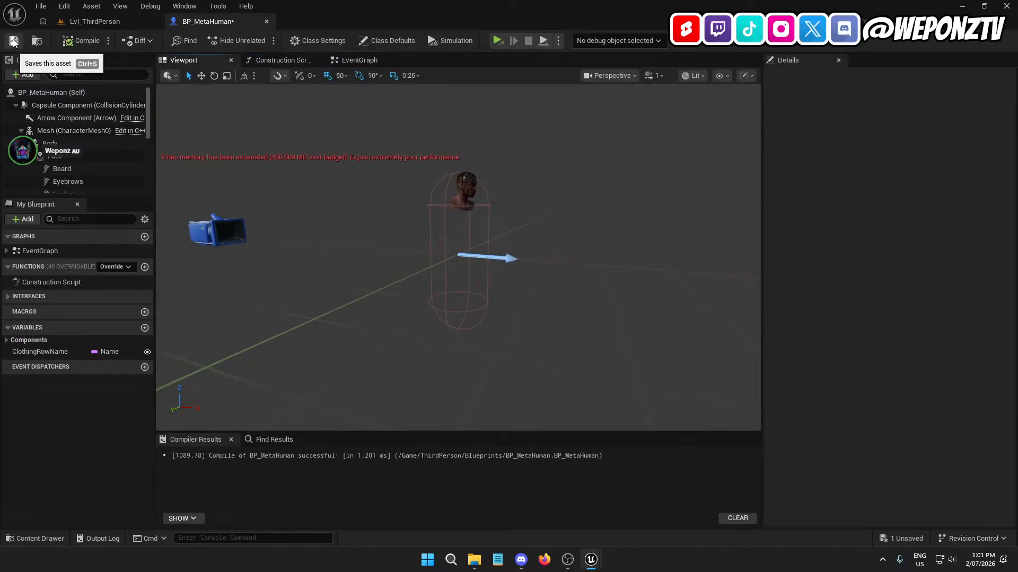
{"action": "left_click", "coordinate": [290, 62]}
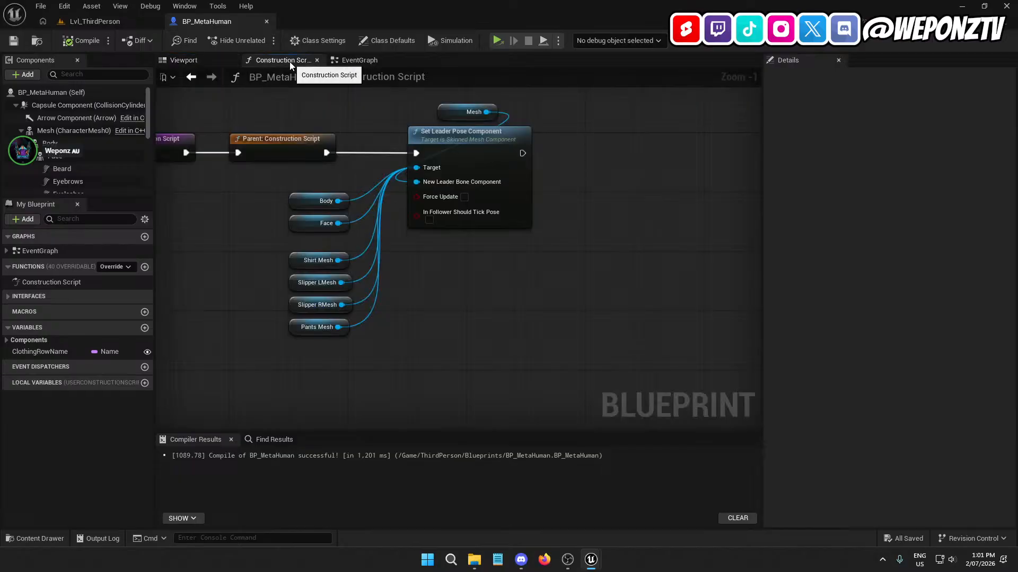
- Assign the SKM_MC_Cameron_BodyMesh full-body skeletal mesh to the Body component and save the blueprint
{"action": "left_click", "coordinate": [376, 62]}
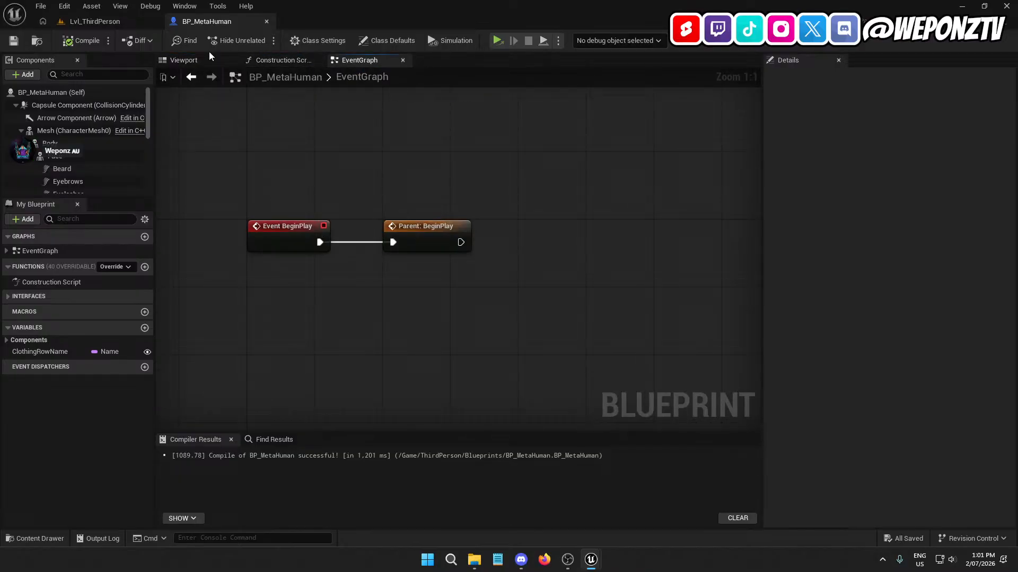
{"action": "left_click", "coordinate": [185, 63]}
{"action": "left_click", "coordinate": [48, 143]}
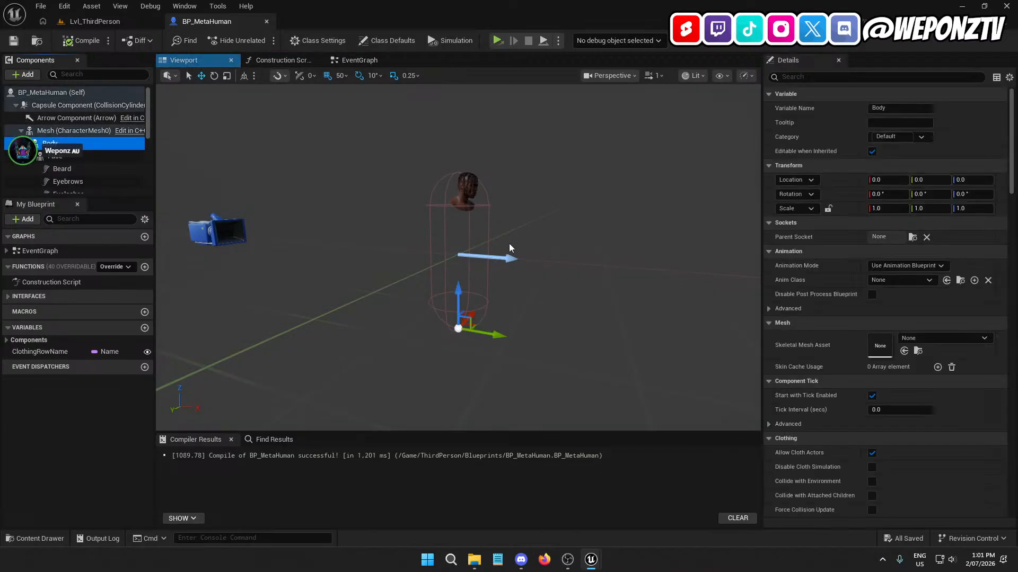
{"action": "left_click", "coordinate": [925, 339]}
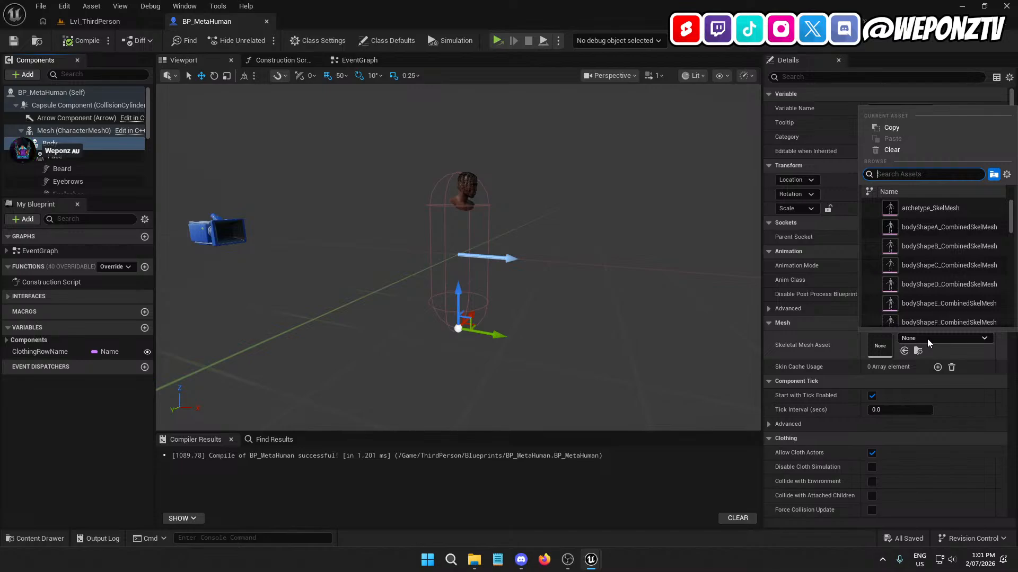
{"action": "type", "text": "cameron"}
{"action": "scroll", "coordinate": [949, 287], "scroll_direction": "down", "scroll_amount": 3}
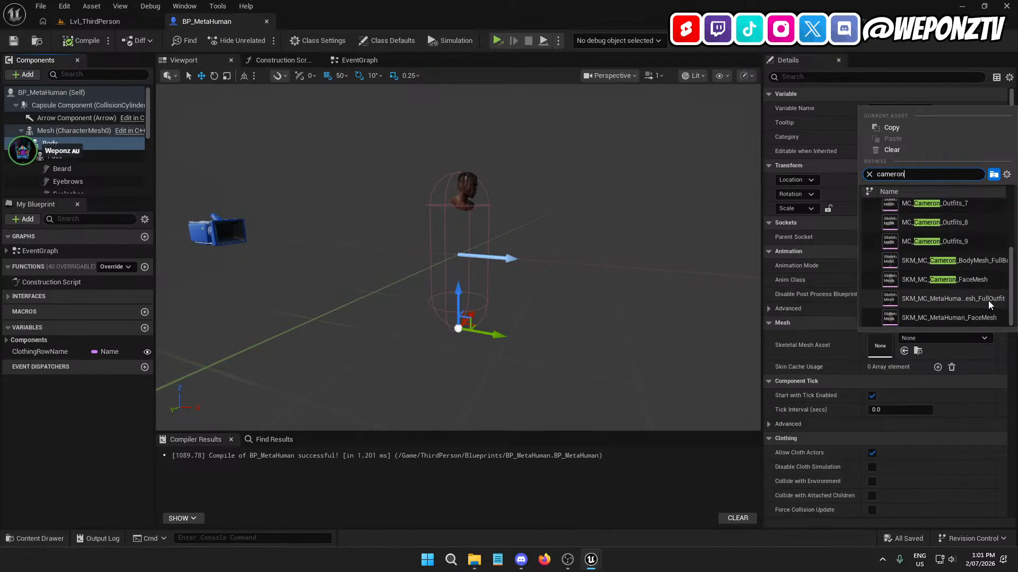
{"action": "left_click", "coordinate": [981, 263]}
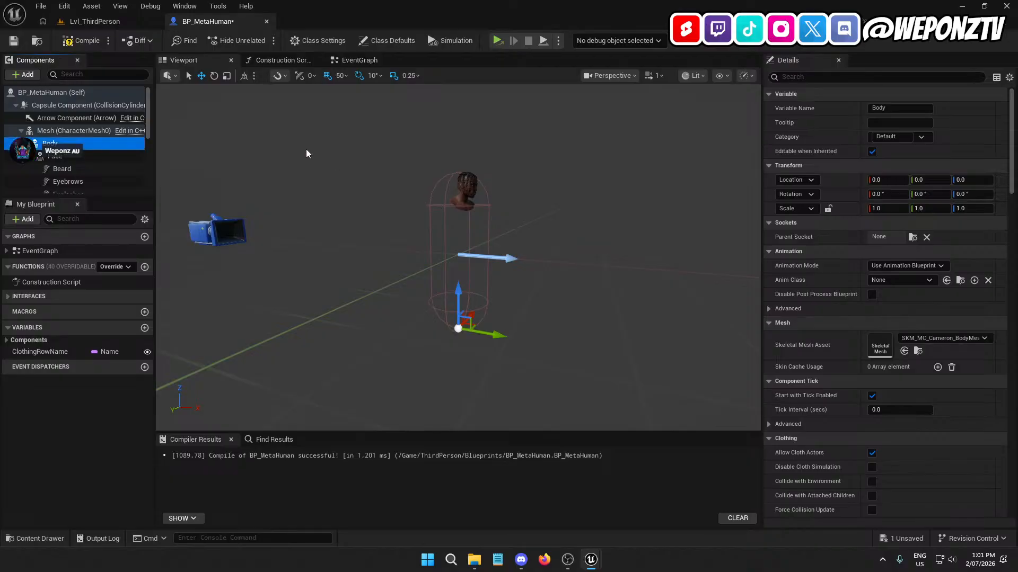
{"action": "left_click", "coordinate": [13, 41]}
- Create a new blueprint function and name it ConstructMetaHuman
{"action": "left_click", "coordinate": [288, 60]}
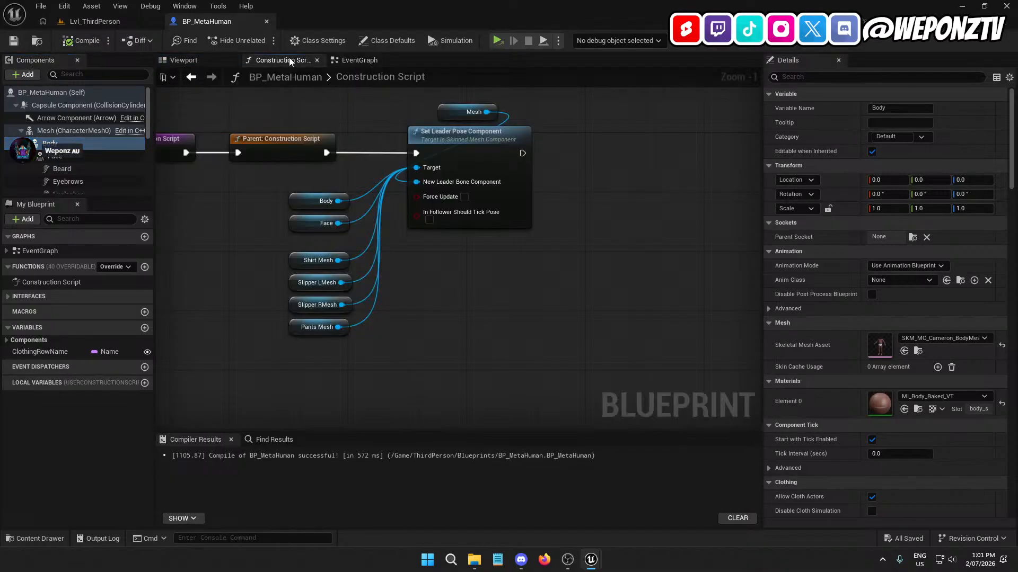
{"action": "right_click_drag", "start_coordinate": [431, 341], "coordinate": [433, 367]}
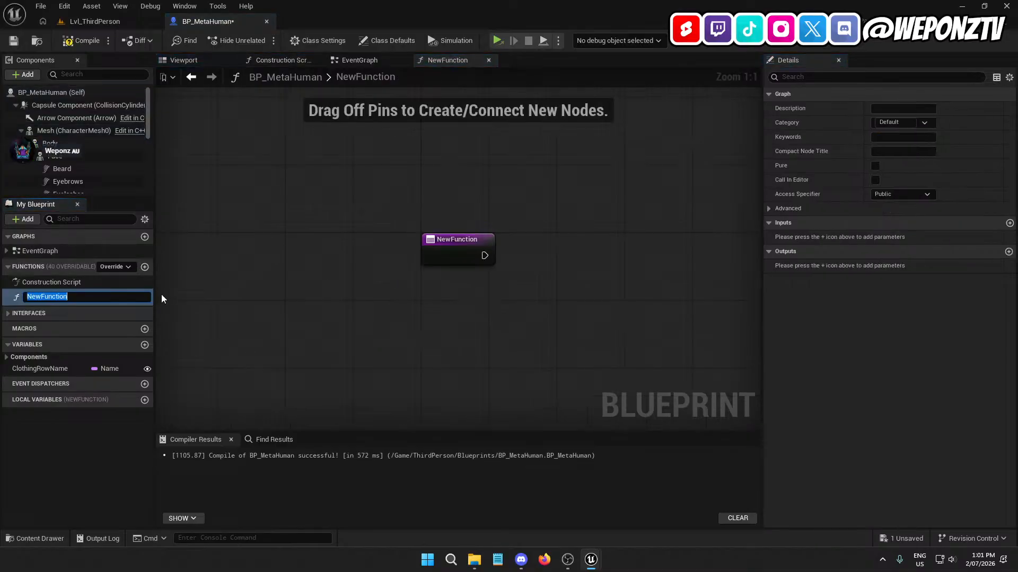
{"action": "type", "text": "ContructMetaHuman"}
{"action": "key", "text": "Return"}
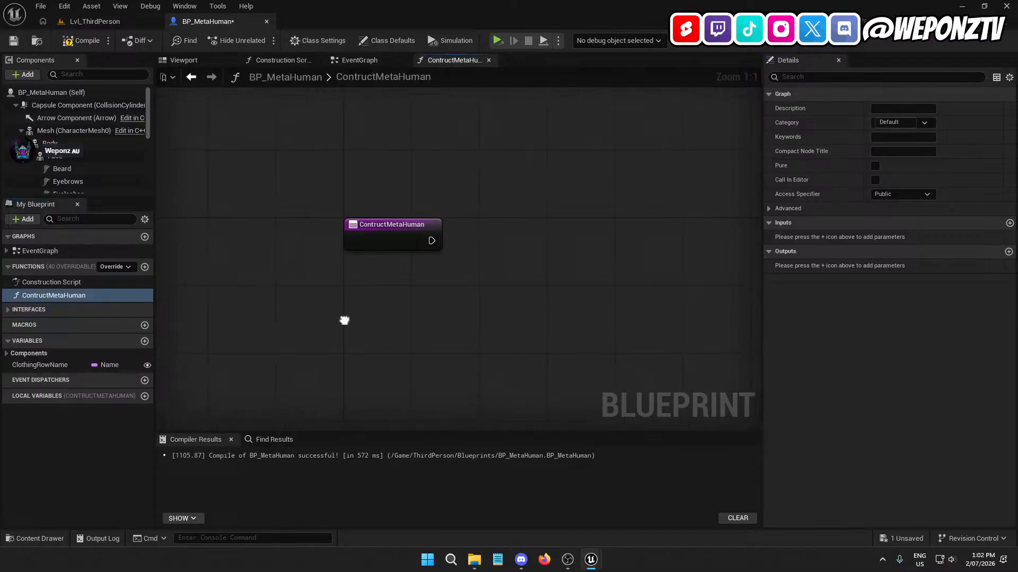
{"action": "left_click", "coordinate": [48, 297]}
{"action": "type", "text": "s"}
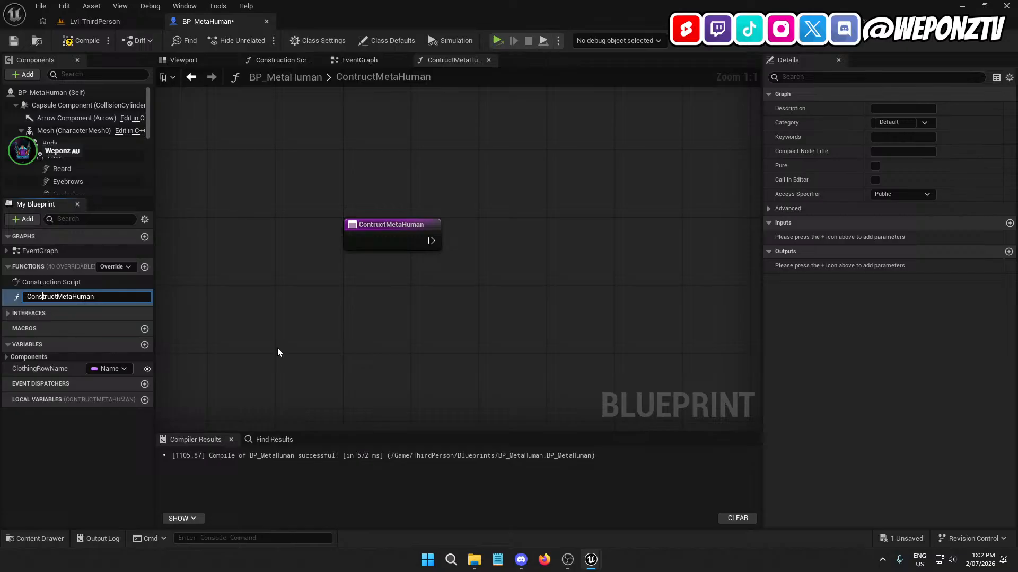
{"action": "key", "text": "Return"}
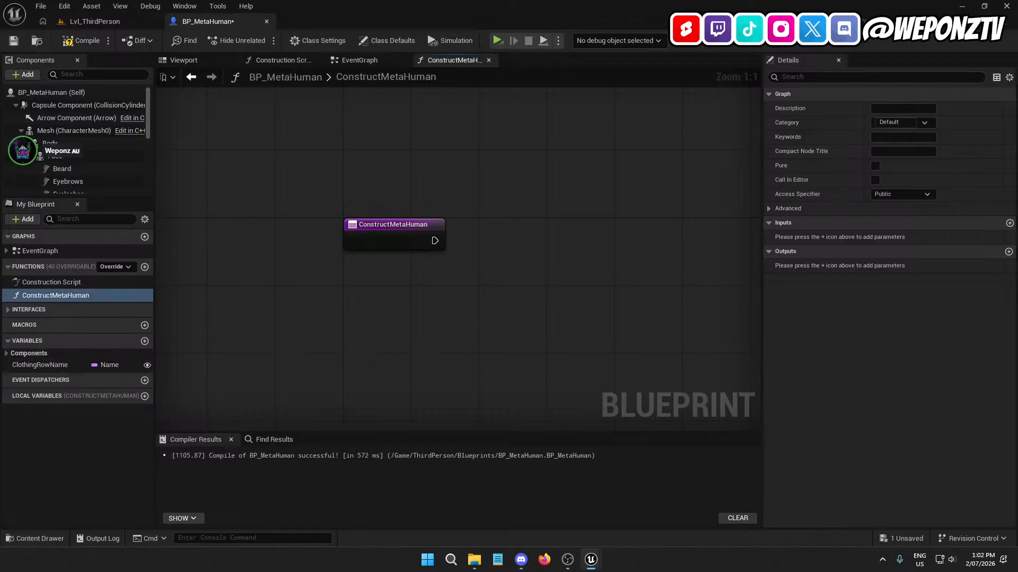
- Paste the copied node chain into ConstructMetaHuman, leaving the UpdateFaceMaterials reference at Do Nothing, and place it just after the entry node
{"action": "right_click_drag", "start_coordinate": [572, 216], "coordinate": [286, 238]}
{"action": "scroll", "coordinate": [335, 225], "scroll_direction": "down", "scroll_amount": 6}
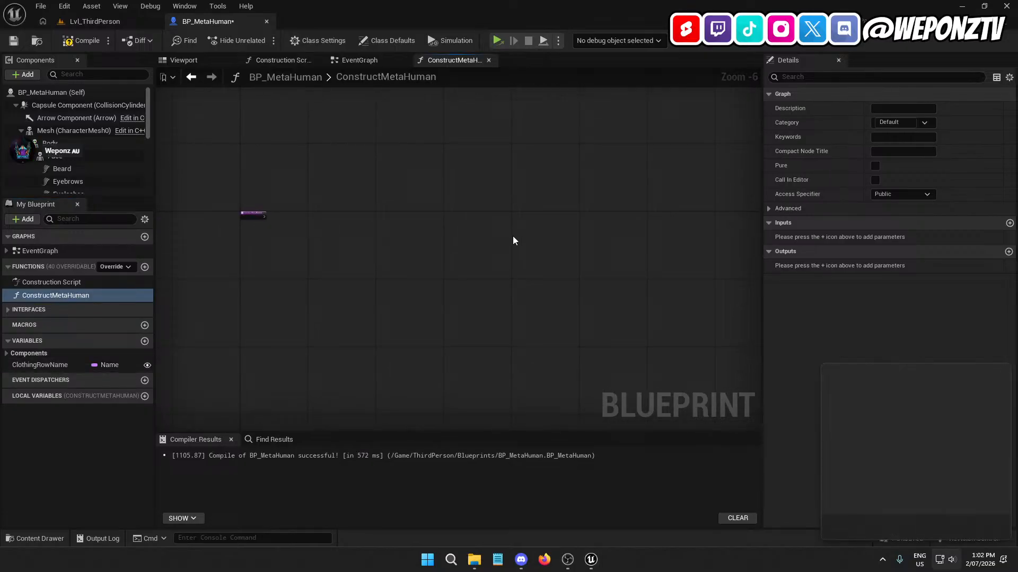
{"action": "key", "text": "super+ctrl+v"}
{"action": "key", "text": "Escape"}
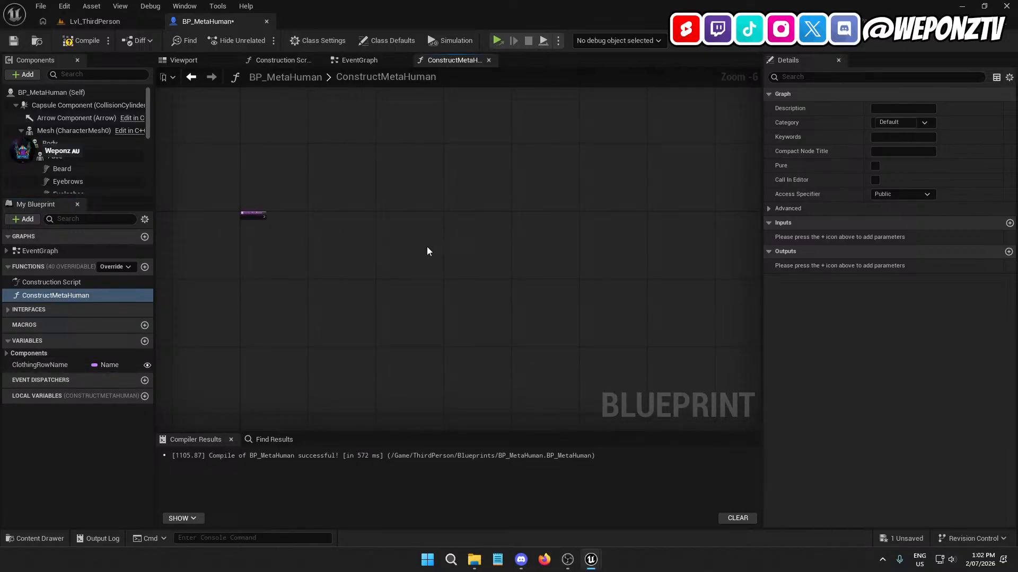
{"action": "key", "text": "ctrl+v"}
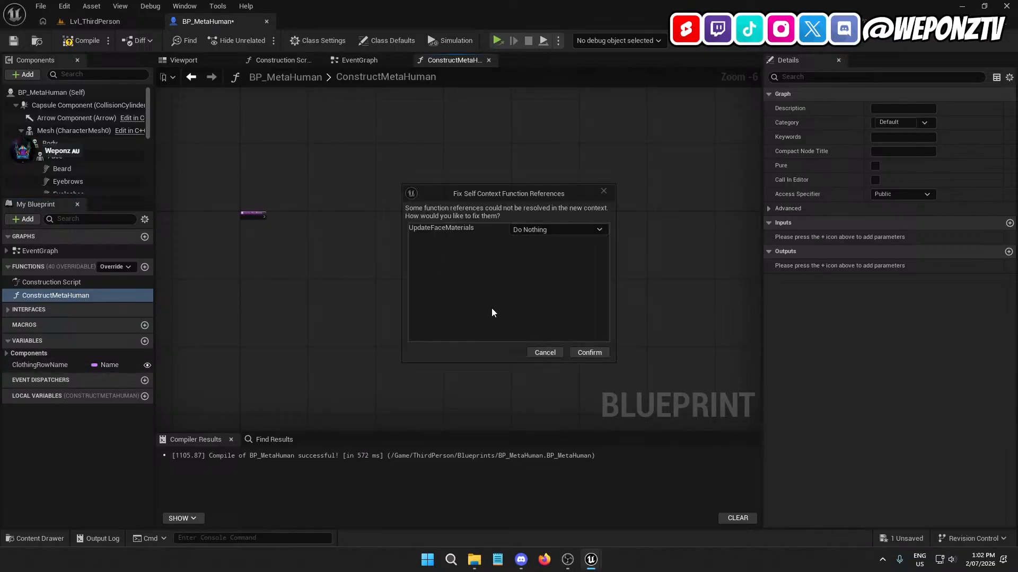
{"action": "left_click", "coordinate": [591, 352]}
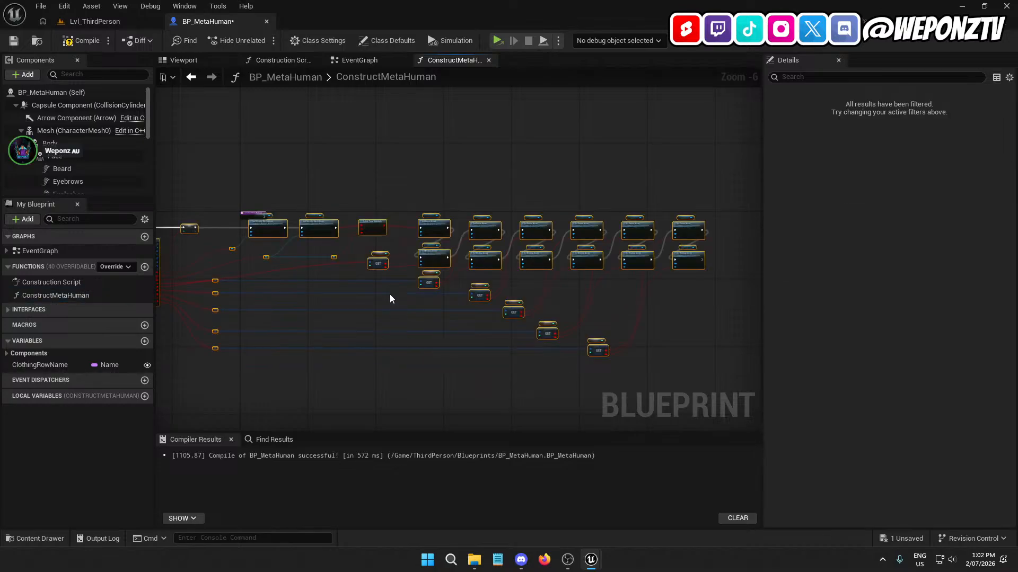
{"action": "left_click_drag", "start_coordinate": [276, 229], "coordinate": [470, 222]}
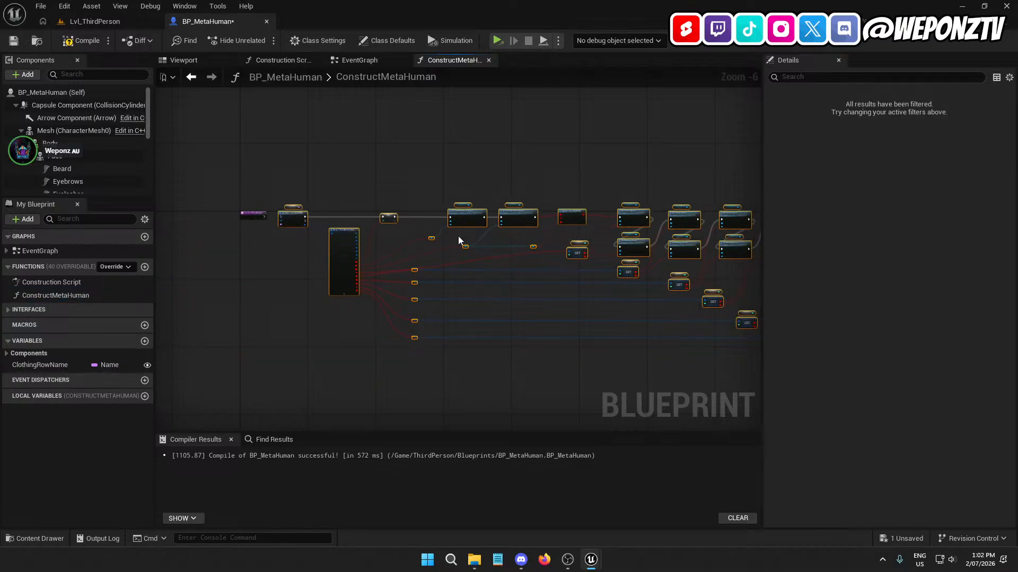
- Delete the pasted UpdateFaceMaterials call that follows the Face component's Set Skeletal Mesh Asset node
{"action": "scroll", "coordinate": [582, 240], "scroll_direction": "up", "scroll_amount": 4}
{"action": "left_click", "coordinate": [572, 182]}
{"action": "key", "text": "Delete"}
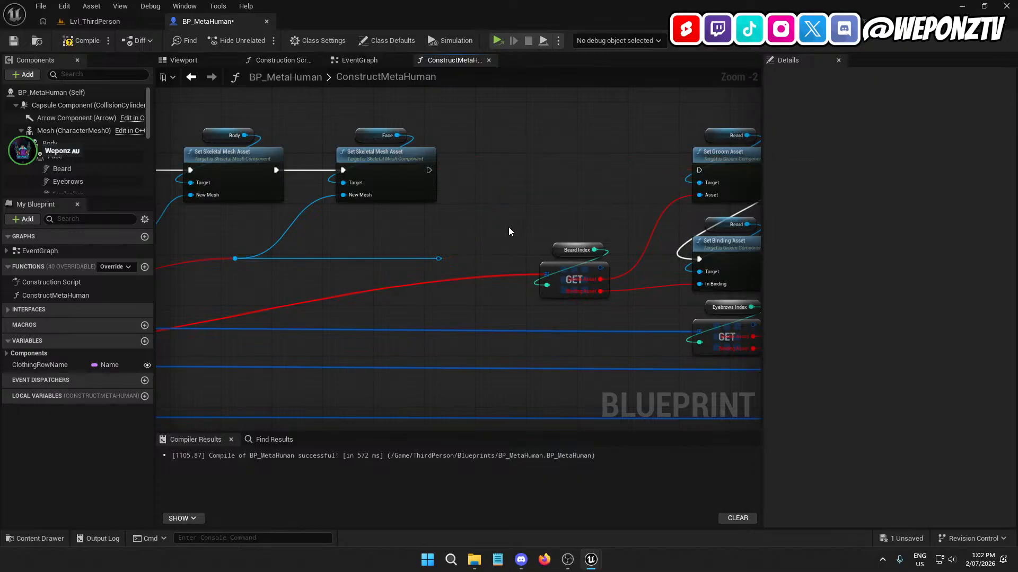
- Refresh the Break S MetaHuman Data node, check the pasted chain, and save the blueprint
{"action": "right_click_drag", "start_coordinate": [479, 257], "coordinate": [950, 191]}
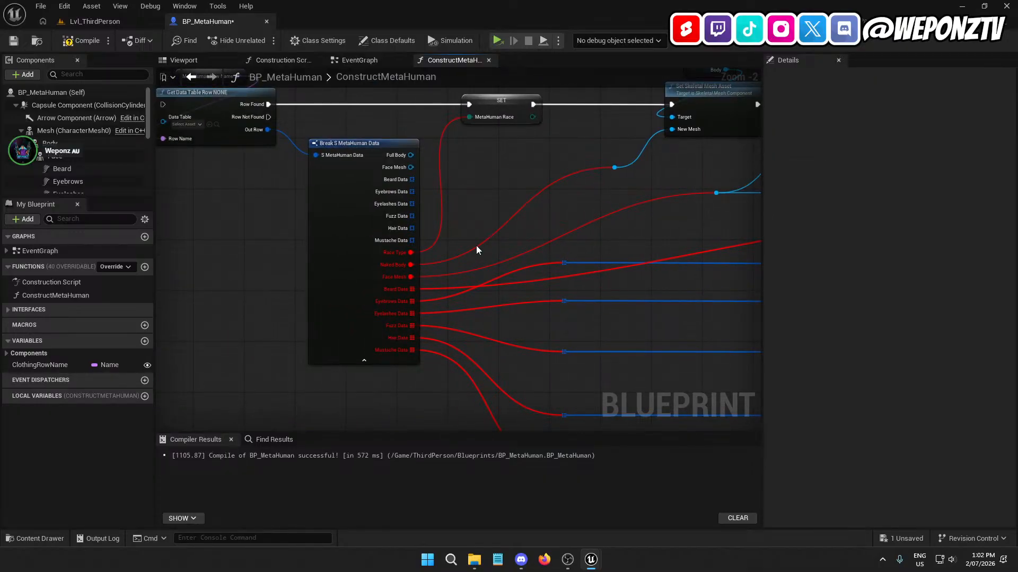
{"action": "right_click", "coordinate": [341, 263]}
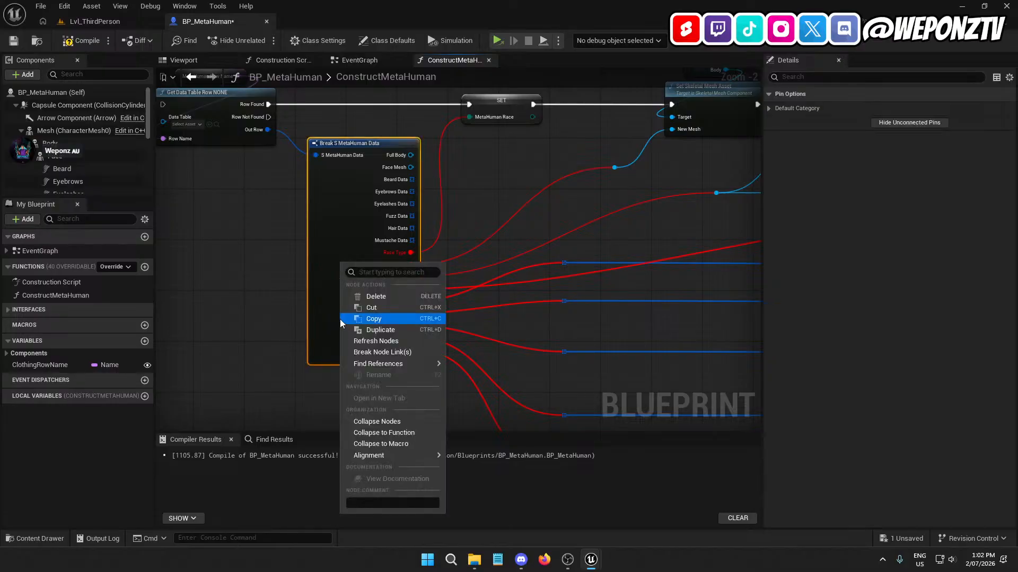
{"action": "left_click", "coordinate": [392, 341]}
{"action": "right_click_drag", "start_coordinate": [488, 206], "coordinate": [460, 162]}
{"action": "scroll", "coordinate": [530, 233], "scroll_direction": "down", "scroll_amount": 5}
{"action": "left_click", "coordinate": [523, 233]}
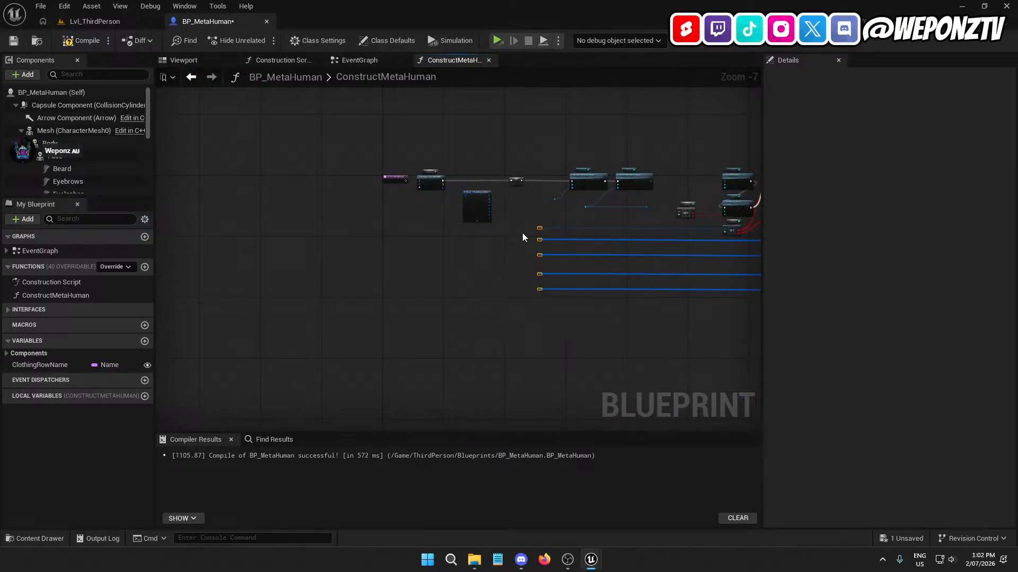
{"action": "right_click_drag", "start_coordinate": [602, 315], "coordinate": [342, 334]}
{"action": "right_click_drag", "start_coordinate": [428, 326], "coordinate": [631, 350]}
{"action": "scroll", "coordinate": [498, 234], "scroll_direction": "up", "scroll_amount": 5}
{"action": "right_click_drag", "start_coordinate": [370, 264], "coordinate": [542, 275]}
{"action": "scroll", "coordinate": [508, 207], "scroll_direction": "up", "scroll_amount": 1}
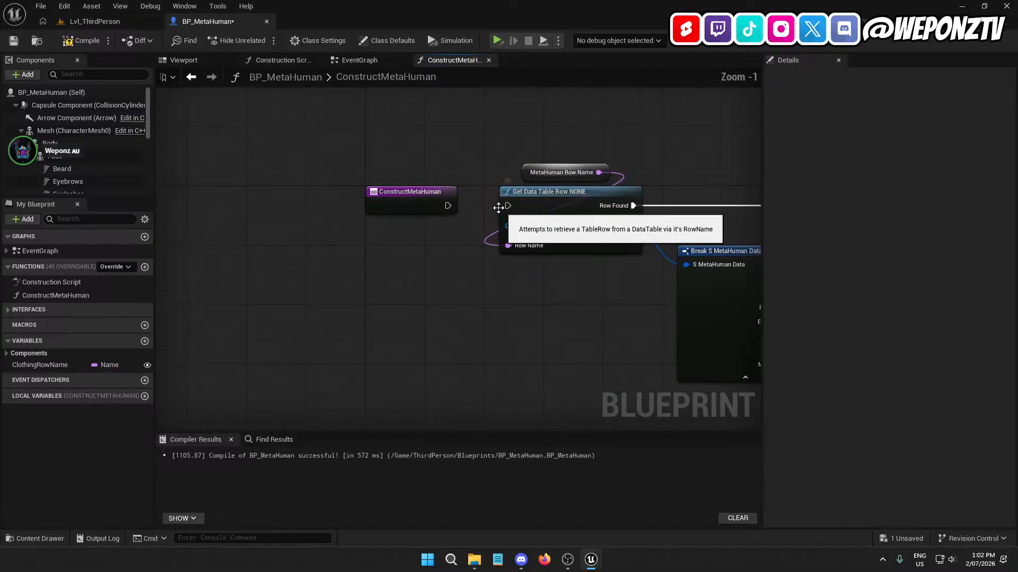
{"action": "left_click", "coordinate": [14, 40]}
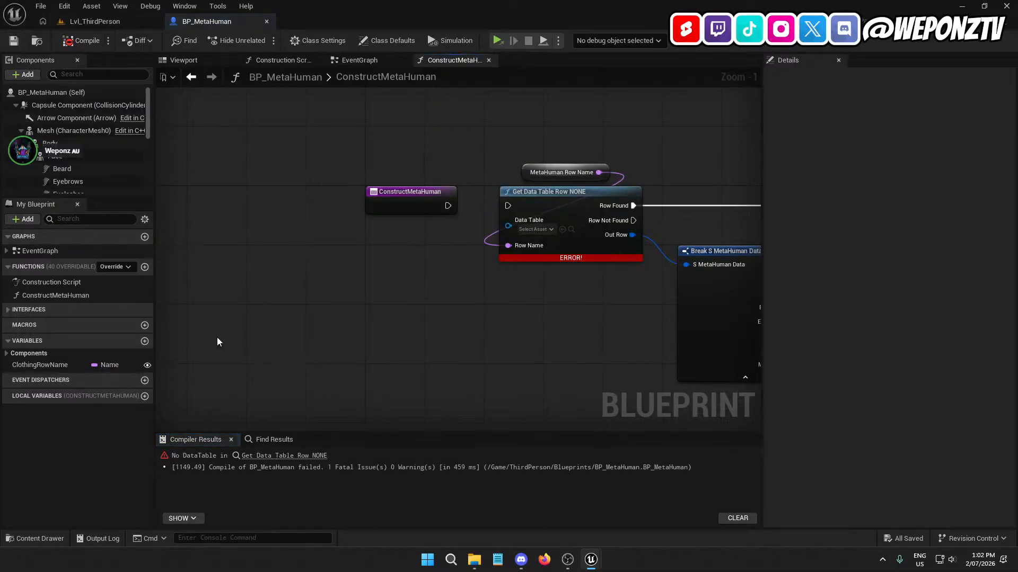
- Delete the ClothingRowName variable from the blueprint
{"action": "left_click", "coordinate": [45, 365]}
{"action": "left_click", "coordinate": [542, 165]}
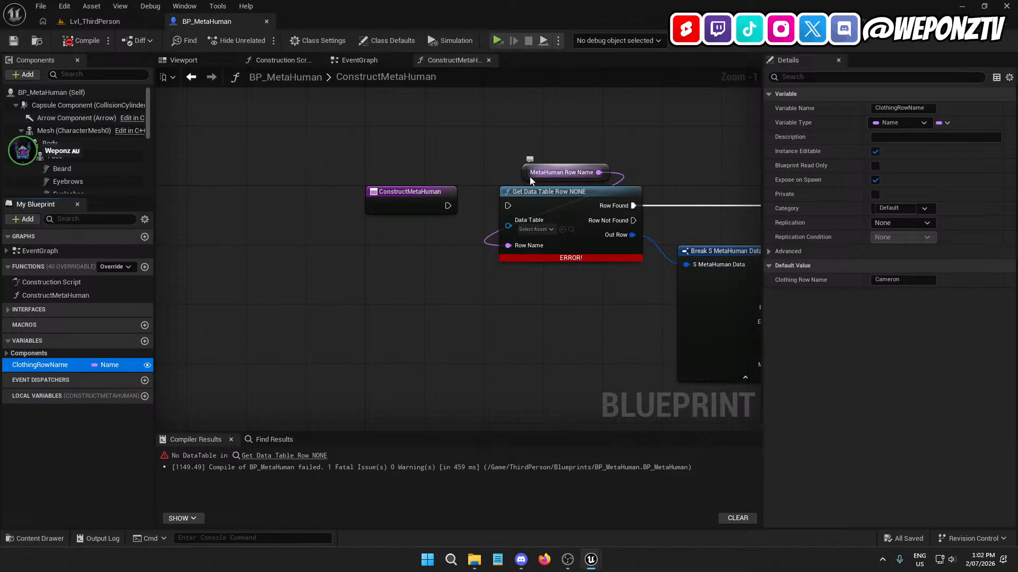
{"action": "left_click", "coordinate": [37, 367]}
{"action": "key", "text": "Delete"}
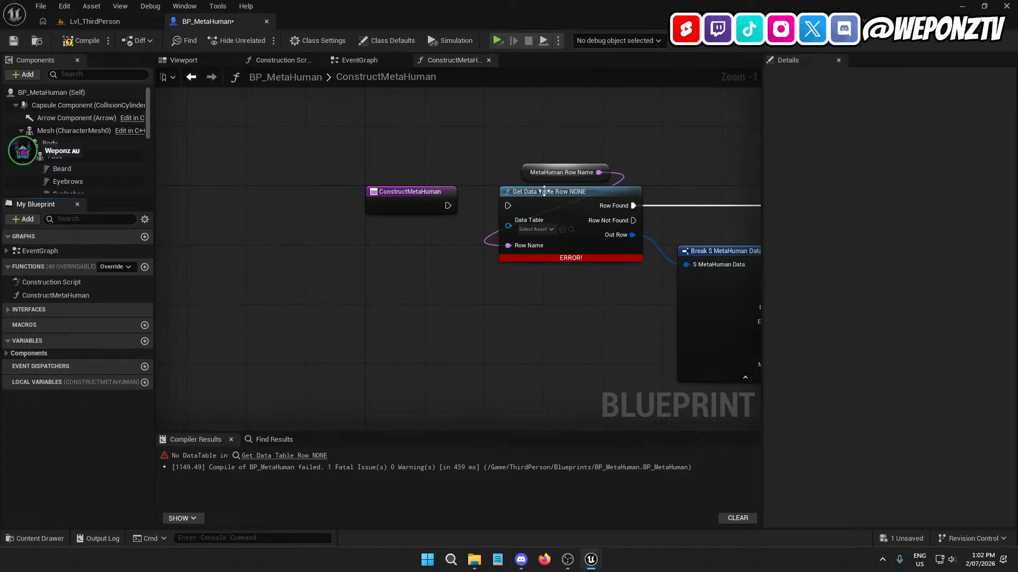
- Promote the pasted MetaHuman Row Name output to a blueprint variable and delete the generated Set node
{"action": "right_click", "coordinate": [529, 169]}
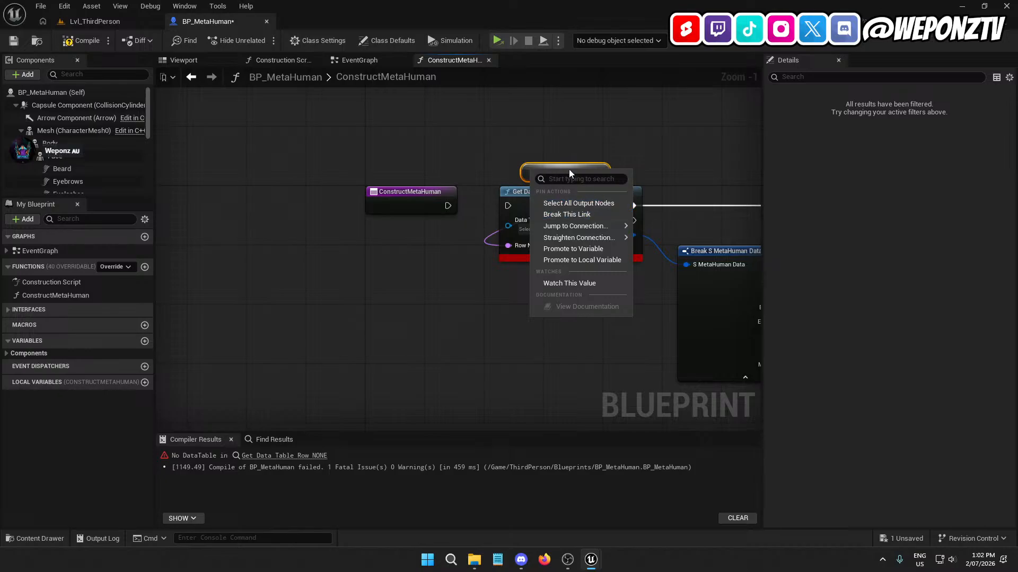
{"action": "mouse_move", "coordinate": [573, 226]}
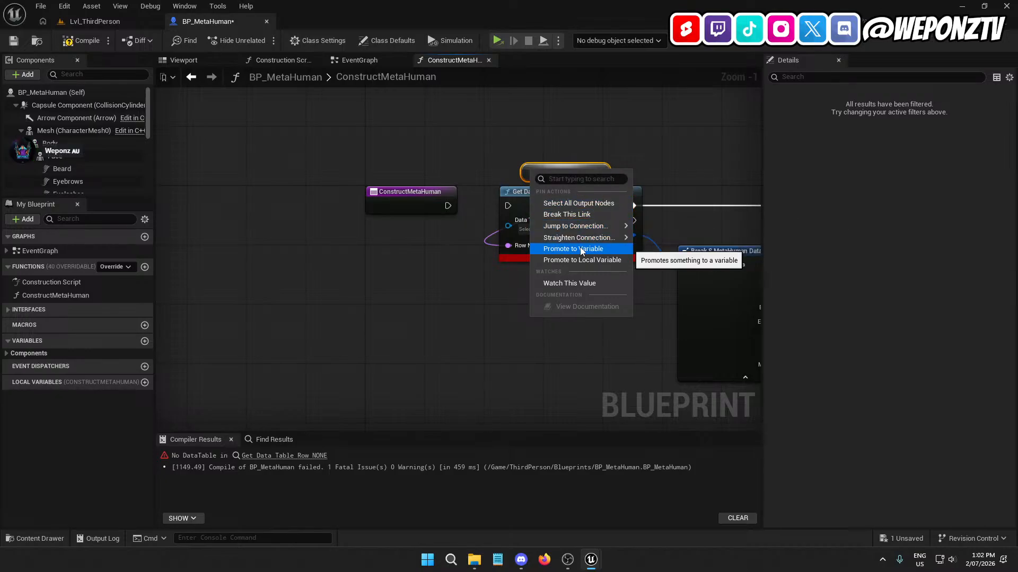
{"action": "left_click", "coordinate": [580, 249]}
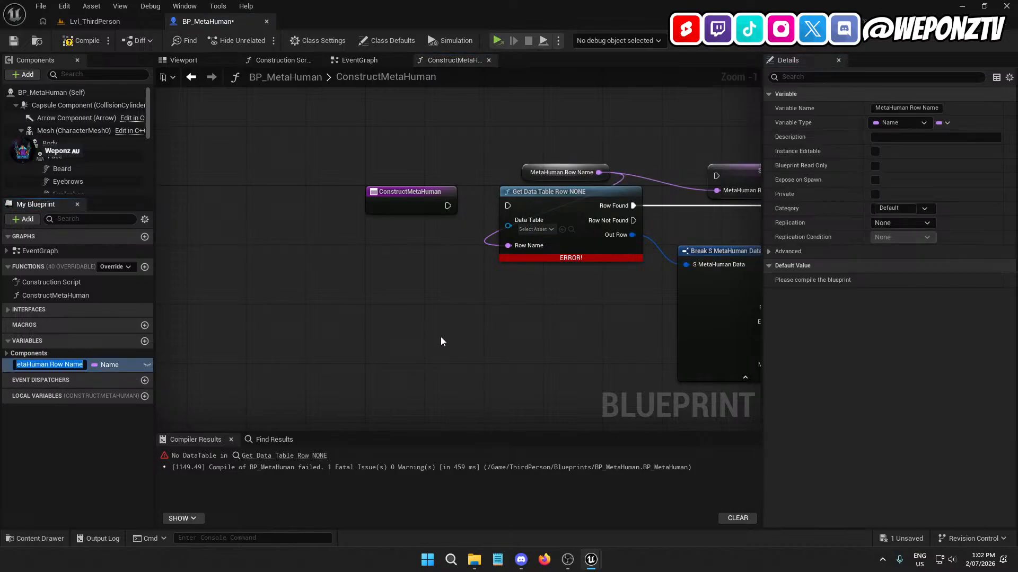
{"action": "right_click_drag", "start_coordinate": [440, 341], "coordinate": [247, 382]}
{"action": "left_click", "coordinate": [583, 218]}
{"action": "key", "text": "Delete"}
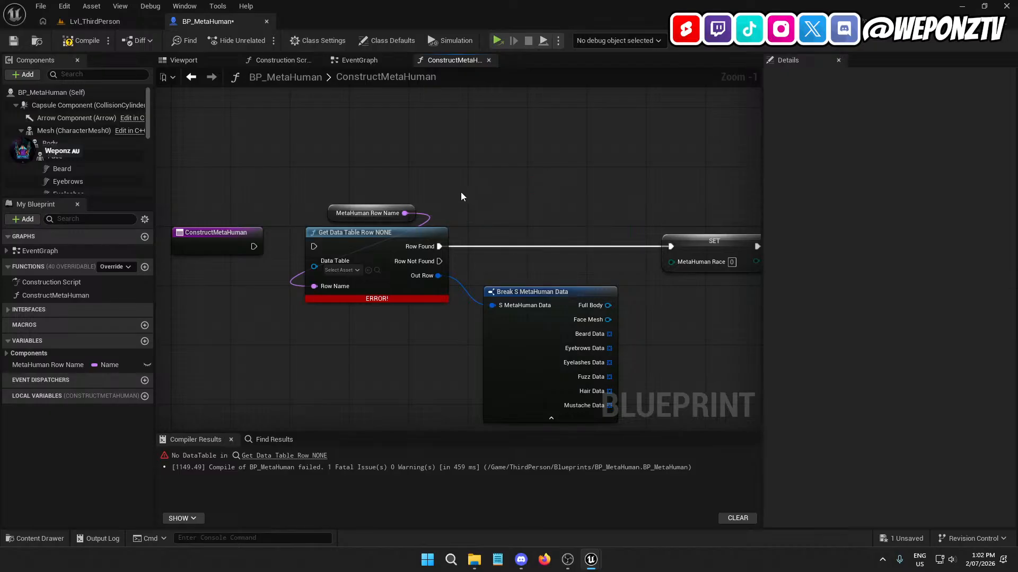
- Replace the old MetaHuman Row Name getter above Get Data Table Row with a getter of the new variable
{"action": "left_click", "coordinate": [403, 211]}
{"action": "key", "text": "Delete"}
{"action": "left_click_drag", "start_coordinate": [48, 365], "coordinate": [341, 181]}
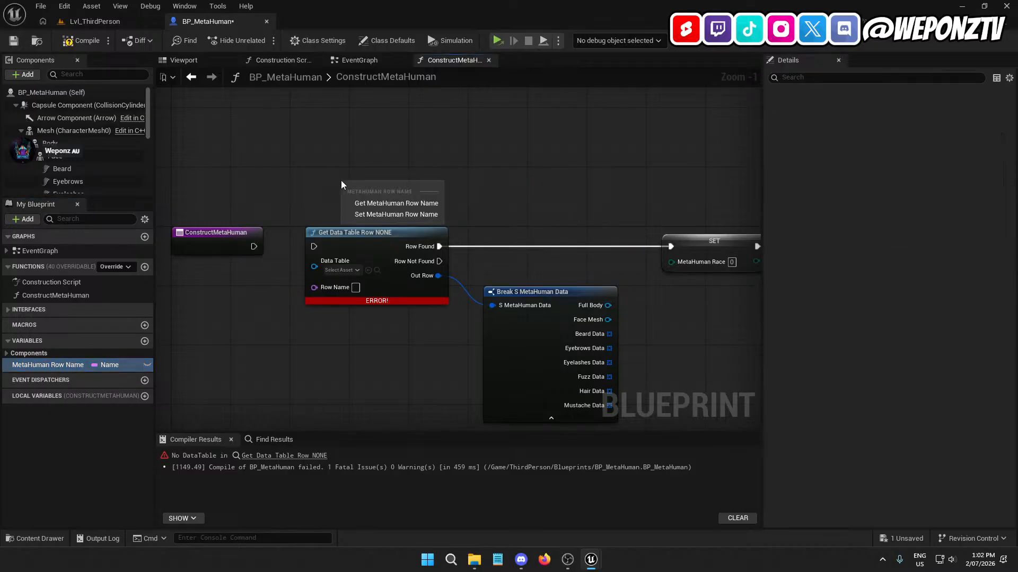
{"action": "left_click", "coordinate": [380, 203]}
- Rename the row name variable to MetaHumanRowName, without spaces
{"action": "left_click", "coordinate": [49, 366]}
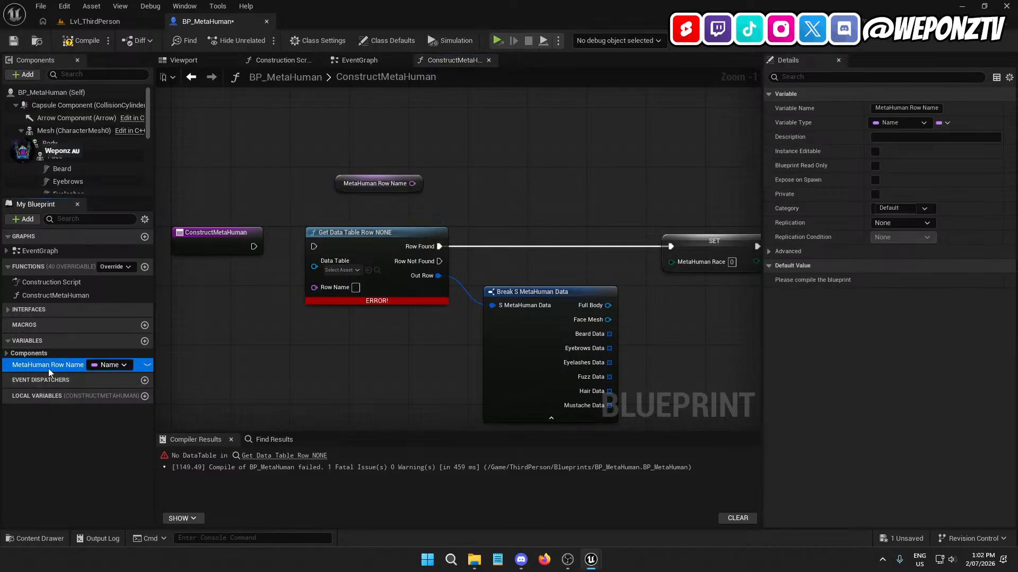
{"action": "left_click", "coordinate": [50, 365]}
{"action": "key", "text": "BackSpace"}
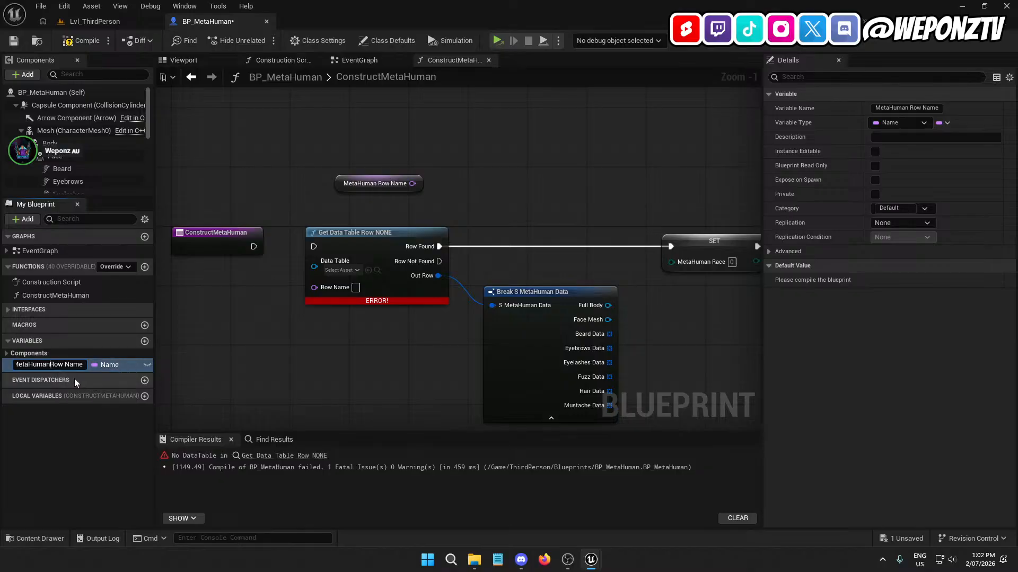
{"action": "key", "text": "Delete"}
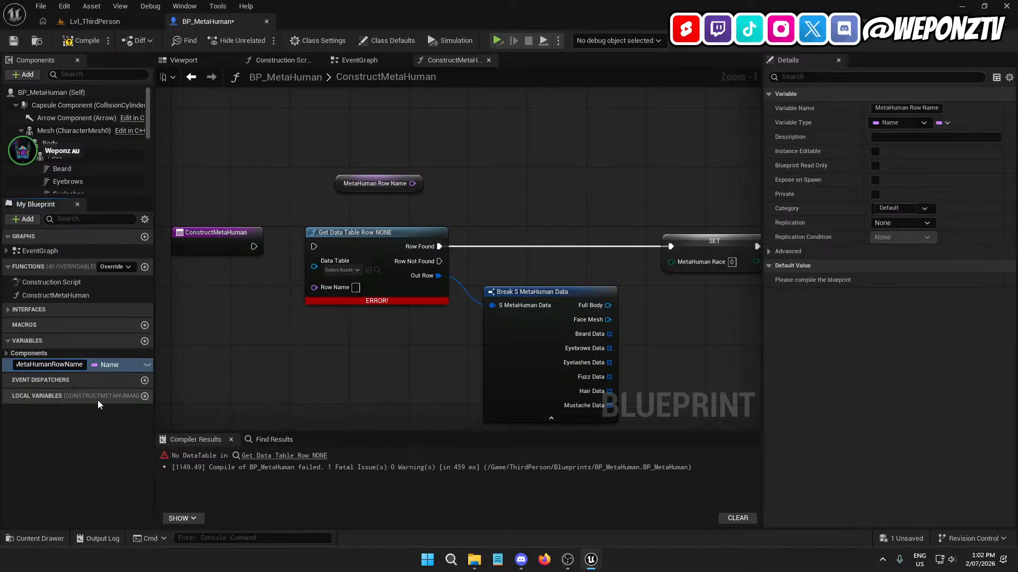
{"action": "key", "text": "Return"}
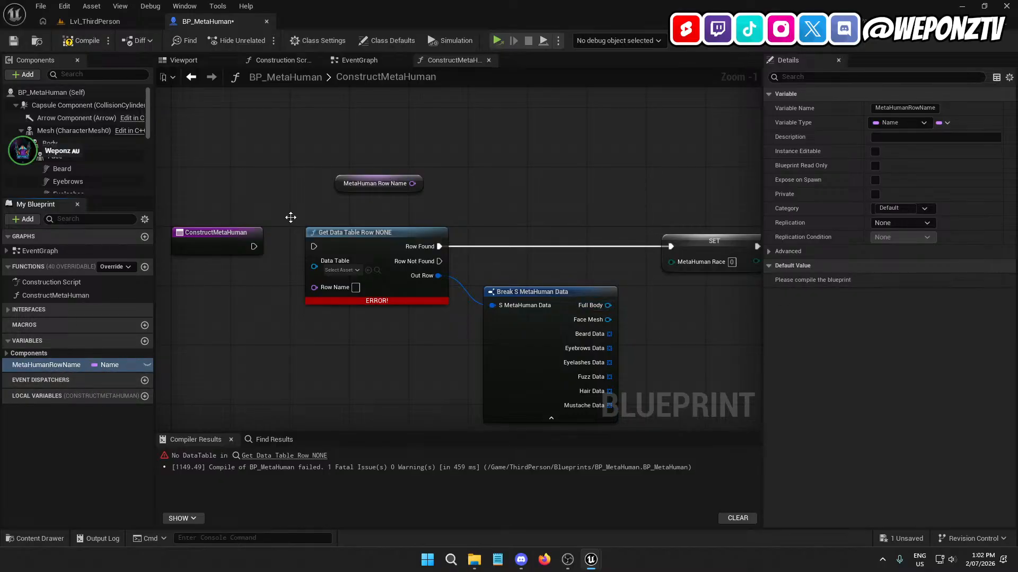
- Save the blueprint and set the MetaHumanRowName variable's default value to Bo
{"action": "left_click", "coordinate": [14, 41]}
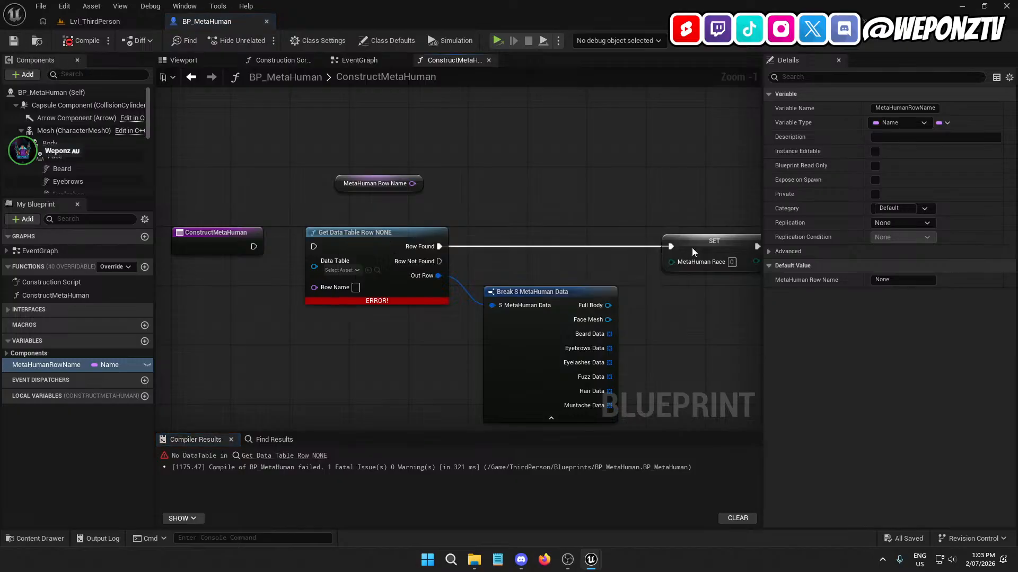
{"action": "left_click", "coordinate": [882, 279]}
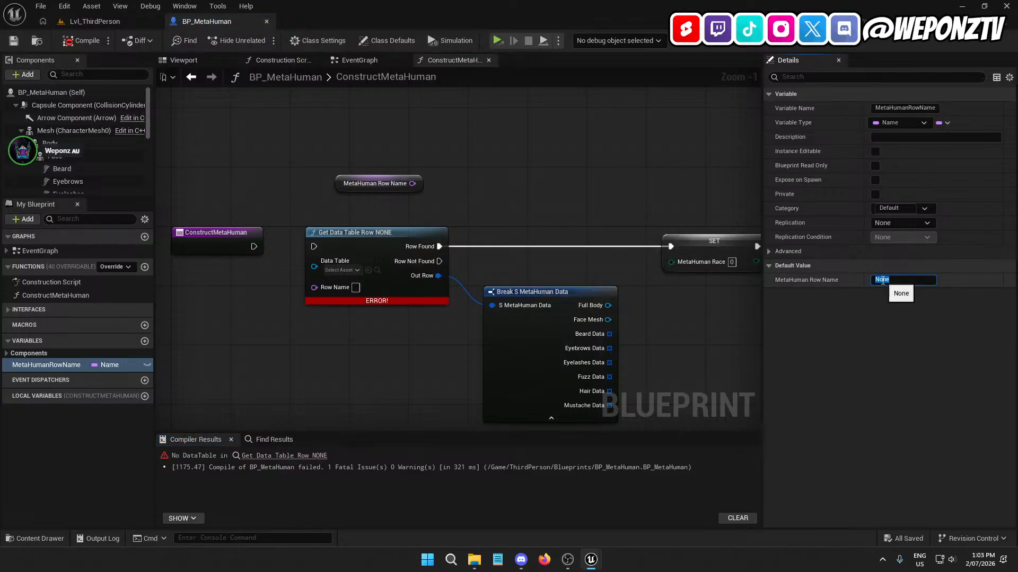
{"action": "key", "text": "Return"}
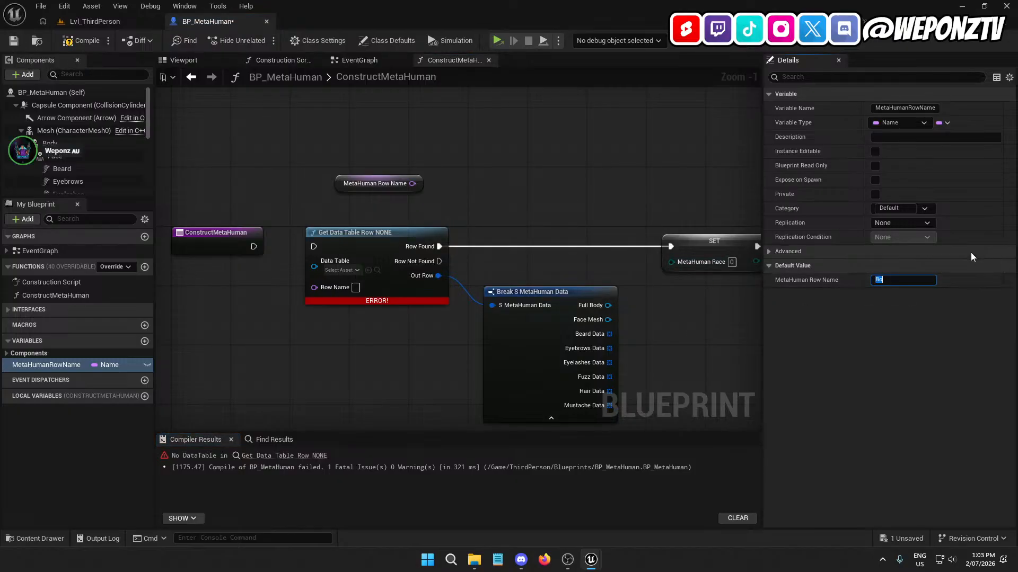
- Wire ConstructMetaHuman's entry into Get Data Table Row, choose DT_MetaHumans as its table, and connect the MetaHuman Row Name getter to Row Name
{"action": "left_click_drag", "start_coordinate": [254, 246], "coordinate": [314, 247]}
{"action": "left_click", "coordinate": [347, 270]}
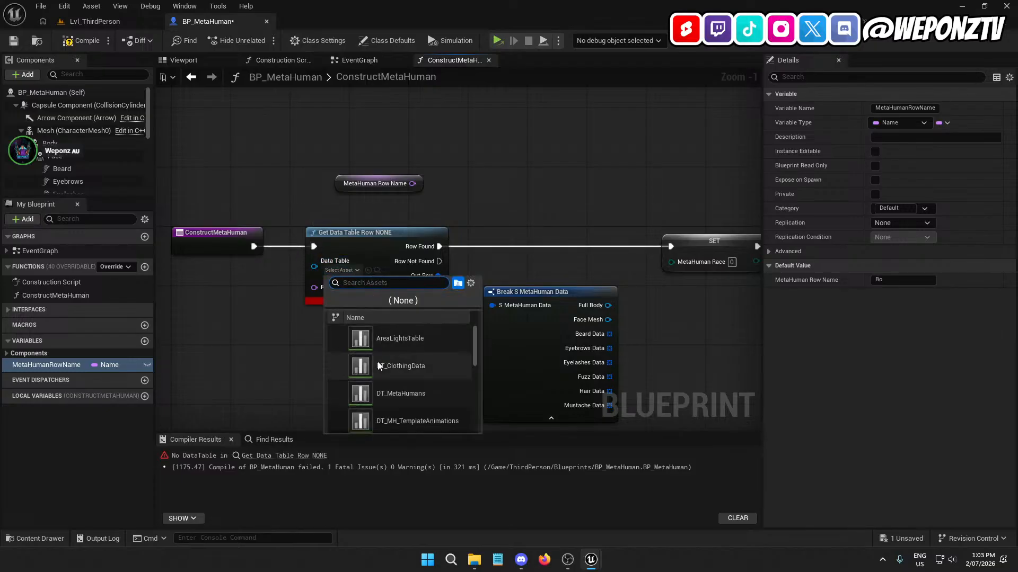
{"action": "left_click", "coordinate": [420, 403]}
{"action": "left_click_drag", "start_coordinate": [415, 183], "coordinate": [338, 291]}
{"action": "left_click_drag", "start_coordinate": [360, 176], "coordinate": [341, 214]}
- Delete the old Break S MetaHuman Data and Set MetaHuman Race nodes, and compile and save the blueprint
{"action": "right_click_drag", "start_coordinate": [390, 237], "coordinate": [310, 131]}
{"action": "left_click", "coordinate": [493, 268]}
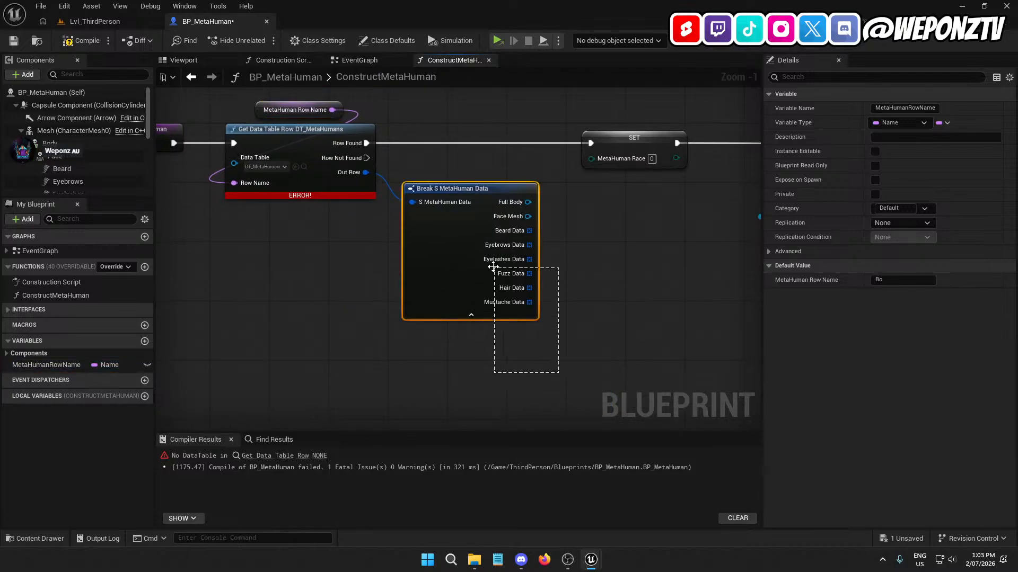
{"action": "key", "text": "Delete"}
{"action": "right_click_drag", "start_coordinate": [614, 230], "coordinate": [677, 292]}
{"action": "left_click", "coordinate": [440, 172]}
{"action": "key", "text": "Delete"}
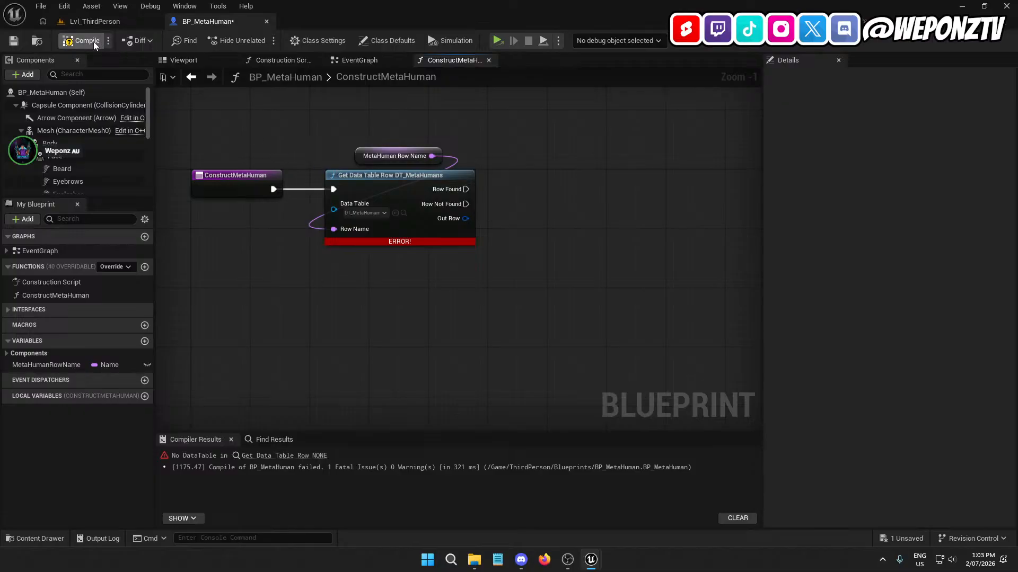
{"action": "left_click", "coordinate": [17, 41]}
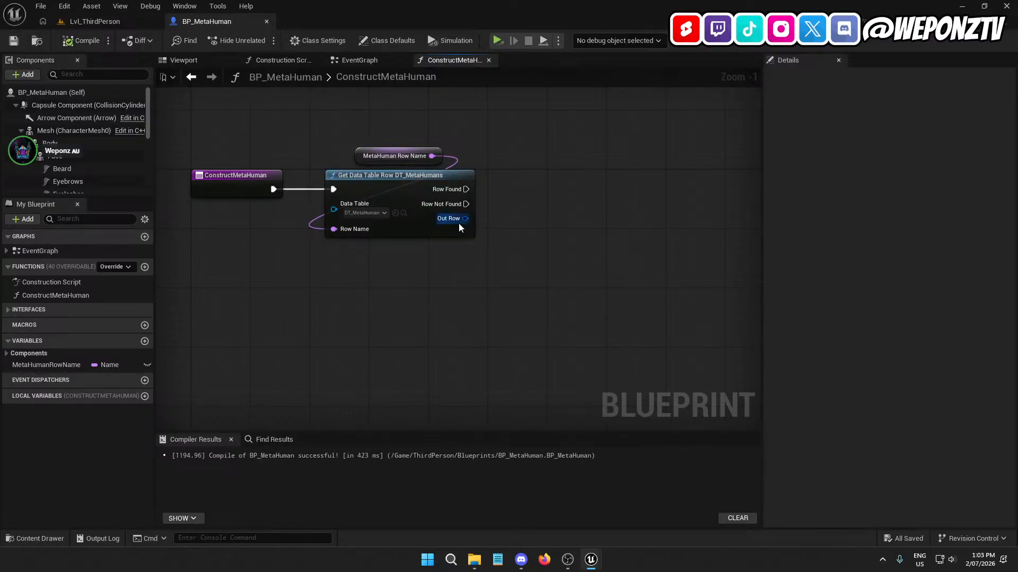
- Add a new Break S MetaHuman Data node from Out Row of Get Data Table Row and place it below that node
{"action": "left_click_drag", "start_coordinate": [465, 218], "coordinate": [386, 292]}
{"action": "type", "text": "break"}
{"action": "left_click", "coordinate": [511, 323]}
{"action": "left_click_drag", "start_coordinate": [478, 281], "coordinate": [427, 290]}
{"action": "left_click", "coordinate": [434, 335]}
- Delete the leftover nodes and reroute points before and below the Body and Face Set Skeletal Mesh Asset nodes
{"action": "right_click_drag", "start_coordinate": [594, 309], "coordinate": [474, 278]}
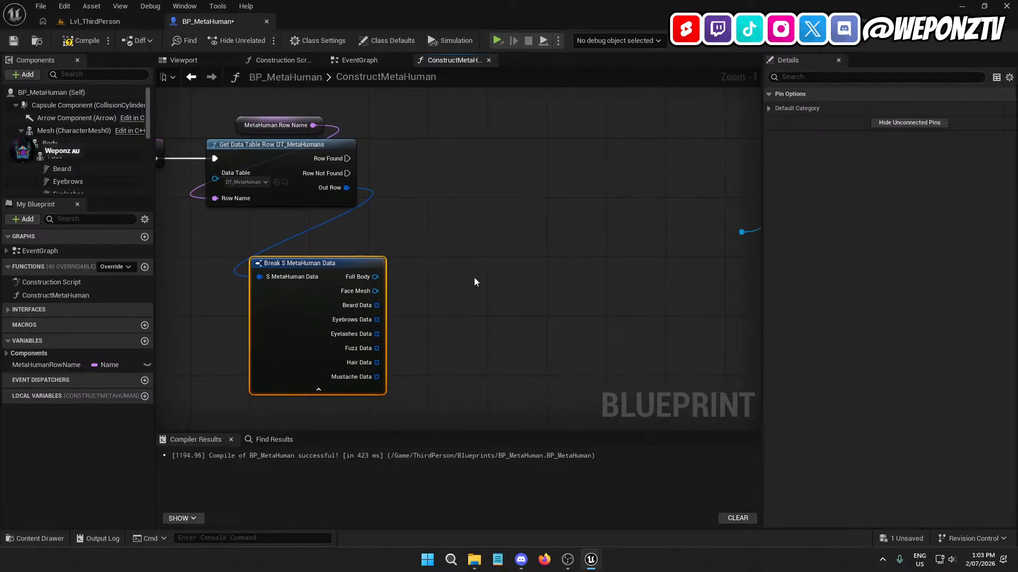
{"action": "left_click_drag", "start_coordinate": [50, 144], "coordinate": [512, 92]}
{"action": "right_click_drag", "start_coordinate": [627, 200], "coordinate": [405, 270]}
{"action": "left_click_drag", "start_coordinate": [448, 216], "coordinate": [281, 132]}
{"action": "key", "text": "Delete"}
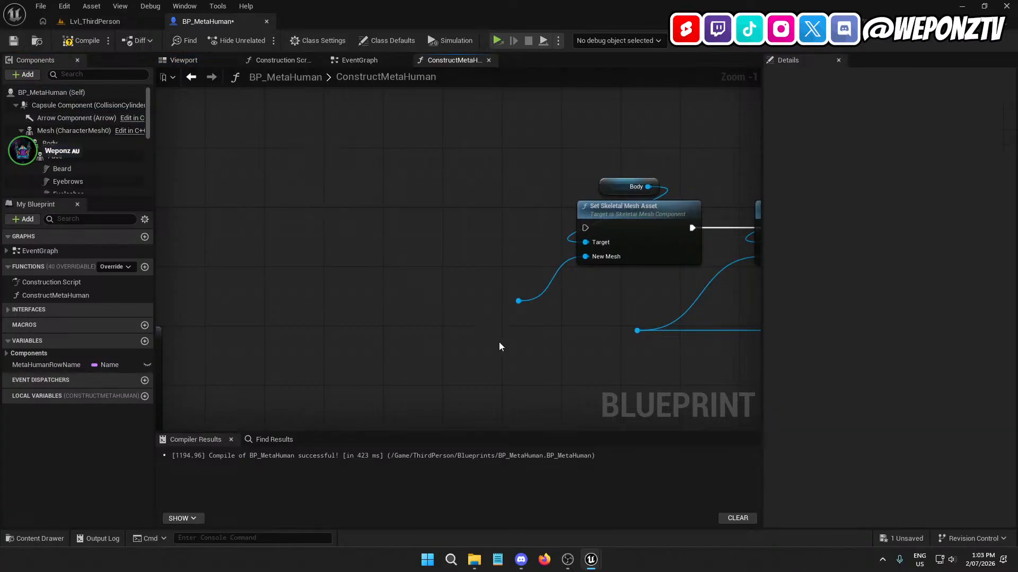
{"action": "right_click_drag", "start_coordinate": [545, 368], "coordinate": [336, 269]}
{"action": "key", "text": "Delete"}
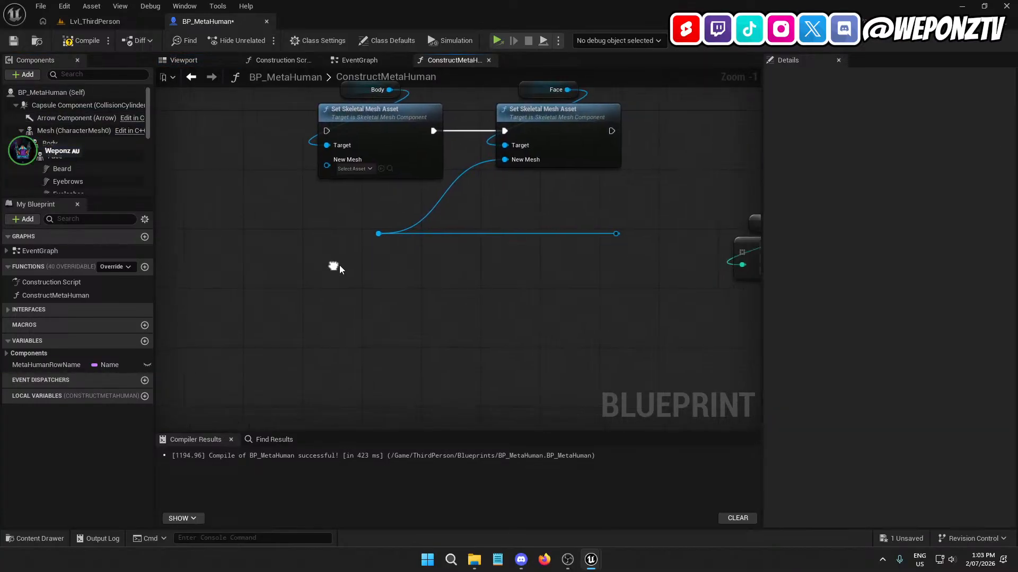
{"action": "left_click_drag", "start_coordinate": [441, 296], "coordinate": [378, 225]}
{"action": "key", "text": "Delete"}
{"action": "left_click_drag", "start_coordinate": [634, 257], "coordinate": [576, 217]}
{"action": "key", "text": "Delete"}
- Move the Body and Face Set Skeletal Mesh Asset nodes beside Get Data Table Row and connect Row Found to the Body one
{"action": "right_click_drag", "start_coordinate": [574, 214], "coordinate": [627, 290]}
{"action": "left_click_drag", "start_coordinate": [684, 261], "coordinate": [351, 136]}
{"action": "right_click_drag", "start_coordinate": [350, 136], "coordinate": [619, 120]}
{"action": "left_click_drag", "start_coordinate": [686, 177], "coordinate": [332, 175]}
{"action": "right_click_drag", "start_coordinate": [245, 176], "coordinate": [296, 177]}
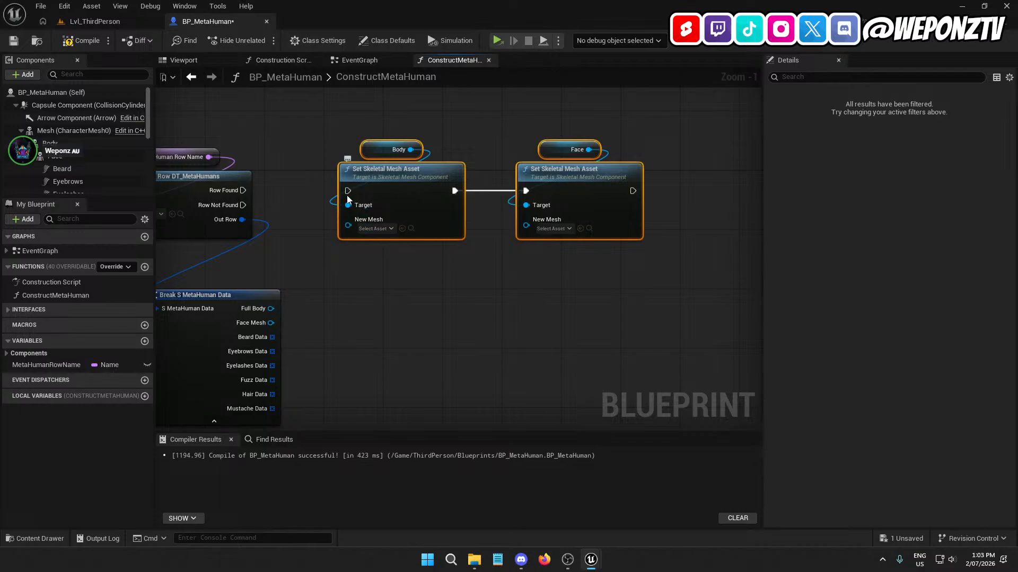
{"action": "left_click_drag", "start_coordinate": [348, 191], "coordinate": [243, 191]}
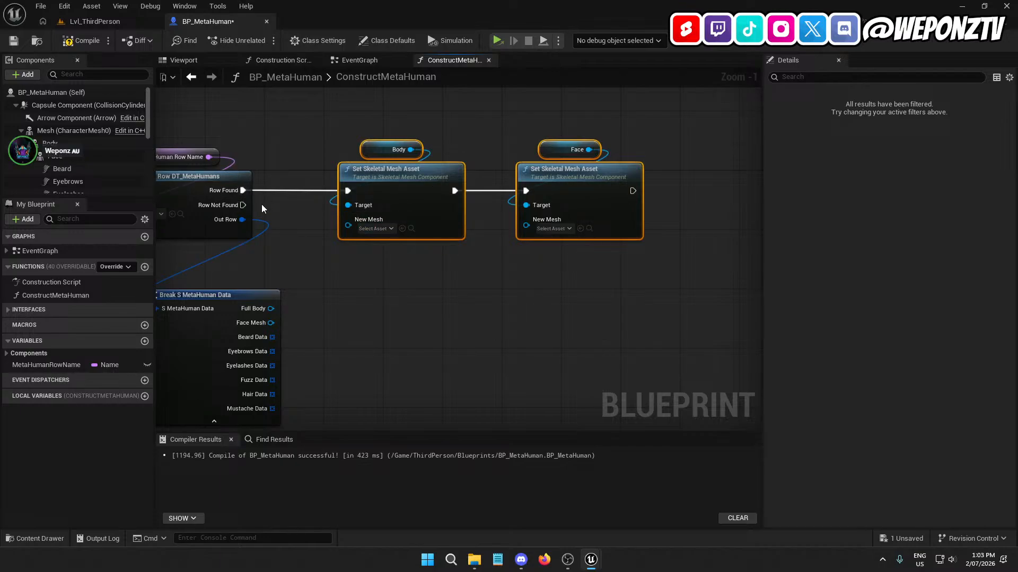
- Rearrange the nodes to make room and connect the Full Body output to New Mesh on the Body's Set Skeletal Mesh Asset node
{"action": "left_click", "coordinate": [352, 314]}
{"action": "right_click_drag", "start_coordinate": [372, 335], "coordinate": [645, 288]}
{"action": "left_click_drag", "start_coordinate": [656, 286], "coordinate": [351, 92]}
{"action": "left_click_drag", "start_coordinate": [408, 157], "coordinate": [510, 156]}
{"action": "right_click_drag", "start_coordinate": [458, 303], "coordinate": [475, 229]}
{"action": "left_click_drag", "start_coordinate": [308, 222], "coordinate": [485, 123]}
{"action": "right_click_drag", "start_coordinate": [366, 276], "coordinate": [306, 300]}
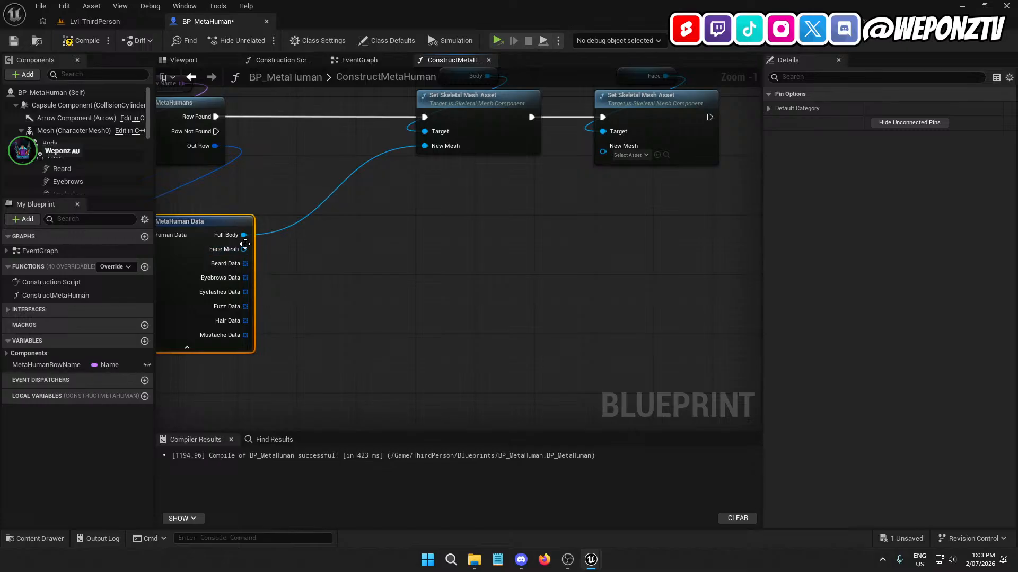
- Connect Face Mesh to New Mesh on the Face's Set Skeletal Mesh Asset node through a reroute point aligned with the Face Mesh output
{"action": "left_click_drag", "start_coordinate": [244, 249], "coordinate": [478, 258]}
{"action": "left_click", "coordinate": [557, 151]}
{"action": "left_click", "coordinate": [547, 154]}
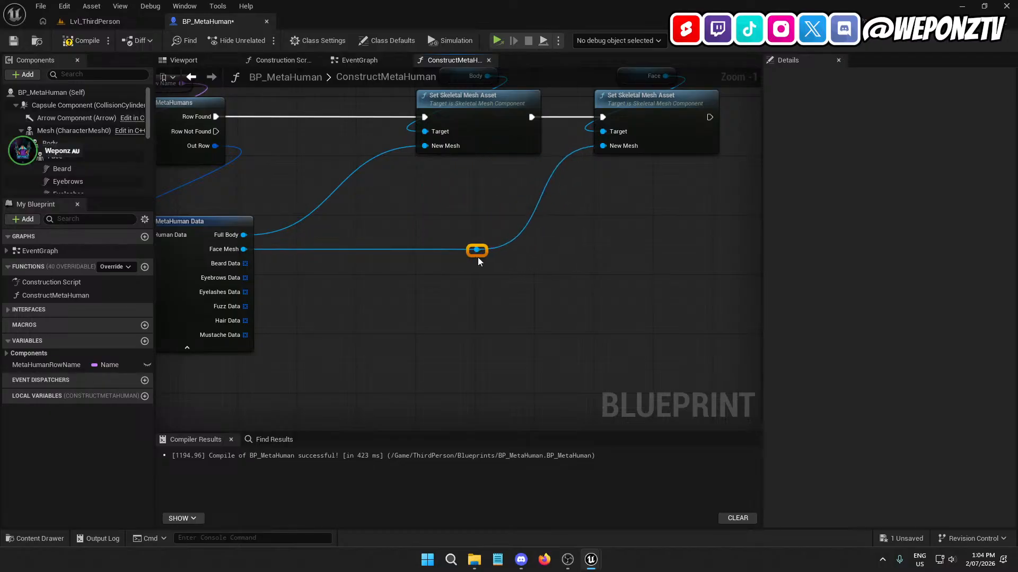
{"action": "left_click", "coordinate": [238, 227], "text": "shift"}
{"action": "left_click", "coordinate": [493, 301]}
{"action": "left_click_drag", "start_coordinate": [539, 293], "coordinate": [464, 233]}
{"action": "left_click_drag", "start_coordinate": [526, 312], "coordinate": [438, 228]}
{"action": "left_click", "coordinate": [219, 223]}
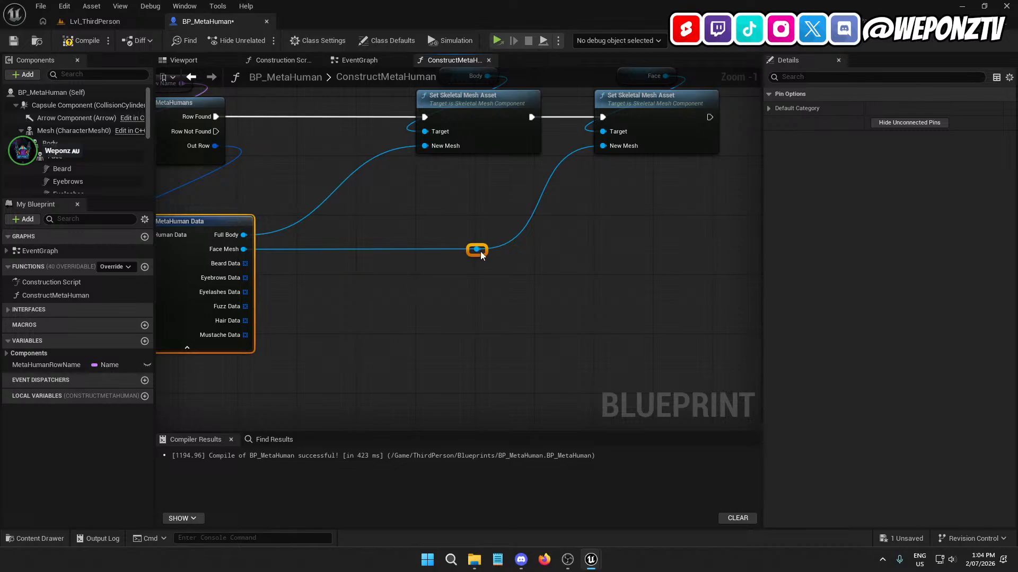
{"action": "left_click", "coordinate": [507, 309]}
- Shift the Face's Set Skeletal Mesh Asset node down and straighten its execution connection with the Body's node
{"action": "right_click_drag", "start_coordinate": [608, 236], "coordinate": [587, 282]}
{"action": "left_click", "coordinate": [618, 164]}
{"action": "left_click_drag", "start_coordinate": [618, 165], "coordinate": [622, 200]}
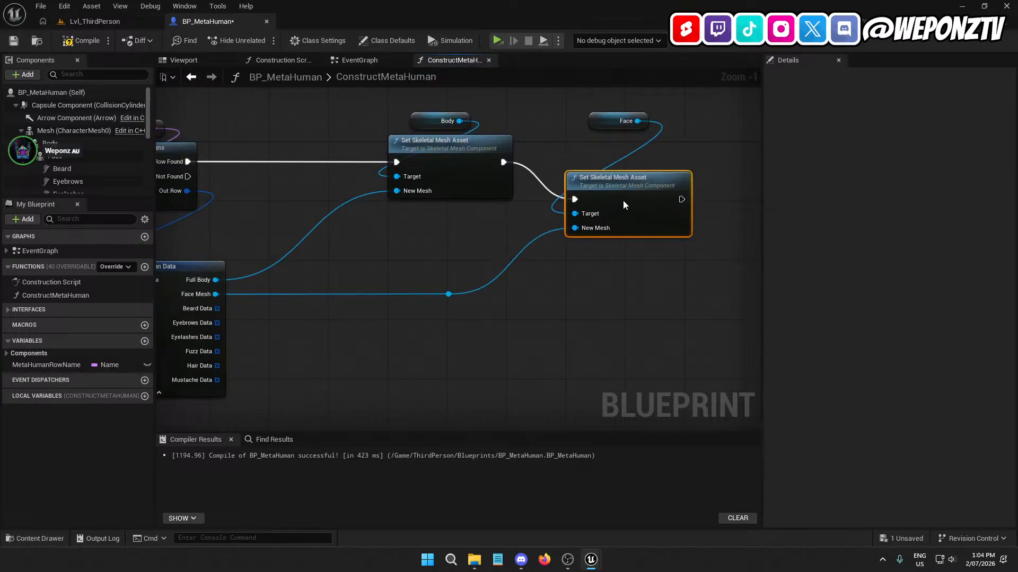
{"action": "left_click", "coordinate": [465, 161], "text": "ctrl"}
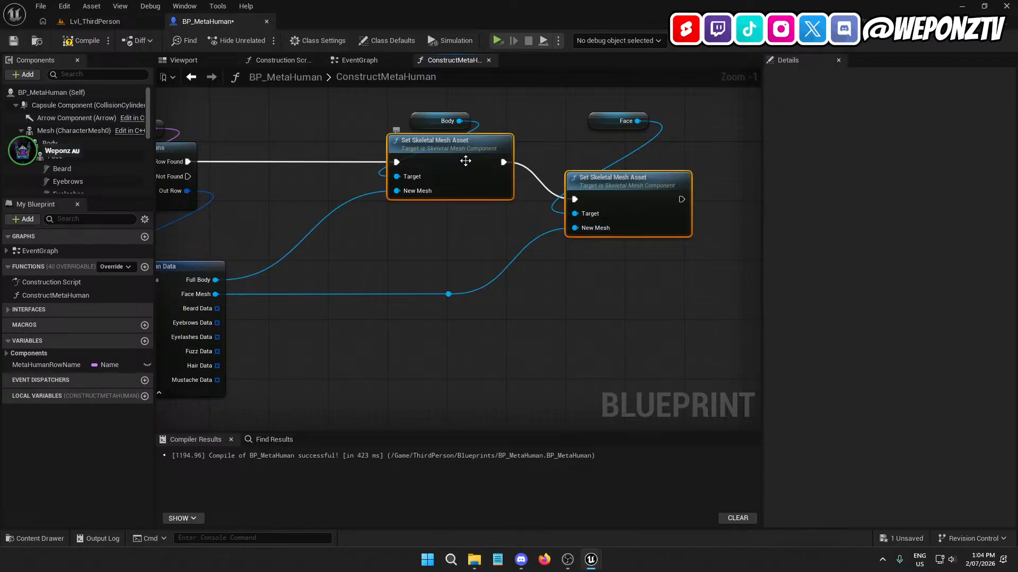
{"action": "key", "text": "q"}
{"action": "left_click", "coordinate": [660, 256]}
{"action": "right_click_drag", "start_coordinate": [660, 256], "coordinate": [625, 215]}
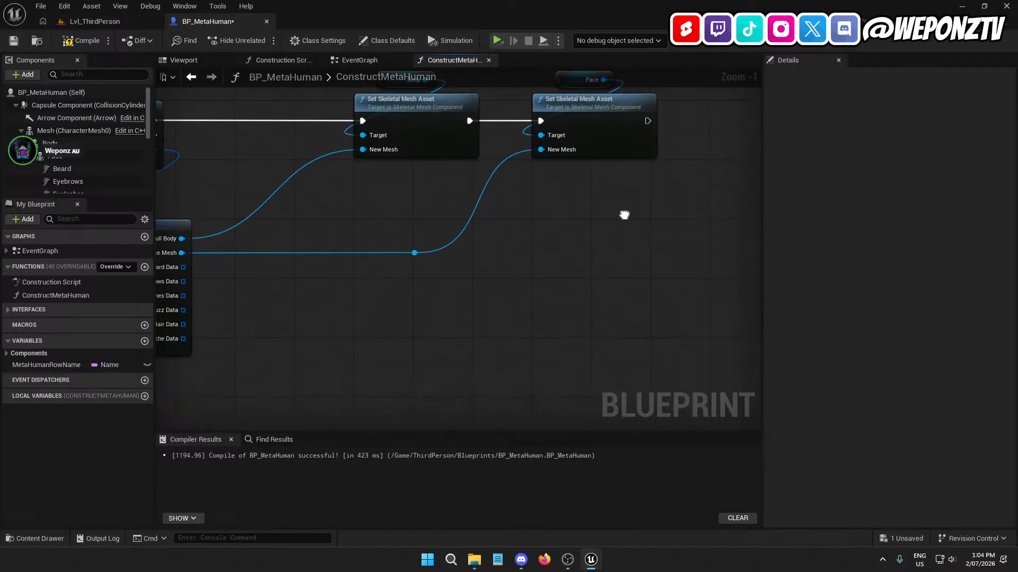
- Compile and save BP_MetaHuman, and check the character preview and the MetaHumanRowName variable's settings
{"action": "left_click", "coordinate": [189, 59]}
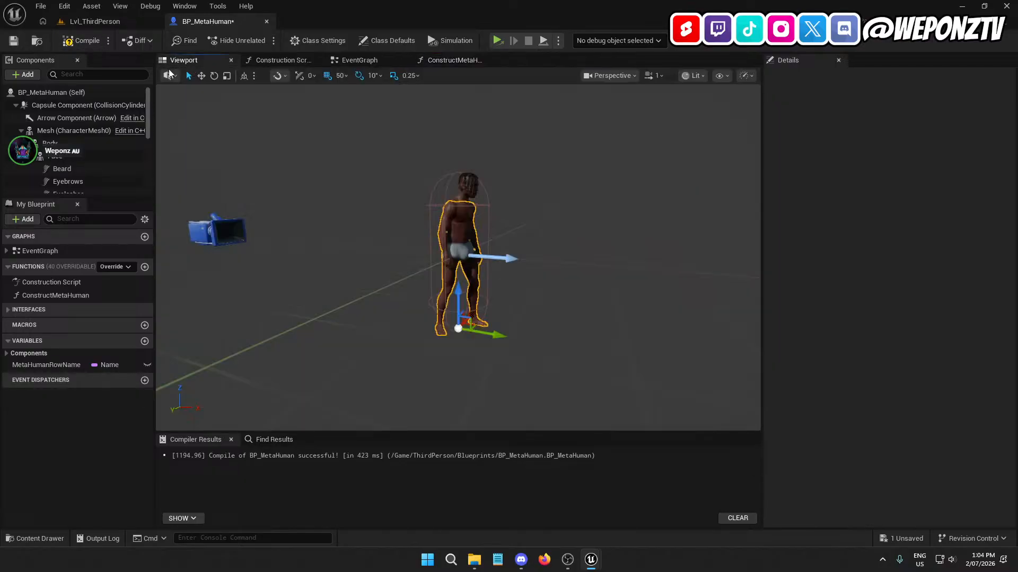
{"action": "key", "text": "F7"}
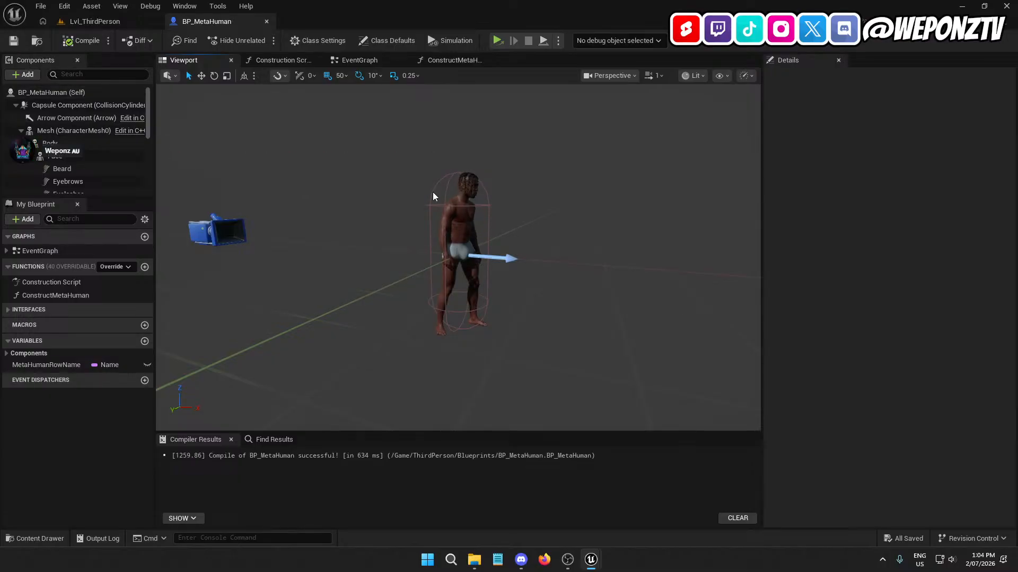
{"action": "left_click", "coordinate": [64, 365]}
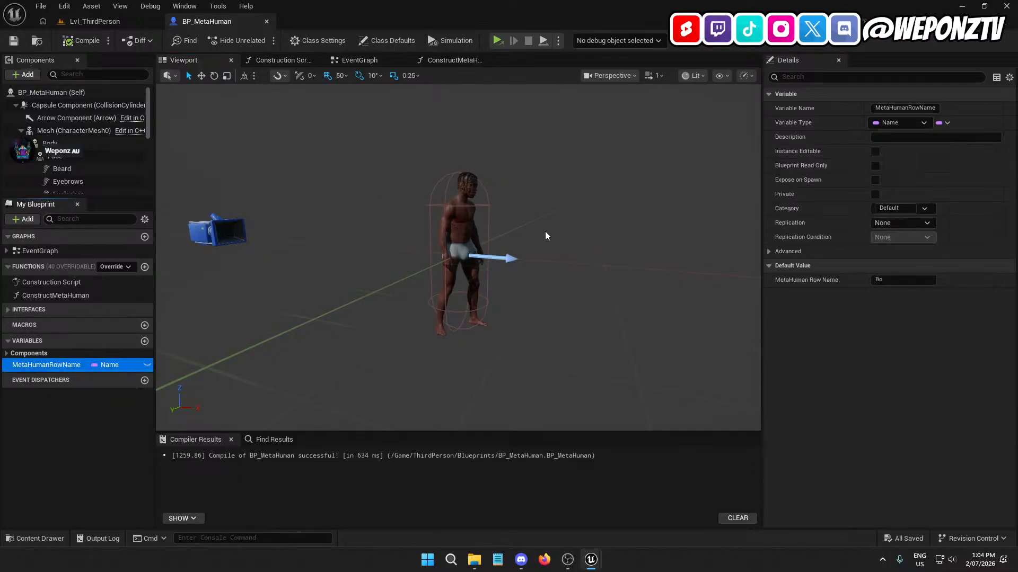
{"action": "left_click", "coordinate": [359, 60]}
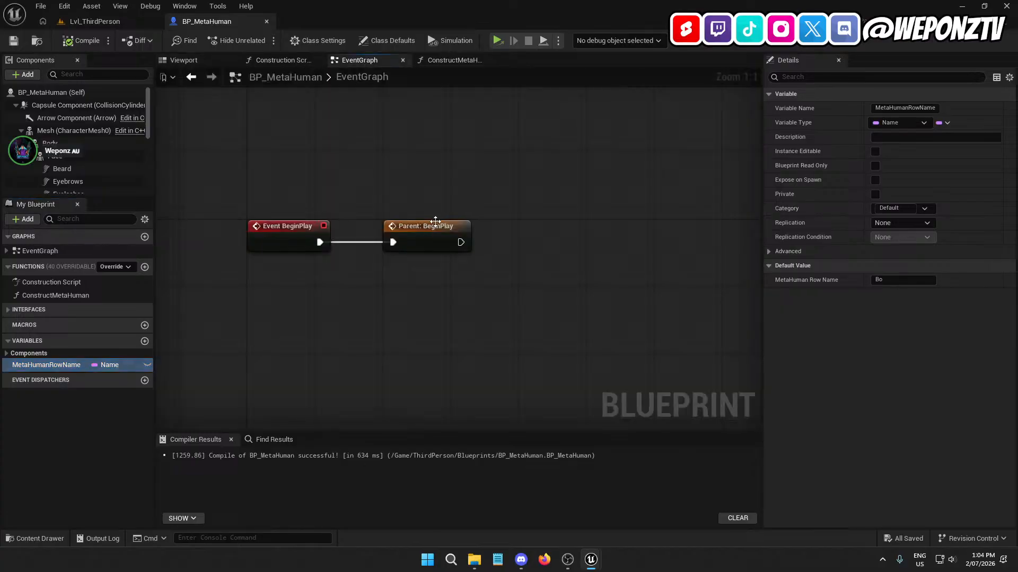
- Call ConstructMetaHuman after Set Leader Pose Component in the Construction Script and straighten the connection between them
{"action": "left_click", "coordinate": [282, 60]}
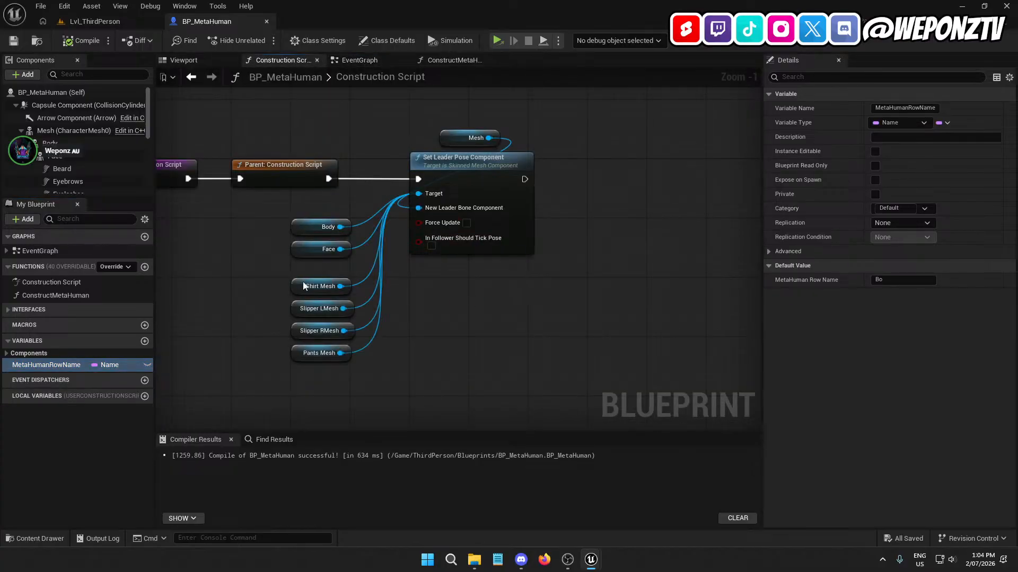
{"action": "left_click_drag", "start_coordinate": [48, 295], "coordinate": [525, 179]}
{"action": "left_click_drag", "start_coordinate": [675, 168], "coordinate": [634, 170]}
{"action": "left_click", "coordinate": [501, 173], "text": "shift"}
{"action": "key", "text": "q"}
{"action": "left_click", "coordinate": [596, 260]}
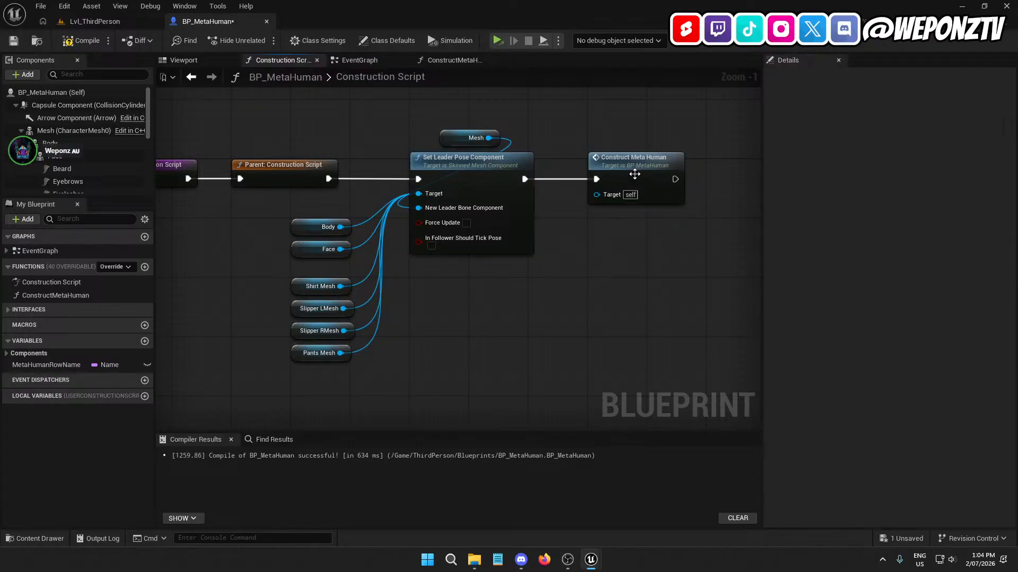
- Compile and save the blueprint, and inspect the previewed character up close with its Face component selected
{"action": "left_click", "coordinate": [183, 60]}
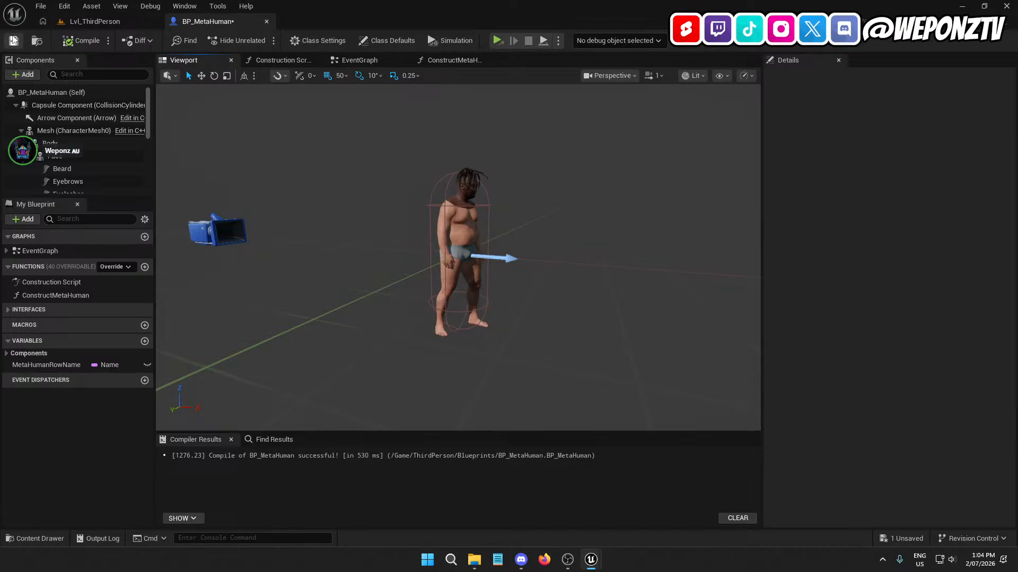
{"action": "left_click", "coordinate": [13, 41]}
{"action": "key", "text": "w"}
{"action": "mouse_move", "coordinate": [458, 206]}
{"action": "right_mouse_down"}
{"action": "mouse_move", "coordinate": [458, 183]}
{"action": "mouse_move", "coordinate": [424, 174]}
{"action": "mouse_move", "coordinate": [467, 217]}
{"action": "mouse_move", "coordinate": [434, 218]}
{"action": "mouse_move", "coordinate": [448, 217]}
{"action": "right_mouse_up"}
{"action": "key", "text": "s"}
{"action": "key", "text": "w"}
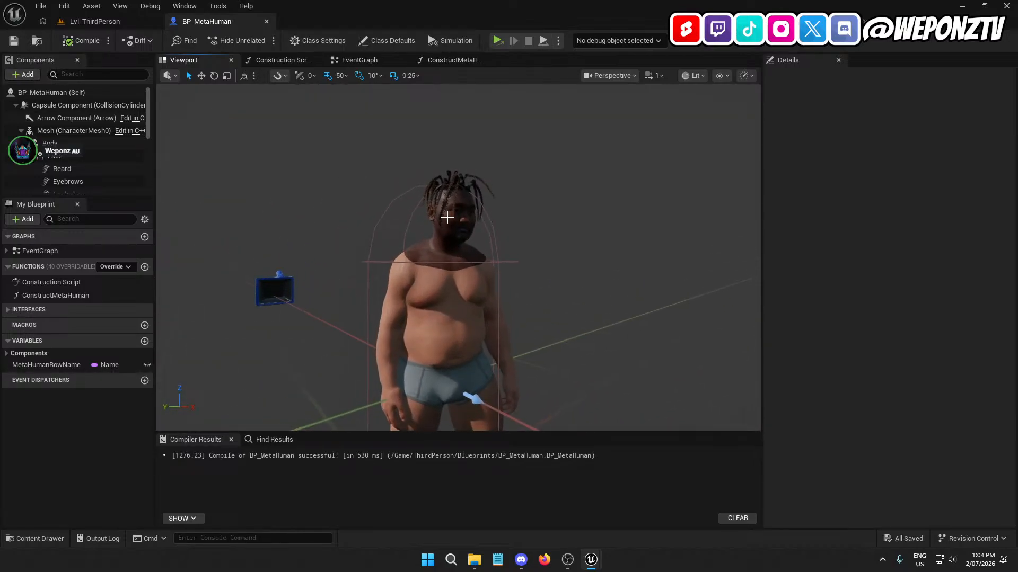
{"action": "left_click", "coordinate": [447, 217]}
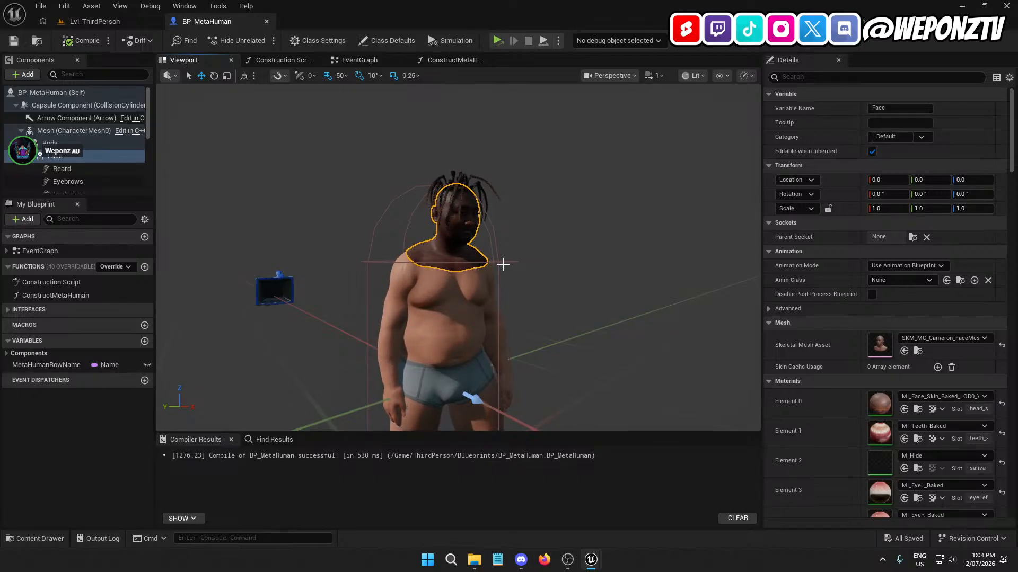
- Review the ConstructMetaHuman graph from its Construction Script call and add a new function named UpdateFaceMaterials
{"action": "left_click", "coordinate": [358, 61]}
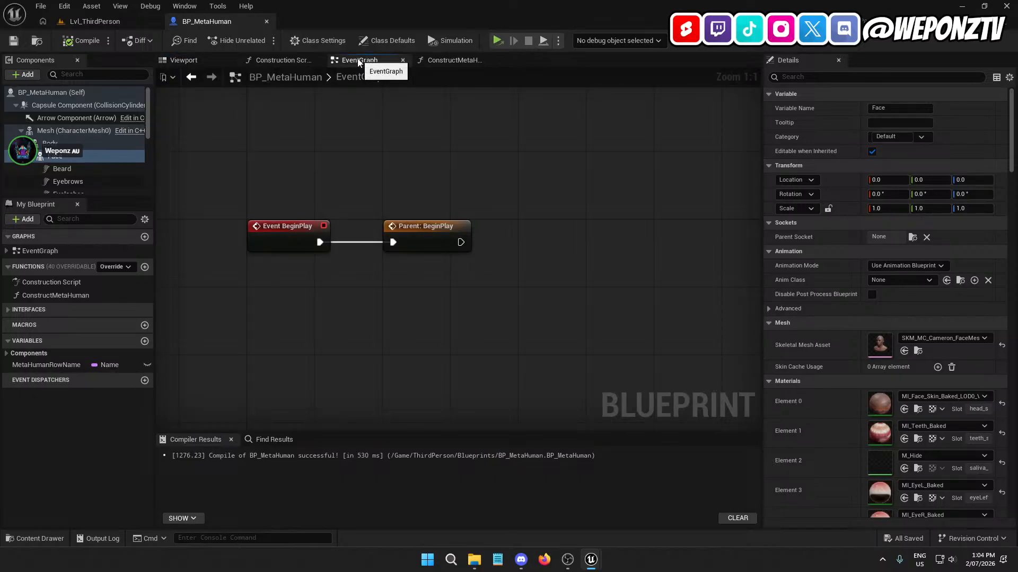
{"action": "left_click", "coordinate": [281, 60]}
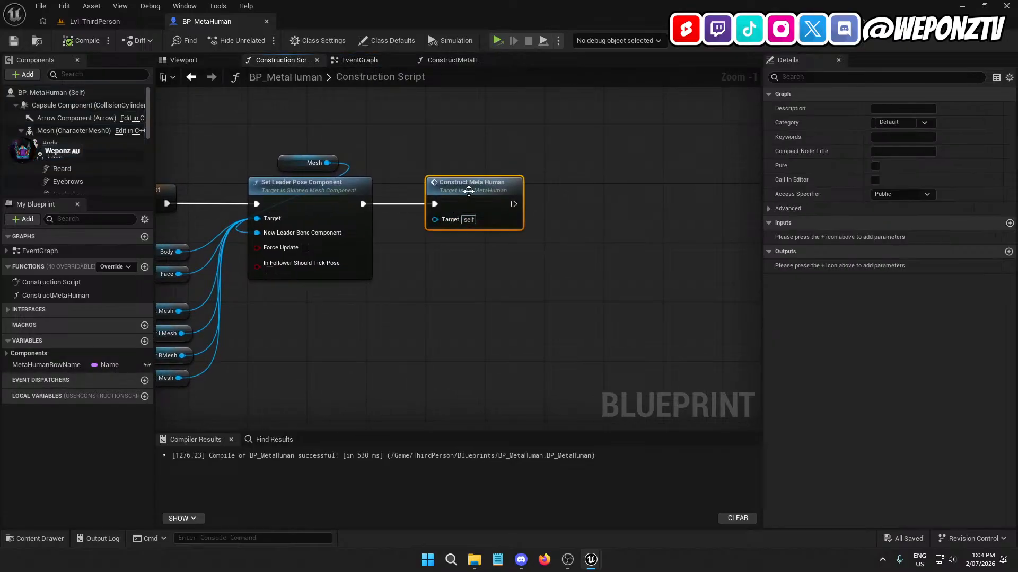
{"action": "double_click", "coordinate": [456, 217]}
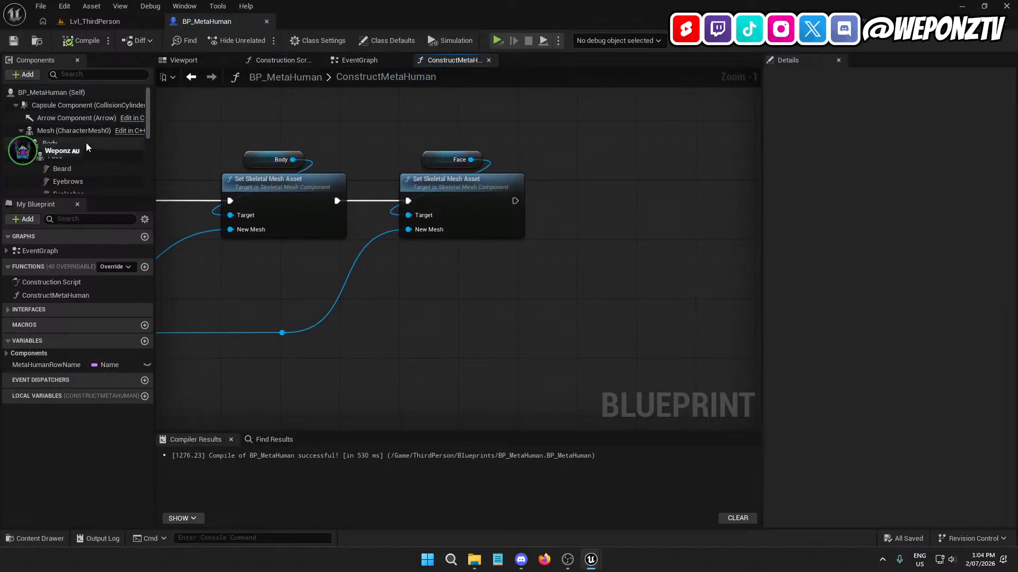
{"action": "left_click", "coordinate": [145, 267]}
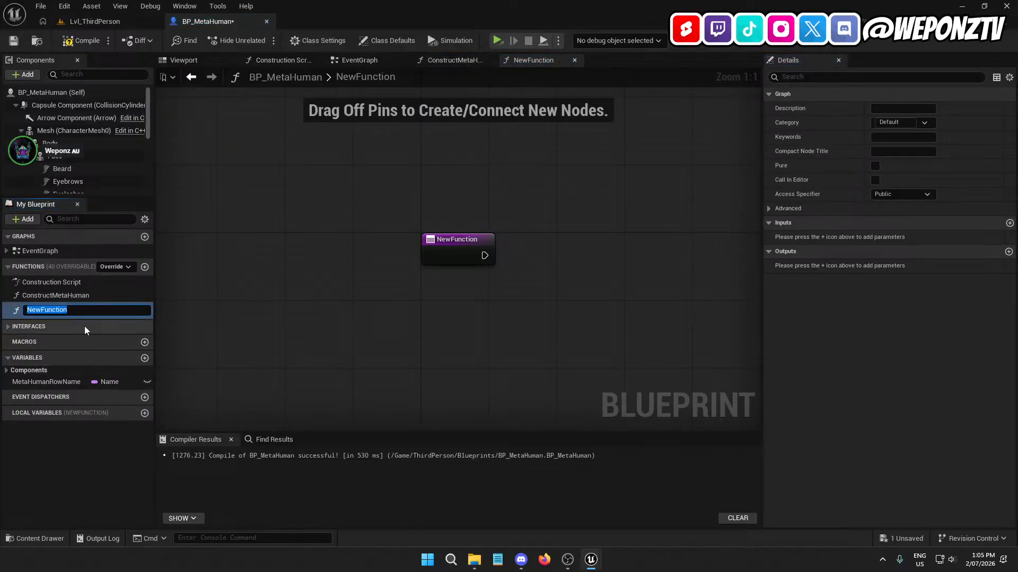
{"action": "type", "text": "UpdateFaceMaterials"}
{"action": "key", "text": "Return"}
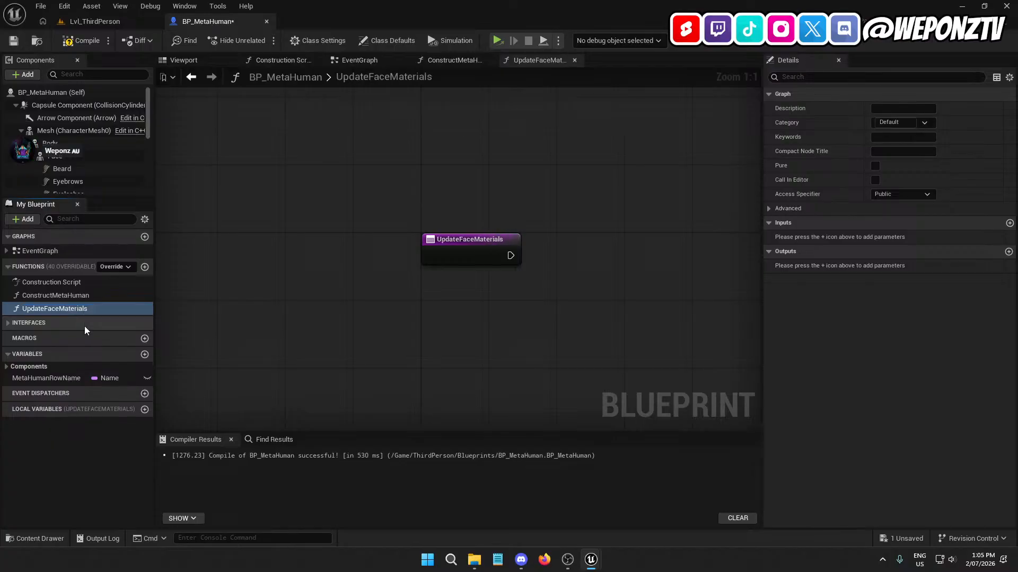
- Add a FaceMesh input of type Skeletal Mesh to UpdateFaceMaterials, and compile and save the blueprint
{"action": "left_click", "coordinate": [1009, 223]}
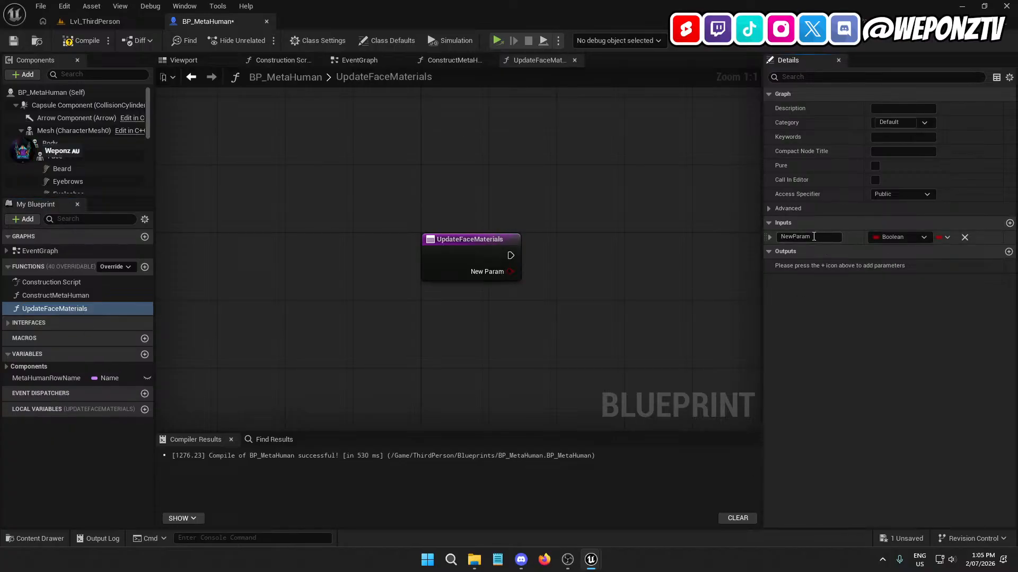
{"action": "type", "text": "FaceMesh"}
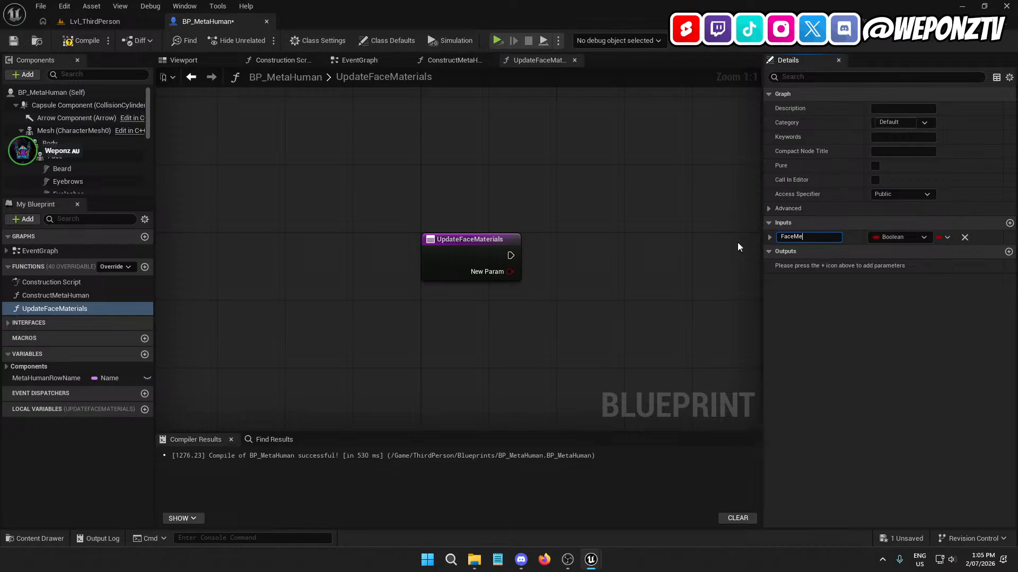
{"action": "left_click", "coordinate": [883, 237]}
{"action": "type", "text": "ske"}
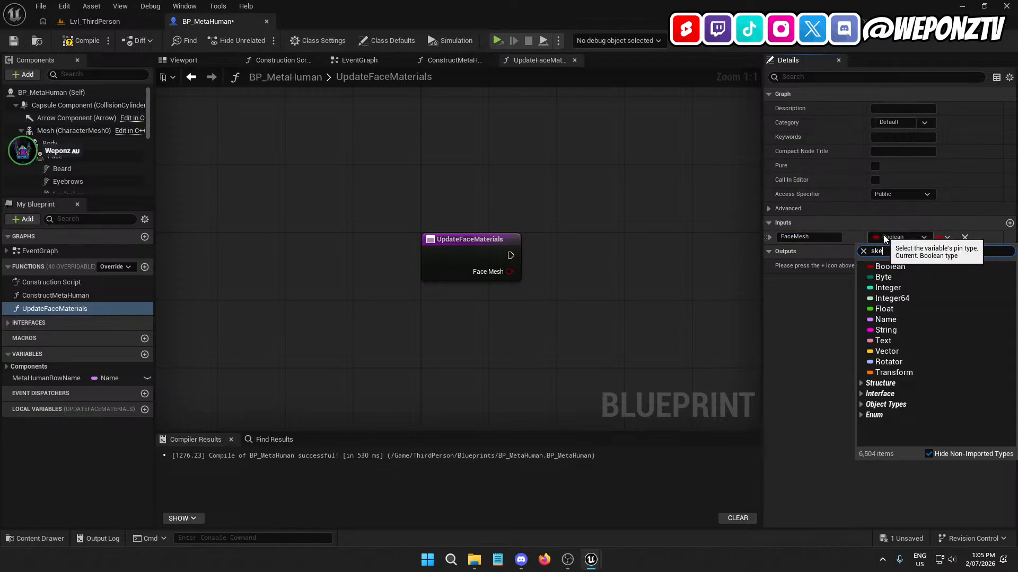
{"action": "type", "text": "l"}
{"action": "mouse_move", "coordinate": [921, 272]}
{"action": "left_click", "coordinate": [798, 260]}
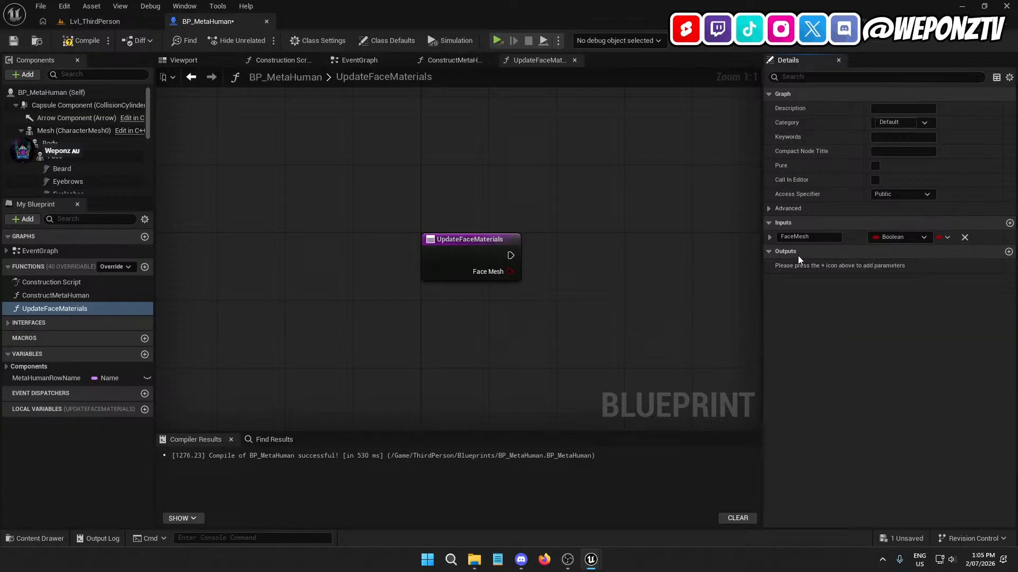
{"action": "right_click_drag", "start_coordinate": [485, 197], "coordinate": [358, 185]}
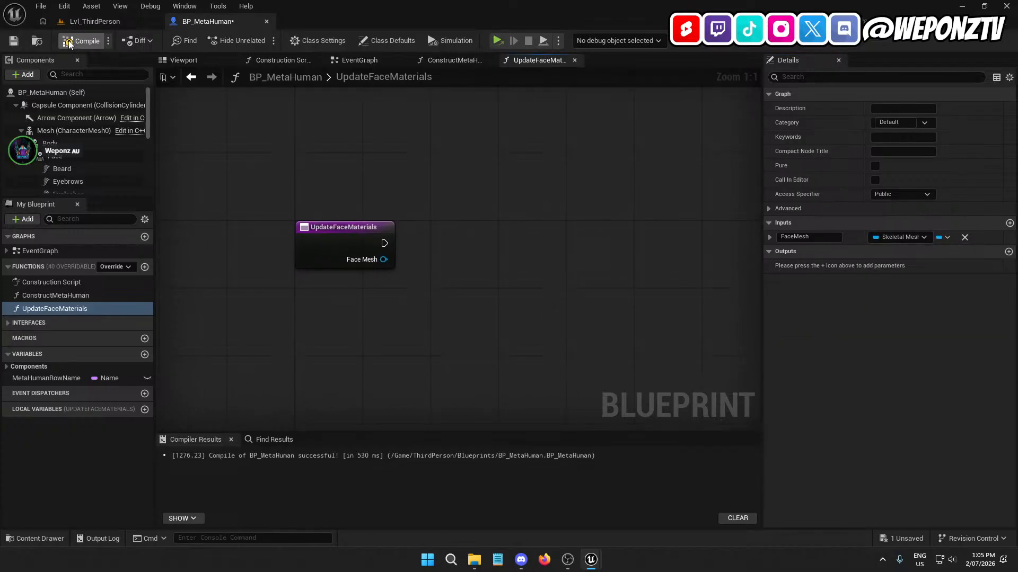
{"action": "left_click", "coordinate": [14, 41]}
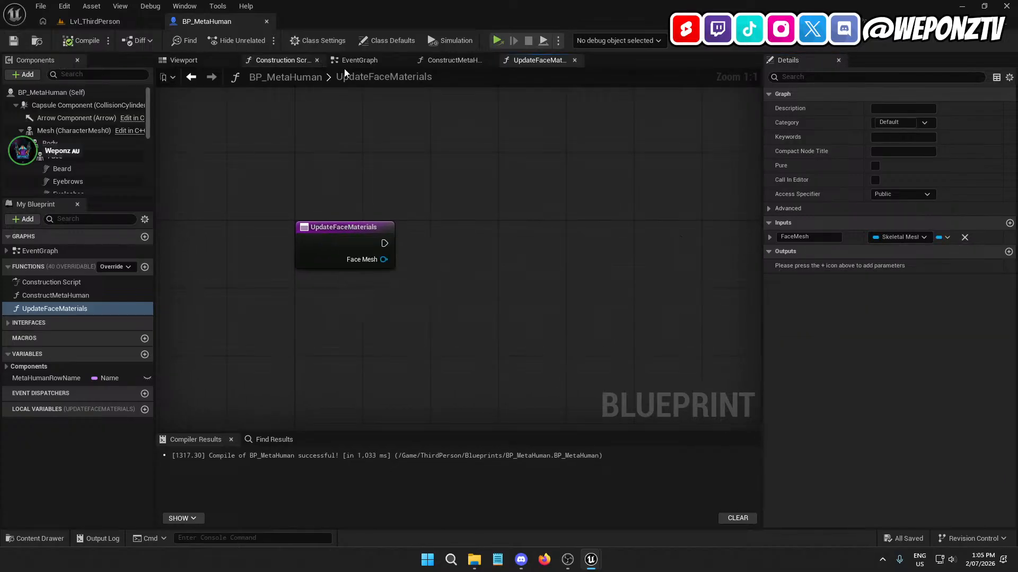
- Call UpdateFaceMaterials in ConstructMetaHuman after the Face's Set Skeletal Mesh Asset node and place it closer to that node
{"action": "left_click", "coordinate": [450, 60]}
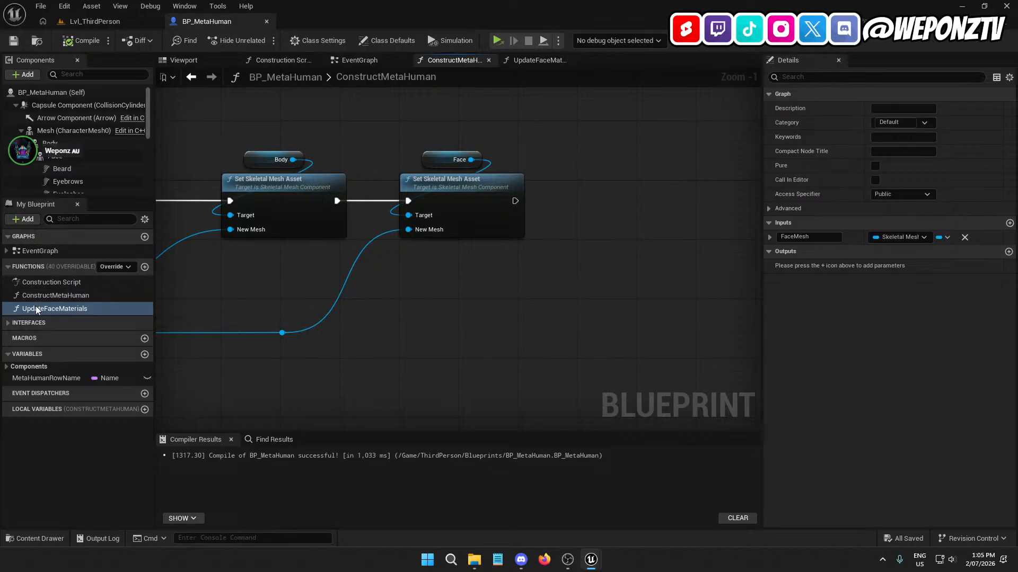
{"action": "left_click_drag", "start_coordinate": [36, 308], "coordinate": [515, 201]}
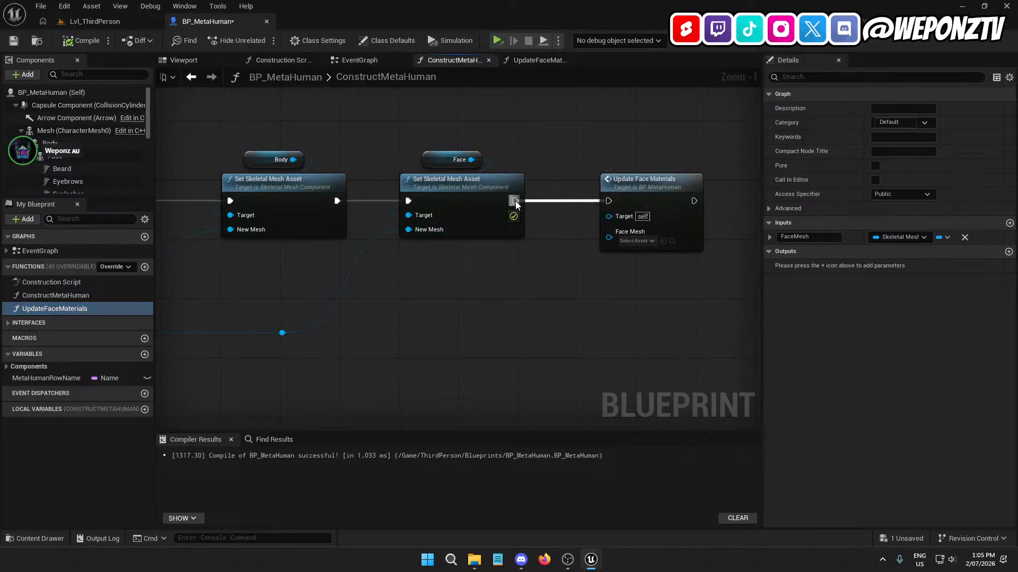
{"action": "left_click_drag", "start_coordinate": [624, 193], "coordinate": [607, 195]}
{"action": "left_click", "coordinate": [356, 251]}
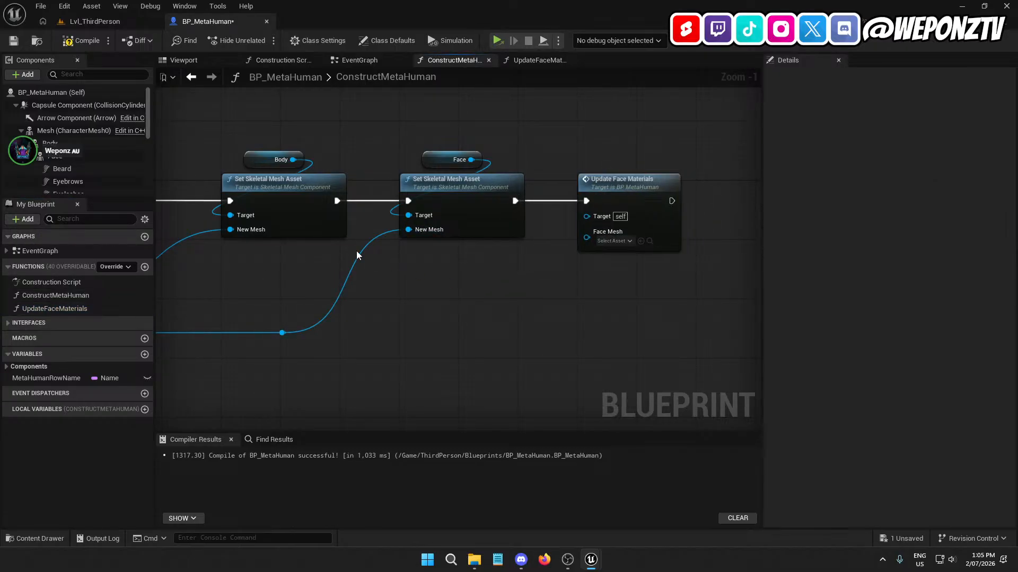
- Connect the face mesh reroute point to the Face Mesh input of the Update Face Materials call
{"action": "right_click_drag", "start_coordinate": [402, 352], "coordinate": [432, 285]}
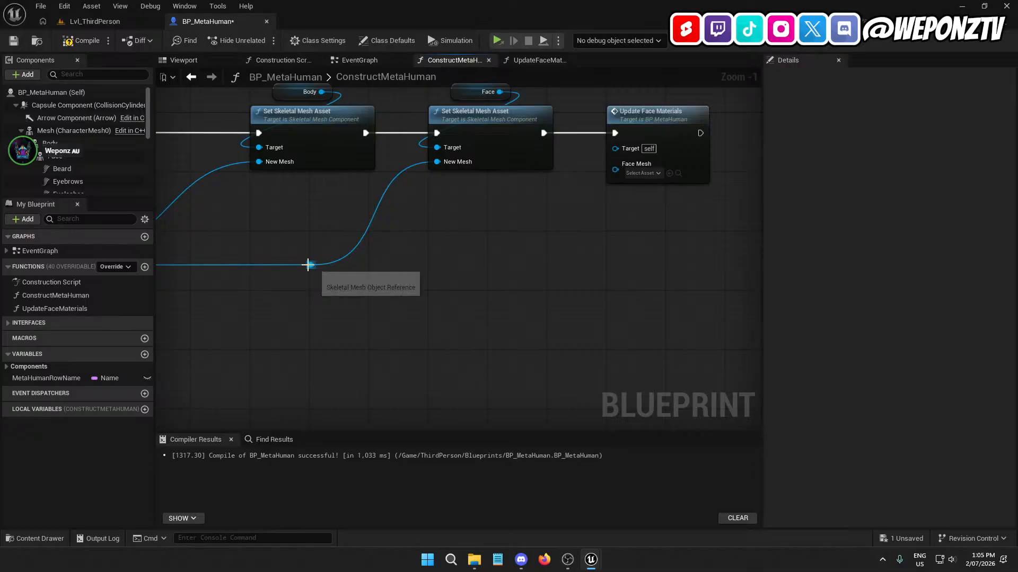
{"action": "left_click_drag", "start_coordinate": [311, 264], "coordinate": [435, 247]}
{"action": "key", "text": "Escape"}
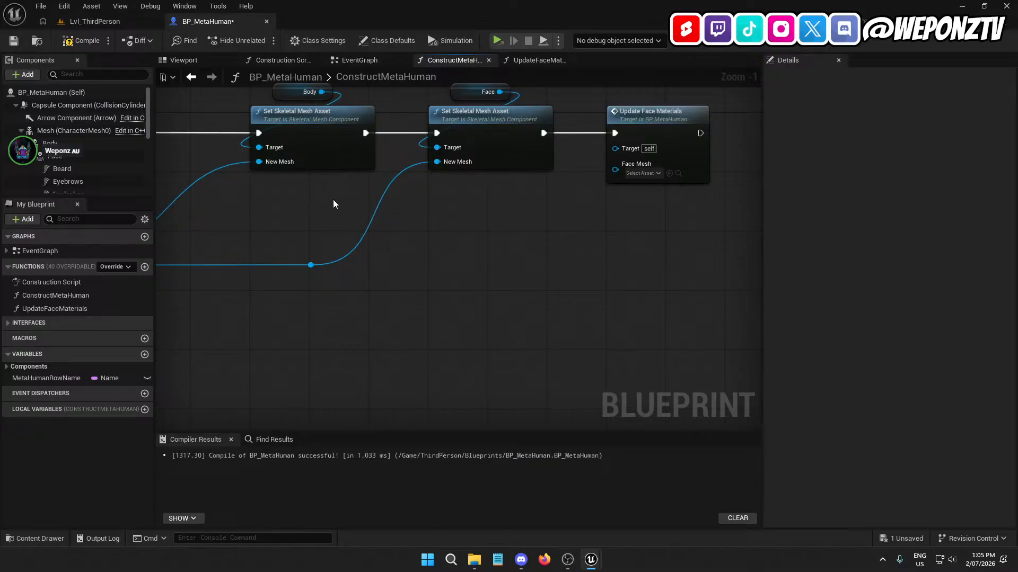
{"action": "right_click_drag", "start_coordinate": [332, 204], "coordinate": [321, 263]}
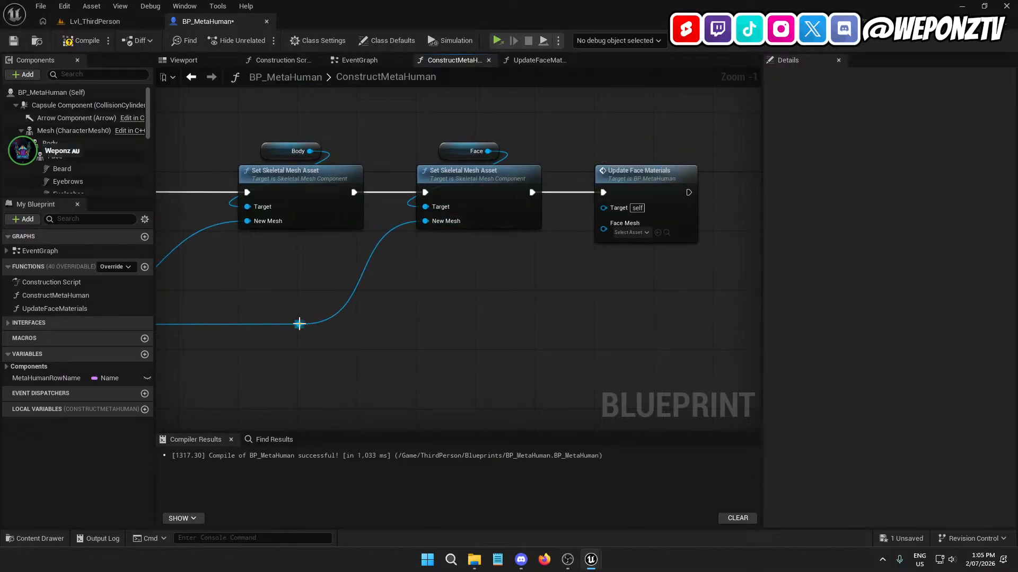
{"action": "left_click_drag", "start_coordinate": [300, 324], "coordinate": [620, 231]}
{"action": "right_click_drag", "start_coordinate": [526, 324], "coordinate": [592, 287]}
{"action": "left_click", "coordinate": [517, 121]}
{"action": "right_click_drag", "start_coordinate": [399, 349], "coordinate": [644, 320]}
{"action": "right_click_drag", "start_coordinate": [634, 271], "coordinate": [472, 300]}
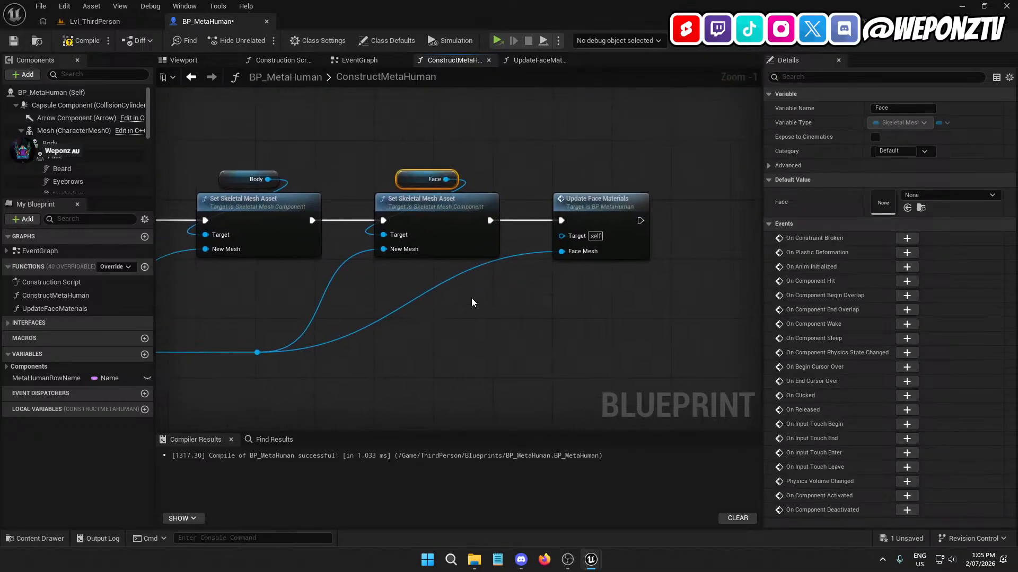
- Add a reroute point to the Face Mesh wire and place it below the nodes, roughly level with the existing reroute
{"action": "double_click", "coordinate": [471, 268]}
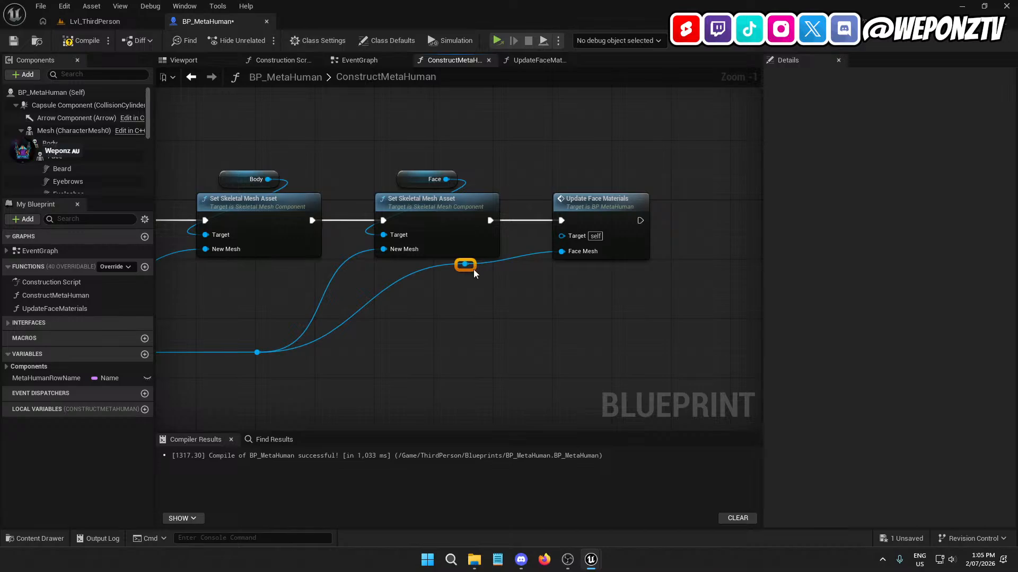
{"action": "scroll", "coordinate": [474, 270], "scroll_direction": "up", "scroll_amount": 1}
{"action": "left_click", "coordinate": [498, 333]}
{"action": "right_click_drag", "start_coordinate": [511, 317], "coordinate": [521, 238]}
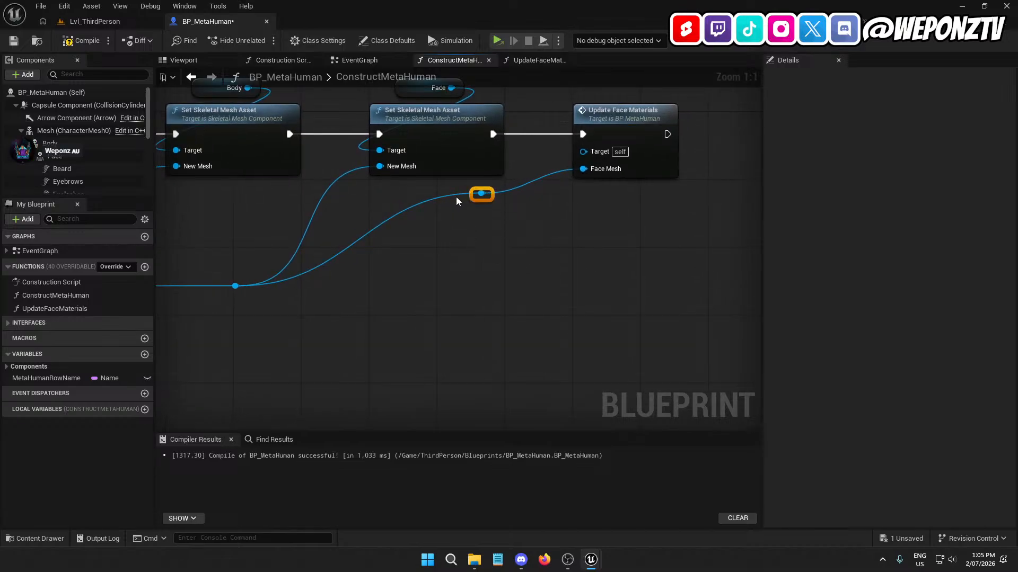
{"action": "left_click_drag", "start_coordinate": [489, 196], "coordinate": [445, 283]}
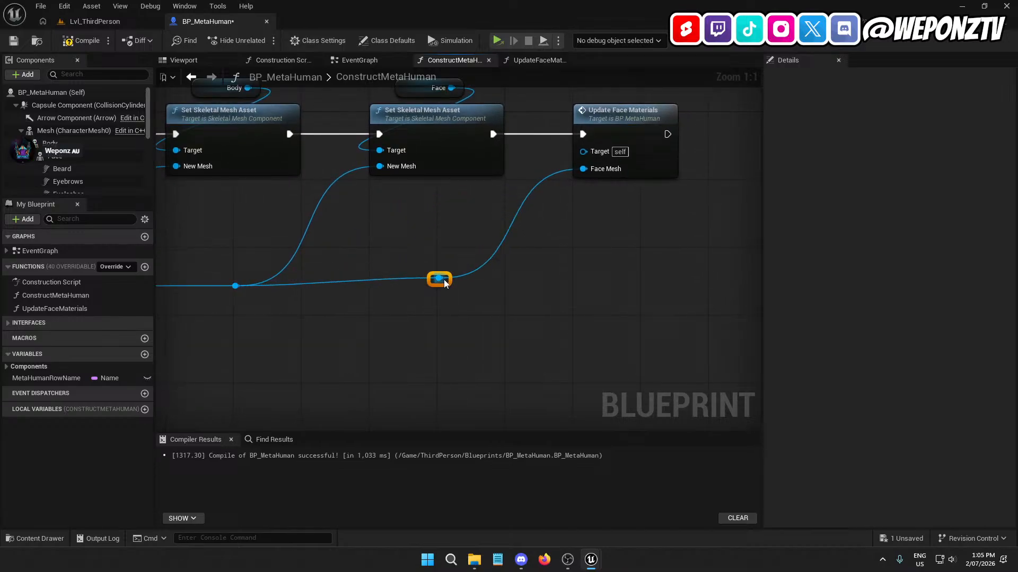
- Open the UpdateFaceMaterials function graph, and compile and save the blueprint
{"action": "double_click", "coordinate": [522, 163]}
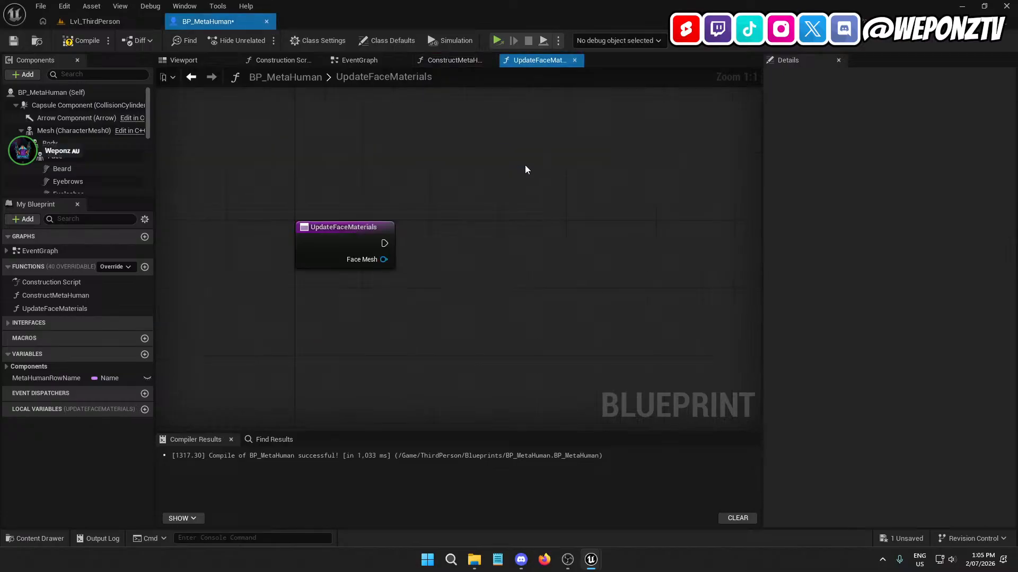
{"action": "right_click_drag", "start_coordinate": [524, 164], "coordinate": [491, 231]}
{"action": "left_click", "coordinate": [80, 40]}
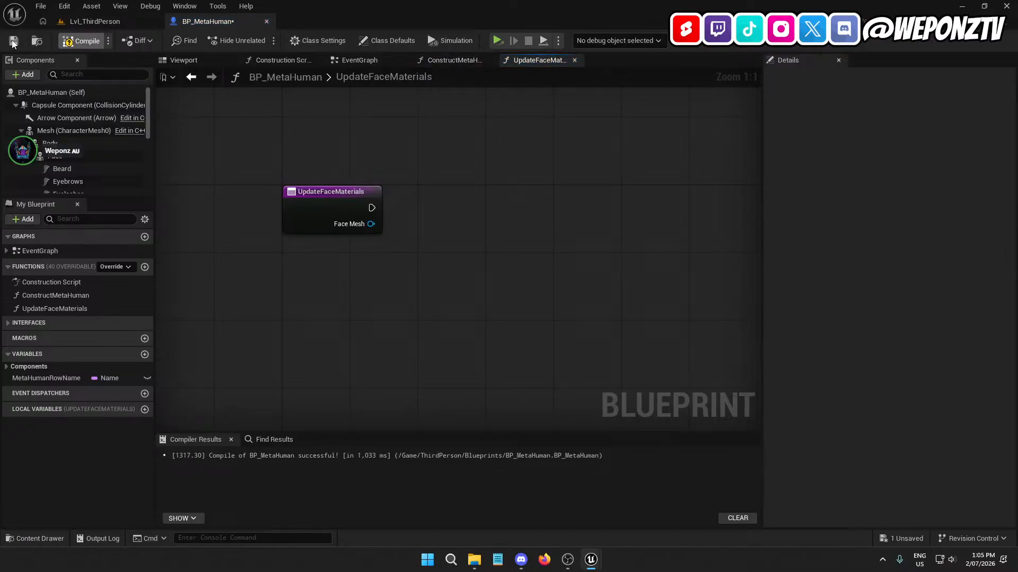
{"action": "left_click", "coordinate": [12, 41]}
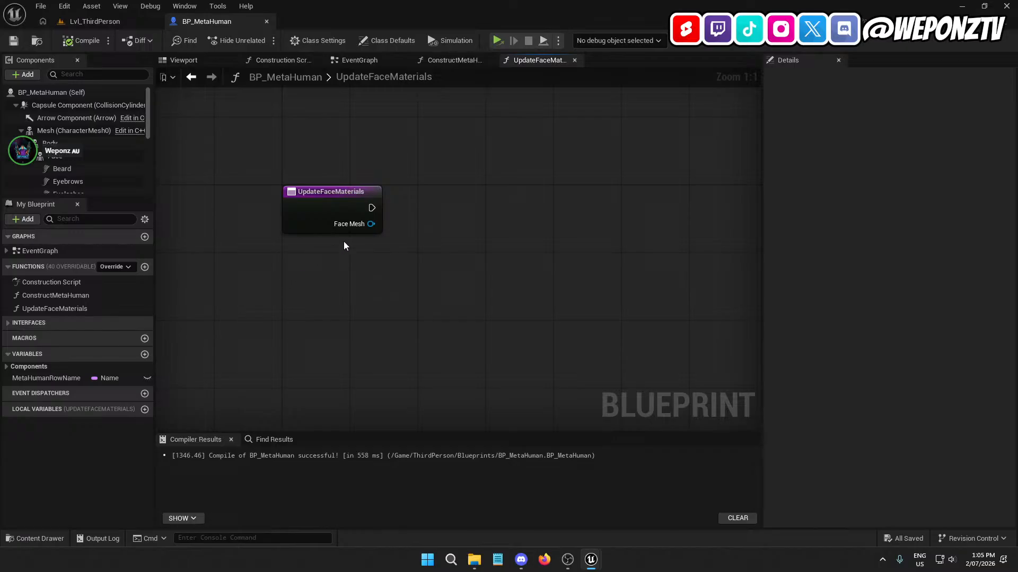
- Get the Materials array from the Face Mesh input in UpdateFaceMaterials
{"action": "left_click_drag", "start_coordinate": [371, 224], "coordinate": [470, 177]}
{"action": "type", "text": "geta"}
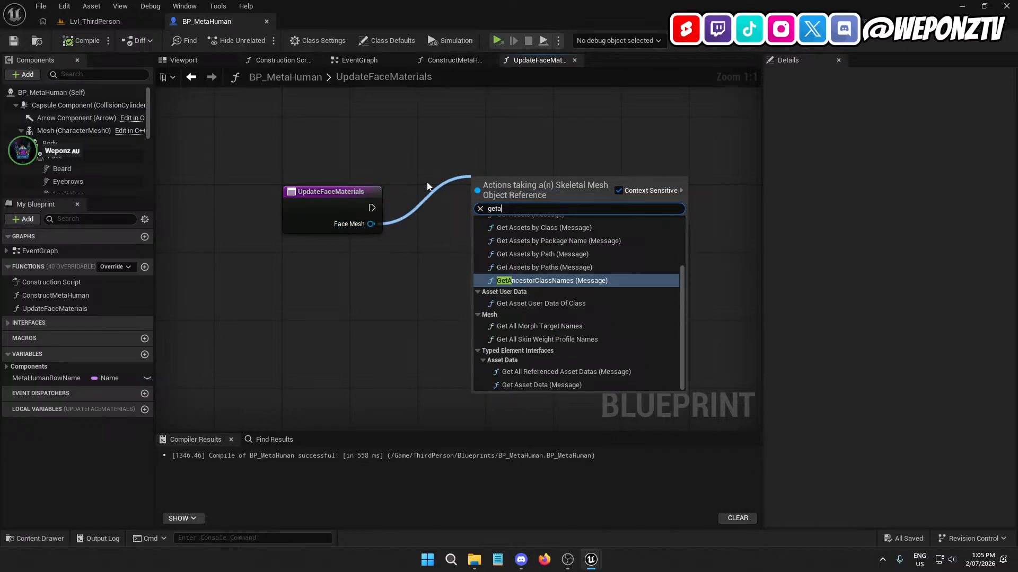
{"action": "key", "text": "BackSpace"}
{"action": "type", "text": "materials"}
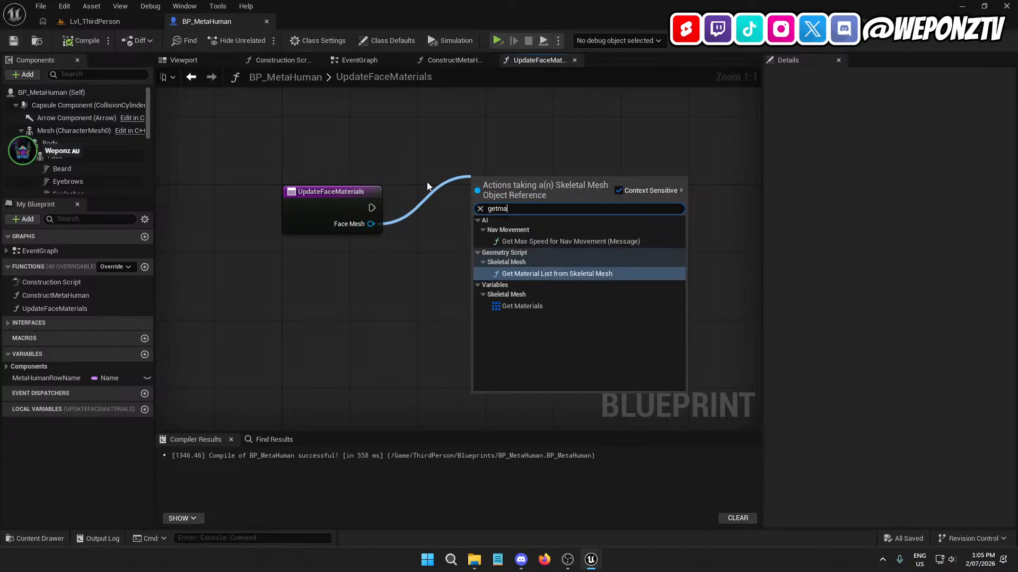
{"action": "left_click", "coordinate": [546, 274]}
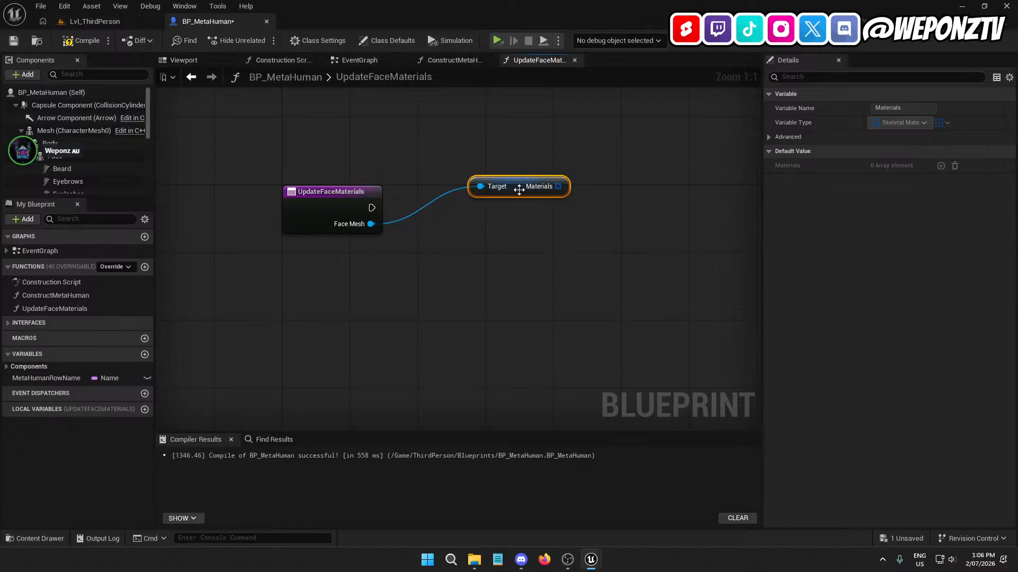
- Run a For Each Loop over the Materials array from the function entry, place the Materials getter above it, and compile and save
{"action": "left_click_drag", "start_coordinate": [521, 189], "coordinate": [510, 233]}
{"action": "type", "text": "fore"}
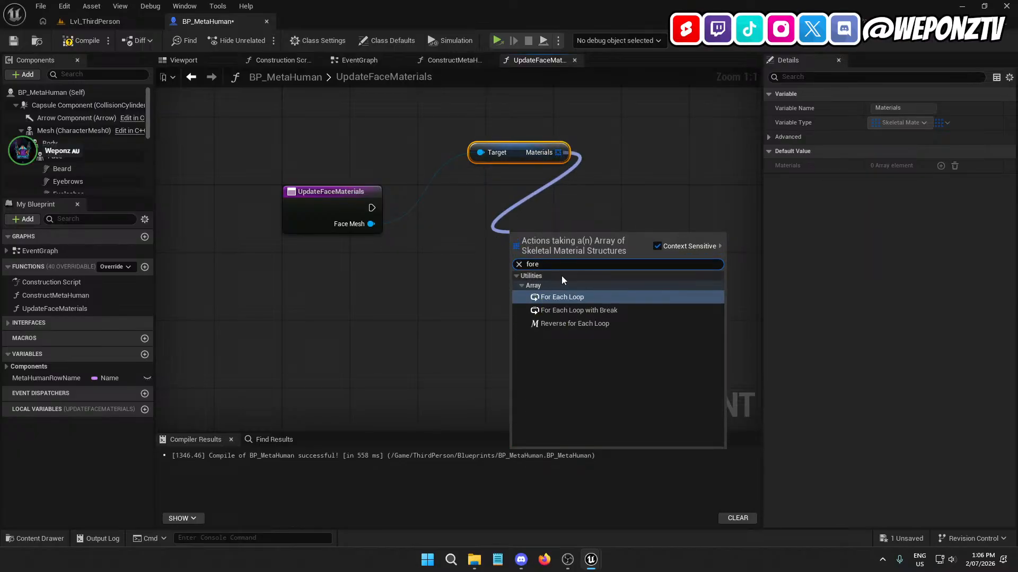
{"action": "left_click", "coordinate": [596, 296]}
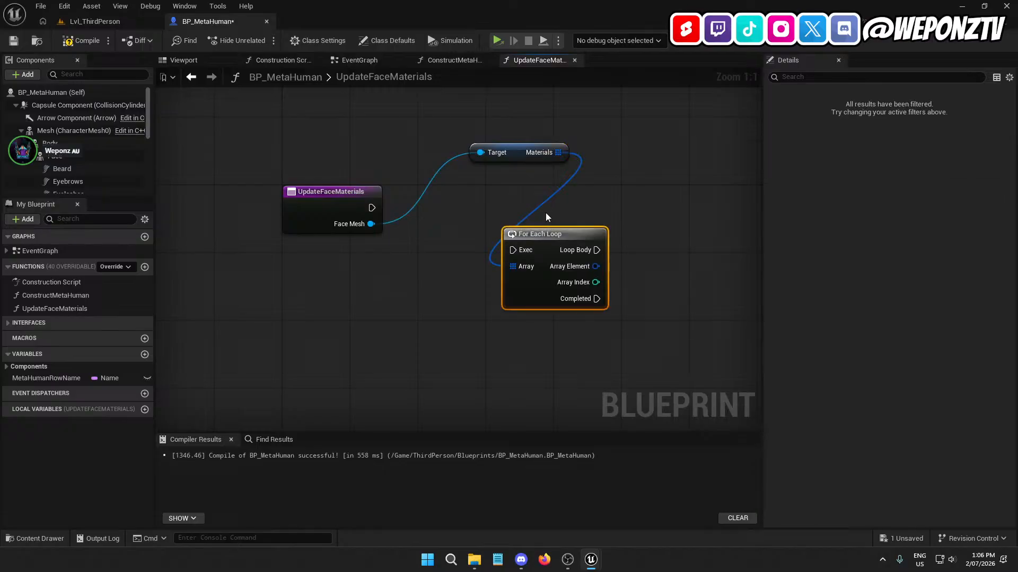
{"action": "left_click_drag", "start_coordinate": [541, 233], "coordinate": [371, 207]}
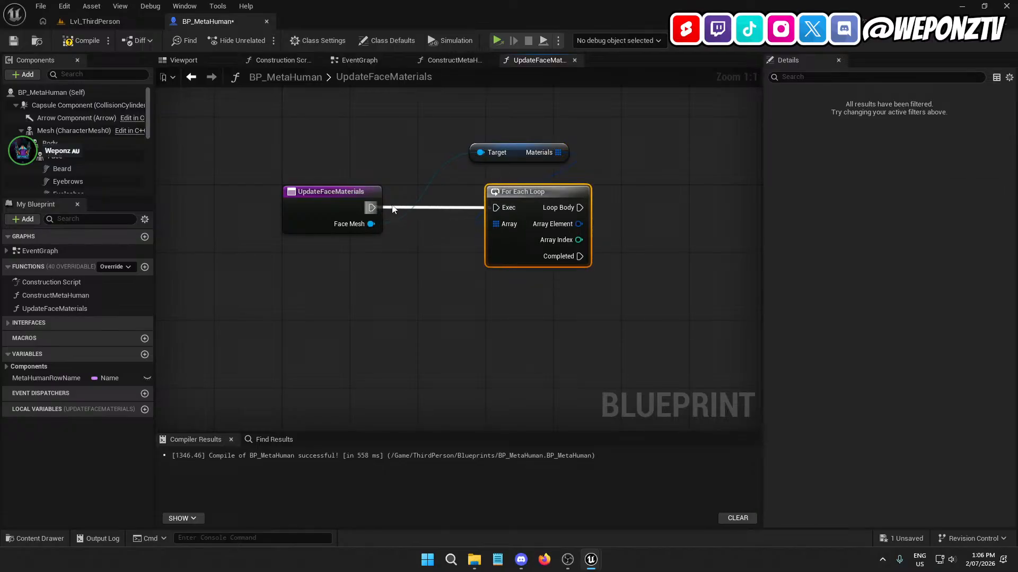
{"action": "left_click_drag", "start_coordinate": [511, 152], "coordinate": [528, 168]}
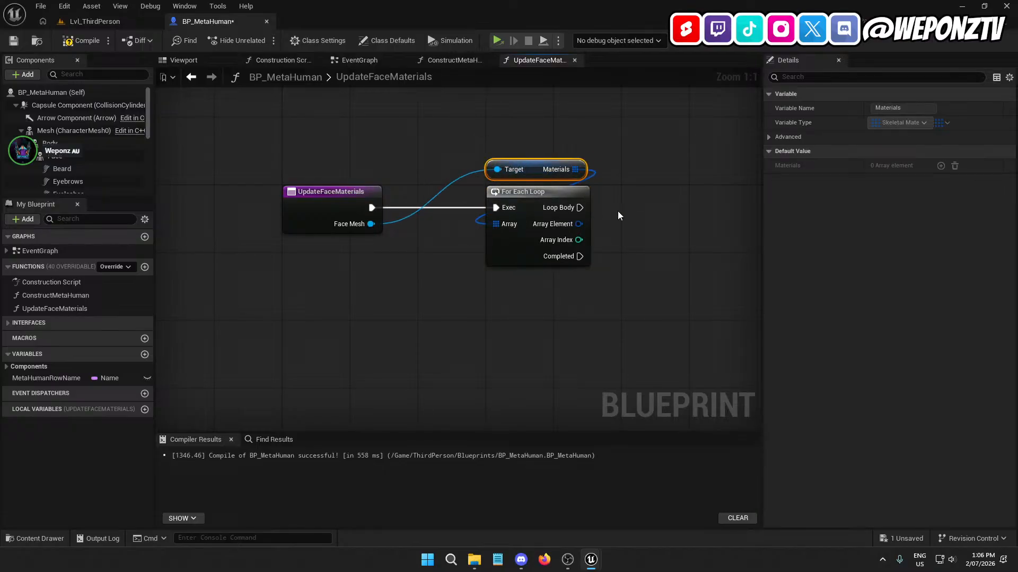
{"action": "left_click", "coordinate": [618, 211]}
{"action": "right_click_drag", "start_coordinate": [618, 210], "coordinate": [452, 164]}
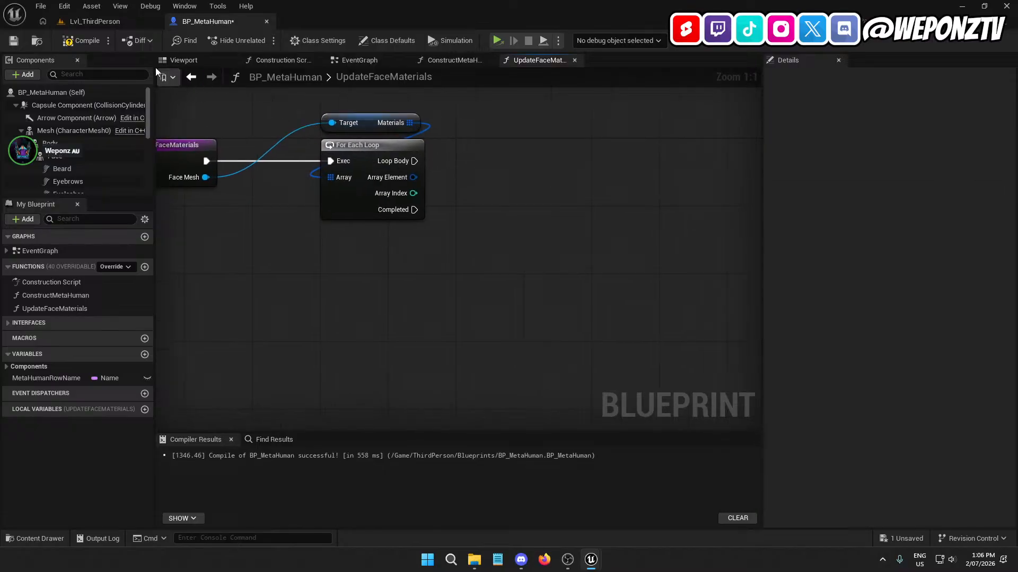
{"action": "left_click", "coordinate": [16, 40]}
- Split the loop's Array Element struct pin into its members and center the Materials getter above the widened node
{"action": "right_click", "coordinate": [414, 177]}
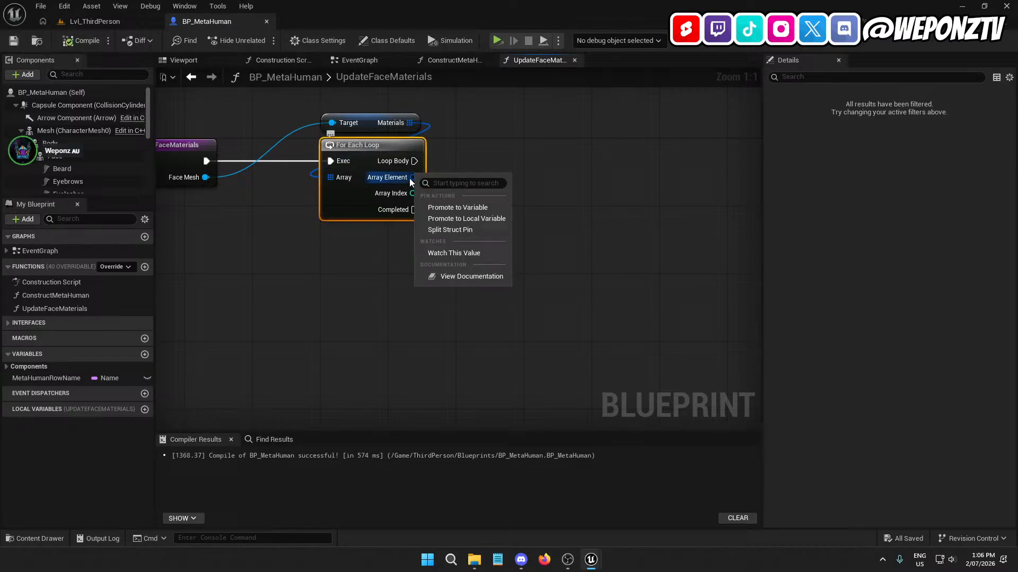
{"action": "left_click", "coordinate": [430, 231]}
{"action": "right_click_drag", "start_coordinate": [531, 291], "coordinate": [509, 295]}
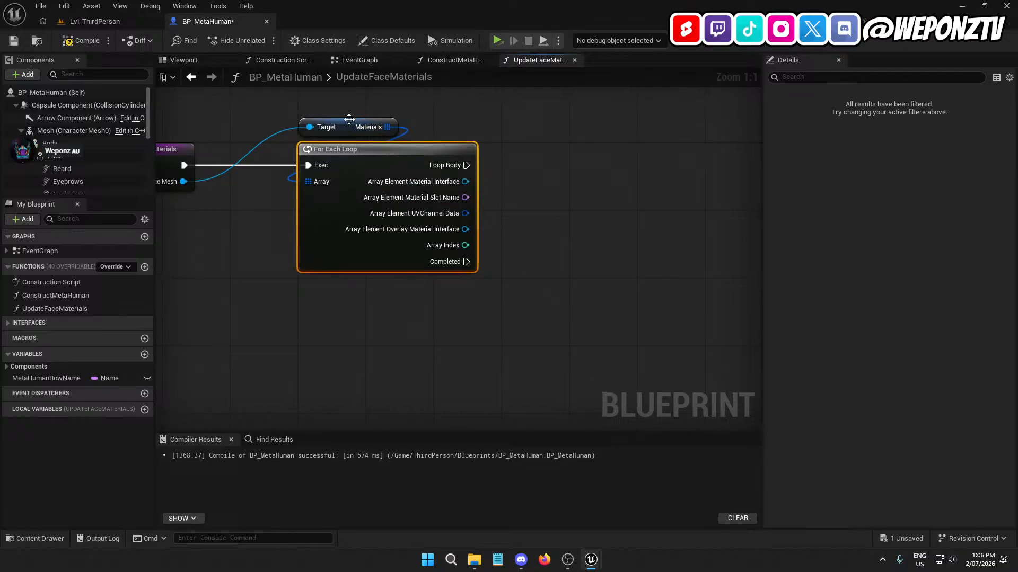
{"action": "left_click_drag", "start_coordinate": [349, 120], "coordinate": [391, 122]}
{"action": "left_click", "coordinate": [524, 223]}
{"action": "right_click_drag", "start_coordinate": [525, 222], "coordinate": [408, 232]}
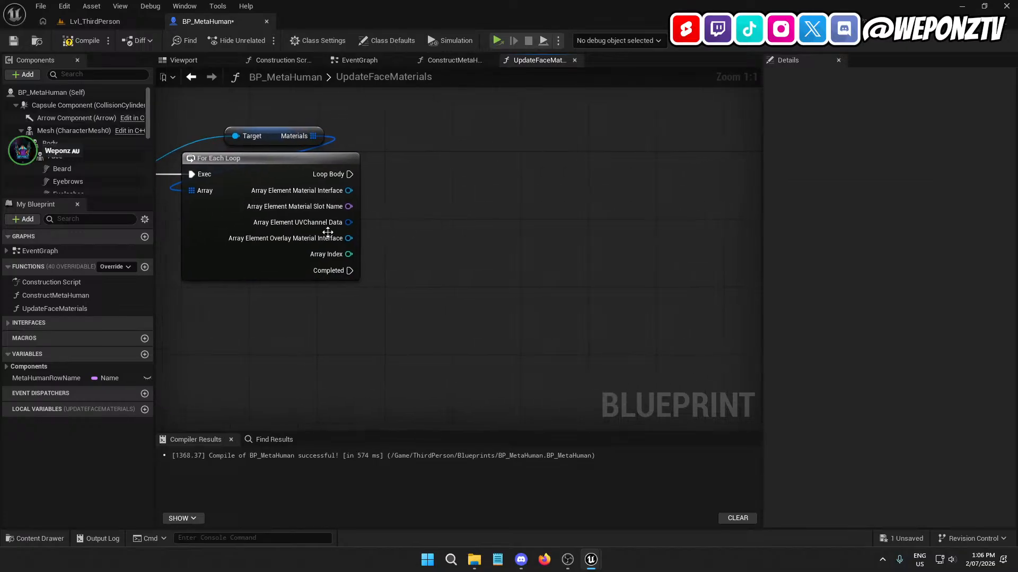
- Add a Face component reference with a Set Material node targeting it, placed beside the For Each Loop
{"action": "left_click", "coordinate": [63, 157]}
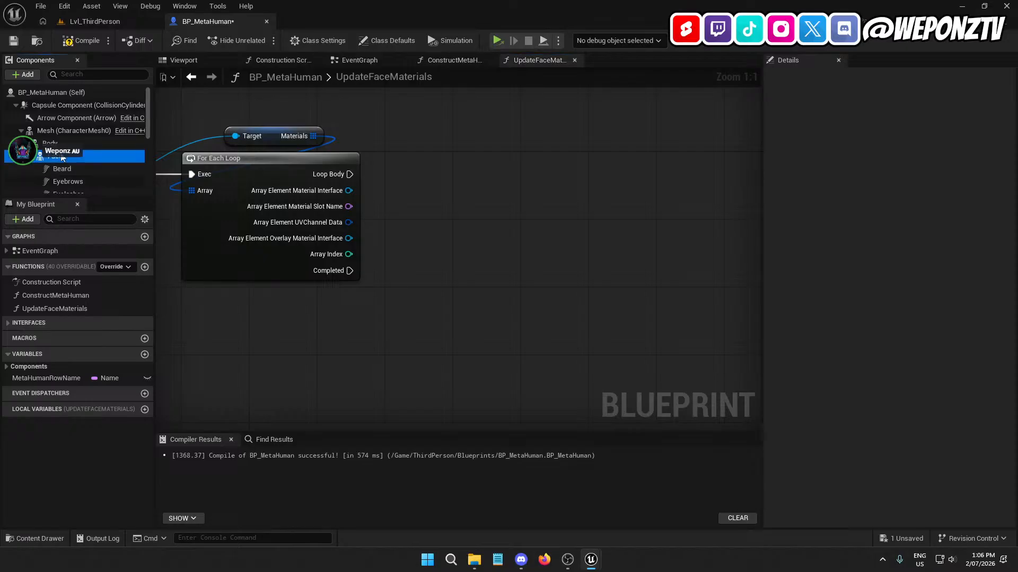
{"action": "left_click_drag", "start_coordinate": [63, 156], "coordinate": [488, 195]}
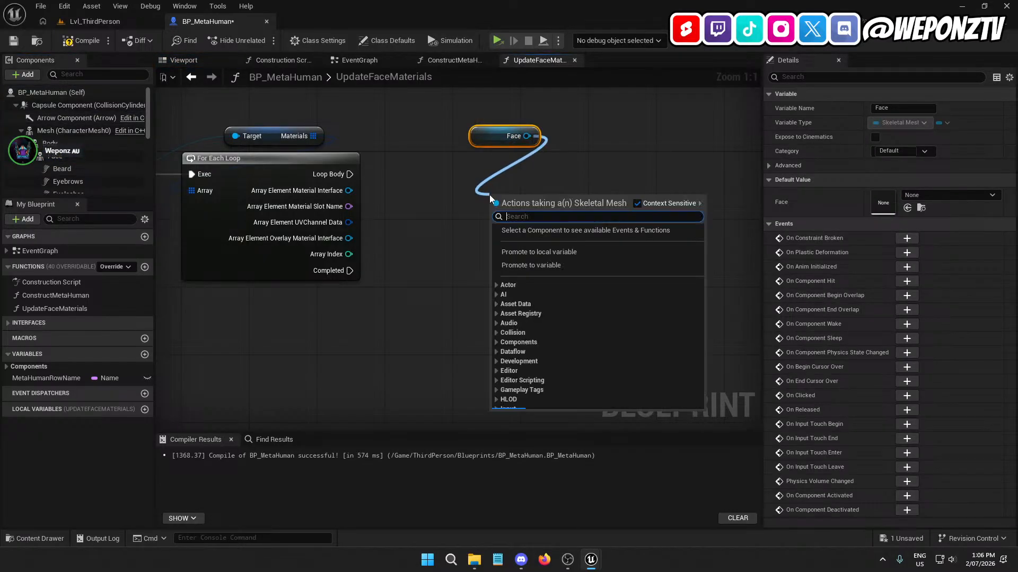
{"action": "type", "text": "setmater"}
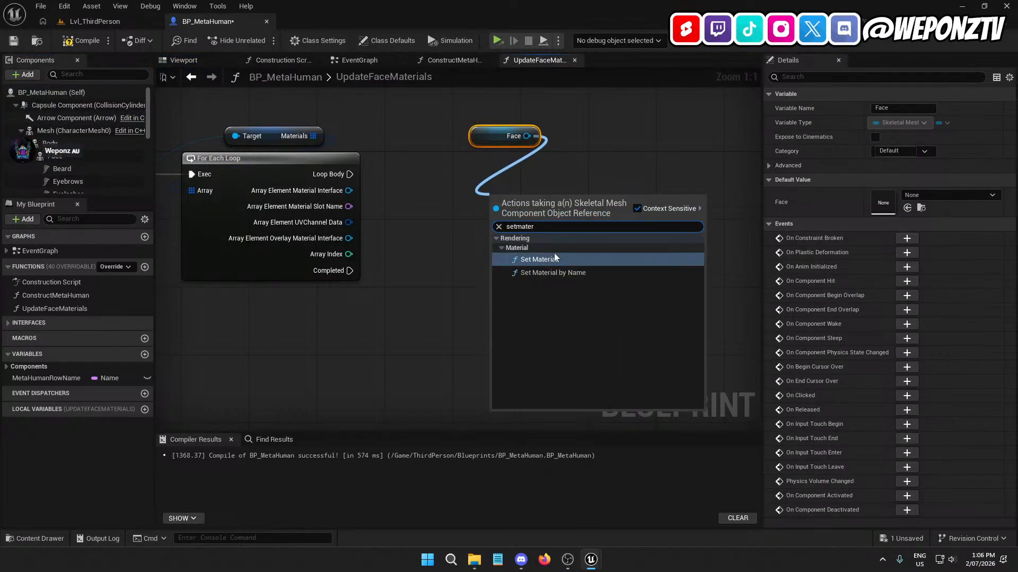
{"action": "left_click", "coordinate": [555, 258]}
{"action": "left_click_drag", "start_coordinate": [543, 216], "coordinate": [516, 166]}
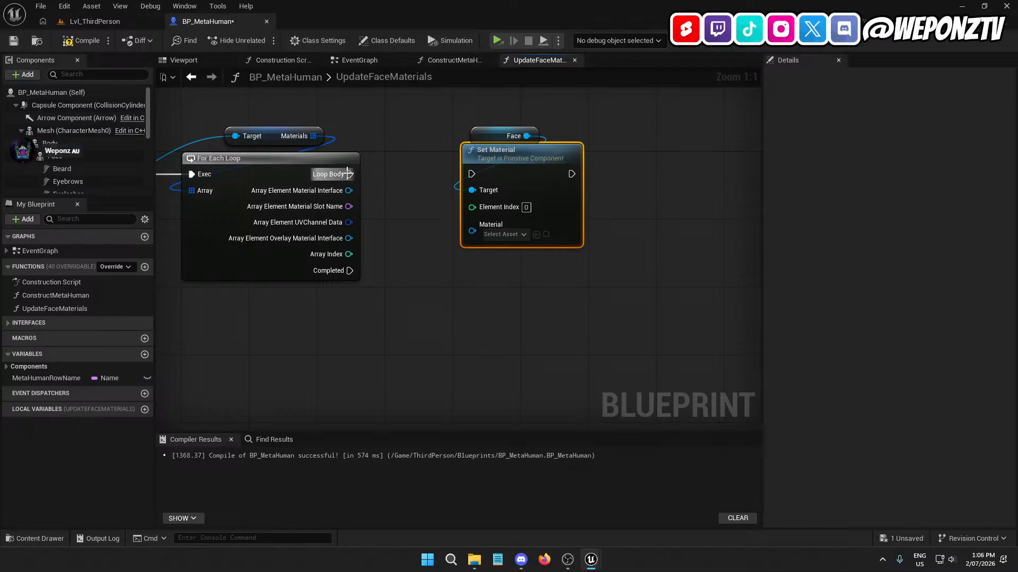
- Wire Loop Body, Material Interface and Array Index into Set Material's execution, Material and Element Index inputs, and compile and save with the character previewed
{"action": "left_click_drag", "start_coordinate": [348, 173], "coordinate": [487, 122]}
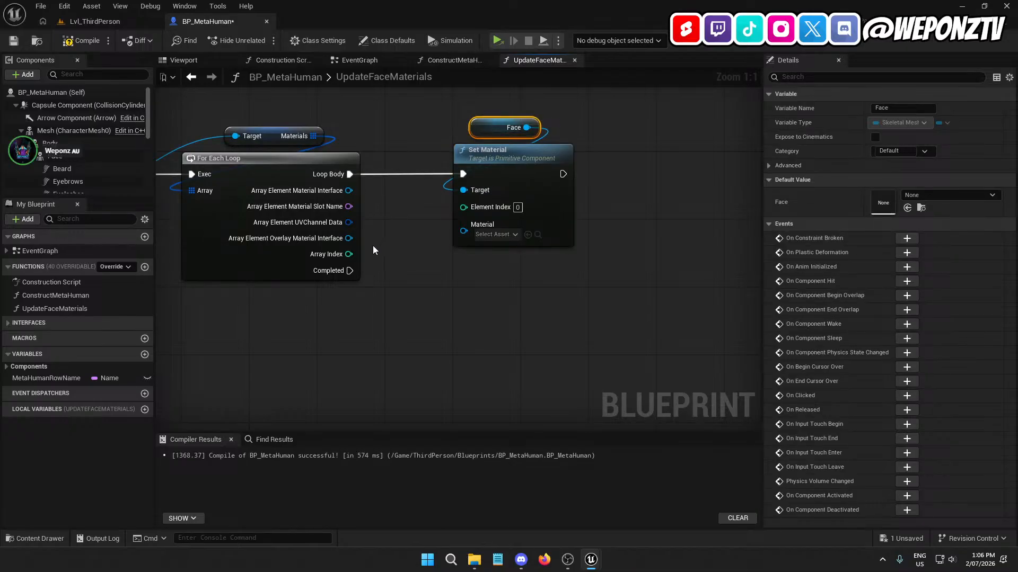
{"action": "left_click_drag", "start_coordinate": [348, 190], "coordinate": [466, 233]}
{"action": "left_click_drag", "start_coordinate": [349, 254], "coordinate": [464, 207]}
{"action": "right_click_drag", "start_coordinate": [455, 312], "coordinate": [524, 274]}
{"action": "left_click", "coordinate": [193, 59]}
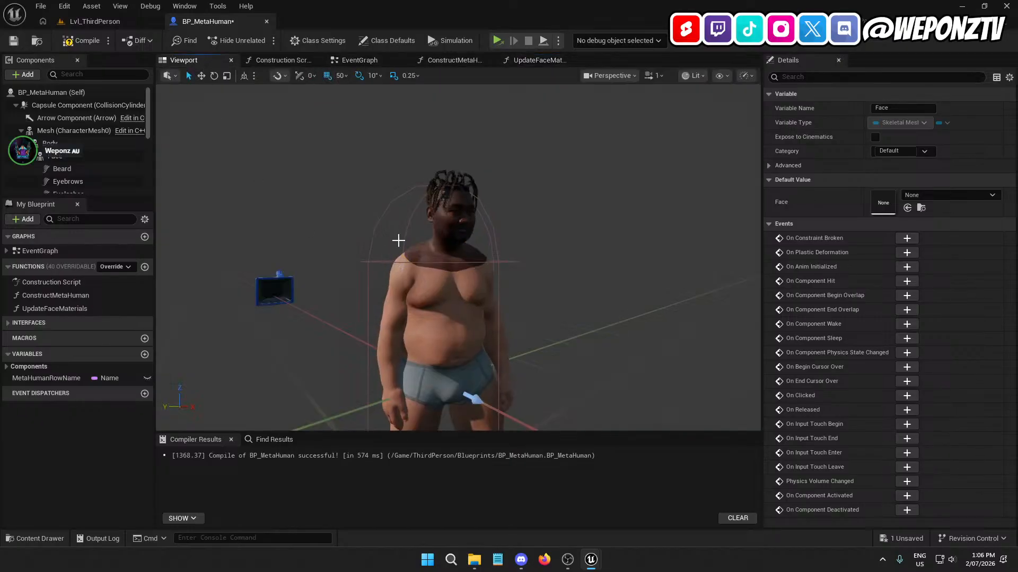
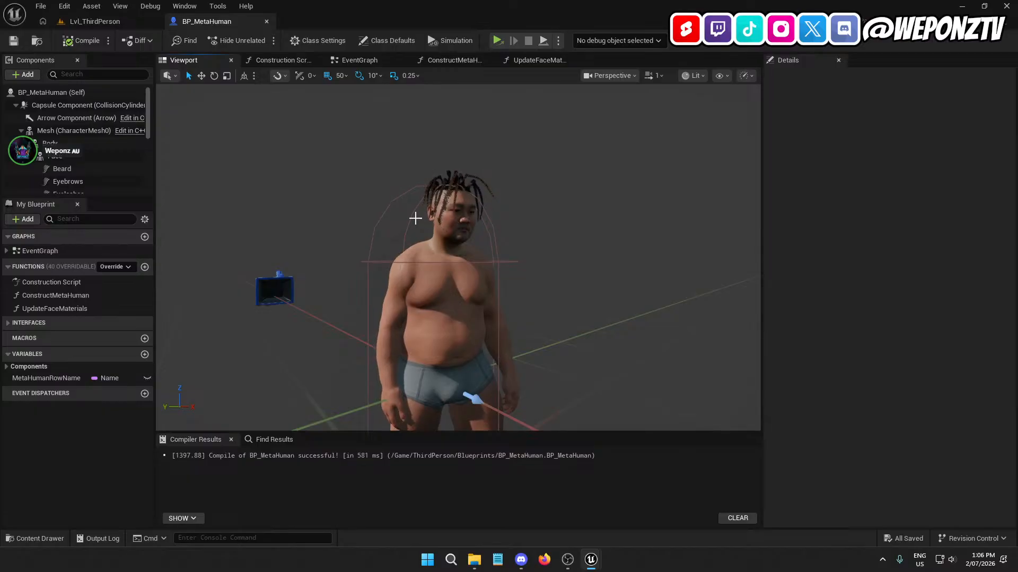
- Review the ConstructMetaHuman graph from the Update Face Materials call back to the Break S MetaHuman Data node
{"action": "left_click", "coordinate": [360, 60]}
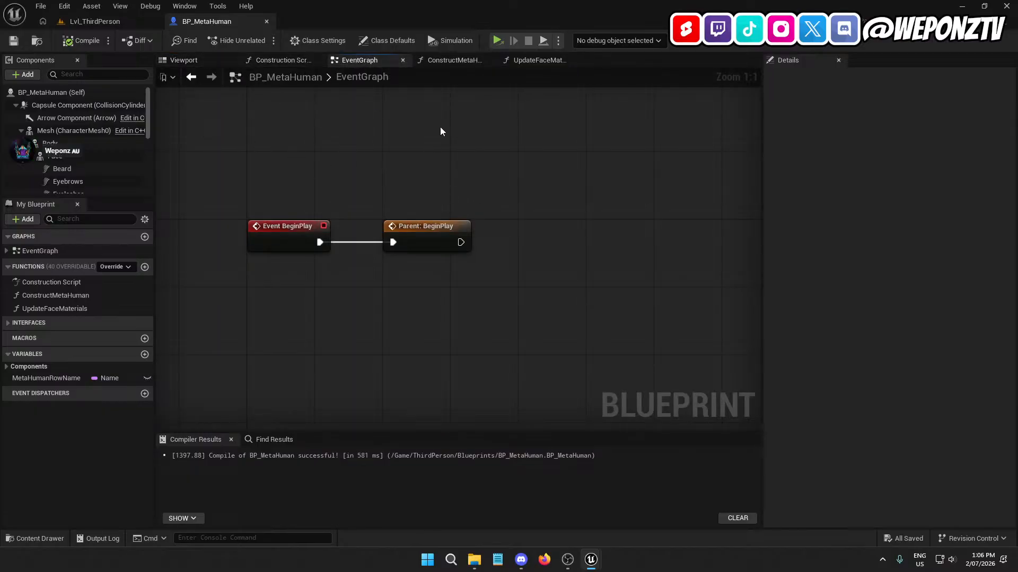
{"action": "left_click", "coordinate": [435, 60]}
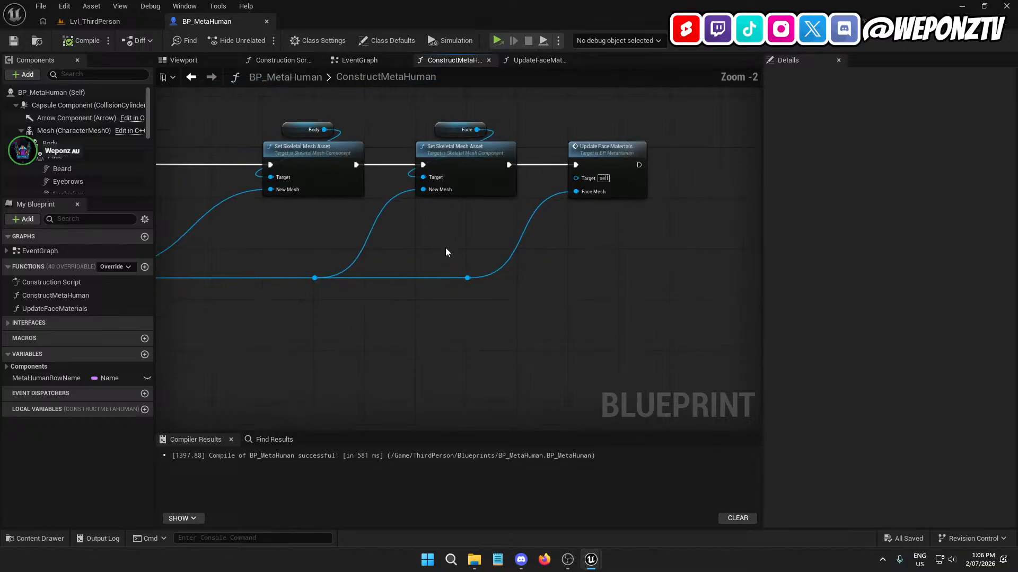
{"action": "left_click", "coordinate": [435, 108]}
{"action": "right_click_drag", "start_coordinate": [566, 214], "coordinate": [483, 222]}
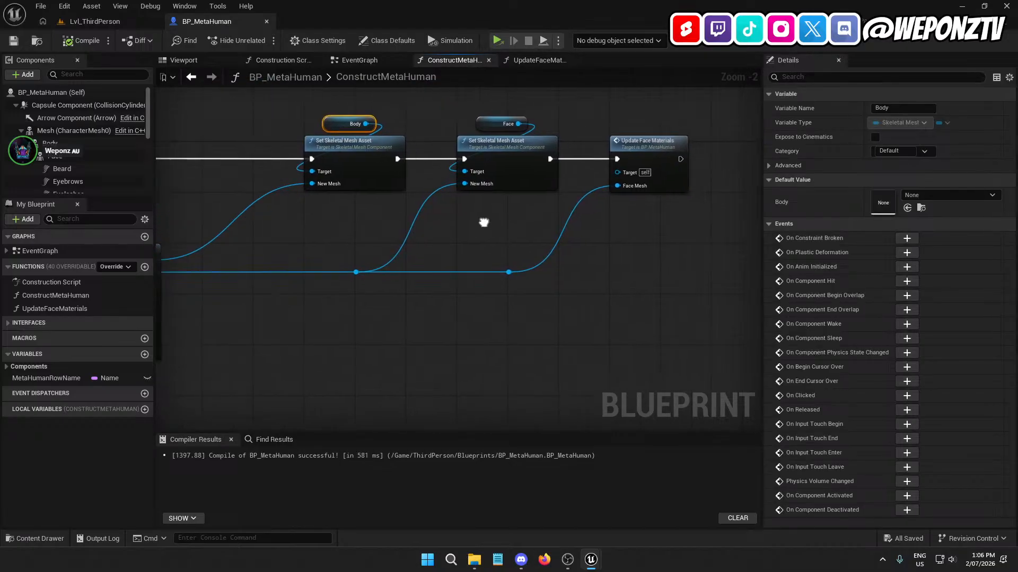
{"action": "right_click_drag", "start_coordinate": [349, 262], "coordinate": [445, 348]}
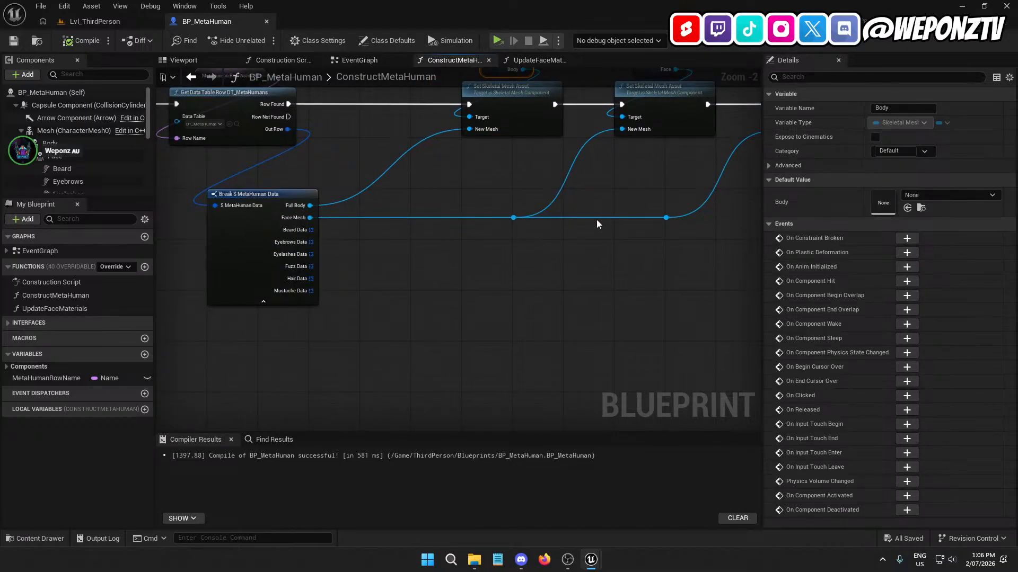
- Examine the groom chain's paired Set Groom Asset and Set Binding Asset nodes against the Beard-to-Mustache components
{"action": "right_click_drag", "start_coordinate": [596, 220], "coordinate": [335, 228]}
{"action": "right_click_drag", "start_coordinate": [512, 300], "coordinate": [390, 259]}
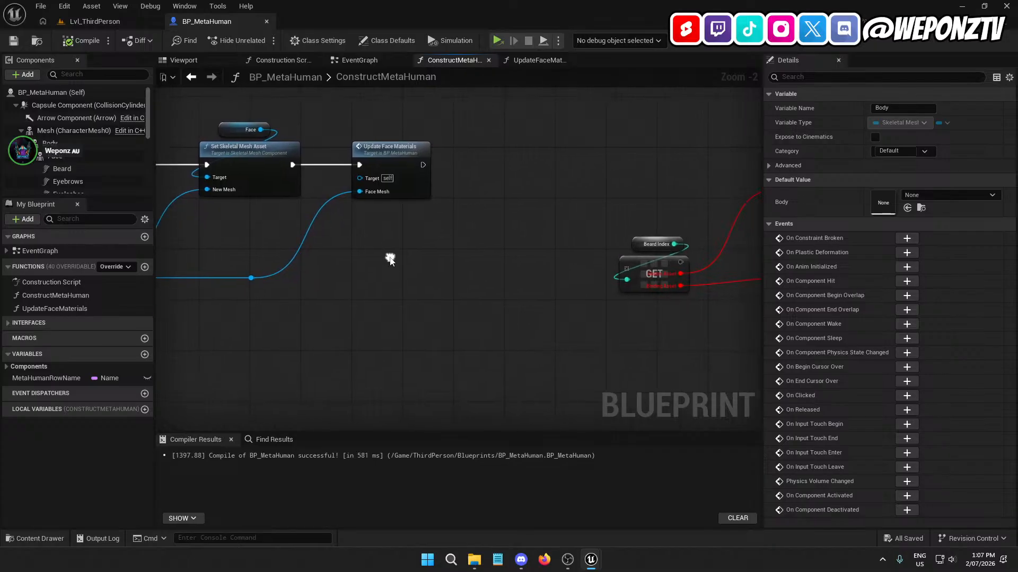
{"action": "mouse_move", "coordinate": [597, 235]}
{"action": "right_mouse_down"}
{"action": "mouse_move", "coordinate": [477, 224]}
{"action": "mouse_move", "coordinate": [235, 261]}
{"action": "right_mouse_up"}
{"action": "right_click_drag", "start_coordinate": [626, 191], "coordinate": [340, 165]}
{"action": "right_click_drag", "start_coordinate": [609, 212], "coordinate": [297, 196]}
{"action": "right_click_drag", "start_coordinate": [159, 139], "coordinate": [665, 152]}
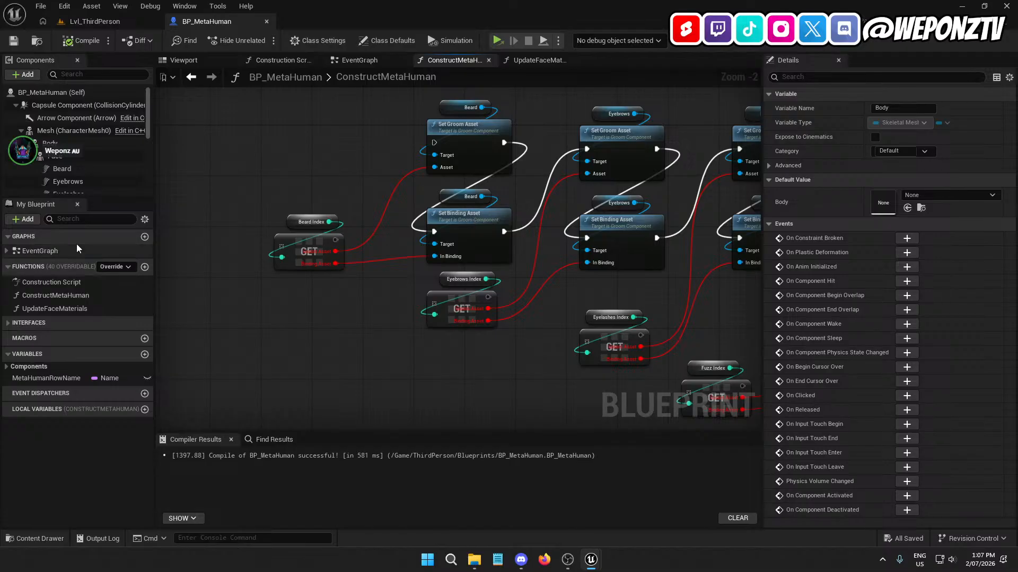
{"action": "scroll", "coordinate": [80, 171], "scroll_direction": "down", "scroll_amount": 3}
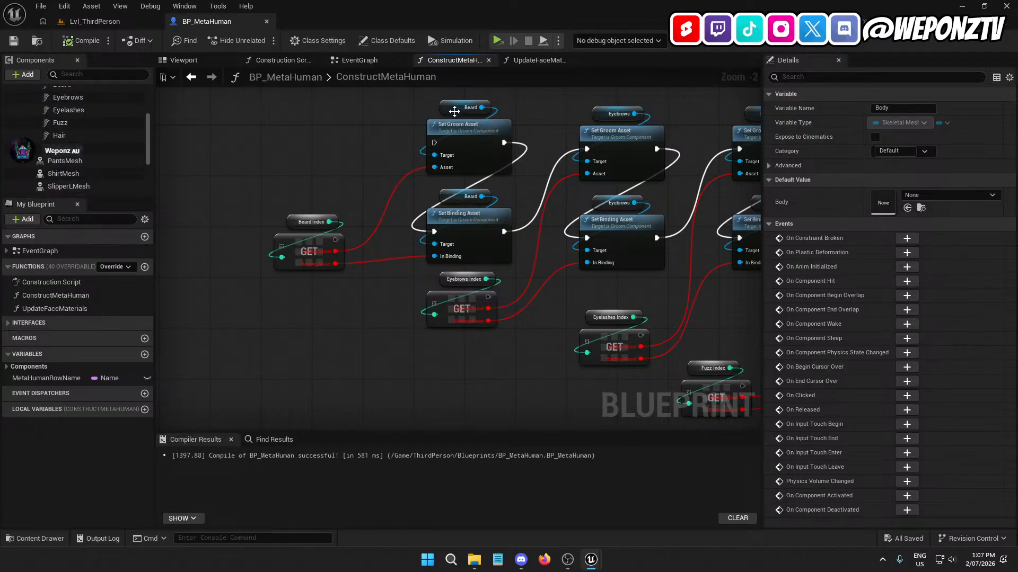
{"action": "right_click_drag", "start_coordinate": [523, 229], "coordinate": [412, 256]}
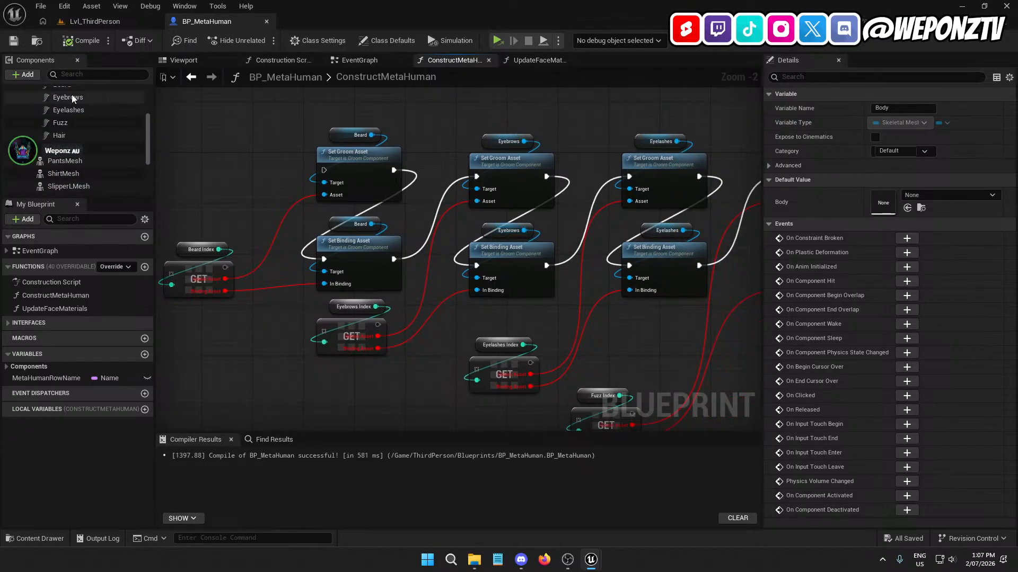
{"action": "scroll", "coordinate": [73, 111], "scroll_direction": "up", "scroll_amount": 3}
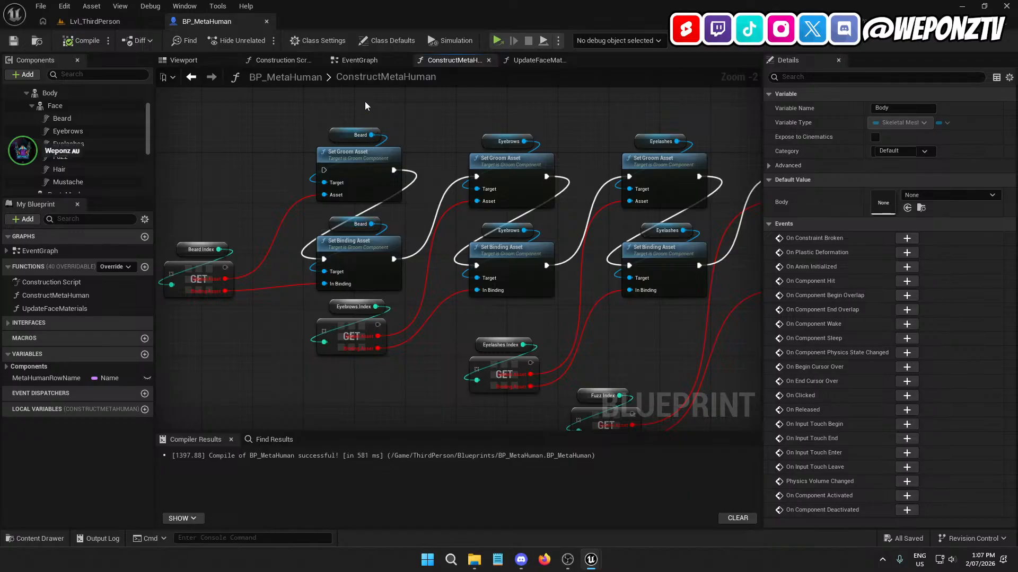
{"action": "left_click_drag", "start_coordinate": [365, 105], "coordinate": [360, 259]}
{"action": "left_click_drag", "start_coordinate": [503, 101], "coordinate": [503, 275]}
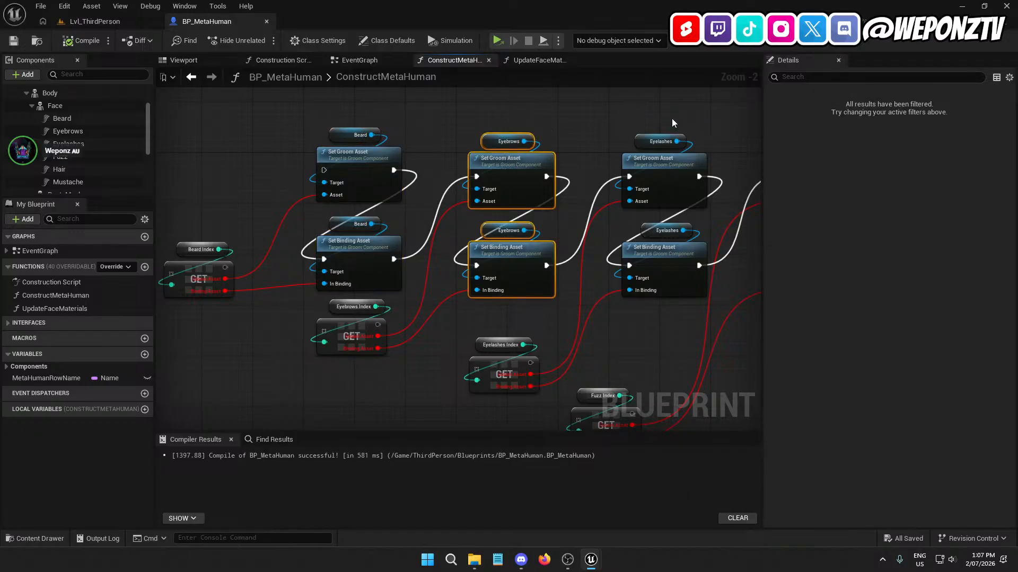
{"action": "left_click_drag", "start_coordinate": [657, 106], "coordinate": [671, 160]}
{"action": "right_click_drag", "start_coordinate": [718, 181], "coordinate": [495, 206]}
{"action": "scroll", "coordinate": [350, 151], "scroll_direction": "down", "scroll_amount": 2}
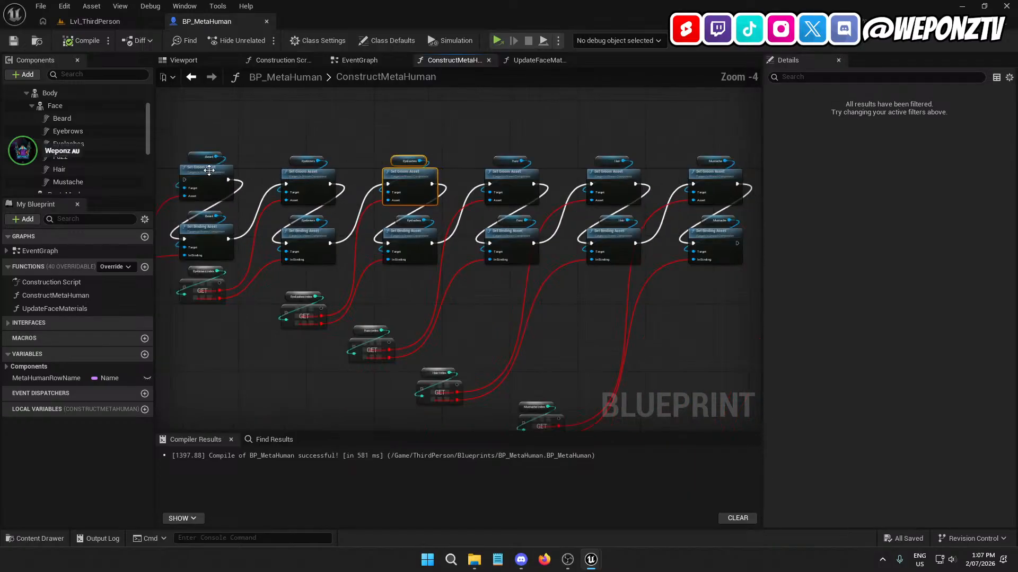
- Delete the old groom index getters and their GET nodes beneath the groom node chain
{"action": "right_click_drag", "start_coordinate": [526, 236], "coordinate": [673, 184]}
{"action": "scroll", "coordinate": [469, 161], "scroll_direction": "down", "scroll_amount": 1}
{"action": "right_click_drag", "start_coordinate": [621, 362], "coordinate": [591, 322]}
{"action": "left_click_drag", "start_coordinate": [661, 358], "coordinate": [215, 180]}
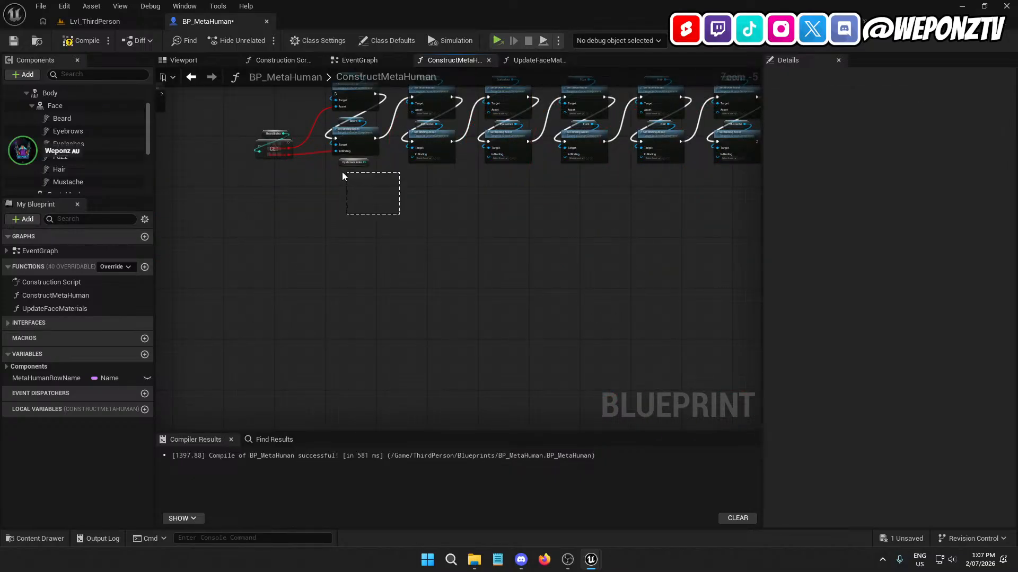
{"action": "left_click_drag", "start_coordinate": [324, 164], "coordinate": [323, 164]}
{"action": "key", "text": "Delete"}
{"action": "left_click_drag", "start_coordinate": [291, 189], "coordinate": [251, 127]}
{"action": "key", "text": "Delete"}
- Move the groom node chain beside Update Face Materials and wire that call's execution output into the Beard Set Groom Asset
{"action": "right_click_drag", "start_coordinate": [427, 255], "coordinate": [264, 269]}
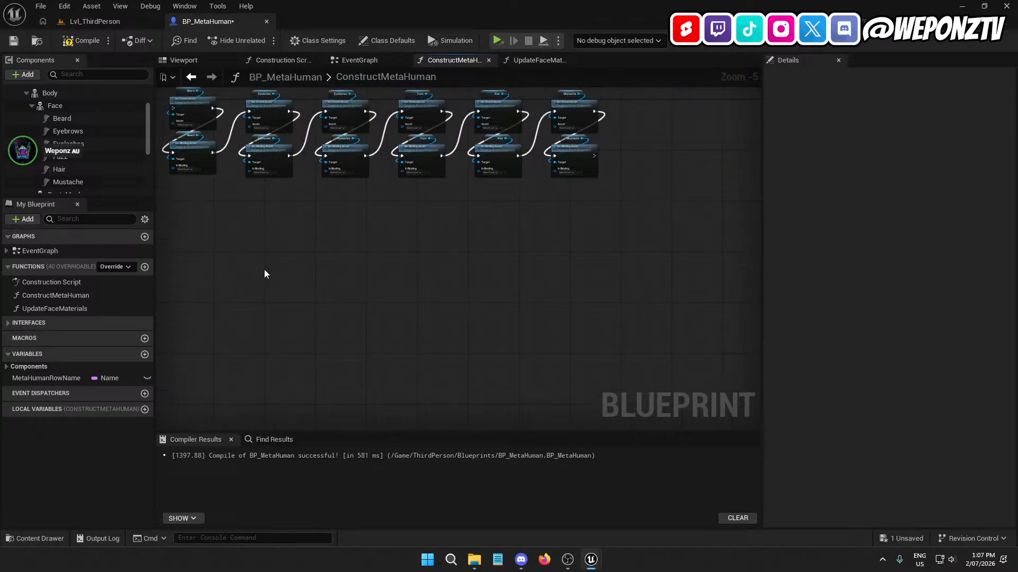
{"action": "scroll", "coordinate": [547, 143], "scroll_direction": "up", "scroll_amount": 1}
{"action": "scroll", "coordinate": [547, 143], "scroll_direction": "up", "scroll_amount": 2}
{"action": "right_click_drag", "start_coordinate": [523, 229], "coordinate": [969, 274]}
{"action": "scroll", "coordinate": [654, 281], "scroll_direction": "down", "scroll_amount": 3}
{"action": "left_click_drag", "start_coordinate": [685, 285], "coordinate": [179, 122]}
{"action": "scroll", "coordinate": [644, 163], "scroll_direction": "up", "scroll_amount": 3}
{"action": "right_click_drag", "start_coordinate": [574, 193], "coordinate": [430, 182]}
{"action": "left_click_drag", "start_coordinate": [402, 186], "coordinate": [314, 185]}
{"action": "left_click", "coordinate": [332, 265]}
{"action": "scroll", "coordinate": [332, 265], "scroll_direction": "down", "scroll_amount": 1}
- Add a Get (a copy) array node from Beard Data and place it below the Update Face Materials call
{"action": "right_click_drag", "start_coordinate": [332, 265], "coordinate": [664, 167]}
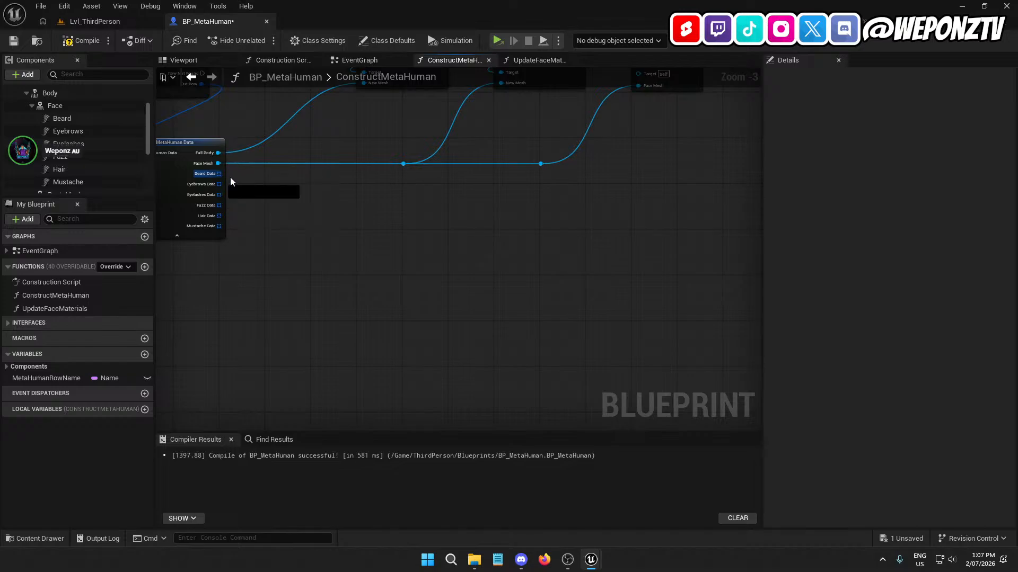
{"action": "left_click_drag", "start_coordinate": [219, 174], "coordinate": [518, 209]}
{"action": "type", "text": "get"}
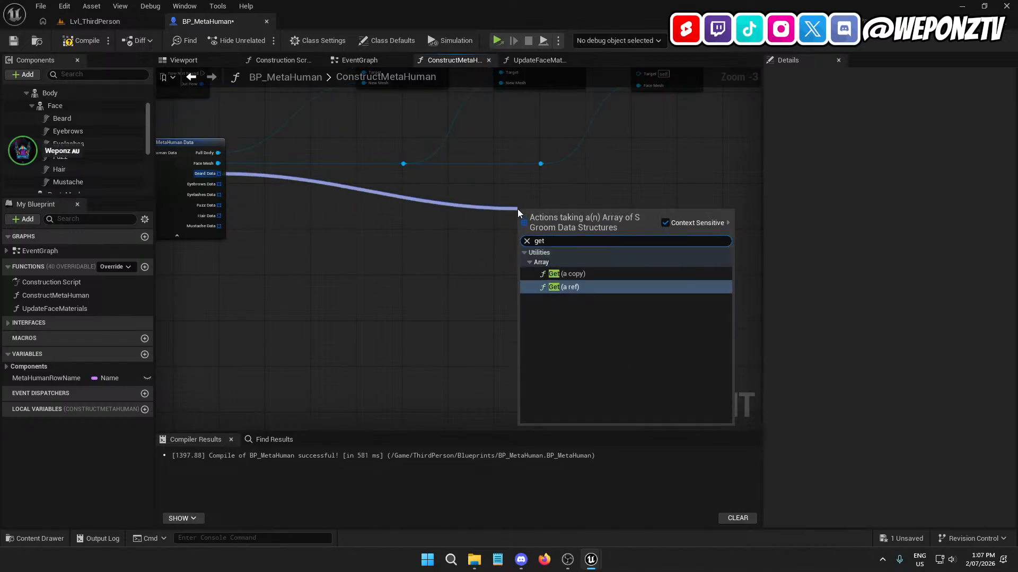
{"action": "left_click", "coordinate": [615, 289]}
{"action": "right_click_drag", "start_coordinate": [611, 269], "coordinate": [443, 273]}
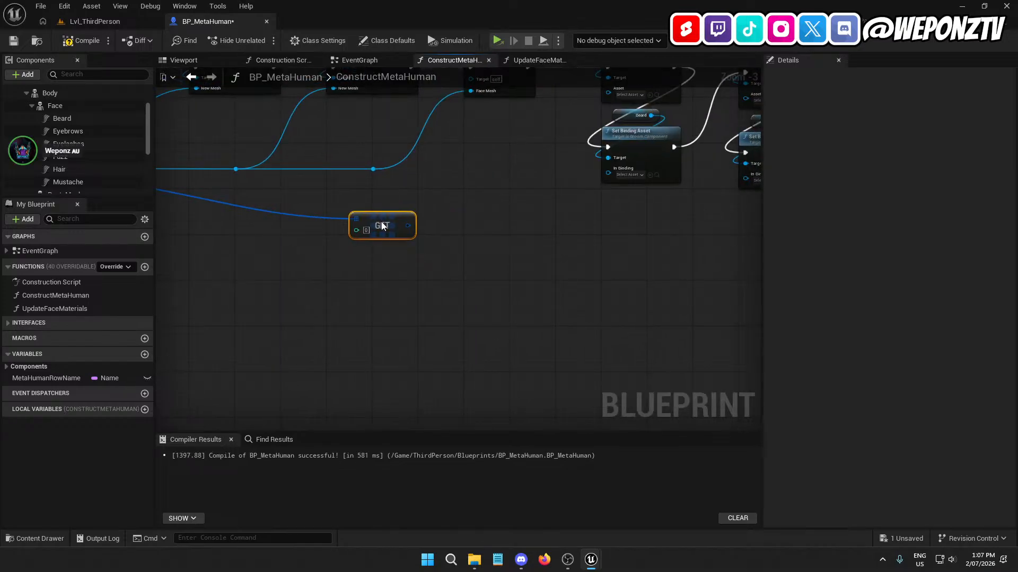
{"action": "left_click_drag", "start_coordinate": [383, 226], "coordinate": [453, 204]}
{"action": "right_click_drag", "start_coordinate": [593, 245], "coordinate": [479, 287]}
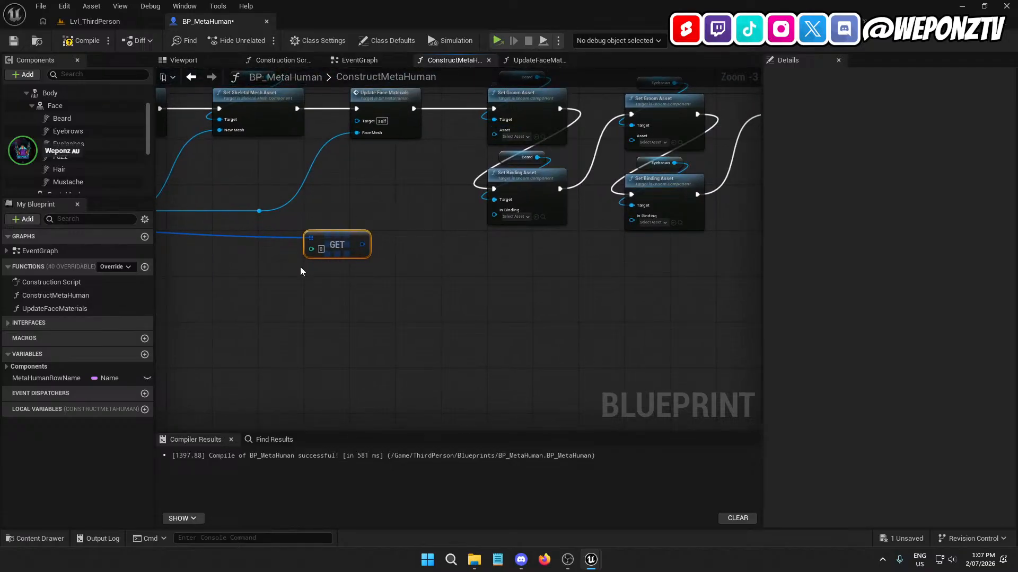
- Promote the Get node's index input to an integer variable named BeardIndex and place its getter above the node
{"action": "right_click", "coordinate": [312, 250]}
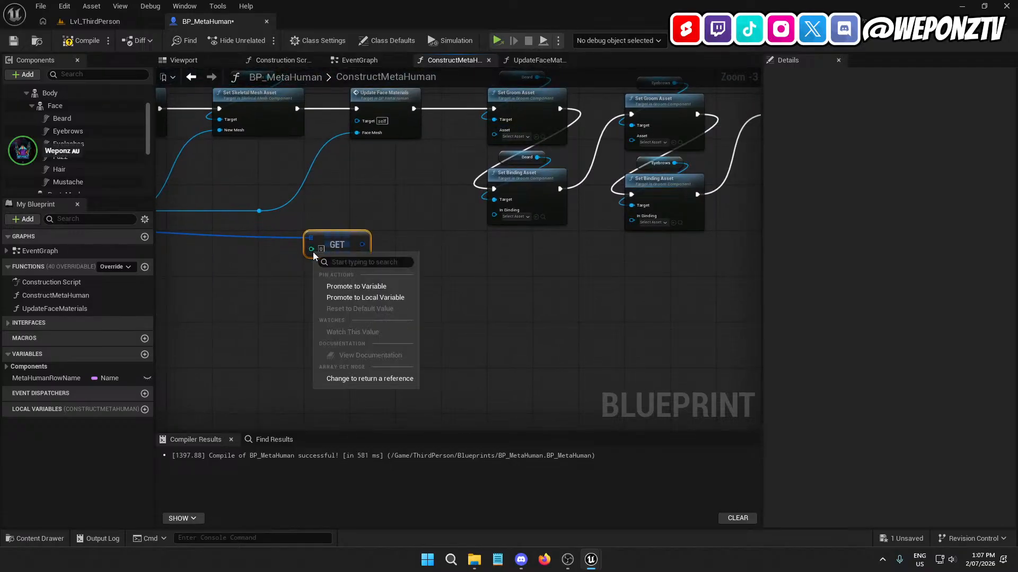
{"action": "left_click", "coordinate": [369, 290]}
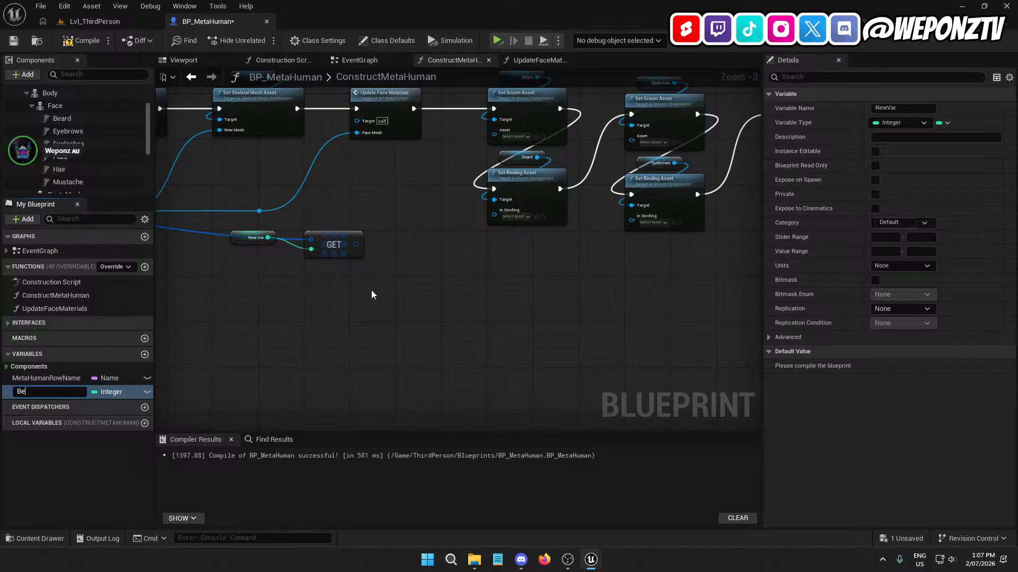
{"action": "type", "text": "BearIndex"}
{"action": "key", "text": "Return"}
{"action": "left_click", "coordinate": [26, 393]}
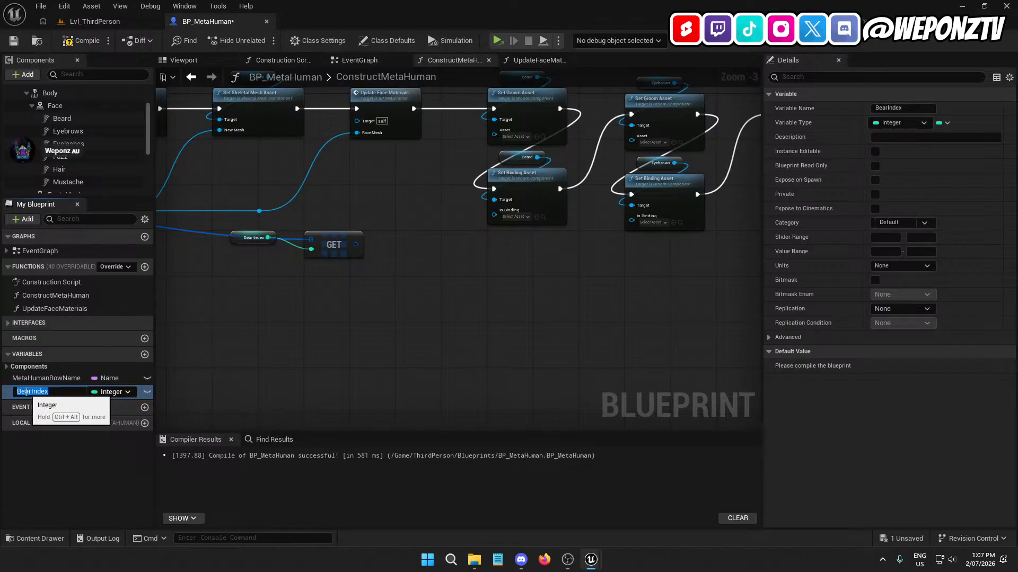
{"action": "left_click", "coordinate": [31, 392]}
{"action": "type", "text": "d"}
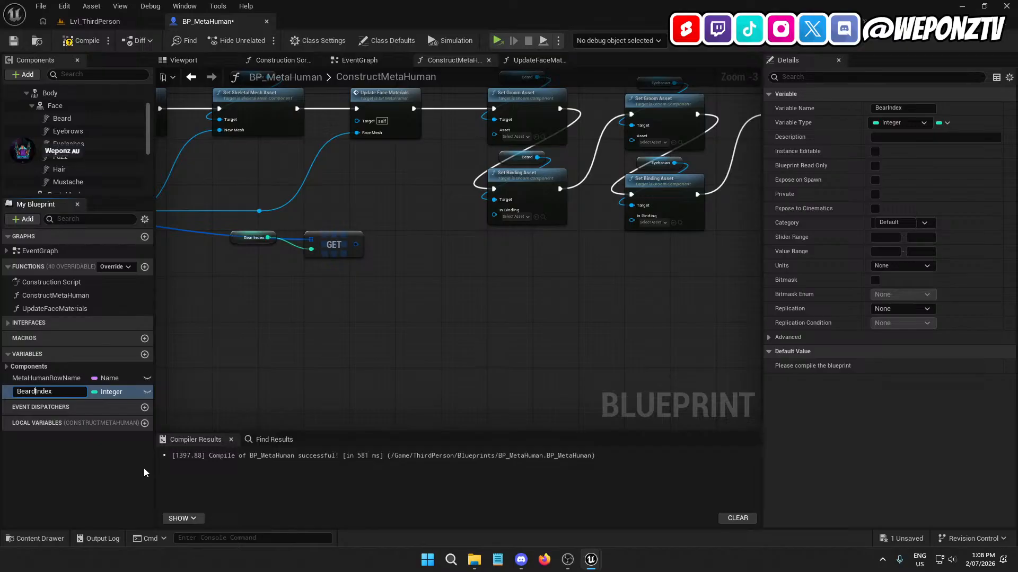
{"action": "key", "text": "Return"}
{"action": "right_click_drag", "start_coordinate": [298, 322], "coordinate": [401, 343]}
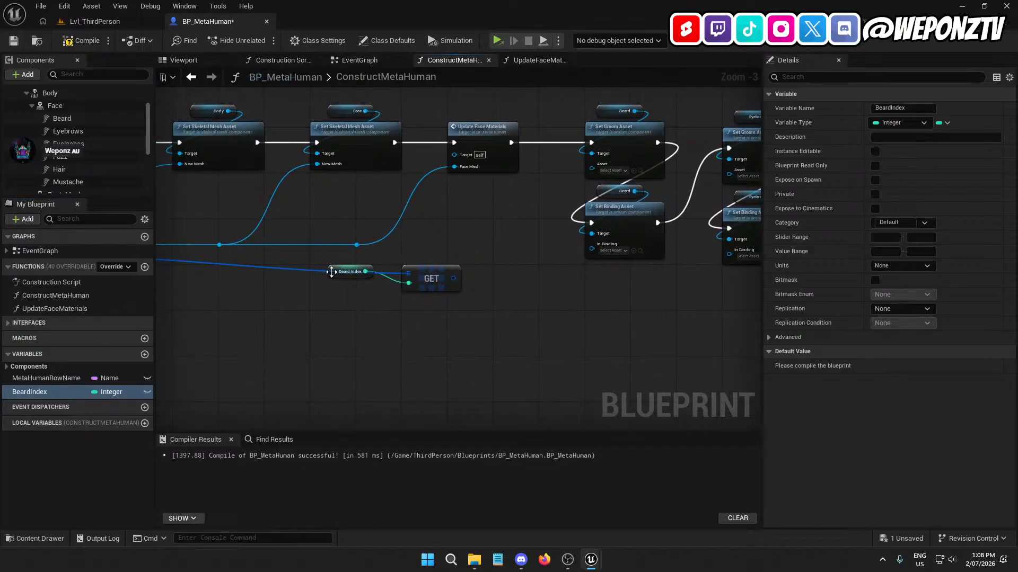
{"action": "left_click_drag", "start_coordinate": [331, 271], "coordinate": [412, 254]}
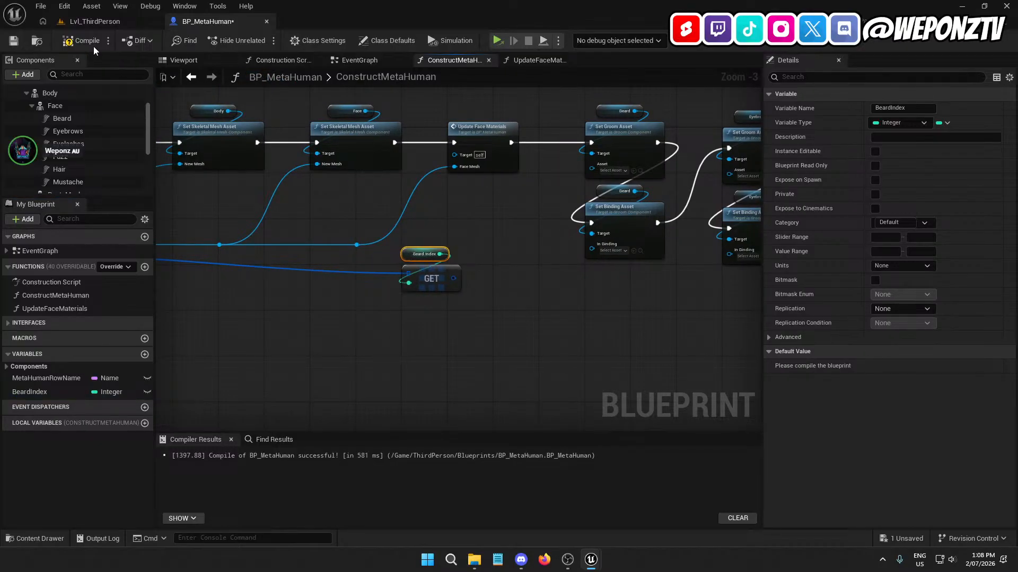
- Compile and save the blueprint, and set BeardIndex's default value to 1
{"action": "left_click", "coordinate": [13, 42]}
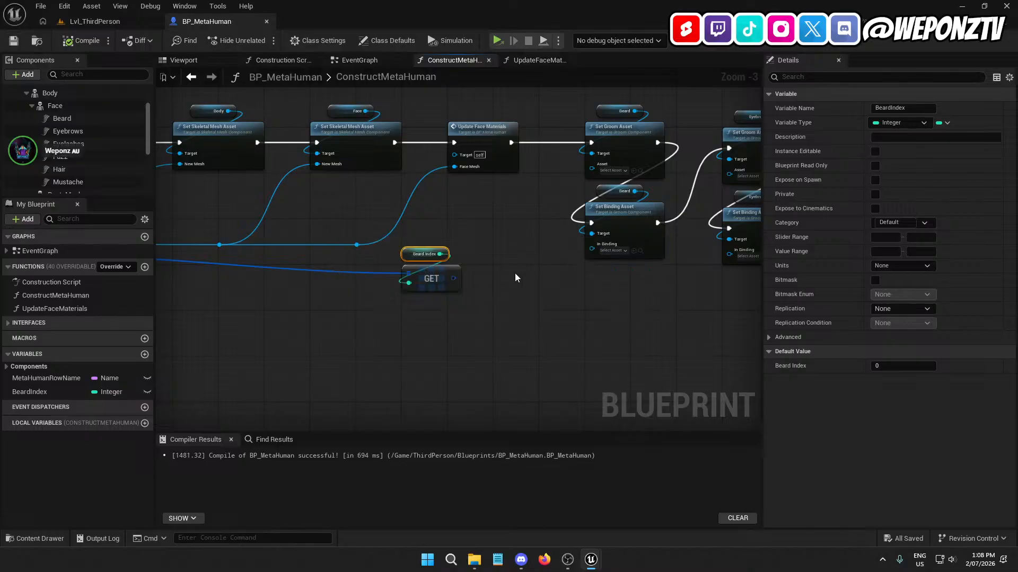
{"action": "left_click", "coordinate": [881, 366]}
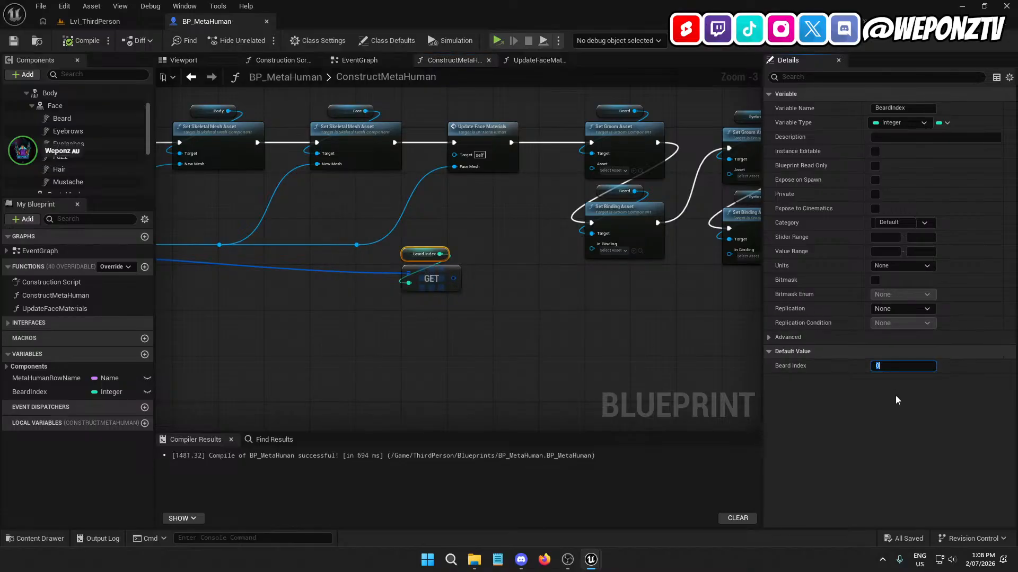
{"action": "type", "text": "1"}
{"action": "key", "text": "Return"}
- Move the beard Get node closer to the groom nodes, straighten its Beard Data wire, and place the Beard Index getter above it
{"action": "right_click_drag", "start_coordinate": [510, 332], "coordinate": [804, 320]}
{"action": "right_click_drag", "start_coordinate": [681, 327], "coordinate": [437, 370]}
{"action": "left_click_drag", "start_coordinate": [535, 347], "coordinate": [554, 281]}
{"action": "left_click", "coordinate": [510, 291]}
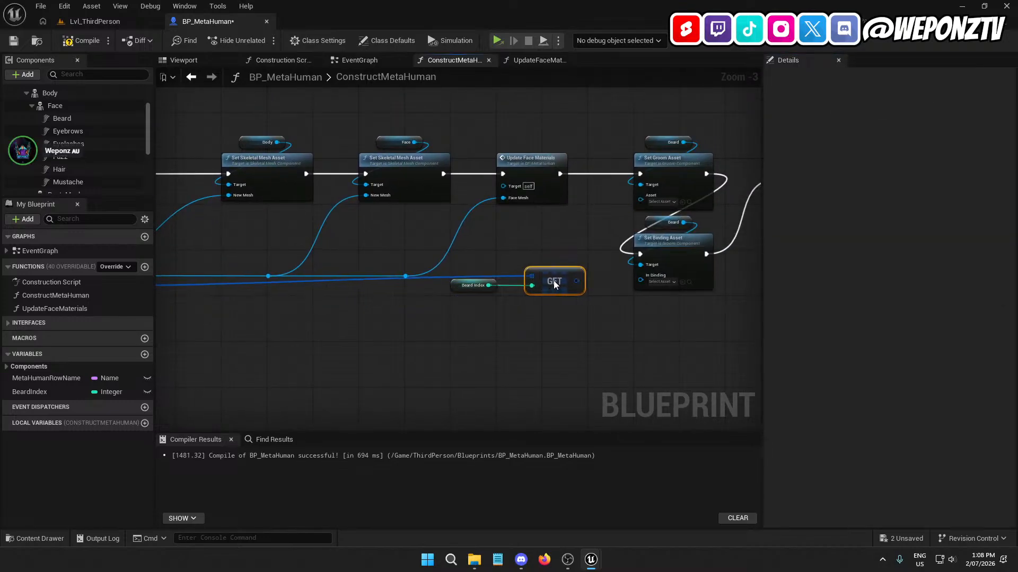
{"action": "right_click_drag", "start_coordinate": [462, 399], "coordinate": [607, 379]}
{"action": "left_click_drag", "start_coordinate": [334, 348], "coordinate": [222, 309], "text": "shift"}
{"action": "key", "text": "q"}
{"action": "right_click_drag", "start_coordinate": [606, 322], "coordinate": [400, 380]}
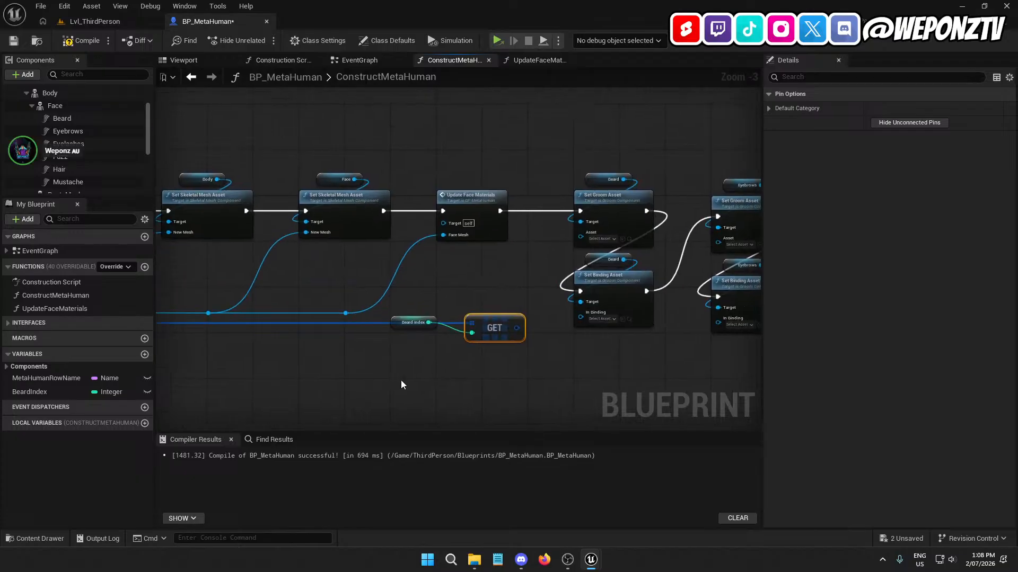
{"action": "left_click_drag", "start_coordinate": [396, 327], "coordinate": [476, 308]}
{"action": "left_click", "coordinate": [507, 373]}
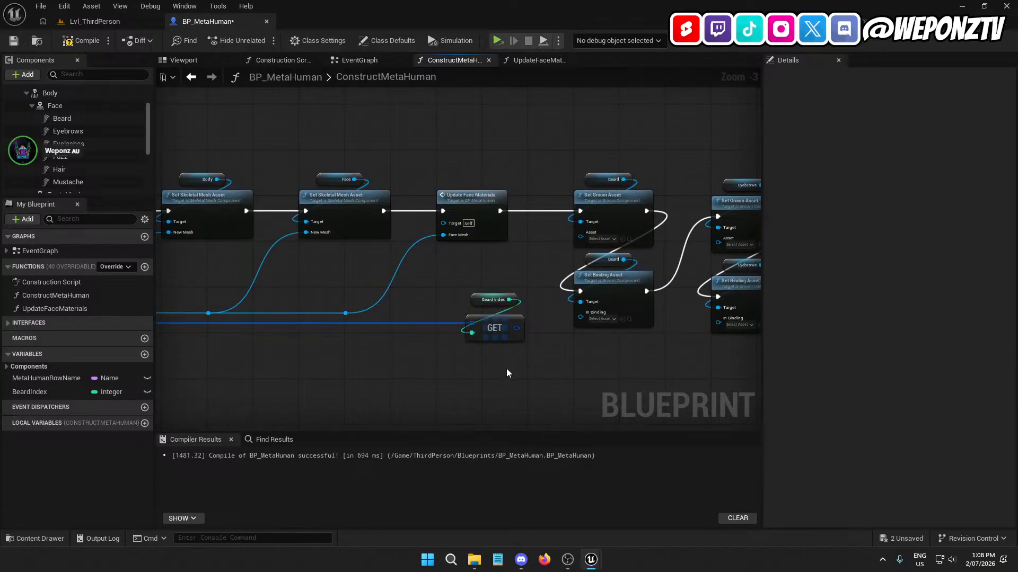
- Split the beard Get node's struct output and wire Groom Asset to Asset and Binding Asset to In Binding on the Beard nodes
{"action": "right_click", "coordinate": [516, 327]}
{"action": "left_click", "coordinate": [539, 382]}
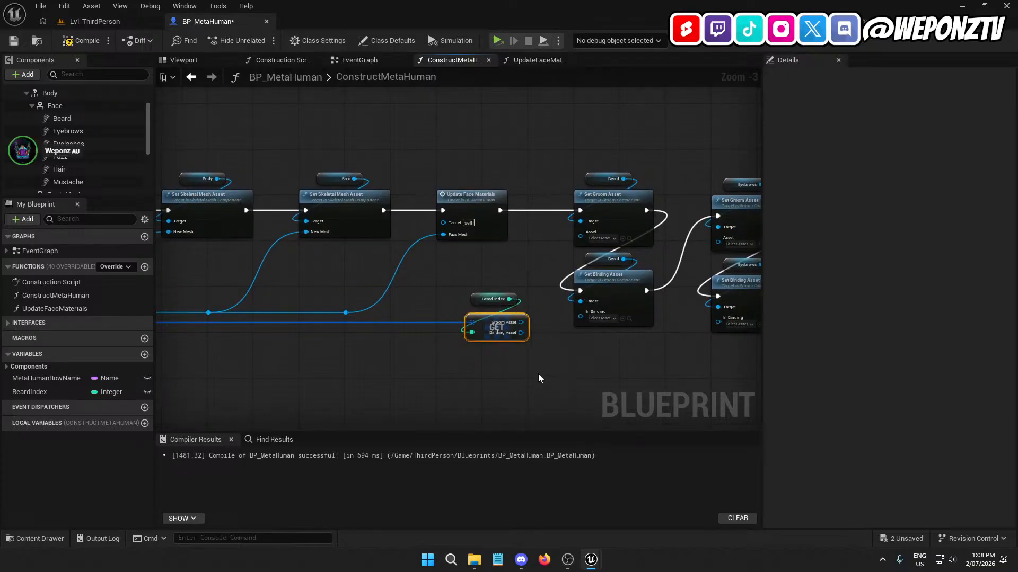
{"action": "right_click_drag", "start_coordinate": [531, 326], "coordinate": [431, 335]}
{"action": "left_click_drag", "start_coordinate": [422, 331], "coordinate": [487, 236]}
{"action": "left_click_drag", "start_coordinate": [422, 342], "coordinate": [492, 333]}
- Add a Get (a copy) array node from Eyebrows Data below the Beard nodes and nudge the Beard Index getter closer to its Get node
{"action": "right_click_drag", "start_coordinate": [519, 430], "coordinate": [712, 281]}
{"action": "left_click_drag", "start_coordinate": [251, 201], "coordinate": [663, 280]}
{"action": "type", "text": "get"}
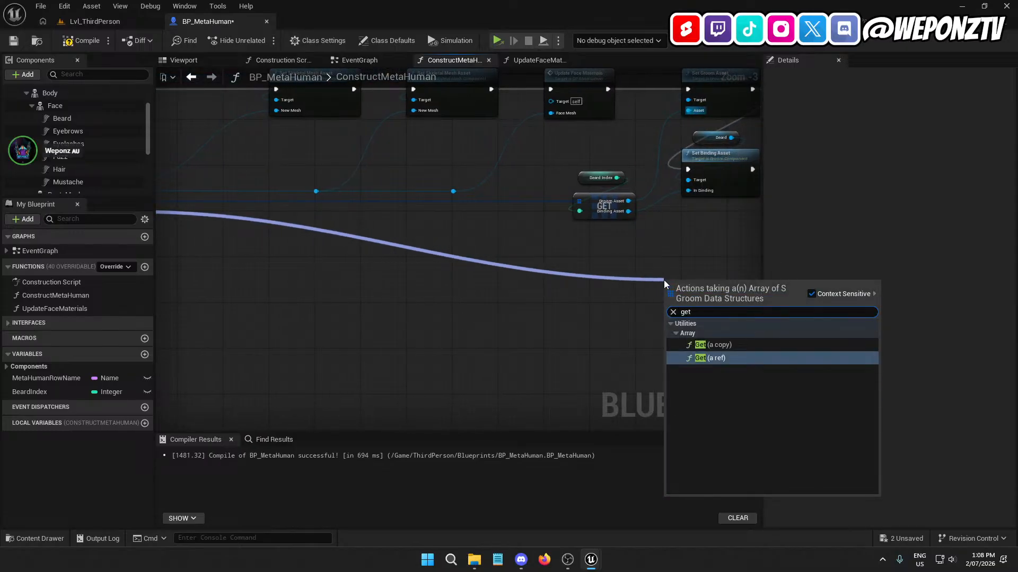
{"action": "left_click", "coordinate": [723, 344]}
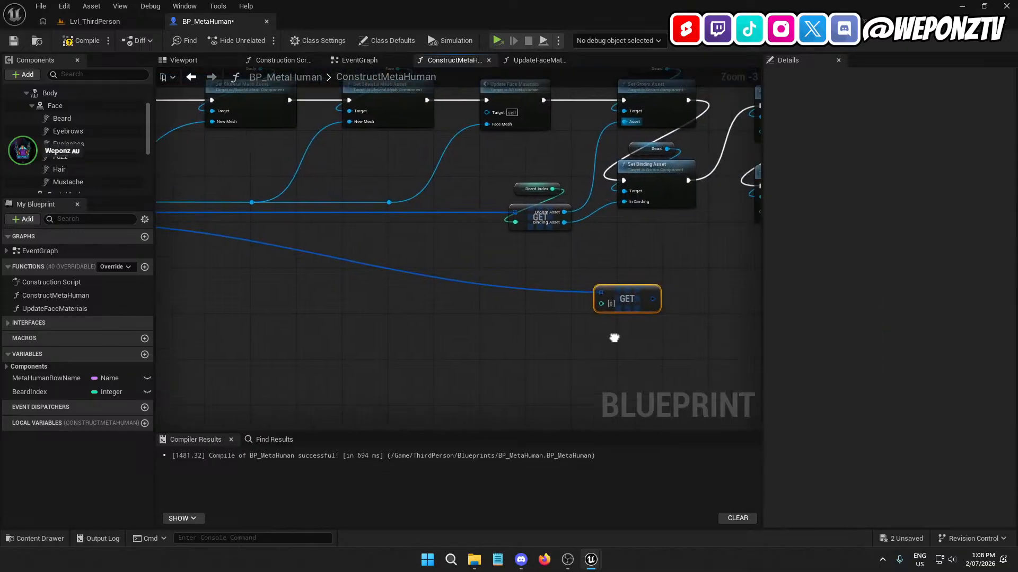
{"action": "left_click_drag", "start_coordinate": [530, 300], "coordinate": [554, 291]}
{"action": "right_click_drag", "start_coordinate": [552, 281], "coordinate": [276, 325]}
{"action": "left_click_drag", "start_coordinate": [356, 219], "coordinate": [355, 225]}
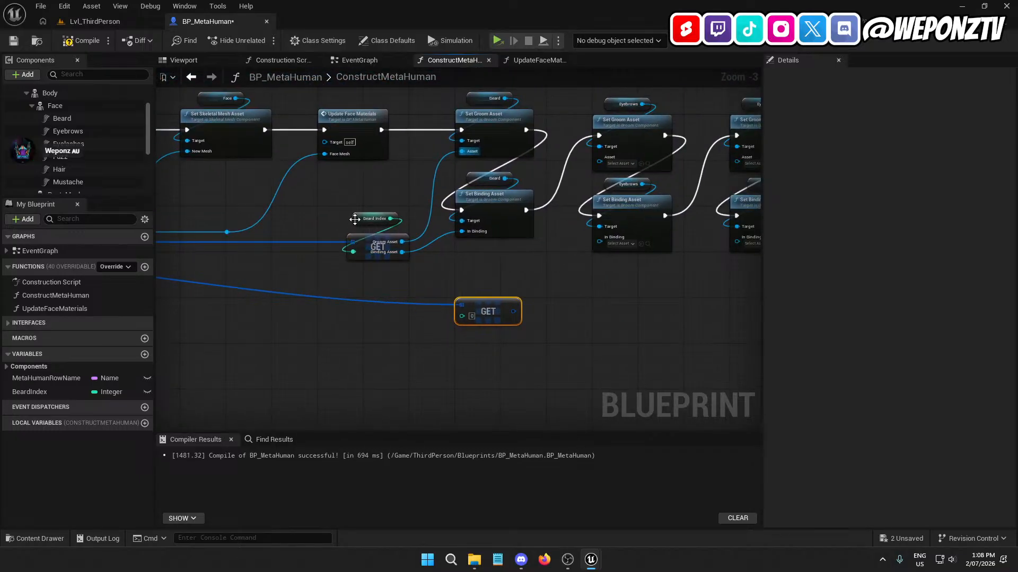
- Try duplicating the BeardIndex variable as a new integer variable named EyebrowsIndex
{"action": "right_click", "coordinate": [25, 393]}
{"action": "left_click", "coordinate": [64, 476]}
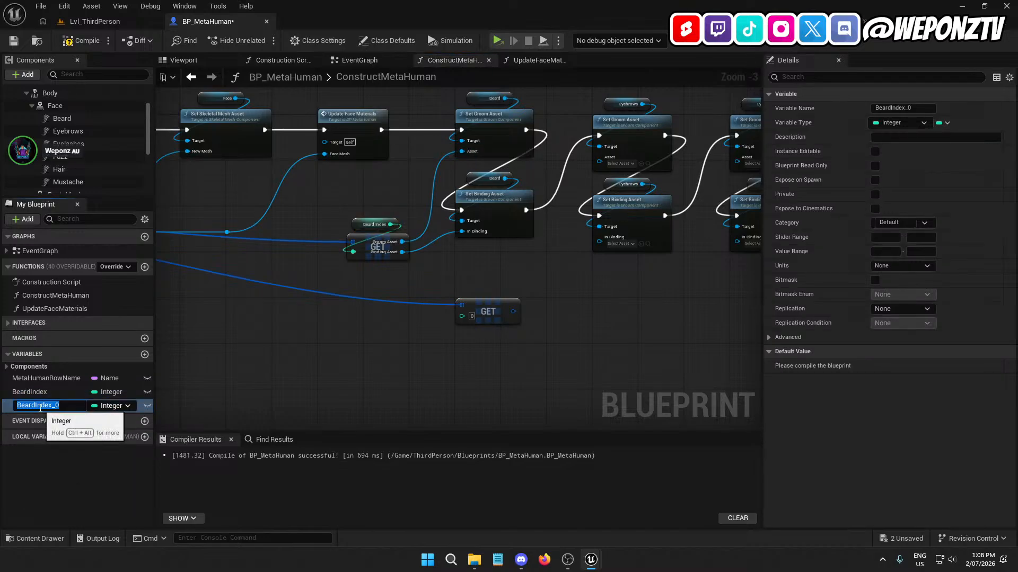
{"action": "type", "text": "Eyebrows"}
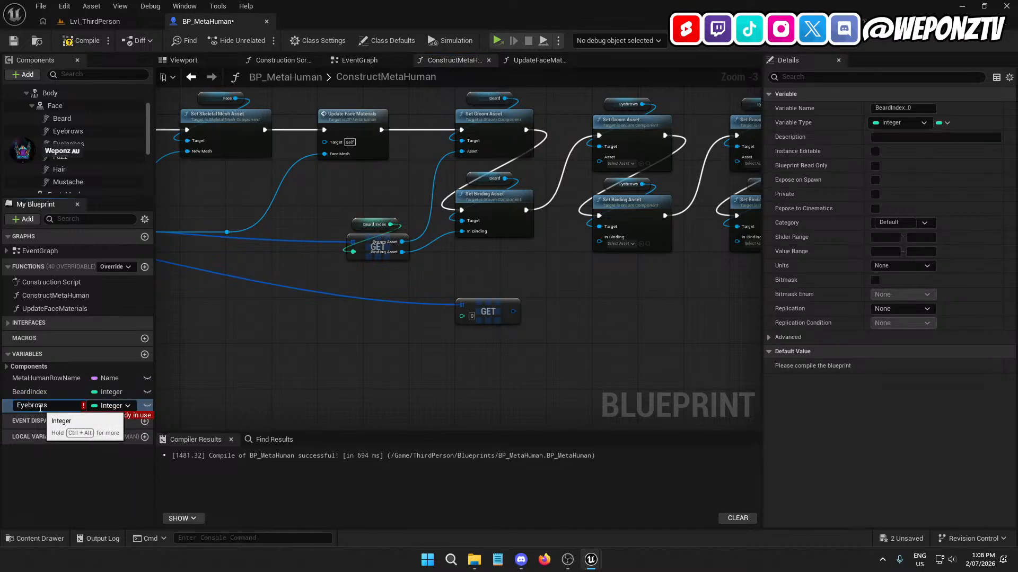
{"action": "type", "text": "Index"}
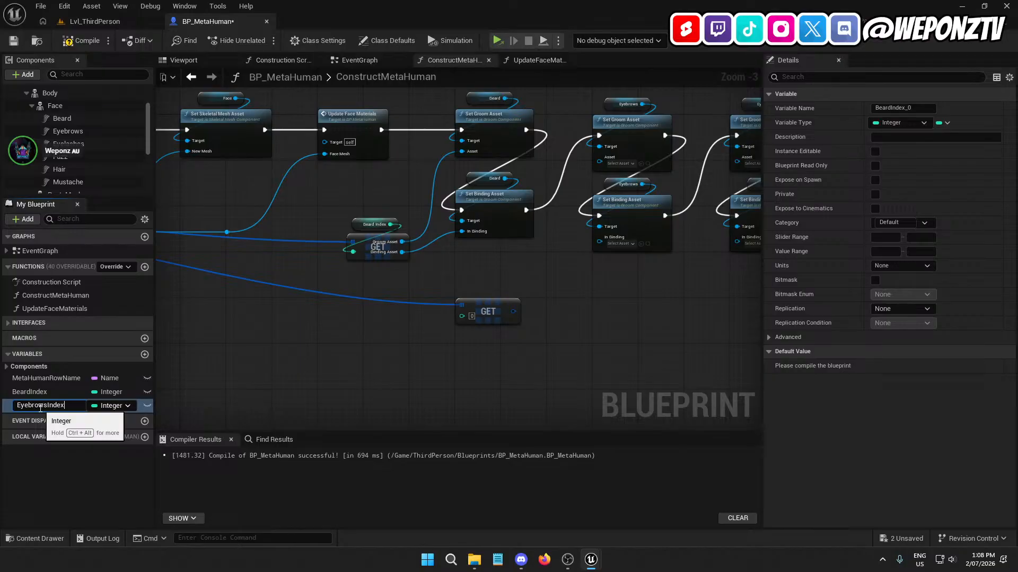
{"action": "key", "text": "Return"}
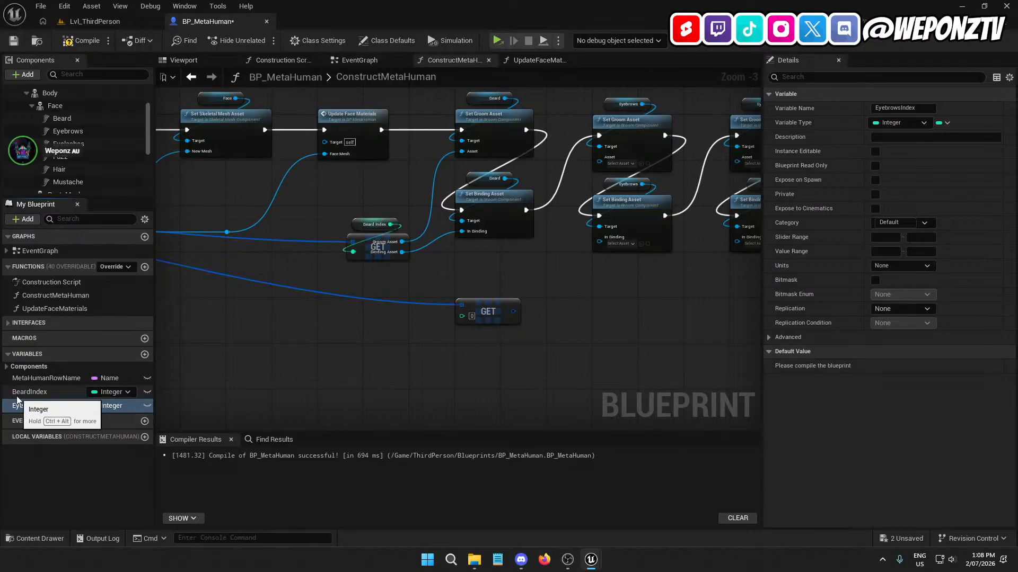
- Remove the duplicated EyebrowsIndex variable and return to the Eyebrows Data Get node
{"action": "right_click_drag", "start_coordinate": [452, 345], "coordinate": [647, 312]}
{"action": "right_click", "coordinate": [58, 408]}
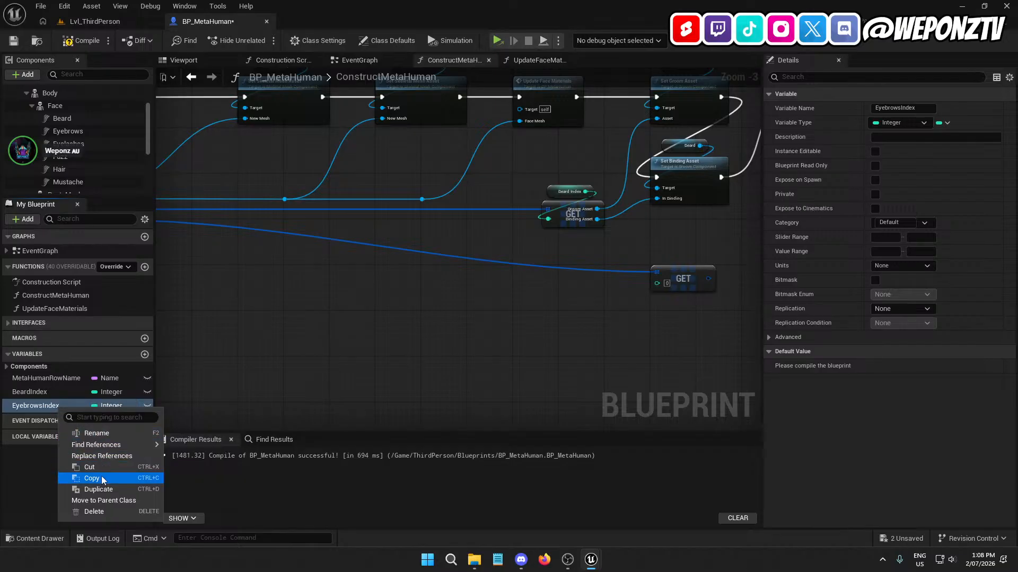
{"action": "left_click", "coordinate": [238, 418]}
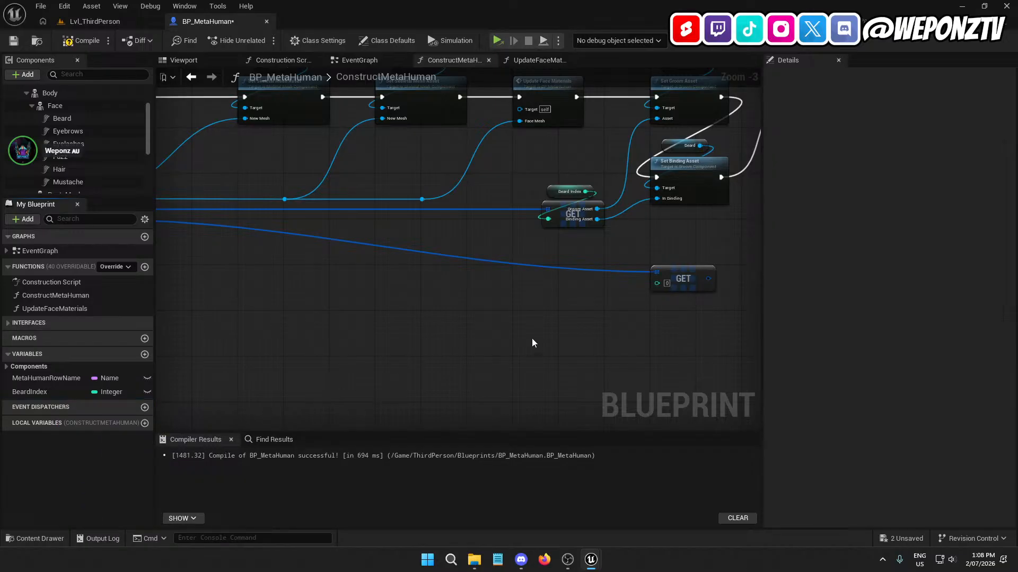
{"action": "right_click_drag", "start_coordinate": [686, 283], "coordinate": [431, 317]}
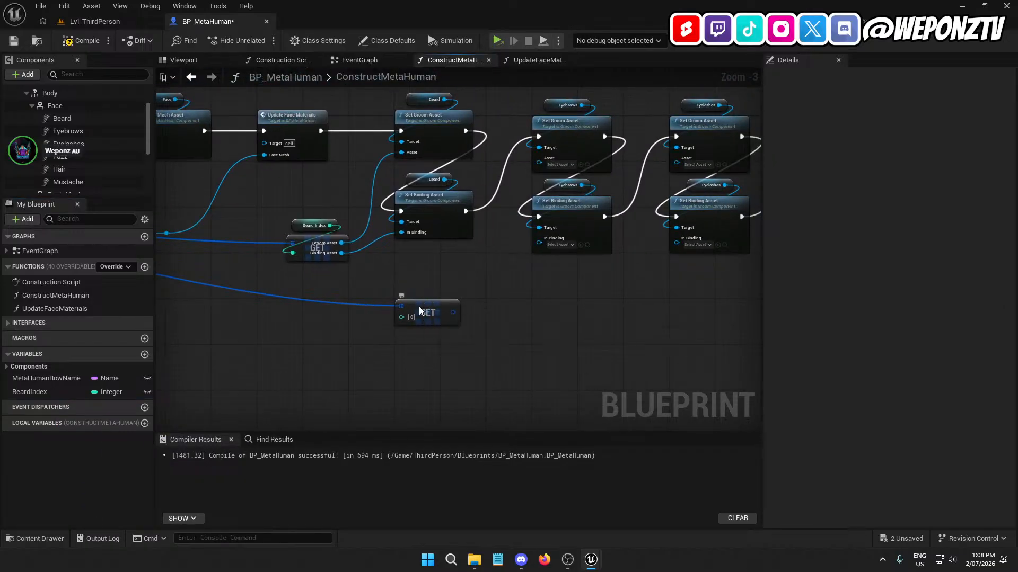
- Nudge the eyebrows Get node up slightly and add a Get (a copy) array node from Eyelashes Data below it
{"action": "left_click_drag", "start_coordinate": [420, 311], "coordinate": [419, 295]}
{"action": "right_click_drag", "start_coordinate": [371, 340], "coordinate": [762, 307]}
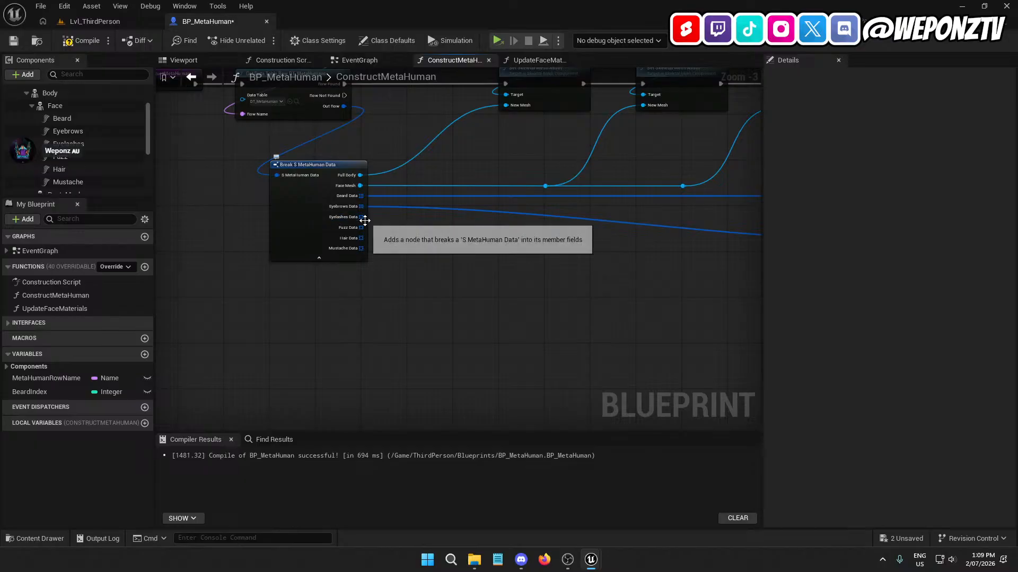
{"action": "left_click", "coordinate": [366, 220]}
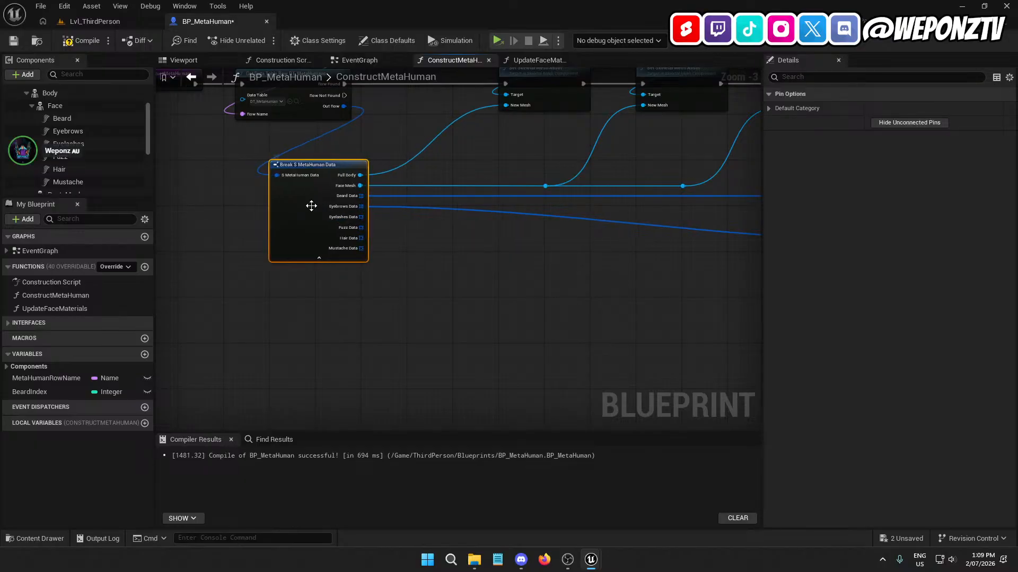
{"action": "left_click_drag", "start_coordinate": [361, 217], "coordinate": [525, 306]}
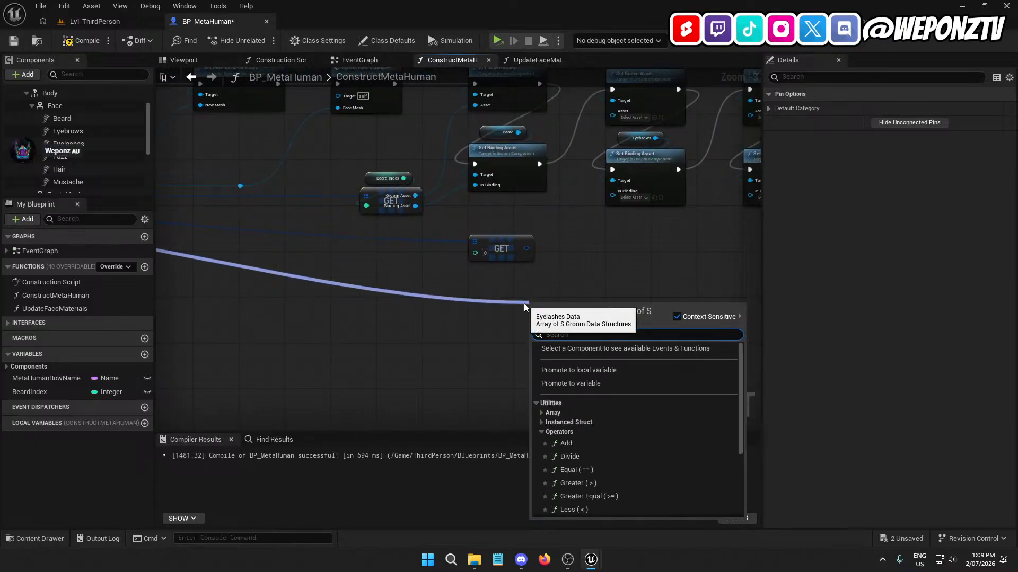
{"action": "type", "text": "get"}
{"action": "scroll", "coordinate": [524, 304], "scroll_direction": "down", "scroll_amount": 2}
{"action": "left_click", "coordinate": [589, 367]}
- Split the eyebrows Get node's struct output and wire Groom Asset to Asset and Binding Asset to In Binding on the Eyebrows nodes
{"action": "scroll", "coordinate": [517, 324], "scroll_direction": "up", "scroll_amount": 5}
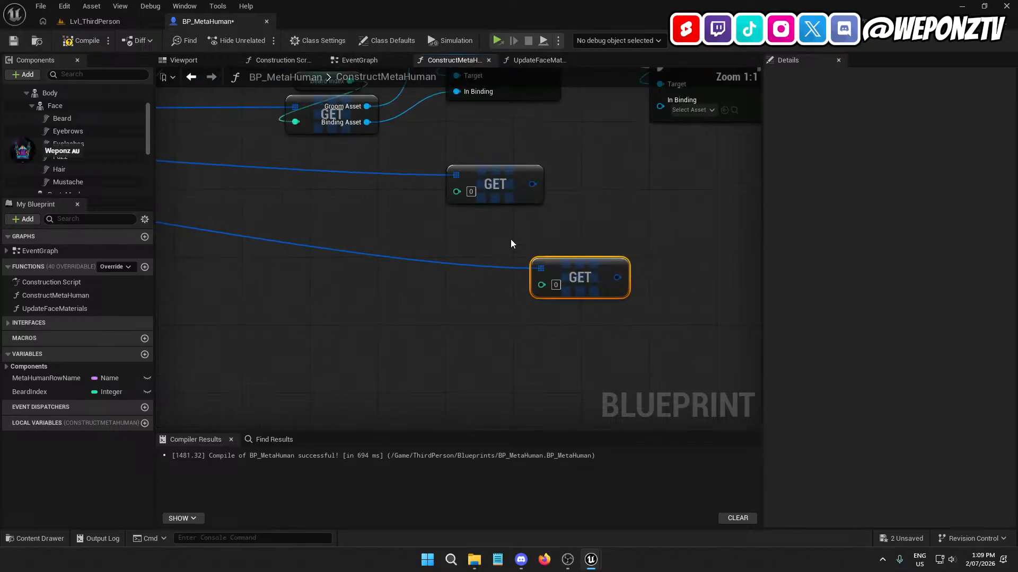
{"action": "left_click", "coordinate": [511, 178]}
{"action": "right_click", "coordinate": [532, 185]}
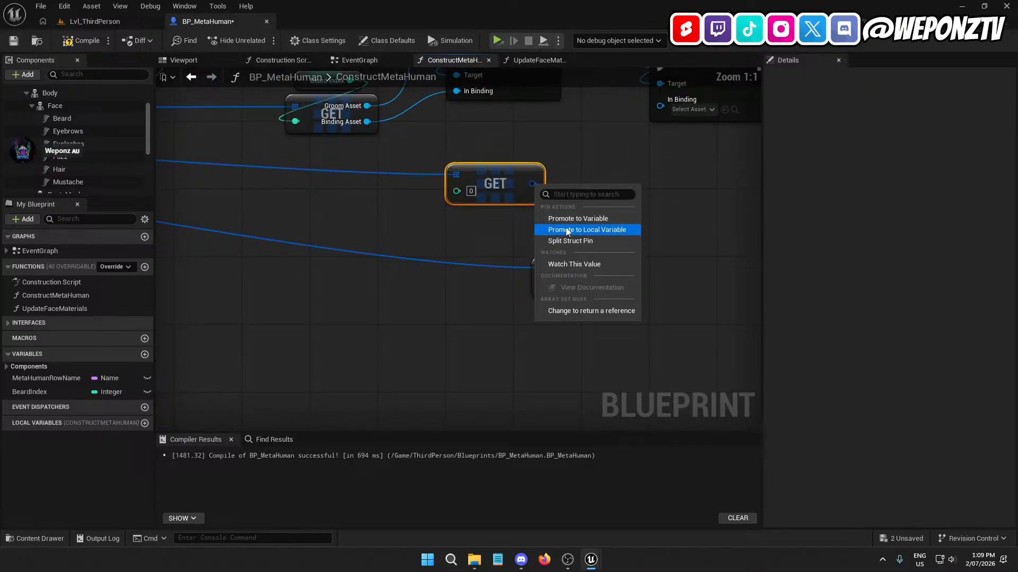
{"action": "left_click", "coordinate": [581, 227]}
{"action": "right_click_drag", "start_coordinate": [556, 190], "coordinate": [483, 267]}
{"action": "left_click_drag", "start_coordinate": [460, 251], "coordinate": [598, 328]}
{"action": "right_click_drag", "start_coordinate": [598, 329], "coordinate": [598, 107]}
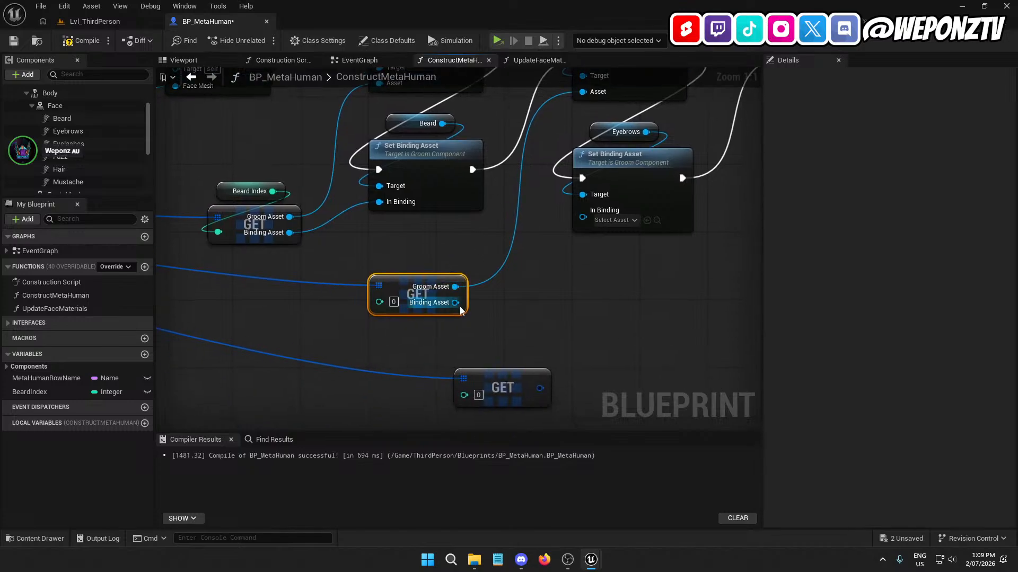
{"action": "left_click_drag", "start_coordinate": [455, 302], "coordinate": [590, 218]}
- Move the eyelashes Get node near the Eyelashes nodes, split its struct output, and wire Groom Asset and Binding Asset into their Asset and In Binding pins
{"action": "right_click_drag", "start_coordinate": [566, 315], "coordinate": [491, 242]}
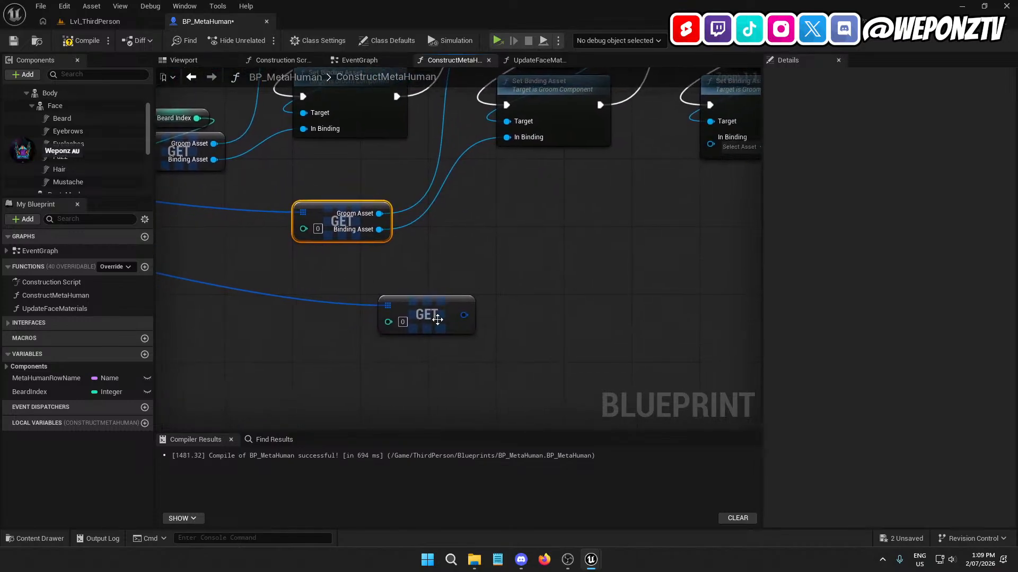
{"action": "left_click_drag", "start_coordinate": [436, 319], "coordinate": [603, 249]}
{"action": "right_click_drag", "start_coordinate": [578, 318], "coordinate": [430, 393]}
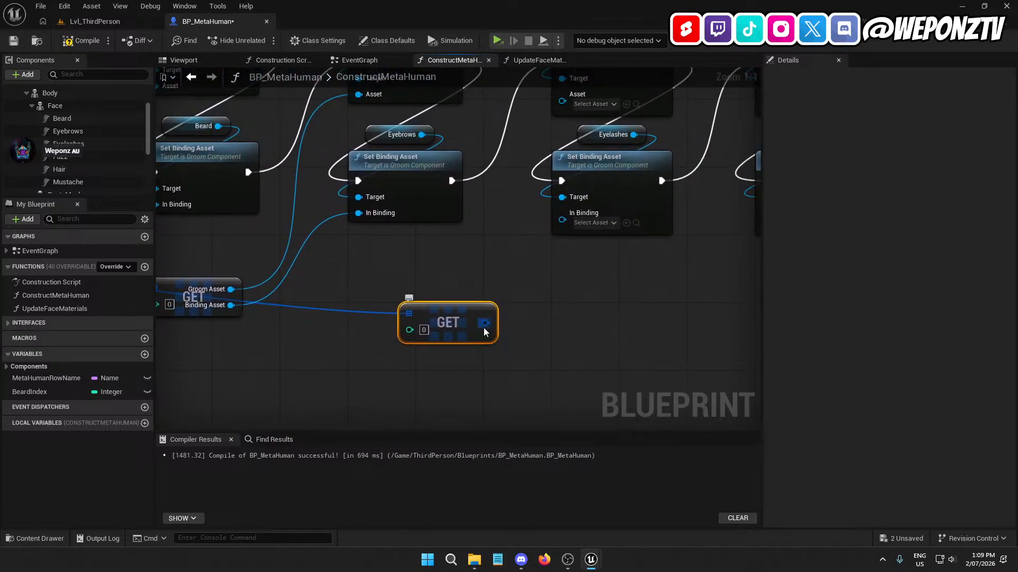
{"action": "right_click", "coordinate": [484, 332]}
{"action": "left_click", "coordinate": [514, 383]}
{"action": "right_click_drag", "start_coordinate": [525, 301], "coordinate": [447, 377]}
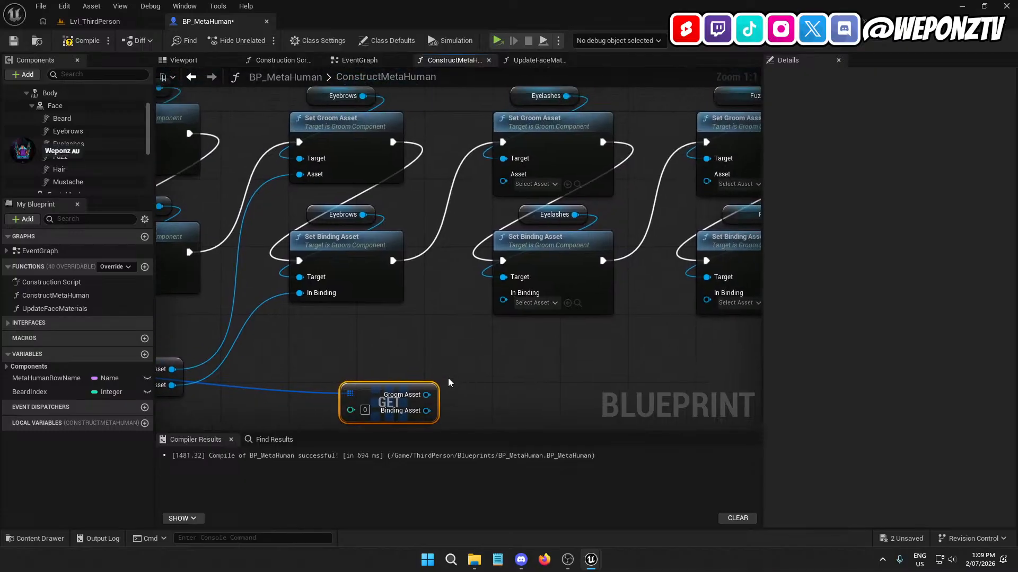
{"action": "left_click_drag", "start_coordinate": [427, 395], "coordinate": [511, 174]}
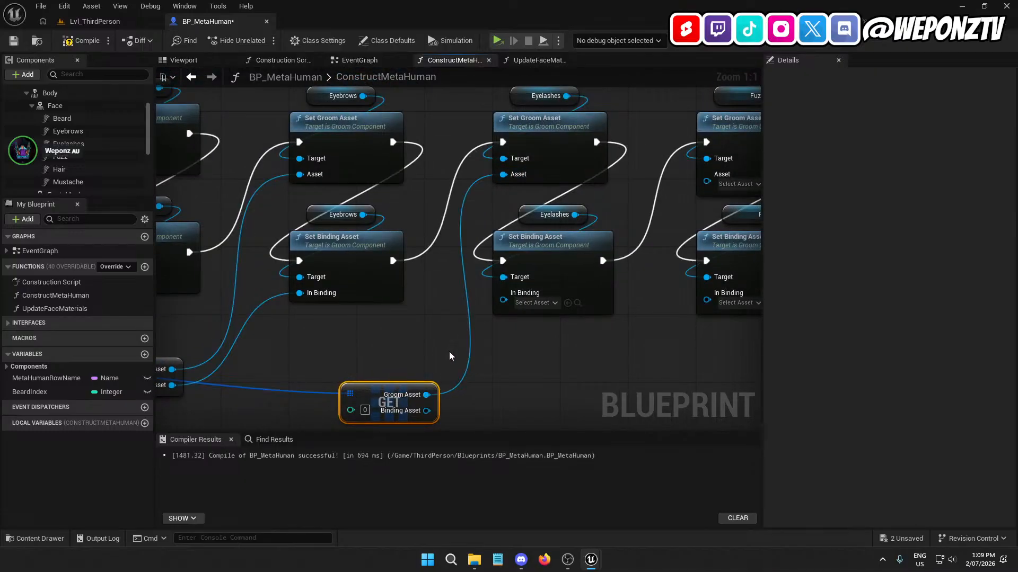
{"action": "left_click_drag", "start_coordinate": [428, 411], "coordinate": [502, 301]}
- Add a Get (a copy) array node from Fuzz Data, placed beyond the eyelashes Get node
{"action": "right_click_drag", "start_coordinate": [503, 300], "coordinate": [761, 220]}
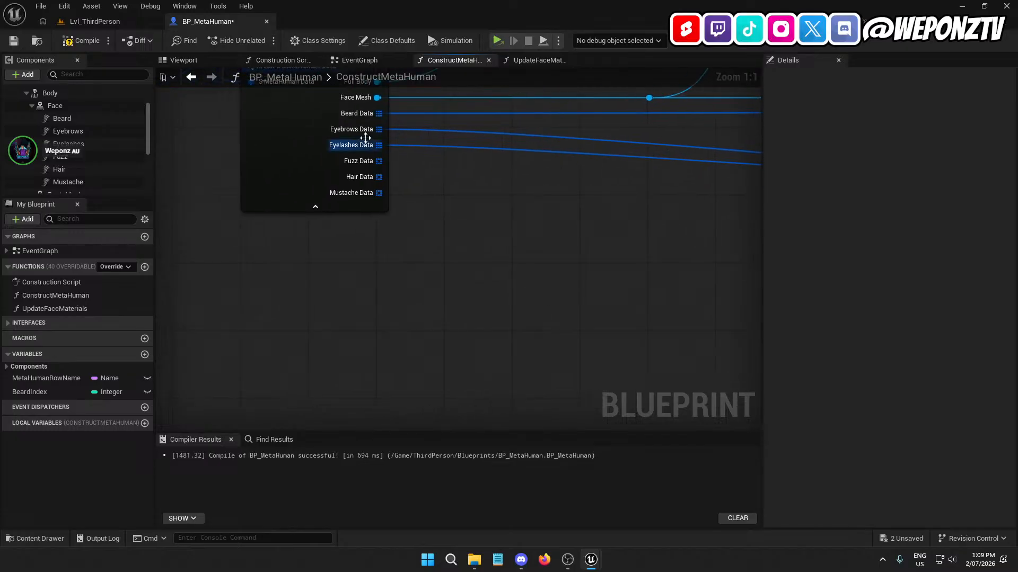
{"action": "left_click_drag", "start_coordinate": [378, 162], "coordinate": [626, 273]}
{"action": "type", "text": "get"}
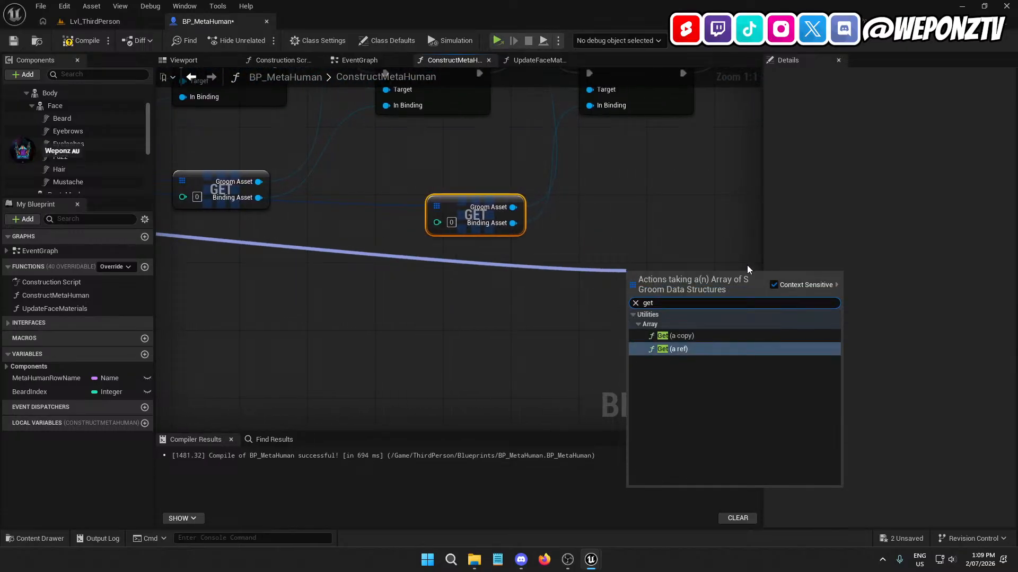
{"action": "left_click", "coordinate": [727, 338]}
- Split the fuzz Get node's struct output and wire Groom Asset to Asset and Binding Asset to In Binding on the Fuzz nodes
{"action": "right_click_drag", "start_coordinate": [656, 237], "coordinate": [359, 319]}
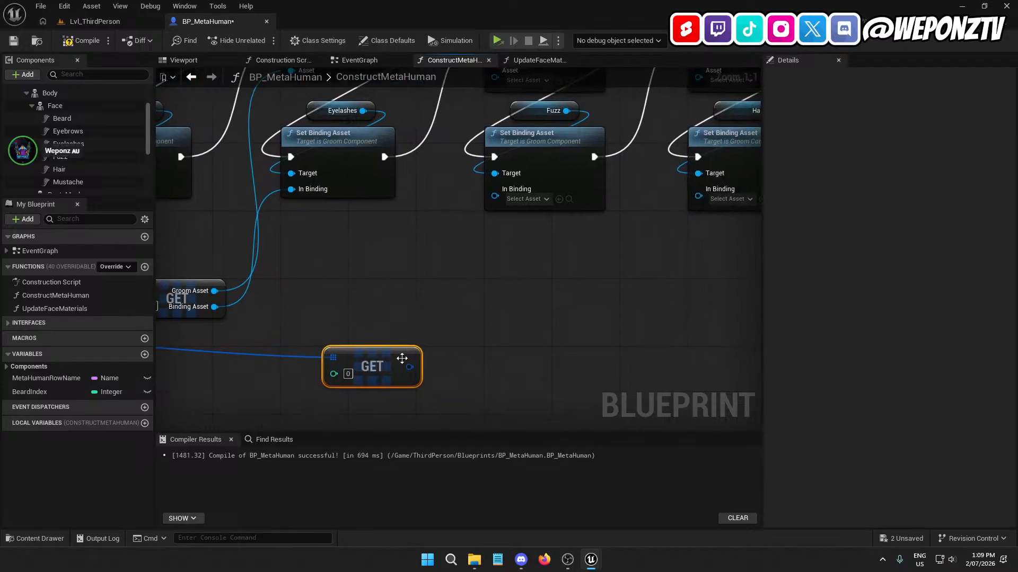
{"action": "left_click_drag", "start_coordinate": [409, 367], "coordinate": [445, 236]}
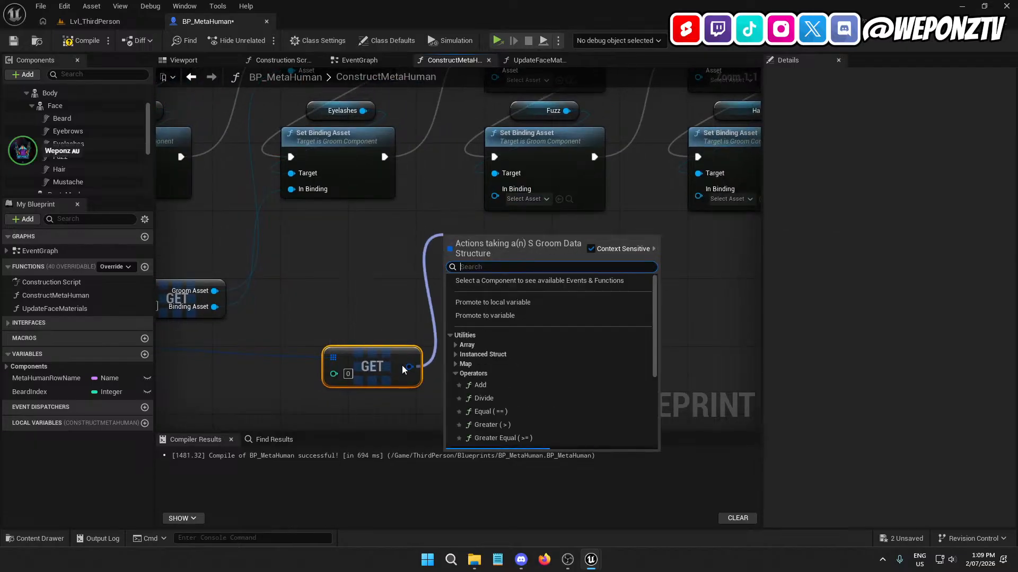
{"action": "left_click", "coordinate": [412, 368]}
{"action": "right_click", "coordinate": [412, 370]}
{"action": "left_click", "coordinate": [449, 415]}
{"action": "right_click_drag", "start_coordinate": [440, 351], "coordinate": [368, 310]}
{"action": "left_click_drag", "start_coordinate": [372, 391], "coordinate": [467, 274]}
{"action": "right_click_drag", "start_coordinate": [467, 371], "coordinate": [479, 105]}
{"action": "left_click_drag", "start_coordinate": [384, 313], "coordinate": [477, 134]}
- Add a Get (a copy) array node from Hair Data, placed beyond the fuzz Get node
{"action": "right_click_drag", "start_coordinate": [245, 310], "coordinate": [584, 262]}
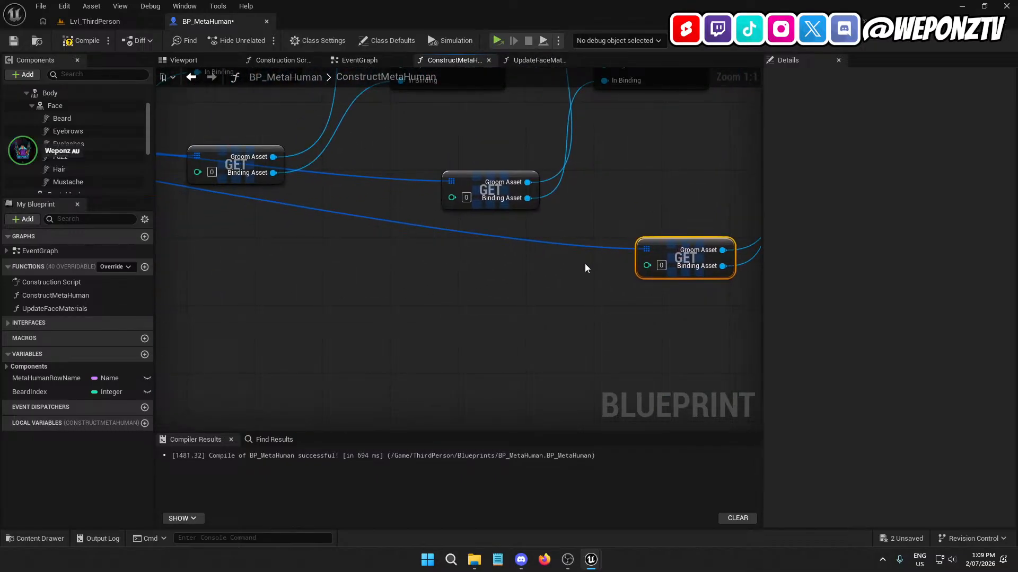
{"action": "scroll", "coordinate": [468, 196], "scroll_direction": "down", "scroll_amount": 5}
{"action": "right_click_drag", "start_coordinate": [354, 334], "coordinate": [758, 234]}
{"action": "scroll", "coordinate": [574, 195], "scroll_direction": "down", "scroll_amount": 1}
{"action": "scroll", "coordinate": [574, 195], "scroll_direction": "up", "scroll_amount": 2}
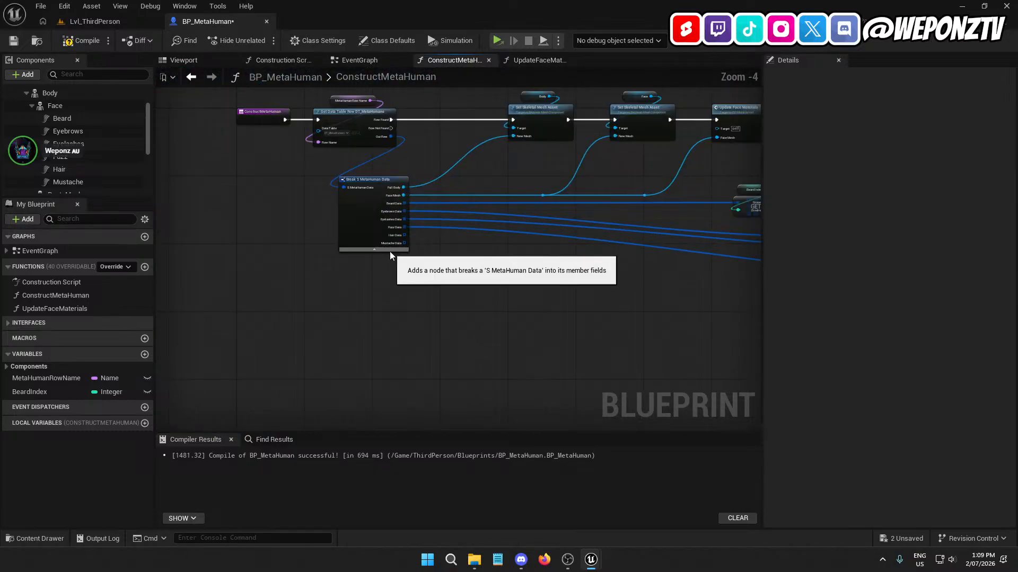
{"action": "scroll", "coordinate": [409, 249], "scroll_direction": "up", "scroll_amount": 2}
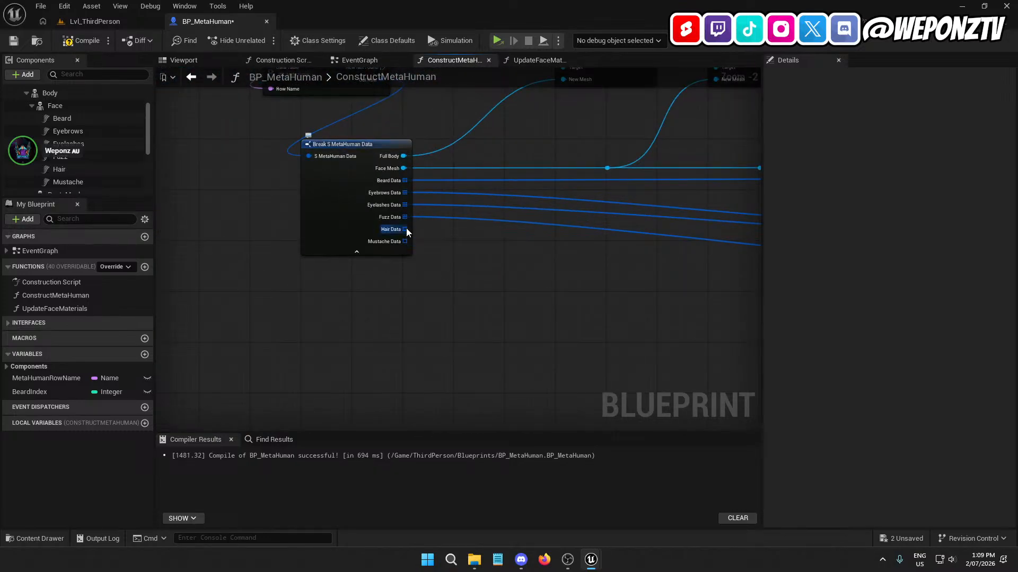
{"action": "left_click_drag", "start_coordinate": [404, 229], "coordinate": [656, 318]}
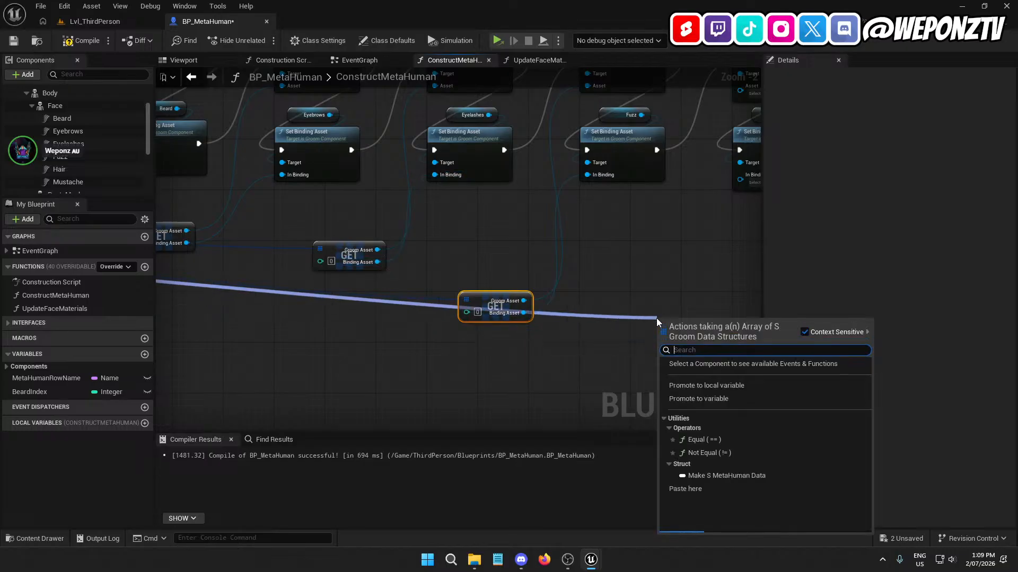
{"action": "type", "text": "get"}
{"action": "left_click", "coordinate": [701, 382]}
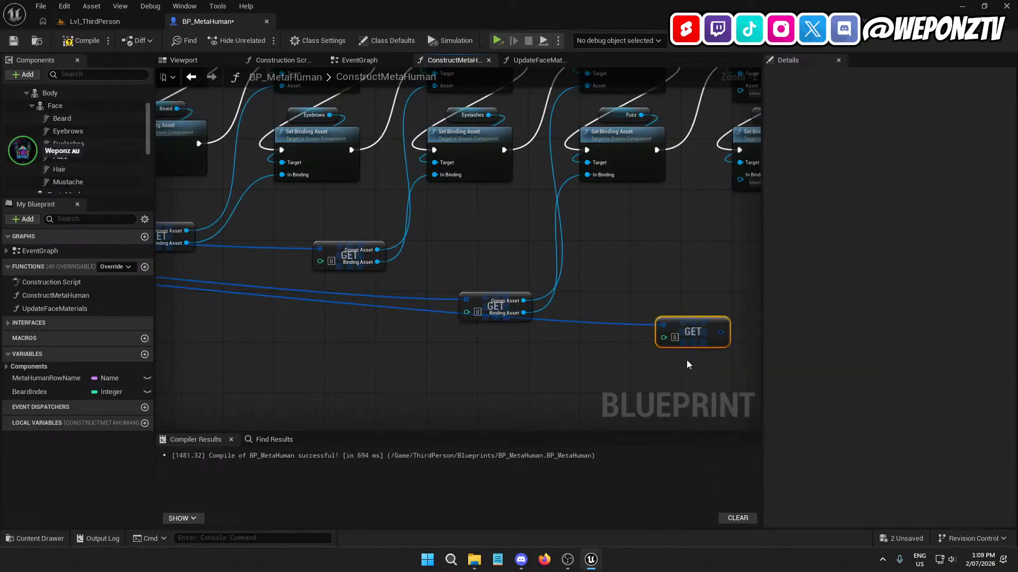
- Duplicate the BeardIndex variable as a new integer variable named HairIndex
{"action": "right_click", "coordinate": [27, 392]}
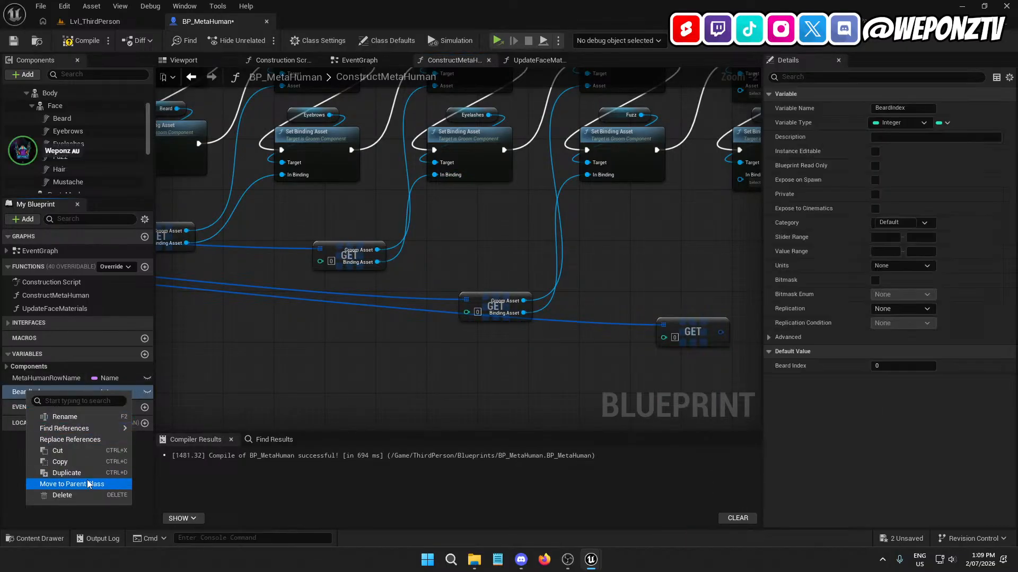
{"action": "left_click", "coordinate": [74, 472]}
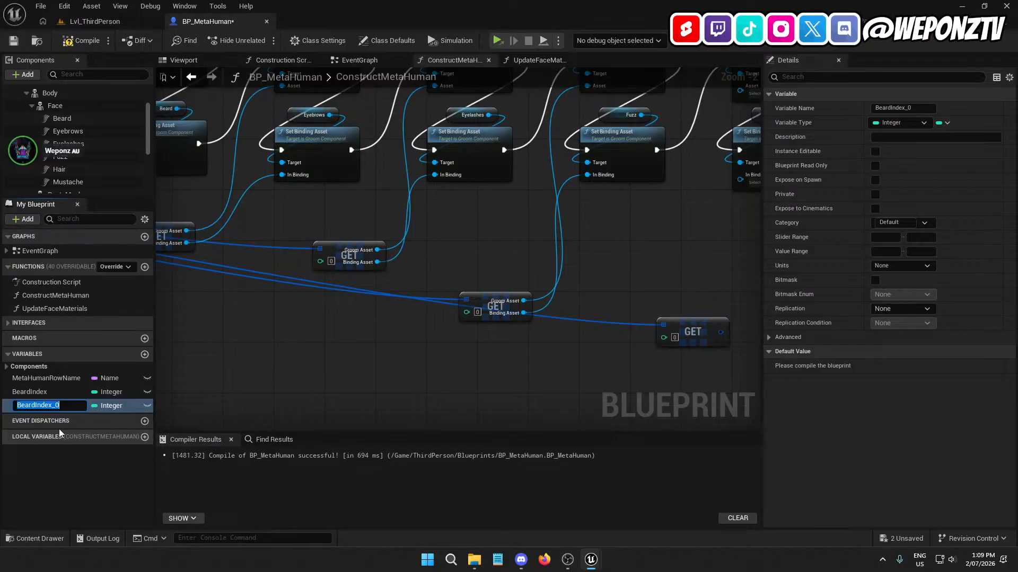
{"action": "type", "text": "Hair"}
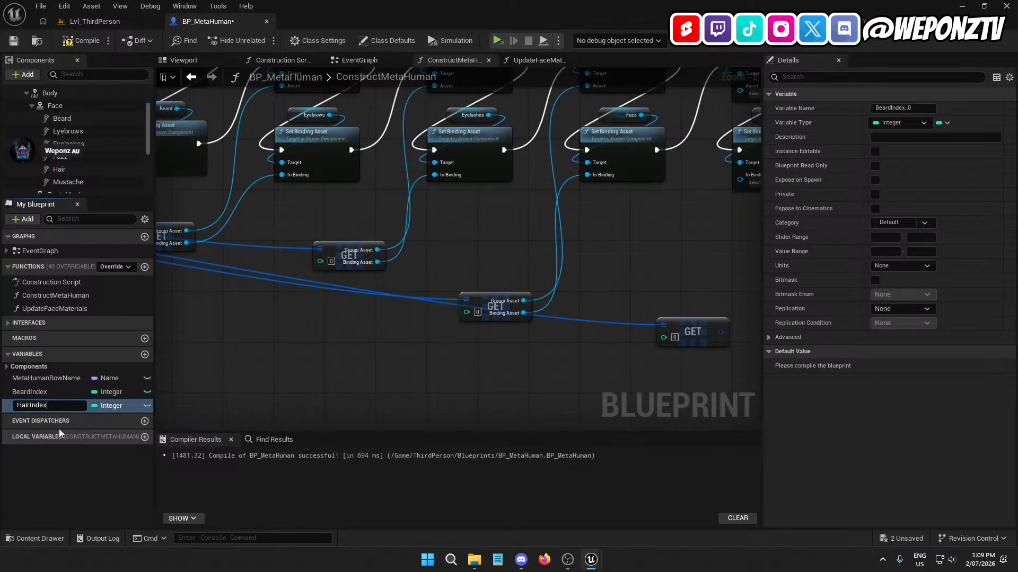
{"action": "key", "text": "Return"}
- Split the hair Get node's struct output and feed its index from a HairIndex getter placed just above it
{"action": "right_click_drag", "start_coordinate": [620, 371], "coordinate": [403, 374]}
{"action": "right_click", "coordinate": [504, 334]}
{"action": "left_click", "coordinate": [531, 396]}
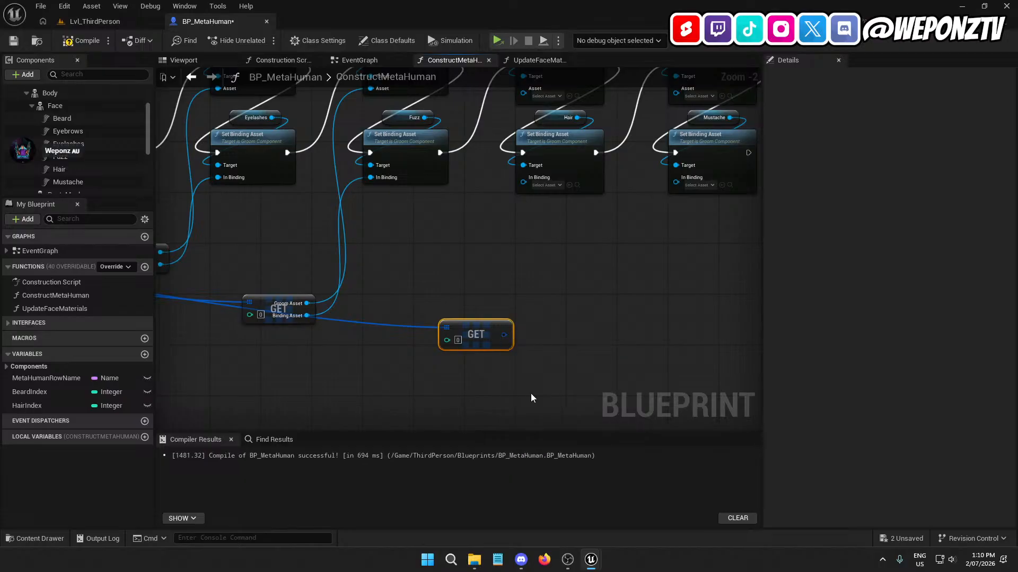
{"action": "left_click_drag", "start_coordinate": [27, 406], "coordinate": [448, 340]}
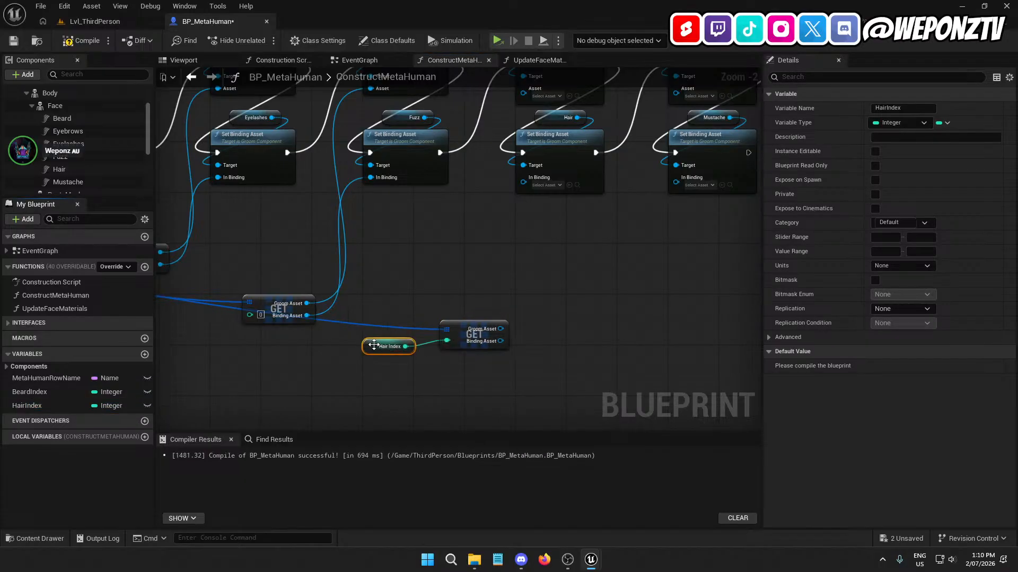
{"action": "left_click_drag", "start_coordinate": [373, 345], "coordinate": [460, 301]}
- Wire the hair Get node's Groom Asset to Asset and Binding Asset to In Binding on the Hair nodes
{"action": "right_click_drag", "start_coordinate": [486, 273], "coordinate": [476, 352]}
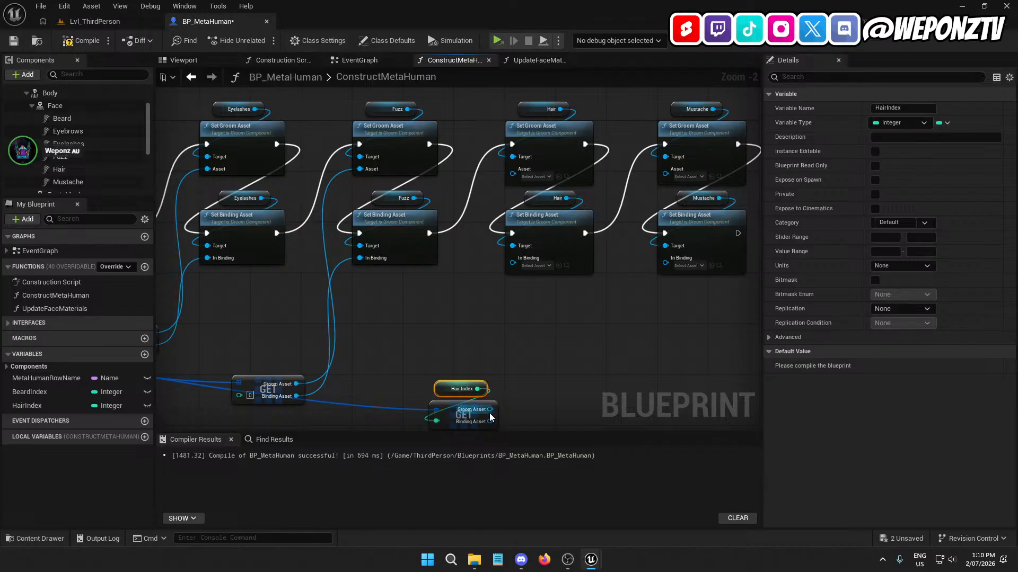
{"action": "left_click_drag", "start_coordinate": [490, 422], "coordinate": [512, 249]}
{"action": "right_click_drag", "start_coordinate": [513, 249], "coordinate": [596, 346]}
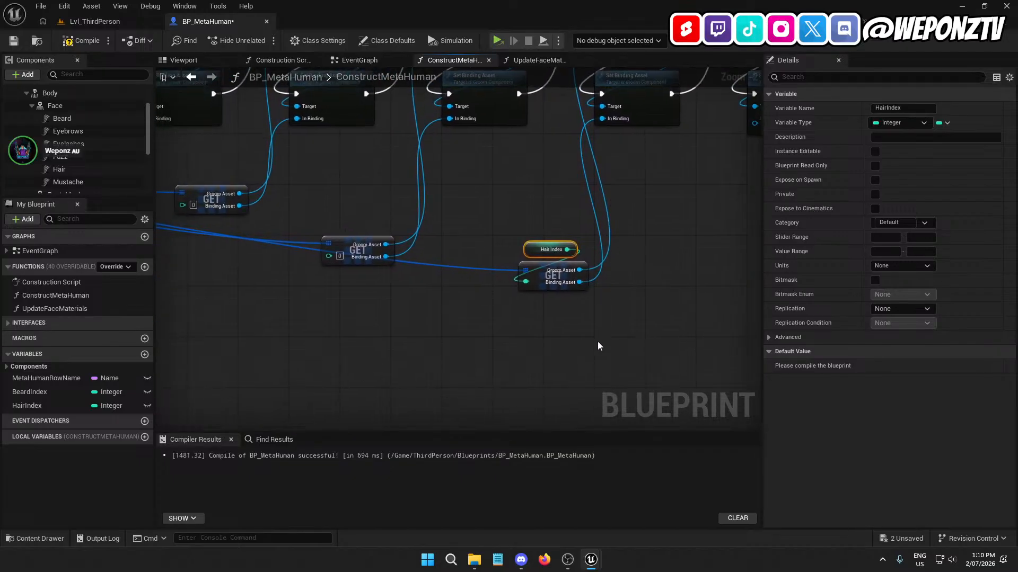
{"action": "left_click_drag", "start_coordinate": [597, 345], "coordinate": [517, 234]}
- Add a Get (a copy) array node from Mustache Data, placed beyond the hair Get node
{"action": "right_click_drag", "start_coordinate": [458, 348], "coordinate": [310, 209]}
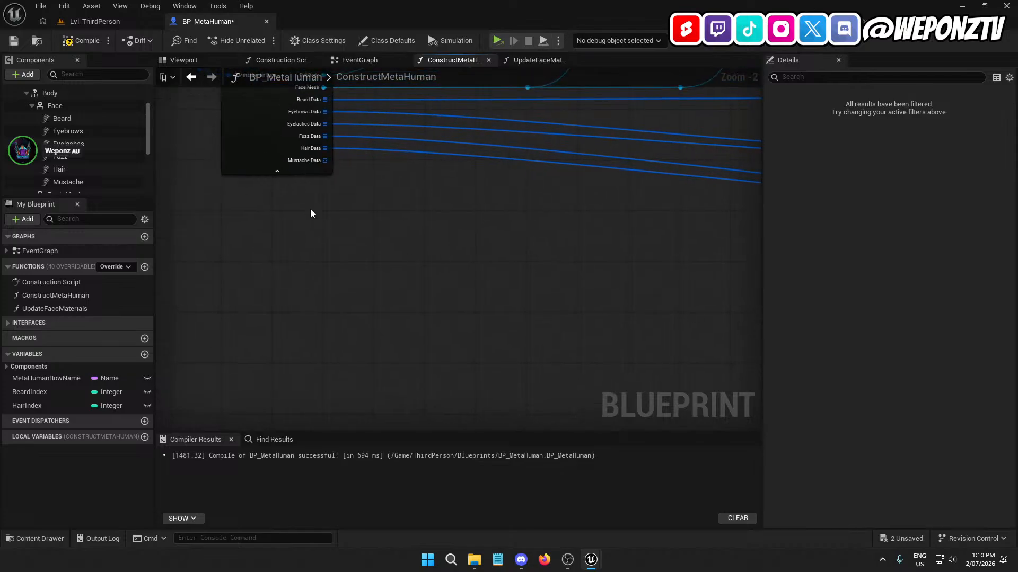
{"action": "left_click_drag", "start_coordinate": [319, 160], "coordinate": [321, 261]}
{"action": "type", "text": "get"}
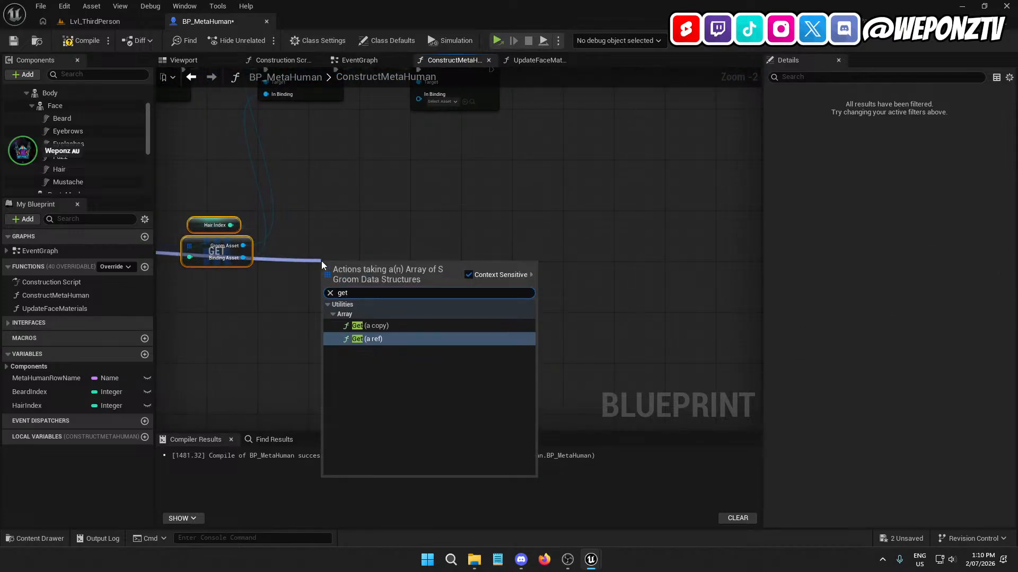
{"action": "left_click", "coordinate": [389, 325]}
{"action": "right_click_drag", "start_coordinate": [389, 326], "coordinate": [547, 310]}
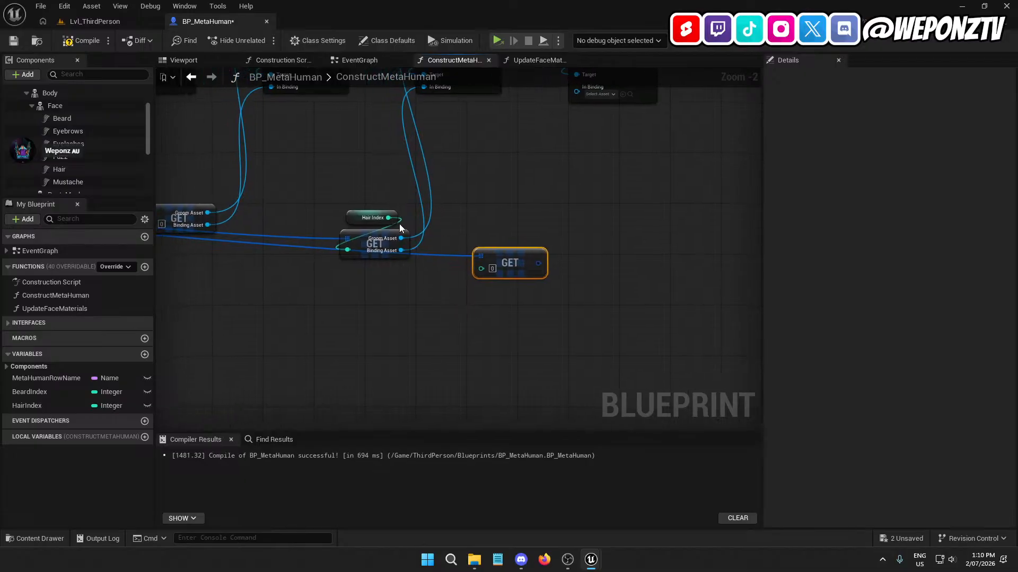
- Duplicate HairIndex as a new integer variable named MustacheIndex and reorder the variables so BeardIndex comes last
{"action": "right_click", "coordinate": [54, 405]}
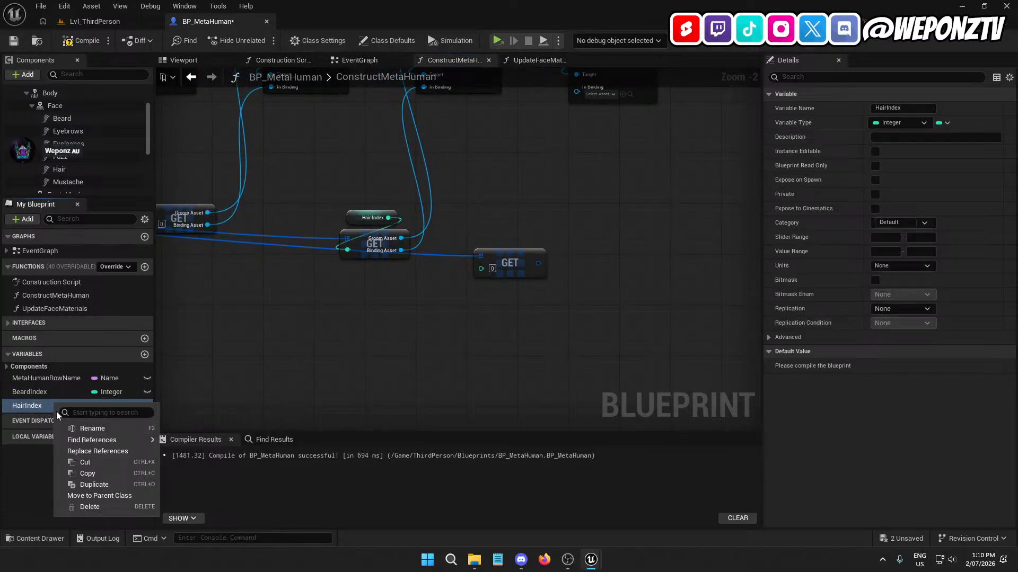
{"action": "left_click", "coordinate": [94, 484]}
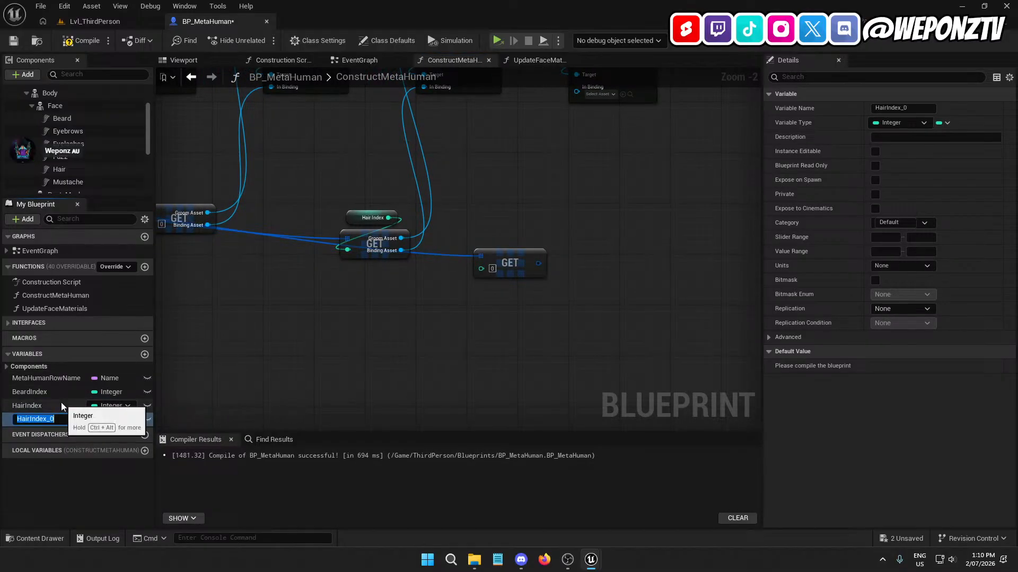
{"action": "type", "text": "MustacheIn"}
{"action": "key", "text": "Return"}
{"action": "mouse_move", "coordinate": [36, 406]}
{"action": "left_mouse_down"}
{"action": "mouse_move", "coordinate": [33, 392]}
{"action": "mouse_move", "coordinate": [37, 417]}
{"action": "mouse_move", "coordinate": [39, 403]}
{"action": "left_mouse_up"}
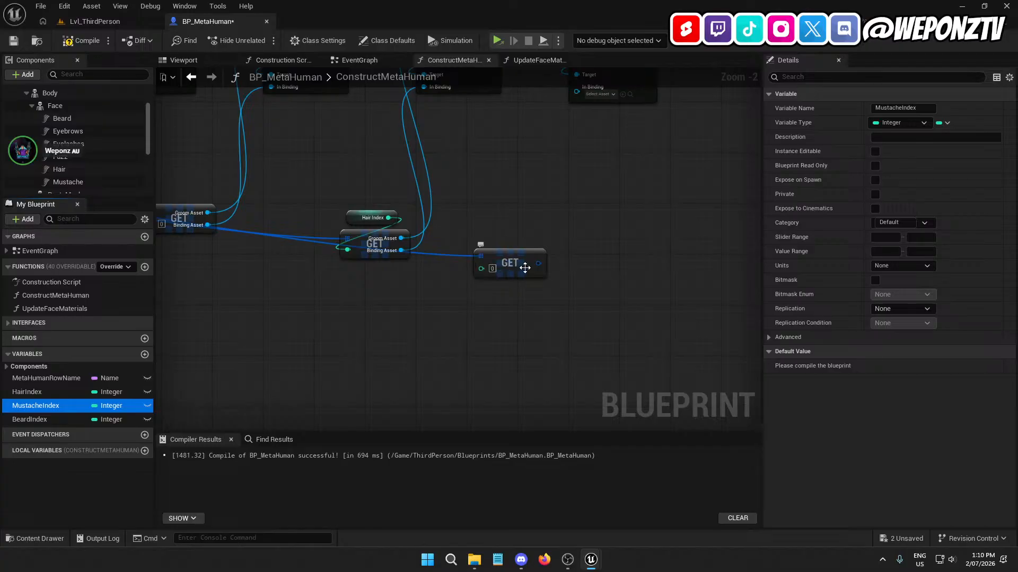
- Feed the mustache Get node's index from a MustacheIndex getter placed just above it and split the node's struct output
{"action": "left_click_drag", "start_coordinate": [77, 402], "coordinate": [482, 278]}
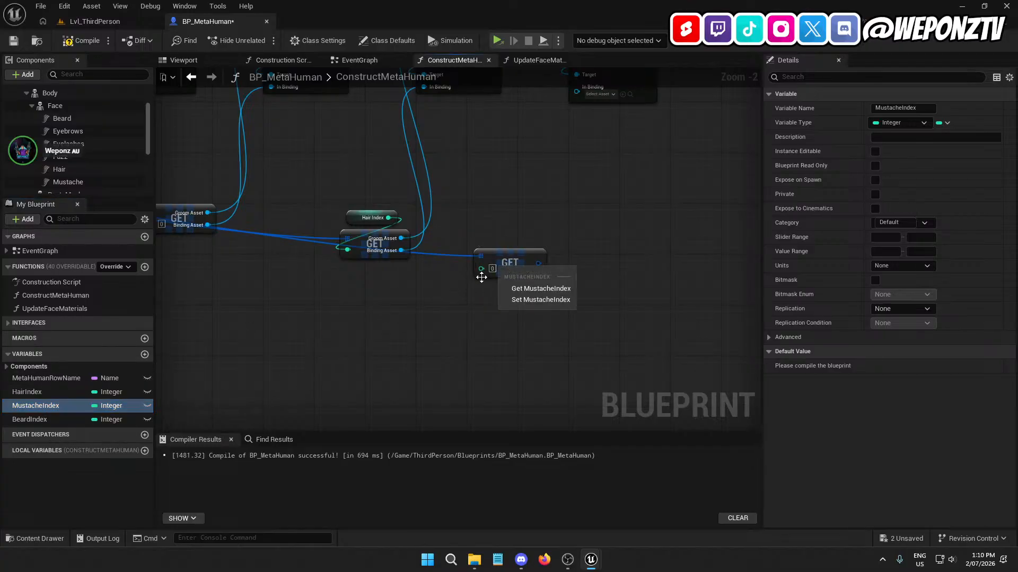
{"action": "left_click_drag", "start_coordinate": [56, 404], "coordinate": [484, 270]}
{"action": "left_click_drag", "start_coordinate": [424, 280], "coordinate": [500, 242]}
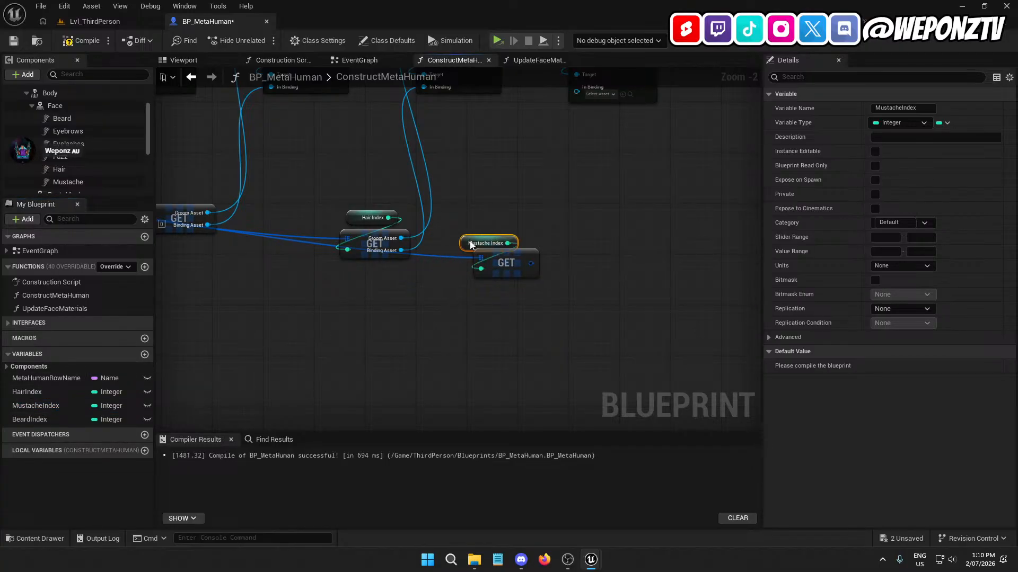
{"action": "right_click", "coordinate": [529, 261]}
{"action": "left_click", "coordinate": [549, 316]}
{"action": "right_click_drag", "start_coordinate": [553, 231], "coordinate": [393, 335]}
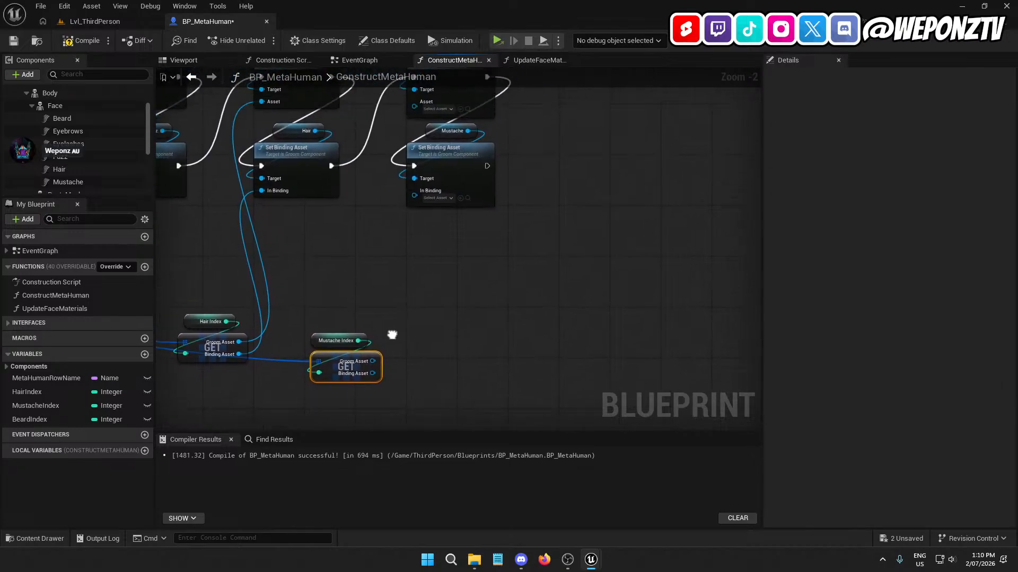
- Wire the mustache Get node's Groom Asset to Asset and Binding Asset to In Binding on the Mustache nodes
{"action": "left_click_drag", "start_coordinate": [372, 361], "coordinate": [422, 214]}
{"action": "left_click_drag", "start_coordinate": [417, 223], "coordinate": [416, 223]}
{"action": "right_click_drag", "start_coordinate": [434, 381], "coordinate": [394, 221]}
{"action": "left_click_drag", "start_coordinate": [333, 328], "coordinate": [378, 150]}
{"action": "scroll", "coordinate": [587, 363], "scroll_direction": "down", "scroll_amount": 4}
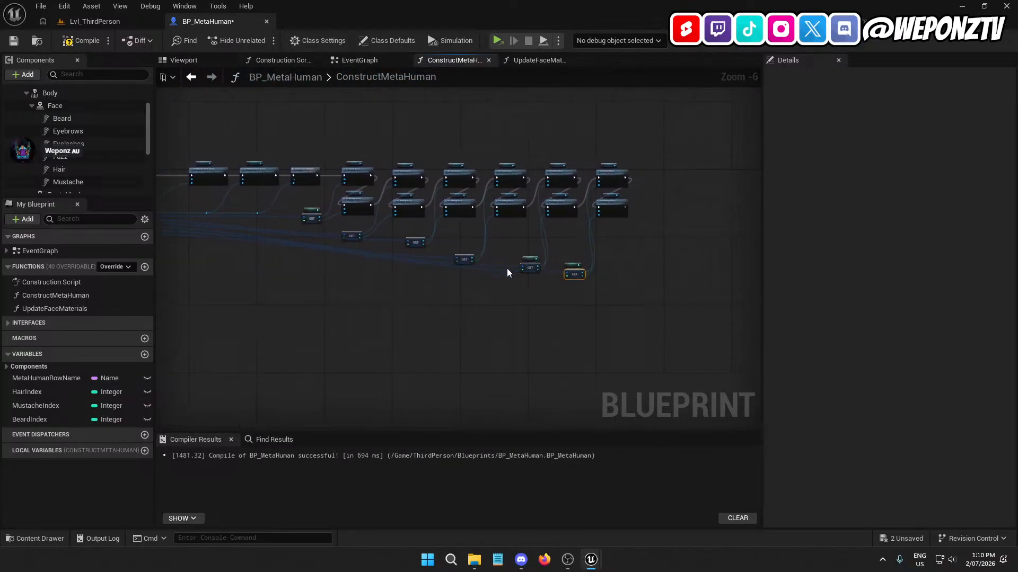
{"action": "scroll", "coordinate": [506, 268], "scroll_direction": "up", "scroll_amount": 1}
{"action": "scroll", "coordinate": [752, 295], "scroll_direction": "up", "scroll_amount": 1}
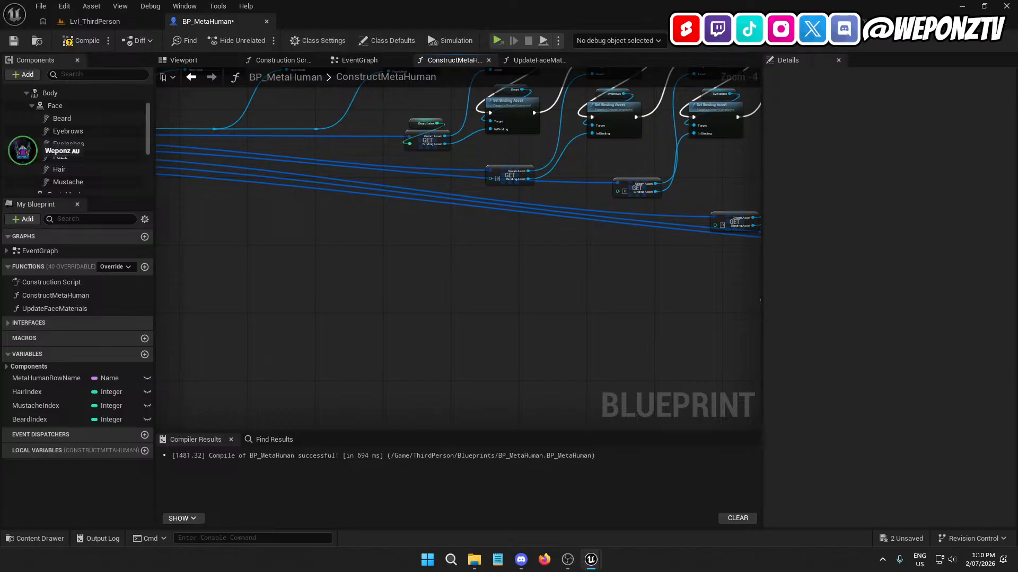
{"action": "right_click_drag", "start_coordinate": [760, 300], "coordinate": [761, 406]}
- Show the character preview, then compile and save BP_MetaHuman
{"action": "left_click", "coordinate": [184, 60]}
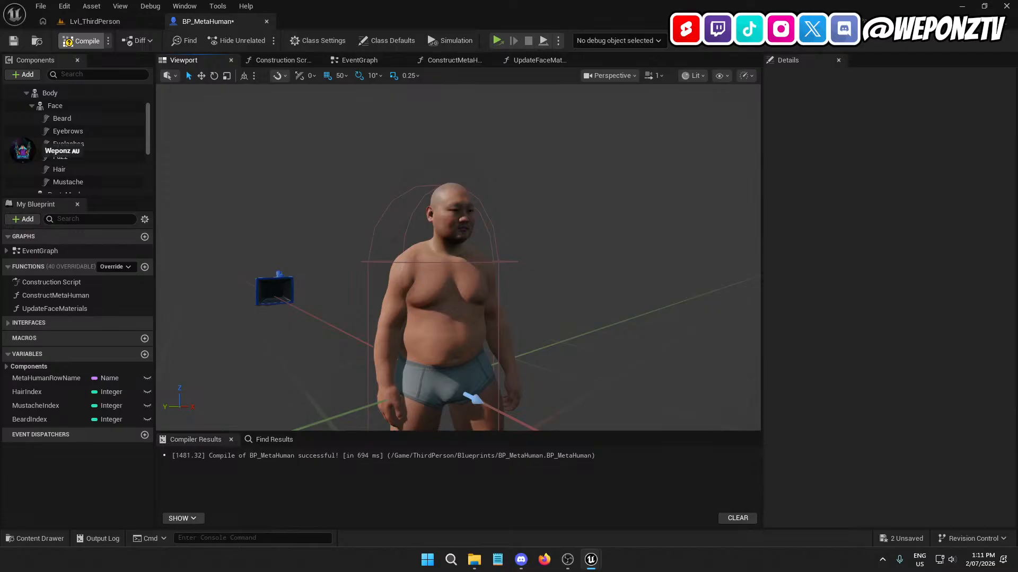
{"action": "left_click", "coordinate": [75, 41]}
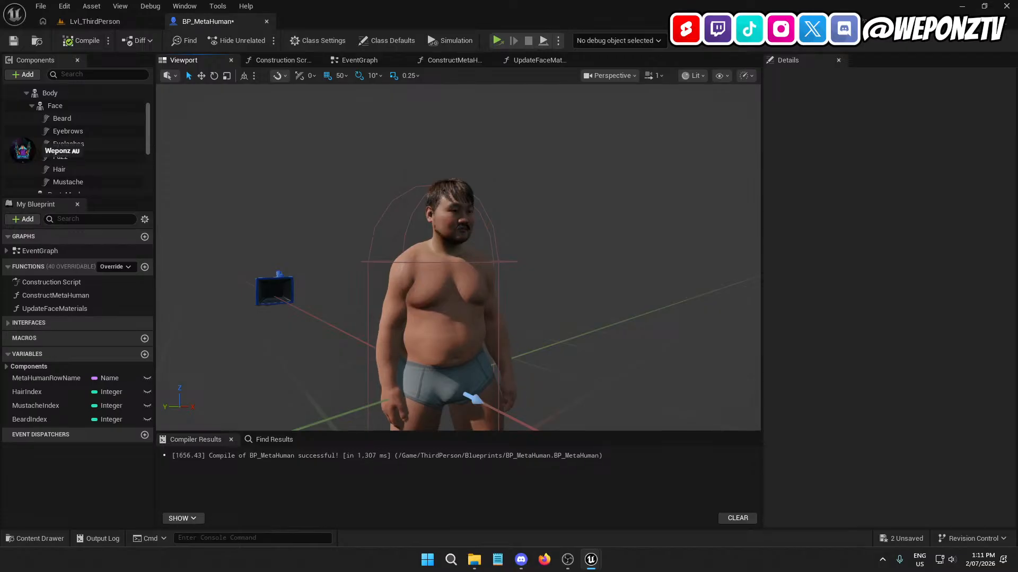
{"action": "left_click", "coordinate": [9, 44]}
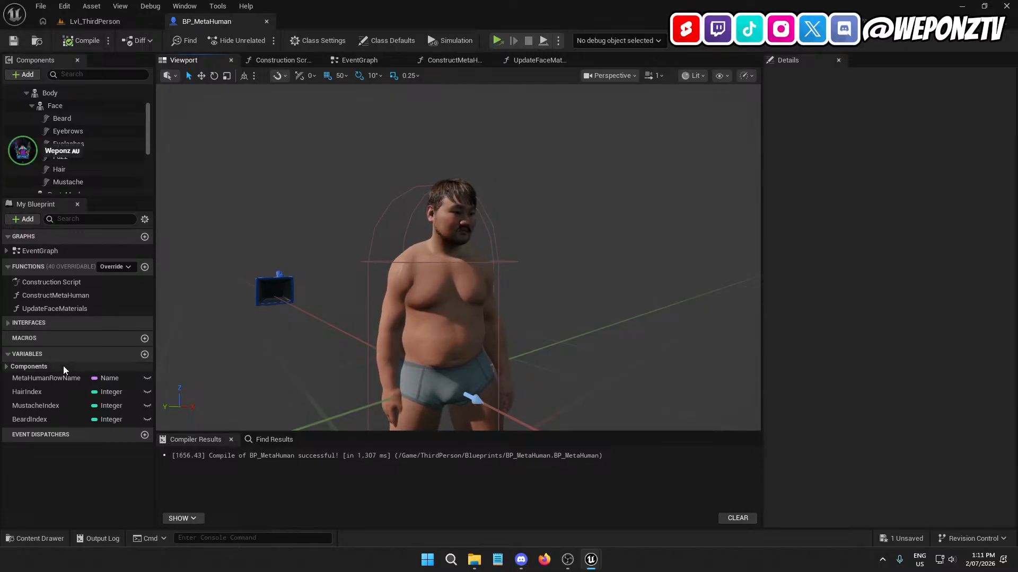
- Set MetaHumanRowName's default value to Cameron, then compile and save the blueprint
{"action": "left_click", "coordinate": [39, 378]}
{"action": "left_click_drag", "start_coordinate": [885, 280], "coordinate": [827, 279]}
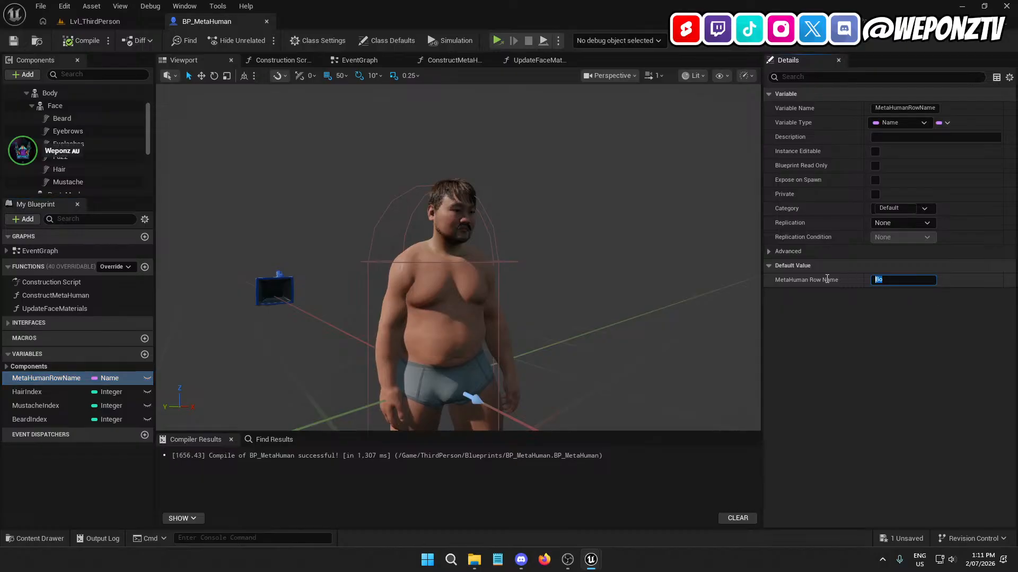
{"action": "type", "text": "Cameron"}
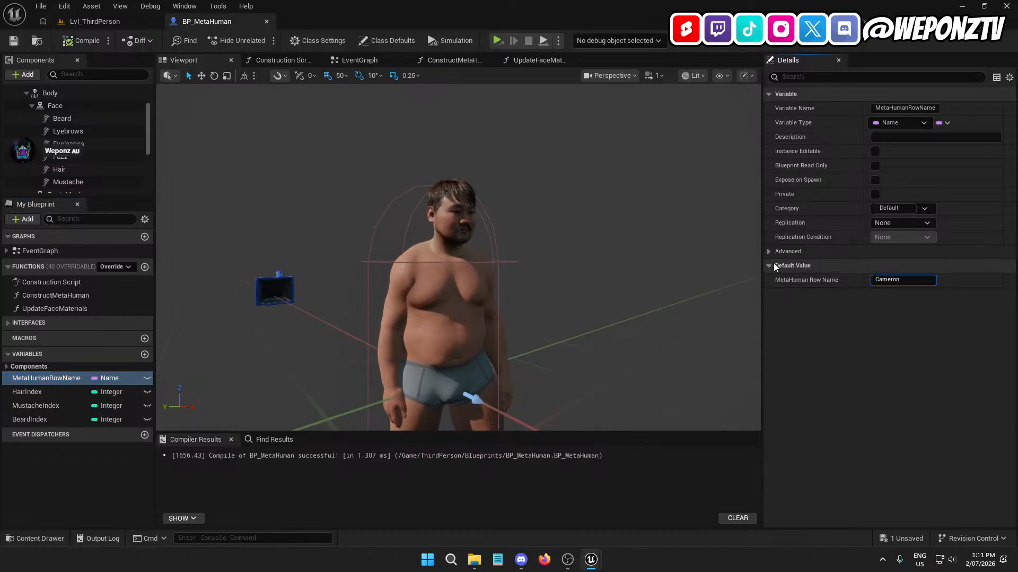
{"action": "key", "text": "Return"}
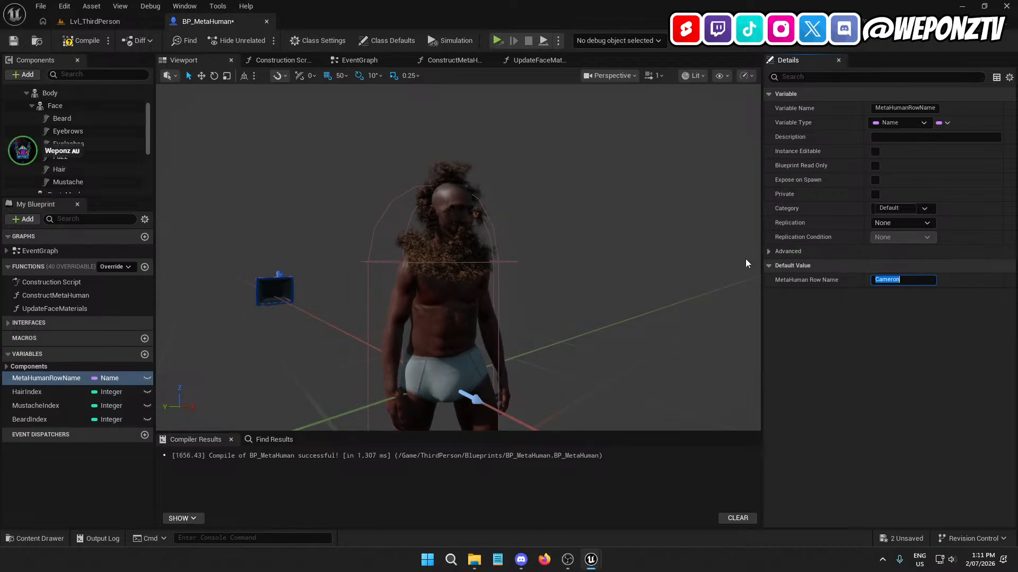
{"action": "left_click", "coordinate": [65, 46]}
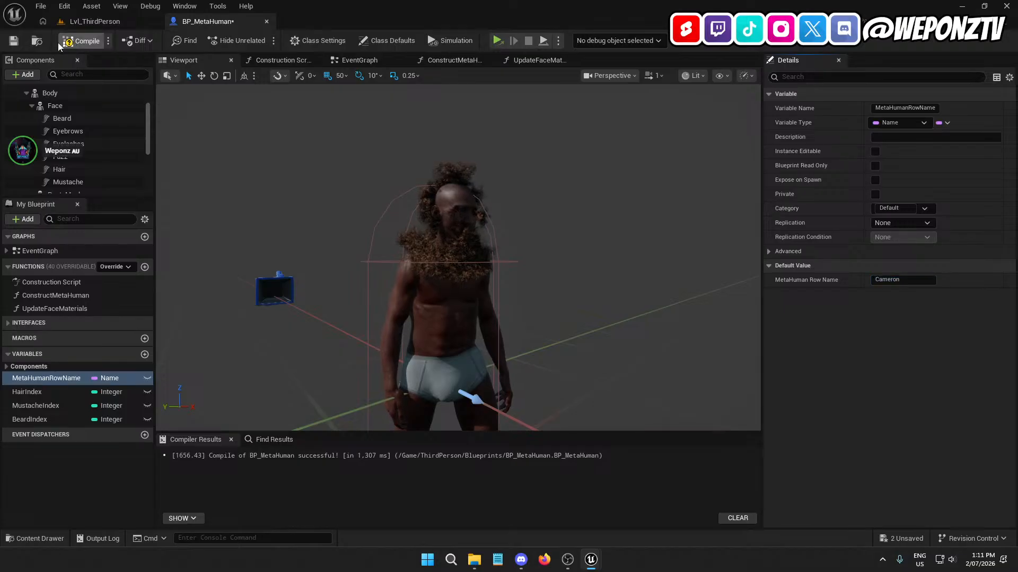
{"action": "left_click", "coordinate": [14, 41]}
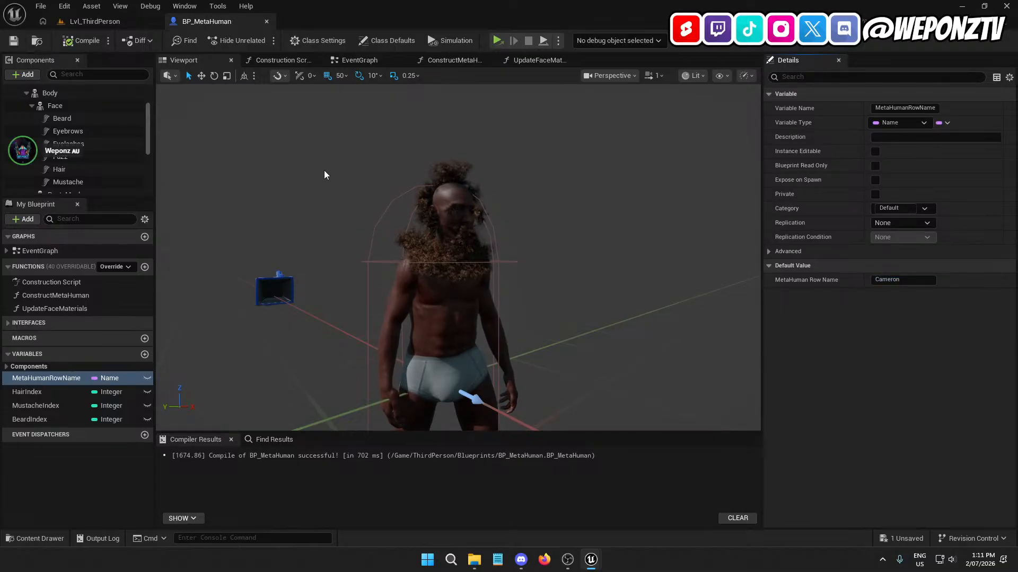
- Examine the character's hair and beard up close in the blueprint preview and in the Lvl_ThirdPerson level
{"action": "right_click_drag", "start_coordinate": [325, 175], "coordinate": [318, 132]}
{"action": "key", "text": "w"}
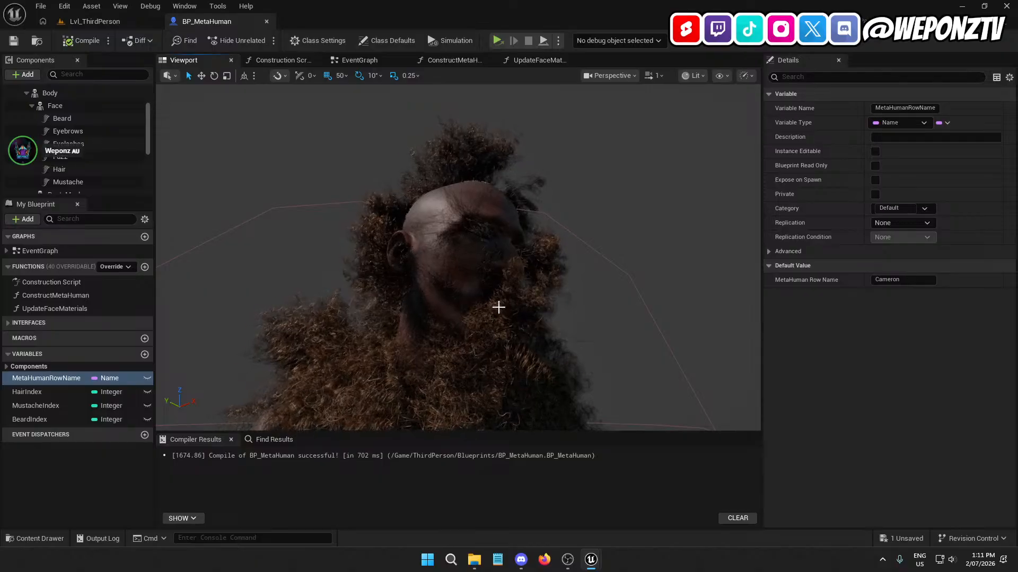
{"action": "left_click", "coordinate": [498, 307]}
{"action": "scroll", "coordinate": [497, 307], "scroll_direction": "down", "scroll_amount": 8}
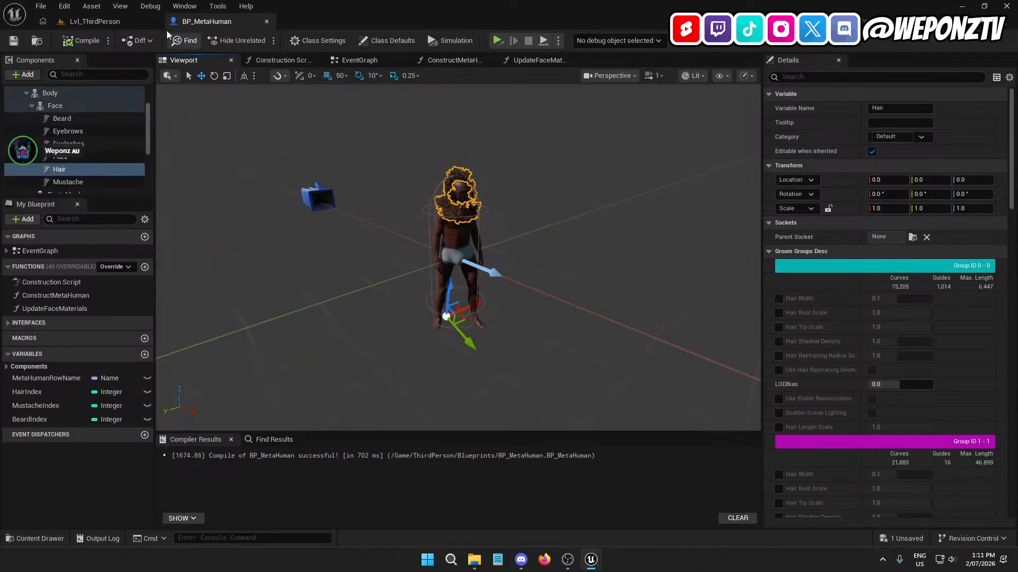
{"action": "left_click", "coordinate": [127, 24]}
{"action": "left_click", "coordinate": [405, 307]}
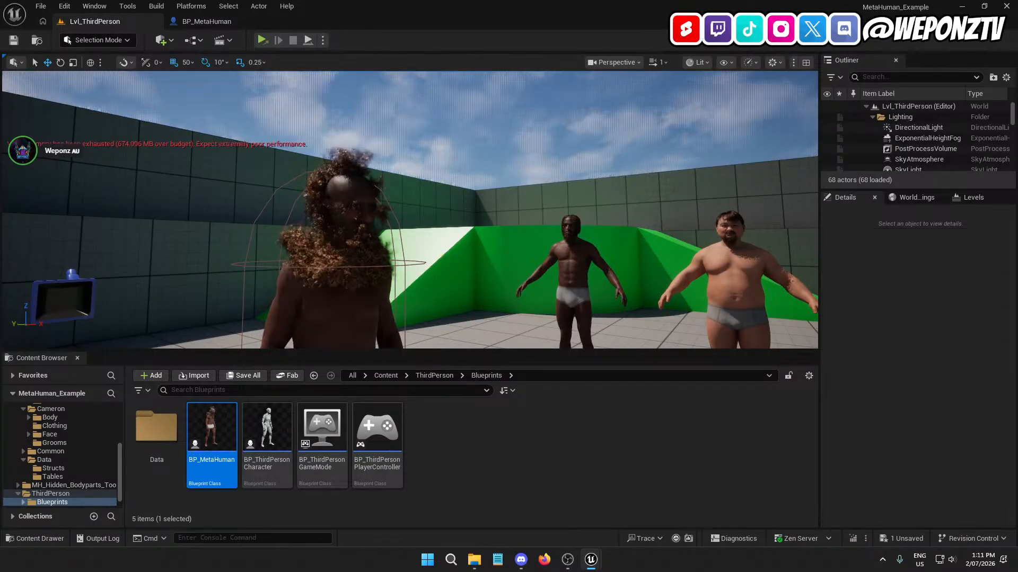
{"action": "left_click", "coordinate": [406, 152]}
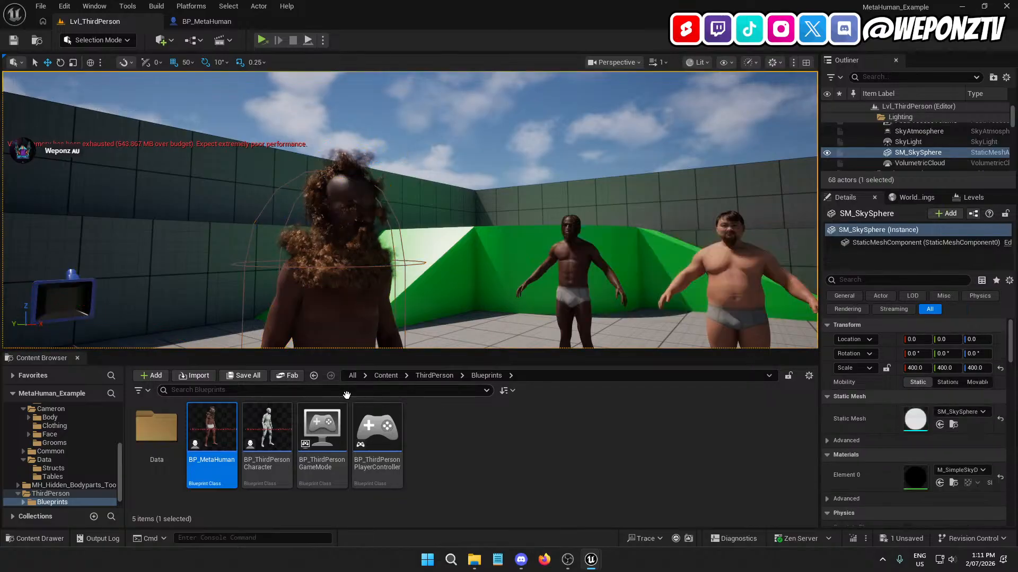
- Look over the Content folder and bring up the reference project's MetaHuman character blueprint for comparison
{"action": "left_click", "coordinate": [385, 375]}
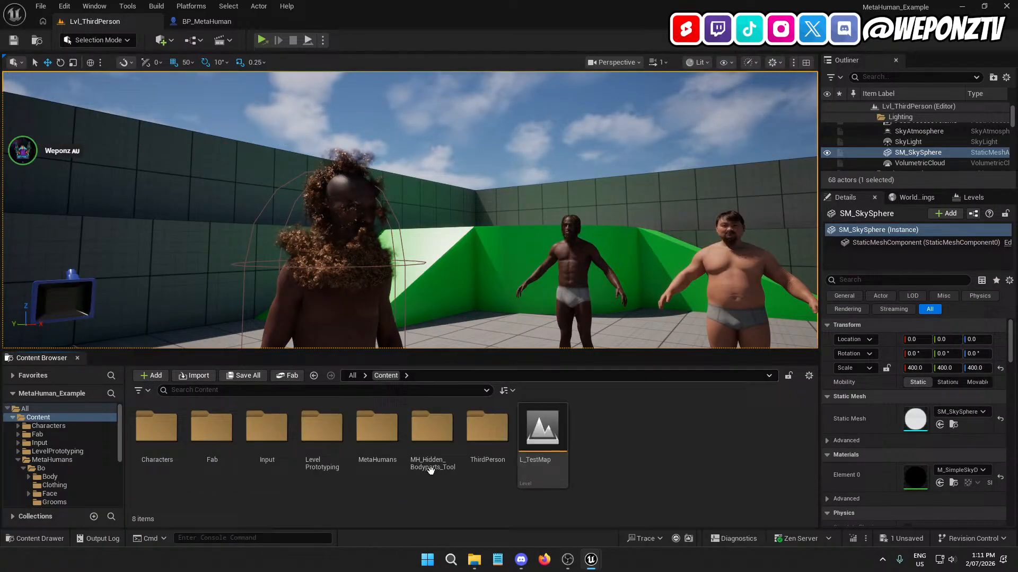
{"action": "left_click", "coordinate": [377, 430]}
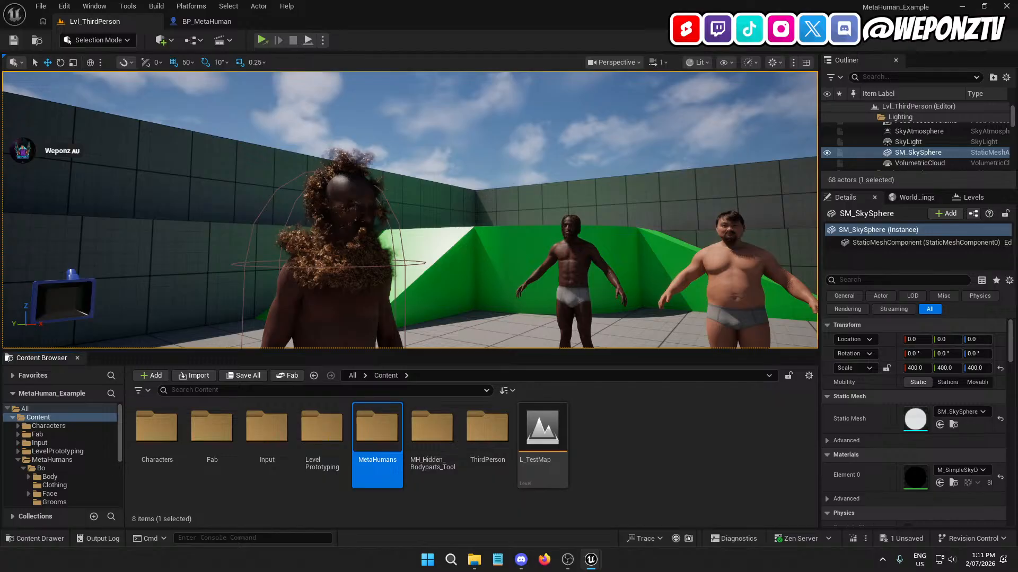
{"action": "left_click_drag", "start_coordinate": [0, 21], "coordinate": [557, 71]}
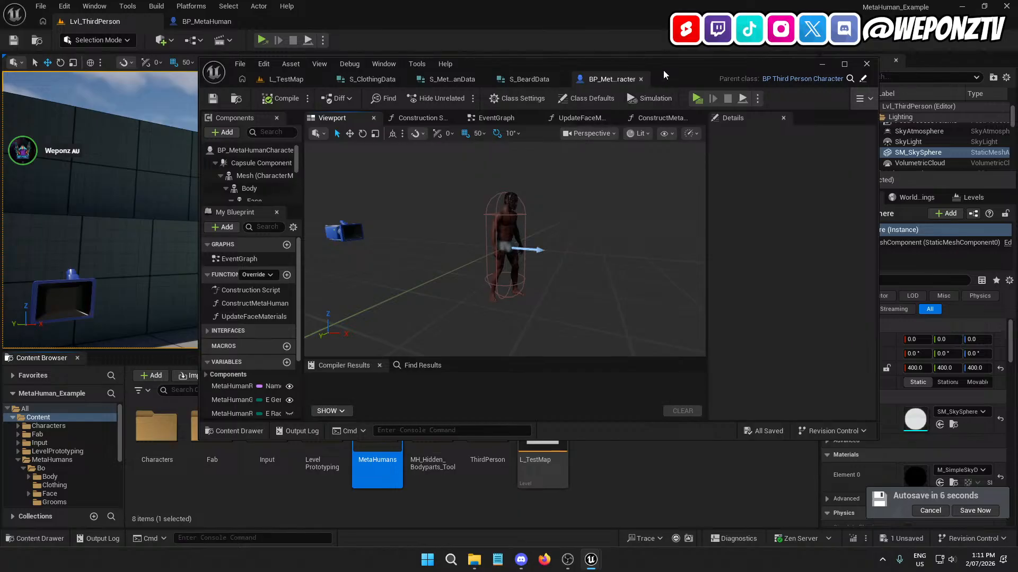
{"action": "left_click_drag", "start_coordinate": [665, 74], "coordinate": [0, 69]}
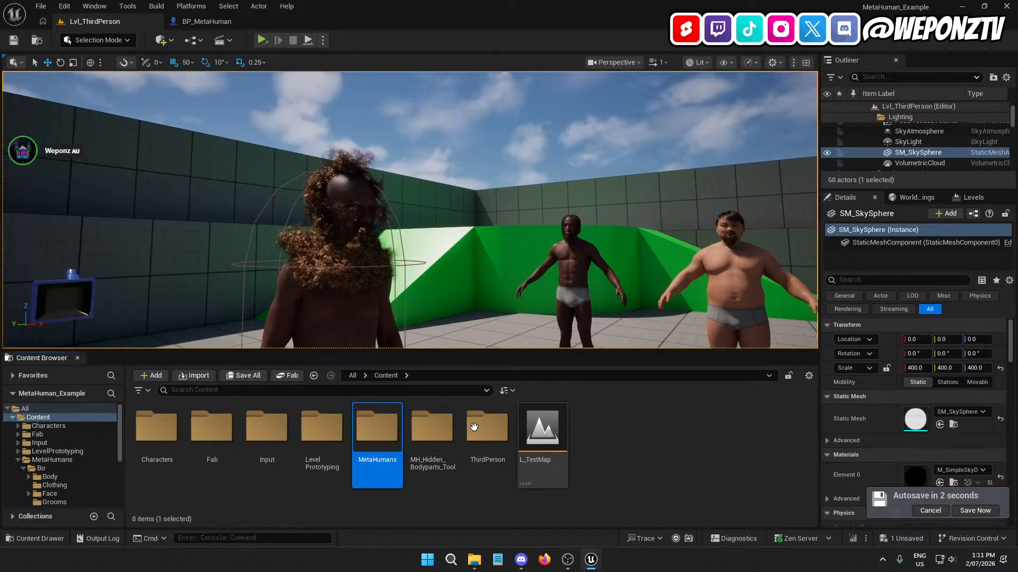
- Return to BP_MetaHuman and set HairIndex's default value to 1
{"action": "left_click", "coordinate": [215, 25]}
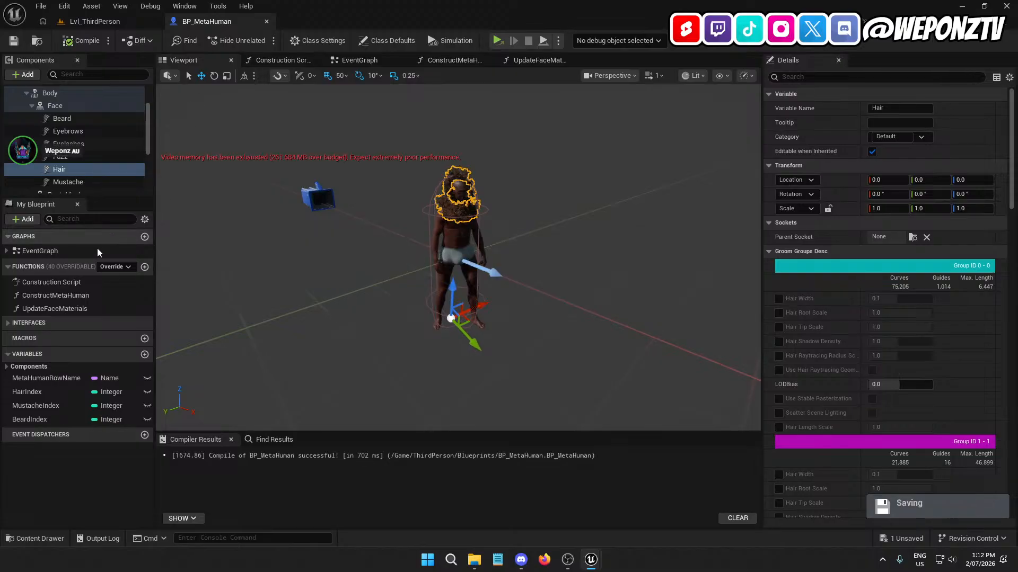
{"action": "left_click", "coordinate": [71, 391]}
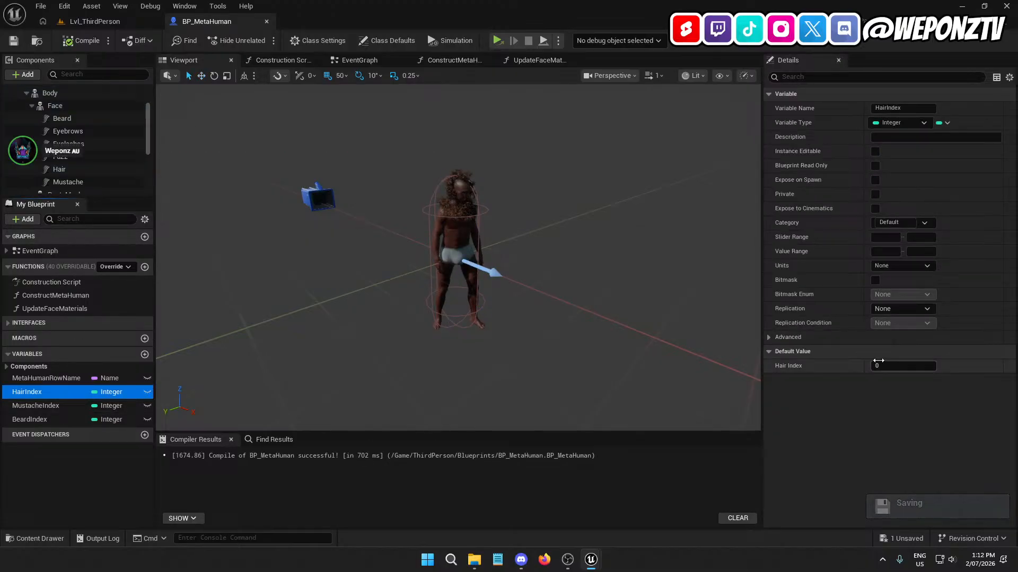
{"action": "left_click", "coordinate": [878, 366]}
{"action": "left_click", "coordinate": [883, 366]}
{"action": "type", "text": "1"}
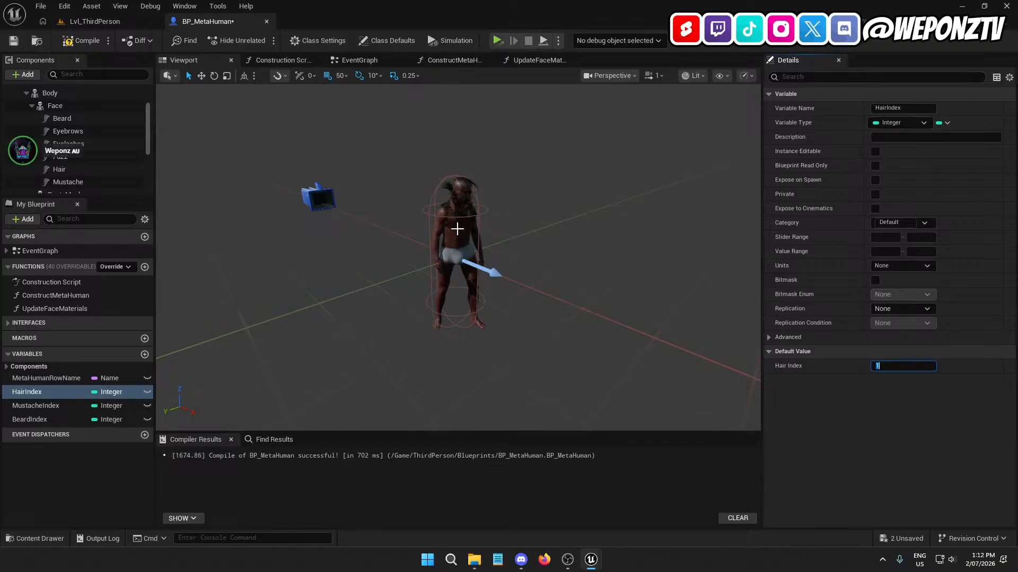
- Set MetaHumanRowName's default value to Bo, then compile and save the blueprint
{"action": "left_click", "coordinate": [46, 378]}
{"action": "left_click", "coordinate": [896, 280]}
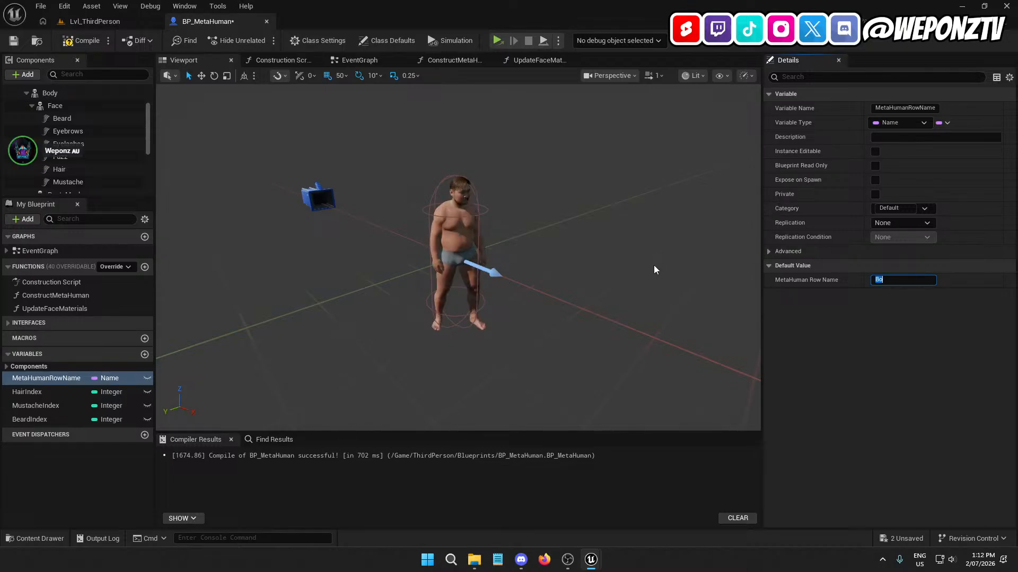
{"action": "left_click", "coordinate": [81, 40]}
{"action": "left_click", "coordinate": [15, 41]}
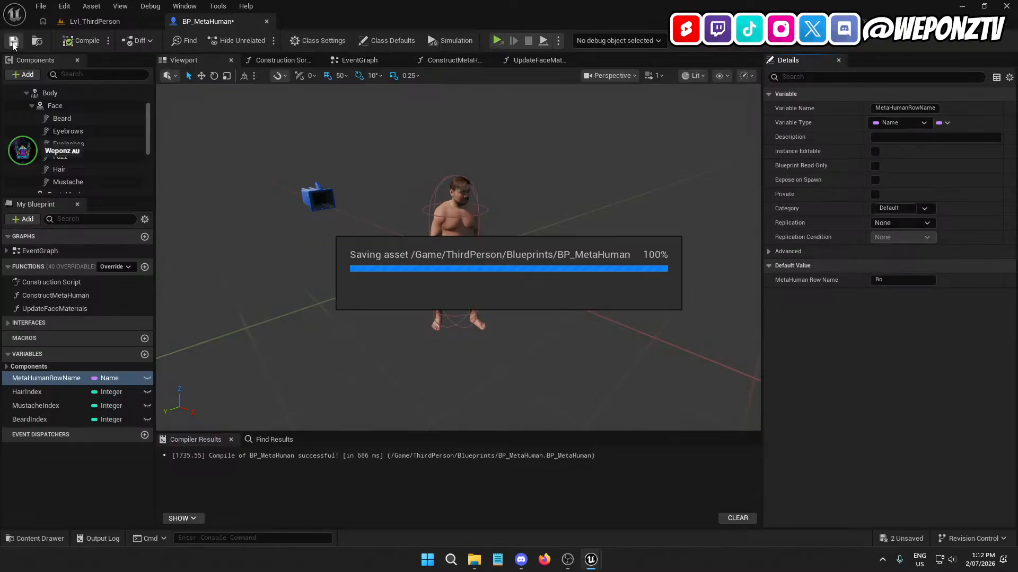
- Switch HairIndex's default to 0 and back to 1 to compare Bo's hairstyles, and examine the head up close
{"action": "left_click", "coordinate": [26, 391]}
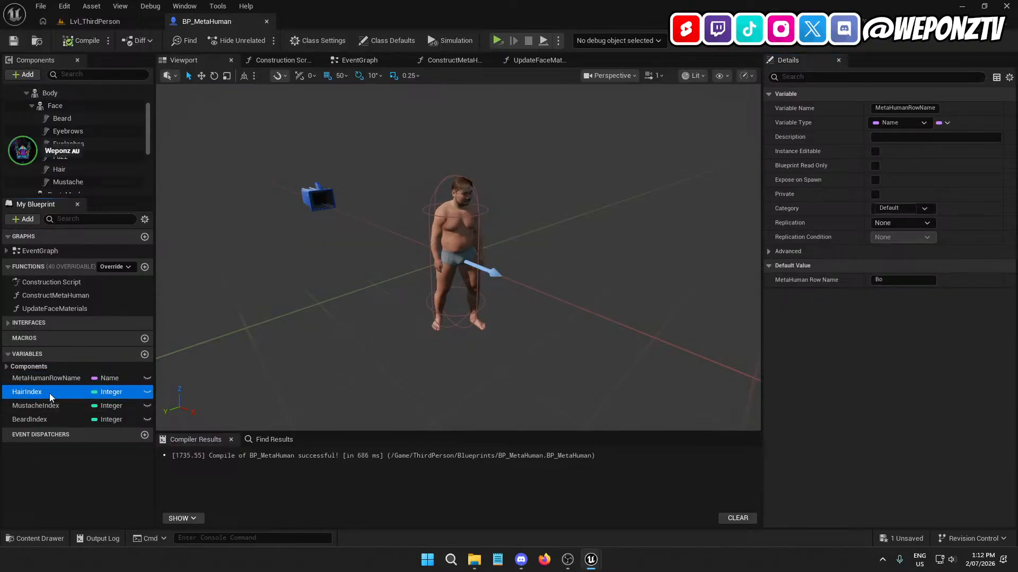
{"action": "left_click", "coordinate": [884, 367]}
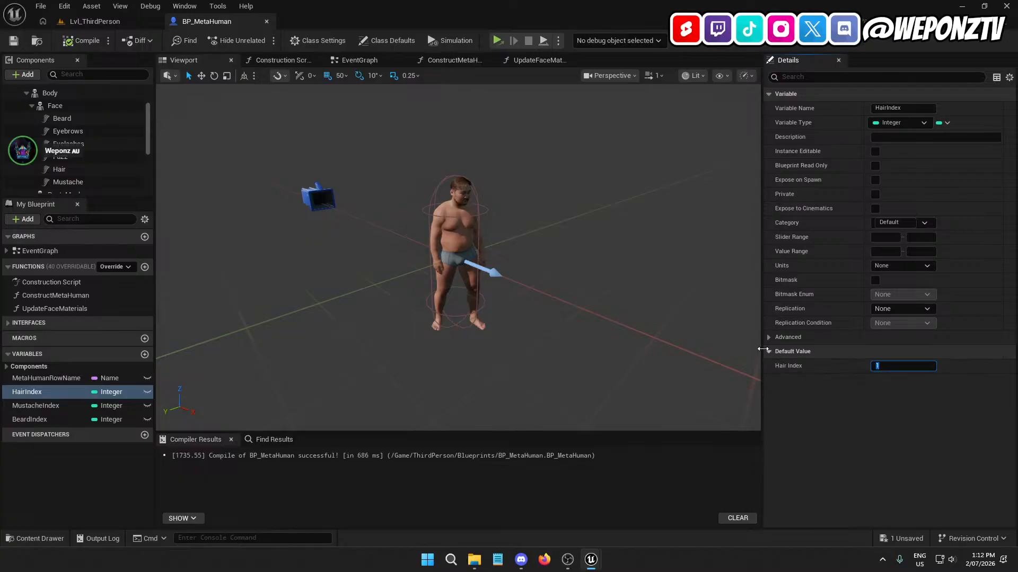
{"action": "type", "text": "0"}
{"action": "key", "text": "BackSpace"}
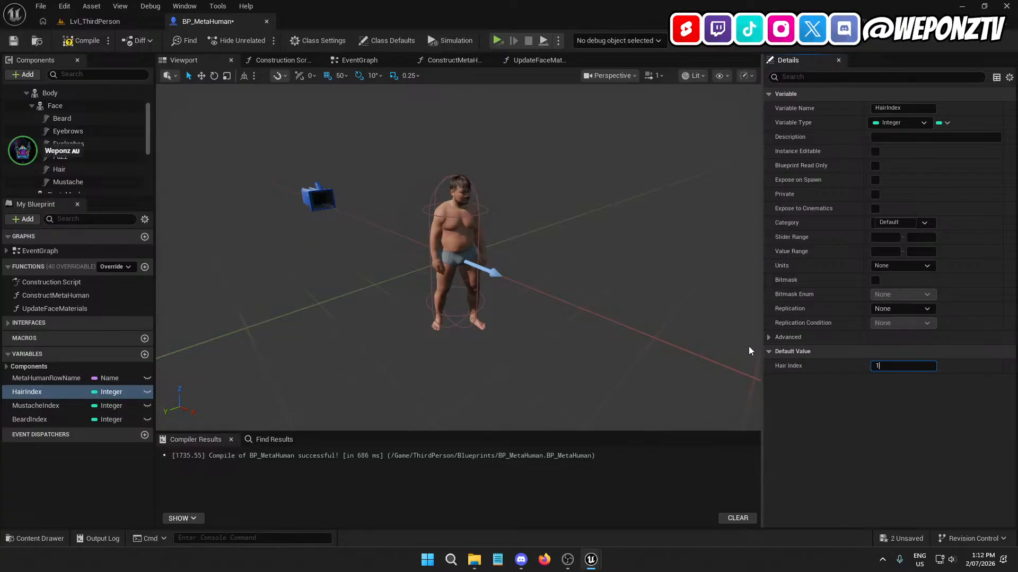
{"action": "type", "text": "1"}
{"action": "scroll", "coordinate": [587, 187], "scroll_direction": "up", "scroll_amount": 8}
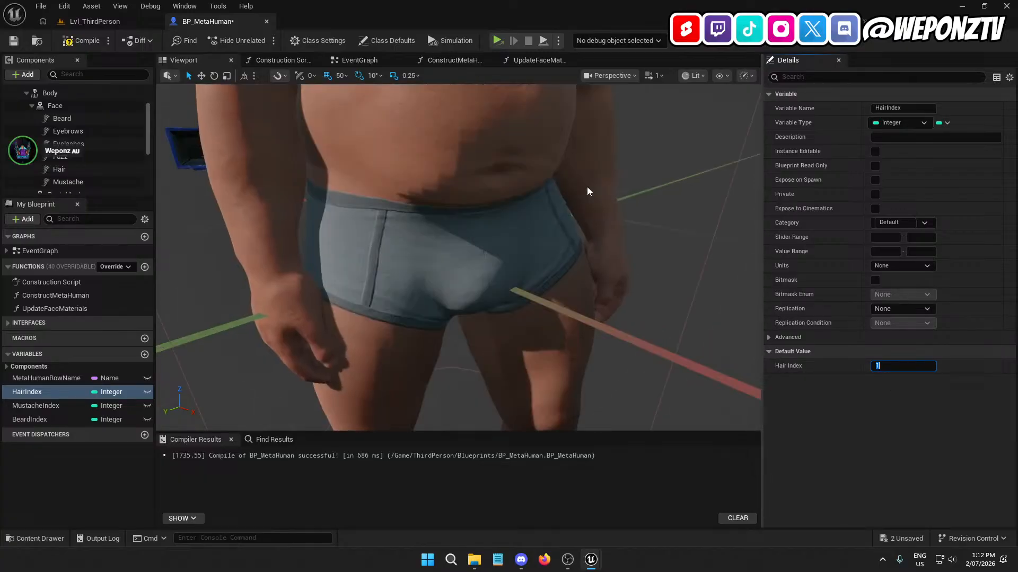
{"action": "scroll", "coordinate": [586, 186], "scroll_direction": "down", "scroll_amount": 4}
{"action": "right_click_drag", "start_coordinate": [587, 187], "coordinate": [586, 126]}
{"action": "scroll", "coordinate": [587, 186], "scroll_direction": "up", "scroll_amount": 3}
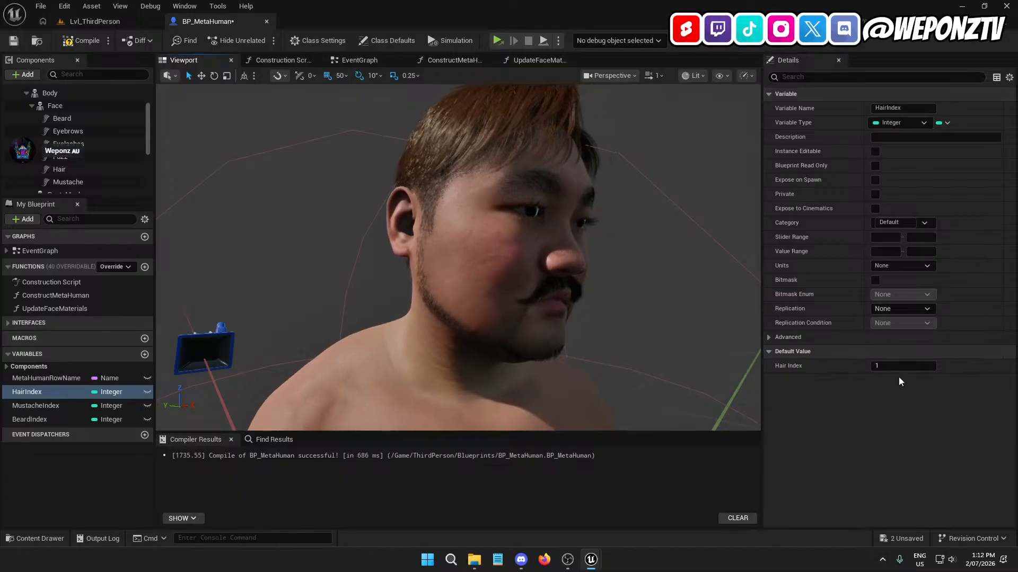
- Set MustacheIndex's default value to 1
{"action": "left_click", "coordinate": [83, 405]}
{"action": "left_click", "coordinate": [901, 366]}
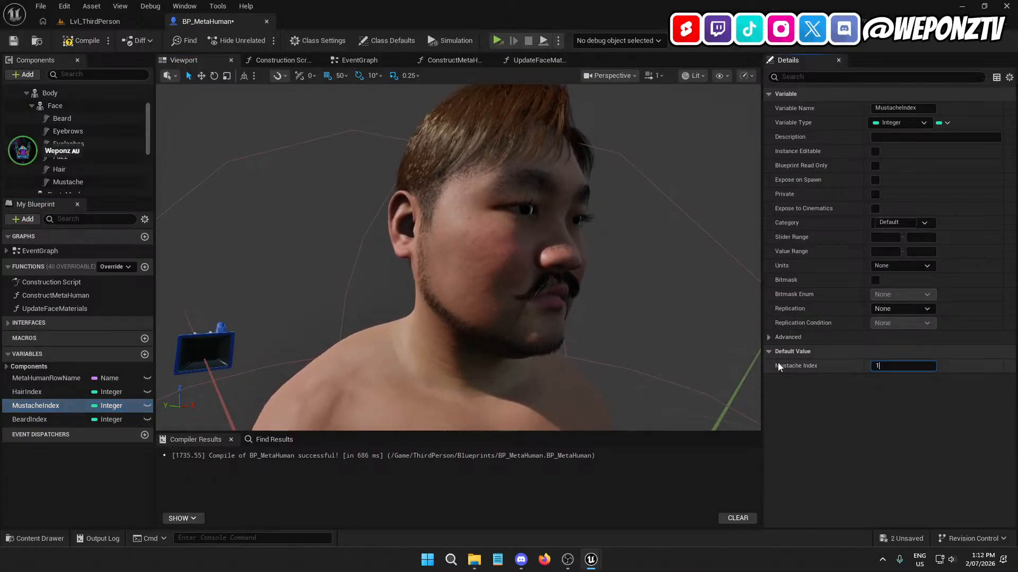
{"action": "type", "text": "1"}
{"action": "key", "text": "Return"}
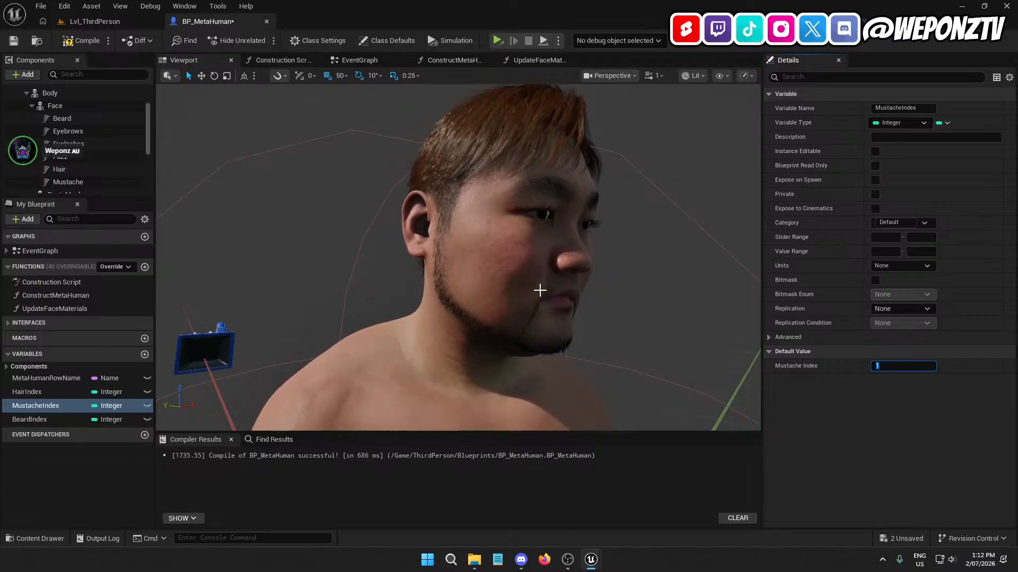
- Set BeardIndex's default value to 1
{"action": "left_click", "coordinate": [59, 418]}
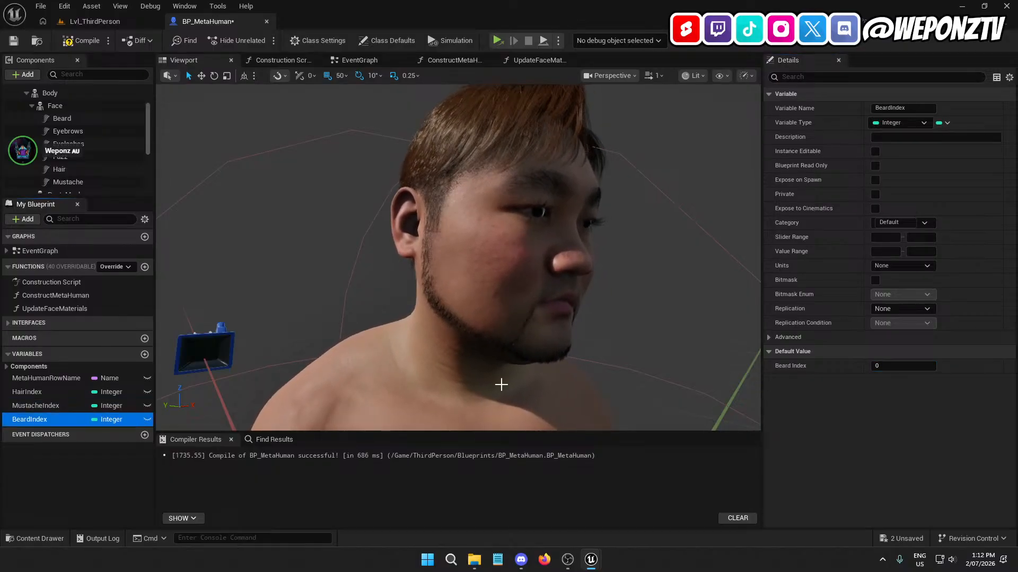
{"action": "left_click", "coordinate": [880, 366]}
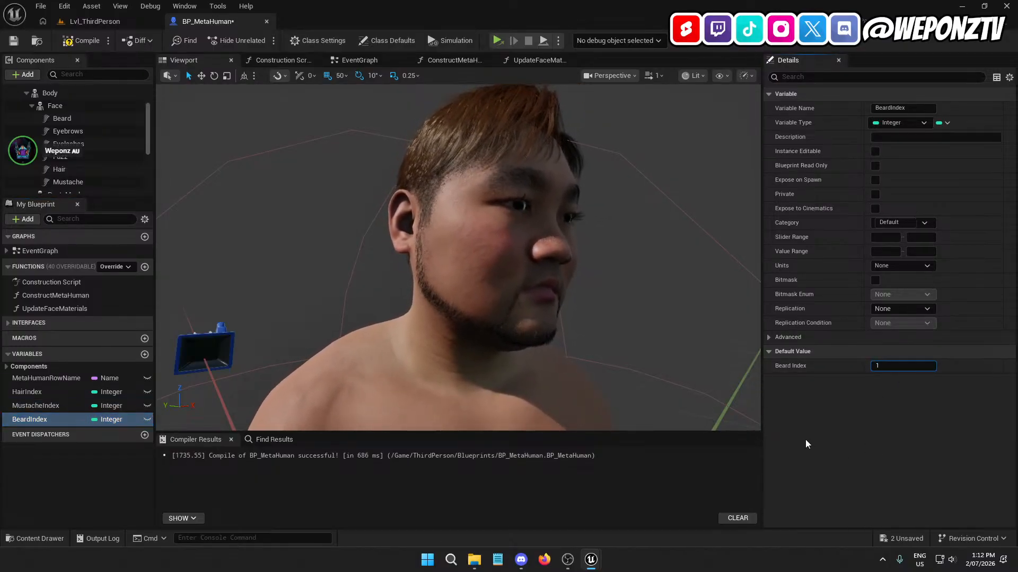
{"action": "type", "text": "1"}
{"action": "key", "text": "Return"}
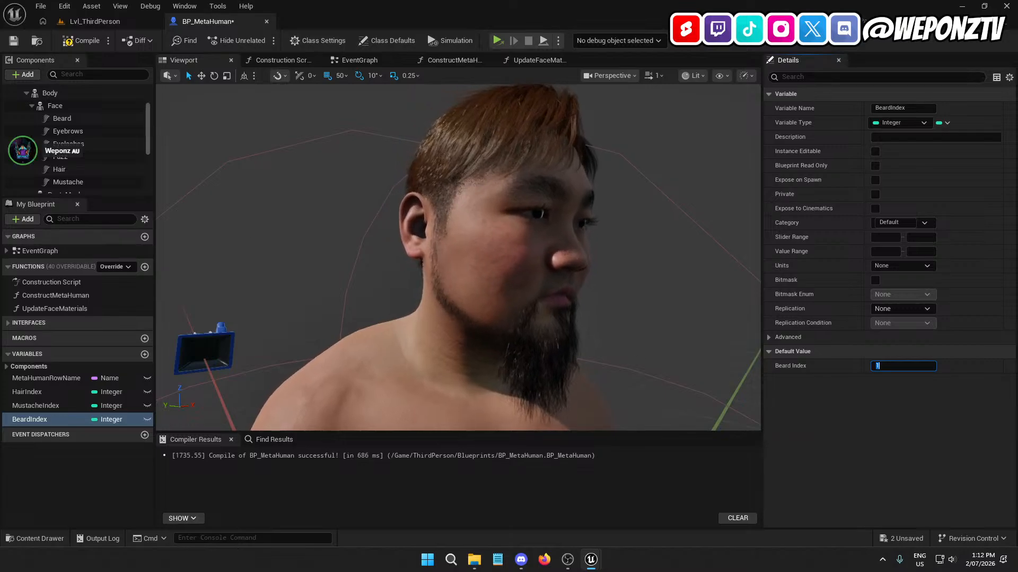
- Bring the whole character into view and compile and save BP_MetaHuman with the changed index defaults
{"action": "left_click", "coordinate": [46, 380]}
{"action": "scroll", "coordinate": [326, 240], "scroll_direction": "down", "scroll_amount": 5}
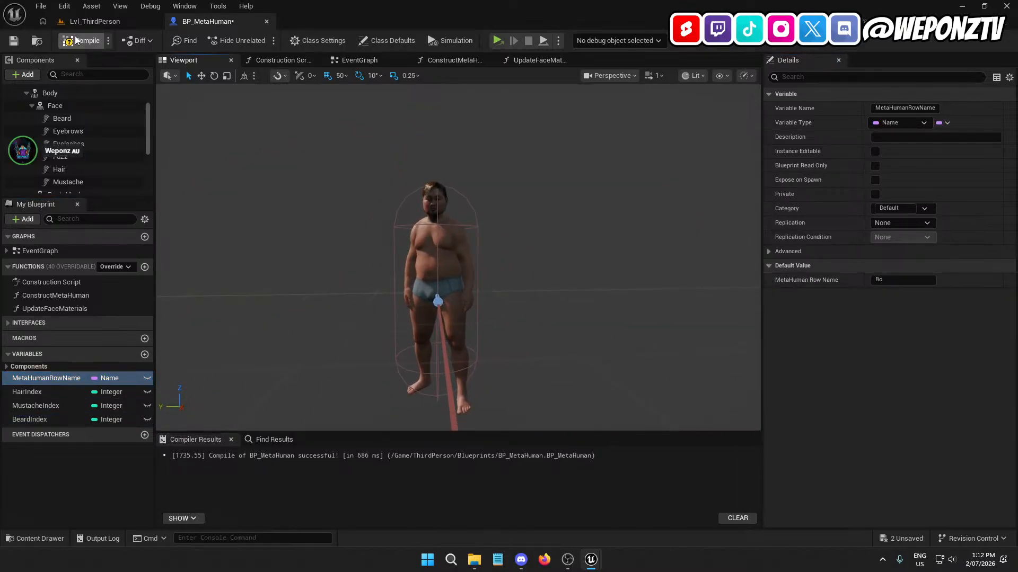
{"action": "left_click", "coordinate": [14, 41]}
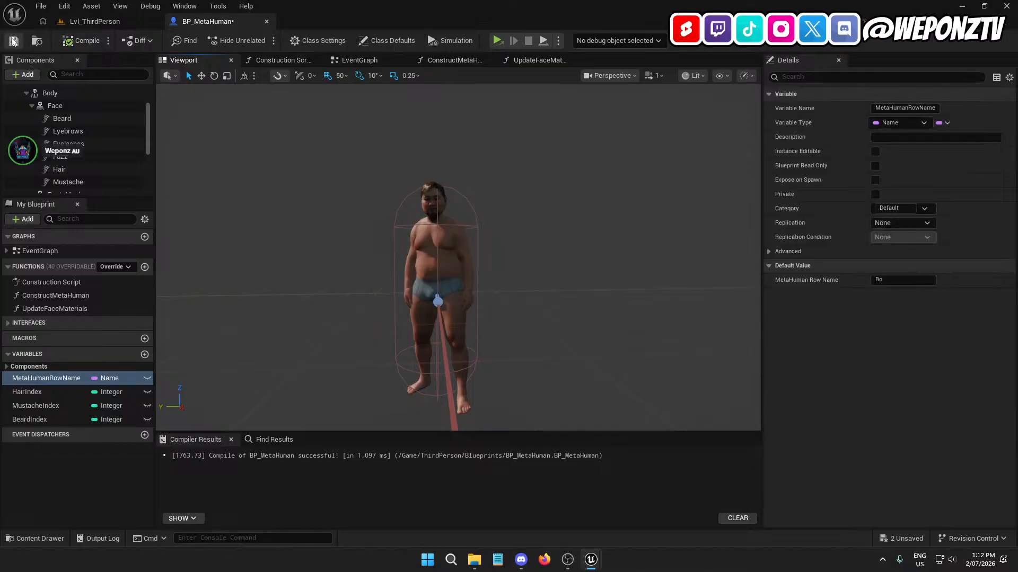
- Make the MetaHumanRowName variable Instance Editable and enable Expose on Spawn for it
{"action": "left_click", "coordinate": [41, 379]}
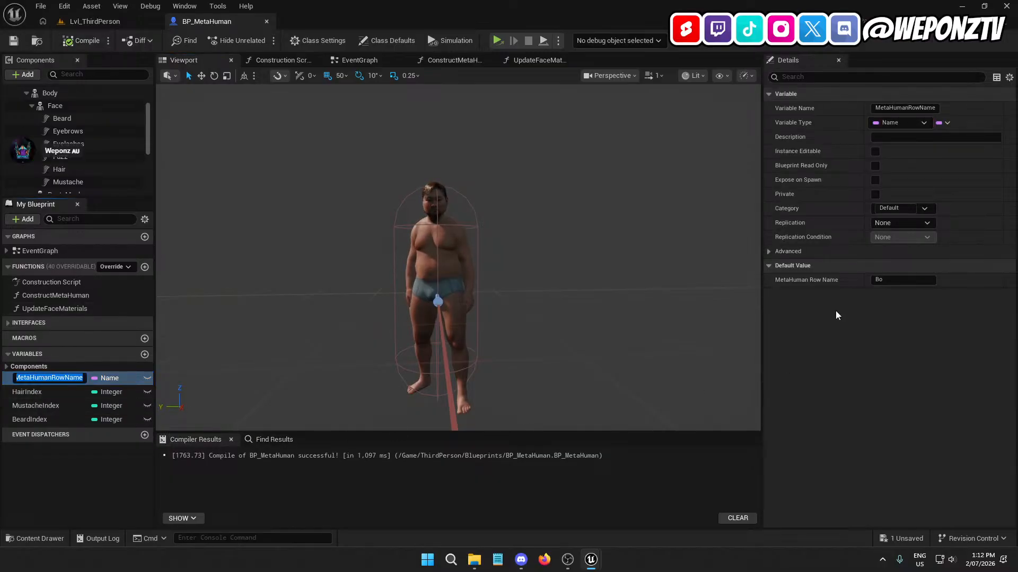
{"action": "left_click", "coordinate": [114, 380]}
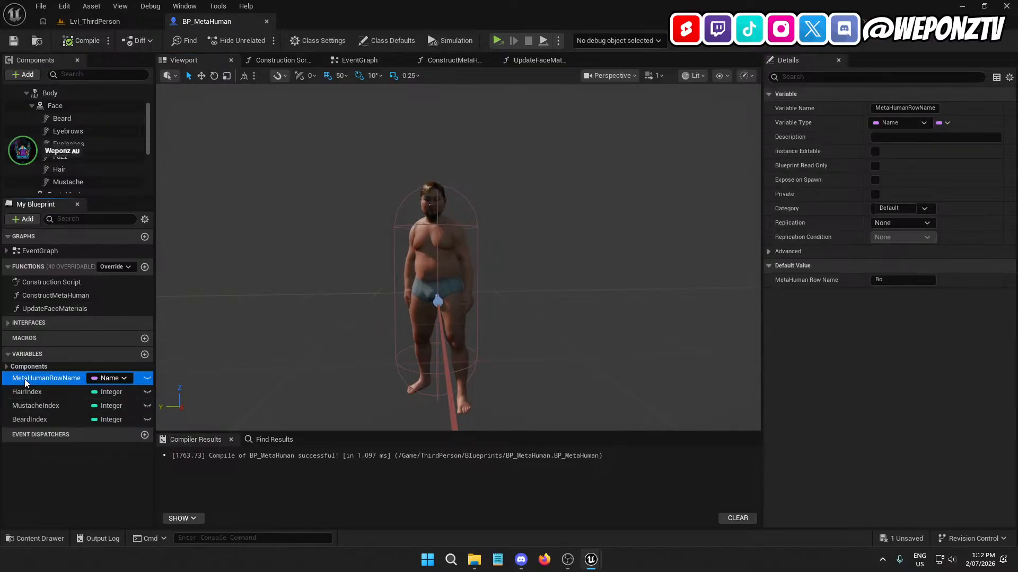
{"action": "left_click", "coordinate": [875, 151]}
{"action": "left_click", "coordinate": [874, 180]}
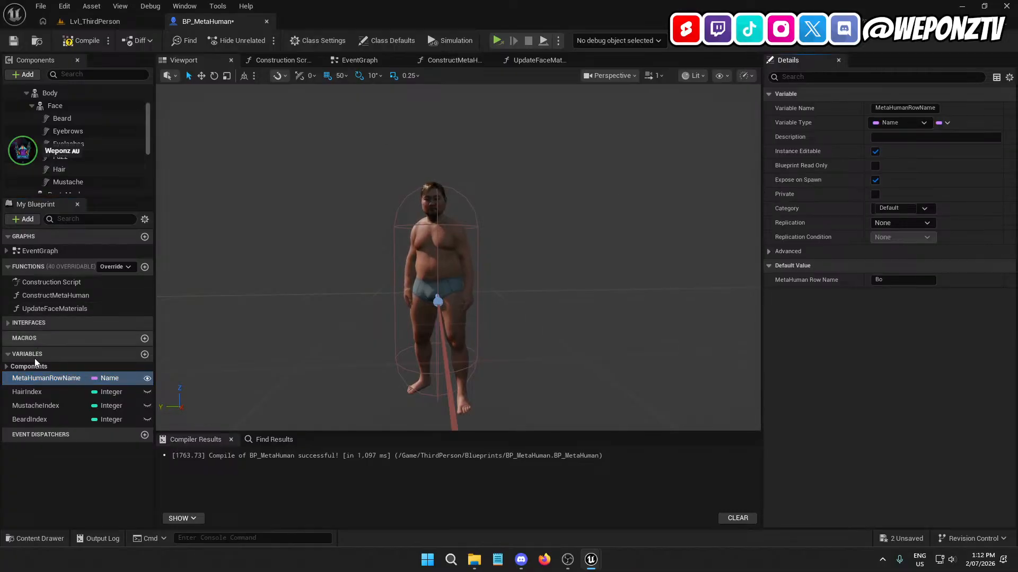
- Select the HairIndex variable to show its settings
{"action": "left_click", "coordinate": [27, 392]}
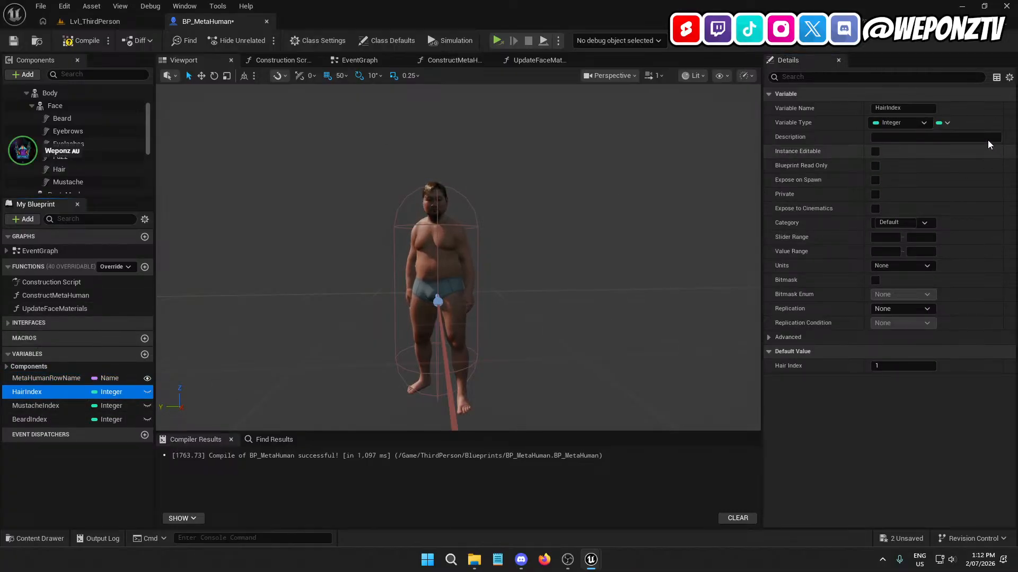
- Make the HairIndex, MustacheIndex and BeardIndex variables instance editable and exposed on spawn
{"action": "left_click", "coordinate": [875, 152]}
{"action": "left_click", "coordinate": [875, 181]}
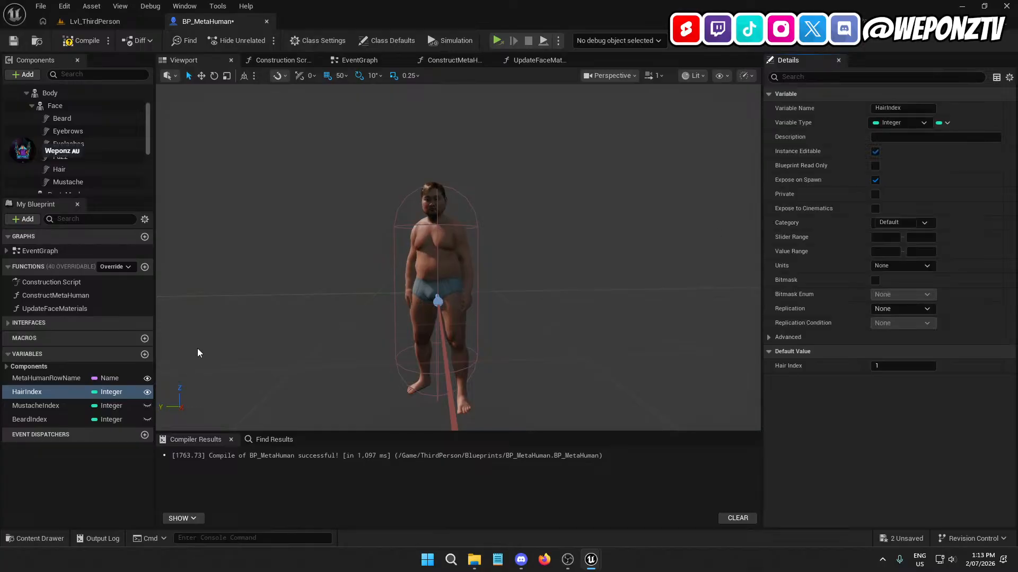
{"action": "left_click", "coordinate": [42, 406]}
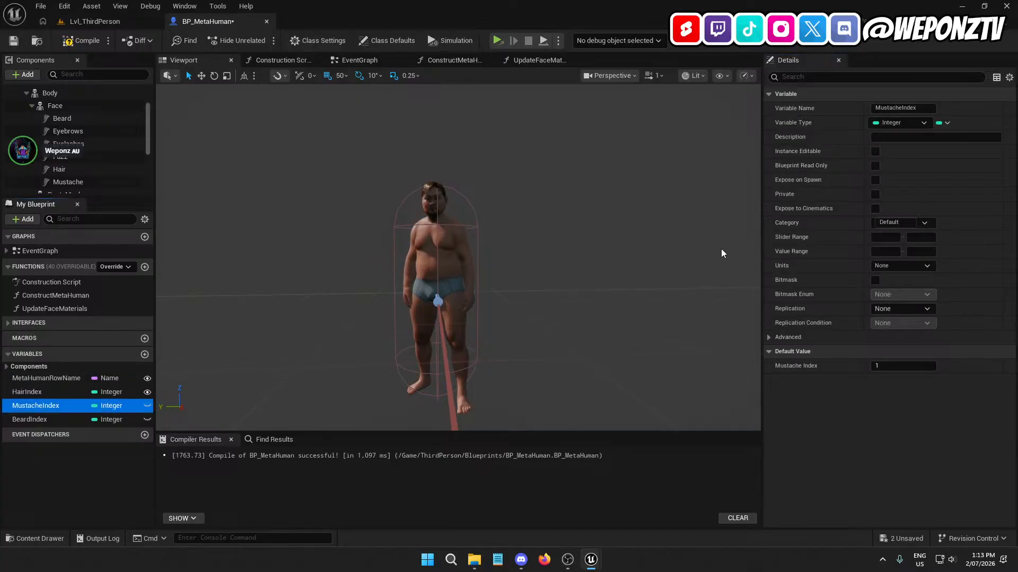
{"action": "left_click", "coordinate": [875, 152]}
{"action": "left_click", "coordinate": [875, 181]}
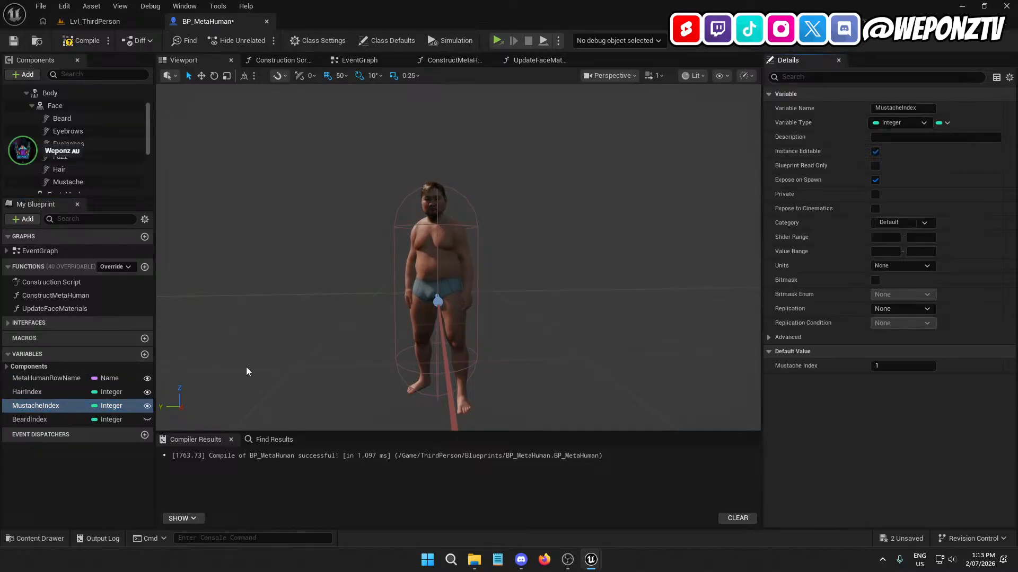
{"action": "left_click", "coordinate": [55, 420]}
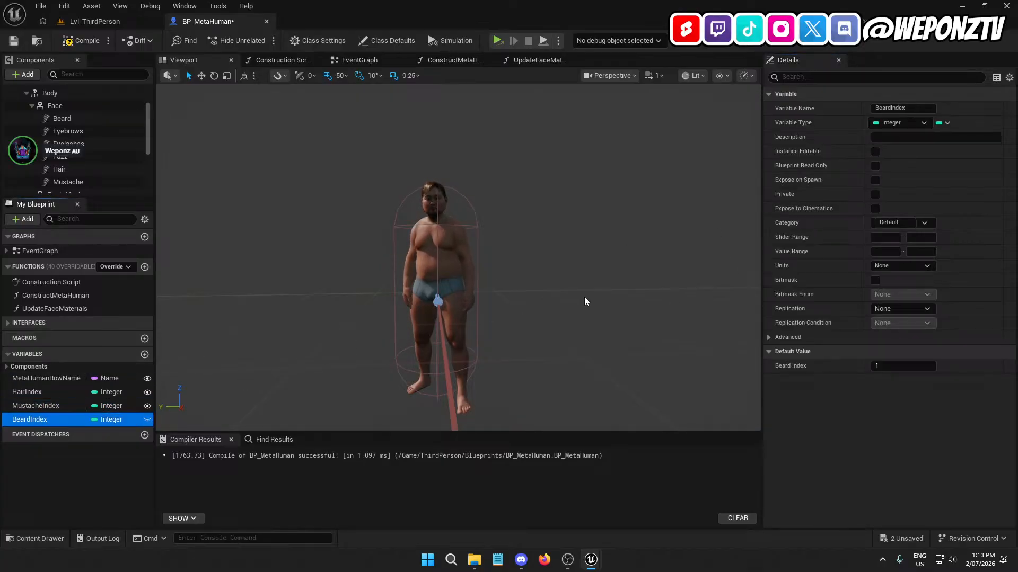
{"action": "left_click", "coordinate": [875, 152]}
{"action": "left_click", "coordinate": [875, 180]}
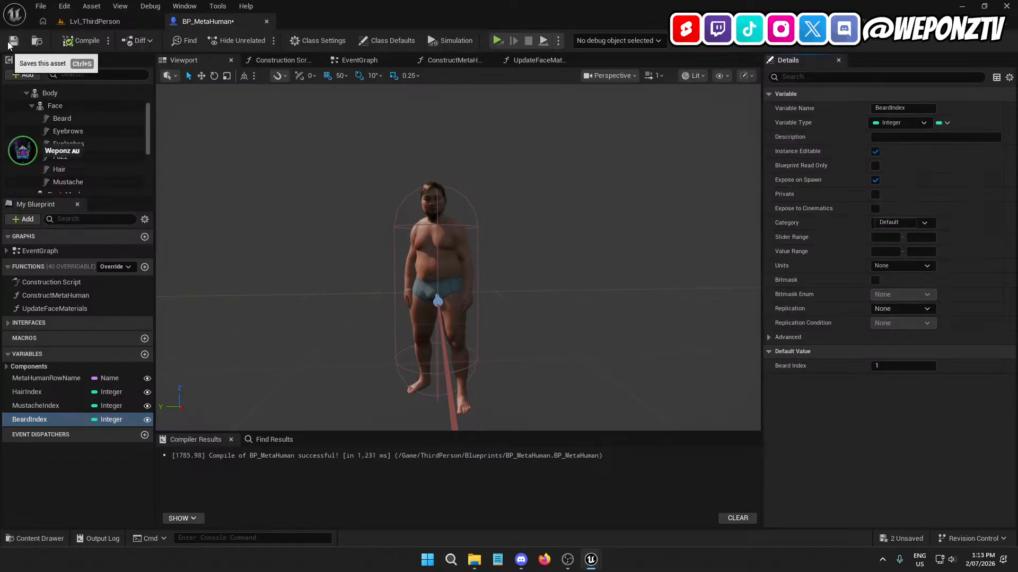
- Compile and save the BP_MetaHuman blueprint
{"action": "left_click", "coordinate": [35, 41]}
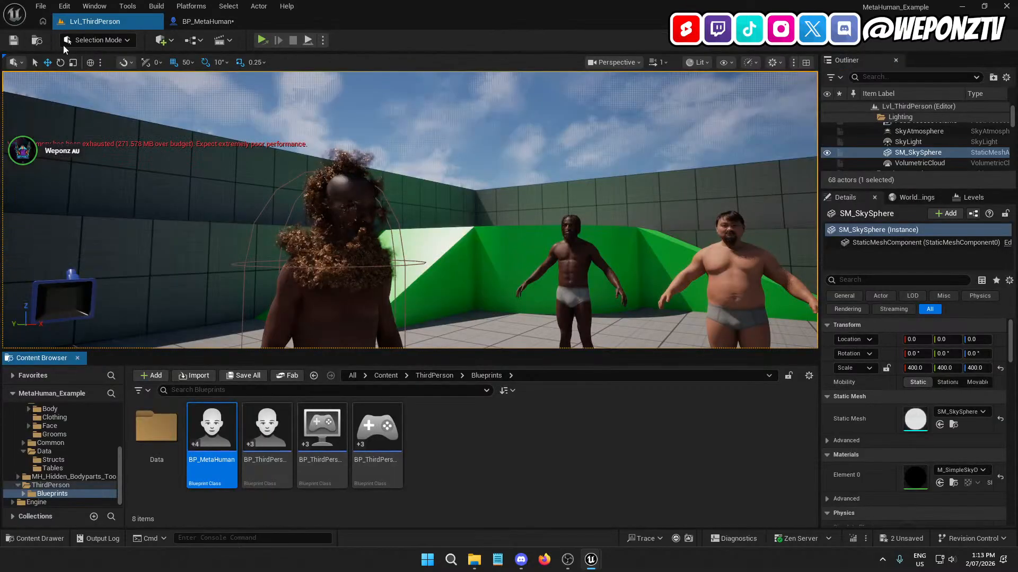
{"action": "left_click", "coordinate": [214, 23]}
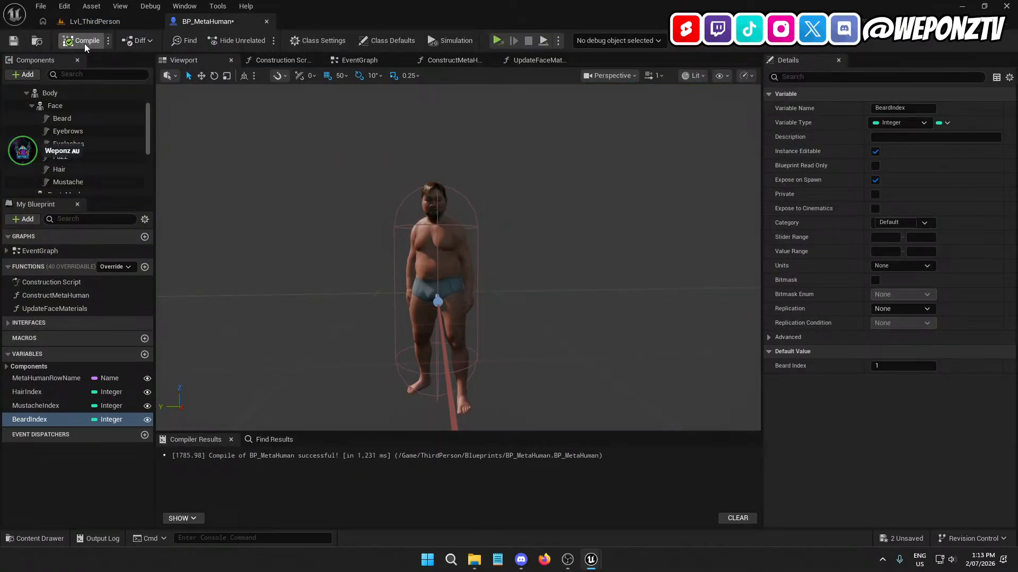
{"action": "left_click", "coordinate": [14, 42]}
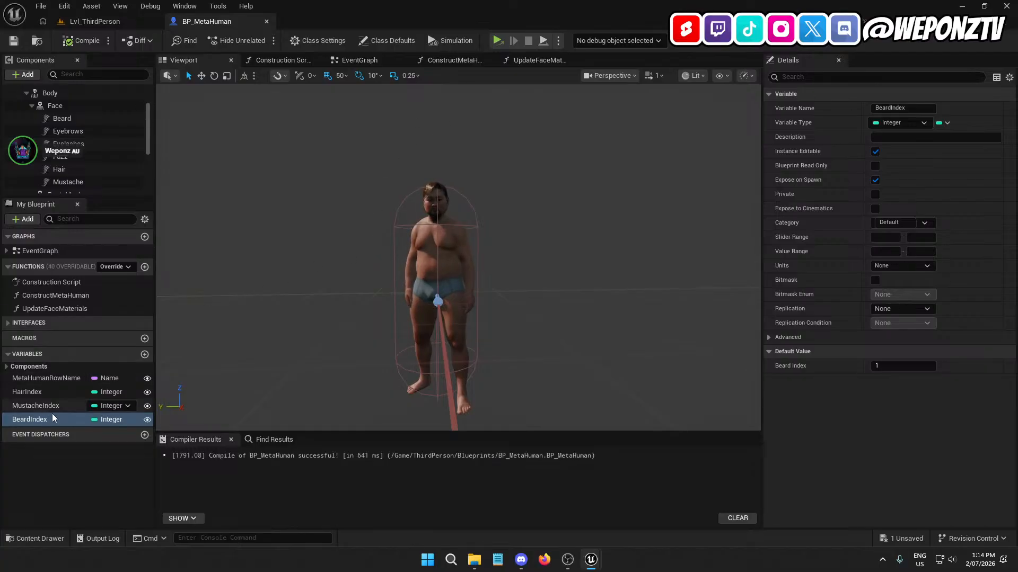
- Browse the project's content folders from the level and reopen BP_MetaHuman from ThirdPerson/Blueprints
{"action": "left_click", "coordinate": [104, 23]}
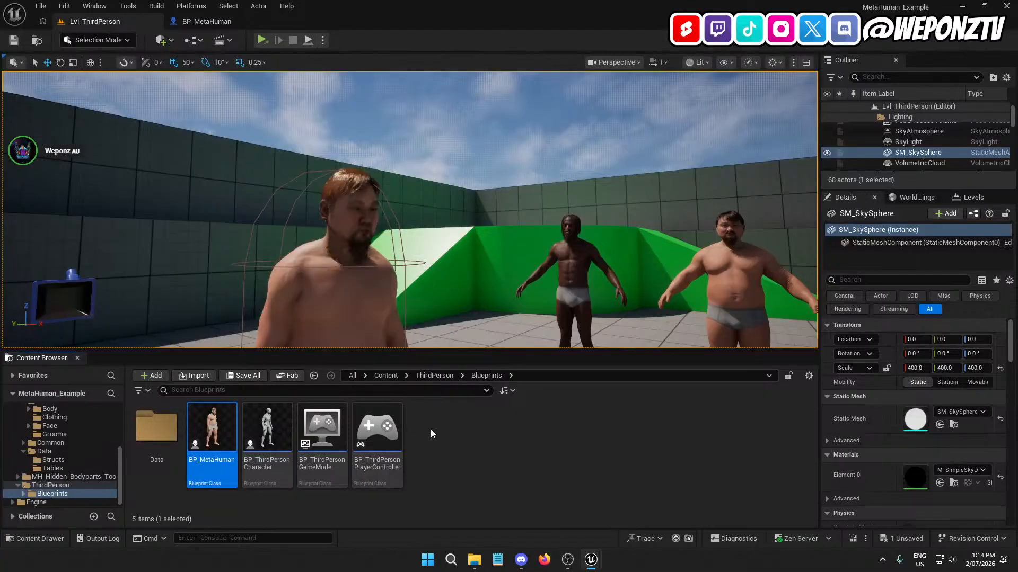
{"action": "left_click", "coordinate": [383, 376]}
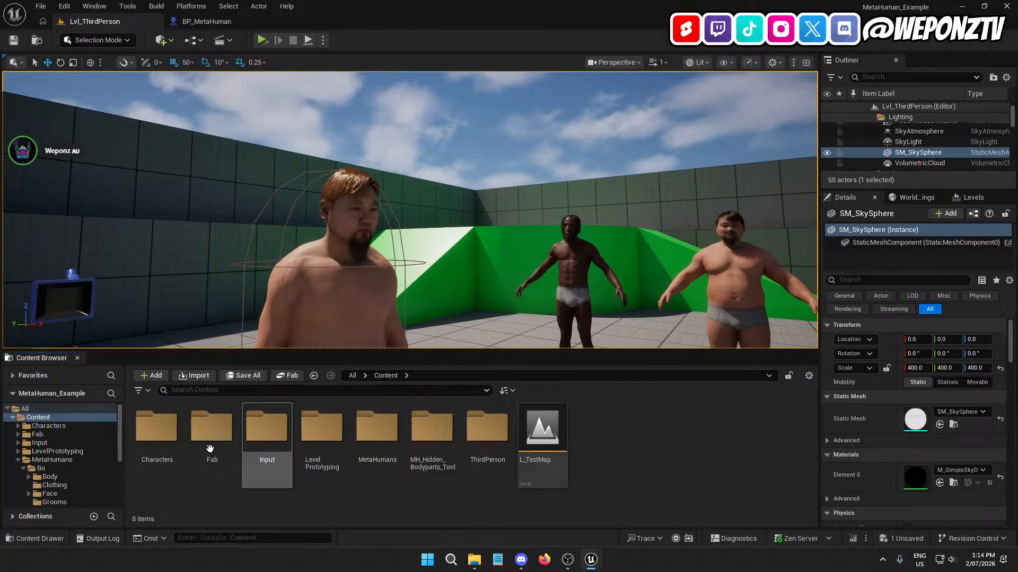
{"action": "double_click", "coordinate": [158, 428]}
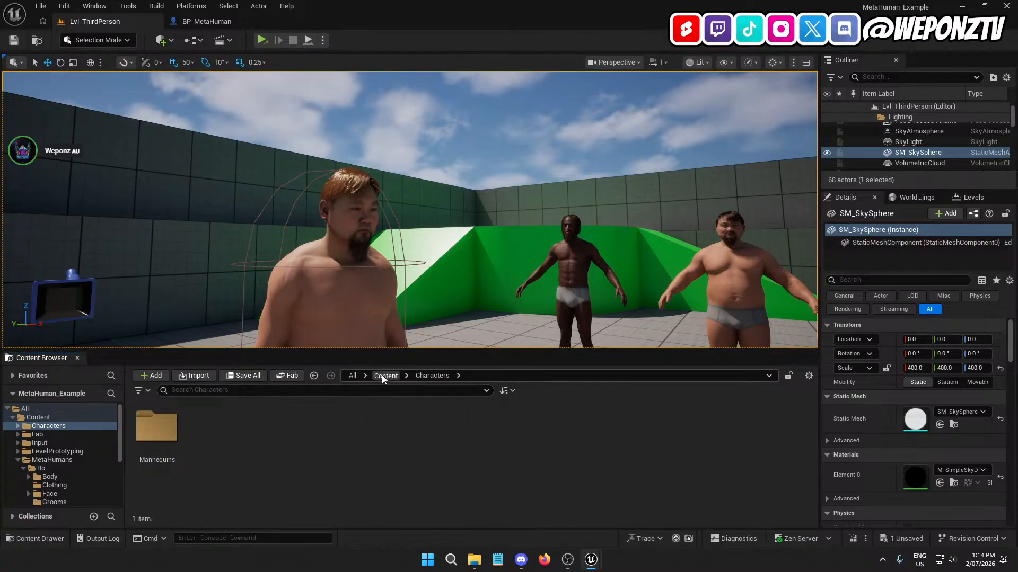
{"action": "left_click", "coordinate": [385, 375]}
{"action": "double_click", "coordinate": [483, 430]}
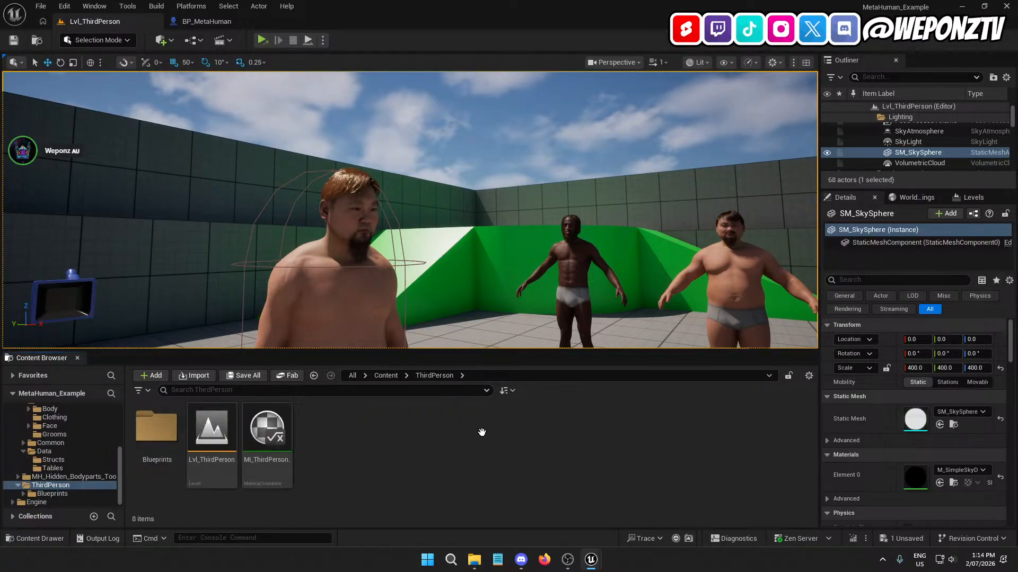
{"action": "double_click", "coordinate": [156, 427]}
{"action": "left_click", "coordinate": [211, 432]}
{"action": "double_click", "coordinate": [210, 432]}
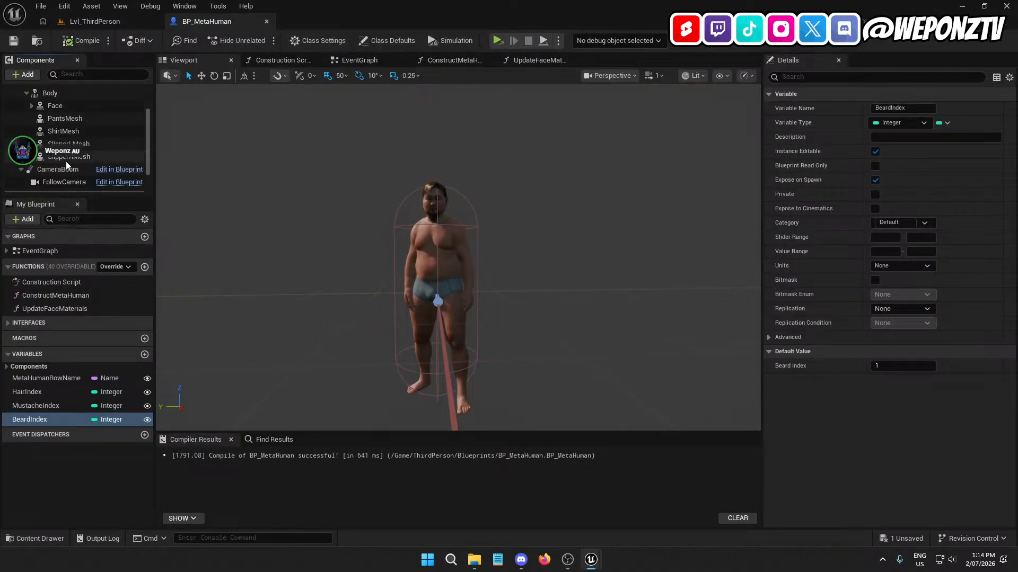
- Review the PantsMesh, ShirtMesh and slipper mesh components under Body
{"action": "left_click", "coordinate": [68, 118]}
{"action": "key", "text": "Down"}
{"action": "key", "text": "Down"}
{"action": "key", "text": "Down"}
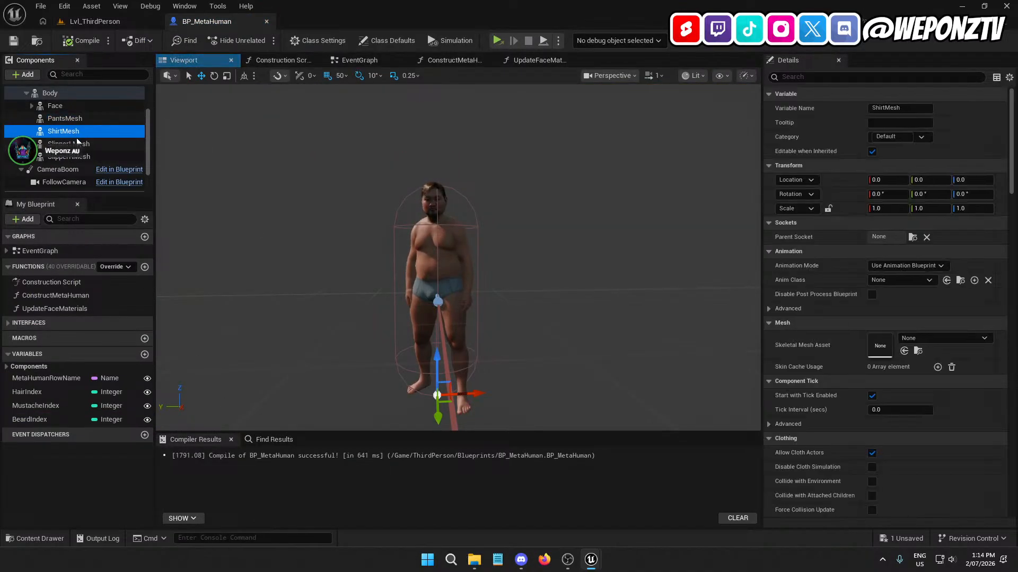
{"action": "left_click", "coordinate": [85, 130]}
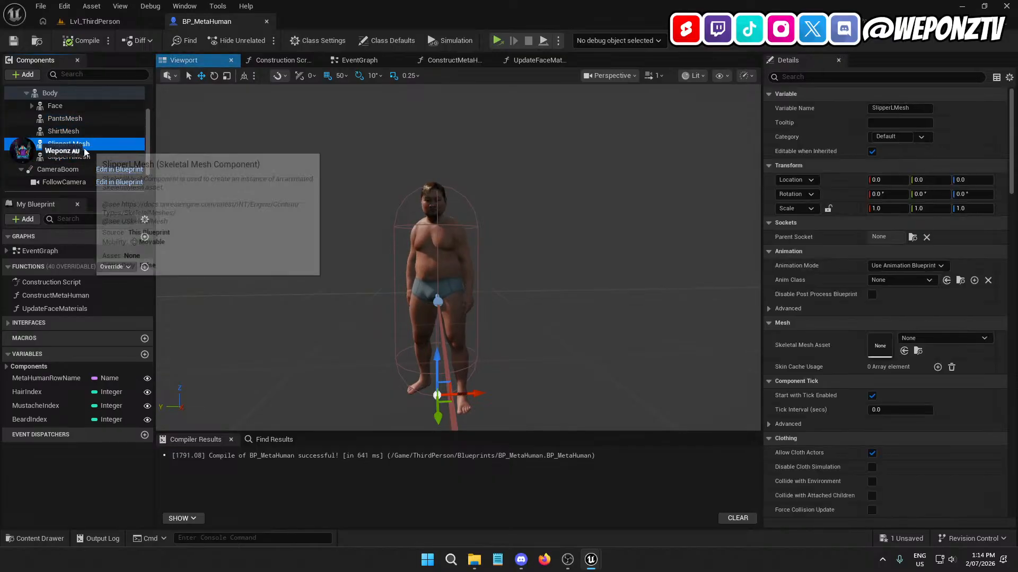
{"action": "left_click", "coordinate": [81, 158]}
{"action": "left_click", "coordinate": [69, 118]}
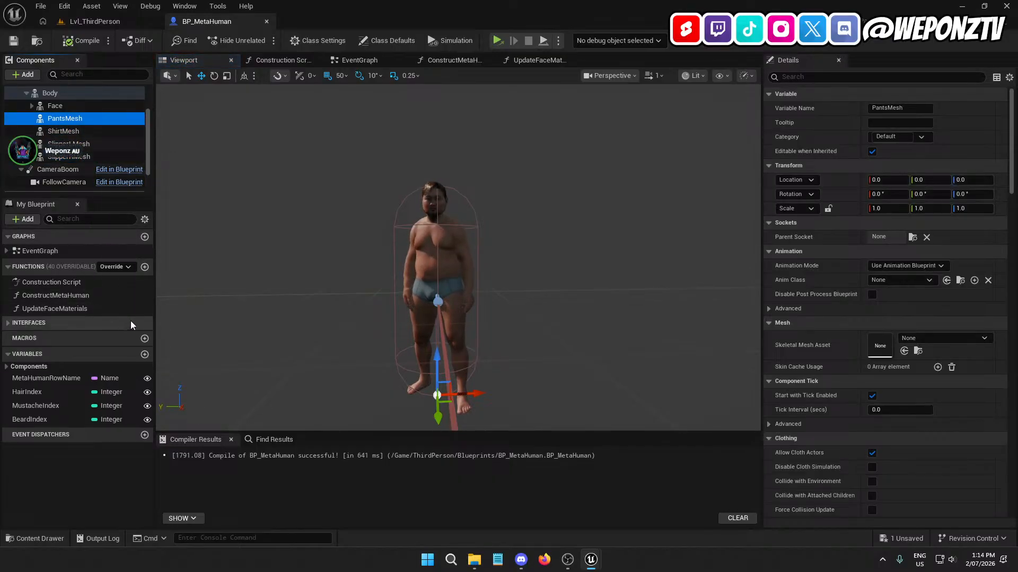
- Examine the ConstructMetaHuman function graph from the data table row lookup to the final Mustache binding node
{"action": "left_click", "coordinate": [447, 62]}
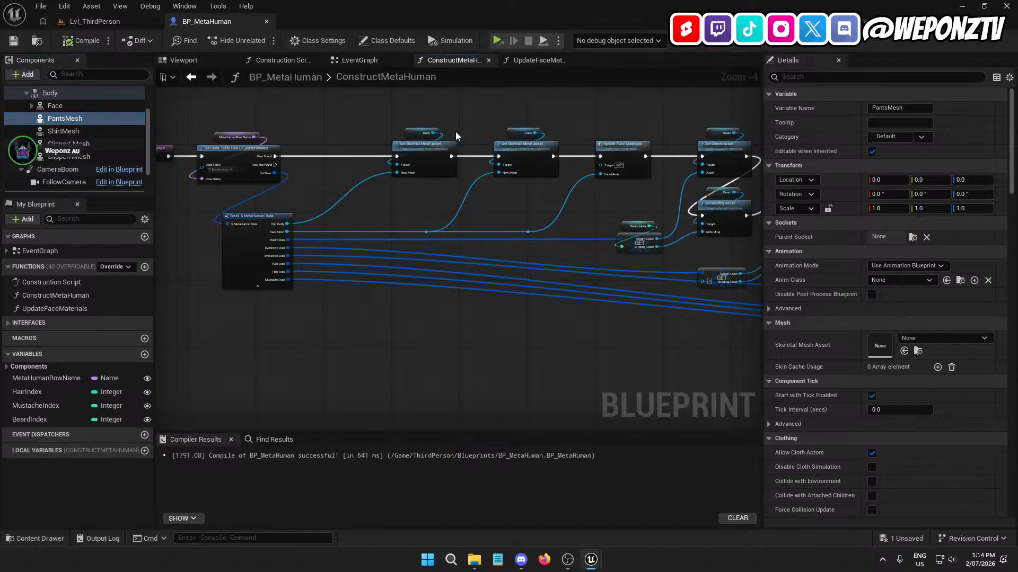
{"action": "right_click_drag", "start_coordinate": [556, 198], "coordinate": [171, 196]}
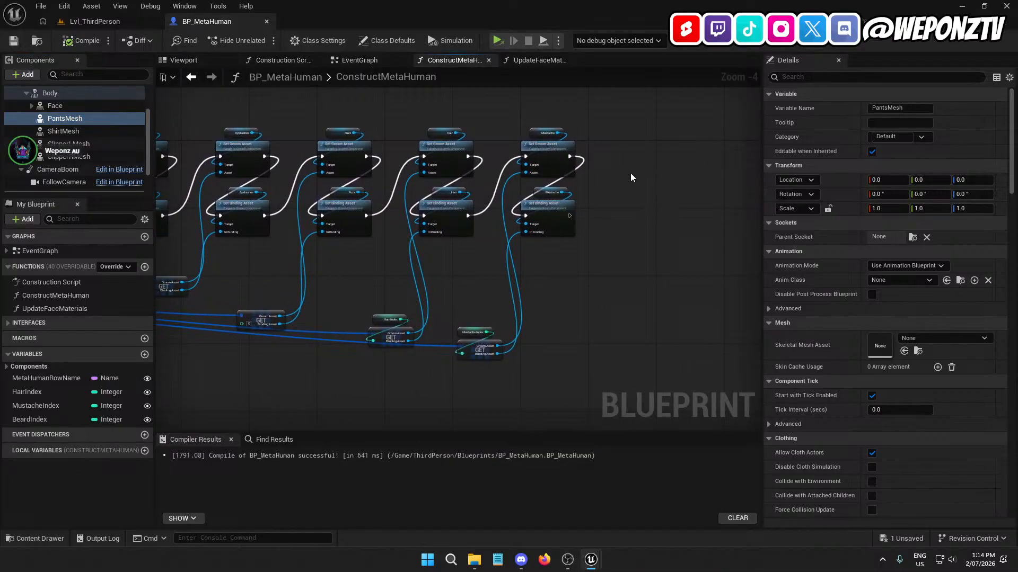
{"action": "left_click_drag", "start_coordinate": [667, 181], "coordinate": [668, 182]}
{"action": "right_click_drag", "start_coordinate": [599, 238], "coordinate": [734, 211]}
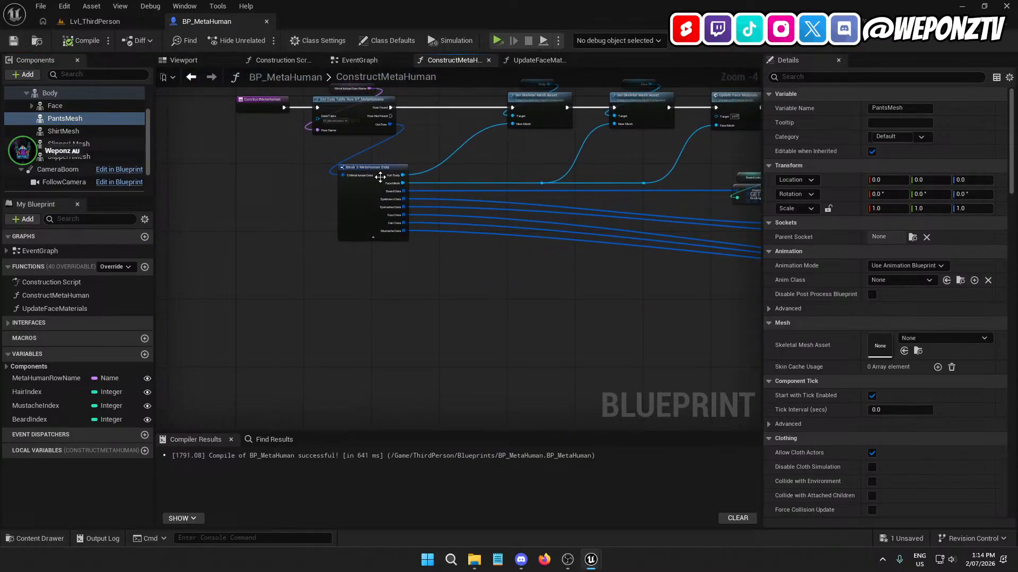
{"action": "scroll", "coordinate": [379, 173], "scroll_direction": "up", "scroll_amount": 3}
{"action": "scroll", "coordinate": [449, 194], "scroll_direction": "down", "scroll_amount": 5}
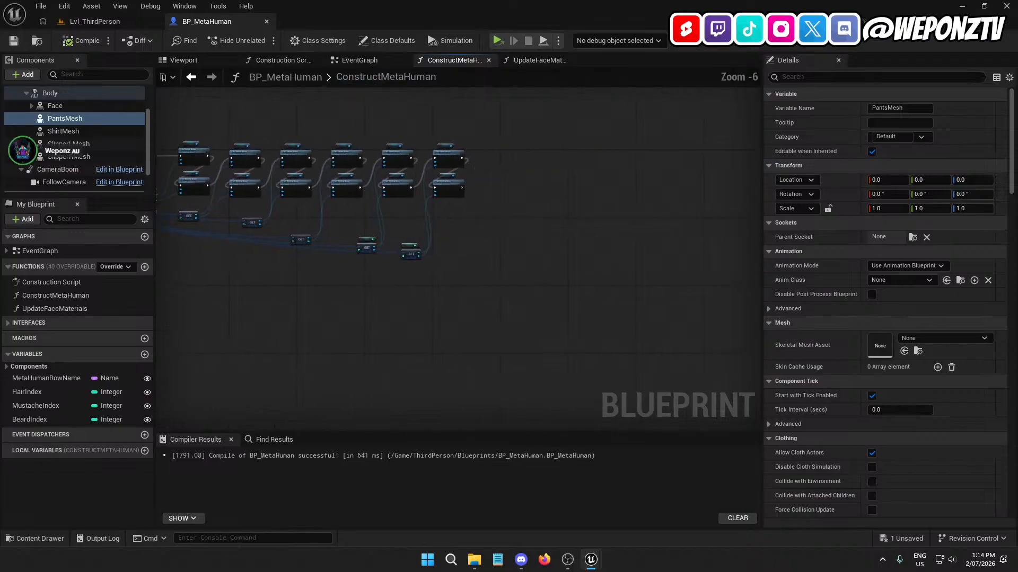
{"action": "scroll", "coordinate": [449, 195], "scroll_direction": "up", "scroll_amount": 3}
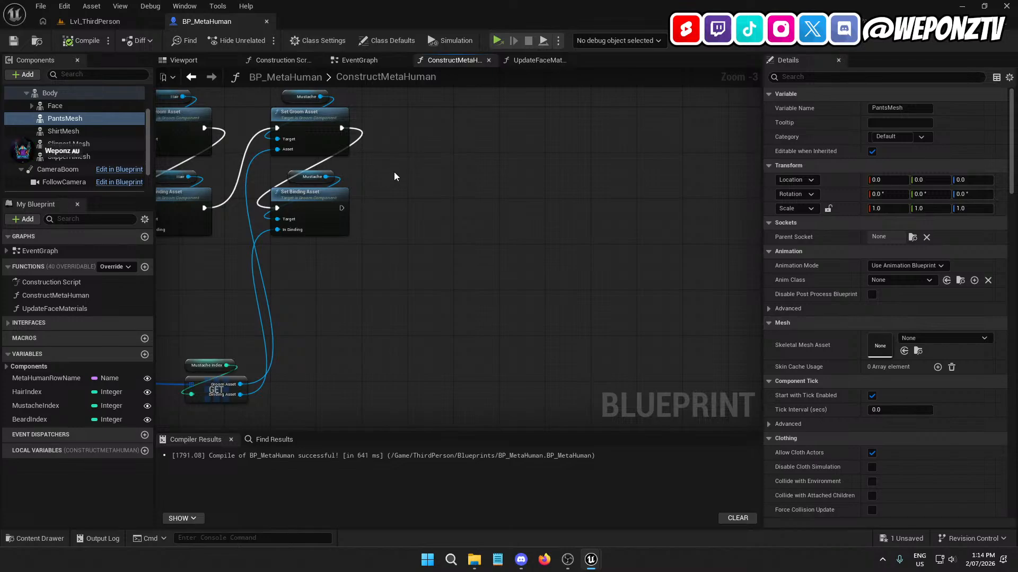
- Return to the level and open the MetaHumans/Data/Structs content folder
{"action": "left_click", "coordinate": [117, 24]}
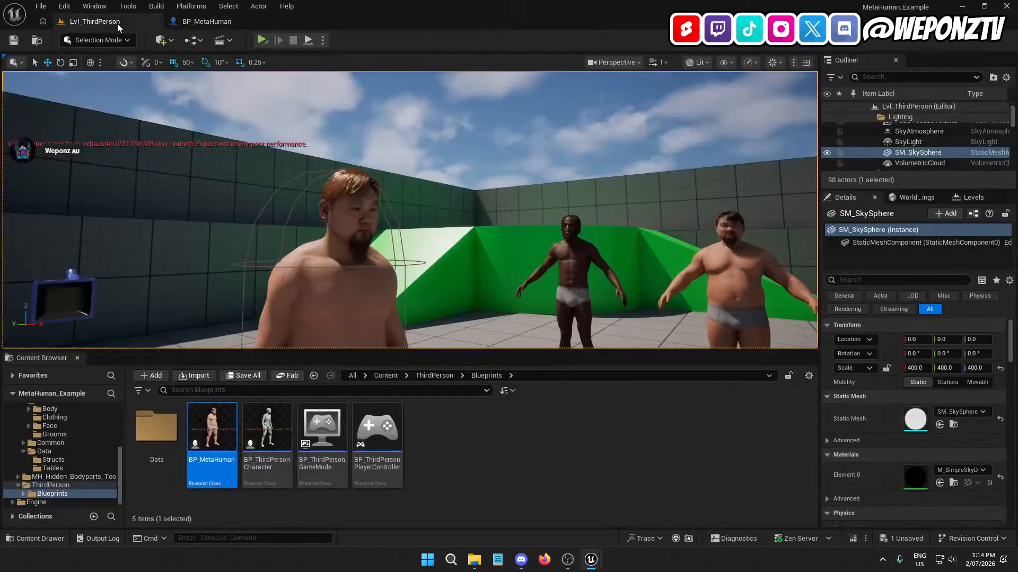
{"action": "left_click", "coordinate": [387, 375]}
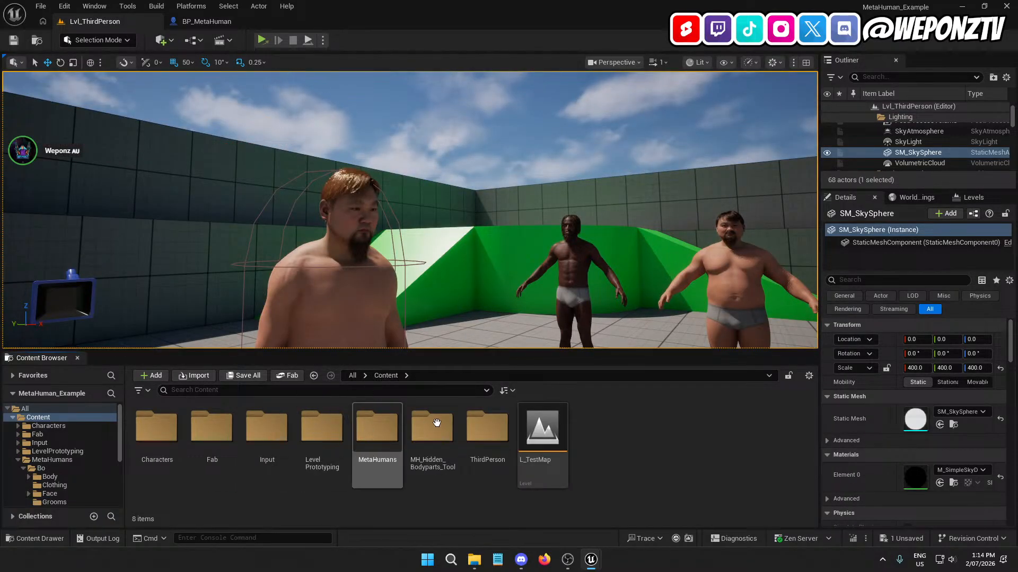
{"action": "double_click", "coordinate": [371, 438]}
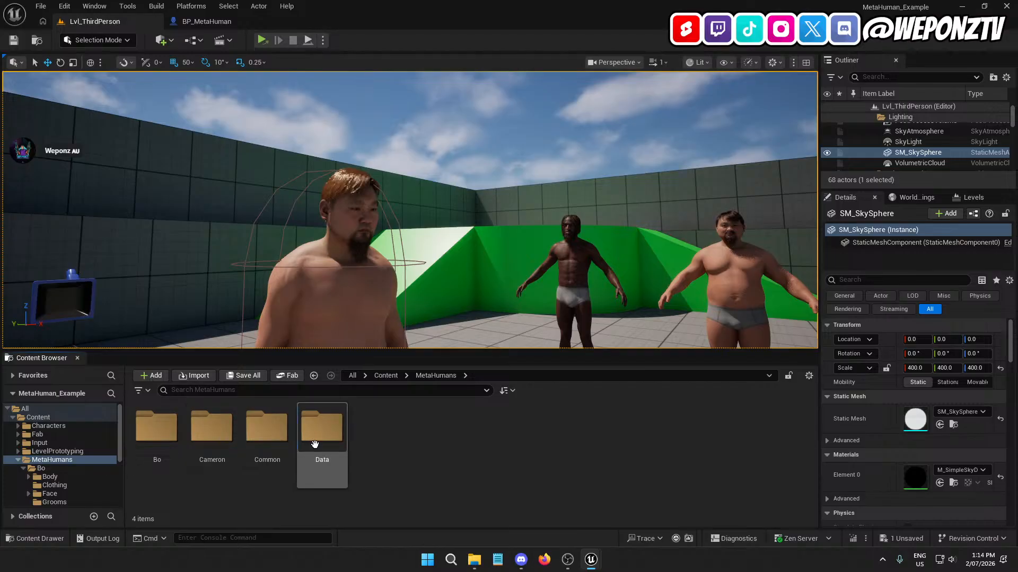
{"action": "left_click", "coordinate": [315, 445]}
{"action": "double_click", "coordinate": [318, 435]}
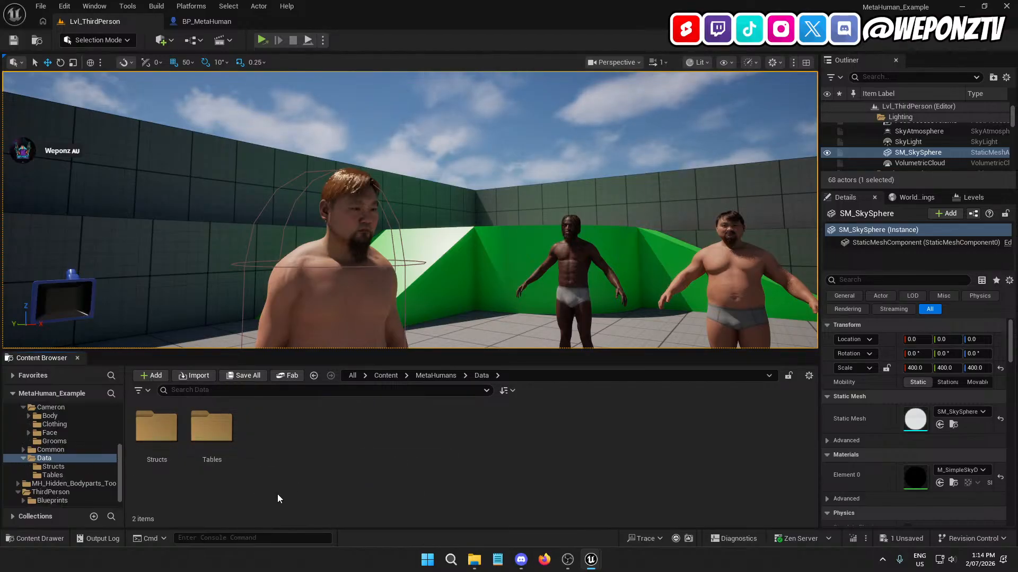
{"action": "left_click", "coordinate": [157, 427]}
{"action": "double_click", "coordinate": [156, 427]}
- Create a structure named S_ClothingData in the Structs folder and save it
{"action": "right_click", "coordinate": [297, 463]}
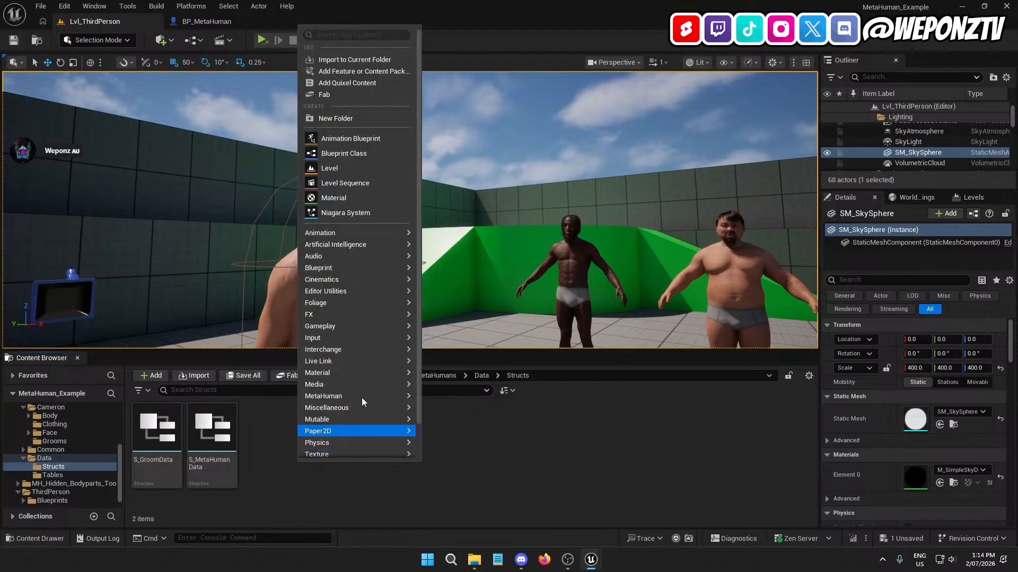
{"action": "mouse_move", "coordinate": [374, 267]}
{"action": "left_click", "coordinate": [457, 347]}
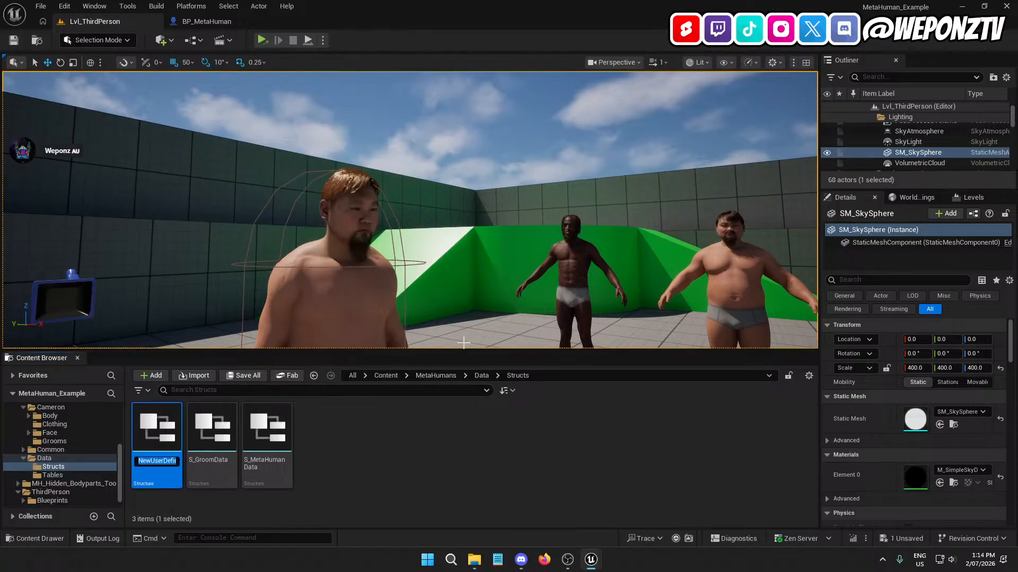
{"action": "type", "text": "S_Clothing"}
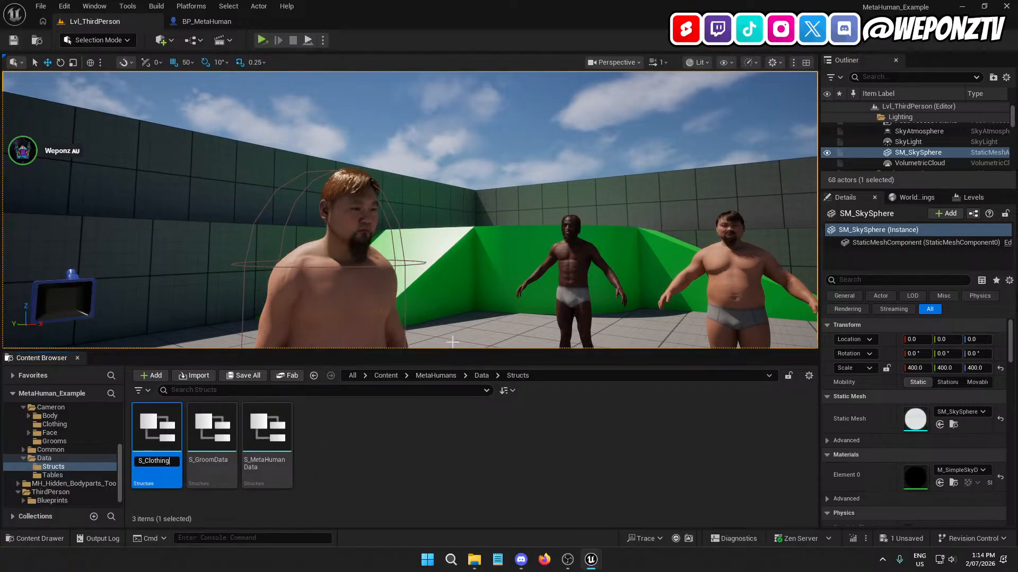
{"action": "type", "text": "Data"}
{"action": "key", "text": "Return"}
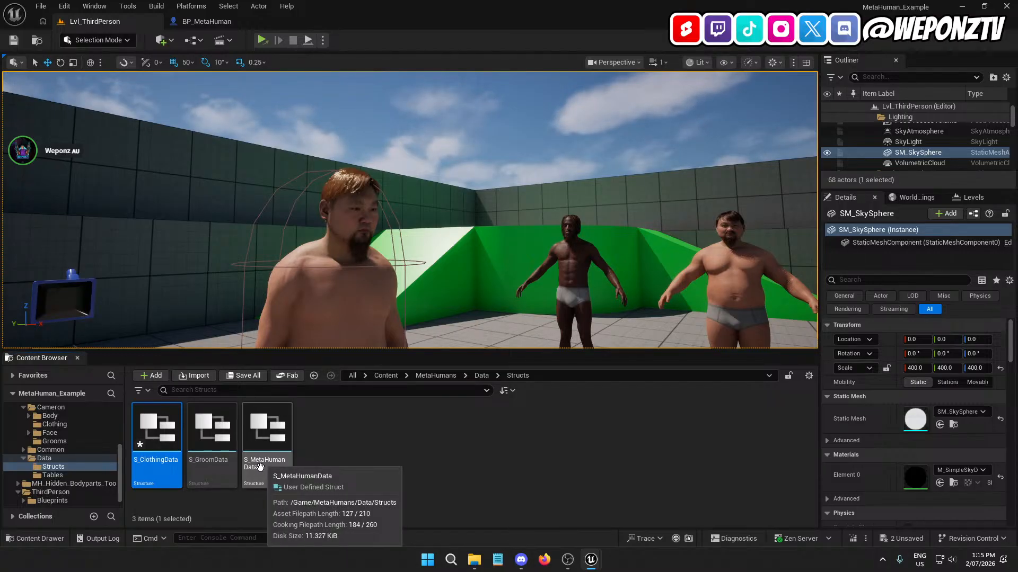
{"action": "right_click", "coordinate": [151, 467]}
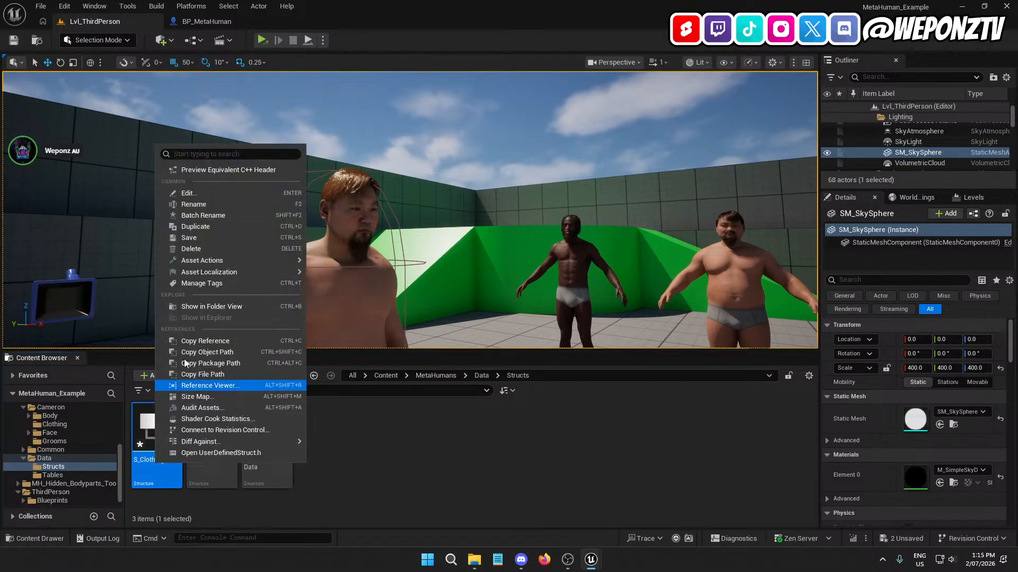
{"action": "left_click", "coordinate": [212, 246]}
{"action": "left_click", "coordinate": [444, 454]}
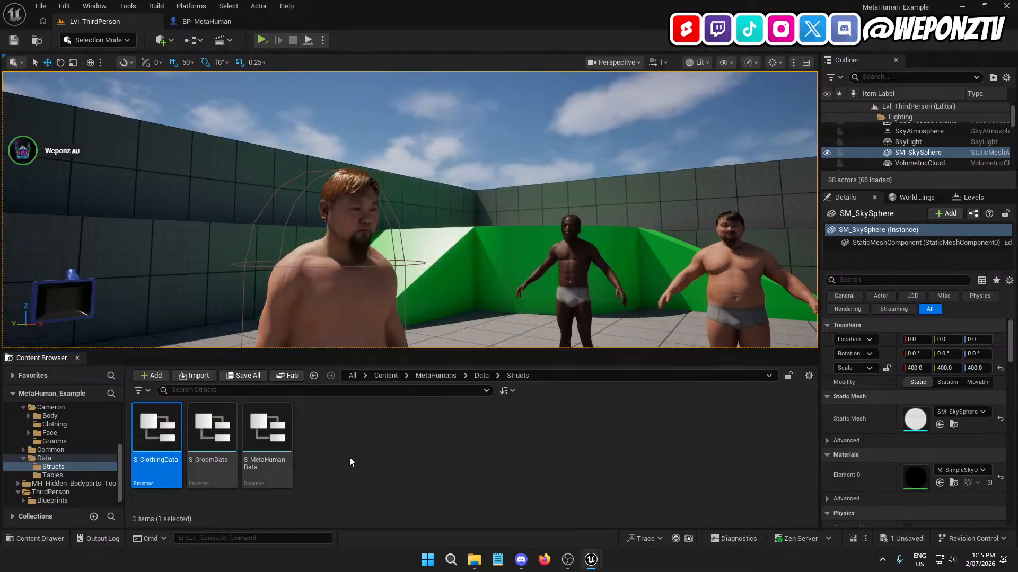
- Open the S_MetaHumanData structure, add a member variable at its end and search the variable types for skeletal mesh
{"action": "left_click", "coordinate": [225, 472]}
{"action": "double_click", "coordinate": [224, 473]}
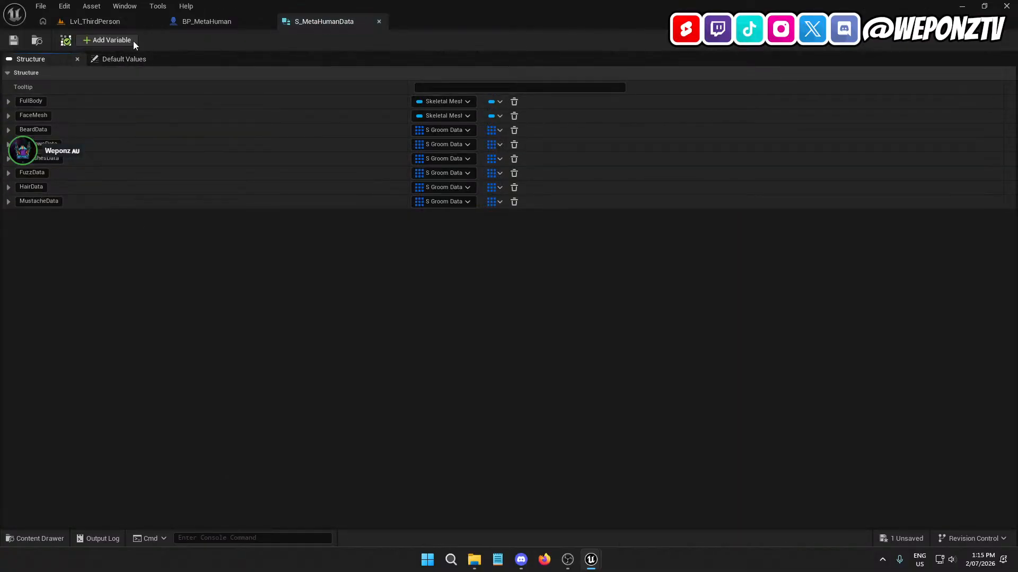
{"action": "left_click", "coordinate": [212, 28]}
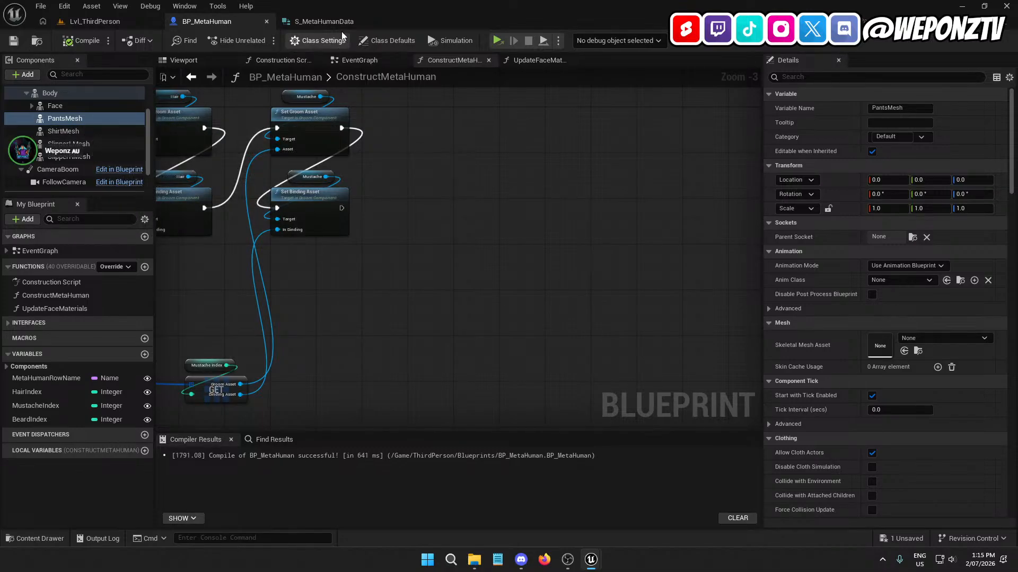
{"action": "left_click", "coordinate": [322, 21]}
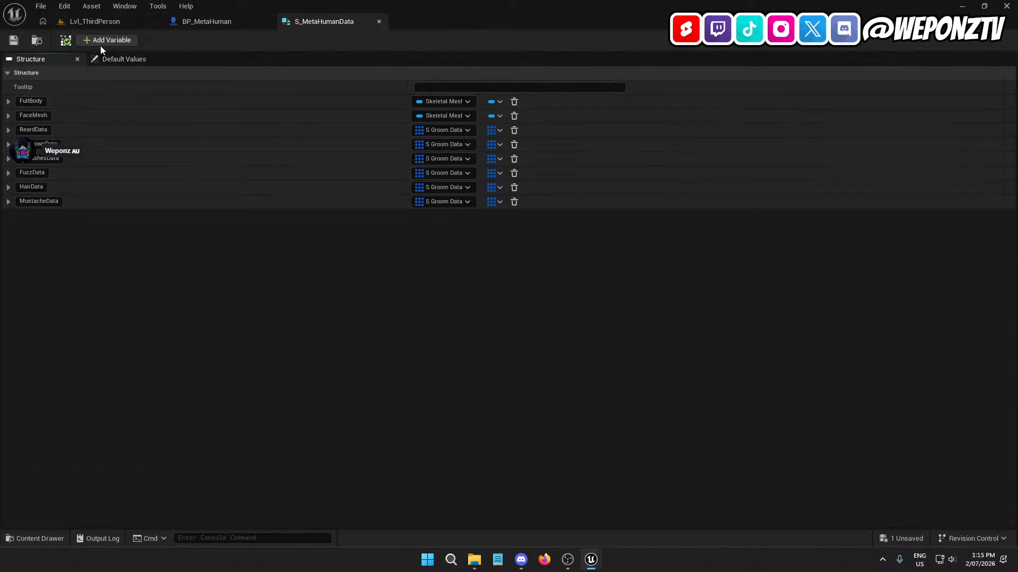
{"action": "left_click", "coordinate": [434, 217]}
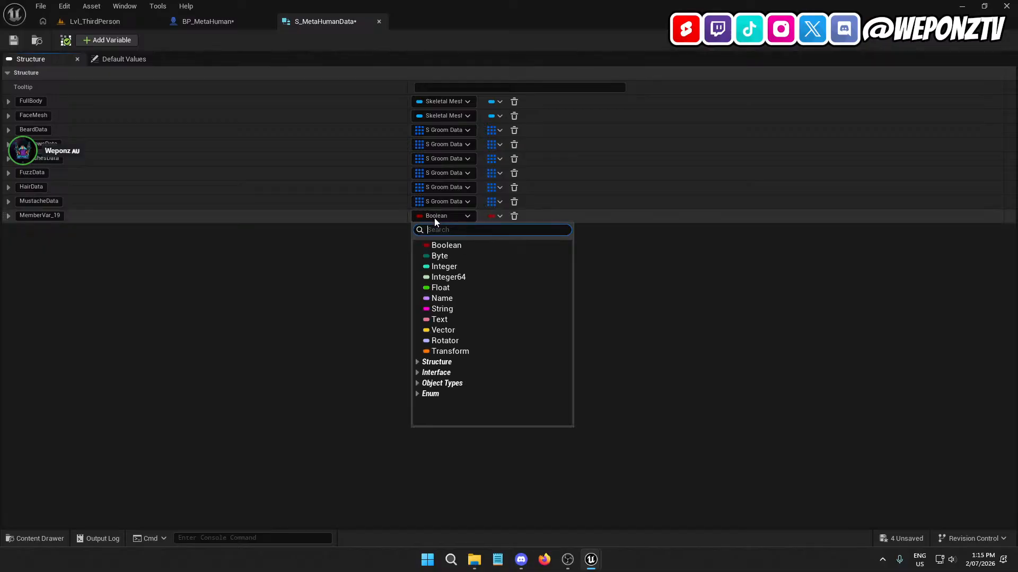
{"action": "type", "text": "skel"}
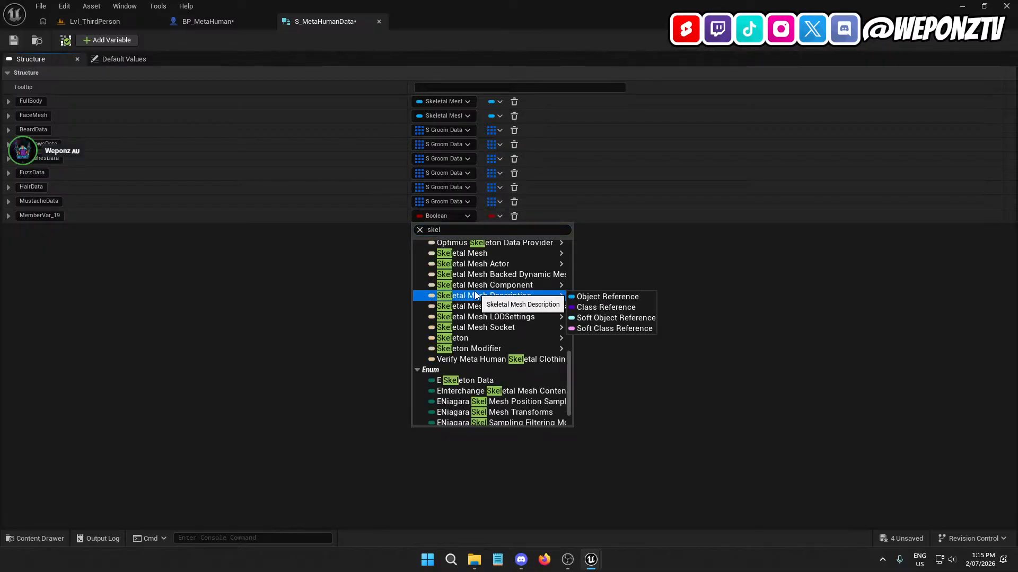
{"action": "left_click", "coordinate": [294, 291]}
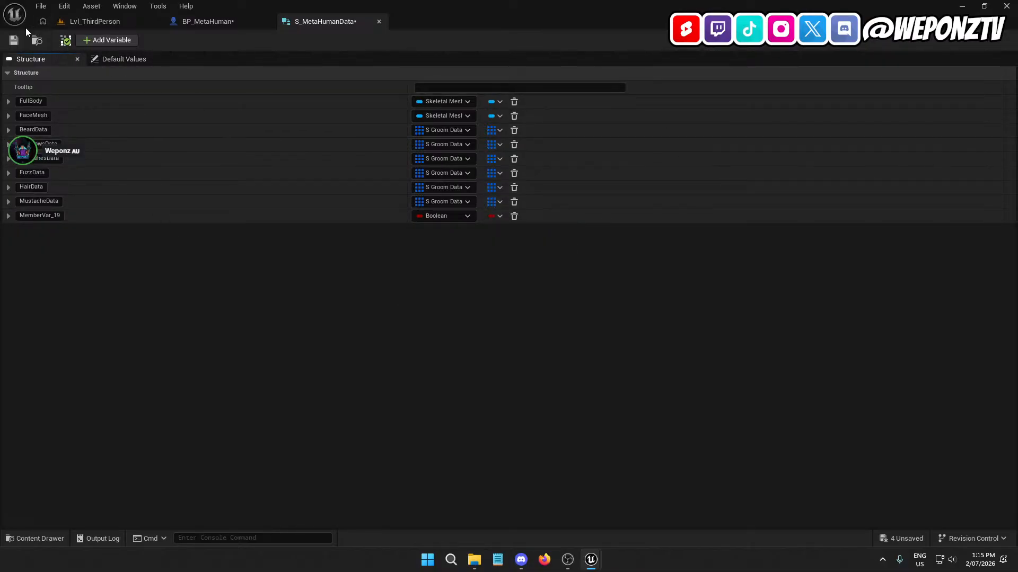
- Return to the level and create a Blueprint structure named S_ClothingData in the Structs folder
{"action": "left_click", "coordinate": [93, 20]}
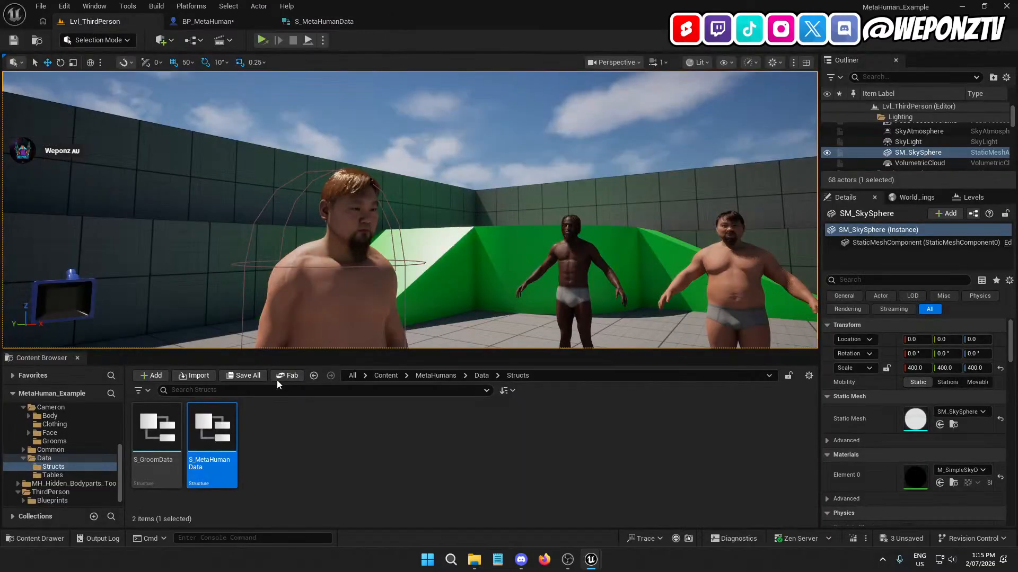
{"action": "right_click", "coordinate": [281, 451]}
{"action": "mouse_move", "coordinate": [366, 259]}
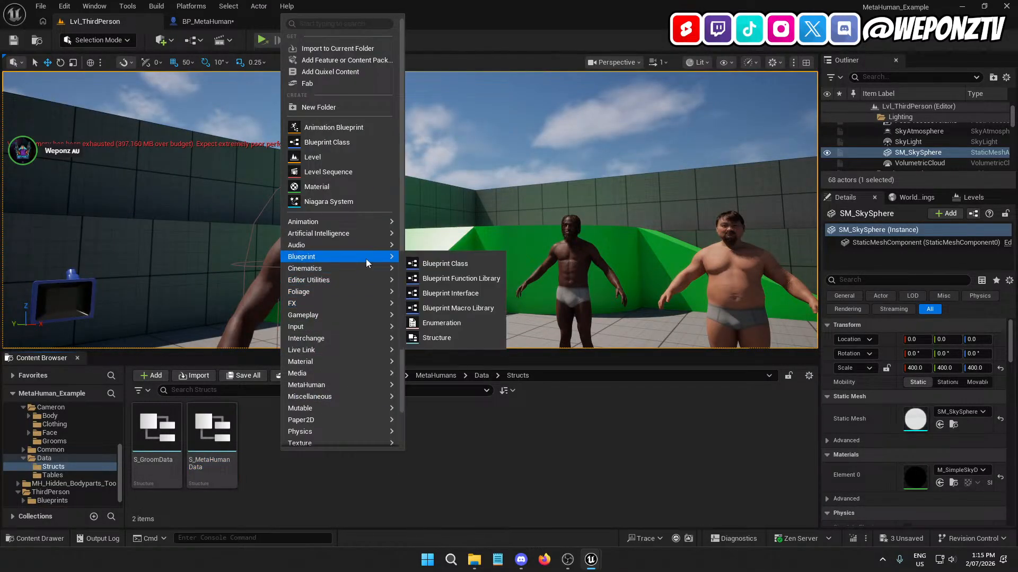
{"action": "left_click", "coordinate": [446, 338]}
{"action": "type", "text": "S"}
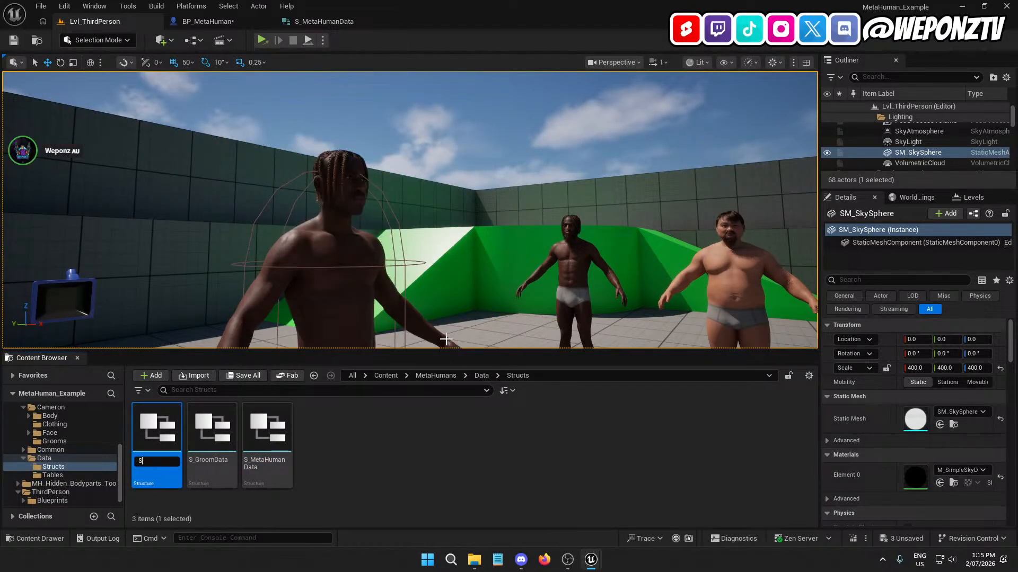
{"action": "type", "text": "_Clothing"}
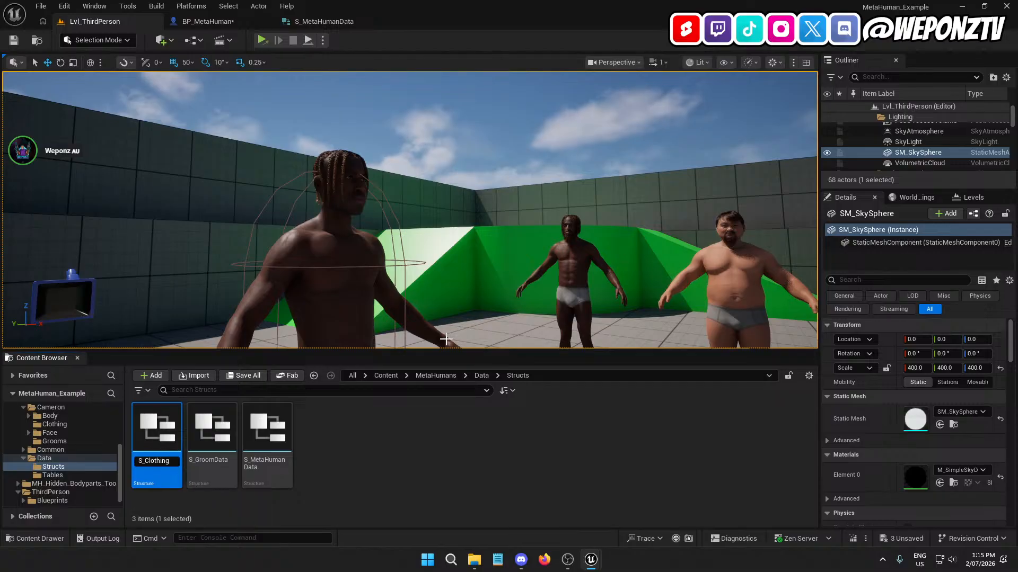
{"action": "type", "text": "d"}
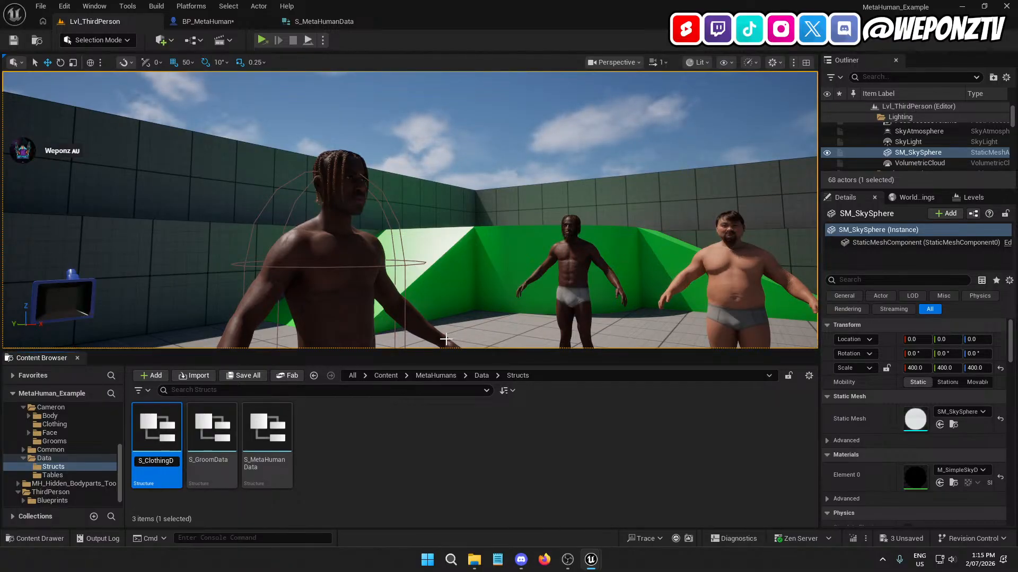
{"action": "type", "text": "ata"}
{"action": "key", "text": "Return"}
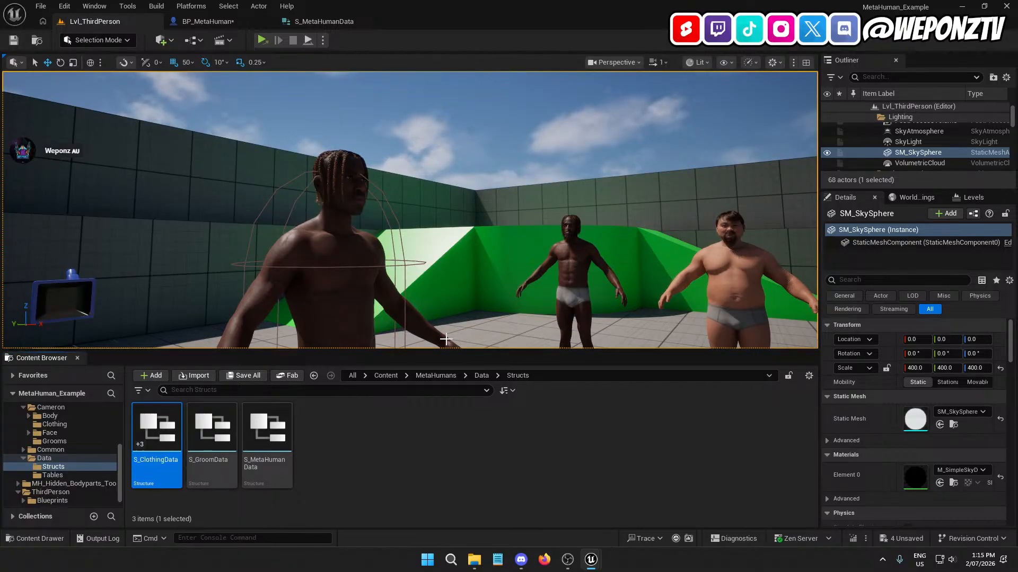
- Open S_ClothingData, check the clothing mesh components in BP_MetaHuman, and add three more member variables to the structure
{"action": "double_click", "coordinate": [156, 427]}
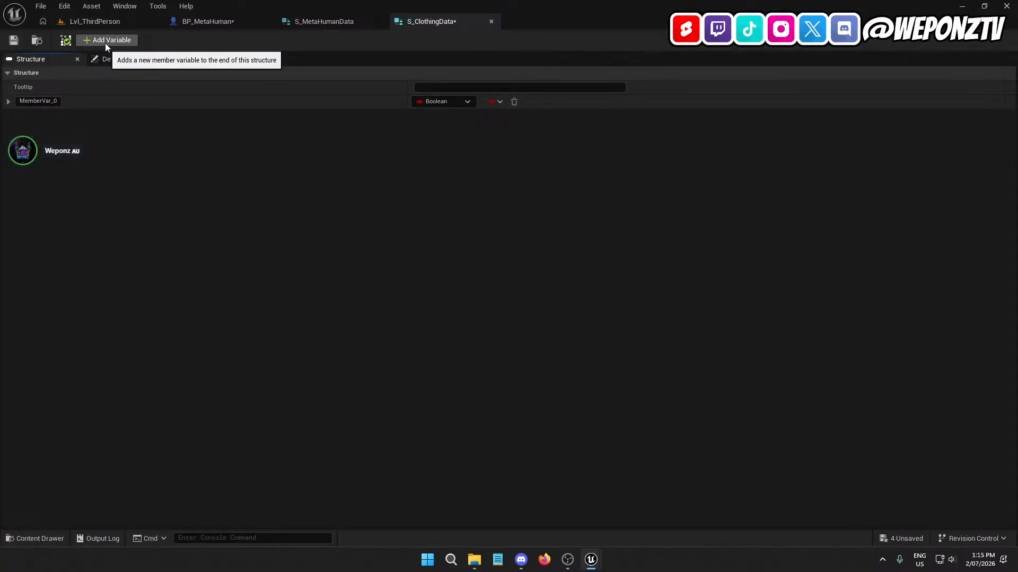
{"action": "left_click", "coordinate": [210, 22]}
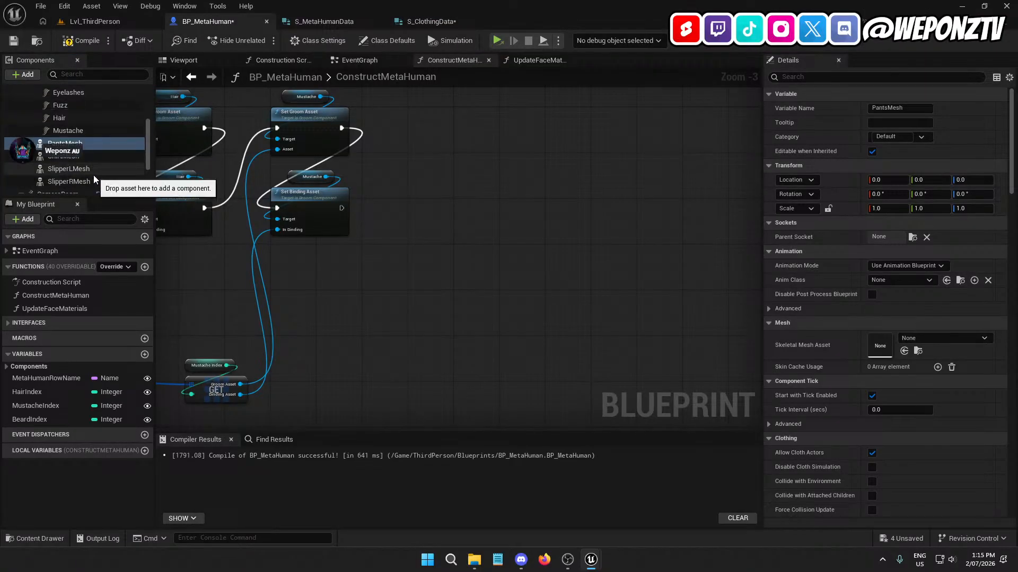
{"action": "left_click", "coordinate": [451, 23]}
{"action": "left_click", "coordinate": [104, 40]}
{"action": "left_click", "coordinate": [104, 41]}
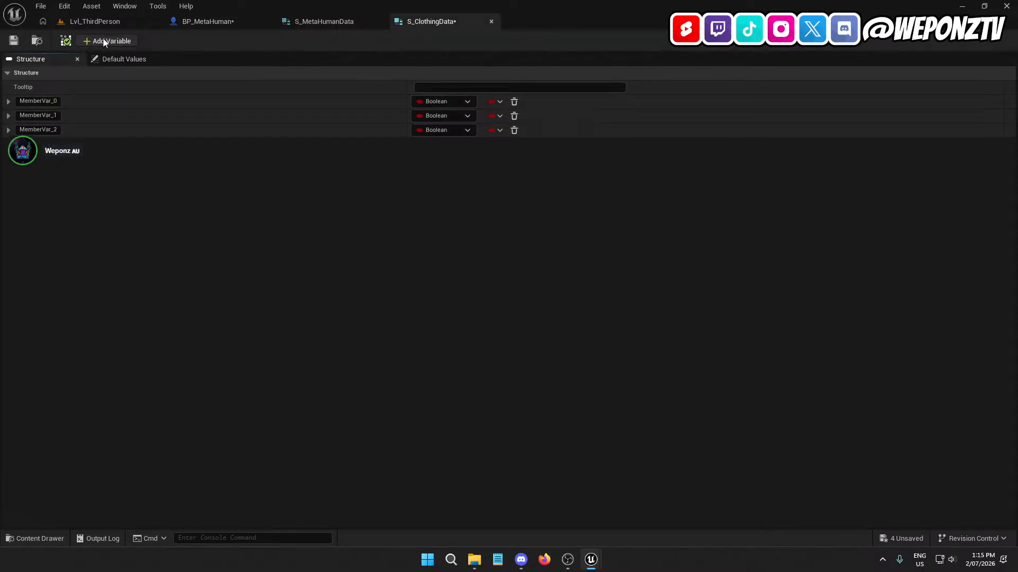
{"action": "left_click", "coordinate": [104, 41]}
- Set the first S_ClothingData member's type to Skeletal Mesh object reference and delete the three Boolean members
{"action": "left_click", "coordinate": [435, 103]}
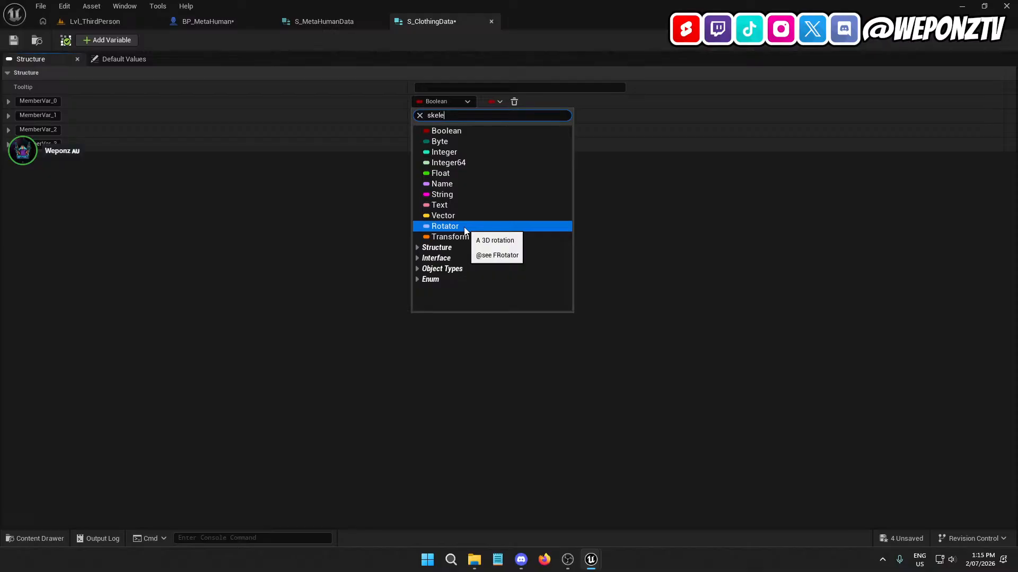
{"action": "type", "text": "skele"}
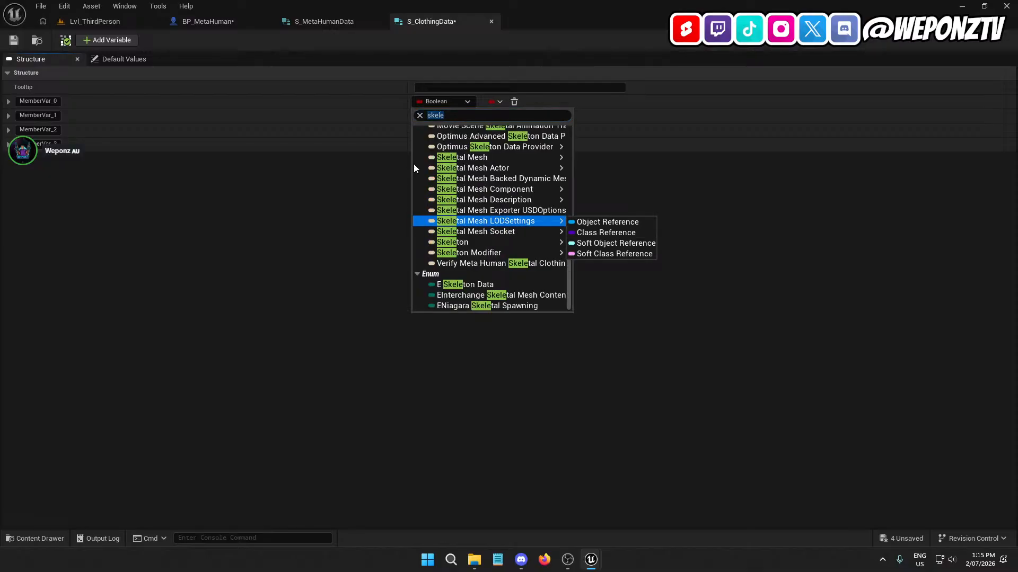
{"action": "left_click", "coordinate": [502, 158]}
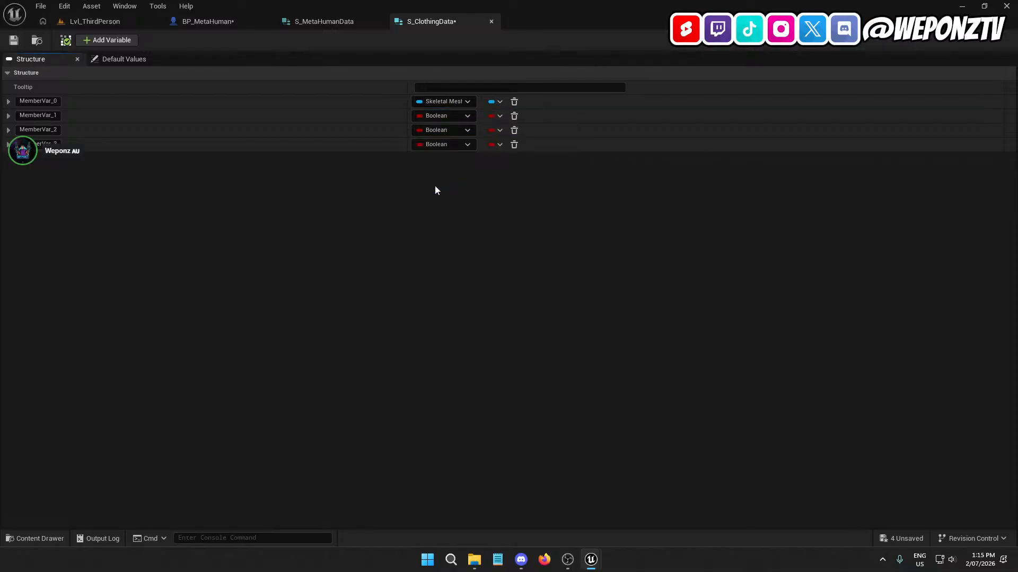
{"action": "left_click", "coordinate": [513, 144]}
{"action": "left_click", "coordinate": [513, 130]}
{"action": "left_click", "coordinate": [513, 116]}
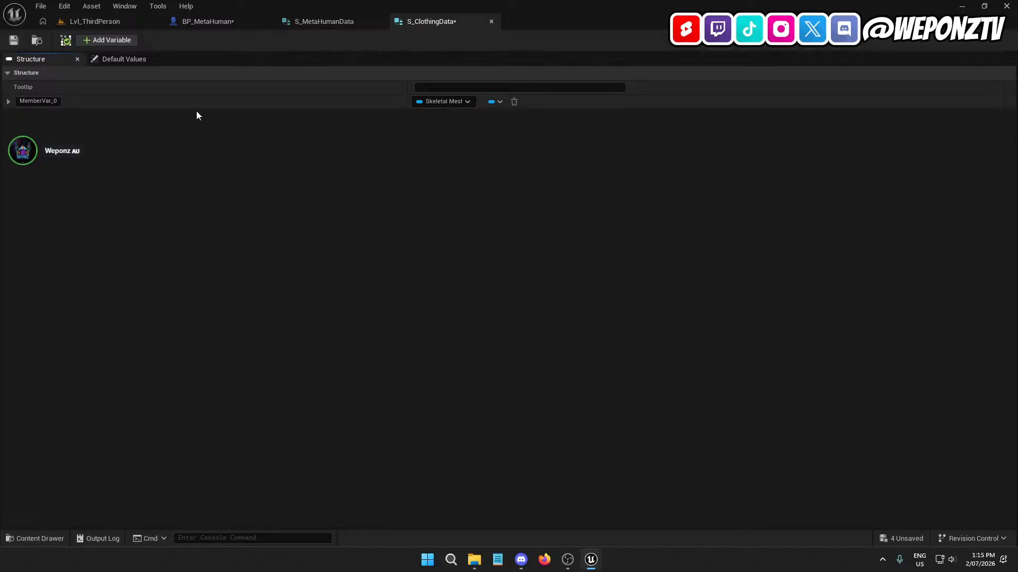
- Add Skeletal Mesh members to S_ClothingData, compare them with BP_MetaHuman's clothing components, and delete the surplus one to keep four
{"action": "left_click", "coordinate": [109, 39]}
{"action": "left_click", "coordinate": [109, 39]}
{"action": "left_click", "coordinate": [109, 39]}
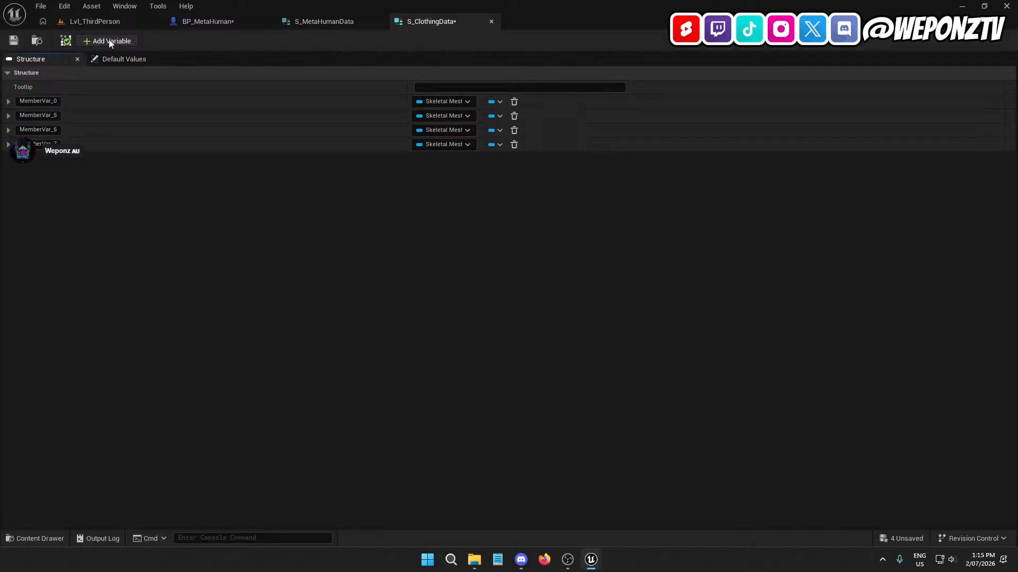
{"action": "left_click", "coordinate": [109, 39]}
{"action": "left_click", "coordinate": [177, 22]}
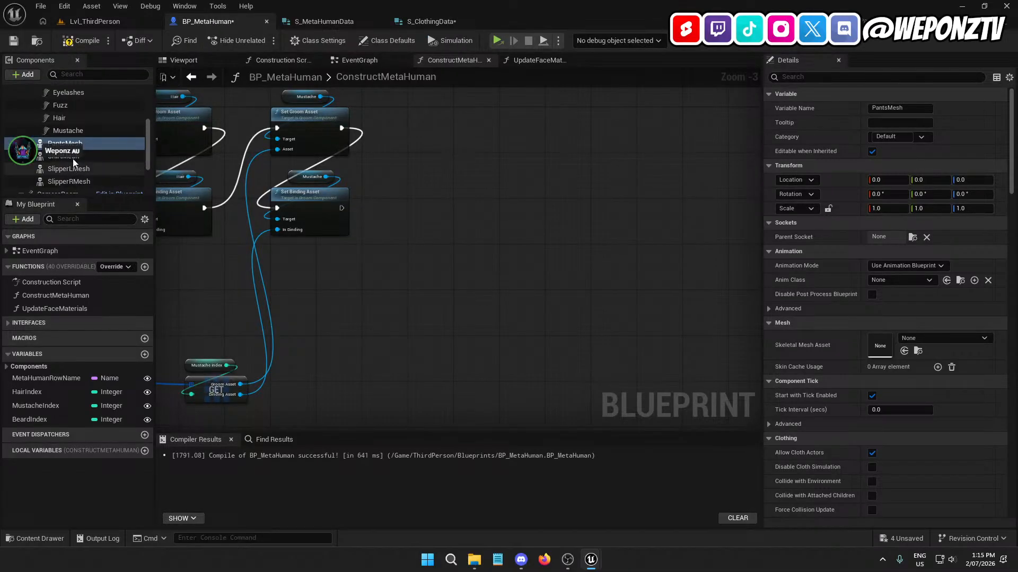
{"action": "left_click", "coordinate": [447, 21]}
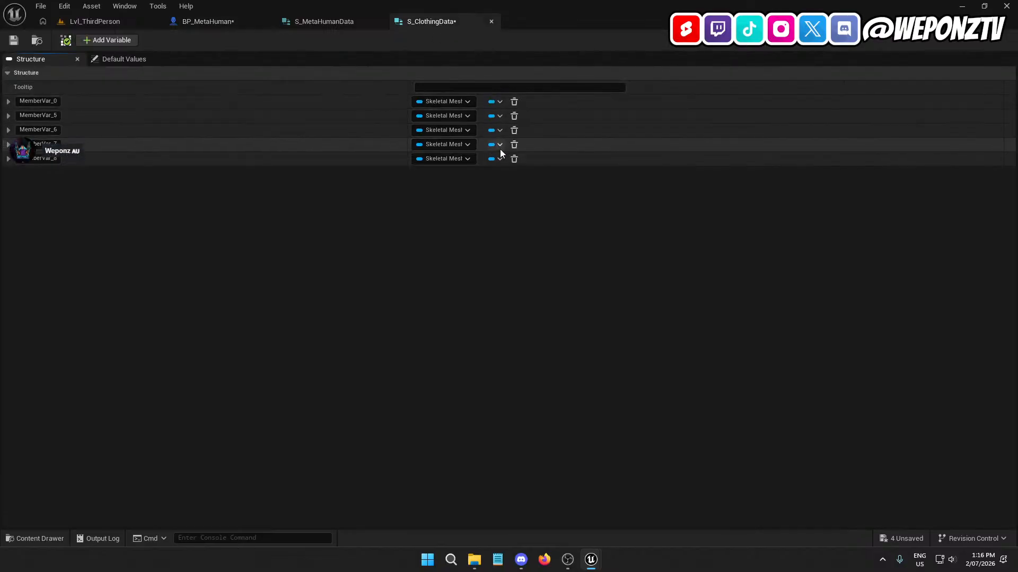
{"action": "left_click", "coordinate": [514, 159]}
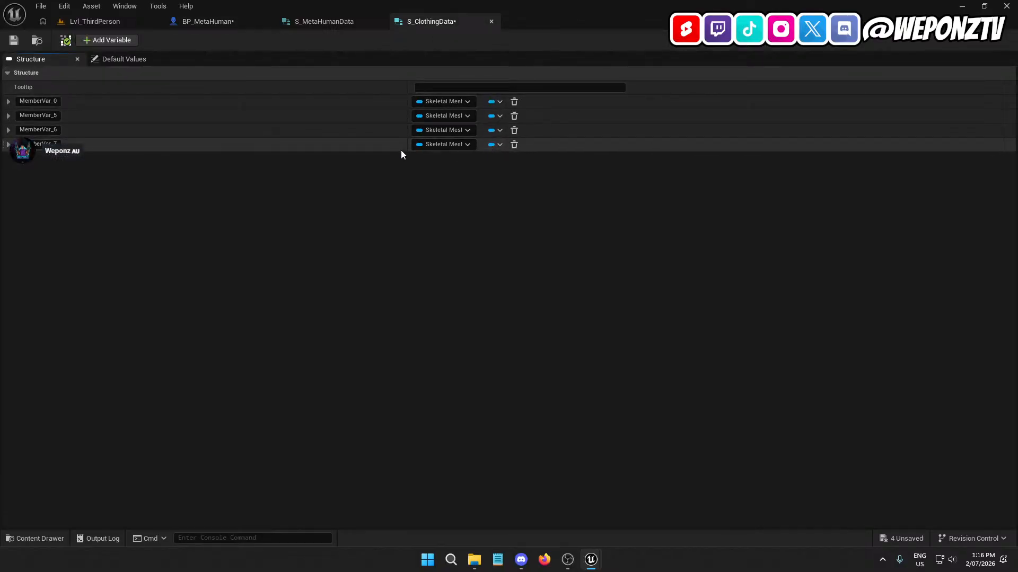
- Rename the first two S_ClothingData members ShirtMesh and PantsMesh
{"action": "left_click", "coordinate": [46, 101]}
{"action": "type", "text": "ShirtME"}
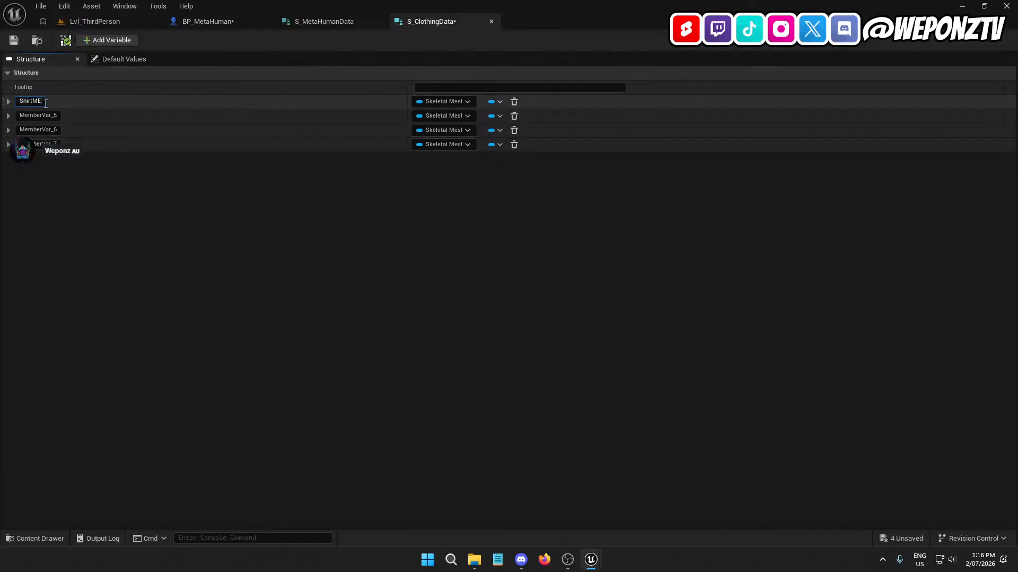
{"action": "key", "text": "BackSpace"}
{"action": "key", "text": "BackSpace"}
{"action": "key", "text": "BackSpace"}
{"action": "key", "text": "BackSpace"}
{"action": "type", "text": "Mesh"}
{"action": "key", "text": "Return"}
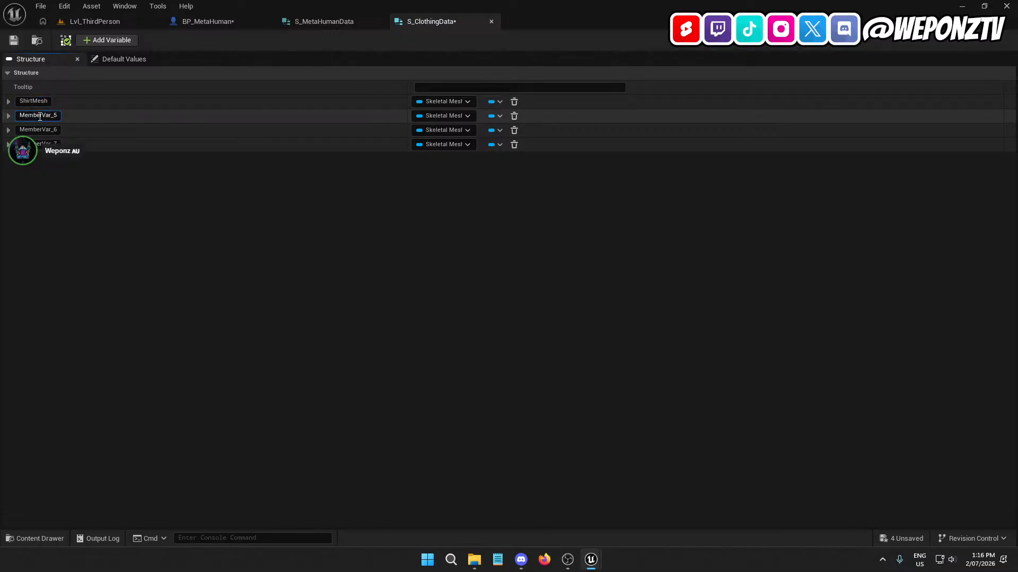
{"action": "left_click", "coordinate": [39, 116]}
{"action": "type", "text": "PantsMesh"}
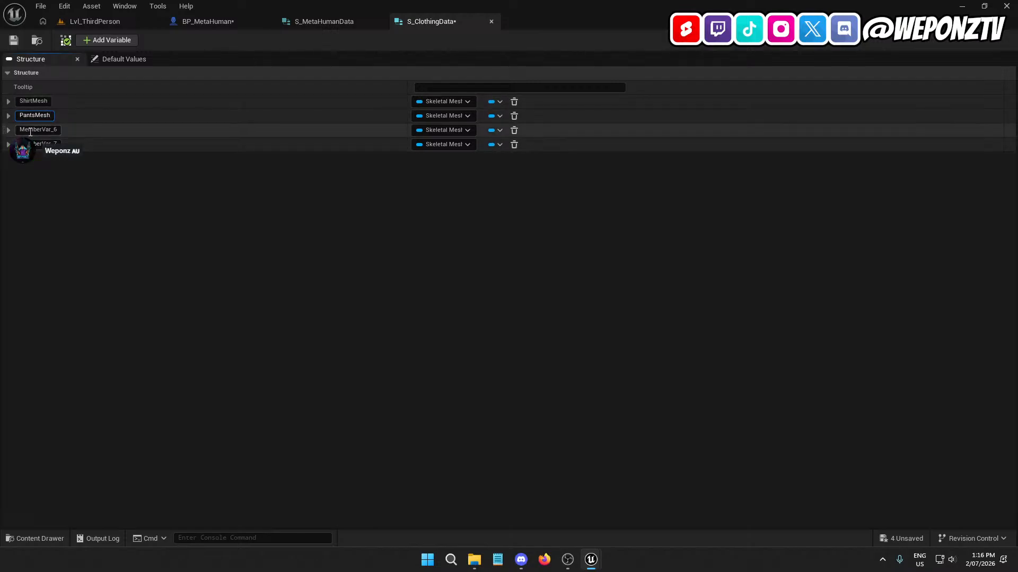
- Rename the third member LShoeMesh, name the fourth member for the other shoe mesh, and save the structure
{"action": "left_click", "coordinate": [31, 131]}
{"action": "type", "text": "Sho"}
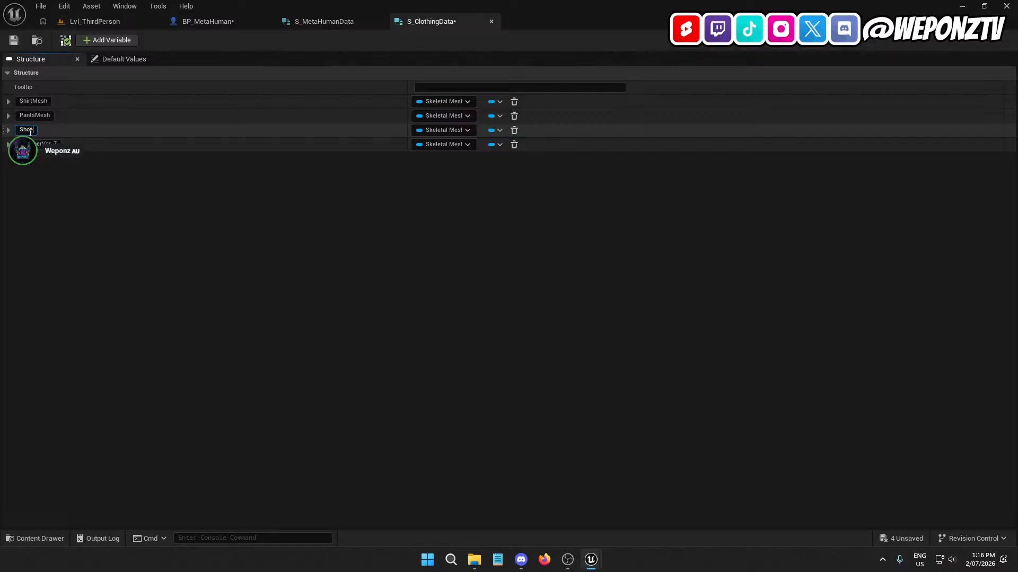
{"action": "type", "text": "e"}
{"action": "key", "text": "Home"}
{"action": "type", "text": "L"}
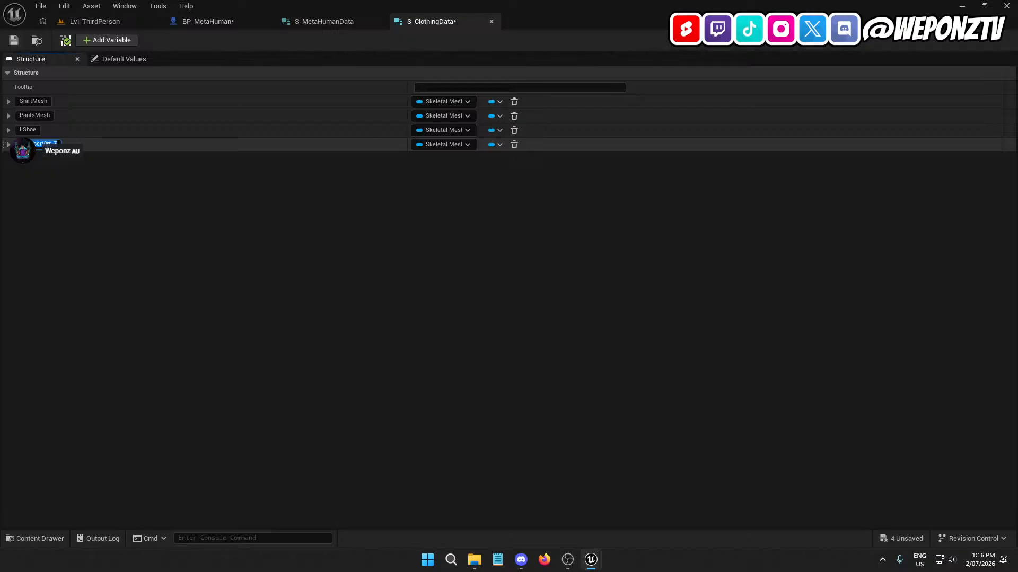
{"action": "key", "text": "BackSpace"}
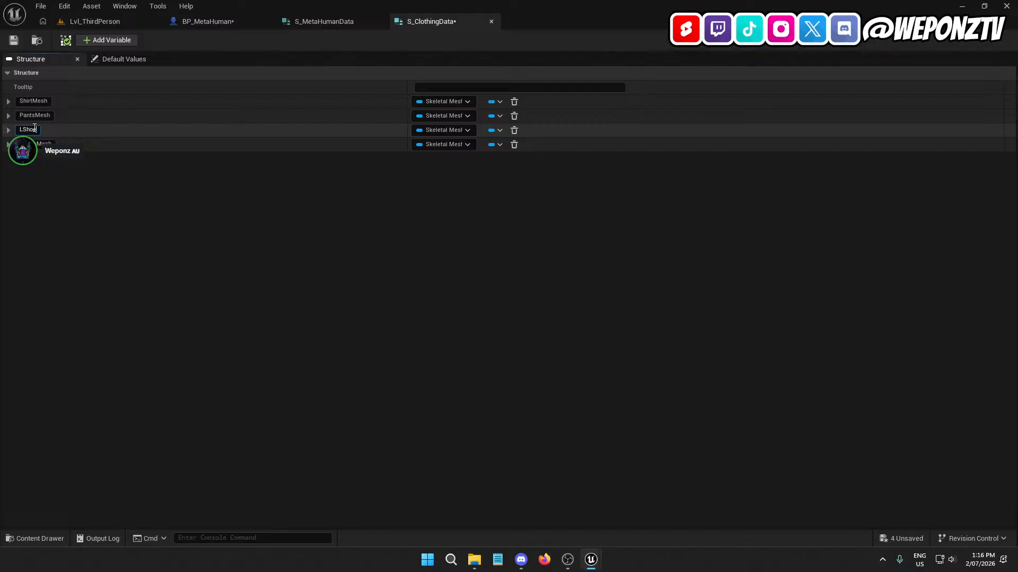
{"action": "type", "text": "h"}
{"action": "left_click", "coordinate": [13, 41]}
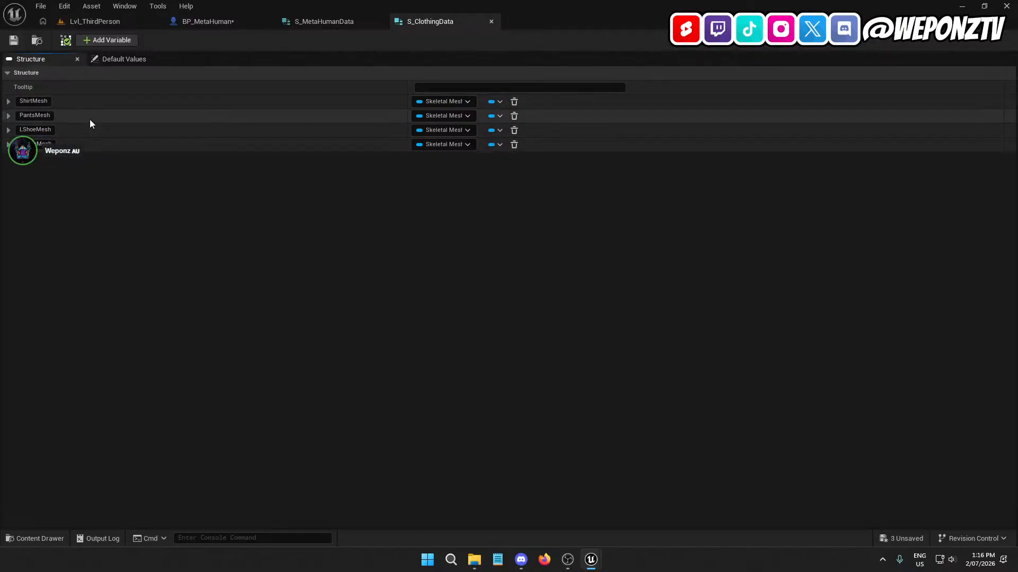
- Close S_ClothingData and add another member variable to S_MetaHumanData
{"action": "left_click", "coordinate": [491, 23]}
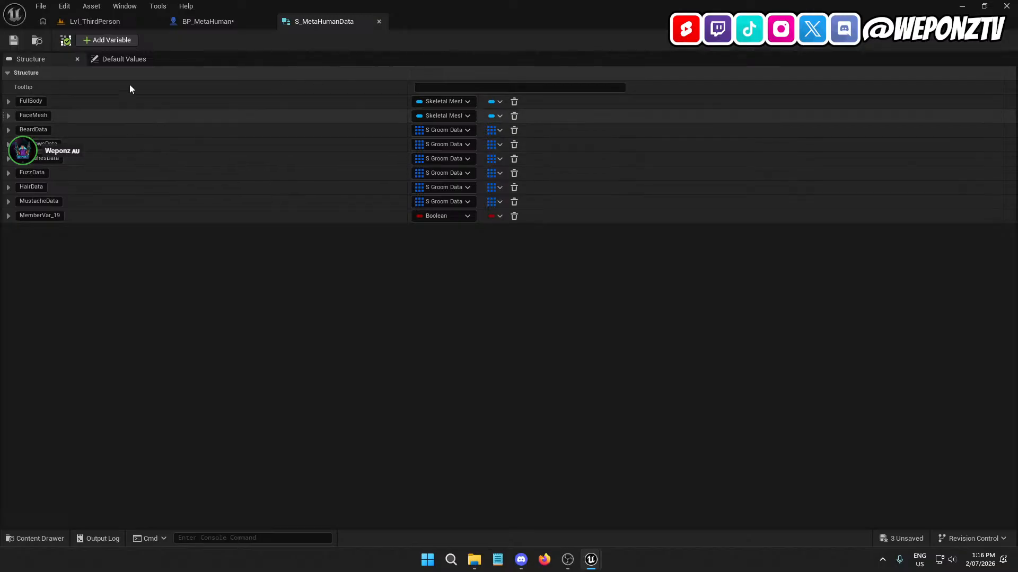
{"action": "left_click", "coordinate": [109, 41]}
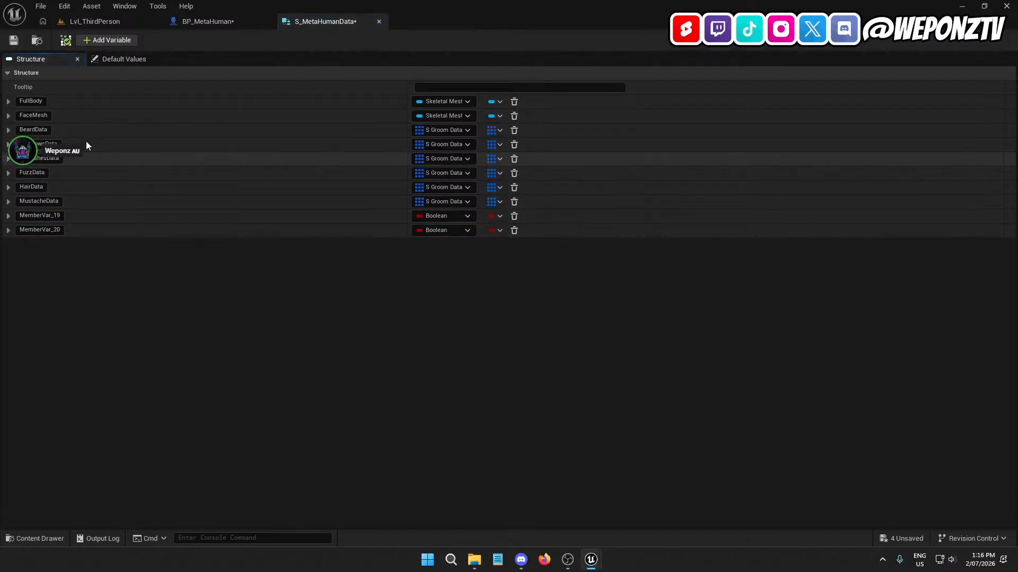
{"action": "left_click", "coordinate": [121, 23]}
{"action": "double_click", "coordinate": [159, 427]}
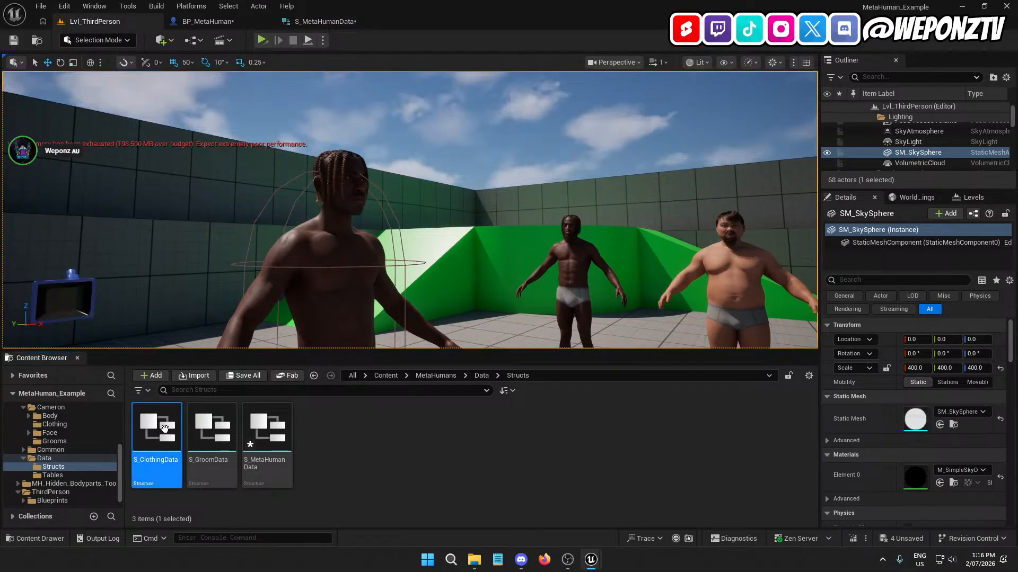
{"action": "left_click", "coordinate": [111, 40]}
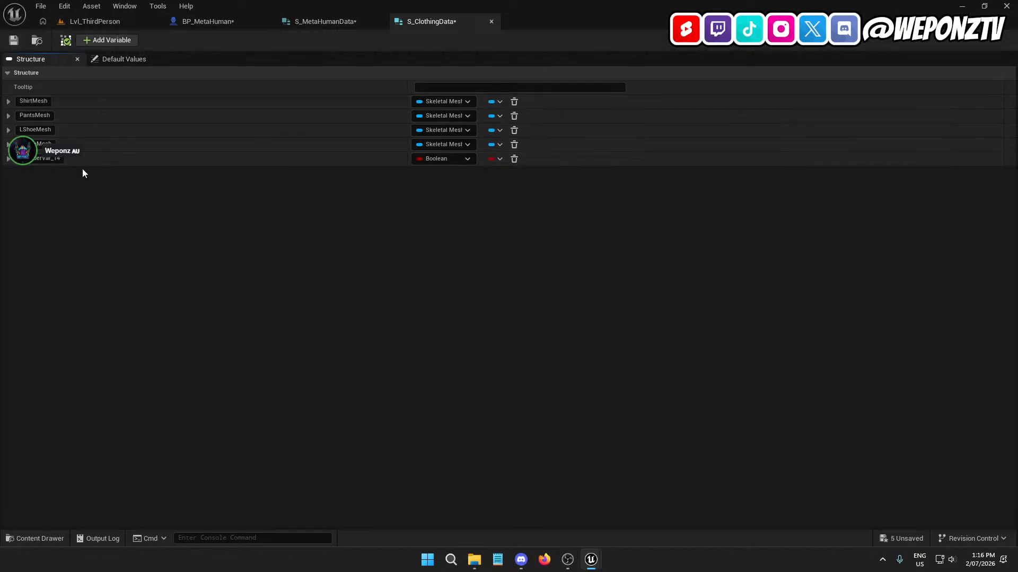
{"action": "left_click", "coordinate": [447, 159]}
{"action": "type", "text": "skel"}
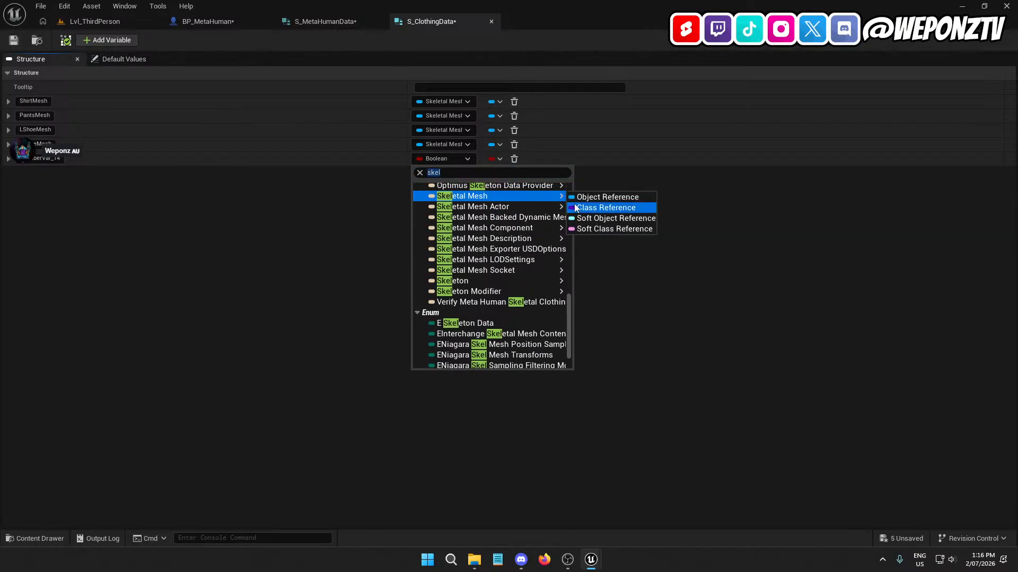
{"action": "left_click", "coordinate": [607, 197]}
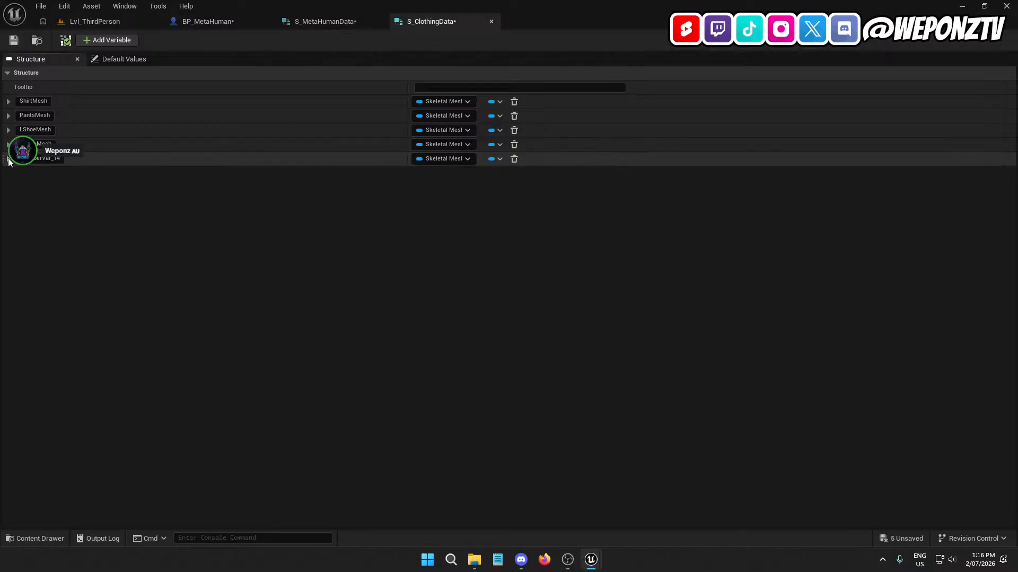
{"action": "left_click_drag", "start_coordinate": [5, 158], "coordinate": [10, 101]}
{"action": "double_click", "coordinate": [40, 101]}
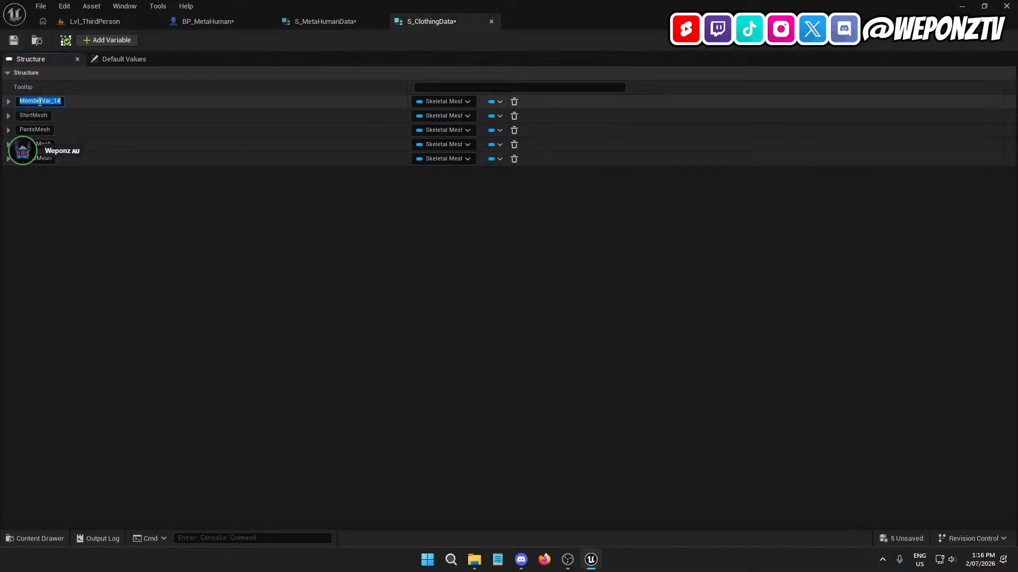
{"action": "type", "text": "MaskedBody"}
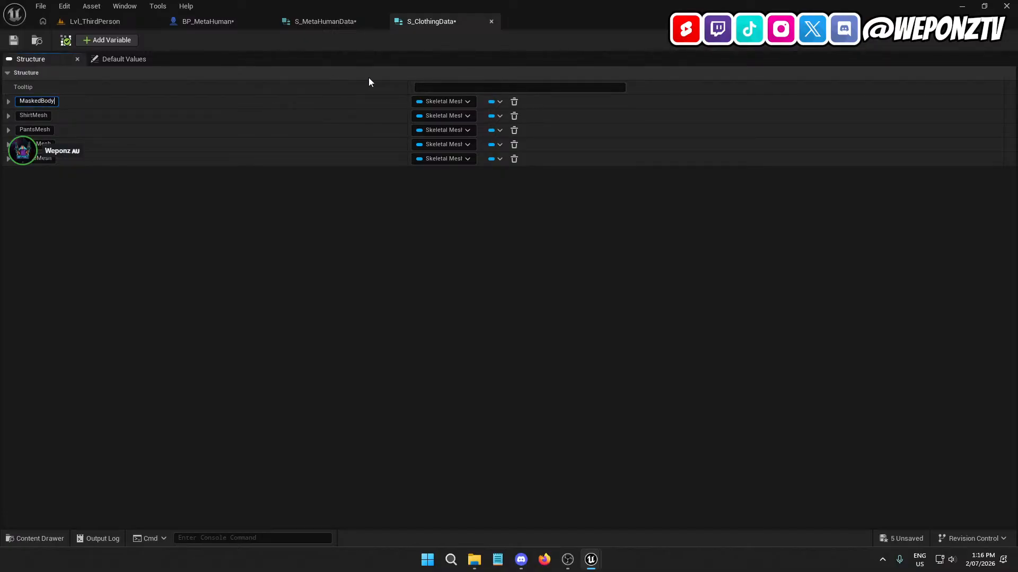
{"action": "left_click", "coordinate": [514, 101]}
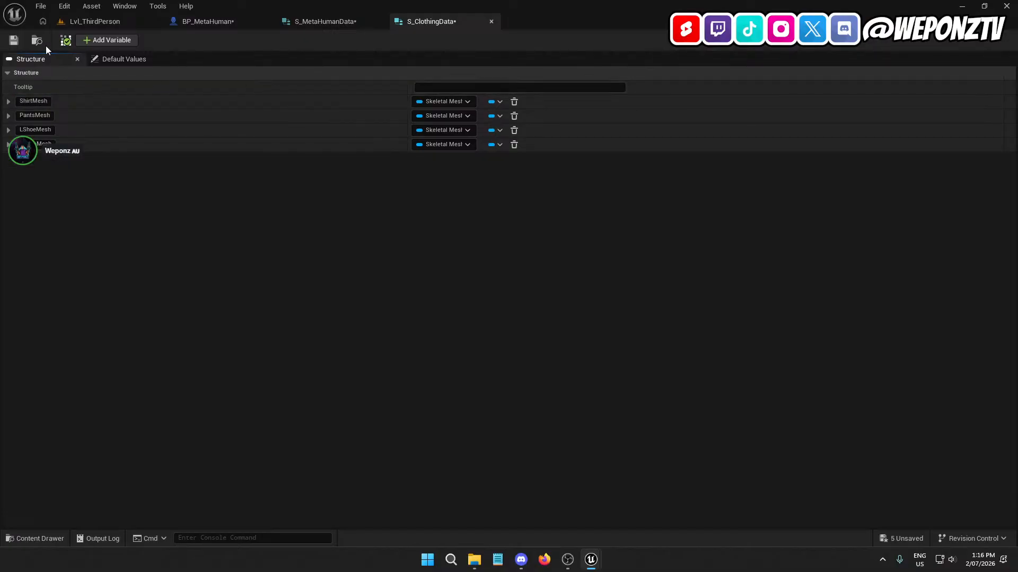
{"action": "left_click", "coordinate": [14, 42]}
- Rename MemberVar_19 in S_MetaHumanData to ClothingData, set its type to the S_ClothingData structure, and check its default values
{"action": "left_click", "coordinate": [313, 21]}
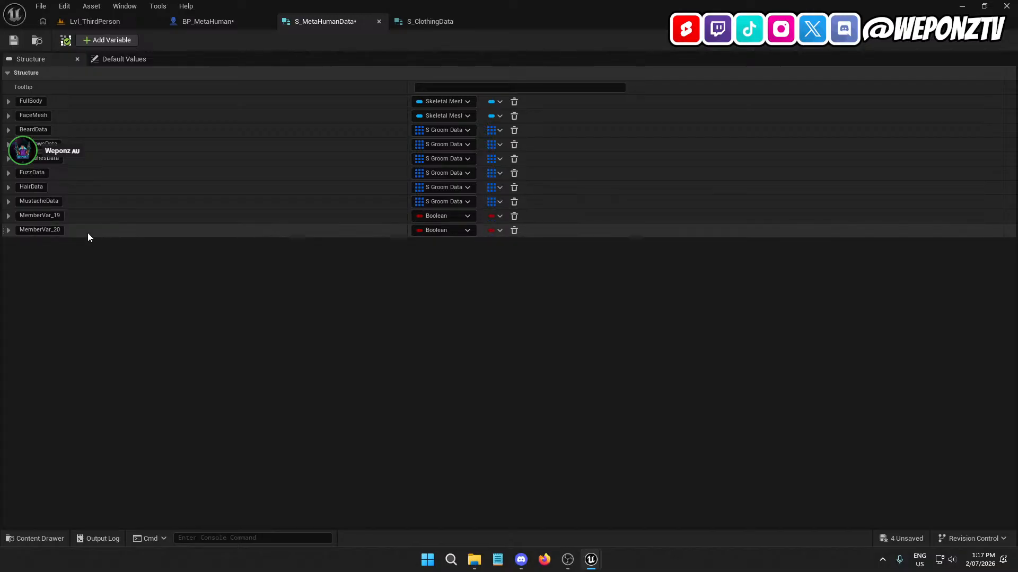
{"action": "left_click", "coordinate": [33, 216]}
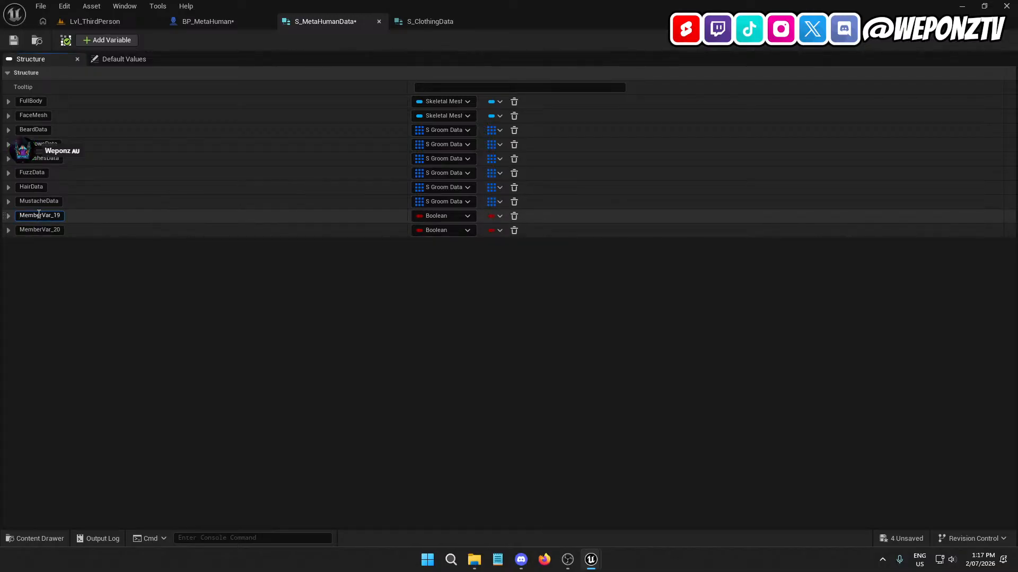
{"action": "double_click", "coordinate": [39, 215]}
{"action": "type", "text": "ClothingData"}
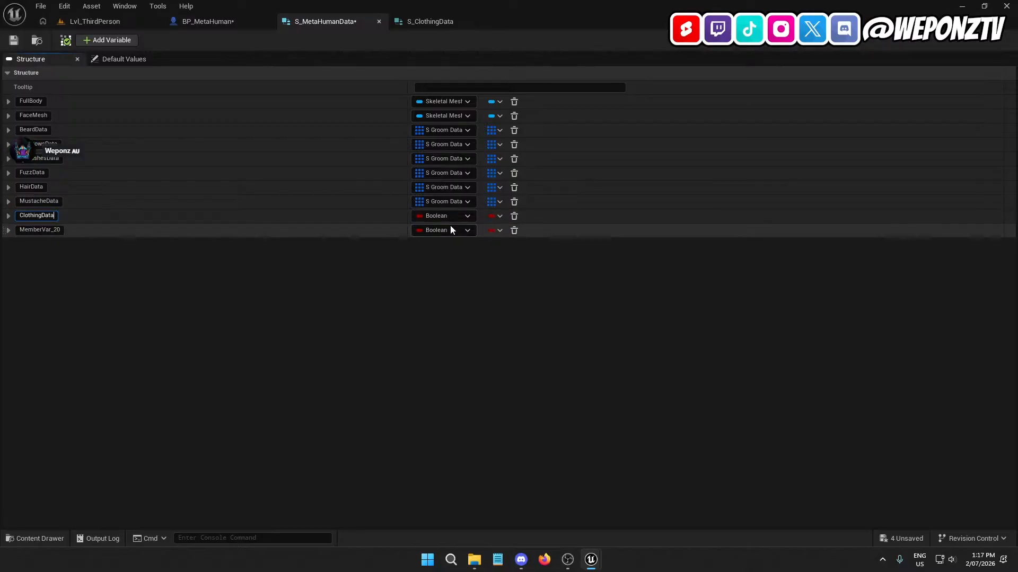
{"action": "left_click", "coordinate": [437, 214]}
{"action": "type", "text": "clothing"}
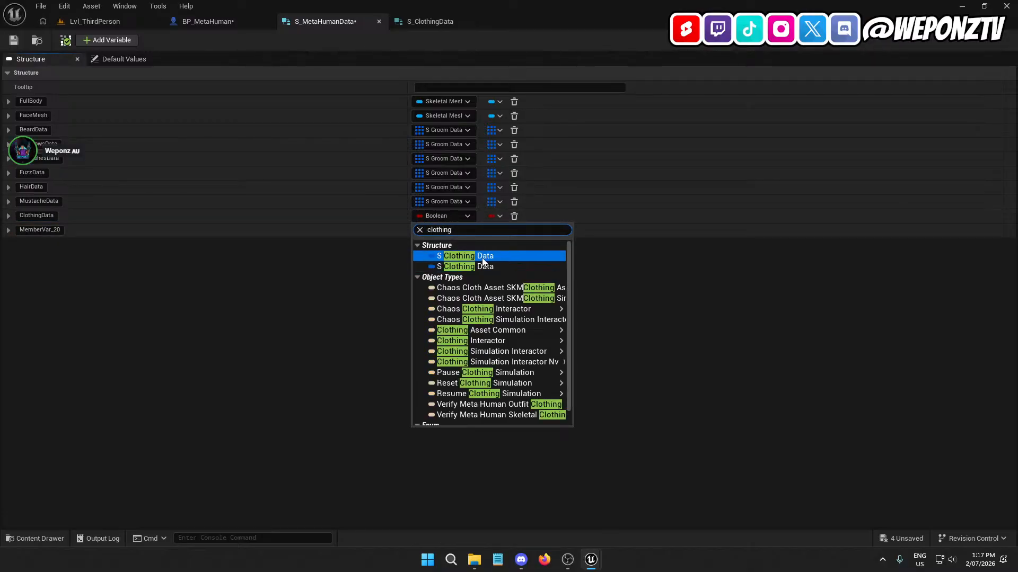
{"action": "left_click", "coordinate": [483, 266]}
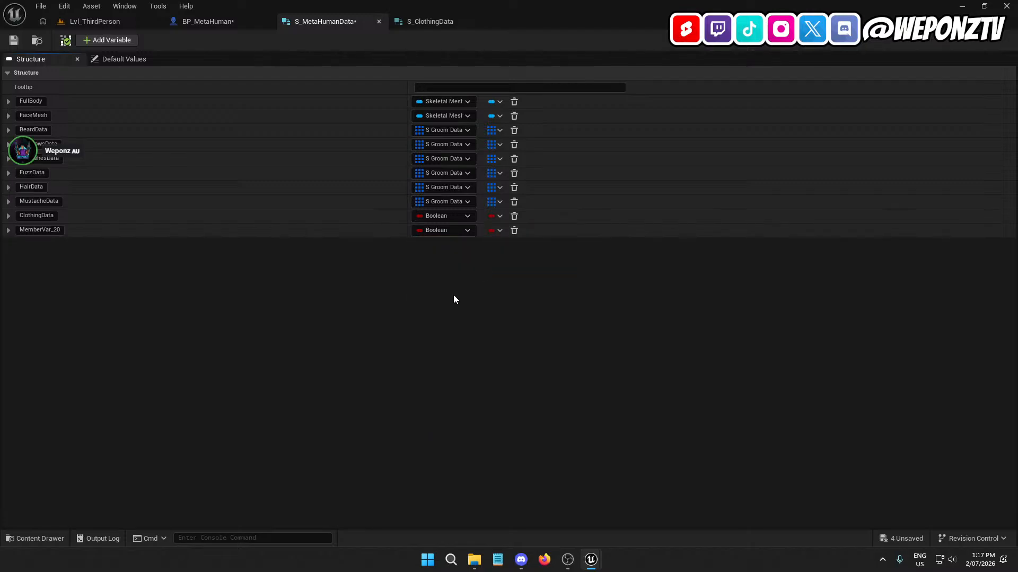
{"action": "left_click", "coordinate": [123, 59]}
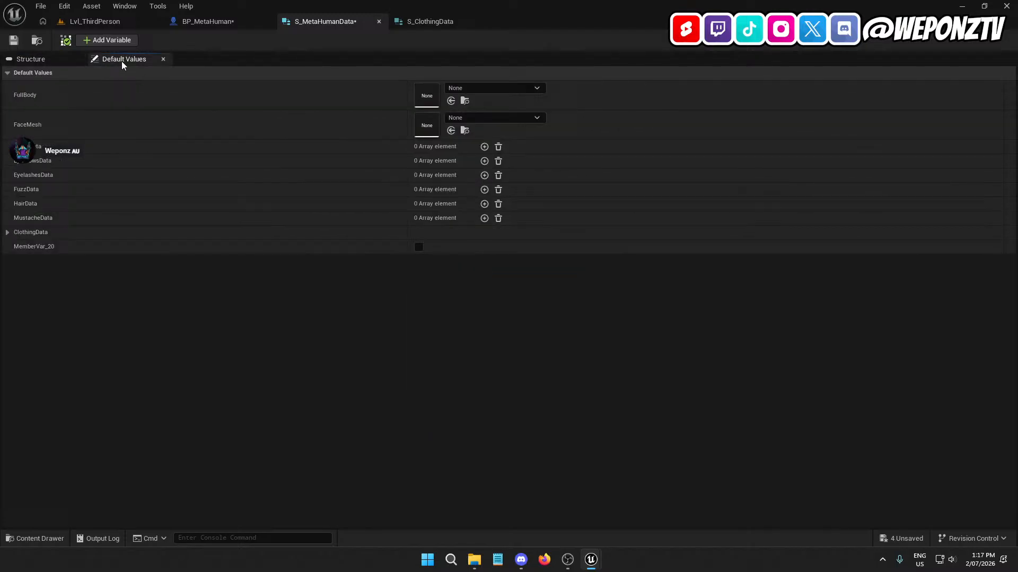
{"action": "left_click", "coordinate": [8, 233]}
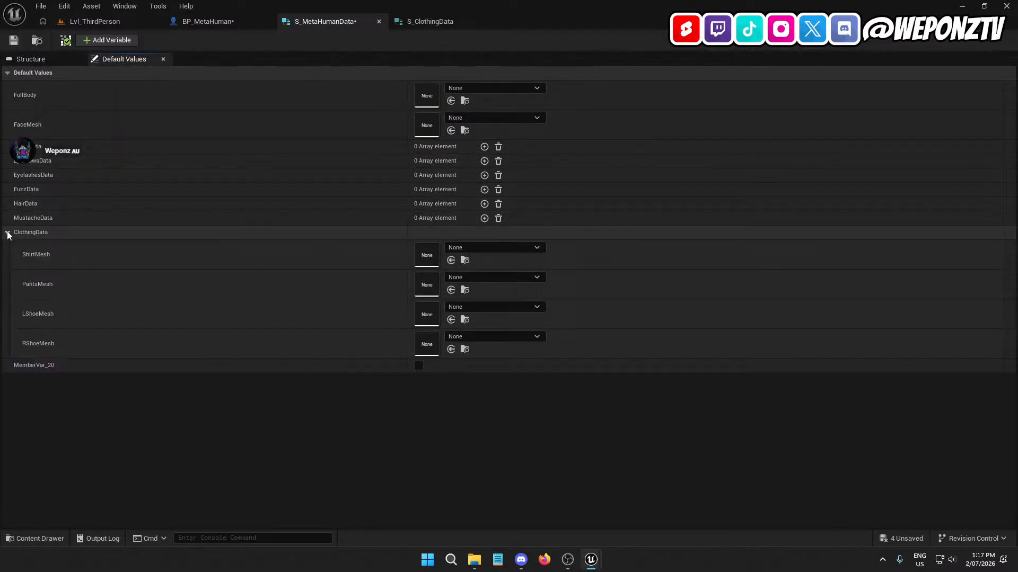
{"action": "left_click", "coordinate": [8, 233]}
{"action": "left_click", "coordinate": [60, 57]}
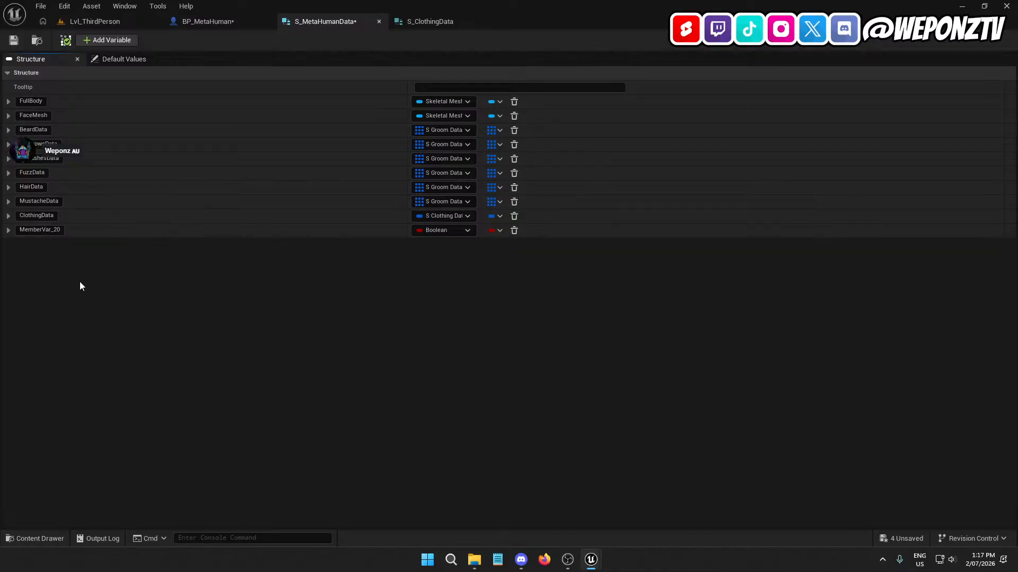
- Rename MemberVar_20 to MaskedBody and set its type to Skeletal Mesh object reference
{"action": "left_click", "coordinate": [39, 230]}
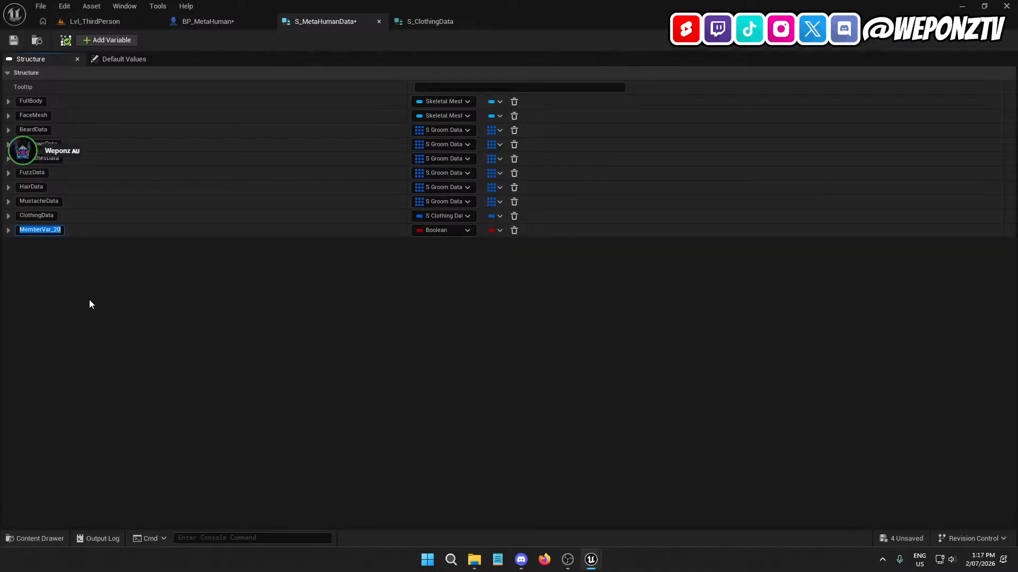
{"action": "type", "text": "Maske"}
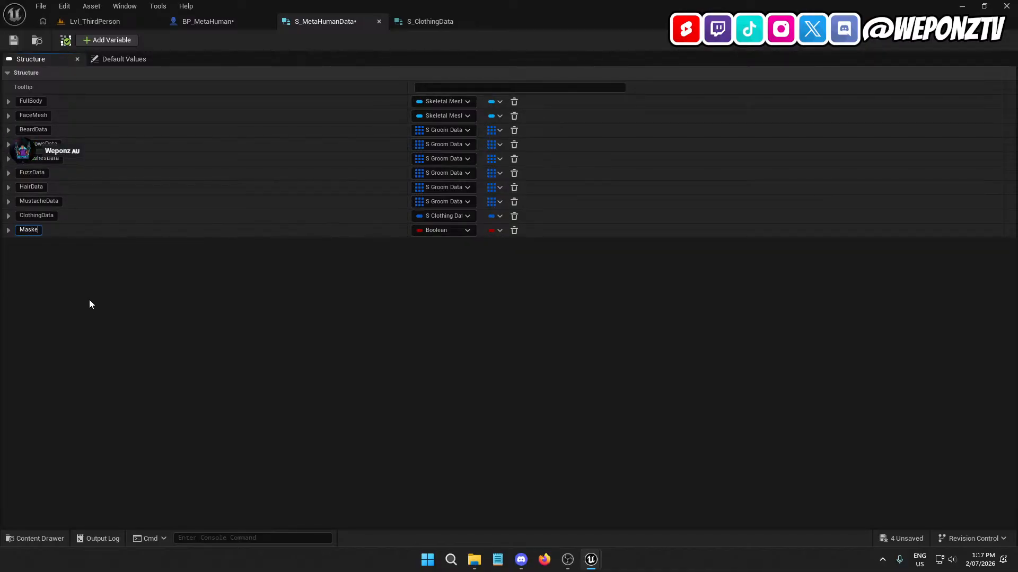
{"action": "type", "text": "dBody"}
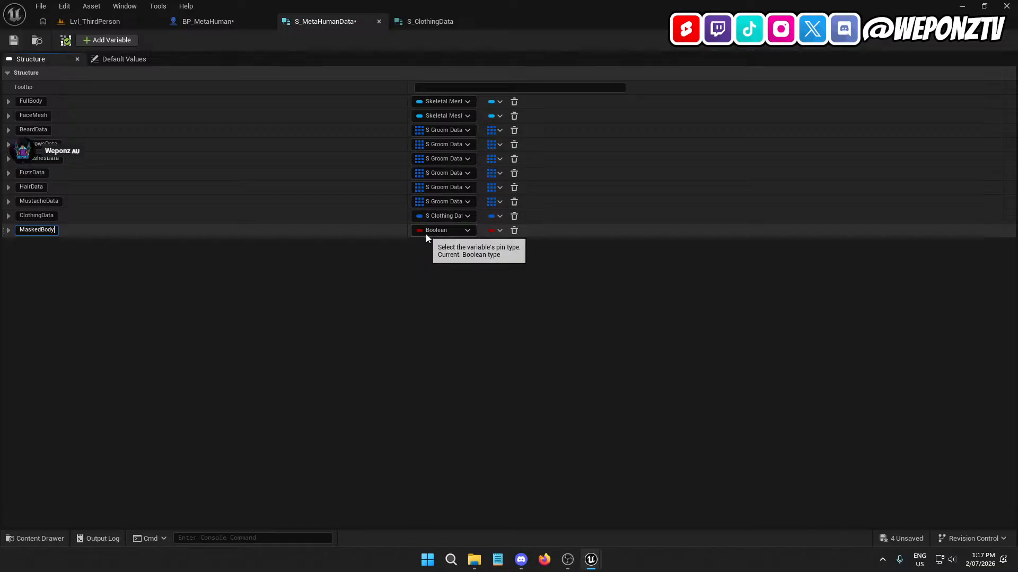
{"action": "left_click", "coordinate": [426, 235]}
{"action": "type", "text": "skel"}
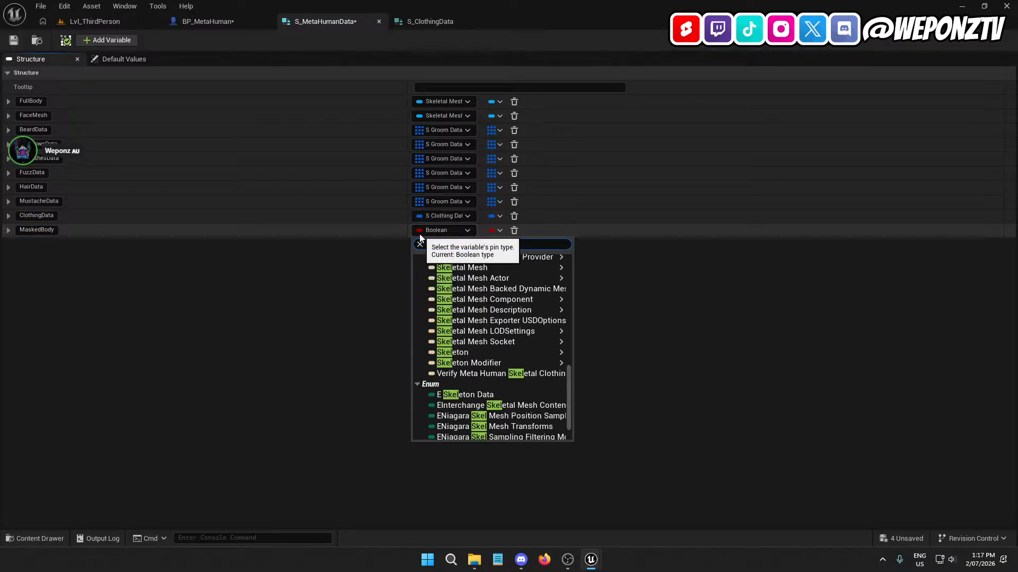
{"action": "left_click", "coordinate": [475, 267]}
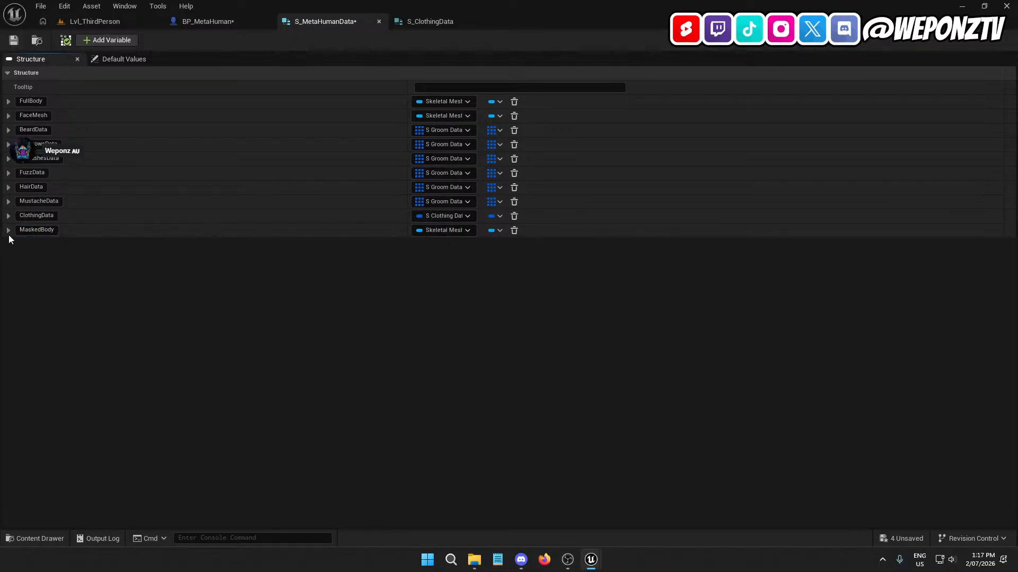
- Move the MaskedBody member between FullBody and FaceMesh, and save all modified assets
{"action": "left_click_drag", "start_coordinate": [9, 235], "coordinate": [3, 115]}
{"action": "left_click", "coordinate": [14, 41]}
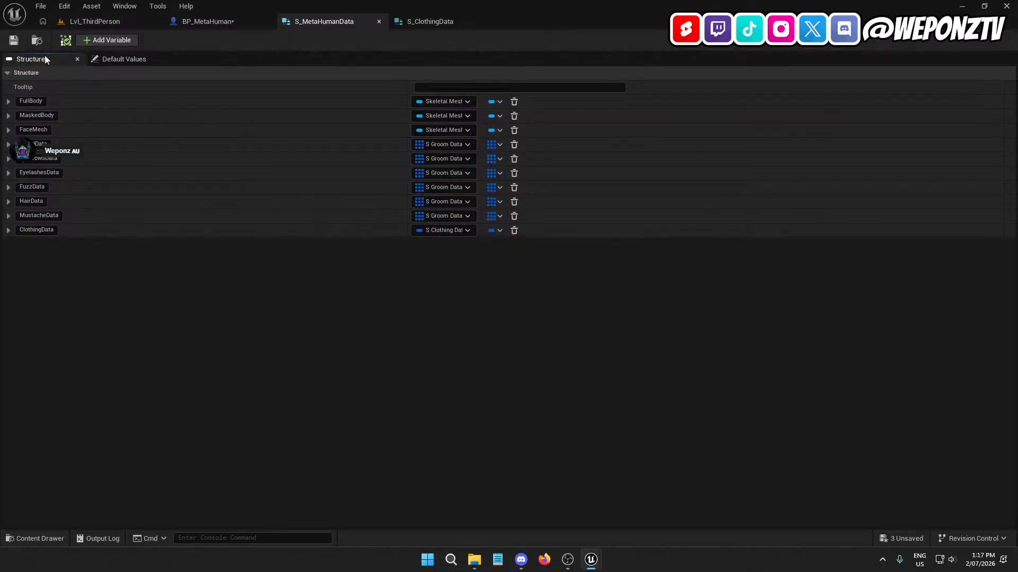
{"action": "left_click", "coordinate": [40, 6]}
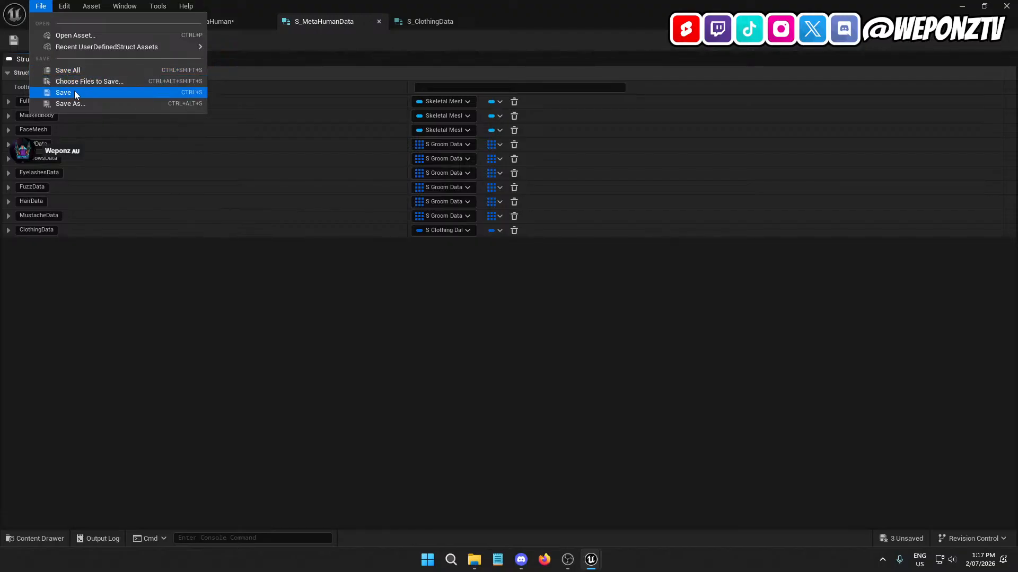
{"action": "left_click", "coordinate": [74, 70]}
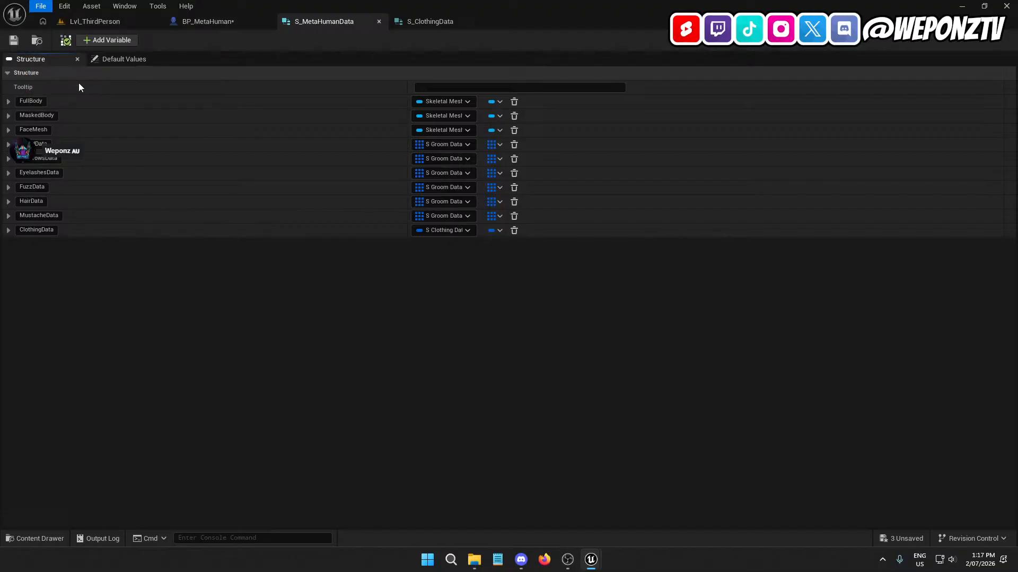
- Turn the ClothingData member of S_MetaHumanData into an array and close both structure editors
{"action": "left_click", "coordinate": [449, 27]}
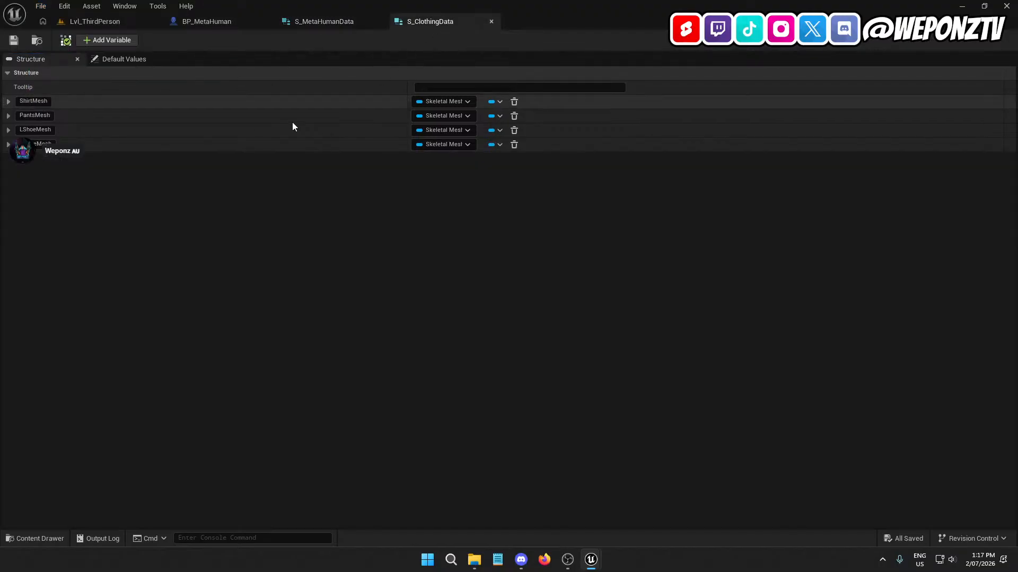
{"action": "left_click", "coordinate": [489, 21]}
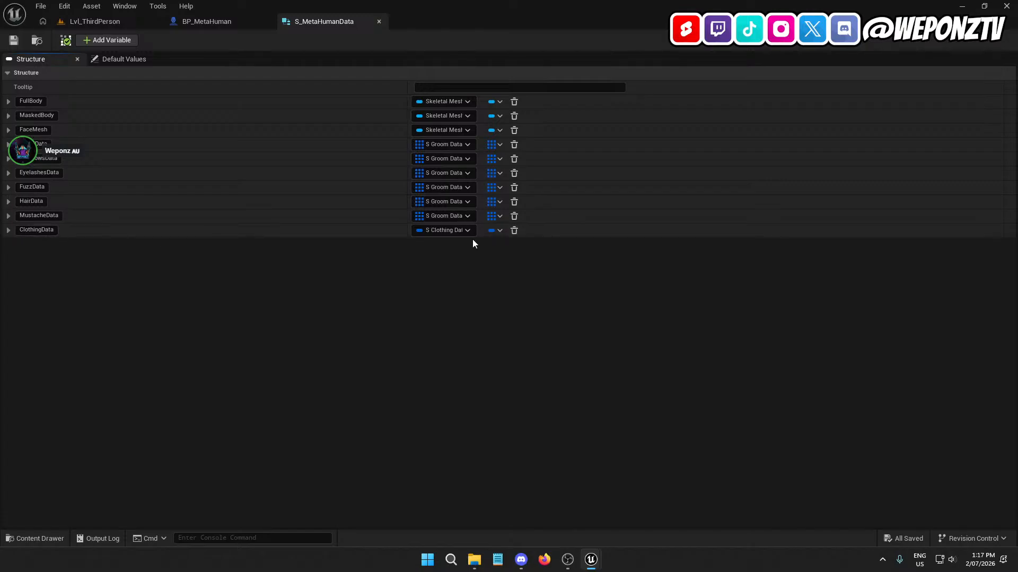
{"action": "left_click", "coordinate": [495, 231]}
{"action": "left_click", "coordinate": [379, 21]}
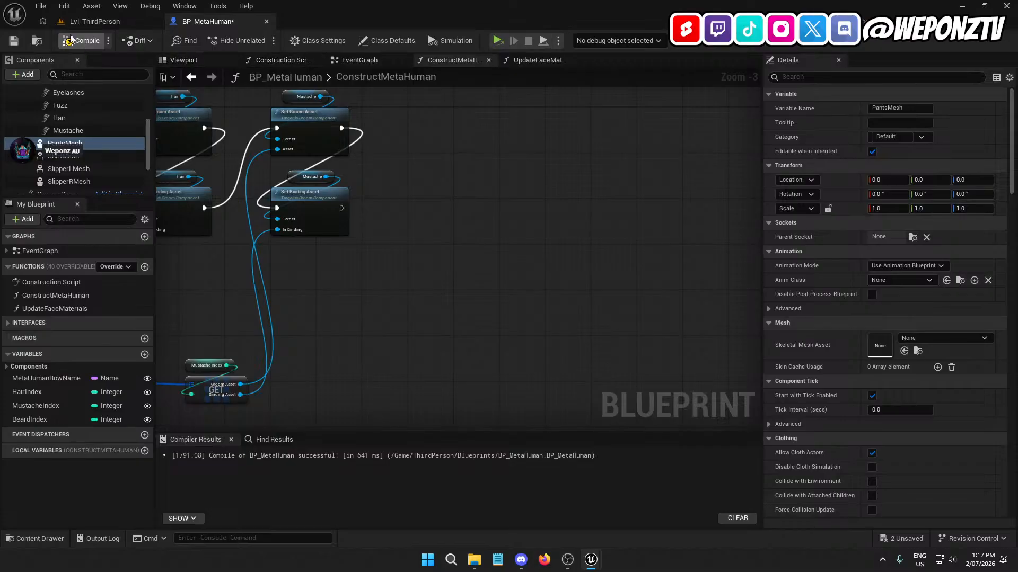
- Compile BP_MetaHuman and save all modified assets
{"action": "left_click", "coordinate": [15, 41]}
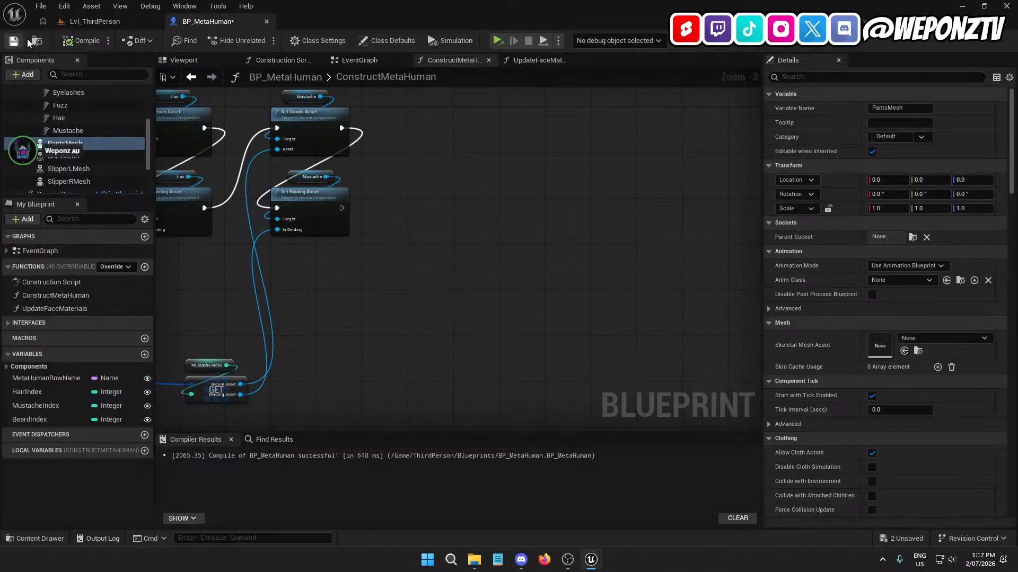
{"action": "left_click", "coordinate": [40, 6]}
{"action": "left_click", "coordinate": [71, 82]}
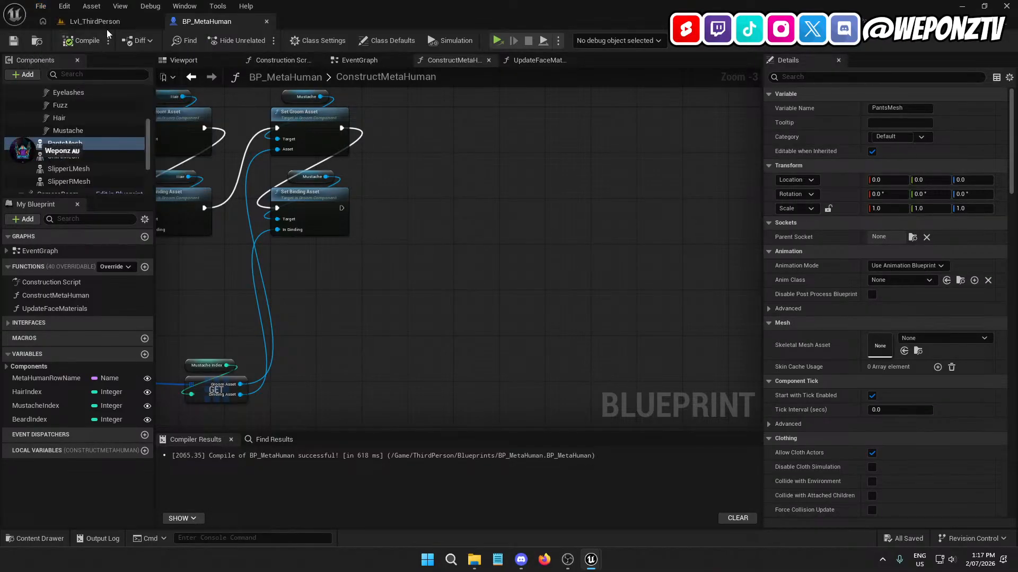
- Open the DT_MetaHumans data table from the MetaHumans Data Tables folder
{"action": "left_click", "coordinate": [106, 22]}
{"action": "left_click", "coordinate": [311, 473]}
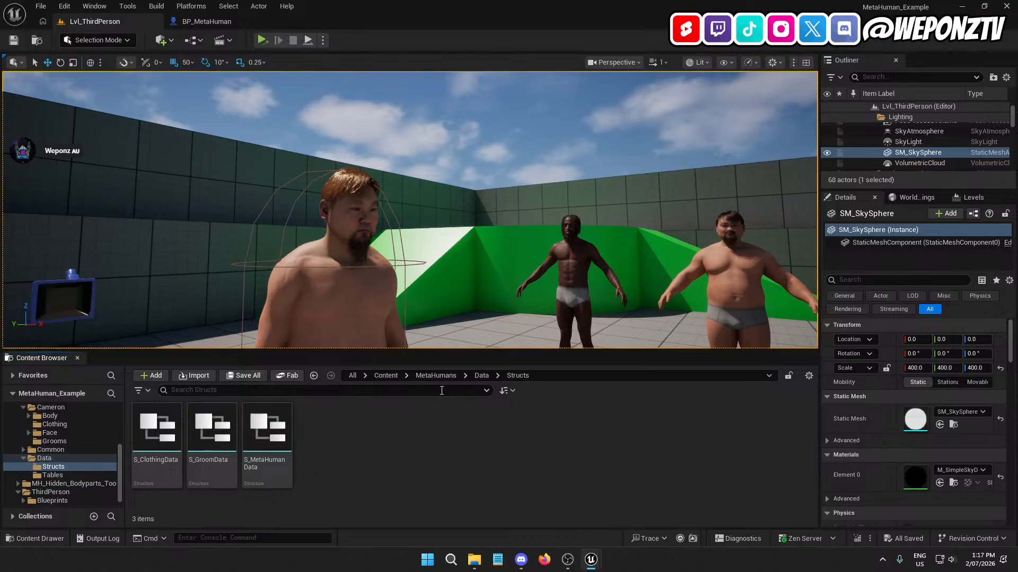
{"action": "left_click", "coordinate": [482, 375]}
{"action": "double_click", "coordinate": [234, 435]}
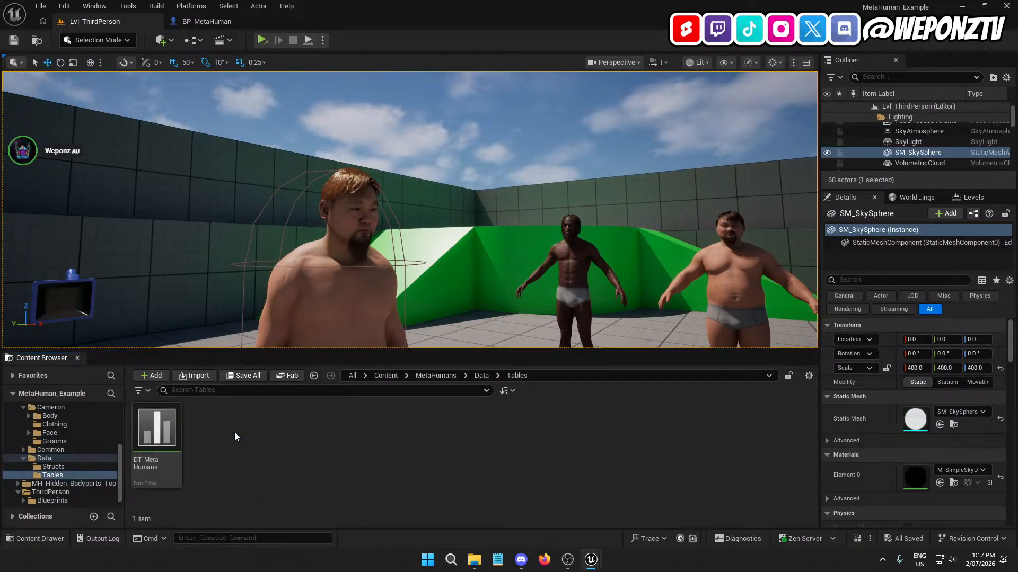
{"action": "double_click", "coordinate": [157, 435]}
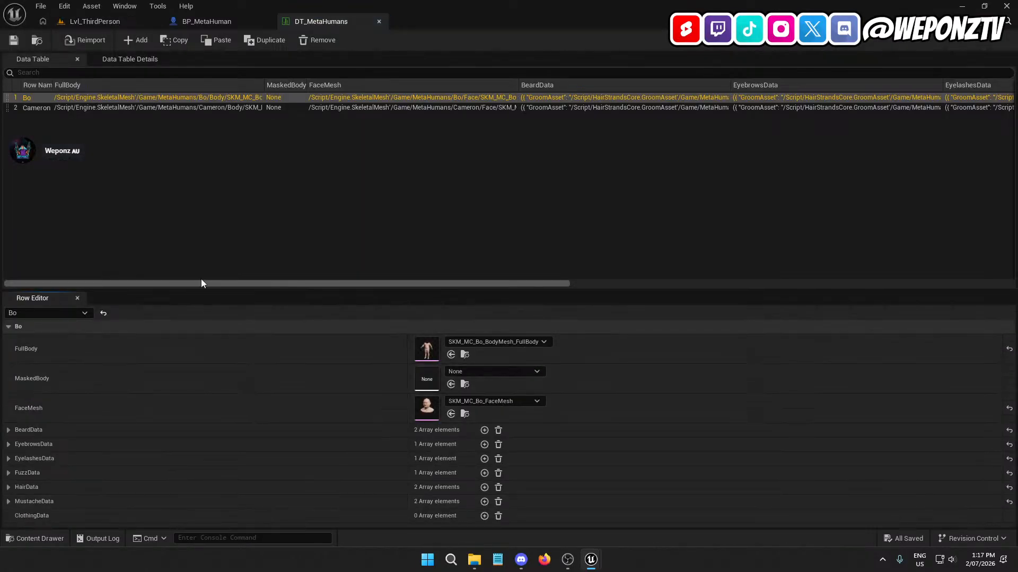
- Set the Bo row's MaskedBody to SKM_MC_Bo_BodyMesh_FullOutfit
{"action": "left_click", "coordinate": [501, 372]}
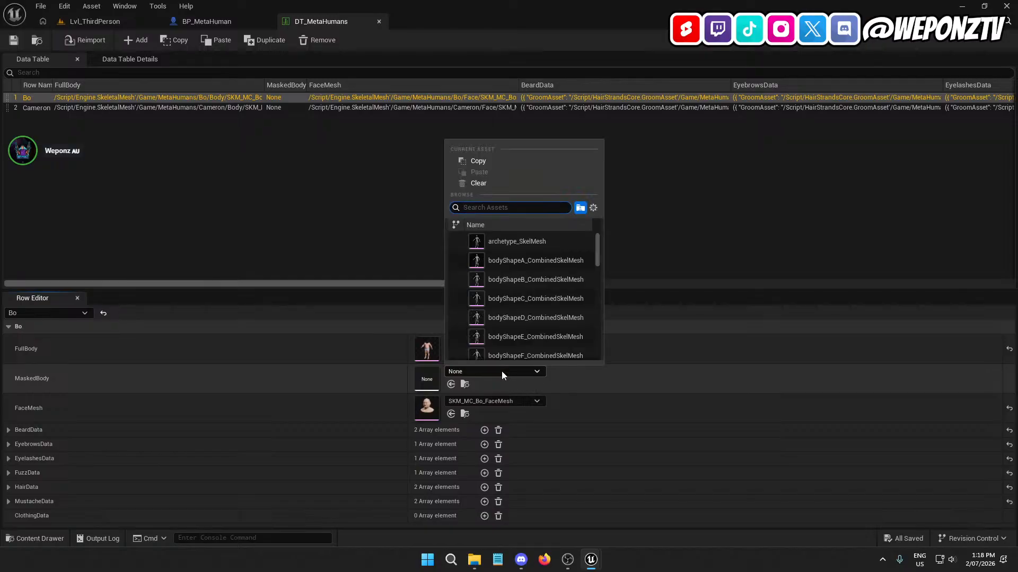
{"action": "type", "text": "bo"}
{"action": "scroll", "coordinate": [517, 297], "scroll_direction": "down", "scroll_amount": 5}
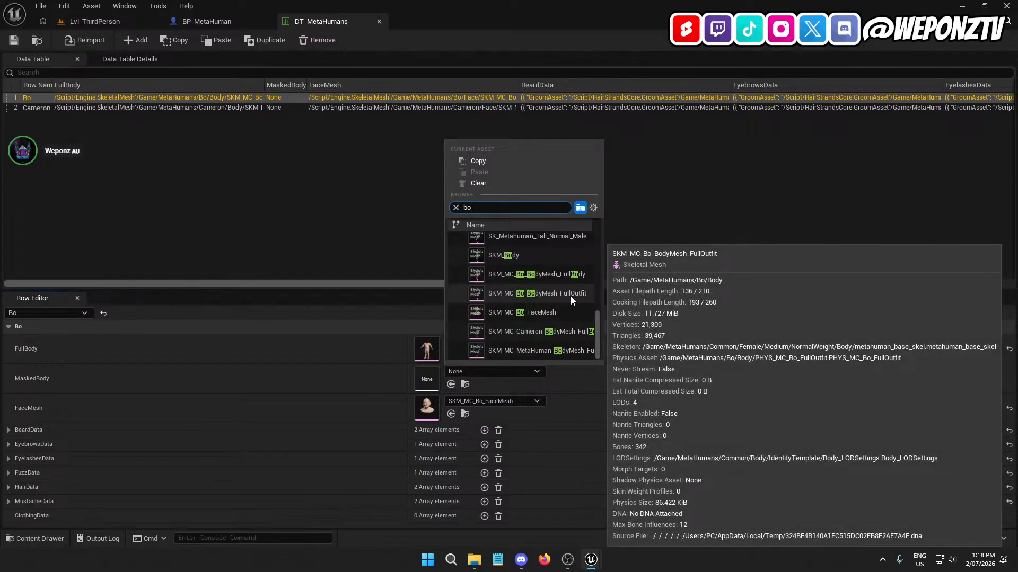
{"action": "left_click", "coordinate": [573, 297]}
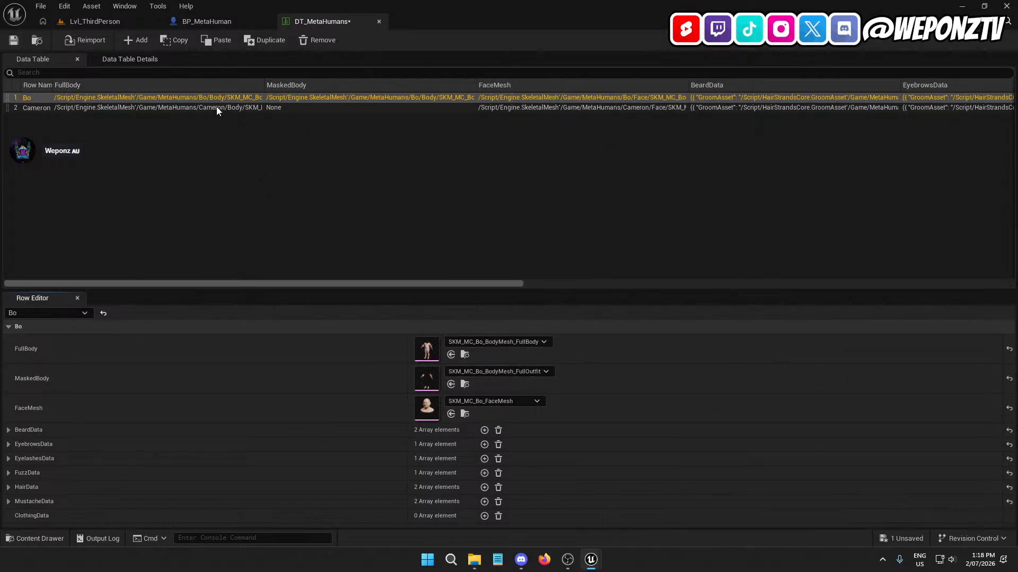
- Set the Cameron row's MaskedBody to SKM_MC_MetaHuman_BodyMesh_FullOutfit
{"action": "left_click", "coordinate": [216, 107]}
{"action": "left_click", "coordinate": [478, 371]}
{"action": "type", "text": "cam"}
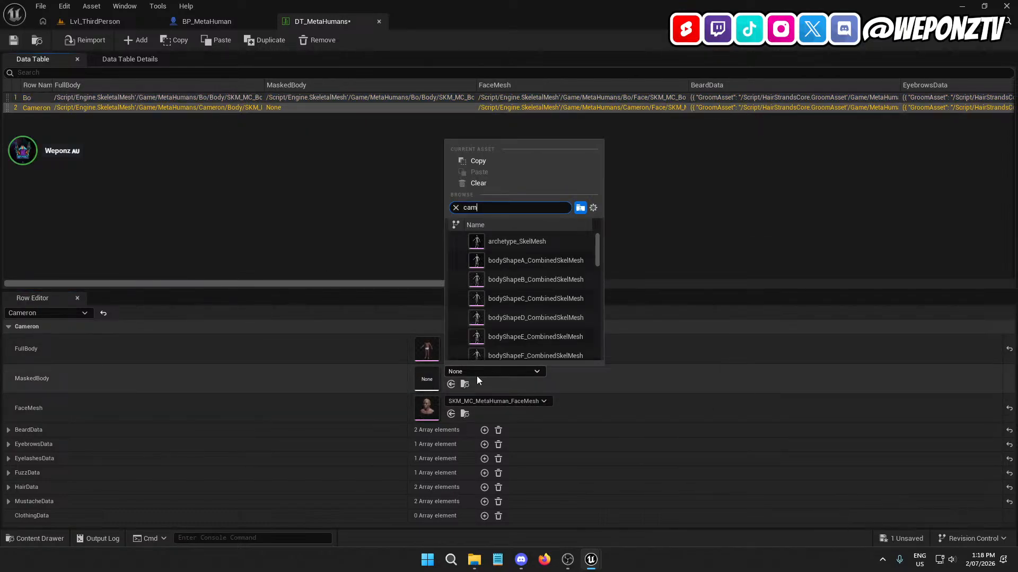
{"action": "type", "text": "eron full ou"}
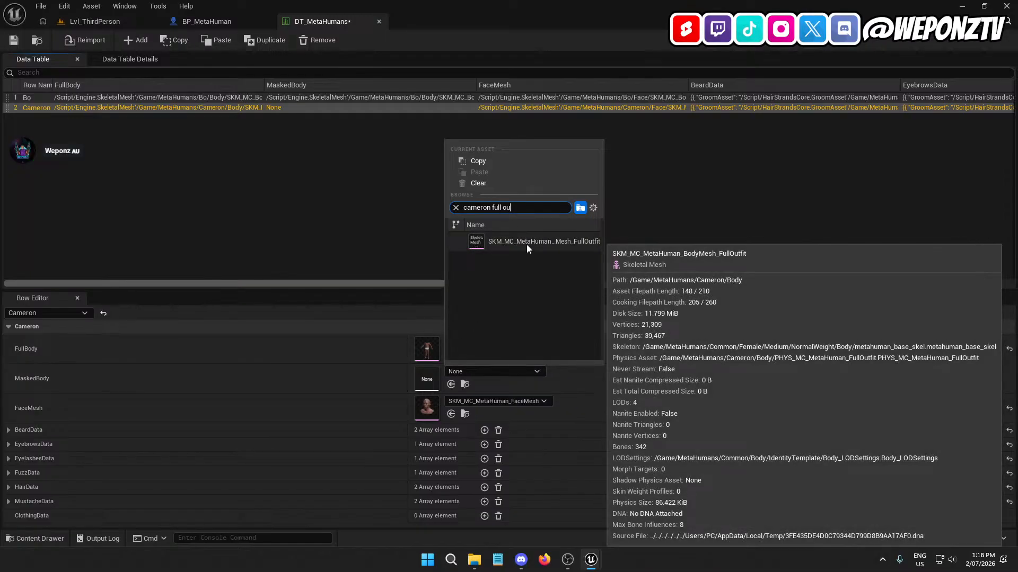
{"action": "left_click", "coordinate": [527, 244]}
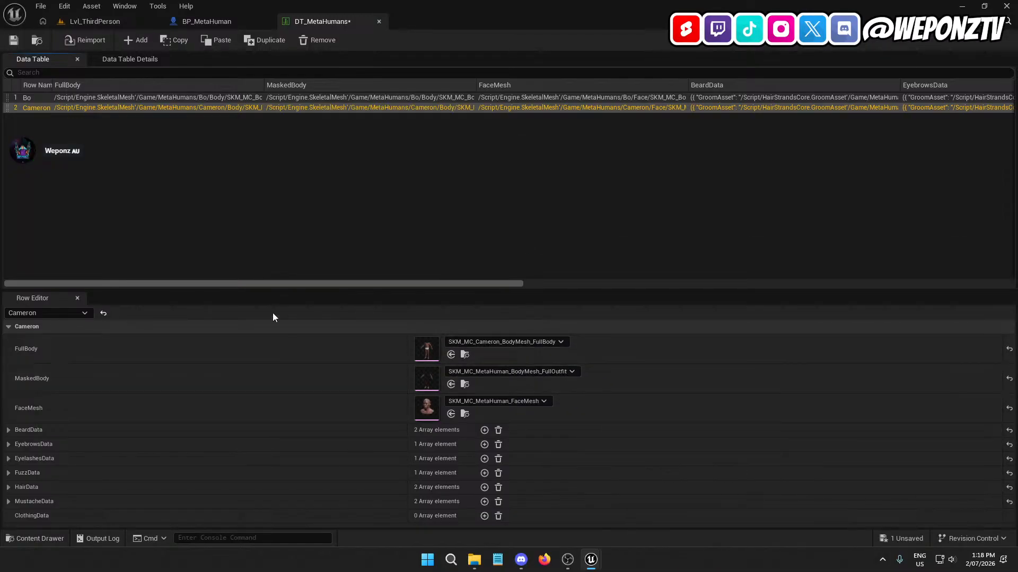
- Select the Bo row, and in the level editor browse to the MetaHumans Cameron Clothing folder
{"action": "left_click", "coordinate": [104, 96]}
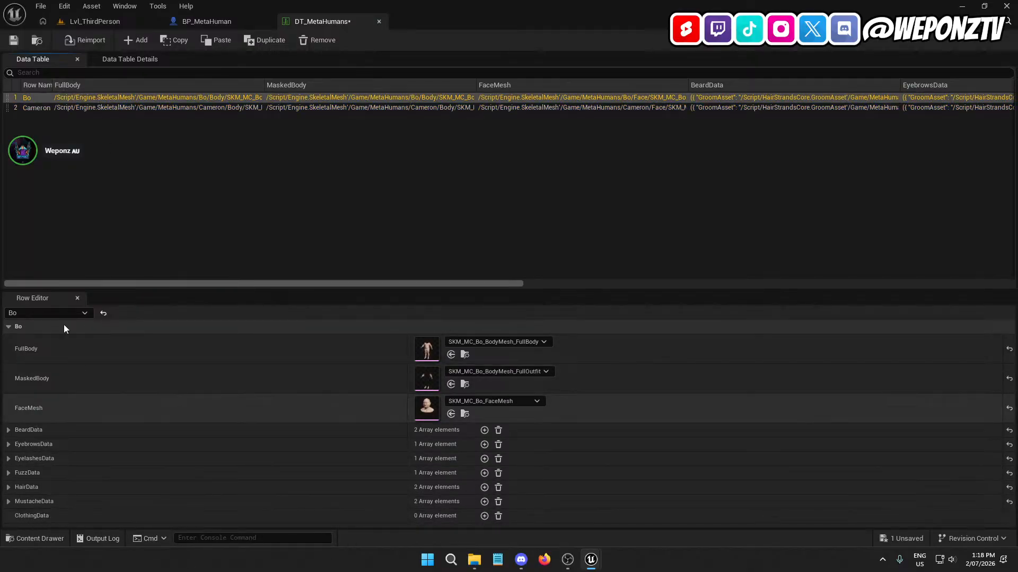
{"action": "left_click", "coordinate": [101, 21]}
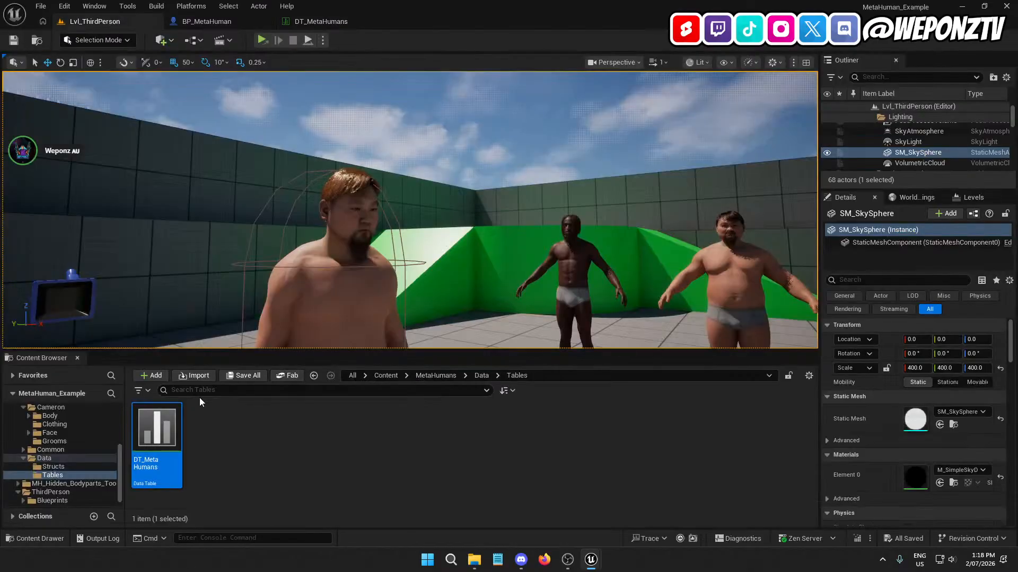
{"action": "left_click", "coordinate": [432, 376]}
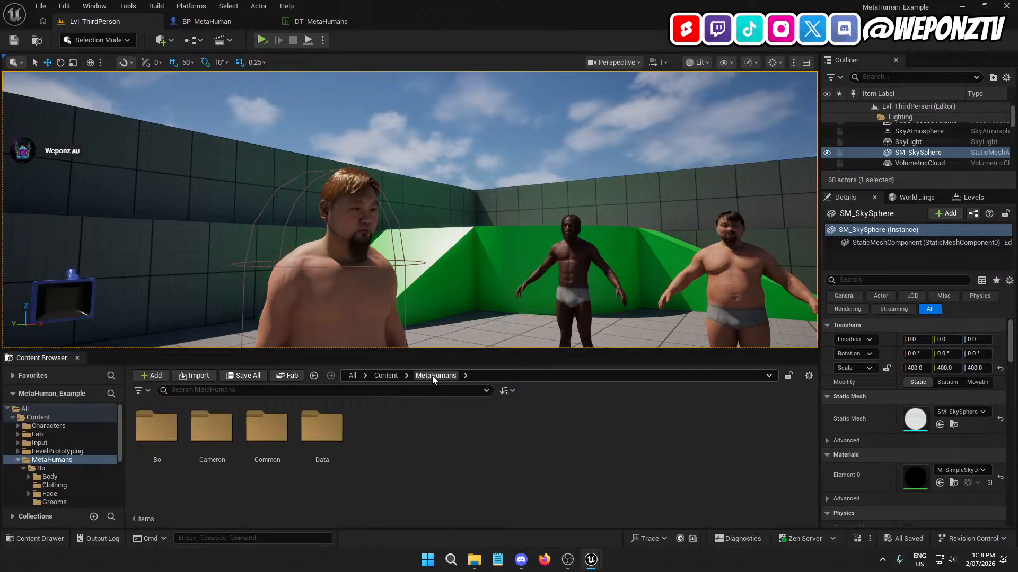
{"action": "left_click", "coordinate": [215, 436]}
{"action": "double_click", "coordinate": [215, 436]}
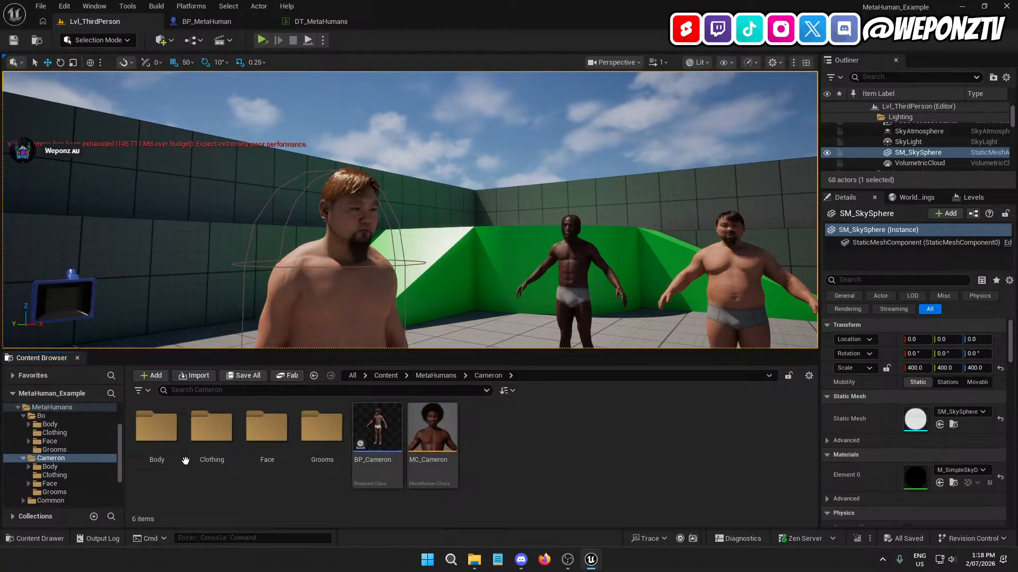
{"action": "double_click", "coordinate": [212, 432]}
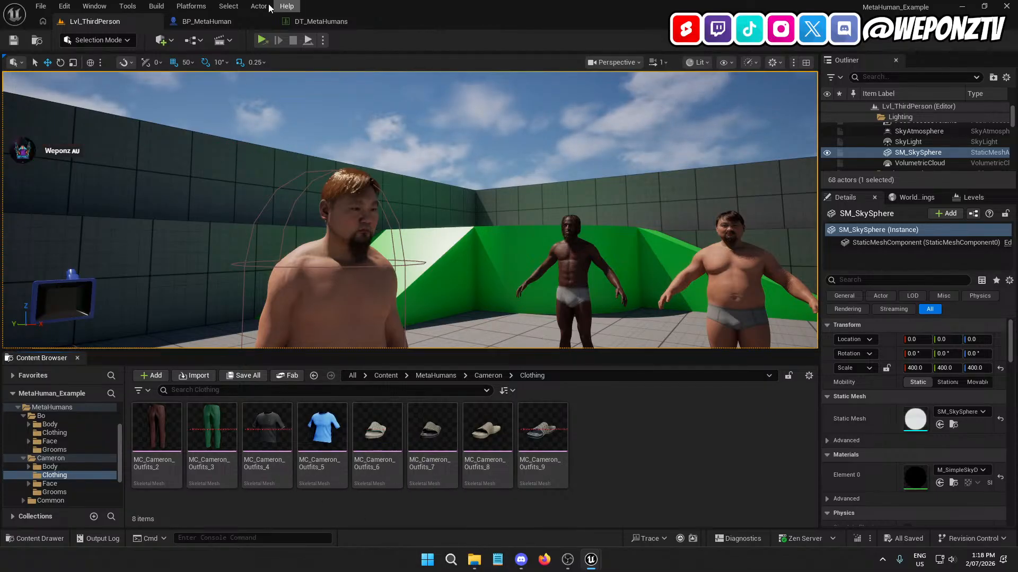
- Add one ClothingData array element to the Bo row of DT_MetaHumans and show its mesh members
{"action": "left_click", "coordinate": [333, 22]}
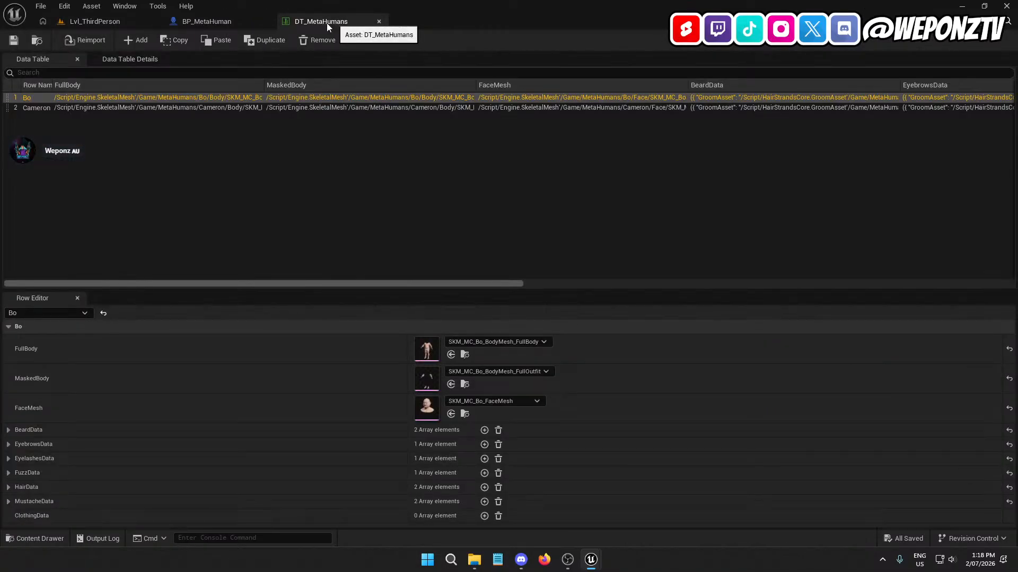
{"action": "left_click", "coordinate": [483, 516]}
{"action": "scroll", "coordinate": [319, 413], "scroll_direction": "down", "scroll_amount": 3}
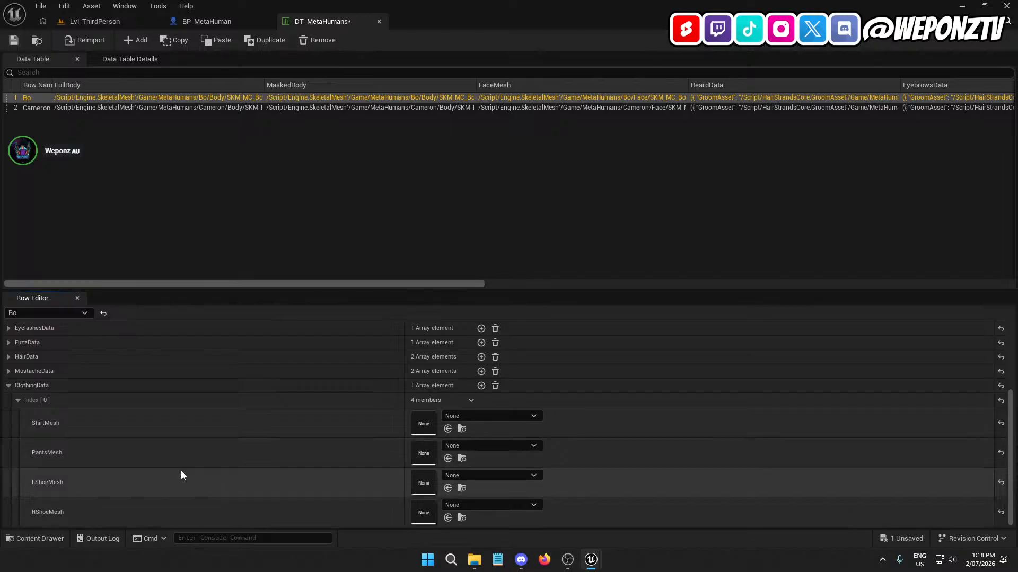
{"action": "left_click", "coordinate": [456, 417]}
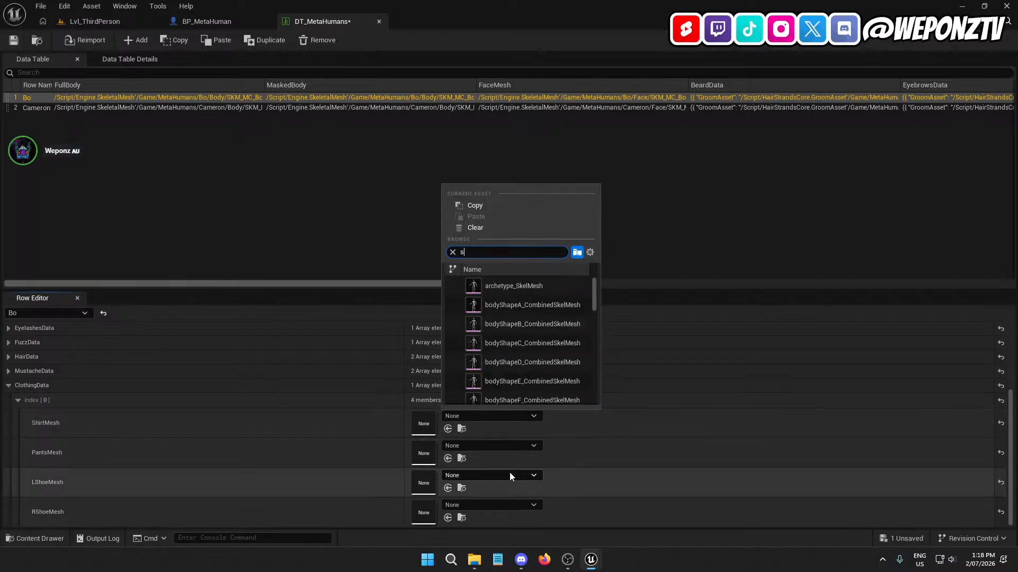
{"action": "type", "text": "shirt1"}
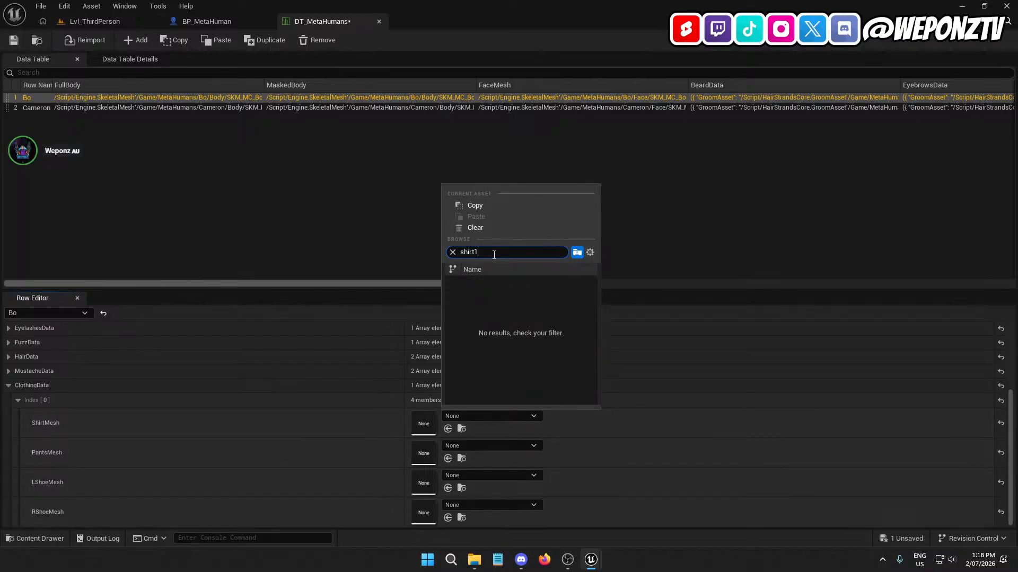
{"action": "key", "text": "BackSpace"}
- Assign MC_Cameron_Outfits_4 from the Cameron Clothing folder as the ShirtMesh of the Bo row's first ClothingData element
{"action": "left_click", "coordinate": [133, 20]}
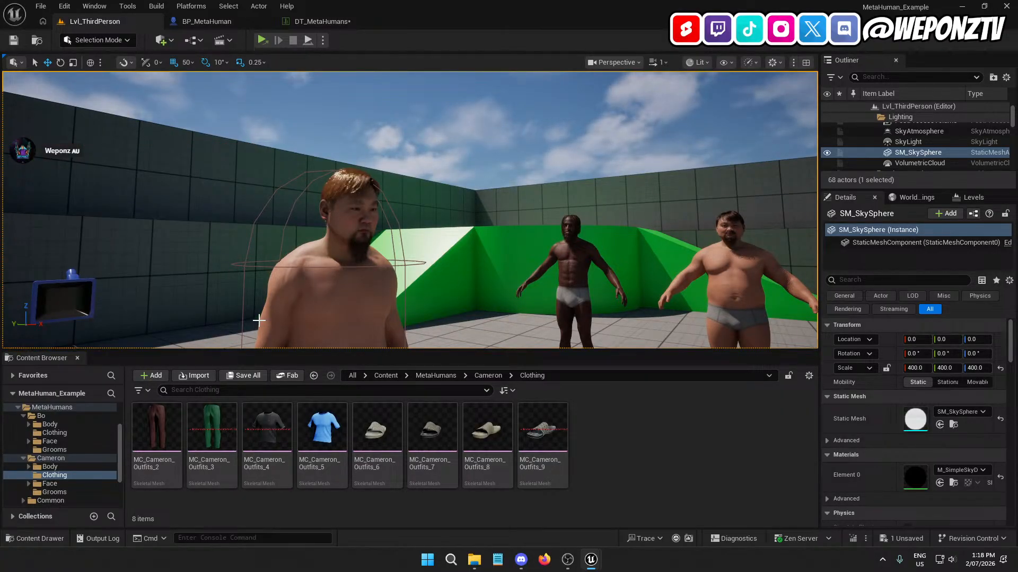
{"action": "left_click", "coordinate": [271, 411]}
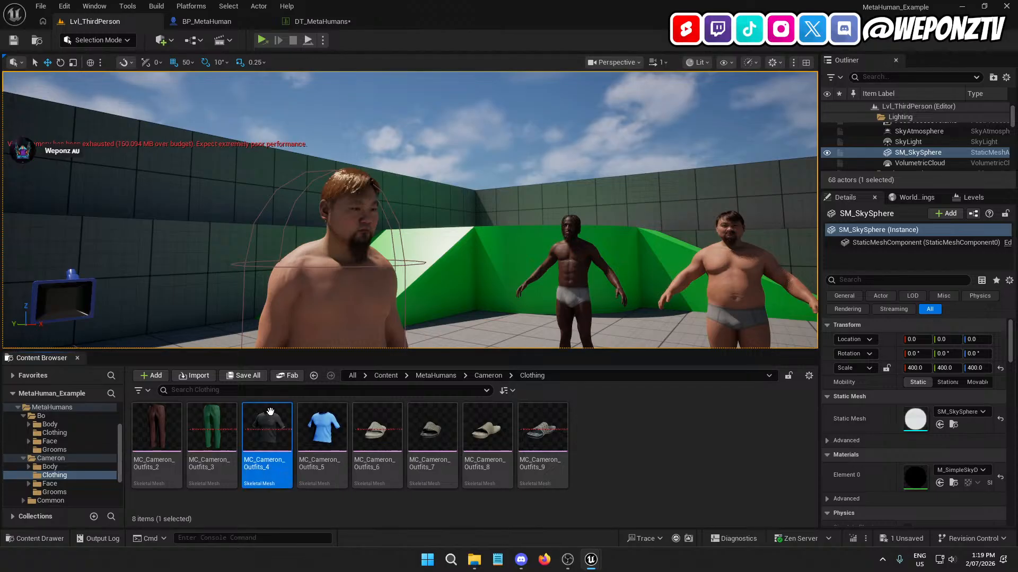
{"action": "left_click", "coordinate": [315, 23]}
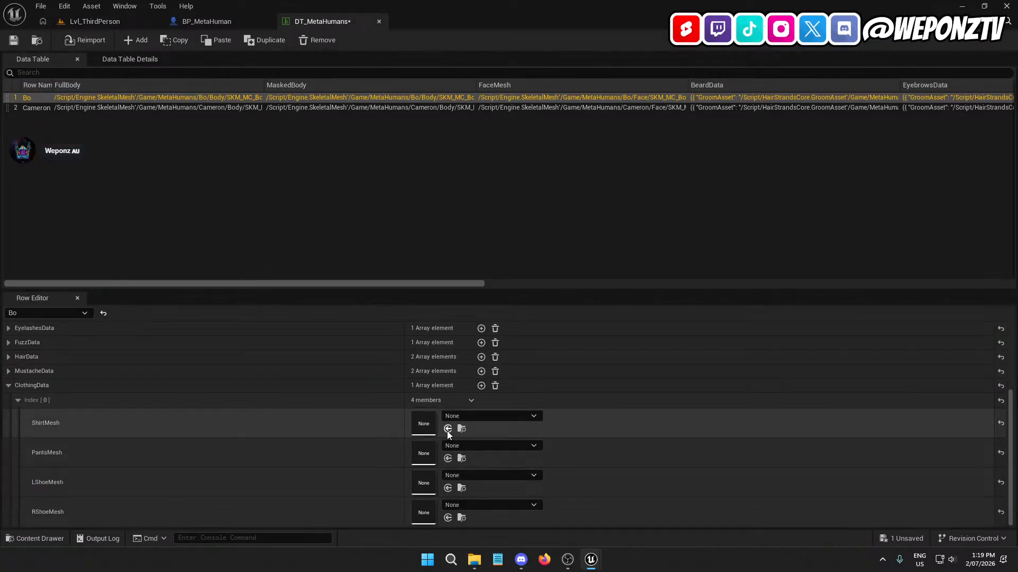
{"action": "left_click", "coordinate": [447, 430]}
- Assign MC_Cameron_Outfits_2 from the Cameron Clothing folder as the PantsMesh of the same ClothingData element
{"action": "left_click", "coordinate": [154, 21]}
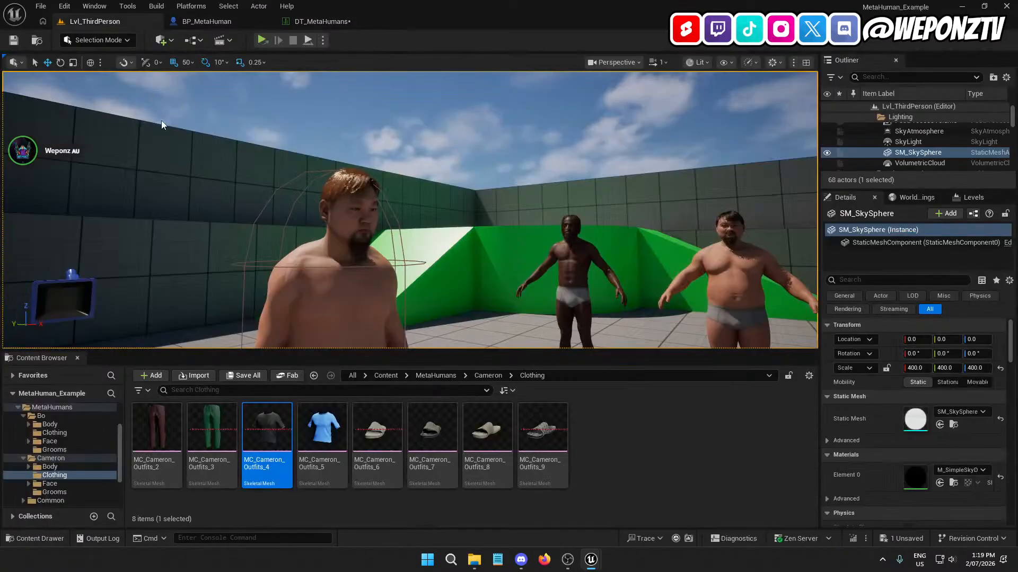
{"action": "left_click", "coordinate": [157, 427]}
{"action": "left_click", "coordinate": [318, 22]}
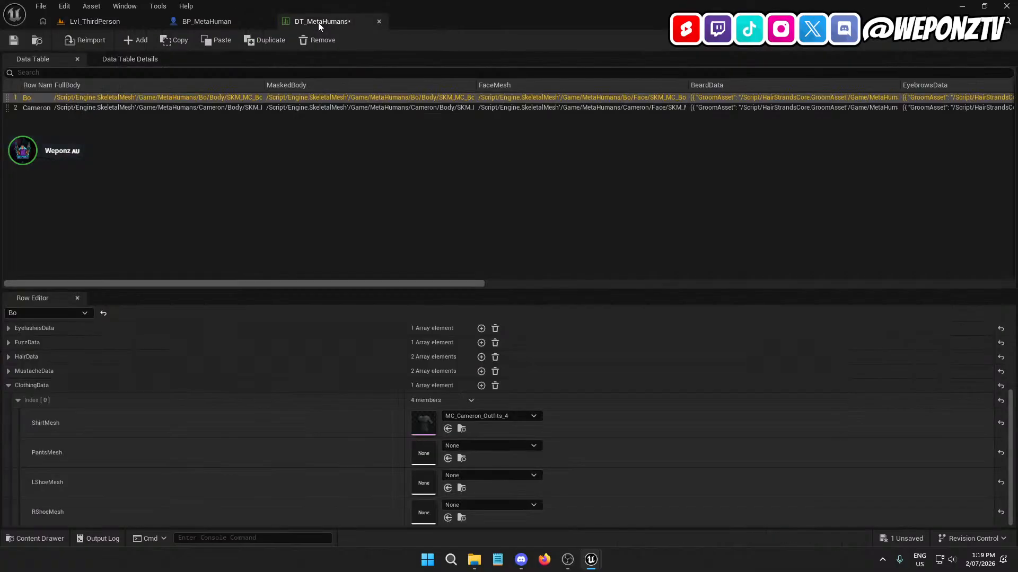
{"action": "left_click", "coordinate": [447, 459]}
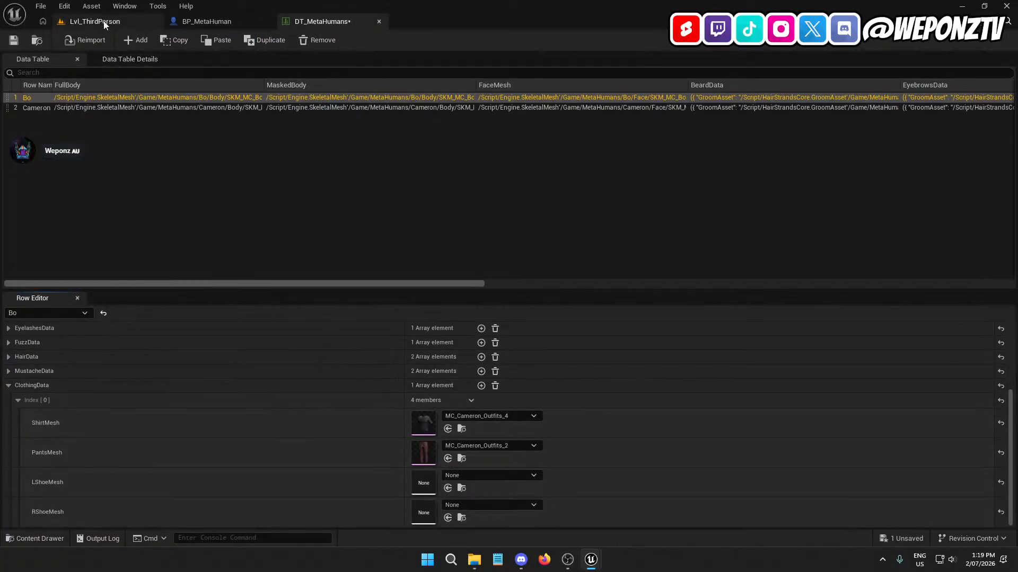
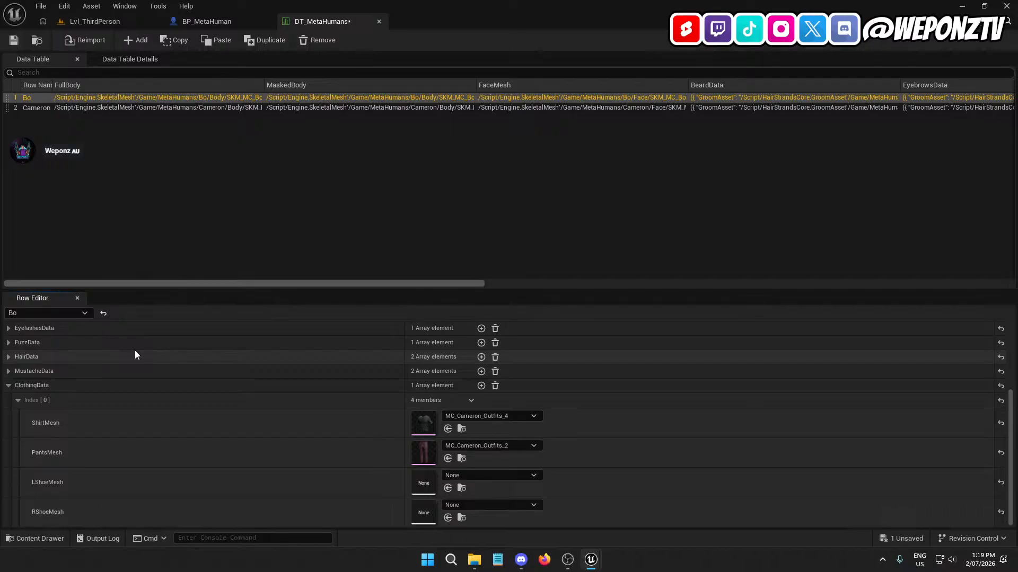
- Return to the level editor and browse to the Data folder inside MetaHumans
{"action": "left_click", "coordinate": [131, 20]}
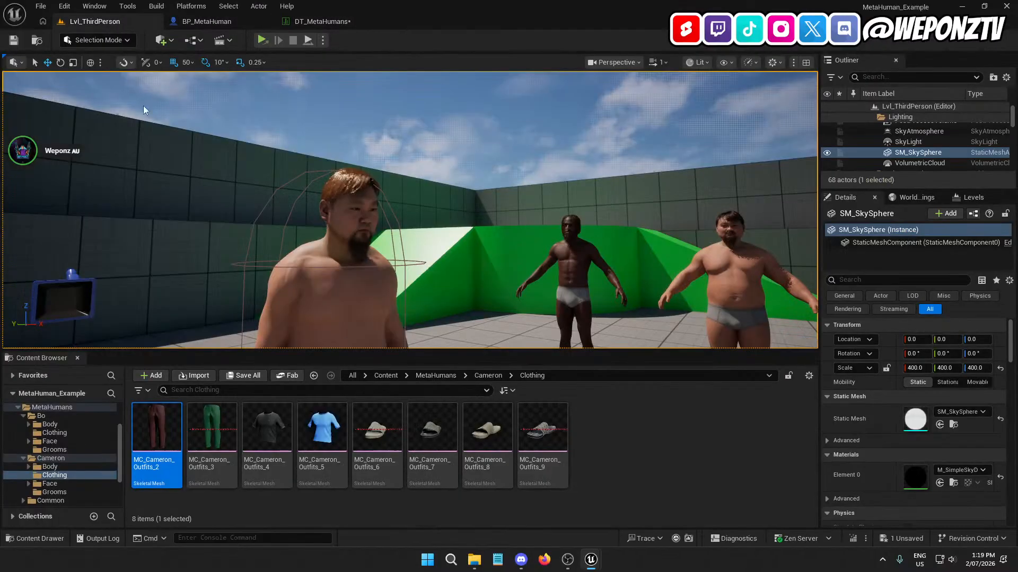
{"action": "left_click", "coordinate": [332, 21]}
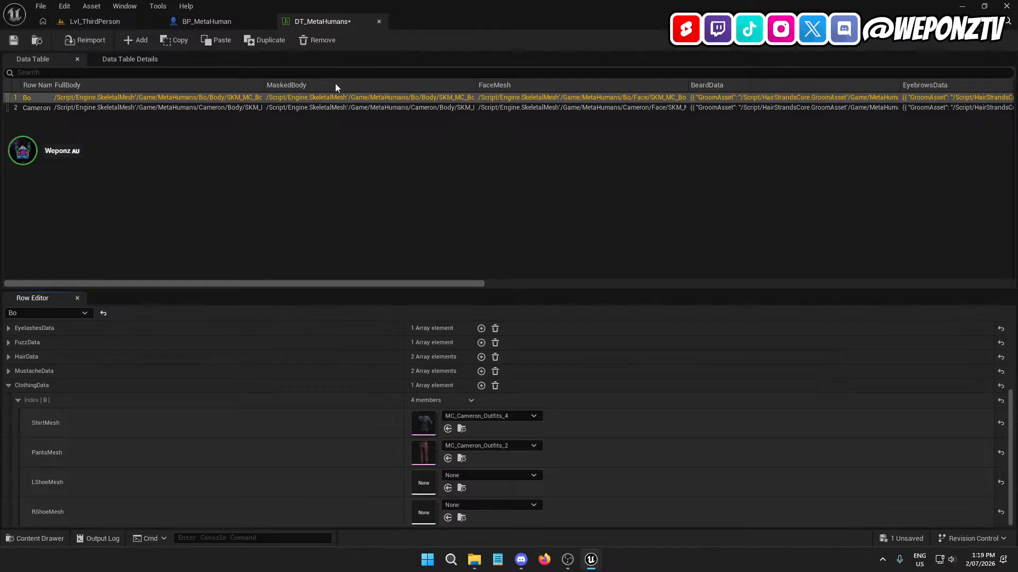
{"action": "left_click", "coordinate": [106, 21]}
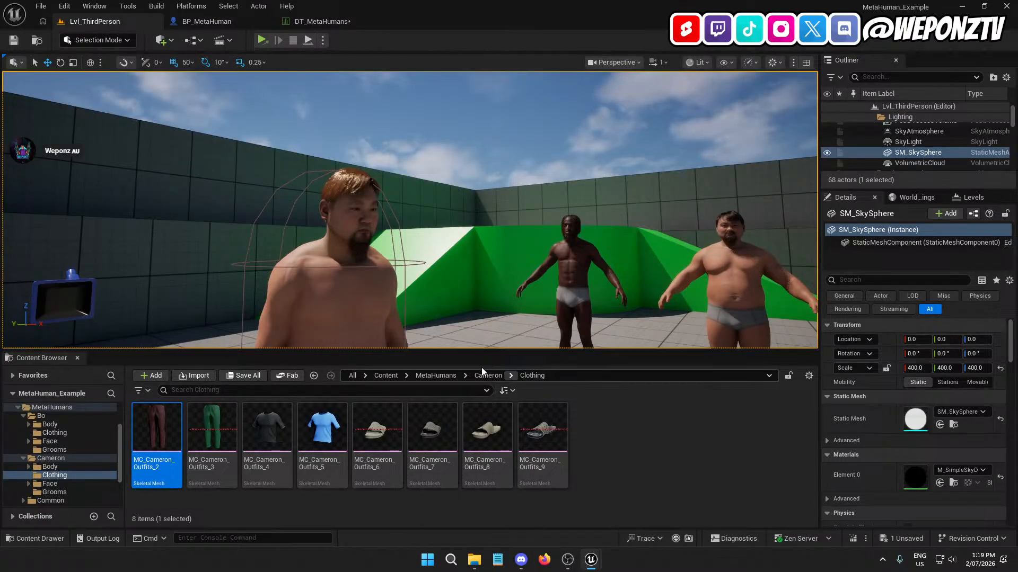
{"action": "left_click", "coordinate": [382, 373]}
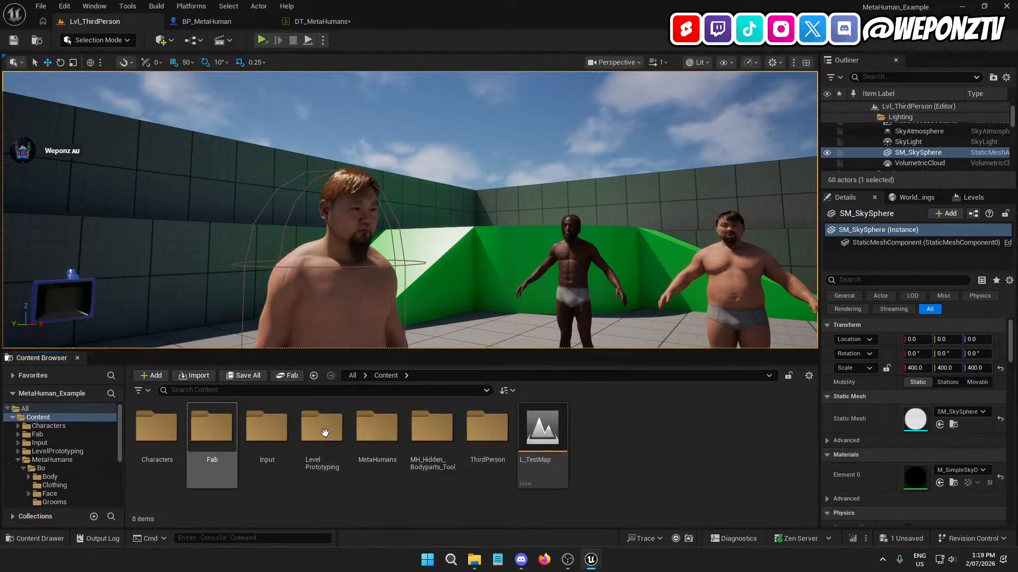
{"action": "double_click", "coordinate": [153, 446]}
{"action": "left_click", "coordinate": [383, 375]}
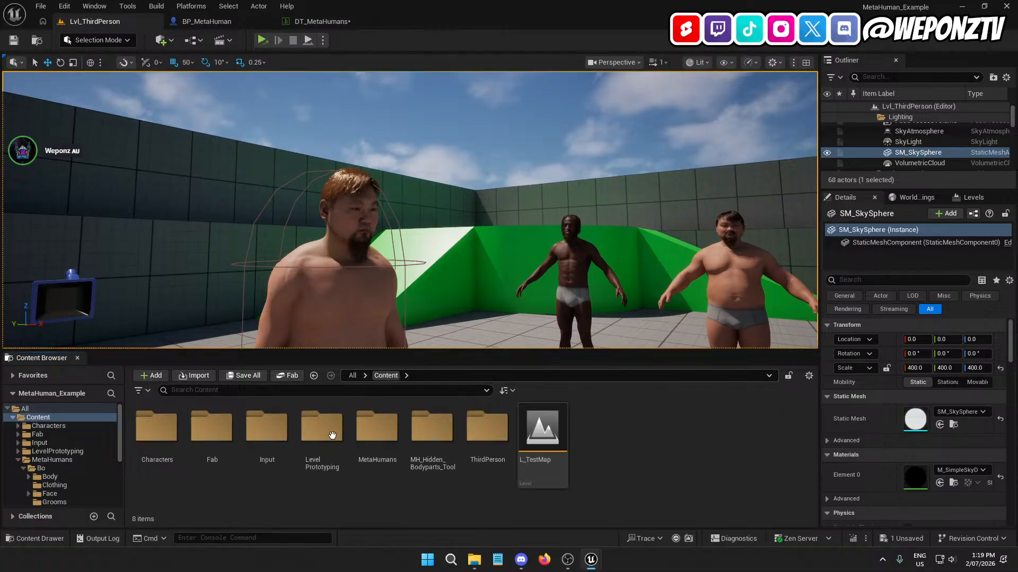
{"action": "double_click", "coordinate": [381, 429]}
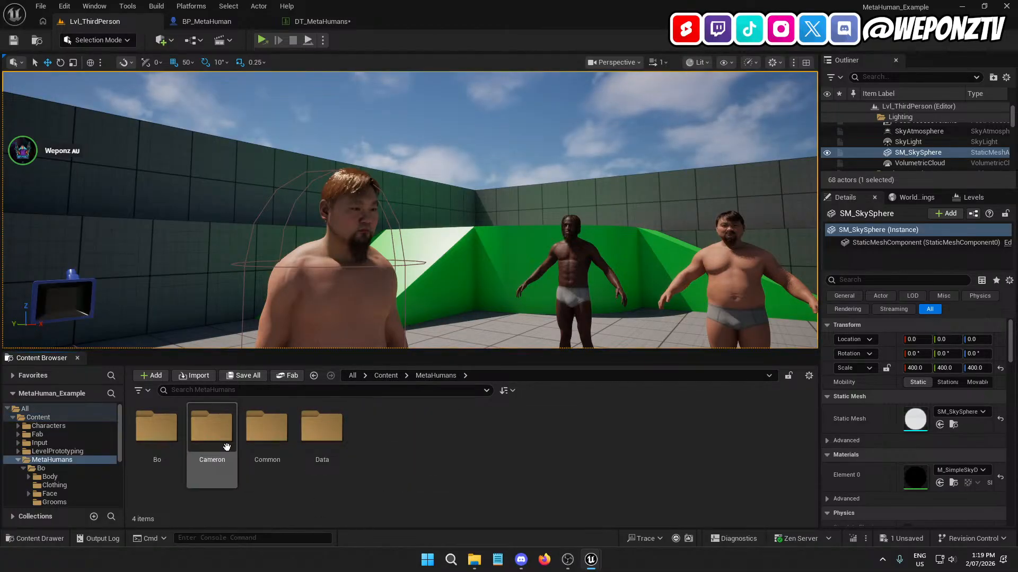
{"action": "double_click", "coordinate": [321, 437]}
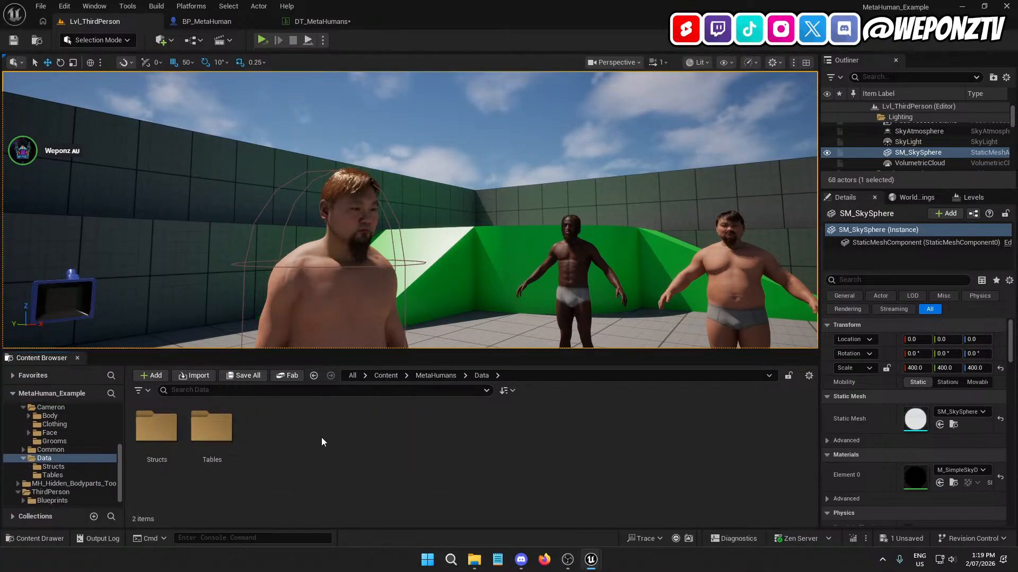
{"action": "double_click", "coordinate": [207, 436]}
{"action": "double_click", "coordinate": [171, 432]}
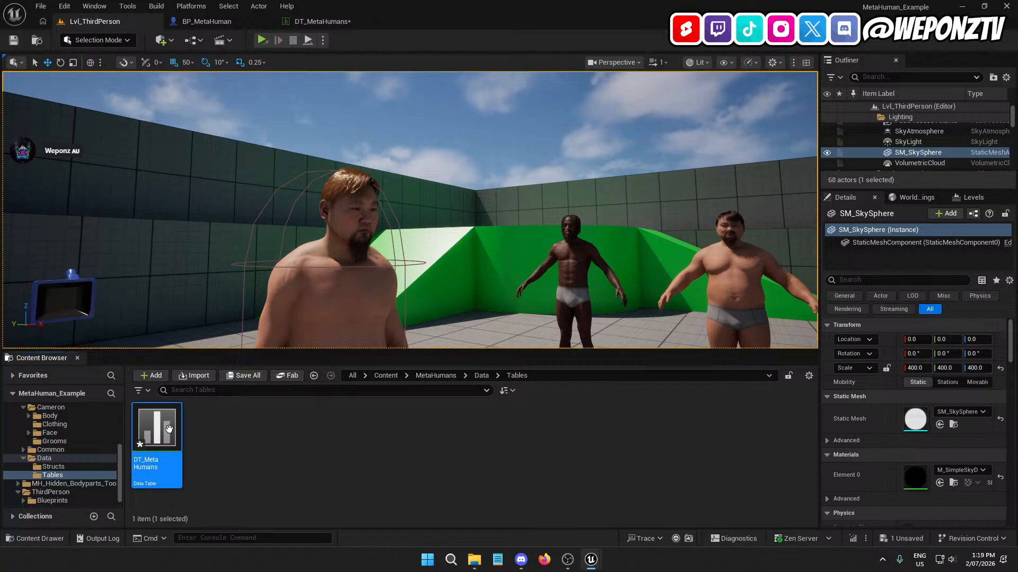
{"action": "left_click", "coordinate": [103, 19]}
- Open the S_MetaHumanData structure from the Data Structs folder and rename its ClothingData member to ShirtData
{"action": "left_click", "coordinate": [481, 376]}
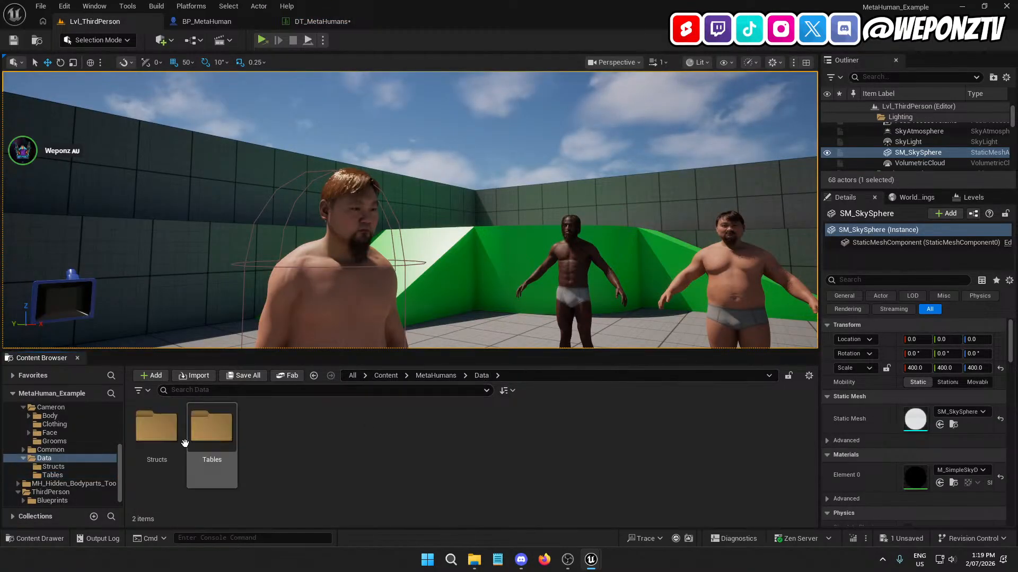
{"action": "double_click", "coordinate": [157, 426]}
{"action": "double_click", "coordinate": [262, 427]}
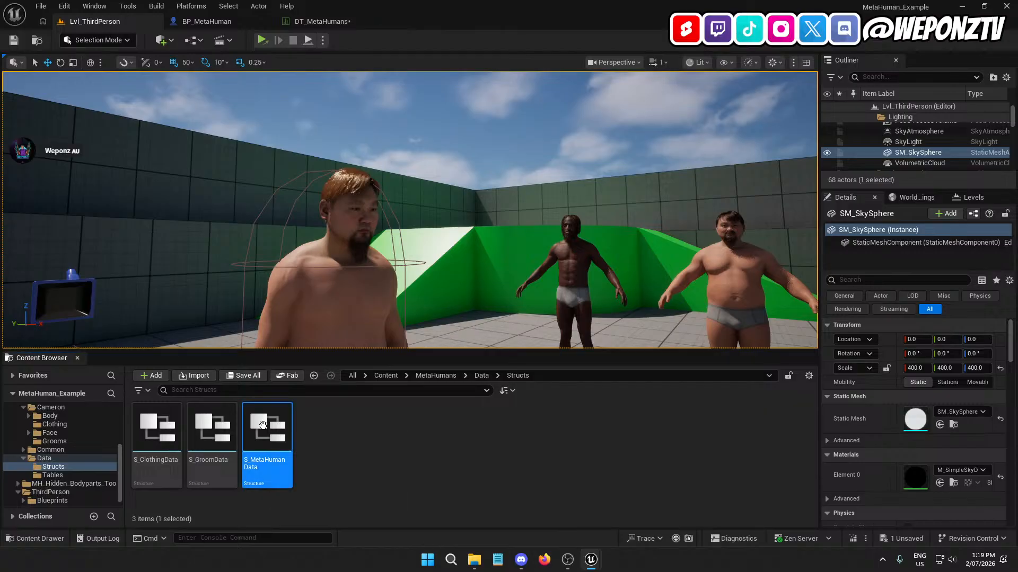
{"action": "left_click", "coordinate": [31, 232]}
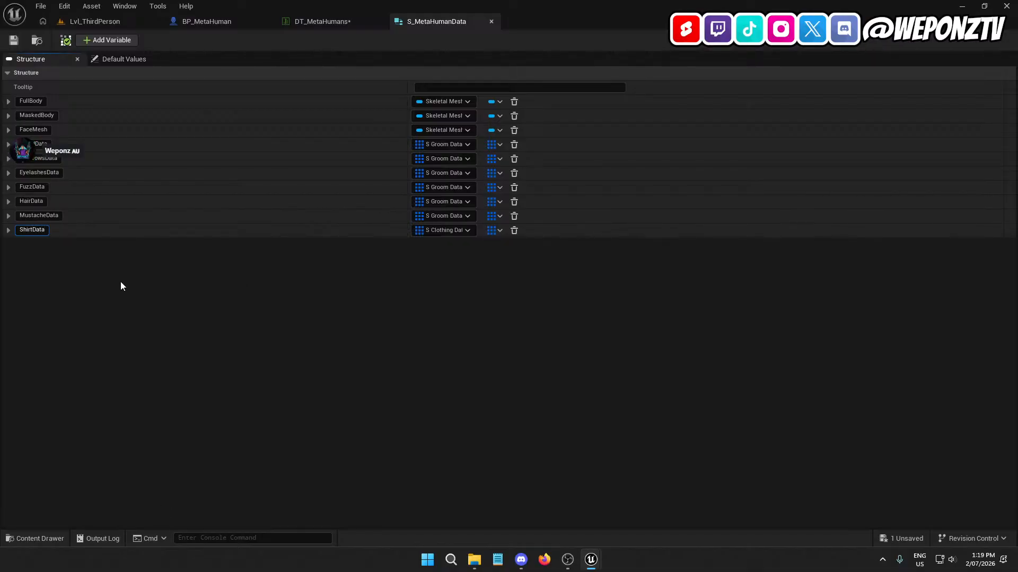
{"action": "key", "text": "Return"}
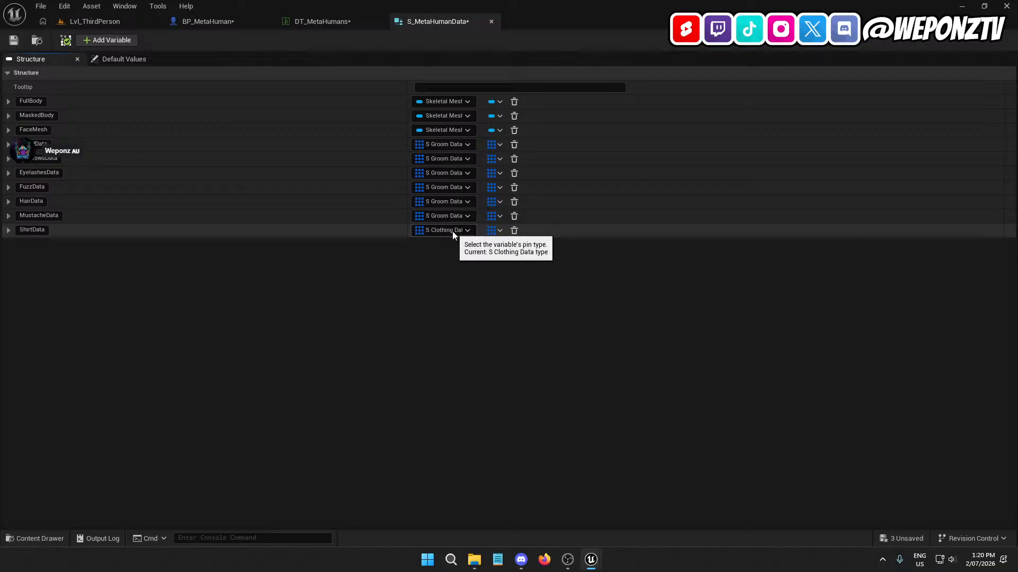
{"action": "left_click", "coordinate": [106, 21]}
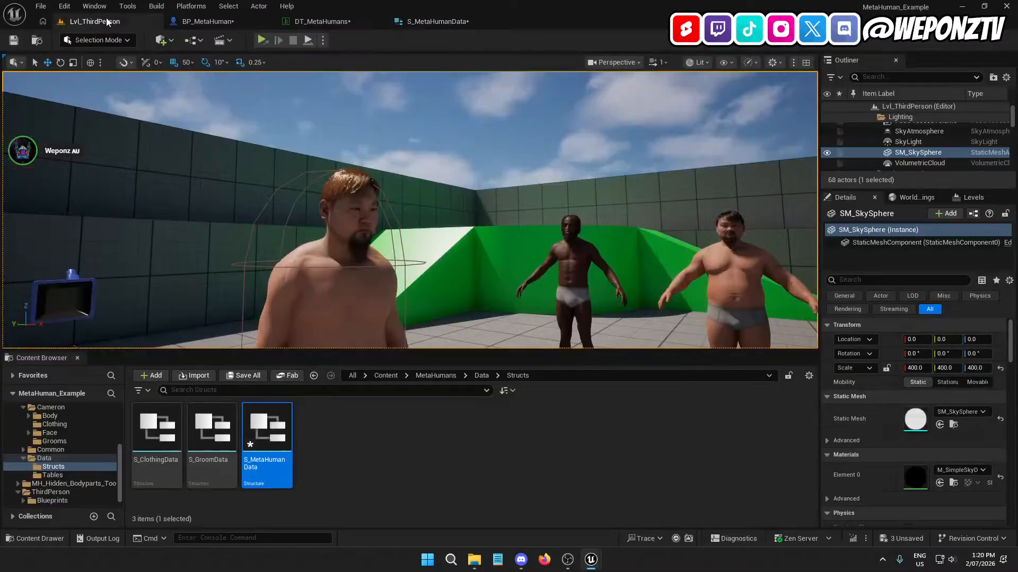
{"action": "right_click", "coordinate": [162, 440]}
{"action": "left_click", "coordinate": [321, 22]}
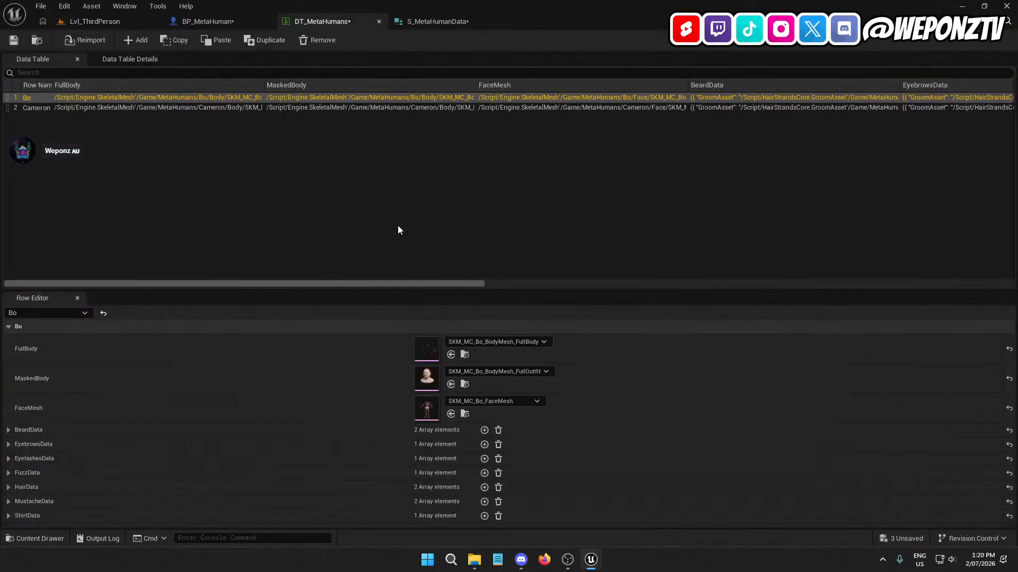
- Change the ShirtData member of S_MetaHumanData to an array of Skeletal Mesh references and save the structure
{"action": "left_click", "coordinate": [437, 21]}
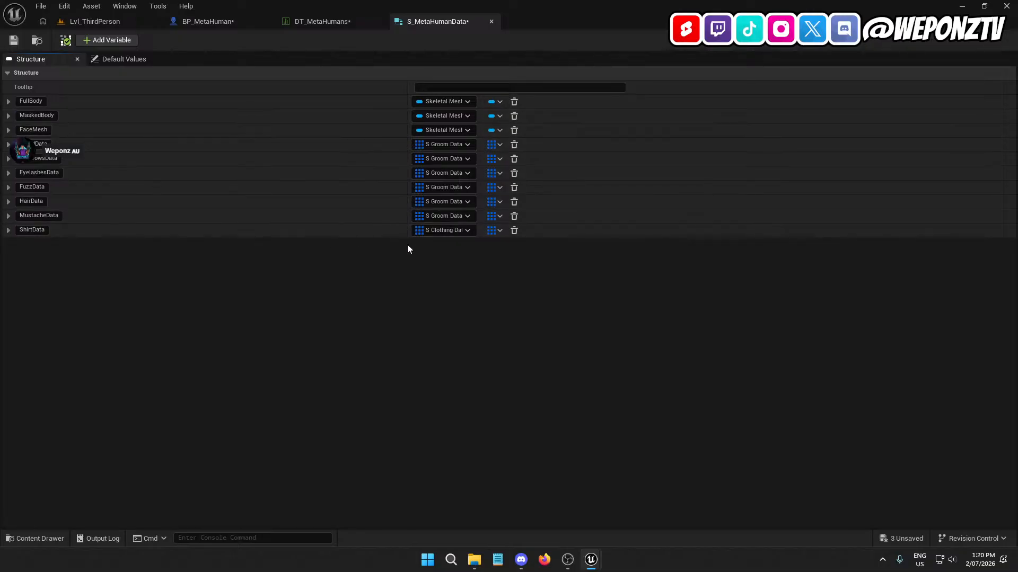
{"action": "left_click", "coordinate": [467, 231]}
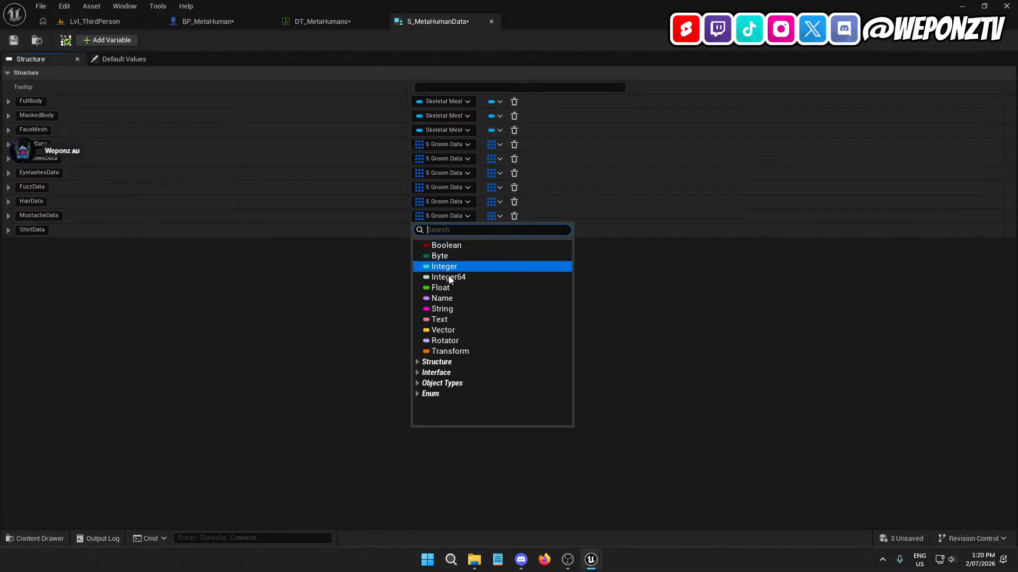
{"action": "left_click", "coordinate": [307, 297]}
{"action": "left_click", "coordinate": [444, 229]}
{"action": "type", "text": "s"}
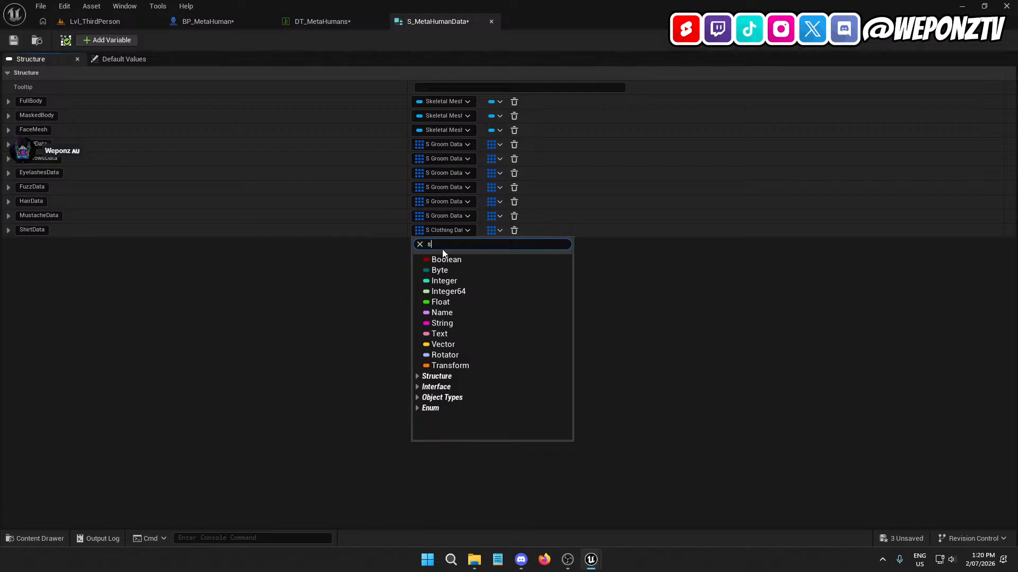
{"action": "type", "text": "kele"}
{"action": "left_click", "coordinate": [496, 288]}
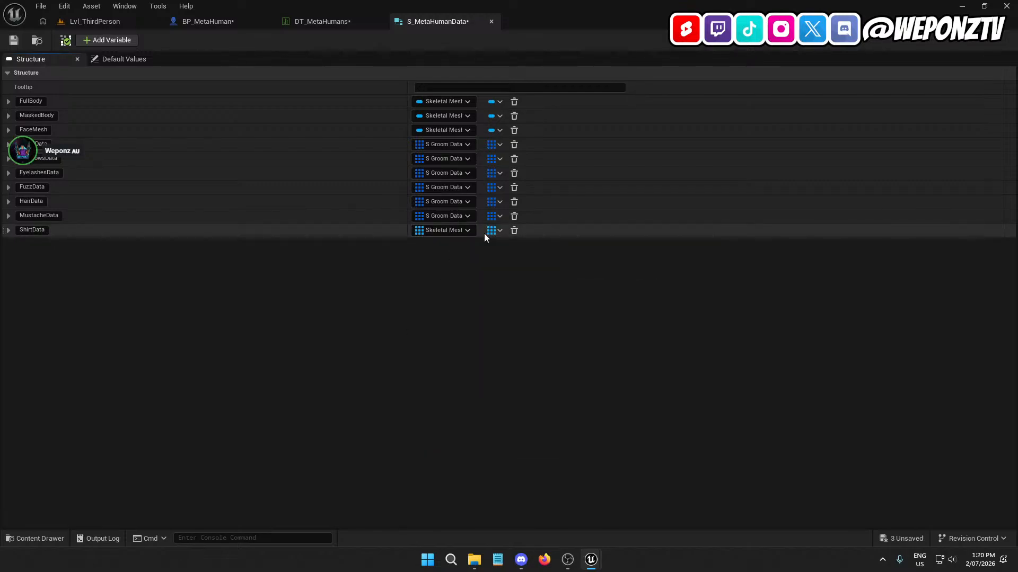
{"action": "left_click", "coordinate": [13, 41]}
- Save the DT_MetaHumans table, then compile and save the BP_MetaHuman blueprint
{"action": "left_click", "coordinate": [308, 22]}
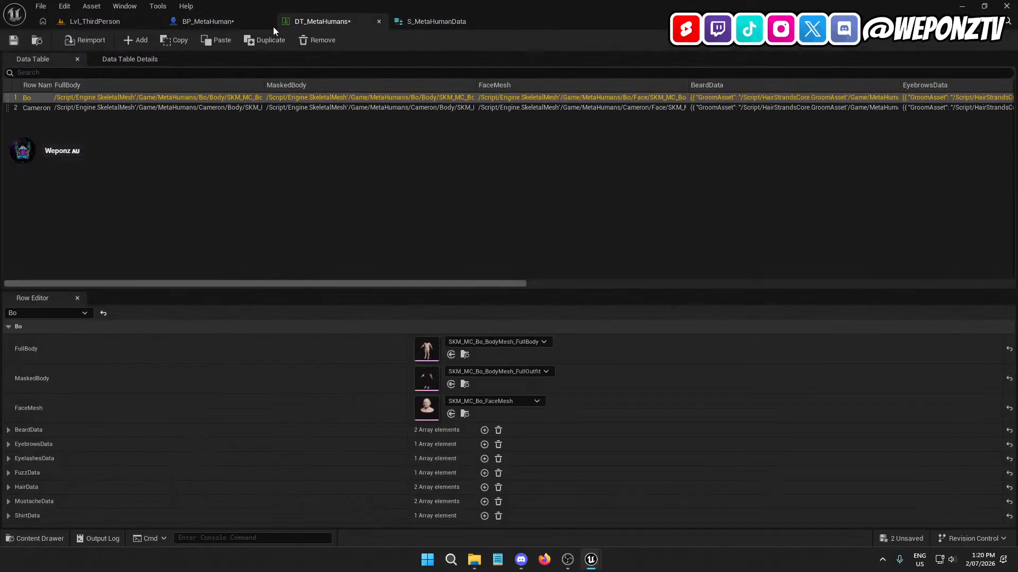
{"action": "left_click", "coordinate": [13, 41]}
{"action": "left_click", "coordinate": [210, 21]}
{"action": "left_click", "coordinate": [41, 6]}
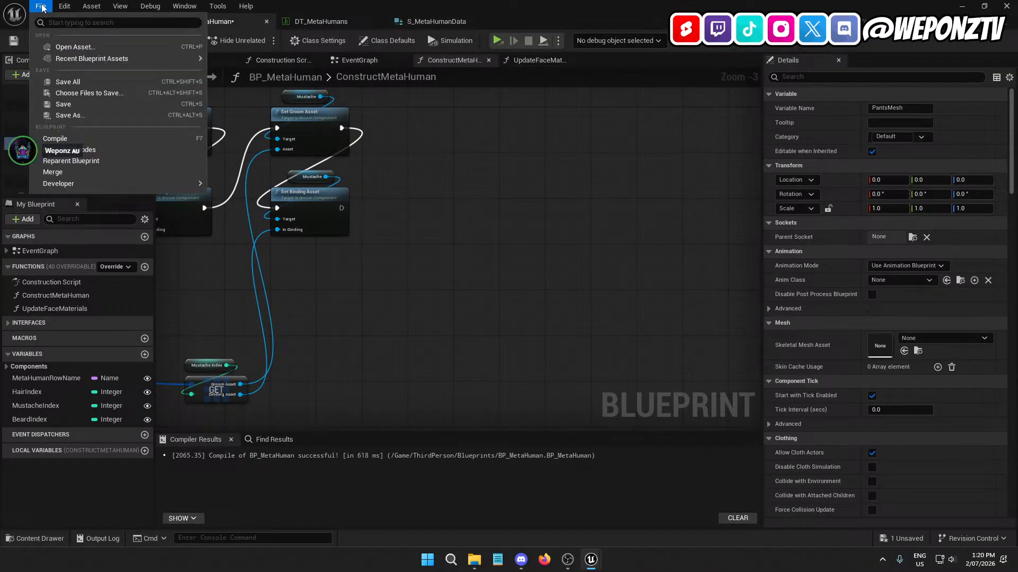
{"action": "left_click", "coordinate": [78, 82]}
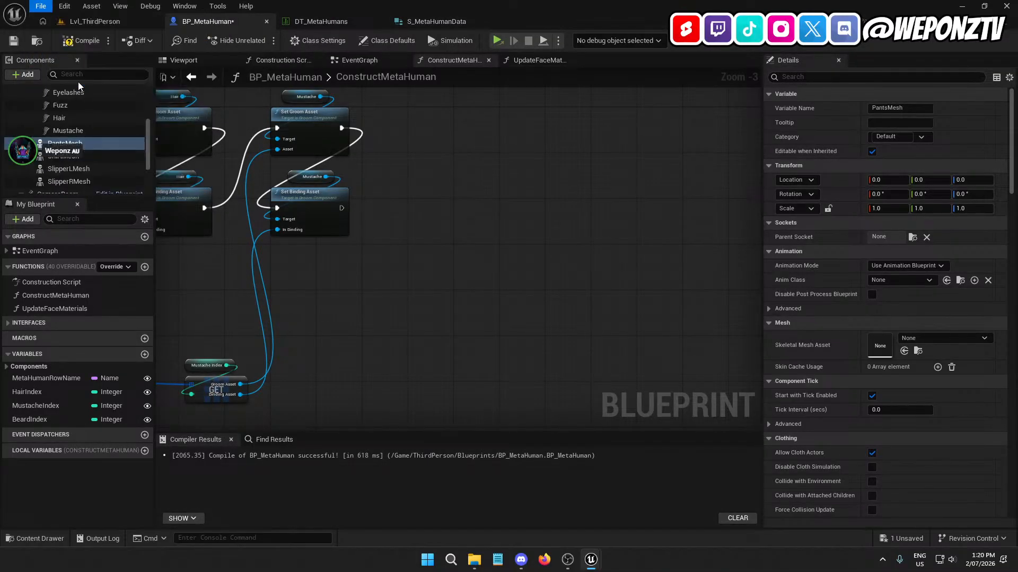
{"action": "left_click", "coordinate": [82, 40]}
{"action": "left_click", "coordinate": [16, 40]}
- Force delete the S_ClothingData structure from the Structs folder in the level editor
{"action": "left_click", "coordinate": [100, 21]}
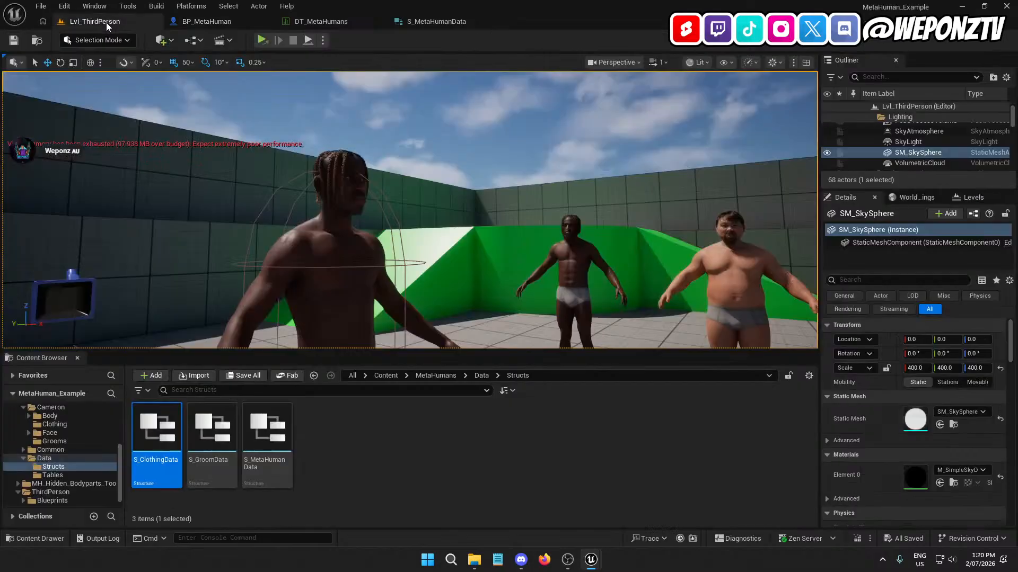
{"action": "left_click", "coordinate": [154, 429]}
{"action": "right_click", "coordinate": [138, 450]}
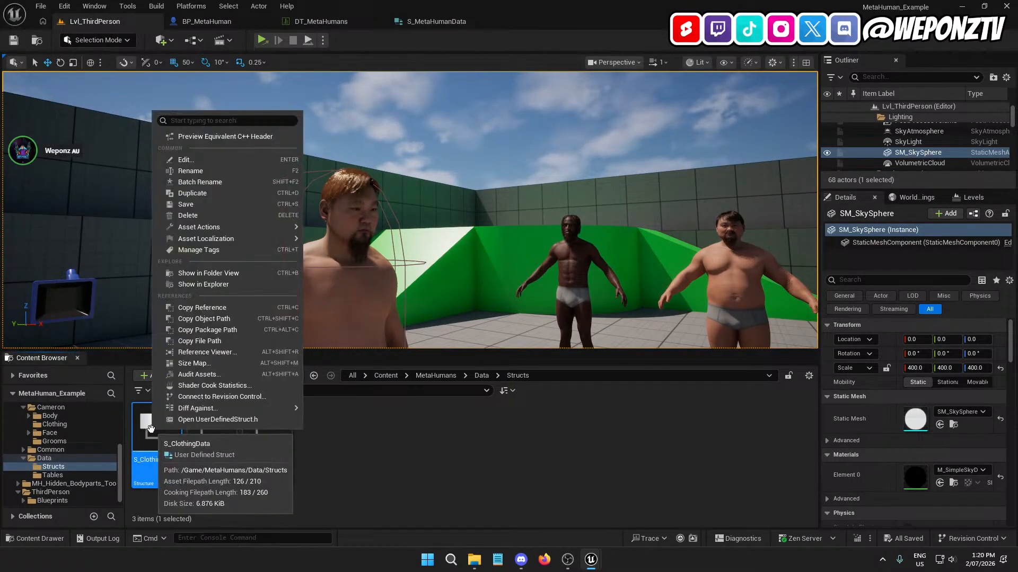
{"action": "left_click", "coordinate": [199, 215]}
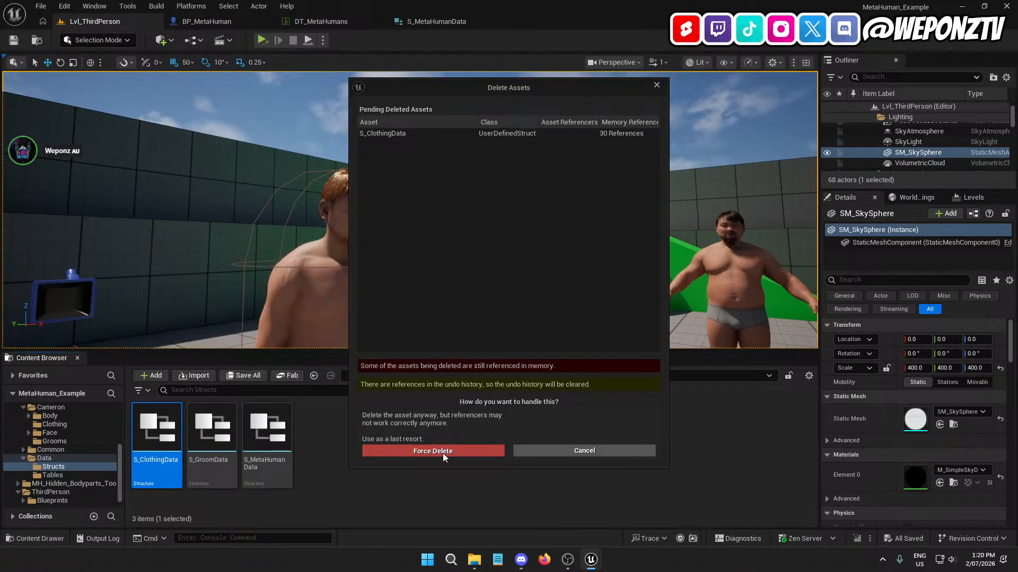
{"action": "left_click", "coordinate": [443, 452]}
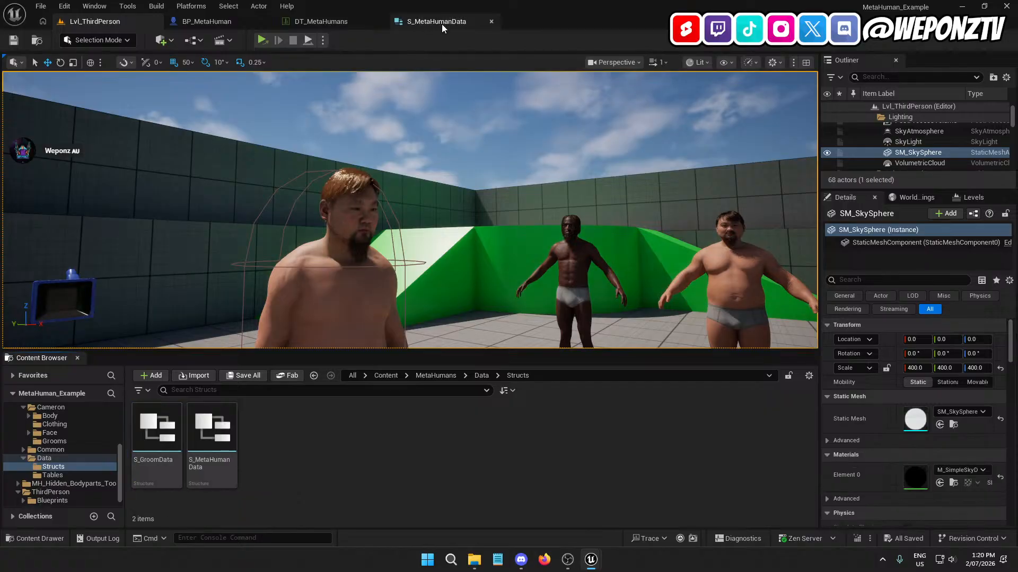
- Add three new member variables to the S_MetaHumanData structure
{"action": "left_click", "coordinate": [438, 22]}
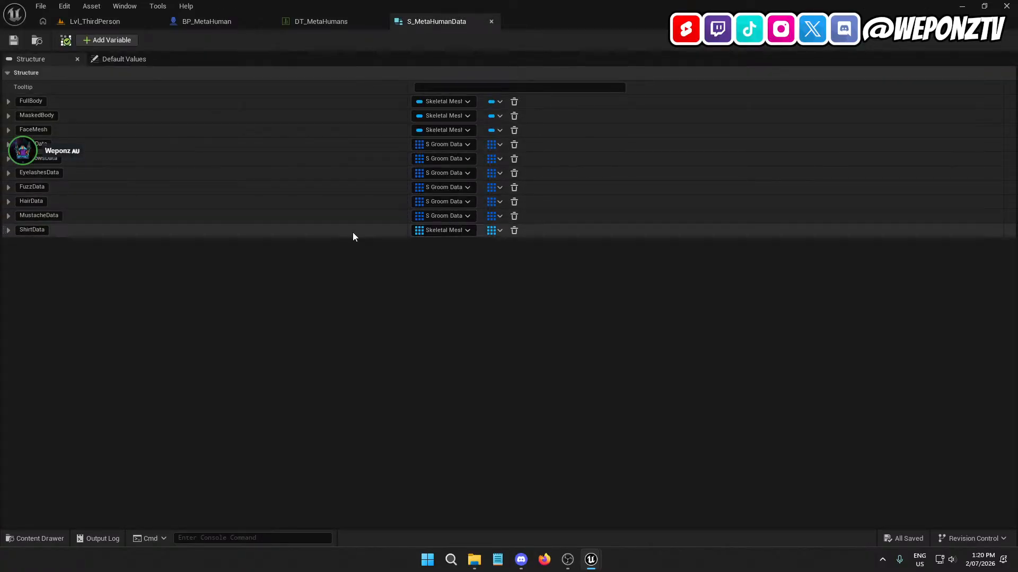
{"action": "left_click", "coordinate": [113, 41]}
{"action": "left_click", "coordinate": [112, 40]}
{"action": "left_click", "coordinate": [112, 41]}
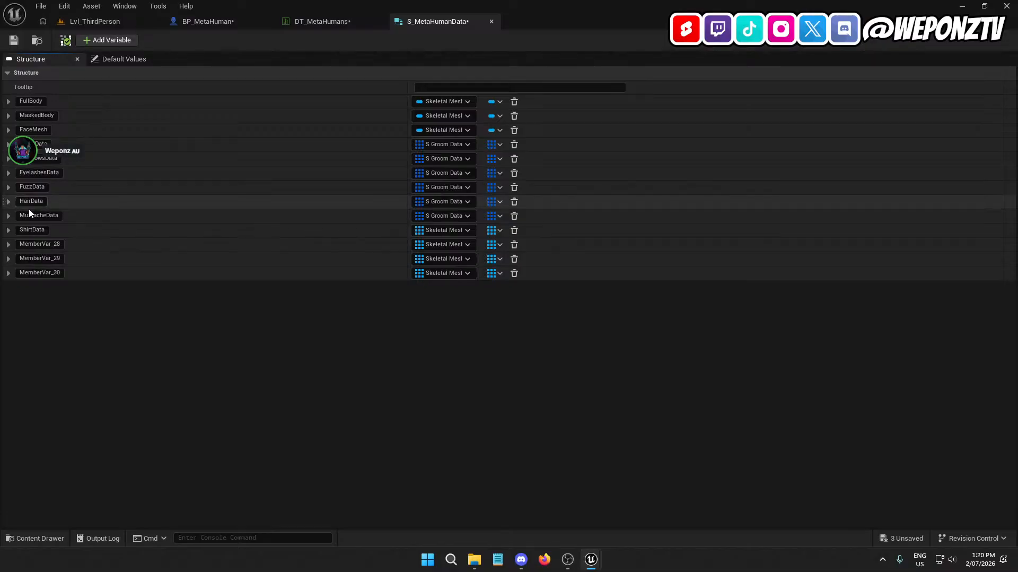
- Rename ShirtData to ShirtsData and the three new structure members to PantsData, LShoeData and RShoeData
{"action": "double_click", "coordinate": [41, 245]}
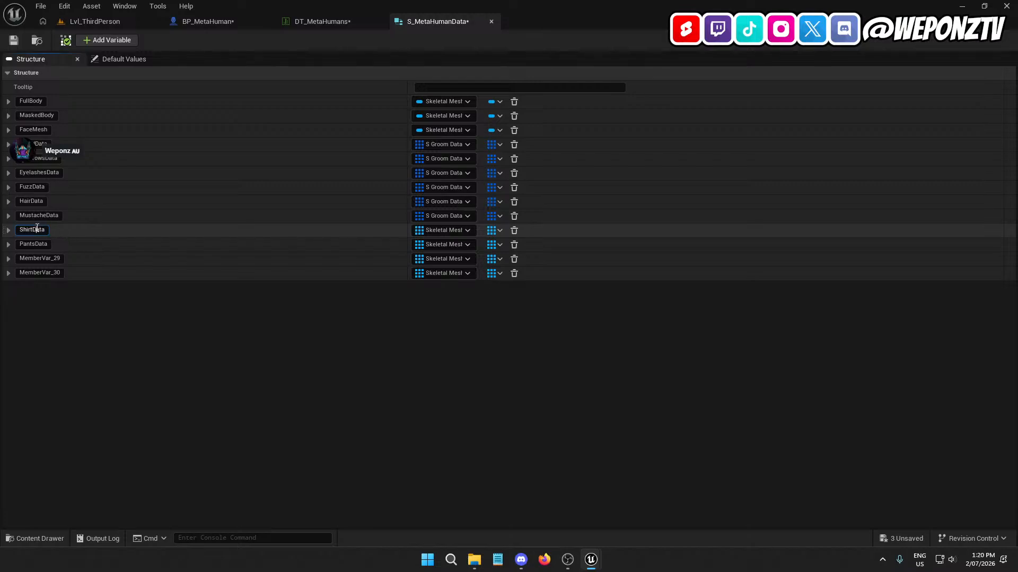
{"action": "type", "text": "s"}
{"action": "left_click", "coordinate": [34, 259]}
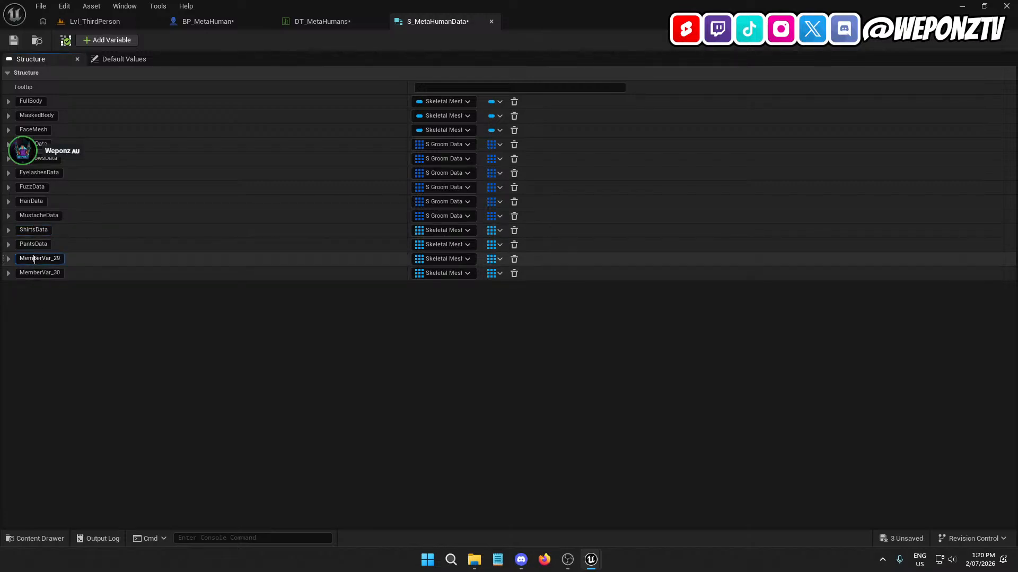
{"action": "type", "text": "LShoeData"}
{"action": "key", "text": "Return"}
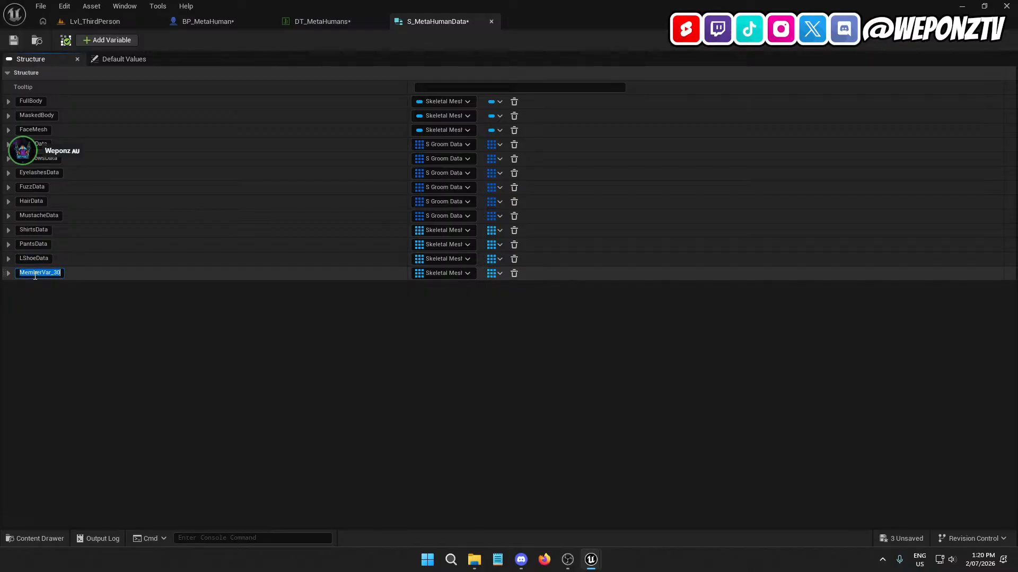
{"action": "type", "text": "RShoeData"}
{"action": "key", "text": "Return"}
- Save S_MetaHumanData and DT_MetaHumans, then compile and save BP_MetaHuman
{"action": "left_click", "coordinate": [14, 40]}
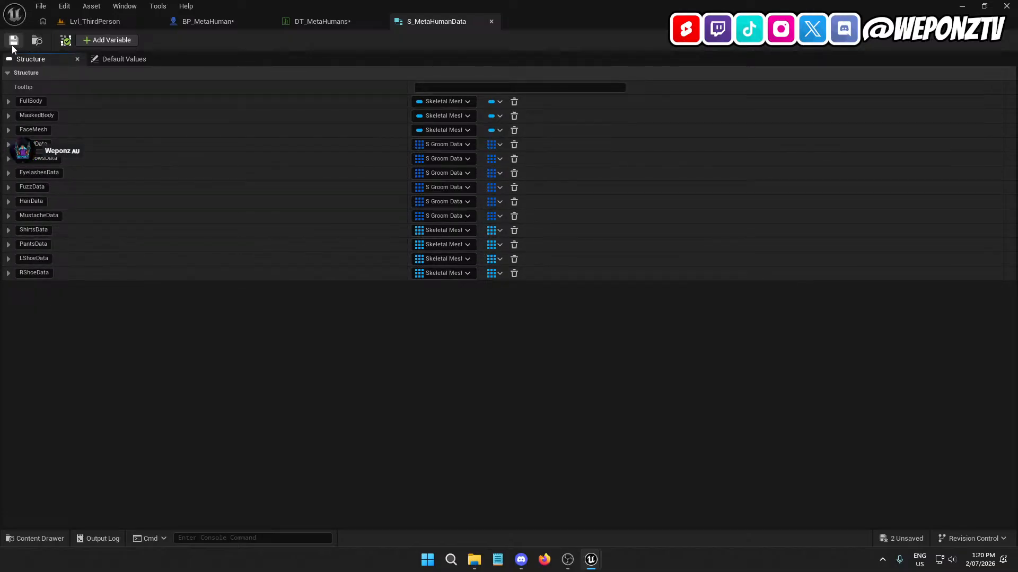
{"action": "left_click", "coordinate": [331, 24]}
{"action": "left_click", "coordinate": [13, 41]}
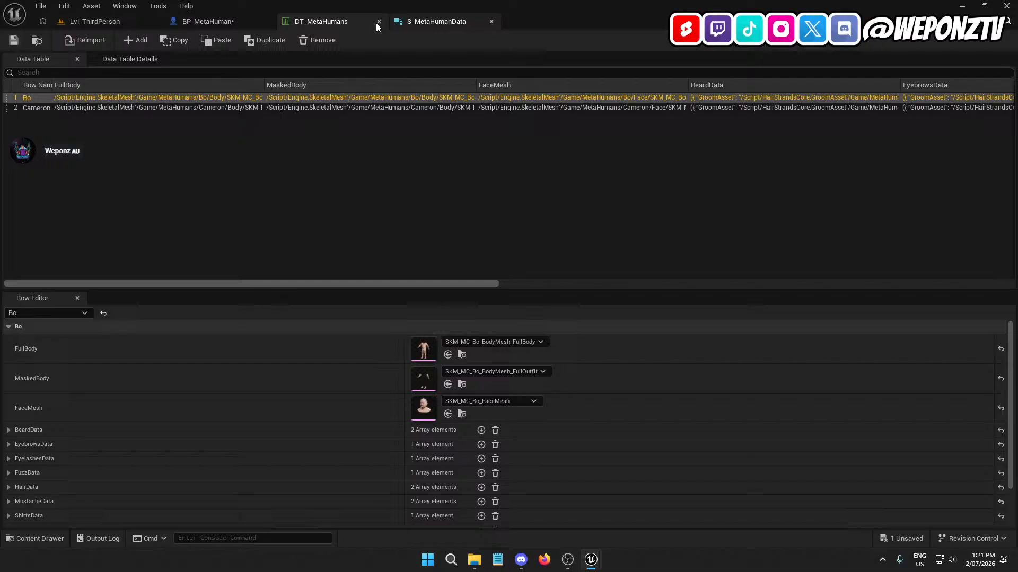
{"action": "left_click", "coordinate": [228, 24]}
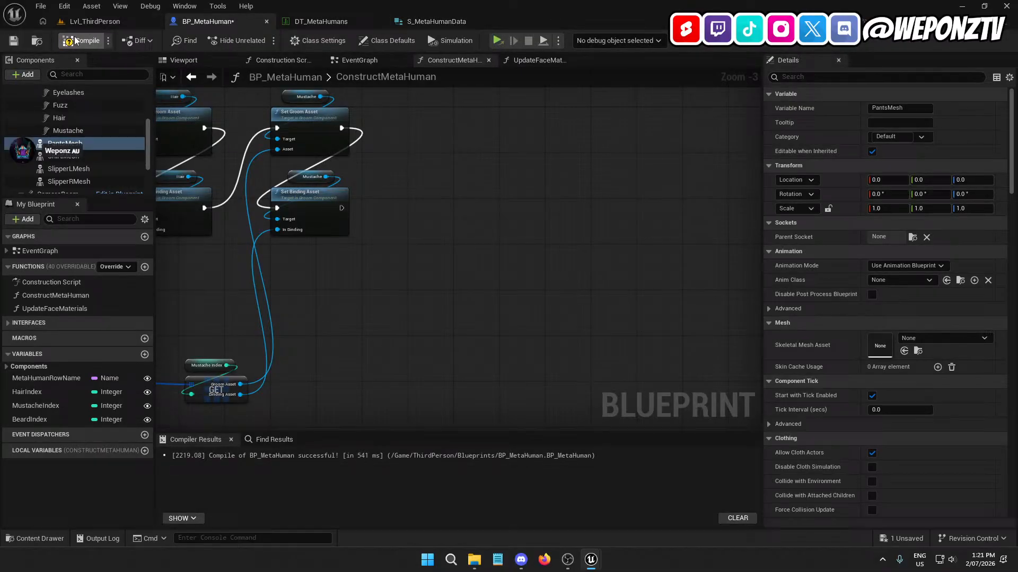
{"action": "left_click", "coordinate": [12, 41]}
- In DT_MetaHumans, empty the Bo row's ShirtsData array and add a first element set to MC_Bo_Outfits_2
{"action": "left_click", "coordinate": [363, 20]}
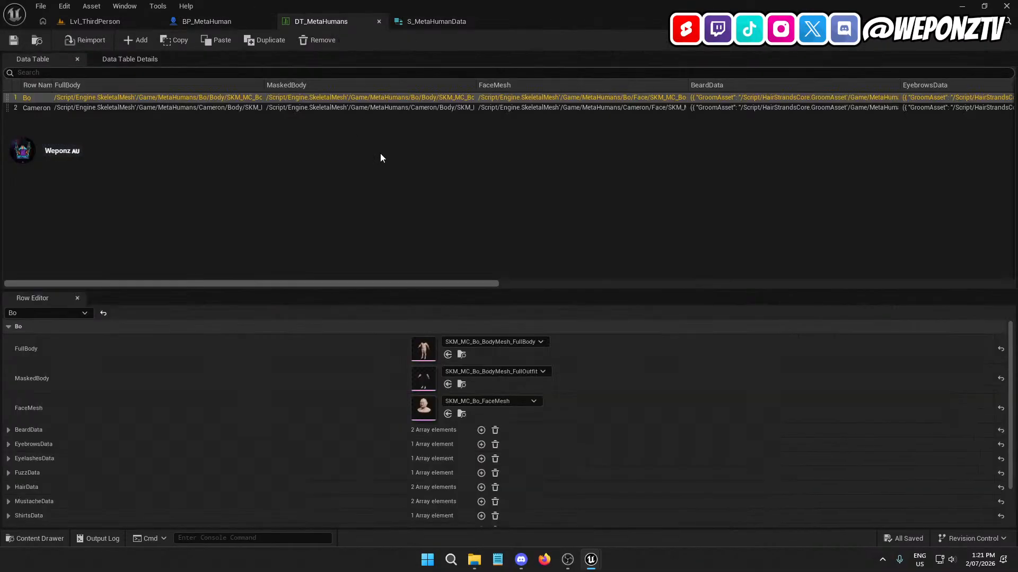
{"action": "scroll", "coordinate": [318, 439], "scroll_direction": "down", "scroll_amount": 2}
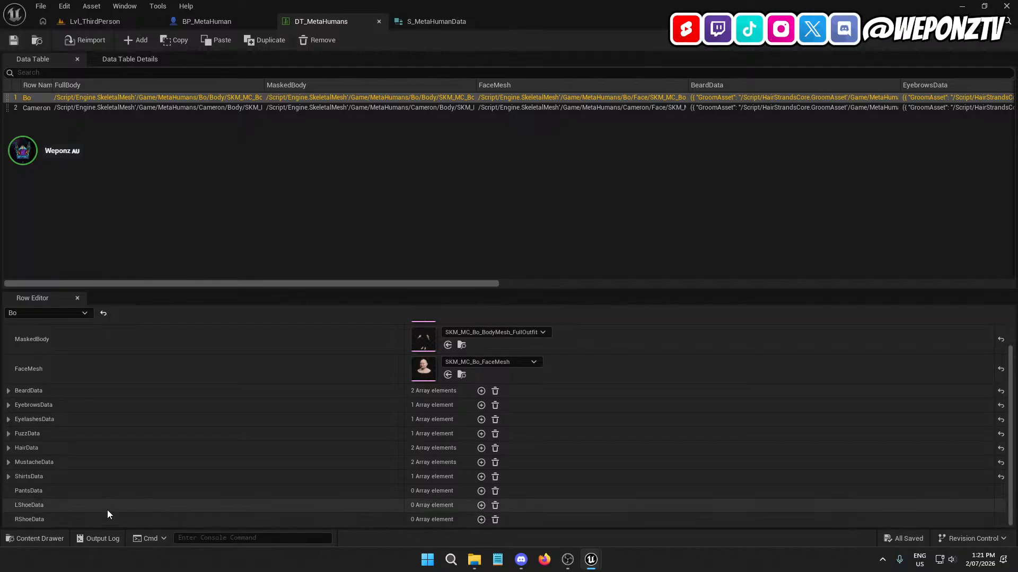
{"action": "left_click", "coordinate": [494, 476]}
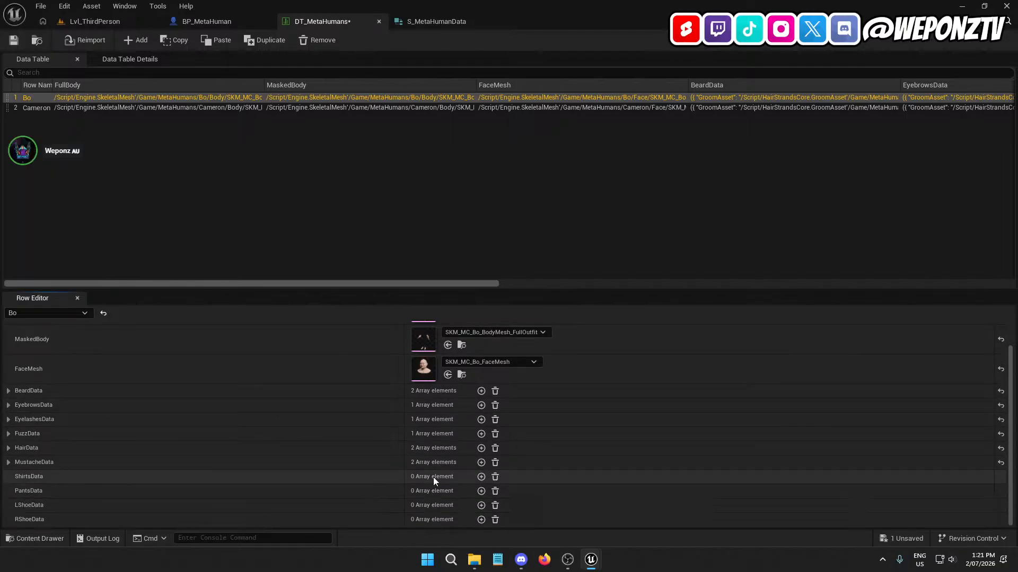
{"action": "left_click", "coordinate": [481, 477]}
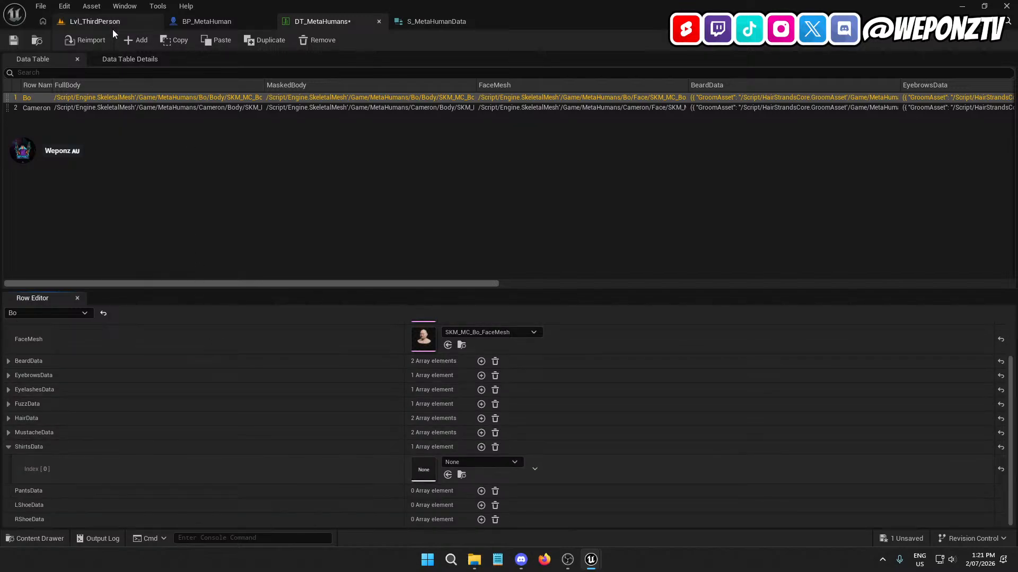
{"action": "left_click", "coordinate": [471, 463]}
{"action": "type", "text": "bo ou"}
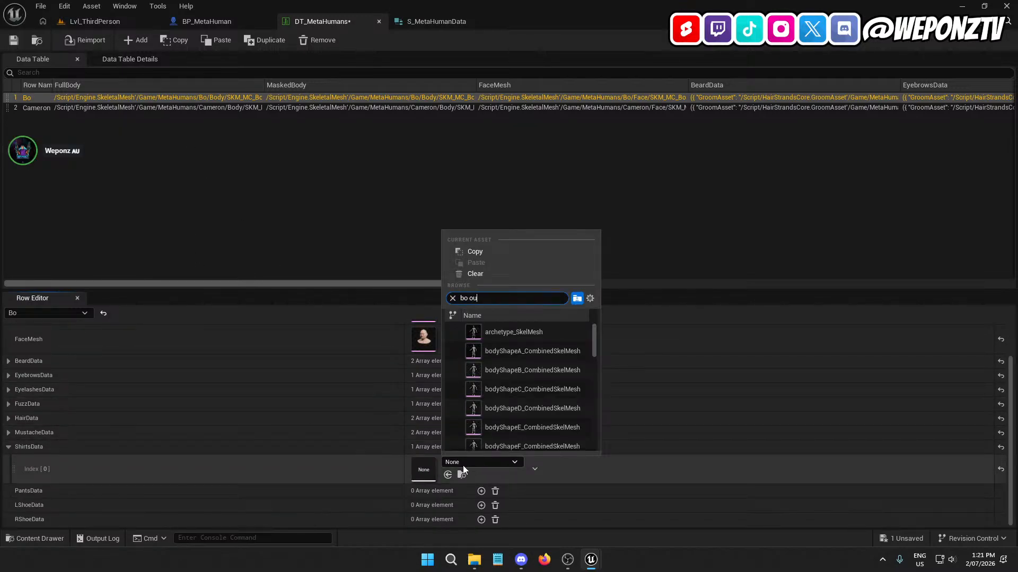
{"action": "type", "text": "tf"}
{"action": "left_click_drag", "start_coordinate": [481, 298], "coordinate": [442, 298]}
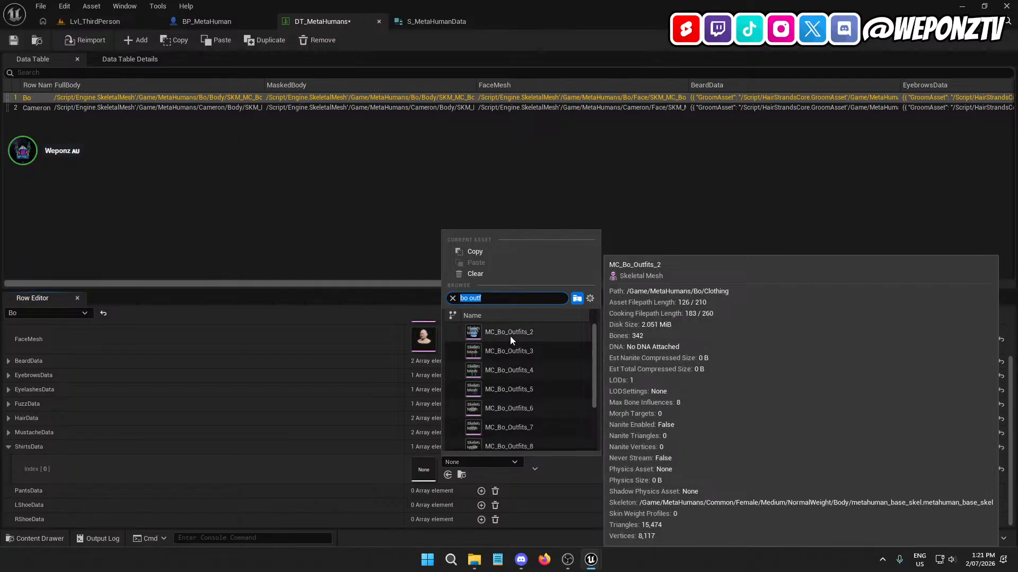
{"action": "left_click", "coordinate": [510, 336]}
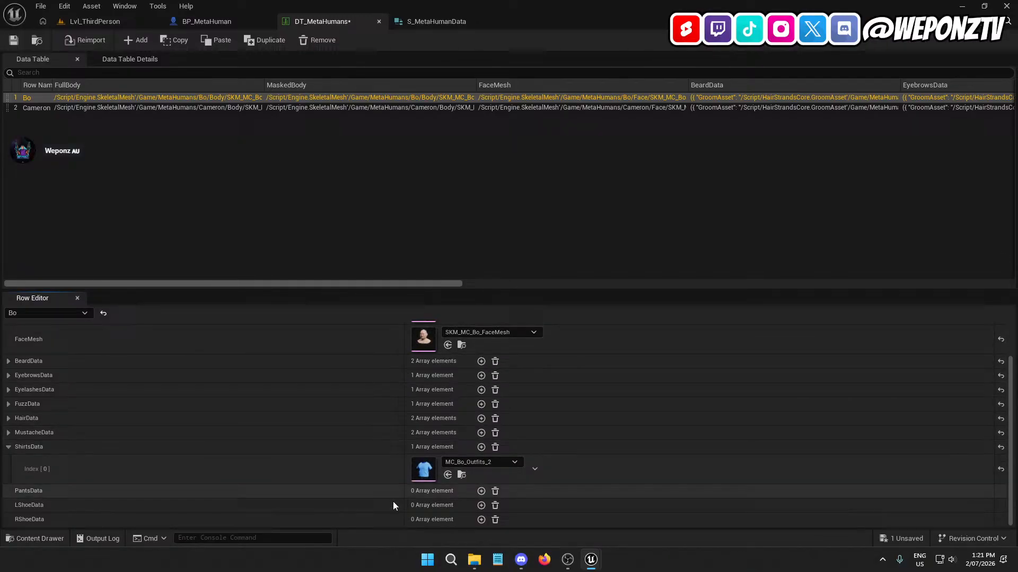
- Add a second ShirtsData element to the Bo row and assign MC_Bo_Outfits_5 to it
{"action": "left_click", "coordinate": [480, 447]}
{"action": "left_click", "coordinate": [472, 491]}
{"action": "type", "text": "outfit"}
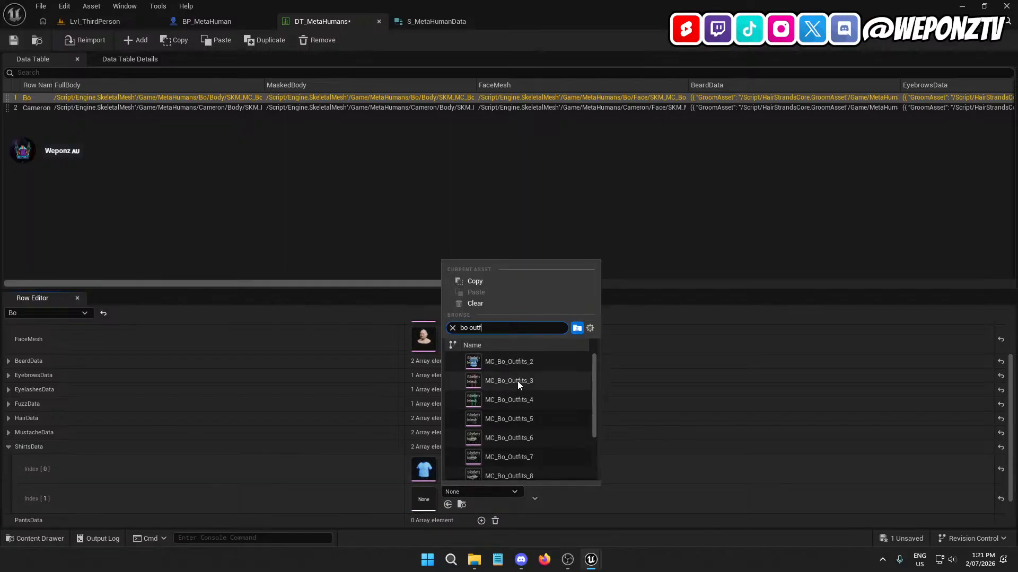
{"action": "left_click", "coordinate": [517, 380]}
{"action": "scroll", "coordinate": [394, 523], "scroll_direction": "down", "scroll_amount": 1}
{"action": "left_click", "coordinate": [480, 475]}
{"action": "type", "text": "bo outf"}
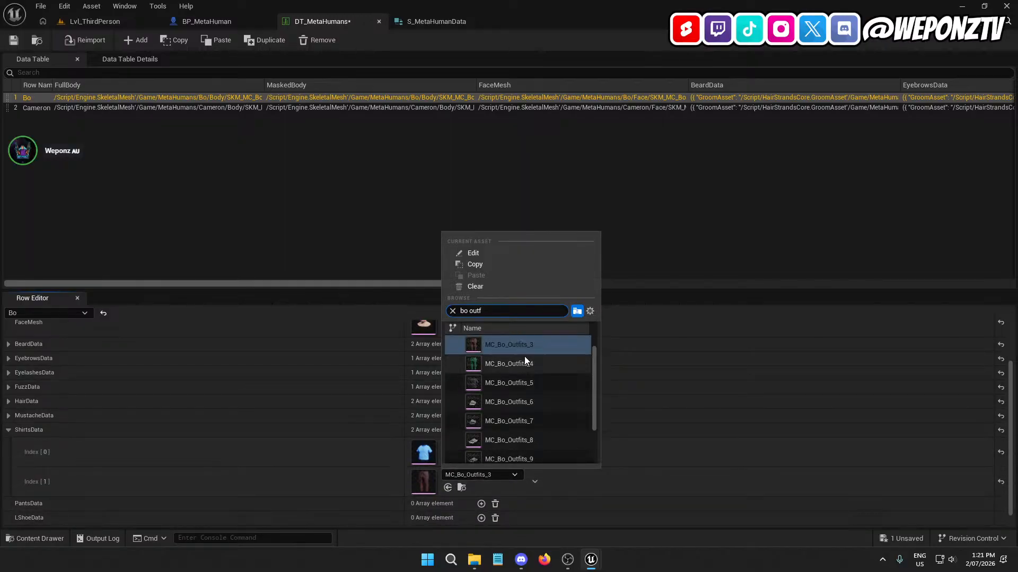
{"action": "scroll", "coordinate": [520, 384], "scroll_direction": "up", "scroll_amount": 1}
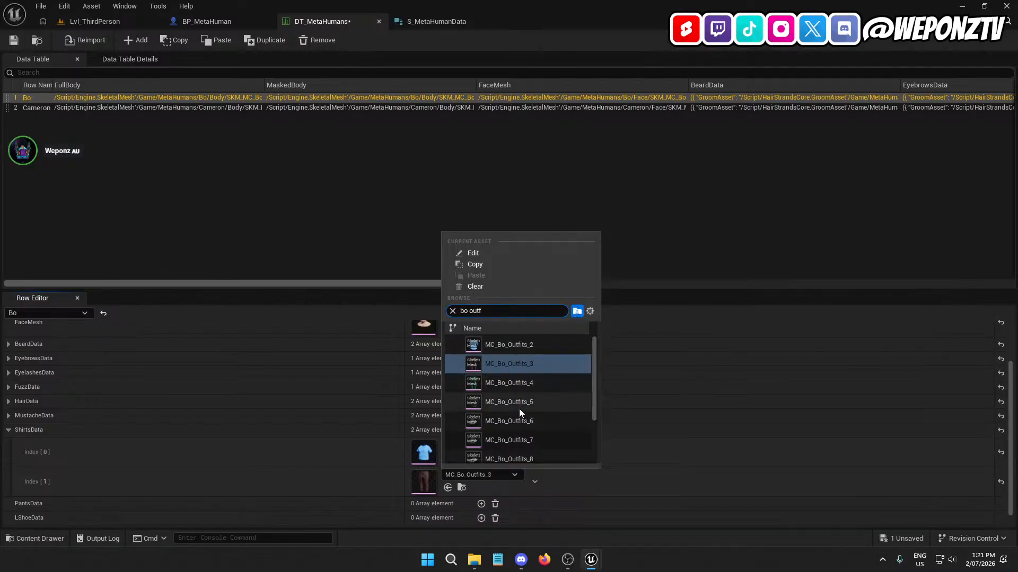
{"action": "left_click", "coordinate": [522, 409]}
- Add two PantsData elements to the Bo row and assign MC_Bo_Outfits_3 and MC_Bo_Outfits_4 to them
{"action": "scroll", "coordinate": [365, 447], "scroll_direction": "down", "scroll_amount": 1}
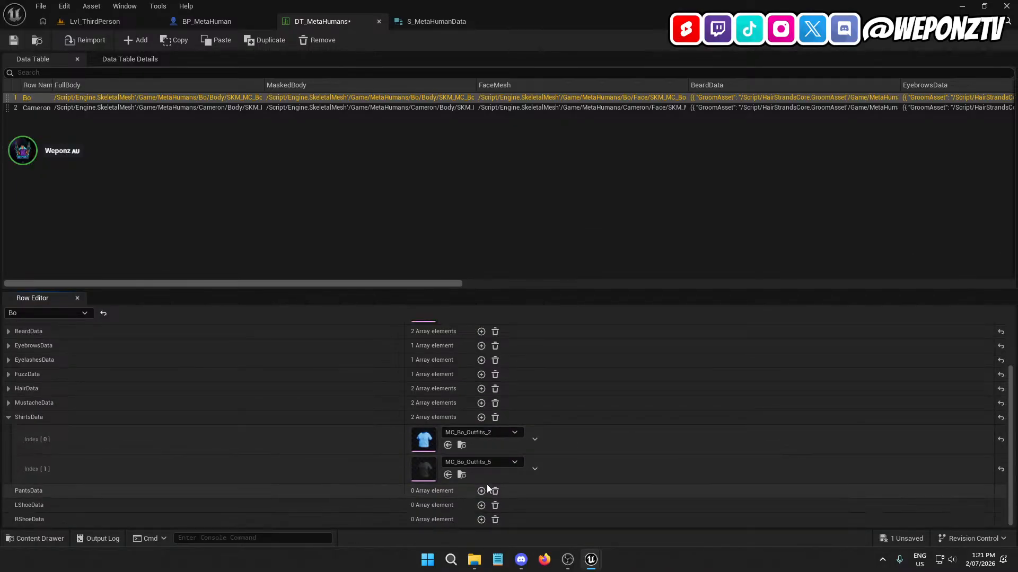
{"action": "left_click", "coordinate": [481, 492]}
{"action": "left_click", "coordinate": [474, 473]}
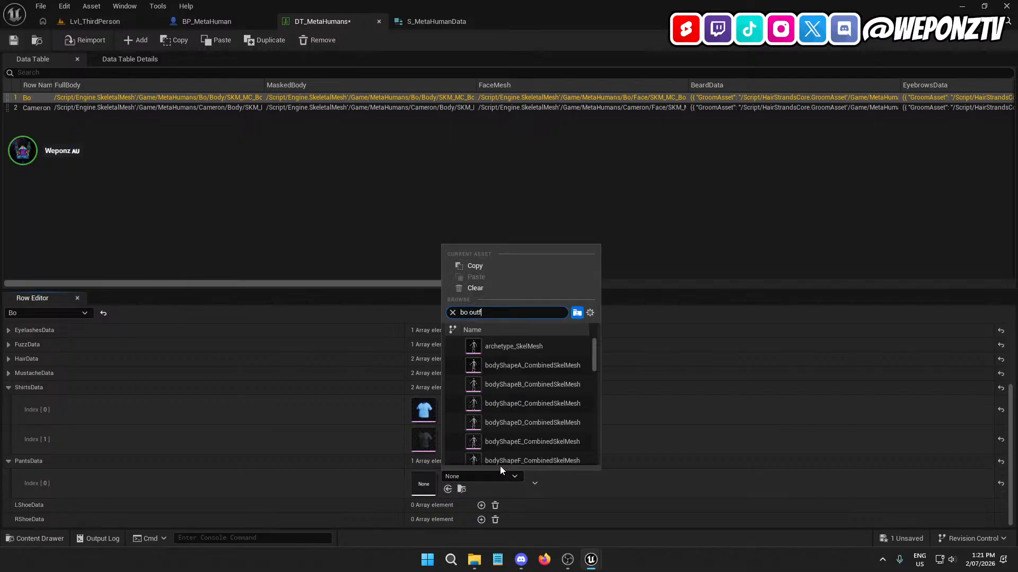
{"action": "left_click", "coordinate": [503, 365]}
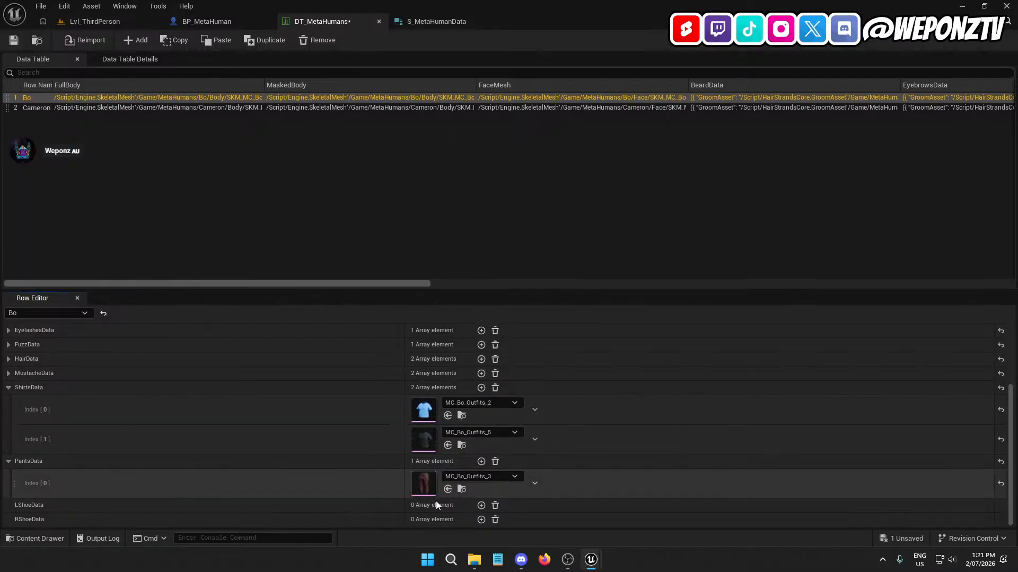
{"action": "left_click", "coordinate": [481, 461]}
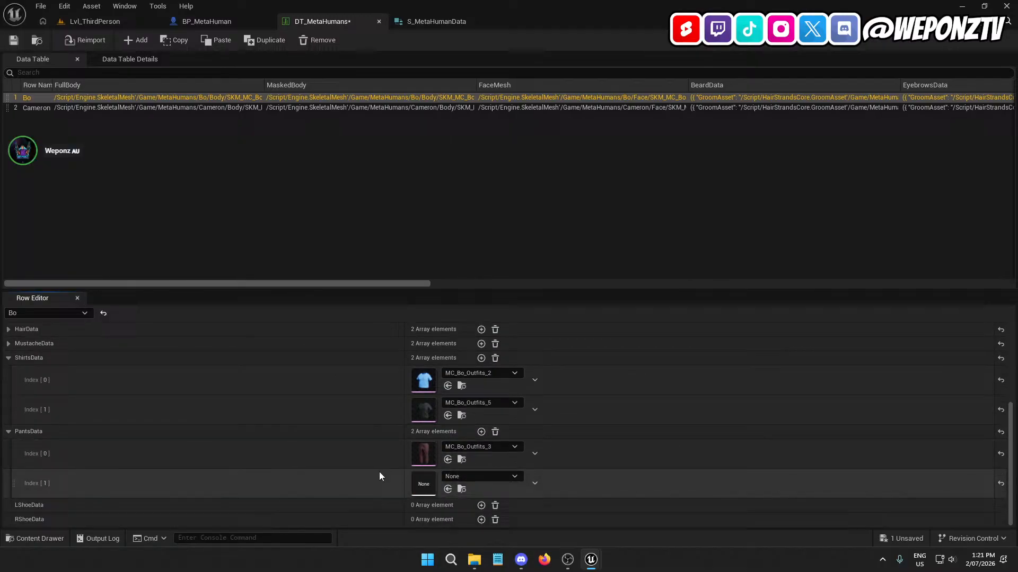
{"action": "left_click", "coordinate": [475, 475]}
{"action": "left_click", "coordinate": [510, 386]}
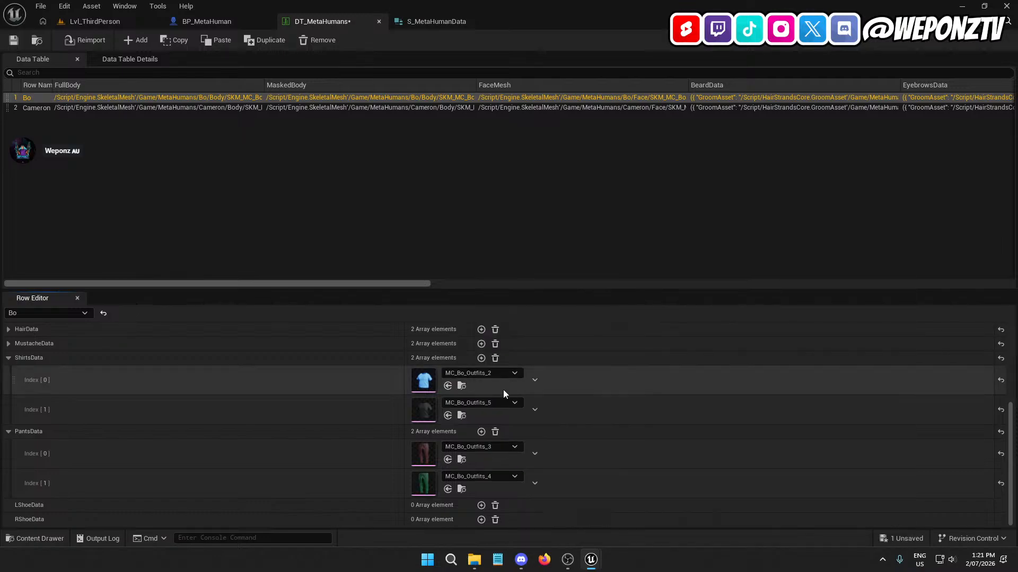
- Add a first element to the Bo row's LShoeData array and search its available meshes for "bo outf"
{"action": "left_click", "coordinate": [480, 505]}
{"action": "scroll", "coordinate": [374, 449], "scroll_direction": "down", "scroll_amount": 1}
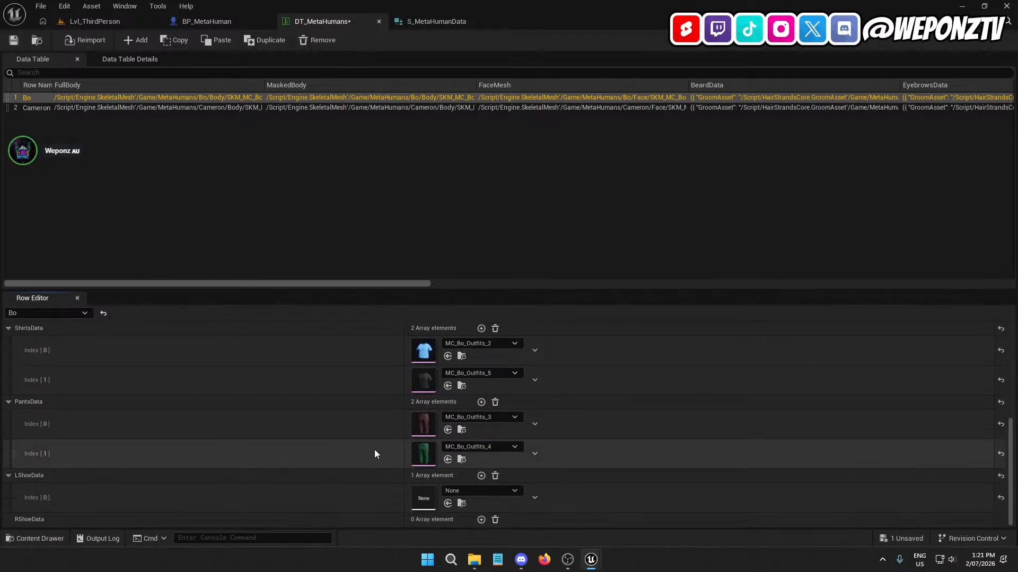
{"action": "left_click", "coordinate": [460, 489]}
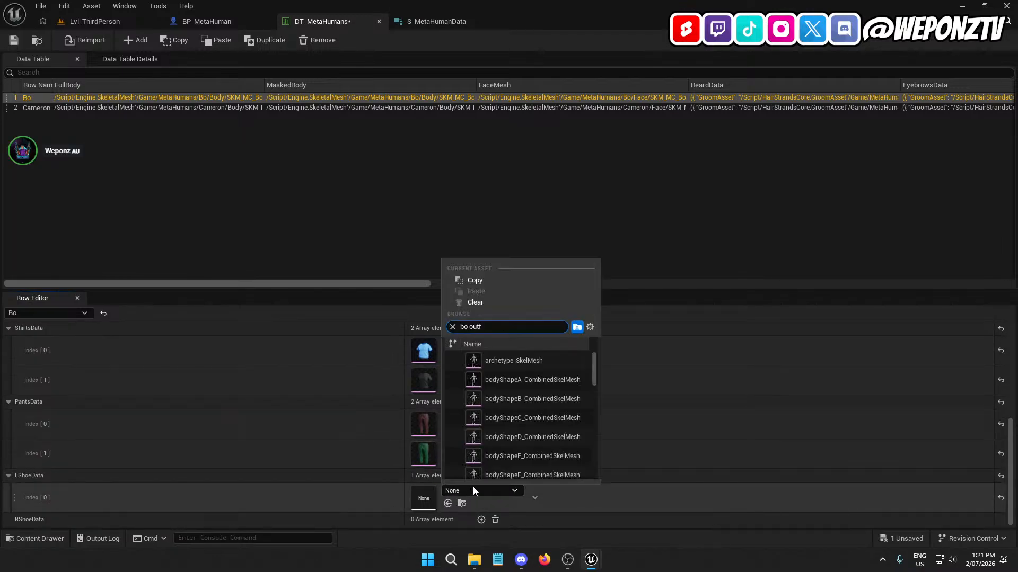
{"action": "scroll", "coordinate": [526, 392], "scroll_direction": "down", "scroll_amount": 2}
{"action": "scroll", "coordinate": [530, 393], "scroll_direction": "down", "scroll_amount": 2}
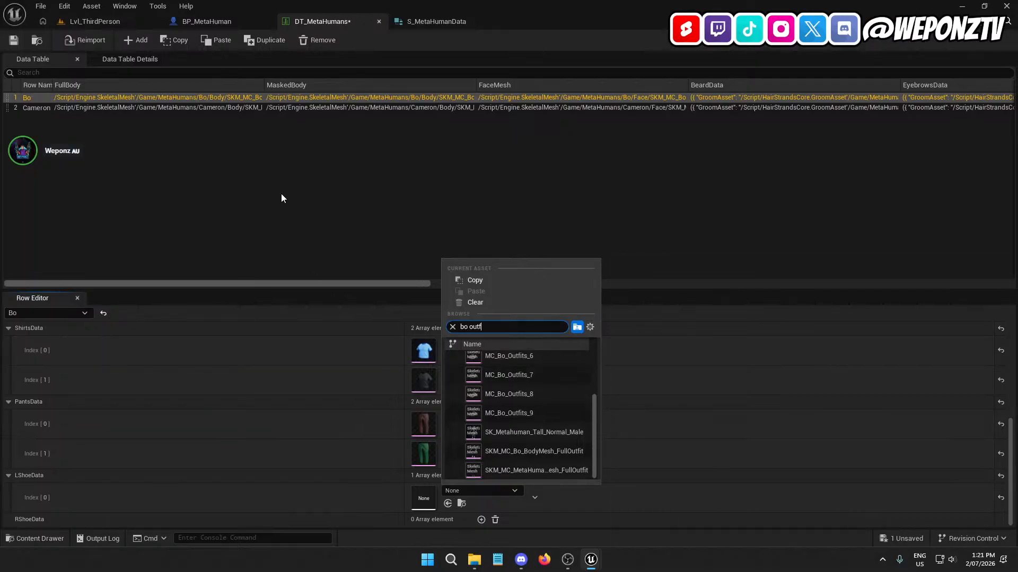
- Examine the outfit mesh thumbnails in Bo's Clothing folder to identify the left and right shoe meshes
{"action": "left_click", "coordinate": [103, 23]}
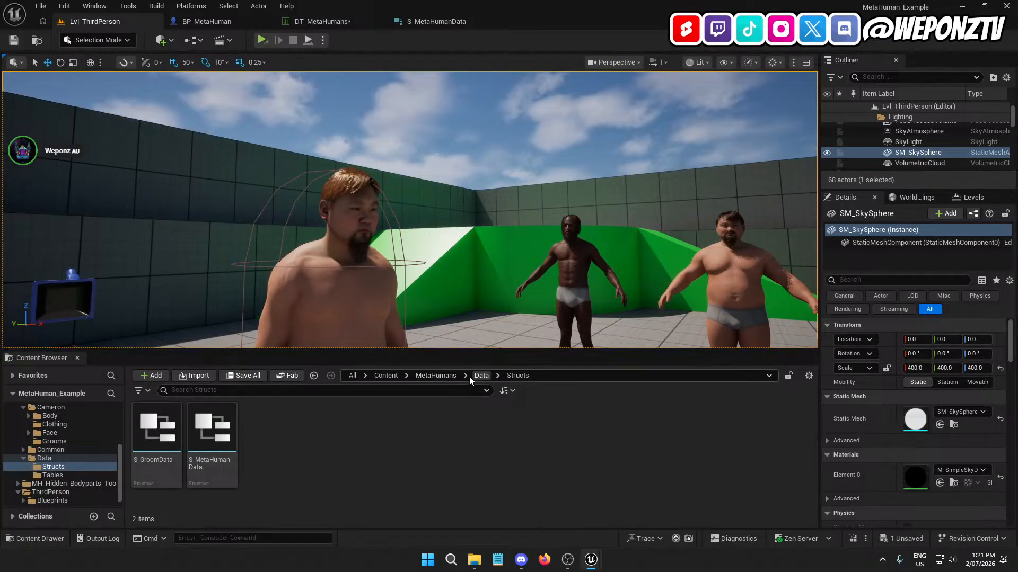
{"action": "left_click", "coordinate": [450, 375]}
{"action": "double_click", "coordinate": [157, 427]}
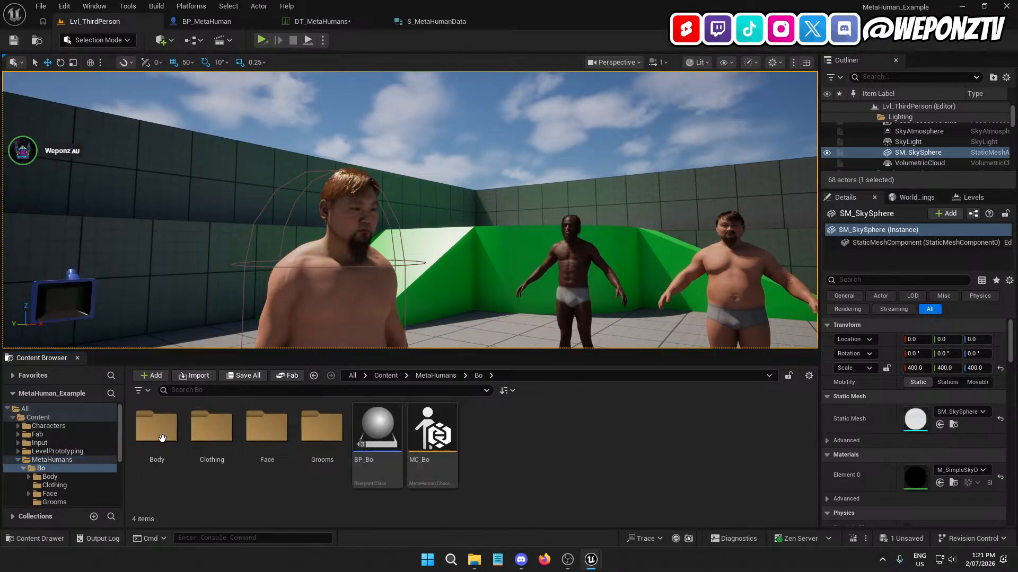
{"action": "left_click", "coordinate": [157, 429]}
{"action": "double_click", "coordinate": [223, 439]}
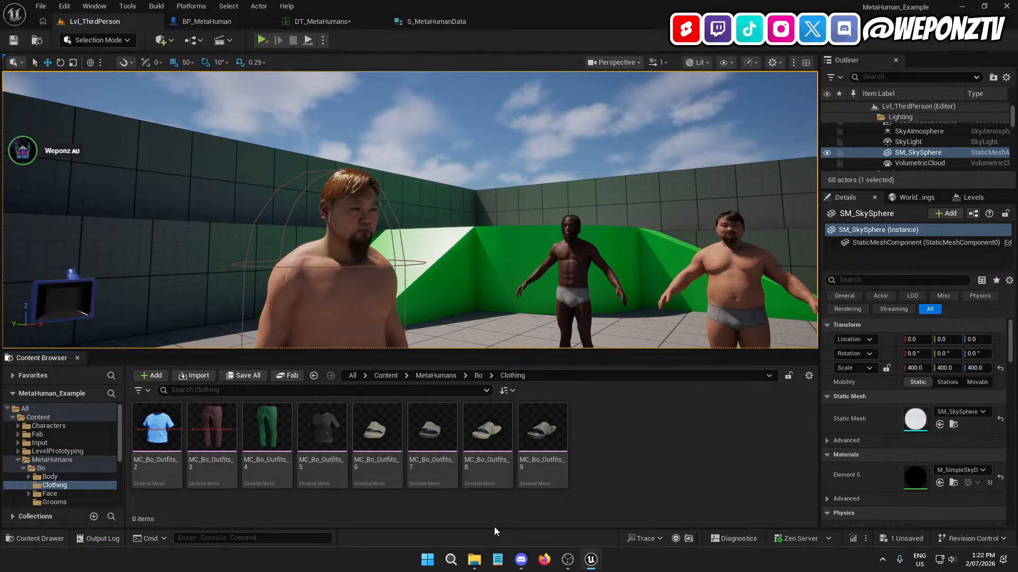
- In DT_MetaHumans, set the Bo row's first LShoeData element to MC_Bo_Outfits_6
{"action": "left_click", "coordinate": [437, 20]}
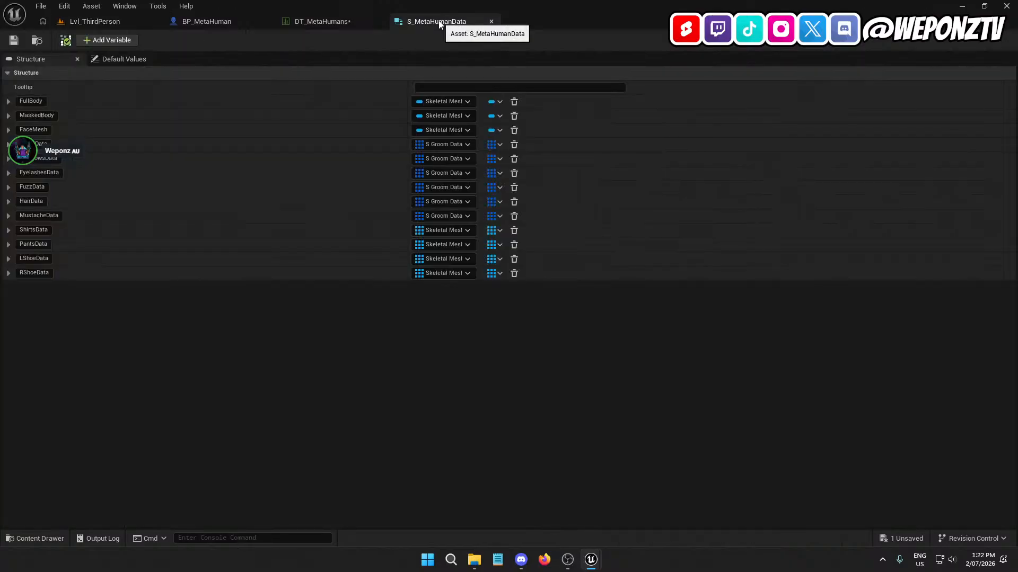
{"action": "left_click", "coordinate": [342, 24]}
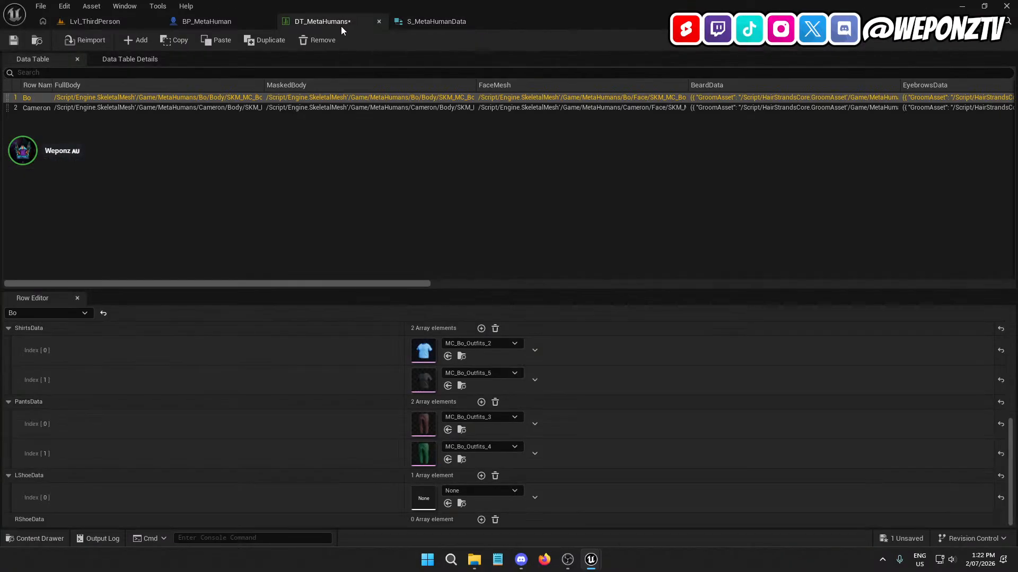
{"action": "left_click", "coordinate": [470, 495]}
{"action": "type", "text": "bo outf"}
{"action": "scroll", "coordinate": [545, 422], "scroll_direction": "down", "scroll_amount": 3}
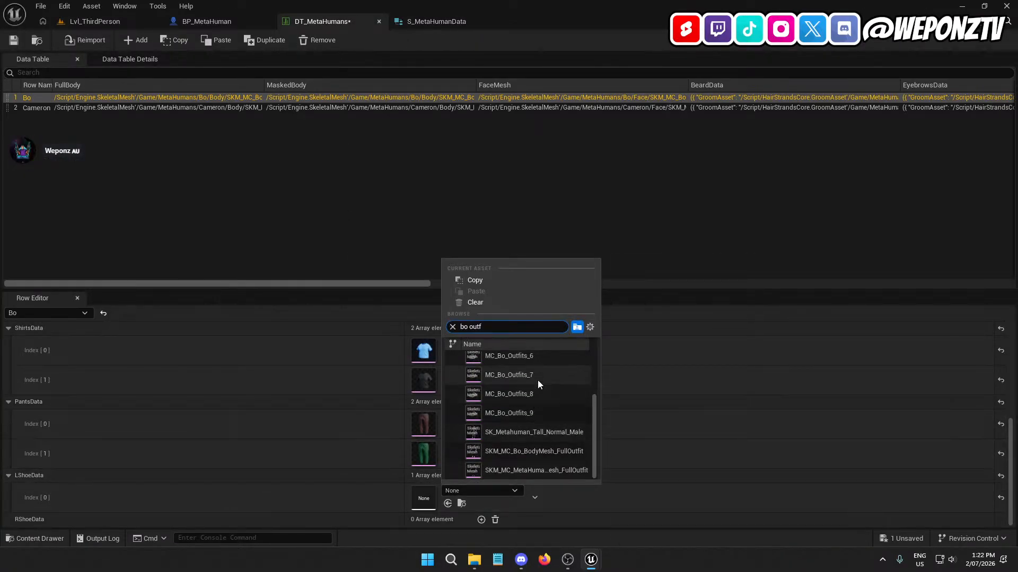
{"action": "left_click", "coordinate": [542, 358]}
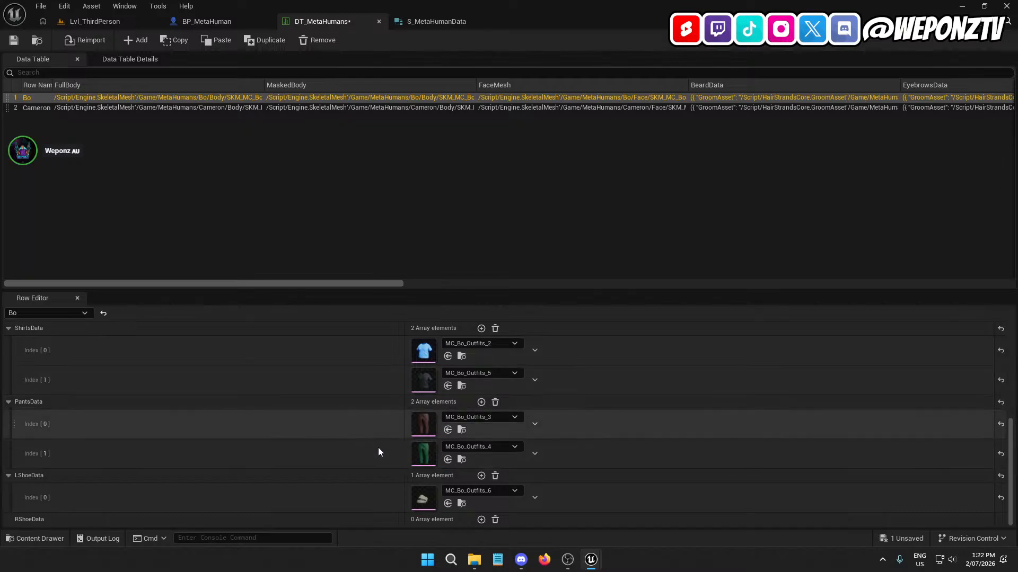
- Add a second LShoeData element to the Bo row and assign MC_Bo_Outfits_7 to it
{"action": "left_click", "coordinate": [481, 475]}
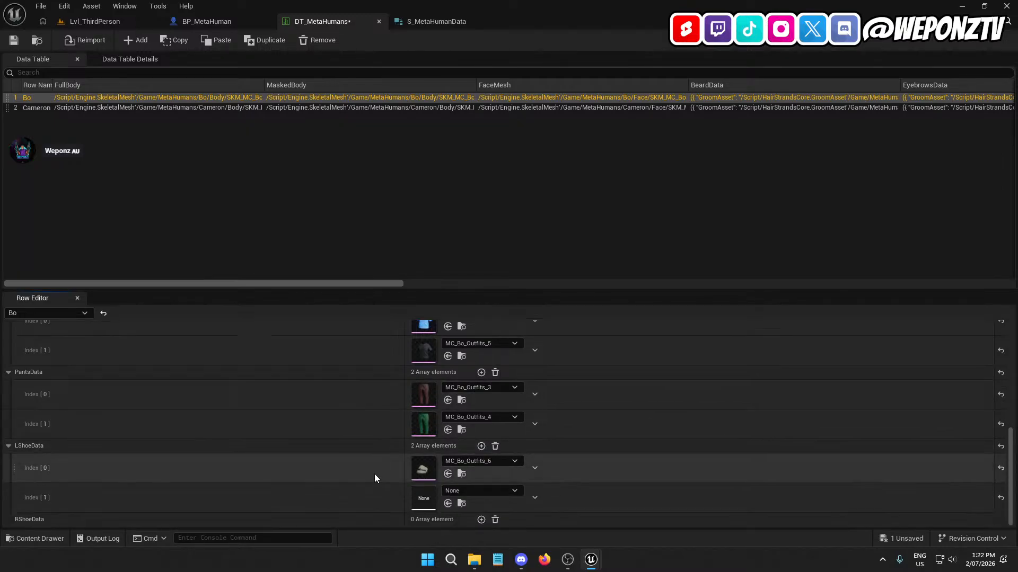
{"action": "left_click", "coordinate": [466, 489]}
{"action": "type", "text": "bo outf"}
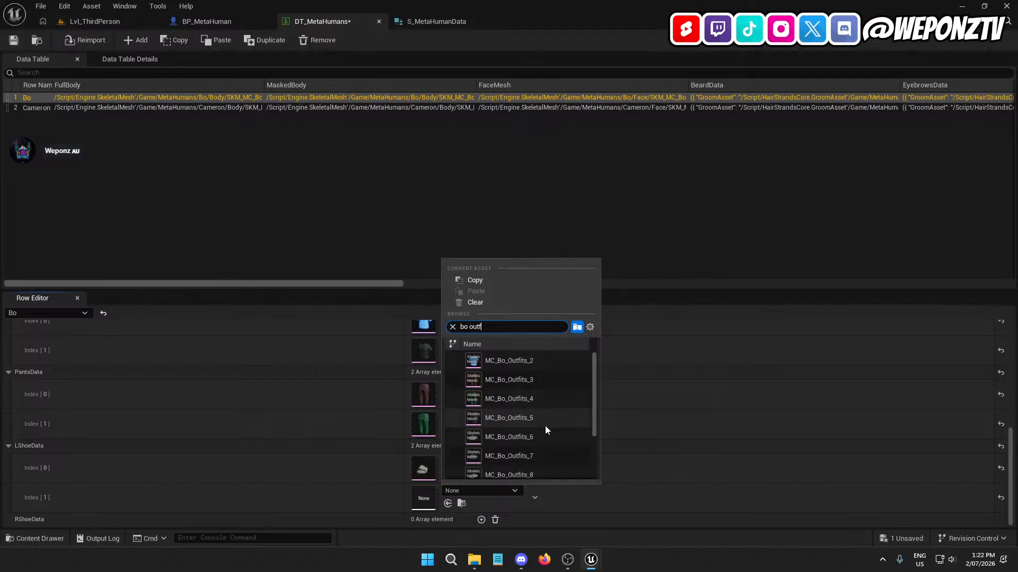
{"action": "left_click", "coordinate": [536, 456]}
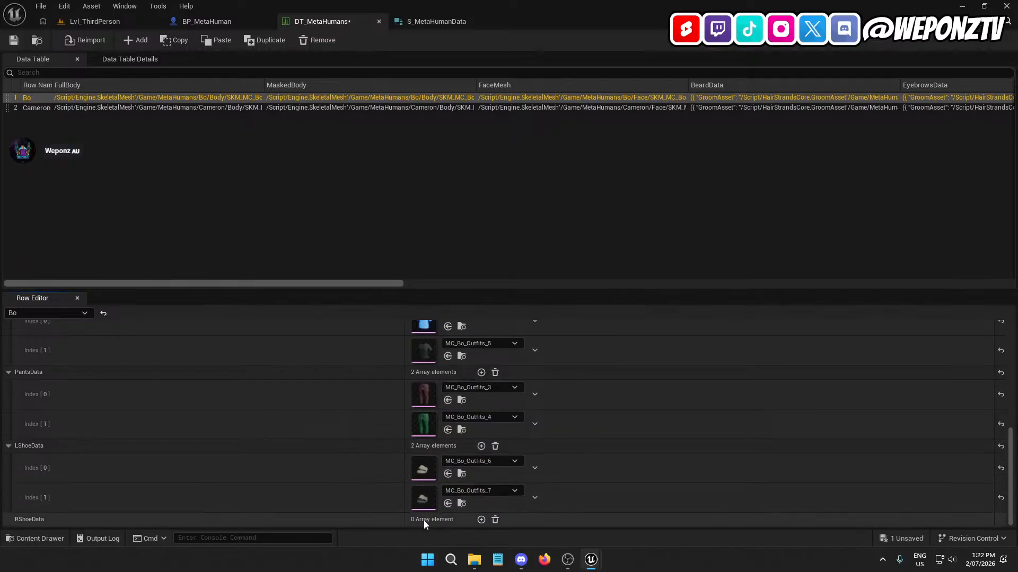
- Add a first RShoeData element to the Bo row, check the clothing meshes, and assign MC_Bo_Outfits_8 to it
{"action": "left_click", "coordinate": [481, 520]}
{"action": "scroll", "coordinate": [450, 465], "scroll_direction": "down", "scroll_amount": 1}
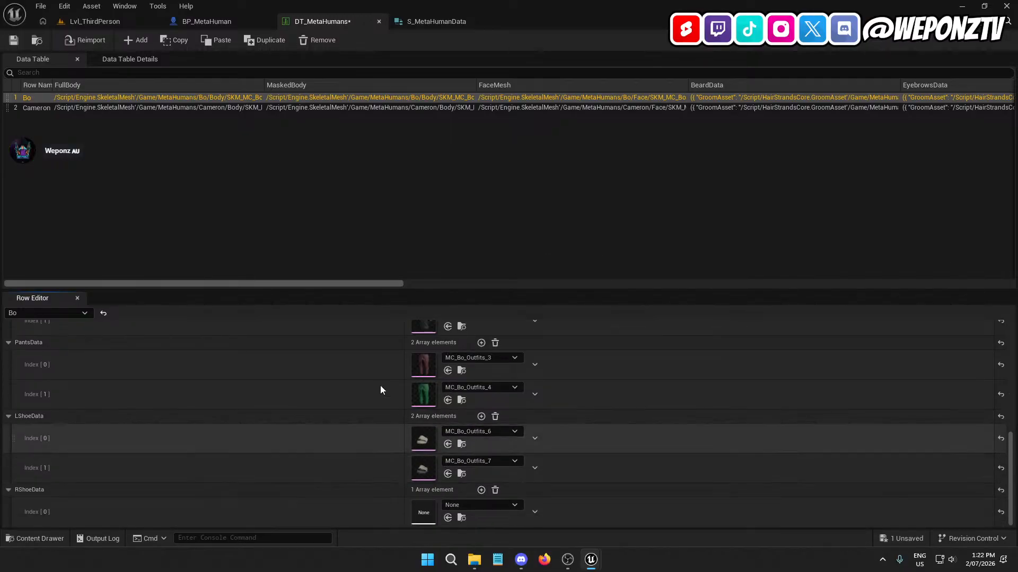
{"action": "left_click", "coordinate": [120, 21]}
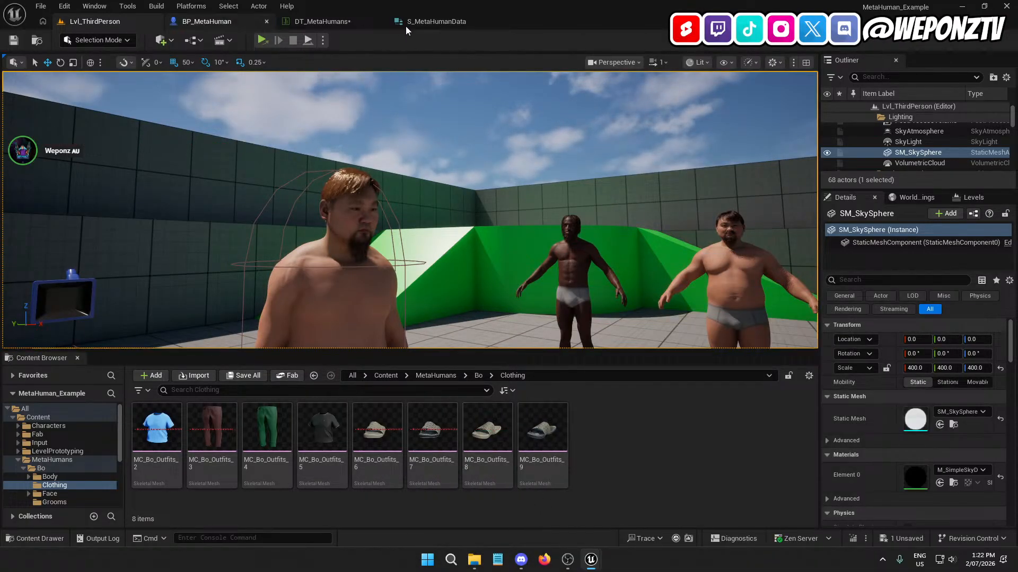
{"action": "left_click", "coordinate": [434, 23]}
{"action": "left_click", "coordinate": [321, 21]}
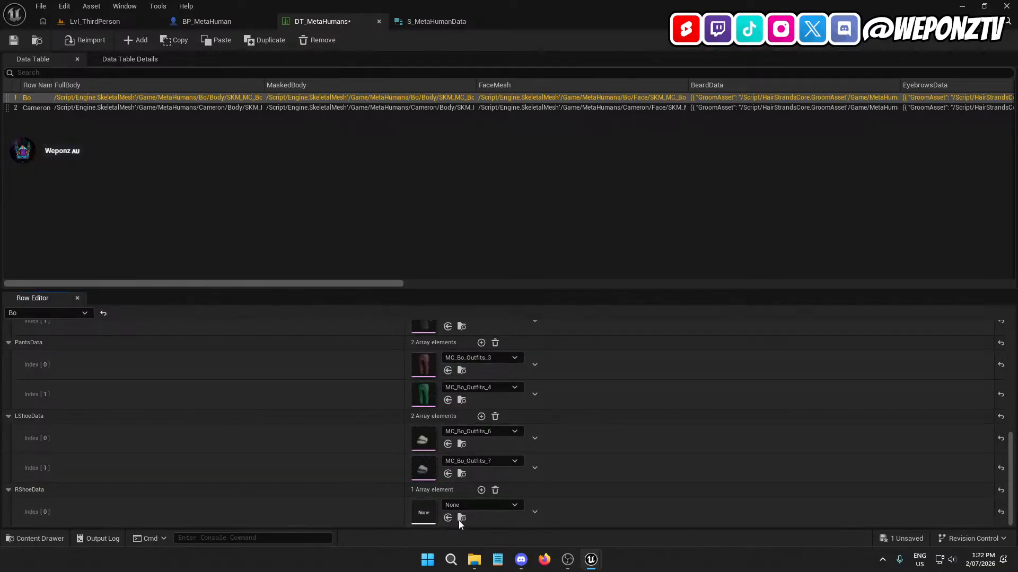
{"action": "left_click", "coordinate": [472, 505]}
{"action": "type", "text": "bo outf"}
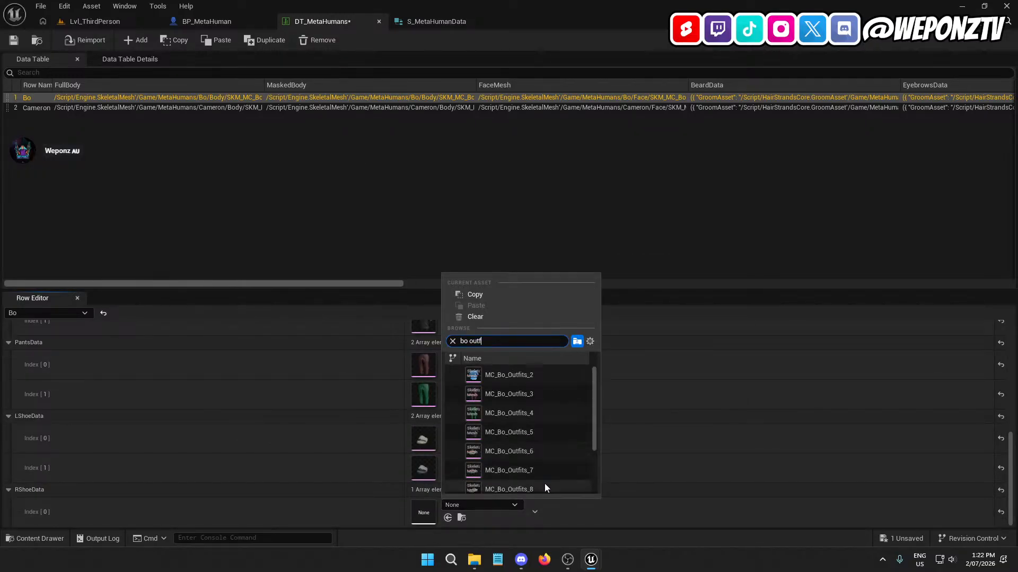
{"action": "left_click", "coordinate": [545, 484]}
- Add a second RShoeData element to the Bo row and assign MC_Bo_Outfits_9 to it
{"action": "left_click", "coordinate": [481, 490]}
{"action": "scroll", "coordinate": [437, 471], "scroll_direction": "down", "scroll_amount": 1}
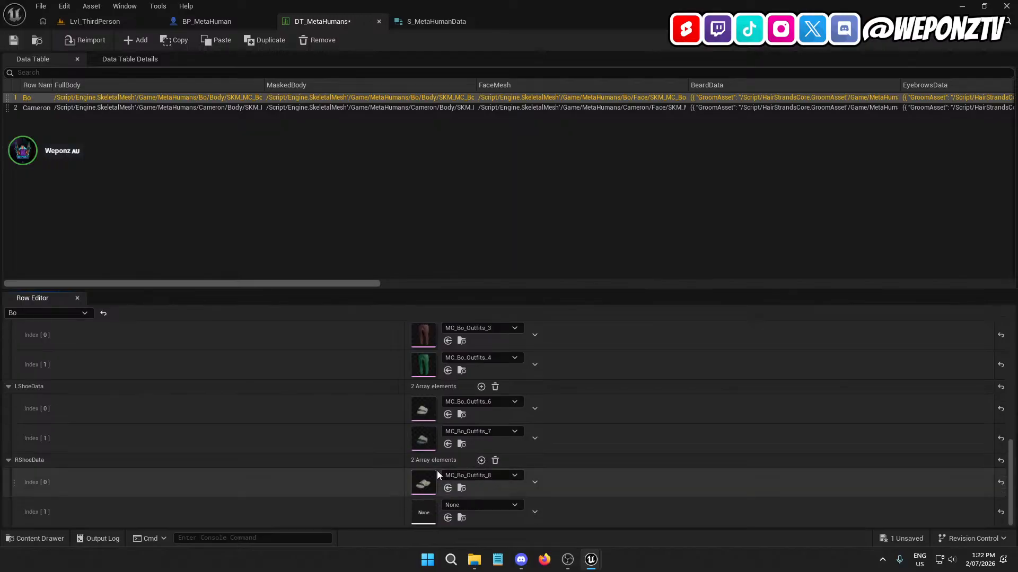
{"action": "left_click", "coordinate": [487, 504]}
{"action": "type", "text": "bo outf"}
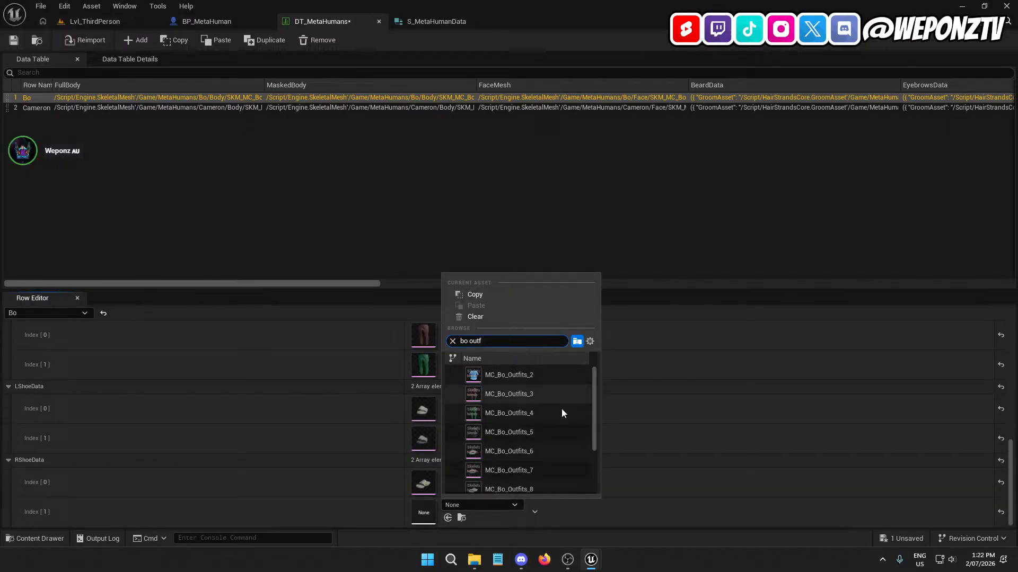
{"action": "scroll", "coordinate": [549, 470], "scroll_direction": "down", "scroll_amount": 2}
{"action": "left_click", "coordinate": [547, 459]}
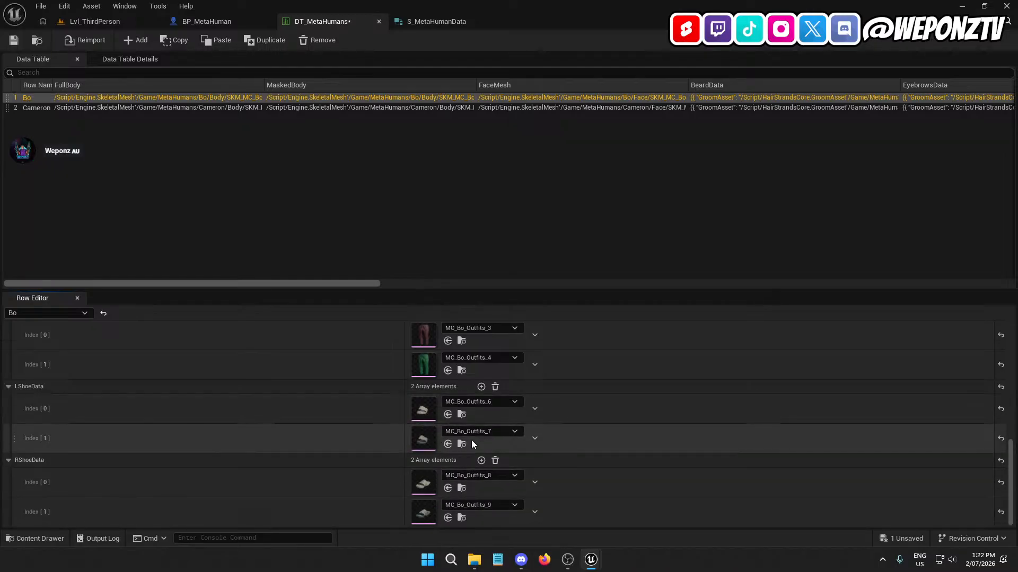
- Review the Bo row's clothing arrays and save DT_MetaHumans
{"action": "scroll", "coordinate": [444, 488], "scroll_direction": "up", "scroll_amount": 5}
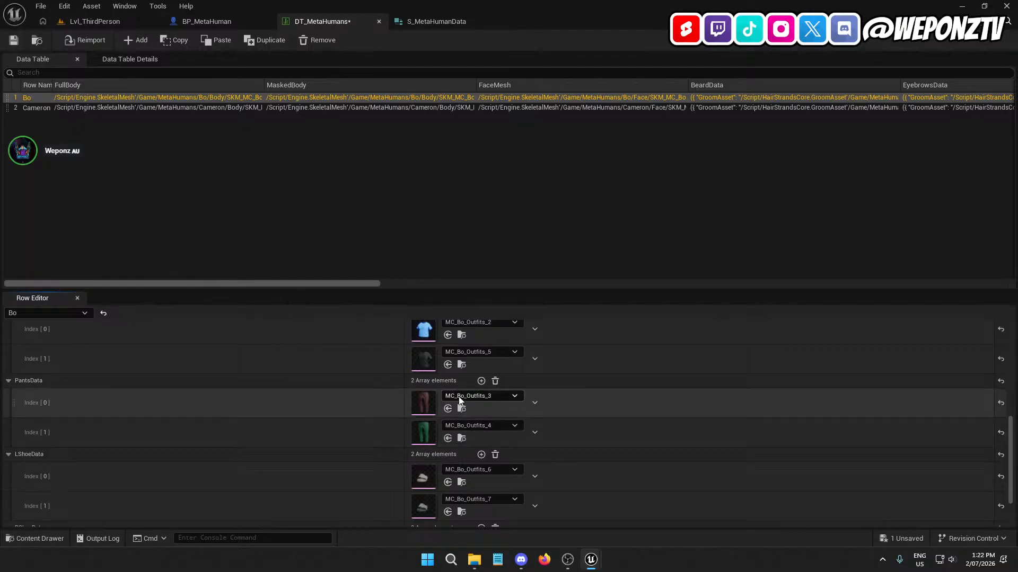
{"action": "scroll", "coordinate": [233, 383], "scroll_direction": "down", "scroll_amount": 5}
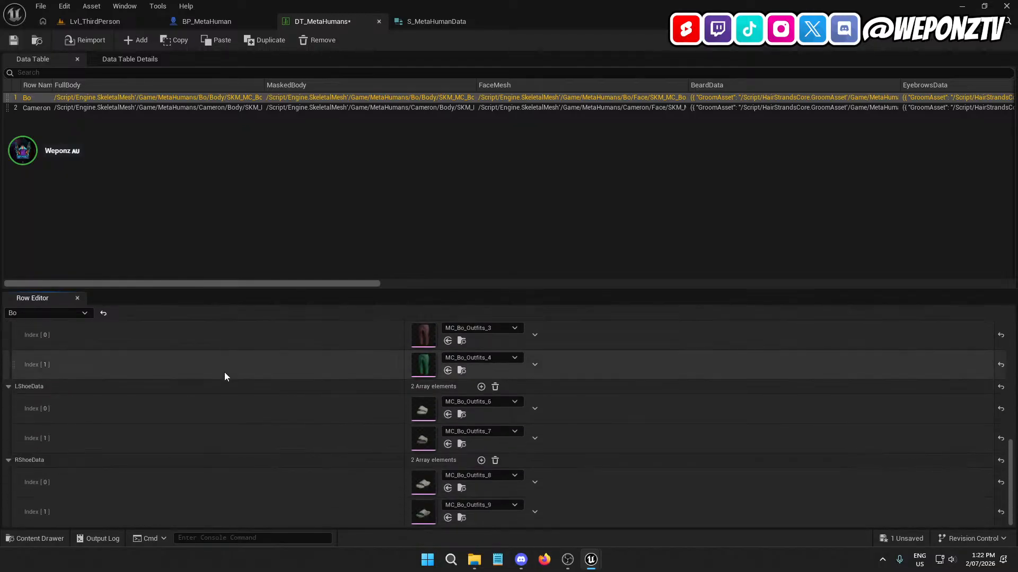
{"action": "left_click", "coordinate": [14, 41]}
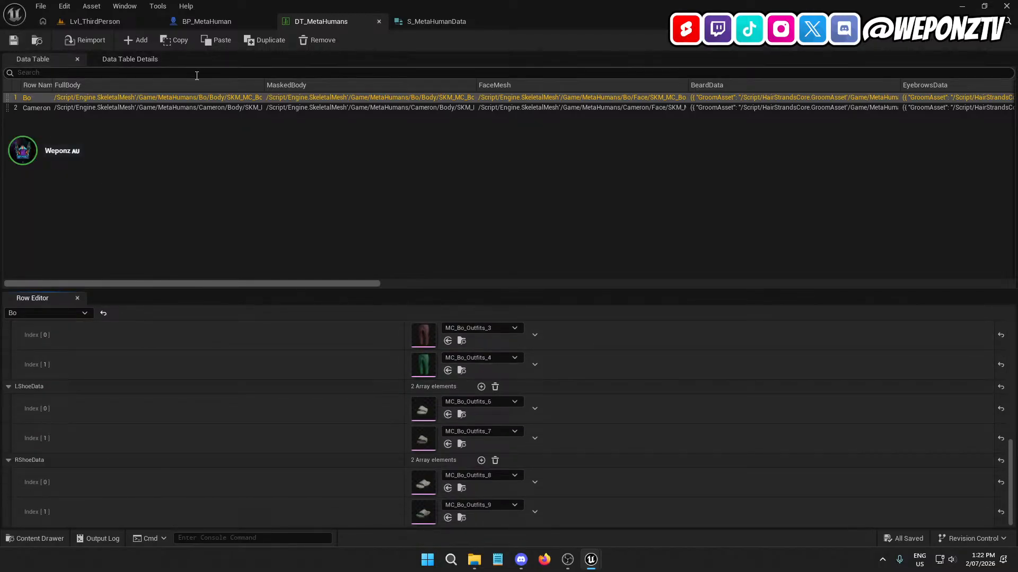
- Add two ShirtsData elements to the Cameron row and assign MC_Cameron_Outfits_5 to the first one
{"action": "left_click", "coordinate": [106, 109]}
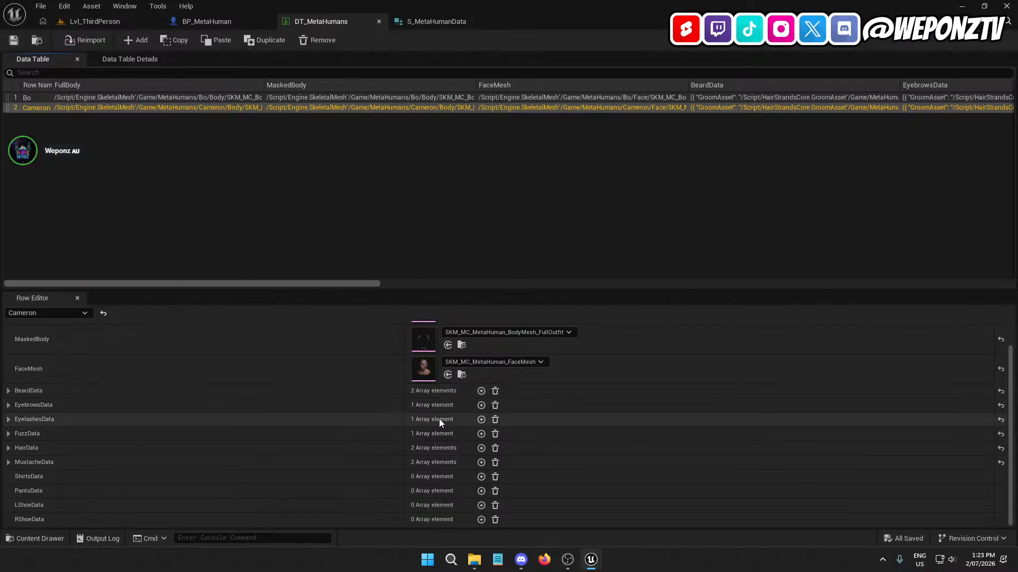
{"action": "left_click", "coordinate": [482, 477]}
{"action": "left_click", "coordinate": [468, 459]}
{"action": "type", "text": "c"}
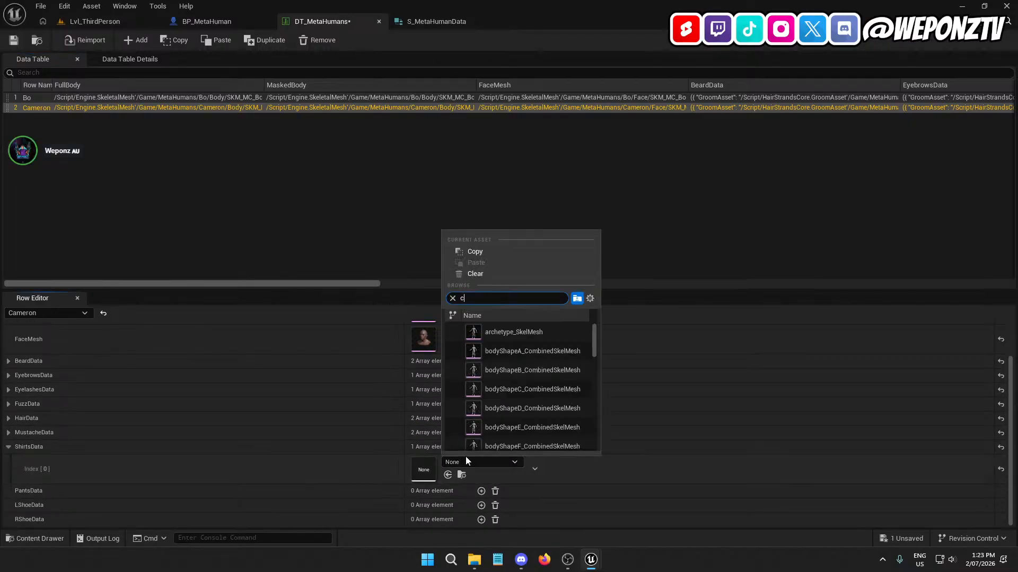
{"action": "type", "text": "ameron outf"}
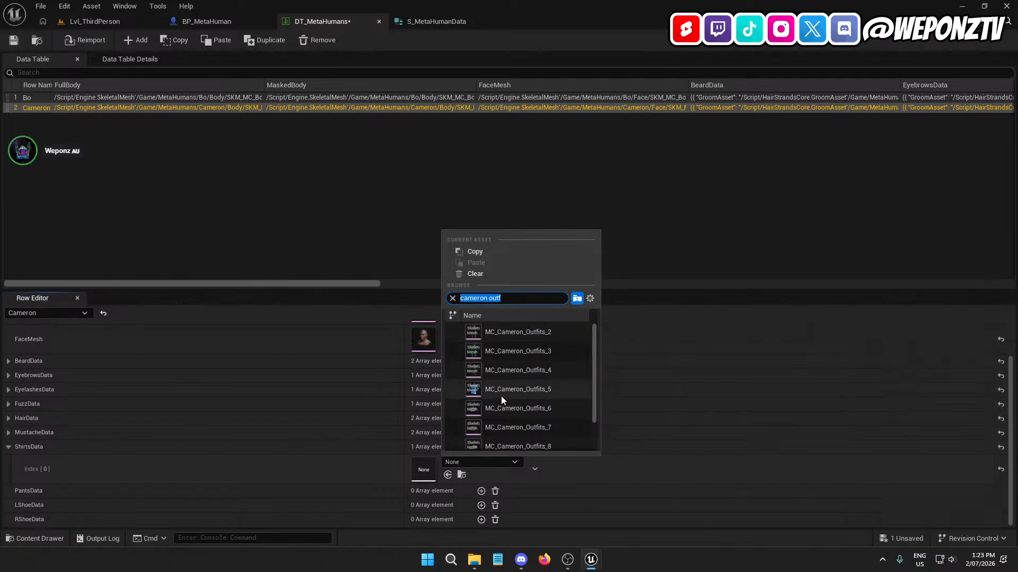
{"action": "left_click", "coordinate": [501, 394]}
{"action": "left_click", "coordinate": [481, 447]}
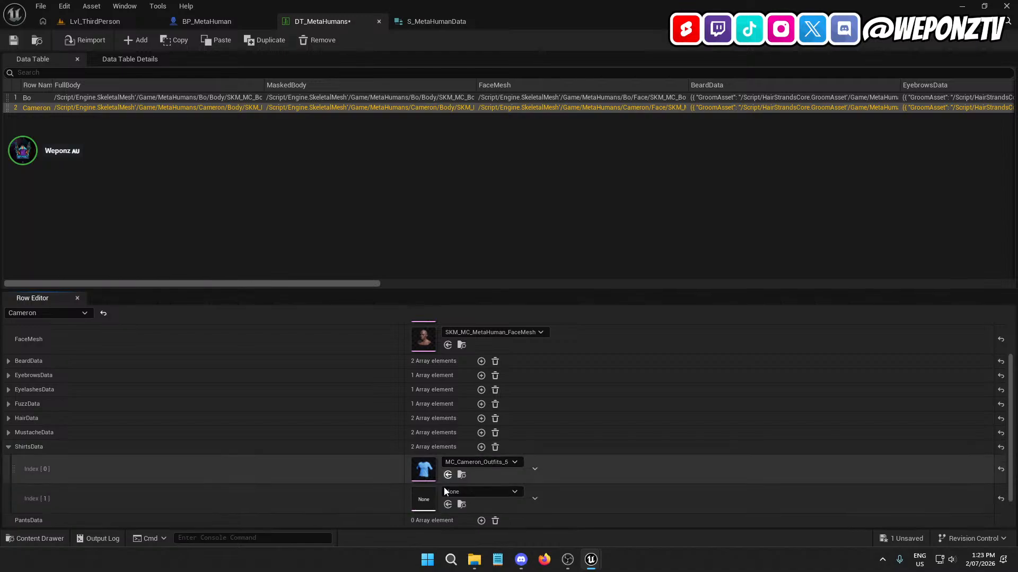
{"action": "left_click", "coordinate": [476, 490]}
{"action": "type", "text": "cameron outf"}
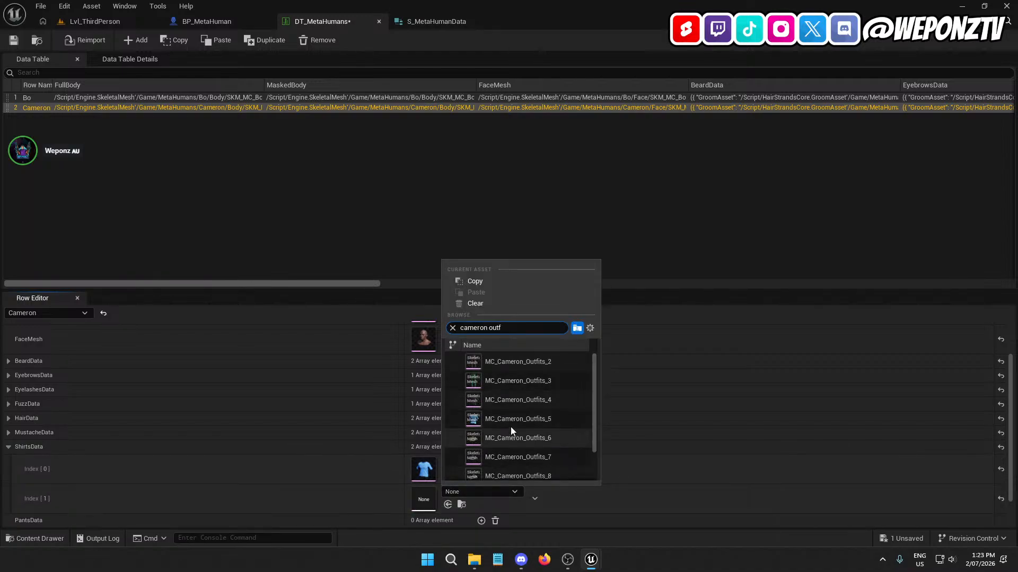
{"action": "left_click", "coordinate": [504, 457]}
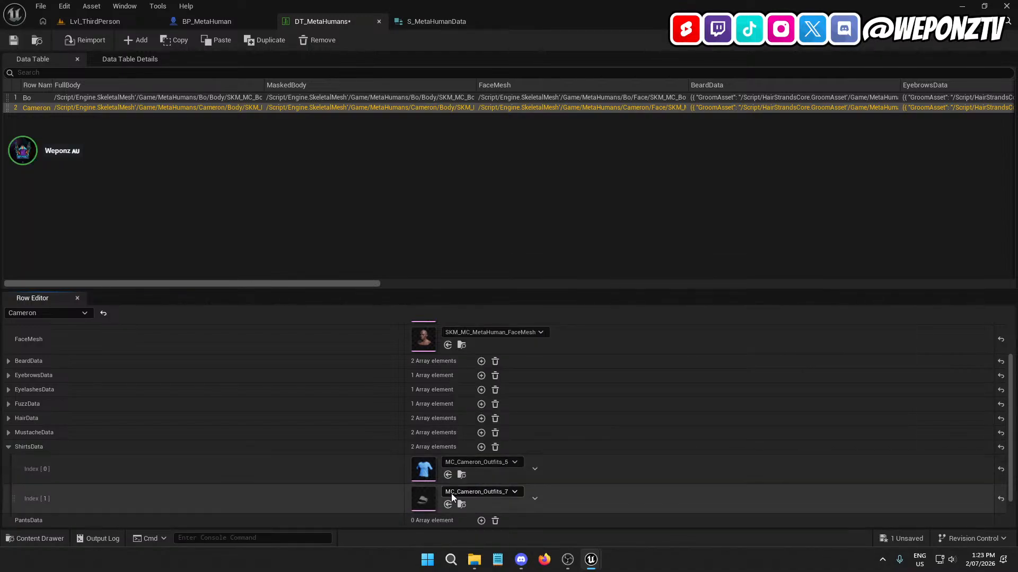
{"action": "left_click", "coordinate": [454, 492]}
{"action": "type", "text": "cameron outf"}
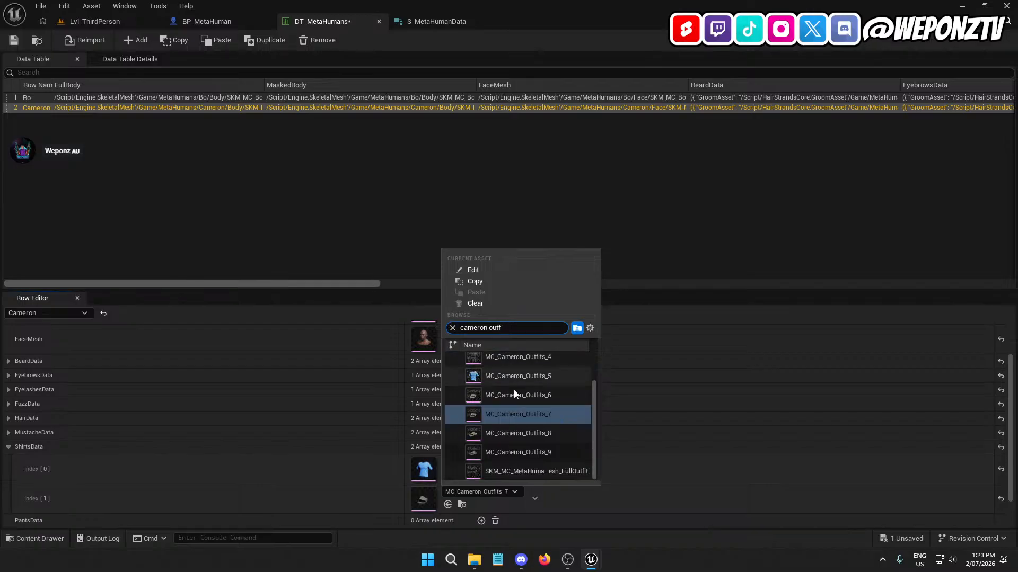
{"action": "left_click", "coordinate": [494, 395]}
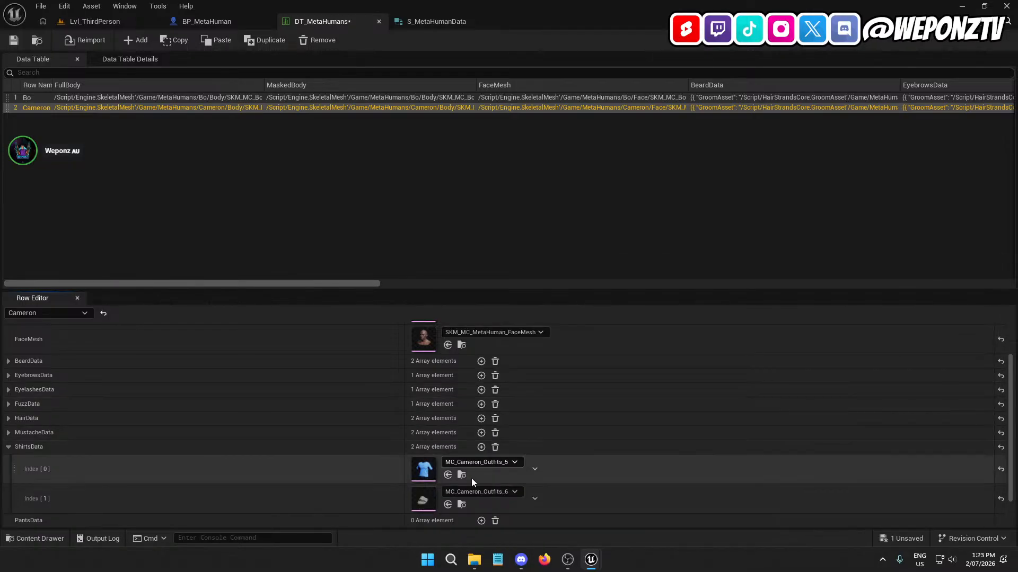
- Set the Cameron row's second ShirtsData element to MC_Cameron_Outfits_4
{"action": "left_click", "coordinate": [476, 492]}
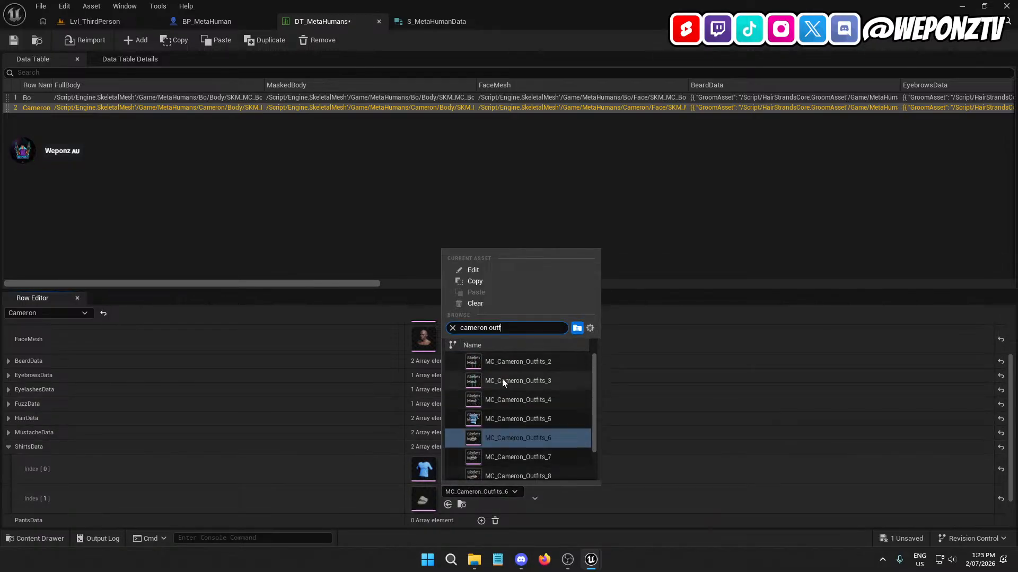
{"action": "left_click", "coordinate": [494, 399]}
- Add a first PantsData element to the Cameron row and assign MC_Cameron_Outfits_2 to it
{"action": "scroll", "coordinate": [396, 484], "scroll_direction": "down", "scroll_amount": 1}
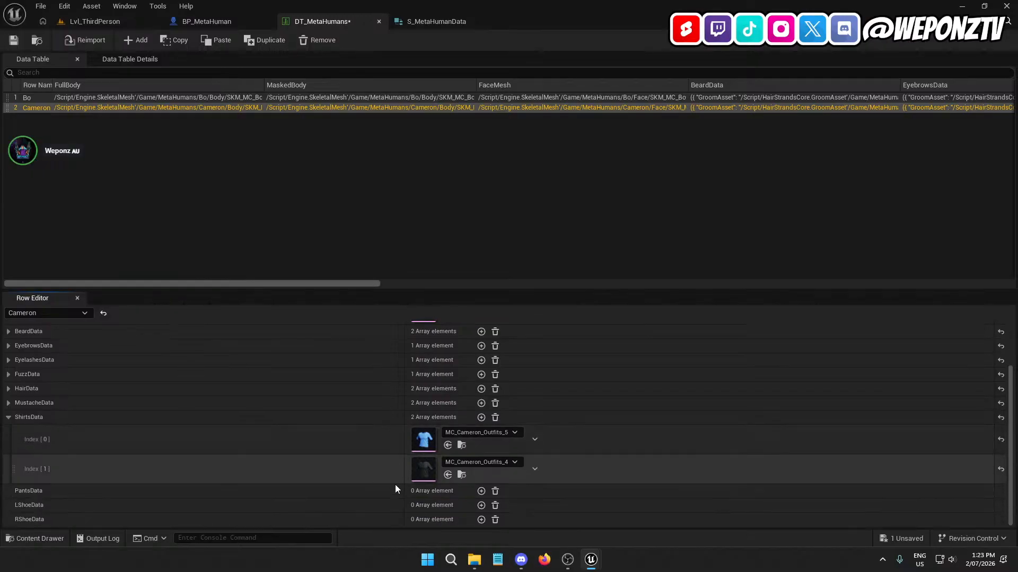
{"action": "left_click", "coordinate": [481, 492]}
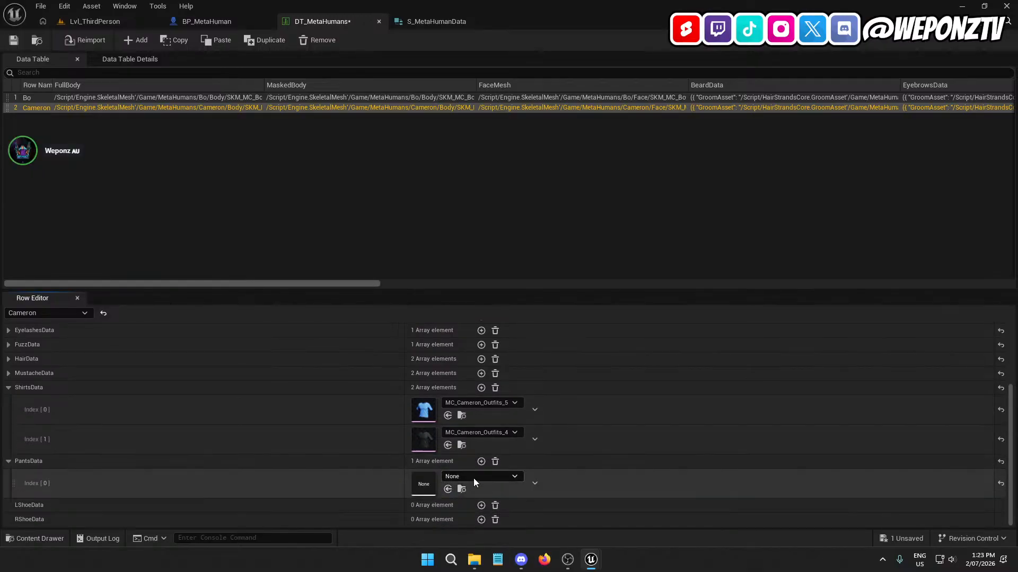
{"action": "left_click", "coordinate": [473, 477]}
{"action": "left_click", "coordinate": [504, 348]}
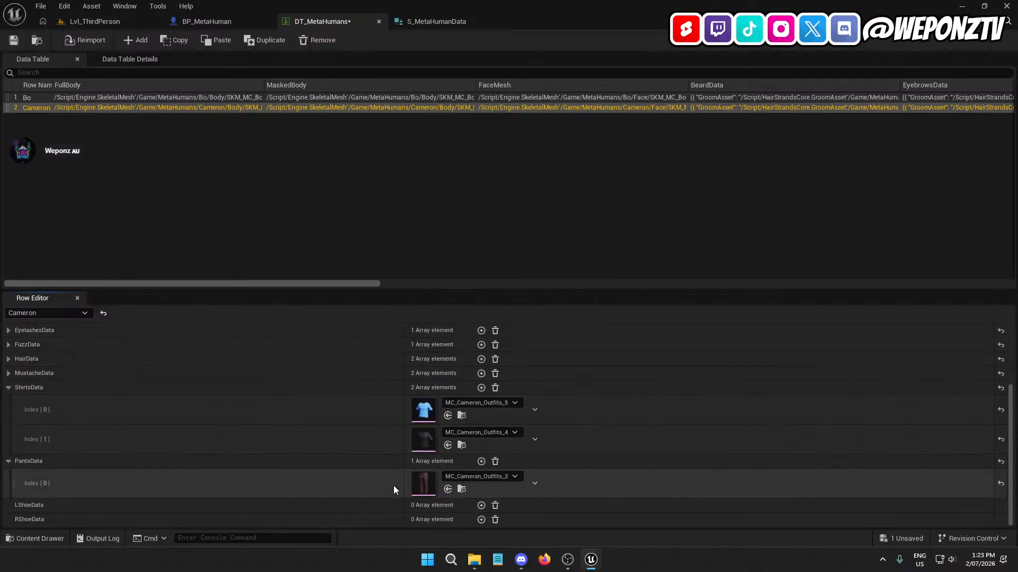
- Add a second PantsData element to the Cameron row and assign MC_Cameron_Outfits_3 to it
{"action": "left_click", "coordinate": [481, 462]}
{"action": "scroll", "coordinate": [466, 471], "scroll_direction": "down", "scroll_amount": 1}
{"action": "left_click", "coordinate": [466, 476]}
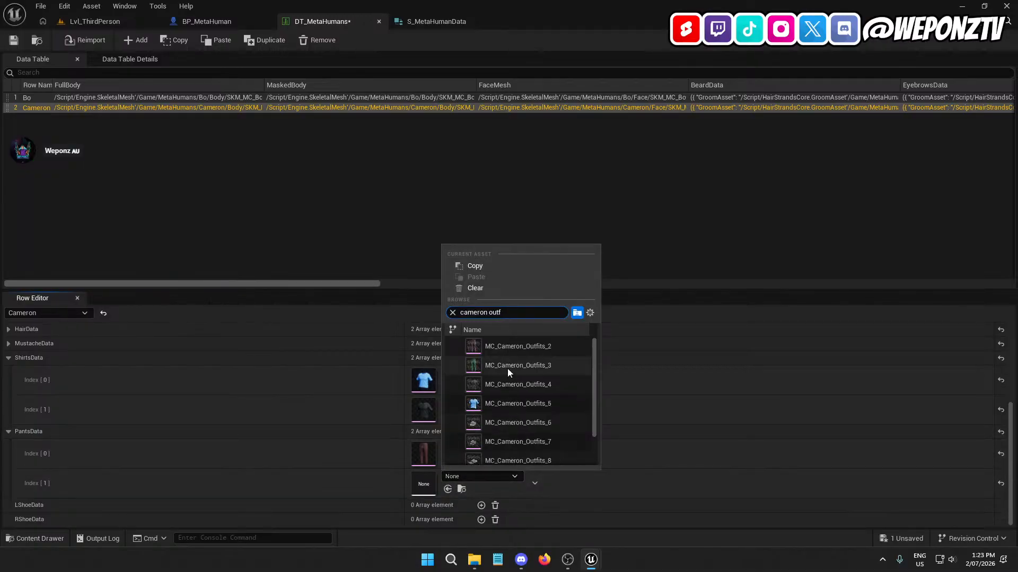
{"action": "left_click", "coordinate": [509, 367]}
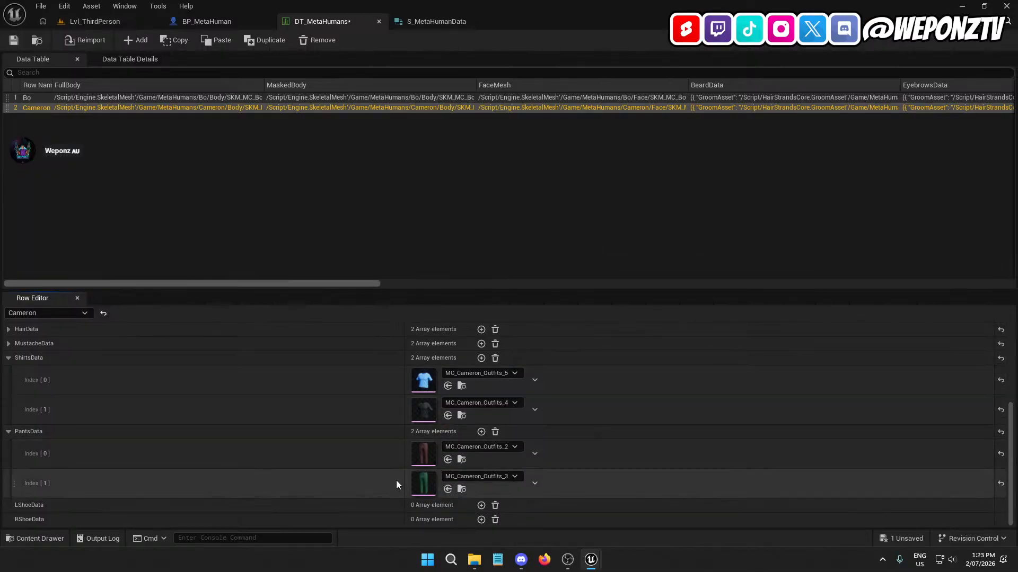
- Add a first LShoeData element to the Cameron row and search its mesh choices for "cameron outf"
{"action": "left_click", "coordinate": [481, 505]}
{"action": "scroll", "coordinate": [482, 501], "scroll_direction": "down", "scroll_amount": 1}
{"action": "left_click", "coordinate": [482, 491]}
{"action": "type", "text": "cameron outf"}
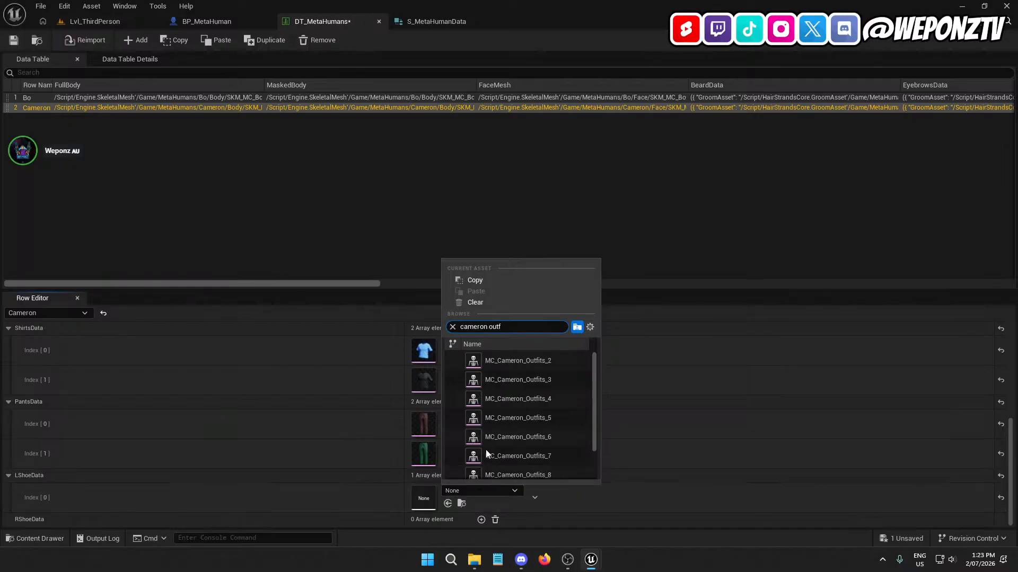
- Check the outfit mesh thumbnails in the MetaHumans/Cameron/Clothing folder, and return to DT_MetaHumans
{"action": "left_click", "coordinate": [96, 21]}
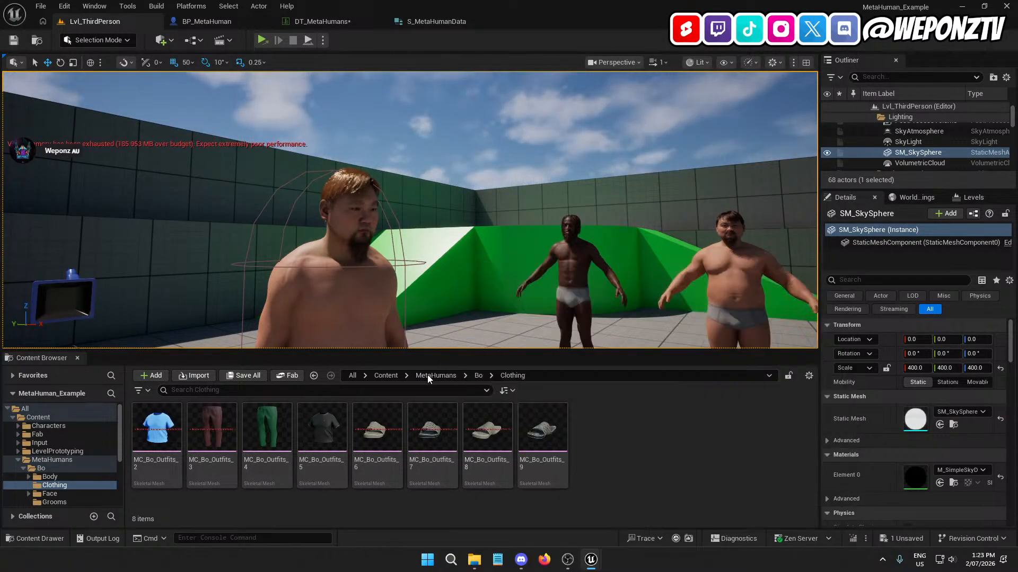
{"action": "left_click", "coordinate": [428, 375]}
{"action": "double_click", "coordinate": [220, 437]}
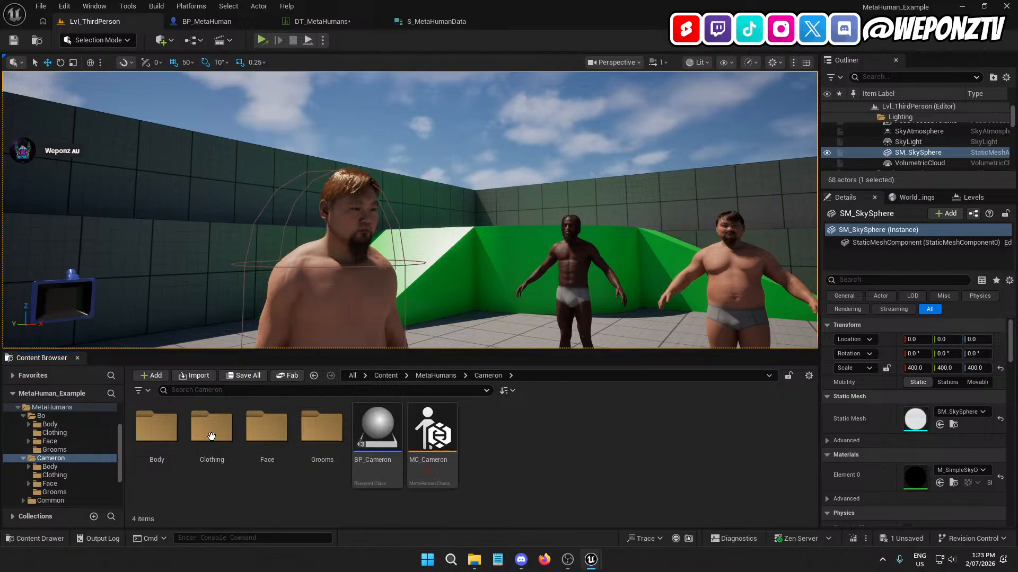
{"action": "double_click", "coordinate": [222, 444]}
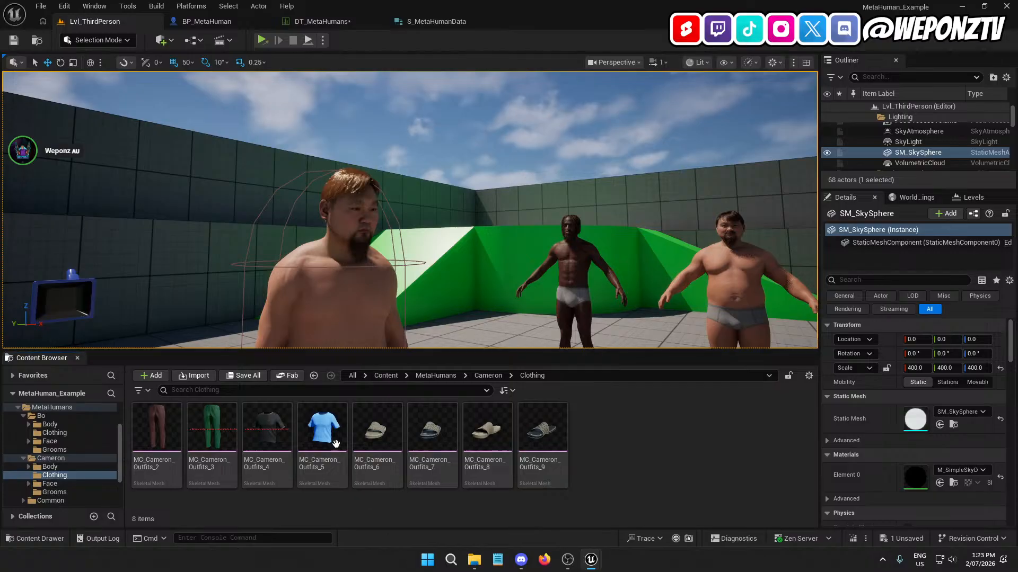
{"action": "left_click", "coordinate": [328, 21]}
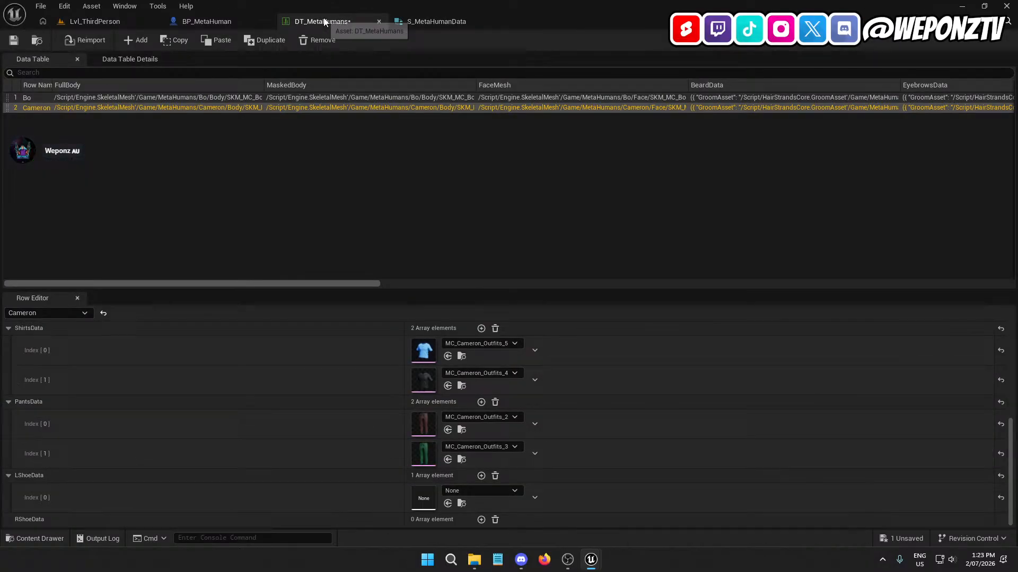
- Set the Cameron row's first LShoeData element to MC_Cameron_Outfits_6 and add a second one with MC_Cameron_Outfits_7
{"action": "left_click", "coordinate": [466, 489]}
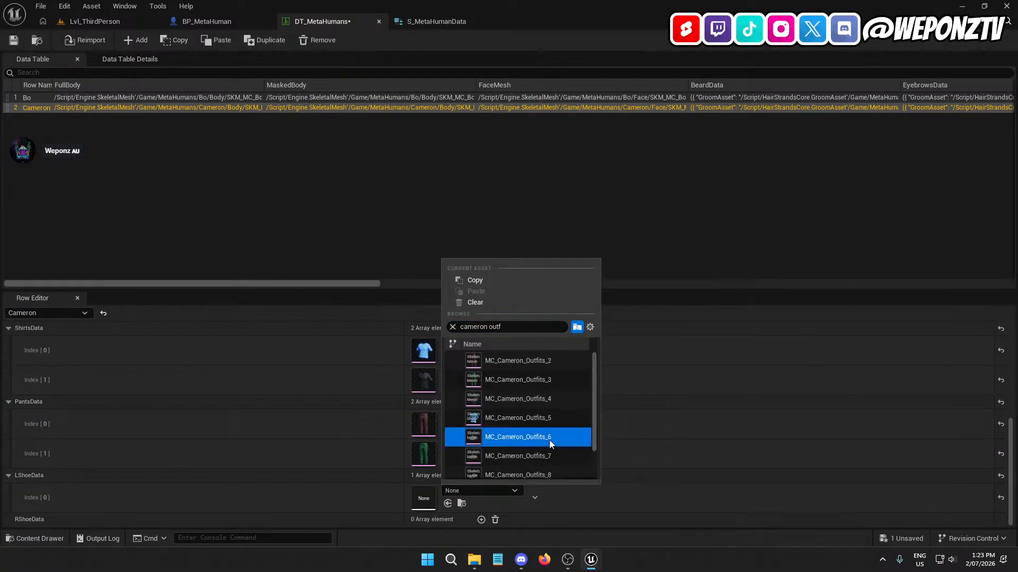
{"action": "left_click", "coordinate": [550, 440]}
{"action": "left_click", "coordinate": [481, 476]}
{"action": "scroll", "coordinate": [485, 482], "scroll_direction": "down", "scroll_amount": 1}
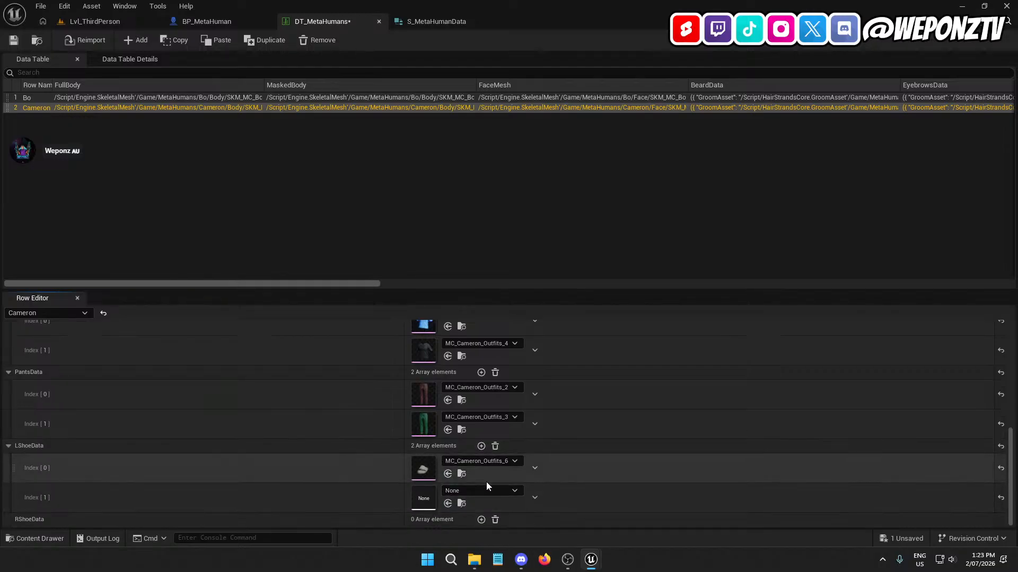
{"action": "left_click", "coordinate": [490, 490]}
{"action": "type", "text": "cameron outf"}
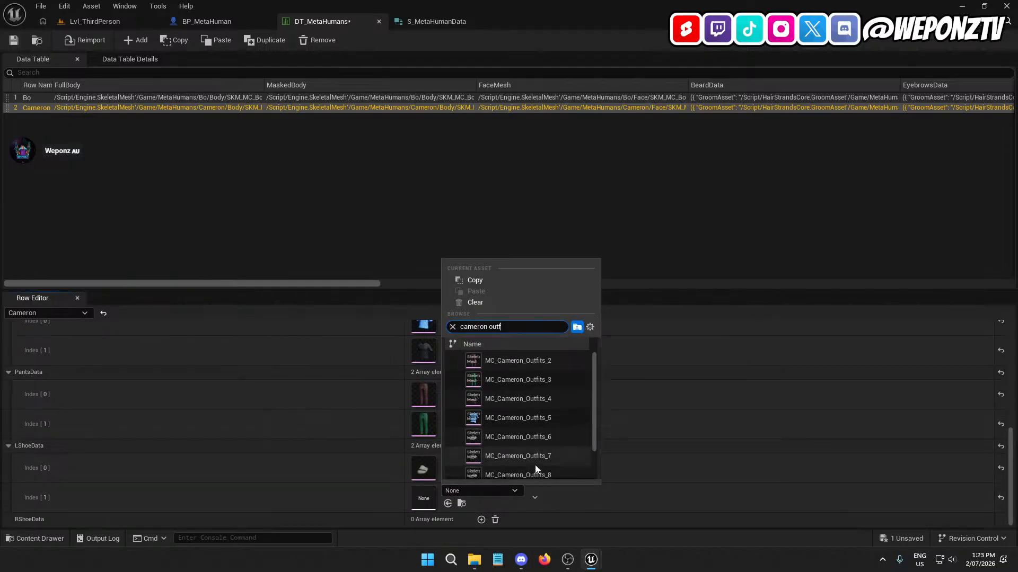
{"action": "left_click", "coordinate": [536, 464]}
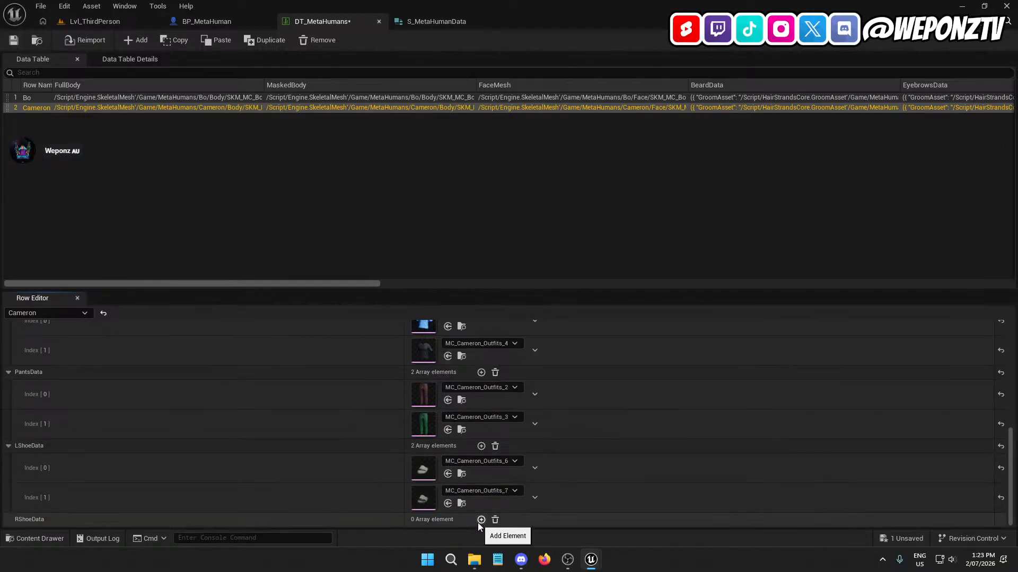
- Add a first RShoeData element to the Cameron row and assign MC_Cameron_Outfits_8 to it
{"action": "left_click", "coordinate": [482, 519]}
{"action": "scroll", "coordinate": [479, 494], "scroll_direction": "down", "scroll_amount": 1}
{"action": "left_click", "coordinate": [480, 504]}
{"action": "type", "text": "cameron outf"}
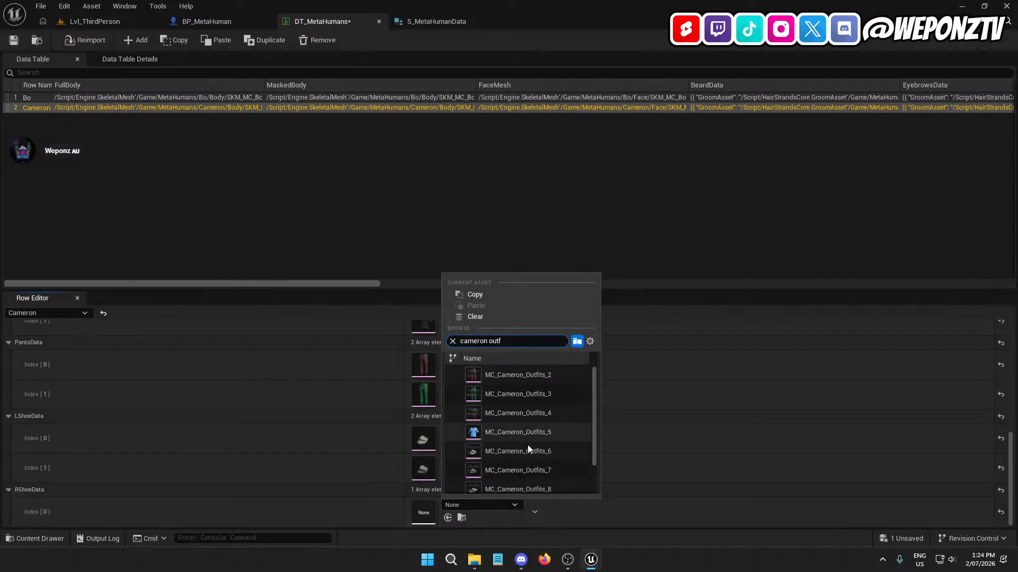
{"action": "left_click", "coordinate": [530, 487]}
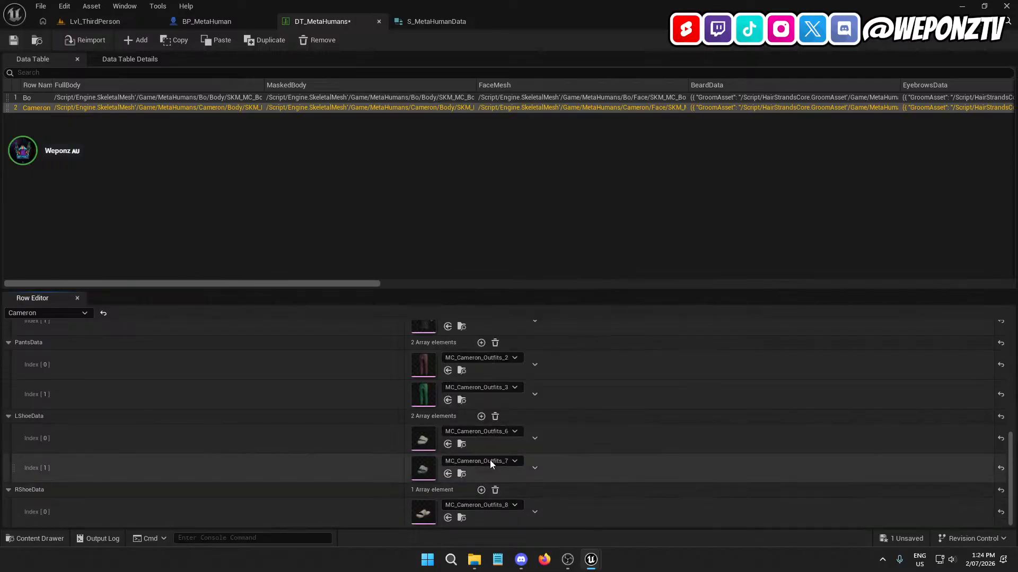
- Add a second RShoeData element to the Cameron row with MC_Cameron_Outfits_9, and save DT_MetaHumans
{"action": "left_click", "coordinate": [481, 490]}
{"action": "scroll", "coordinate": [456, 498], "scroll_direction": "down", "scroll_amount": 1}
{"action": "left_click", "coordinate": [477, 507]}
{"action": "scroll", "coordinate": [557, 459], "scroll_direction": "down", "scroll_amount": 5}
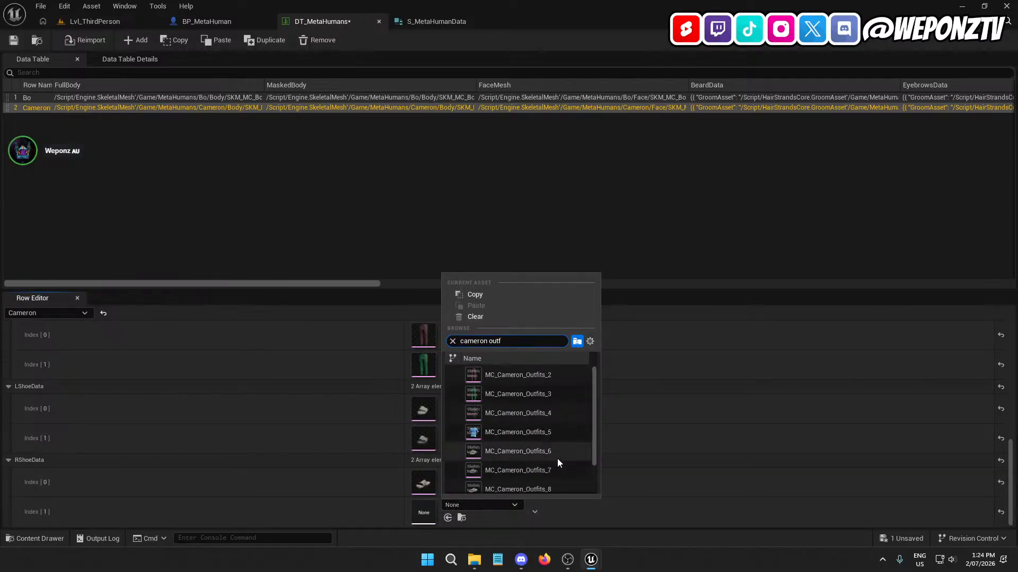
{"action": "left_click", "coordinate": [564, 468]}
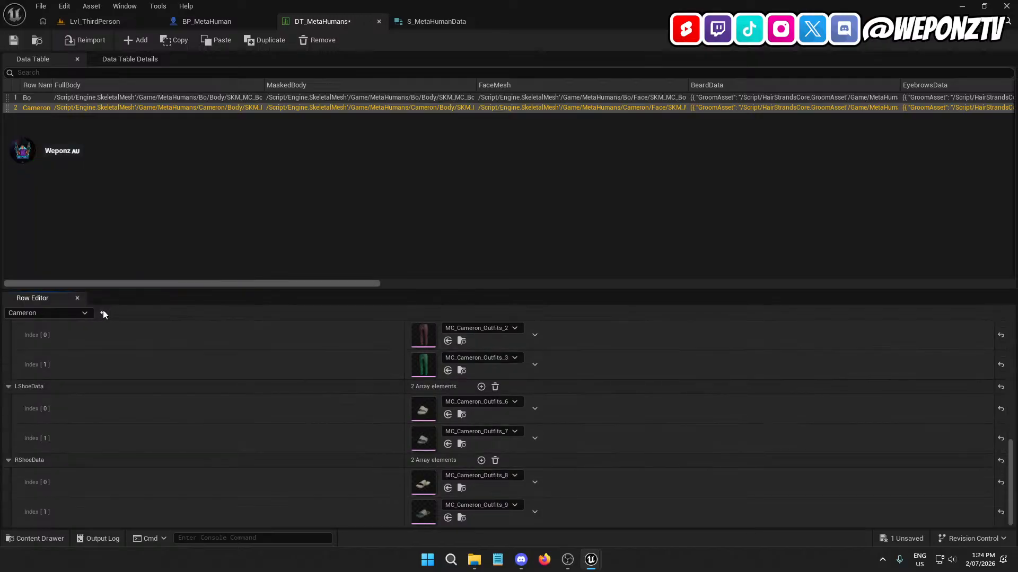
- Review the Cameron row's body and clothing entries, and close the DT_MetaHumans and S_MetaHumanData editors
{"action": "scroll", "coordinate": [402, 416], "scroll_direction": "up", "scroll_amount": 10}
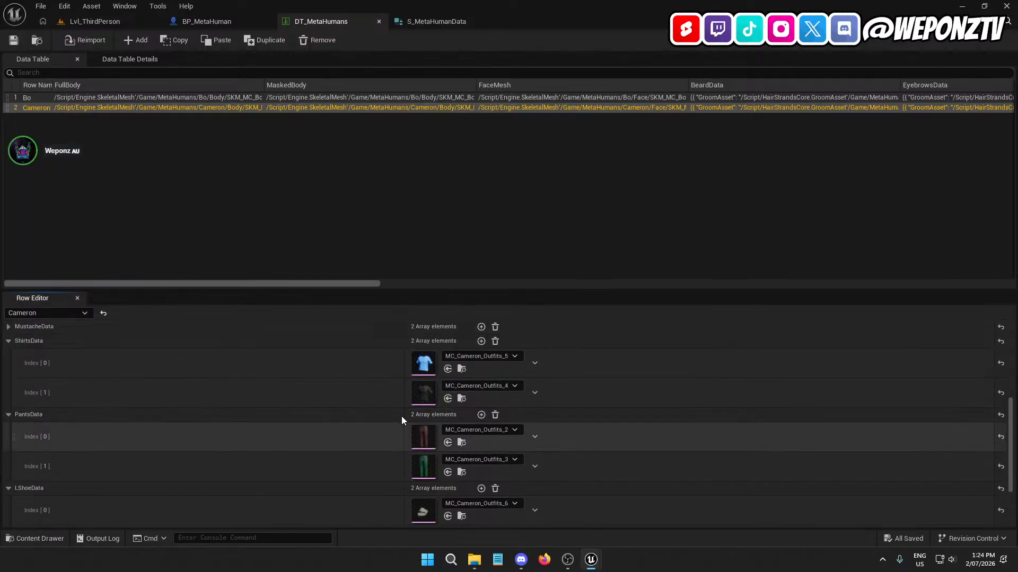
{"action": "scroll", "coordinate": [424, 418], "scroll_direction": "down", "scroll_amount": 5}
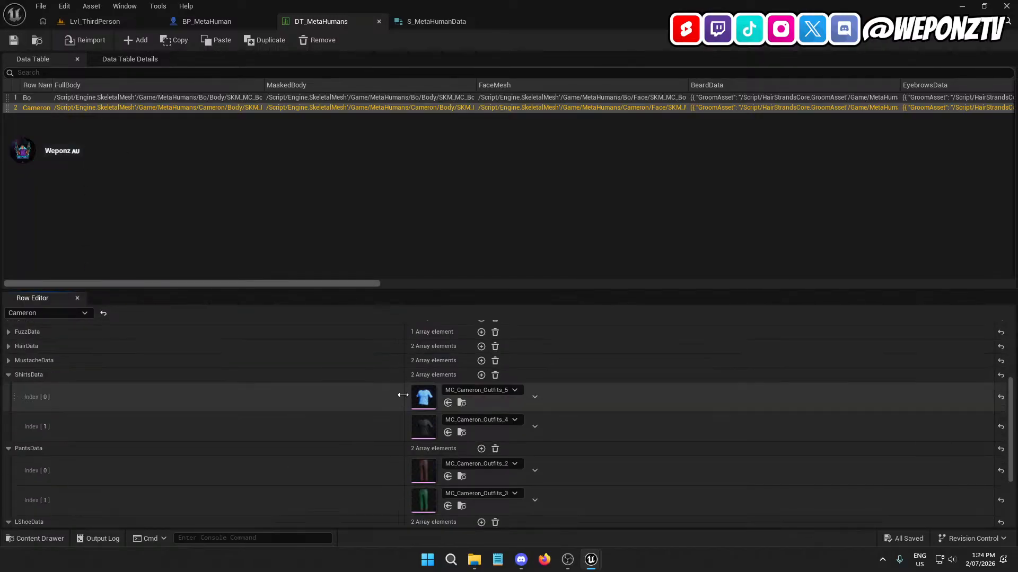
{"action": "scroll", "coordinate": [444, 391], "scroll_direction": "up", "scroll_amount": 1}
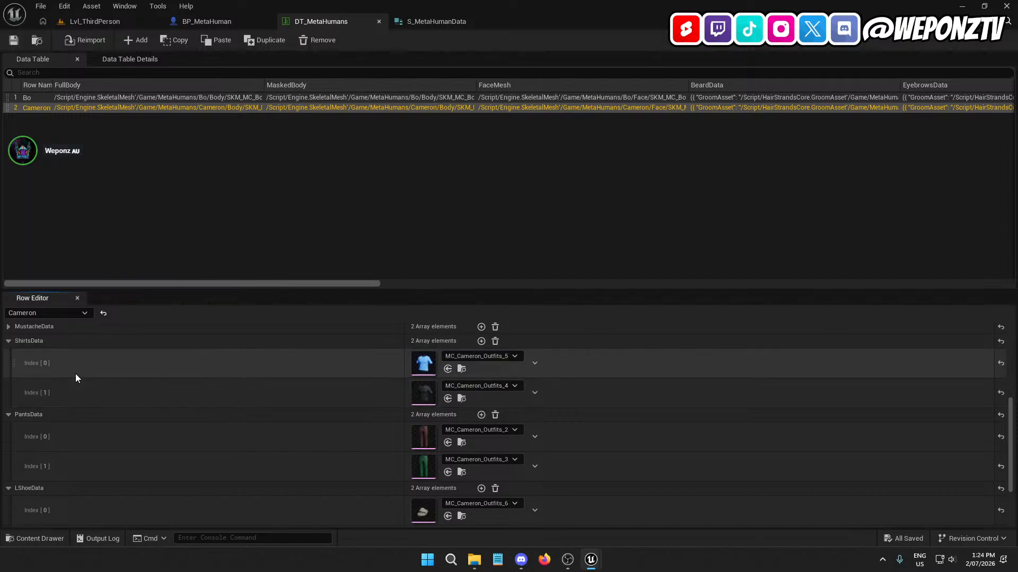
{"action": "scroll", "coordinate": [175, 429], "scroll_direction": "down", "scroll_amount": 2}
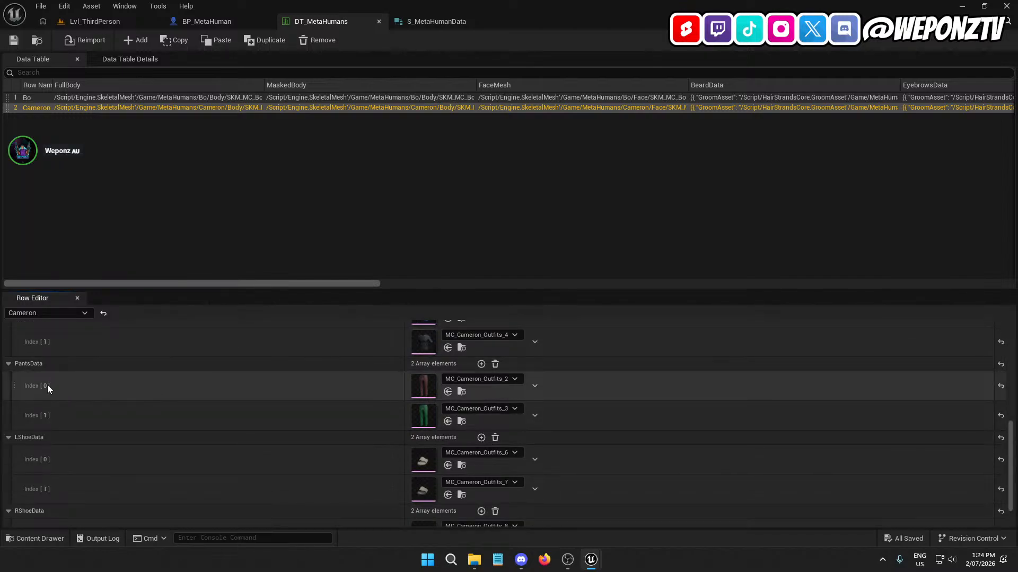
{"action": "scroll", "coordinate": [106, 451], "scroll_direction": "down", "scroll_amount": 2}
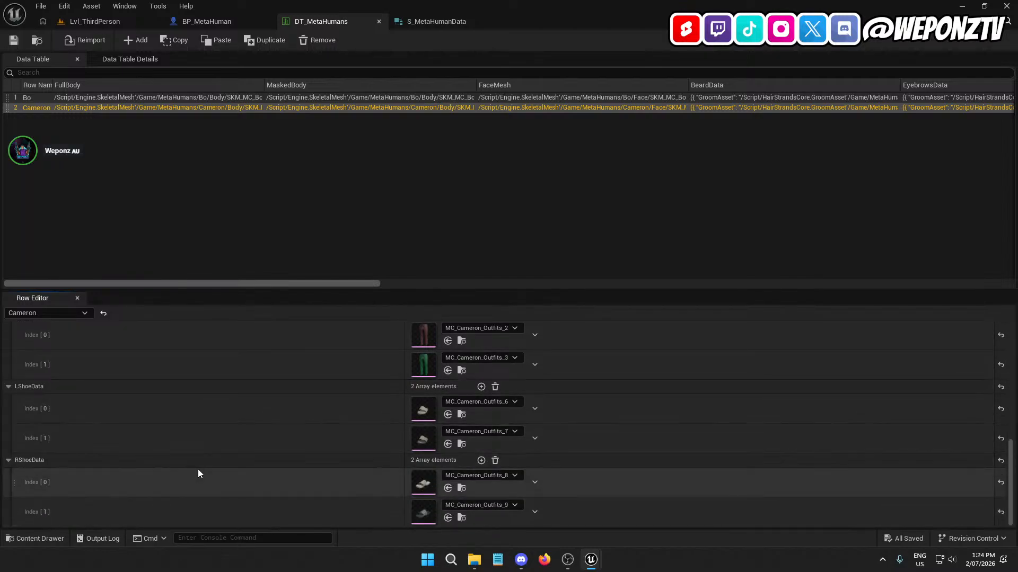
{"action": "scroll", "coordinate": [212, 461], "scroll_direction": "up", "scroll_amount": 10}
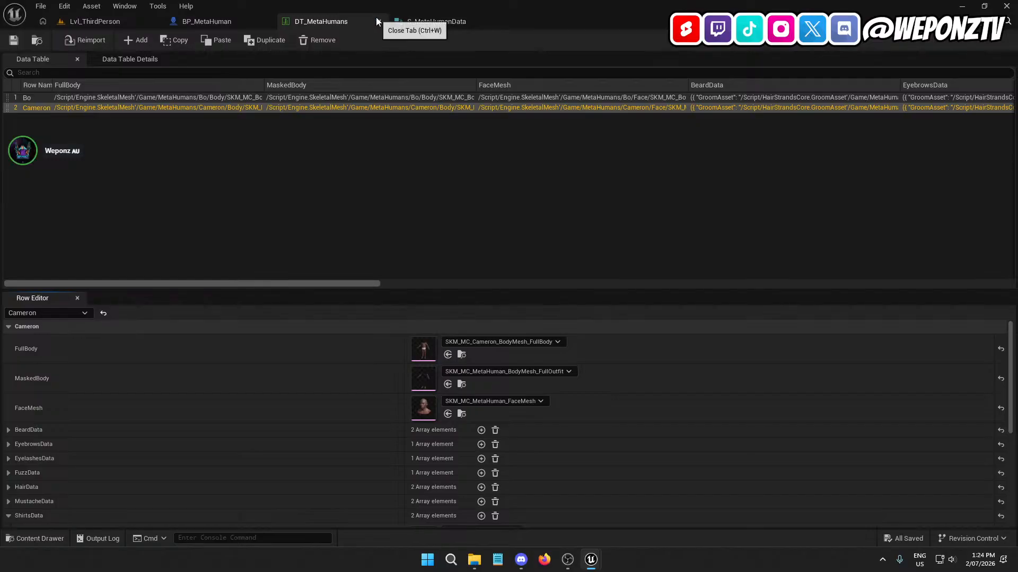
{"action": "left_click", "coordinate": [379, 21]}
{"action": "left_click", "coordinate": [379, 22]}
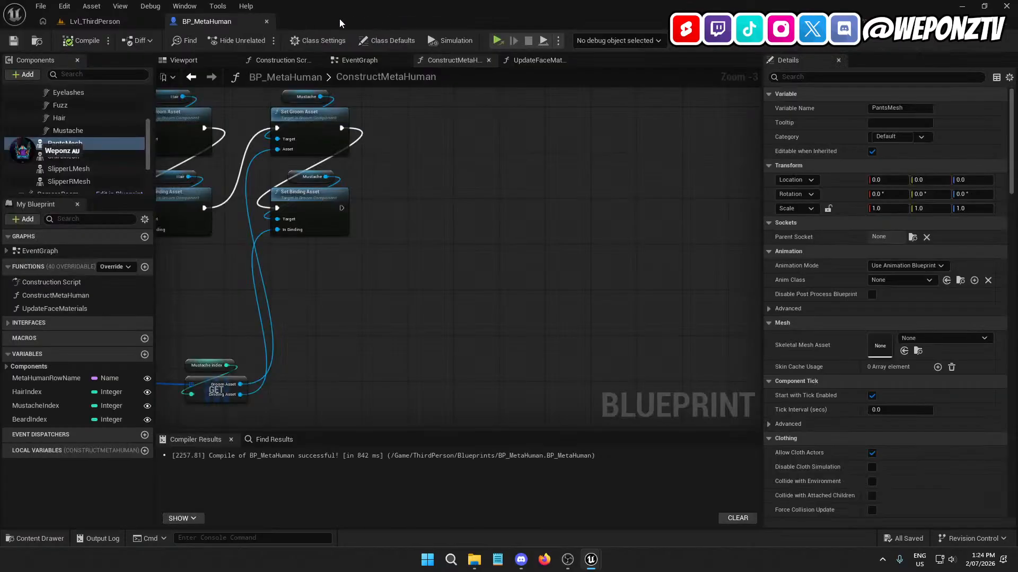
- Locate the clothing outputs of the Break S MetaHuman Data node in ConstructMetaHuman, and compile and save BP_MetaHuman
{"action": "right_click_drag", "start_coordinate": [366, 263], "coordinate": [705, 272]}
{"action": "scroll", "coordinate": [504, 270], "scroll_direction": "down", "scroll_amount": 2}
{"action": "right_click_drag", "start_coordinate": [477, 293], "coordinate": [952, 236]}
{"action": "right_click_drag", "start_coordinate": [468, 252], "coordinate": [541, 242]}
{"action": "scroll", "coordinate": [456, 268], "scroll_direction": "up", "scroll_amount": 3}
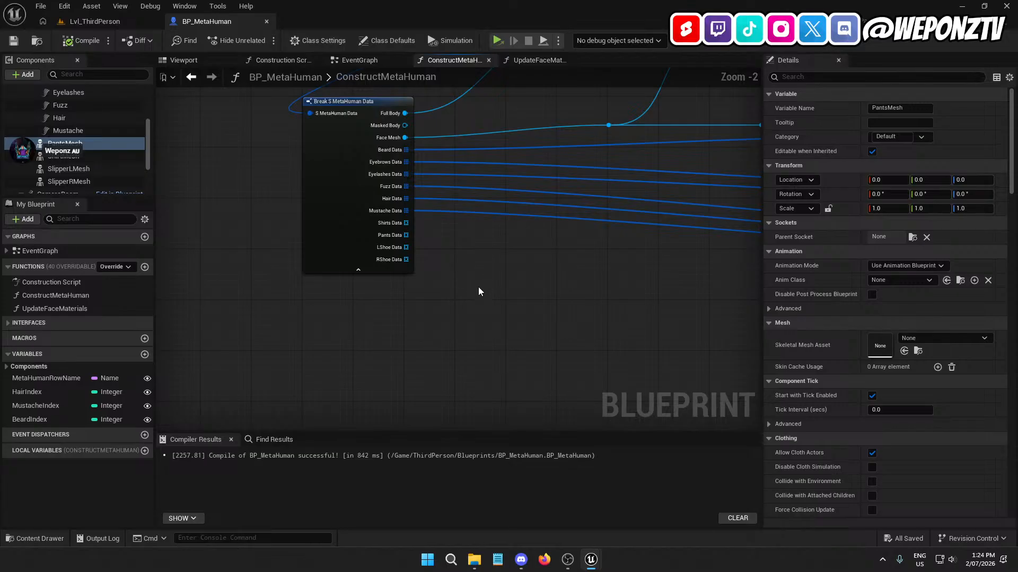
{"action": "scroll", "coordinate": [325, 285], "scroll_direction": "down", "scroll_amount": 4}
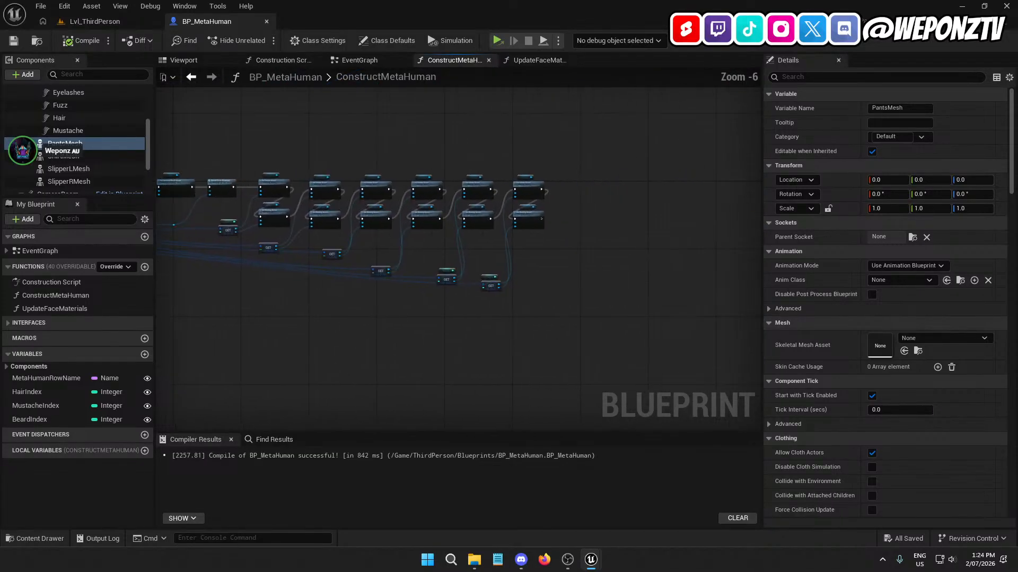
{"action": "right_click_drag", "start_coordinate": [326, 285], "coordinate": [373, 192]}
{"action": "scroll", "coordinate": [485, 230], "scroll_direction": "up", "scroll_amount": 2}
{"action": "scroll", "coordinate": [387, 213], "scroll_direction": "up", "scroll_amount": 3}
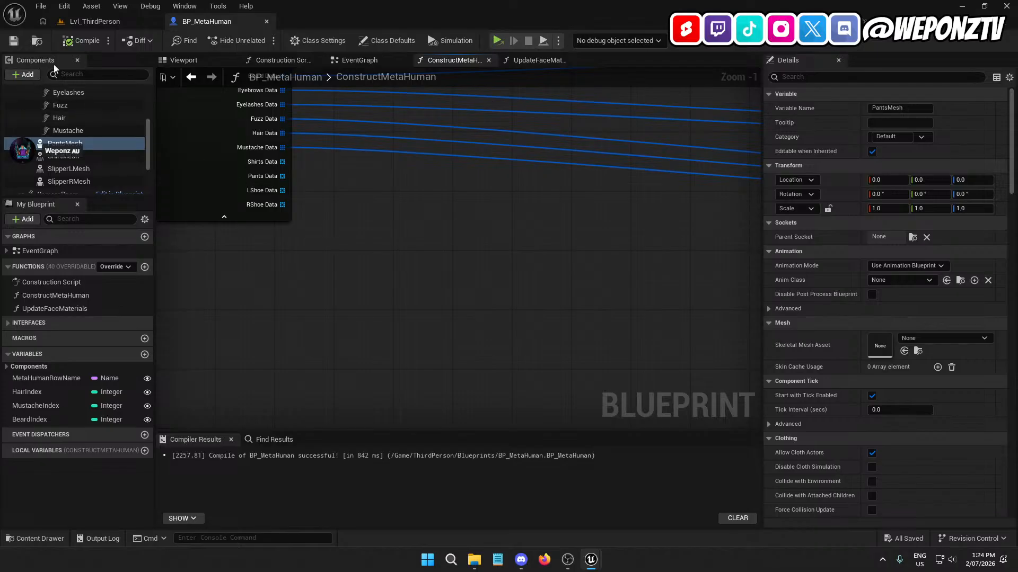
{"action": "left_click", "coordinate": [80, 42]}
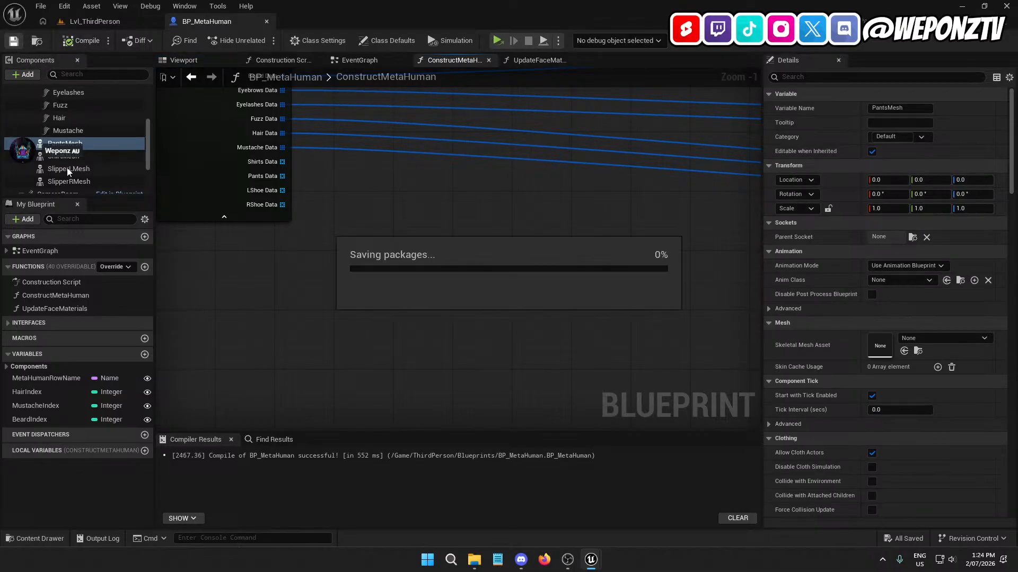
- Add a Shirt Mesh reference with a Set Skeletal Mesh Asset node targeting it, placed in free space beyond the Break S MetaHuman Data node
{"action": "left_click_drag", "start_coordinate": [66, 159], "coordinate": [389, 228]}
{"action": "right_click_drag", "start_coordinate": [495, 243], "coordinate": [424, 185]}
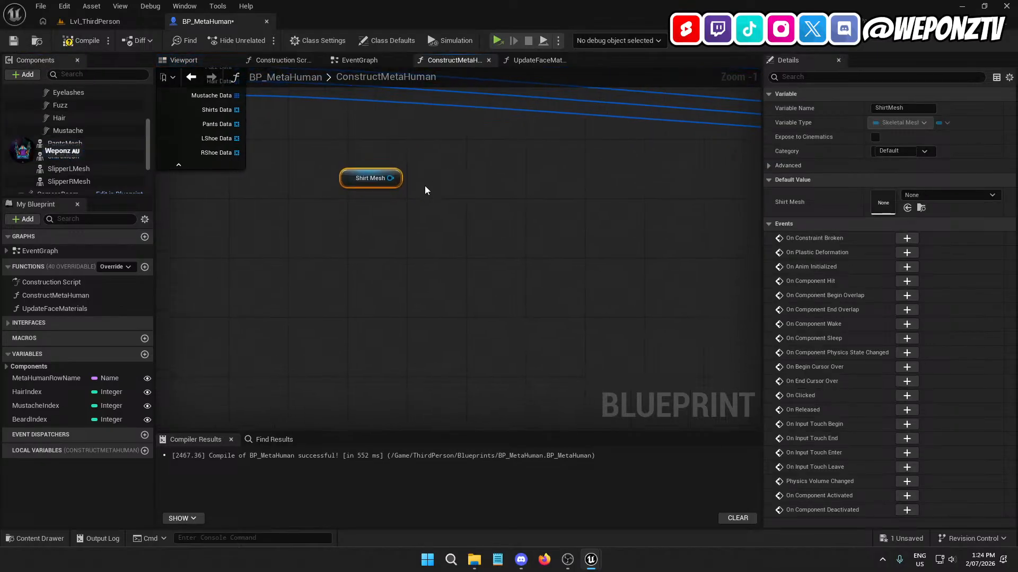
{"action": "left_click_drag", "start_coordinate": [389, 179], "coordinate": [377, 236]}
{"action": "type", "text": "setske"}
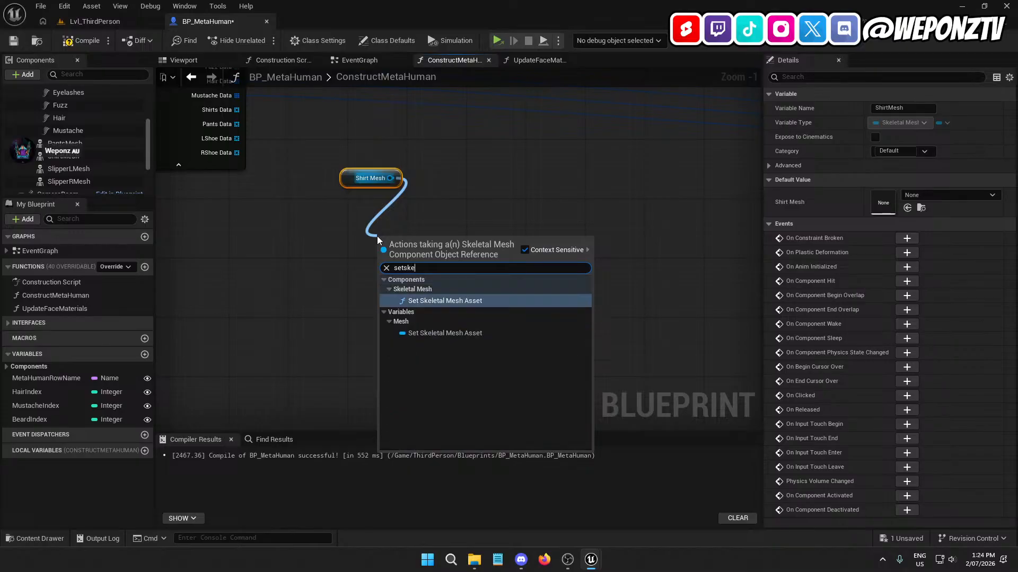
{"action": "left_click", "coordinate": [467, 300]}
{"action": "left_click_drag", "start_coordinate": [428, 248], "coordinate": [375, 214]}
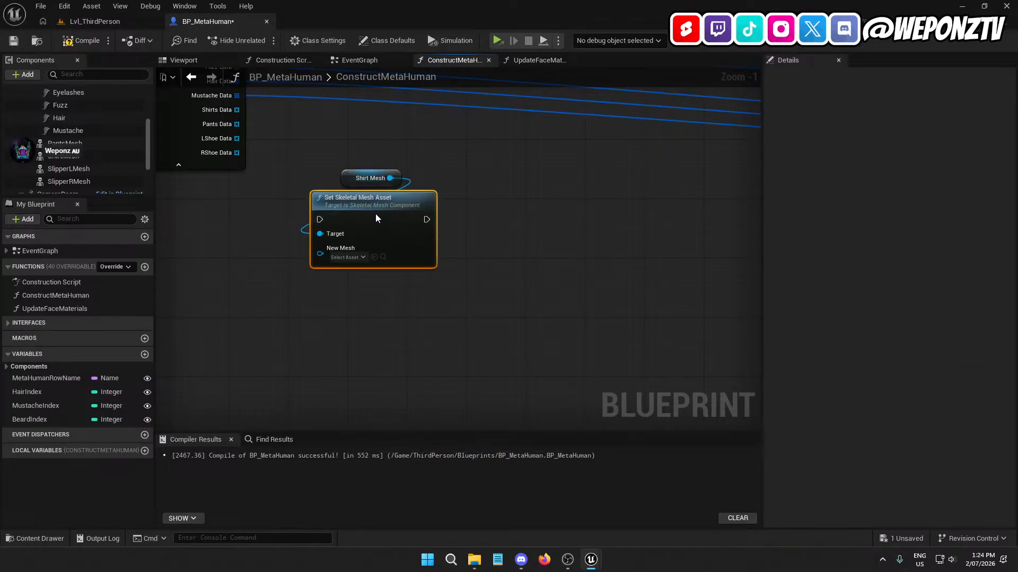
{"action": "left_click_drag", "start_coordinate": [528, 251], "coordinate": [360, 144]}
{"action": "left_click_drag", "start_coordinate": [346, 210], "coordinate": [567, 206]}
{"action": "left_click", "coordinate": [453, 260]}
{"action": "right_click_drag", "start_coordinate": [283, 338], "coordinate": [257, 312]}
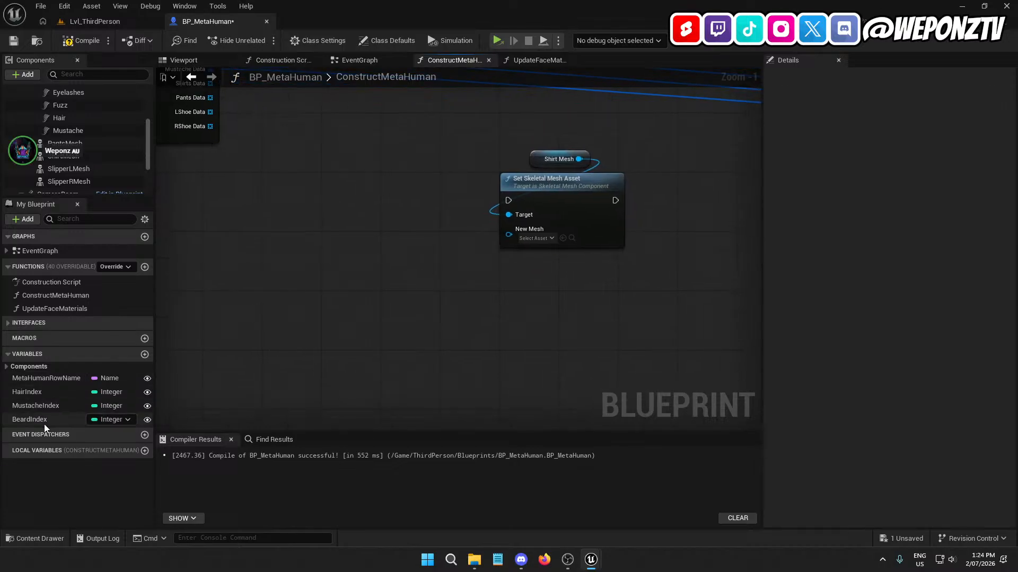
- Duplicate the BeardIndex variable and name the copy ShirtIndex
{"action": "right_click", "coordinate": [33, 421]}
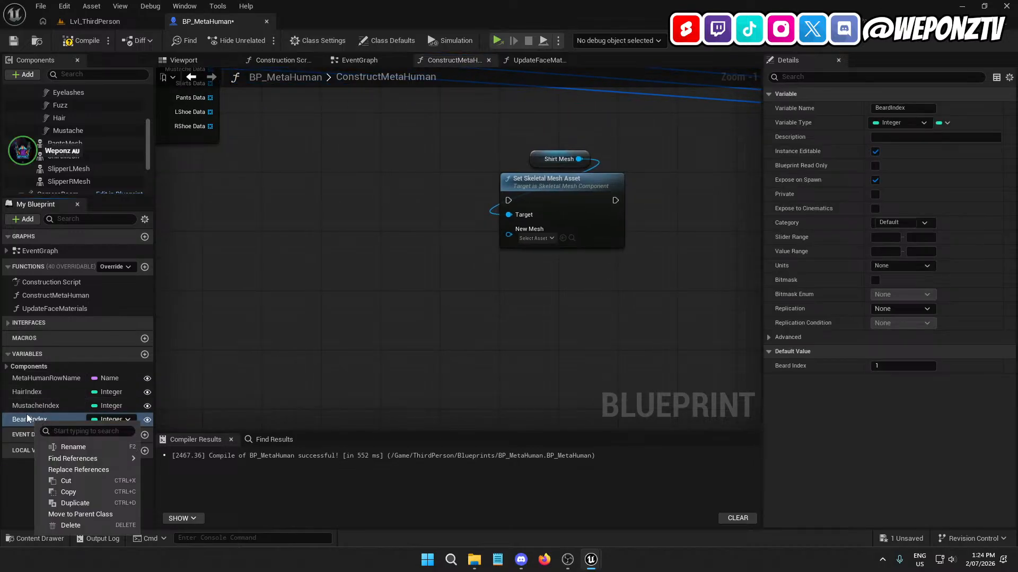
{"action": "left_click", "coordinate": [82, 504]}
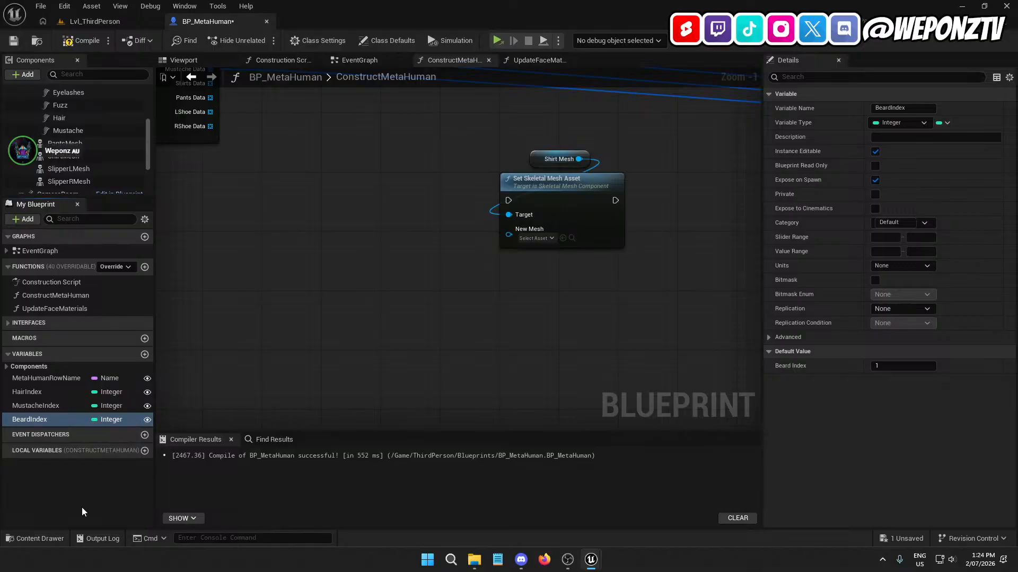
{"action": "type", "text": "ShirtIndex"}
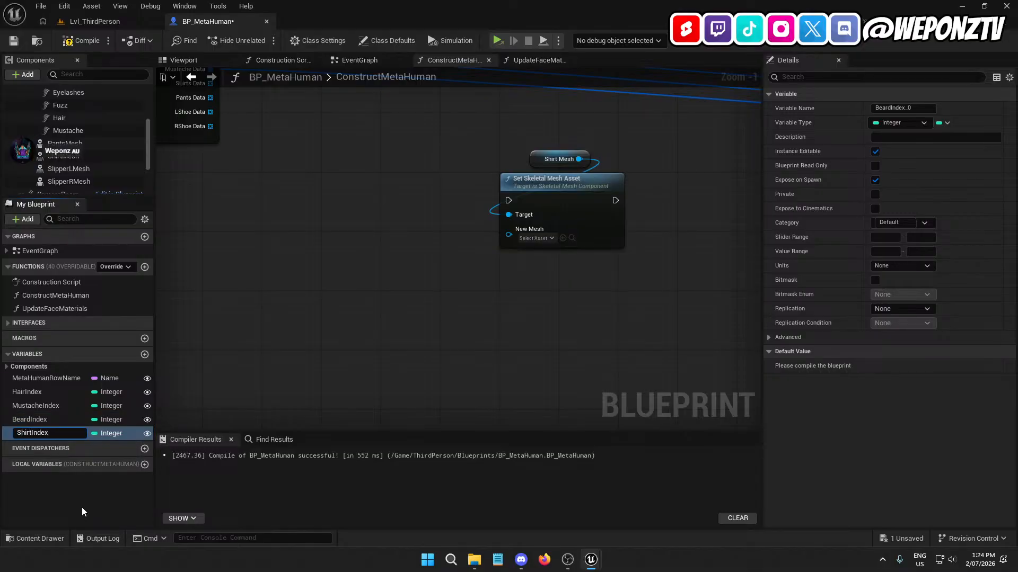
{"action": "key", "text": "Return"}
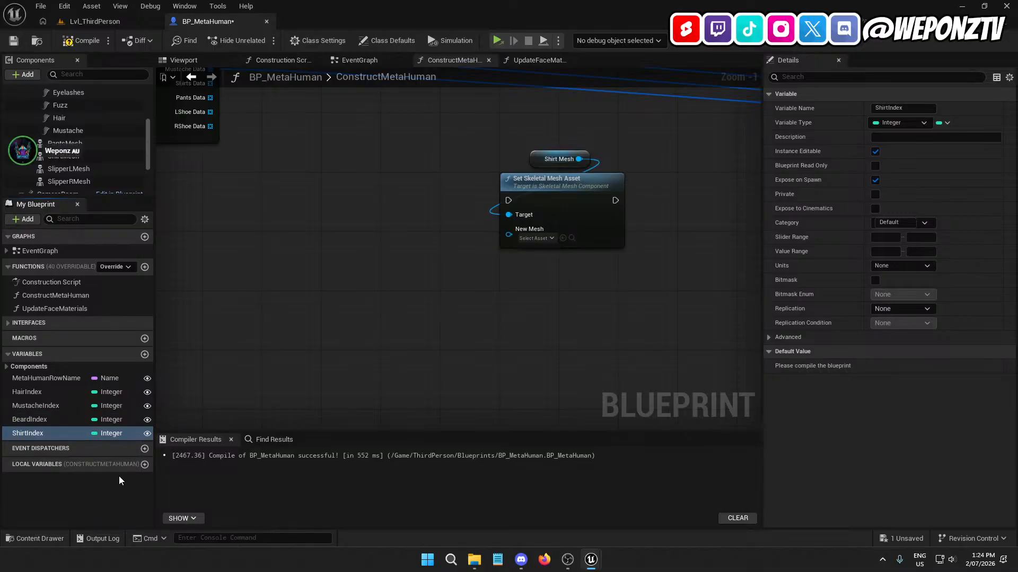
{"action": "right_click_drag", "start_coordinate": [576, 294], "coordinate": [665, 309]}
{"action": "right_click_drag", "start_coordinate": [410, 204], "coordinate": [407, 276]}
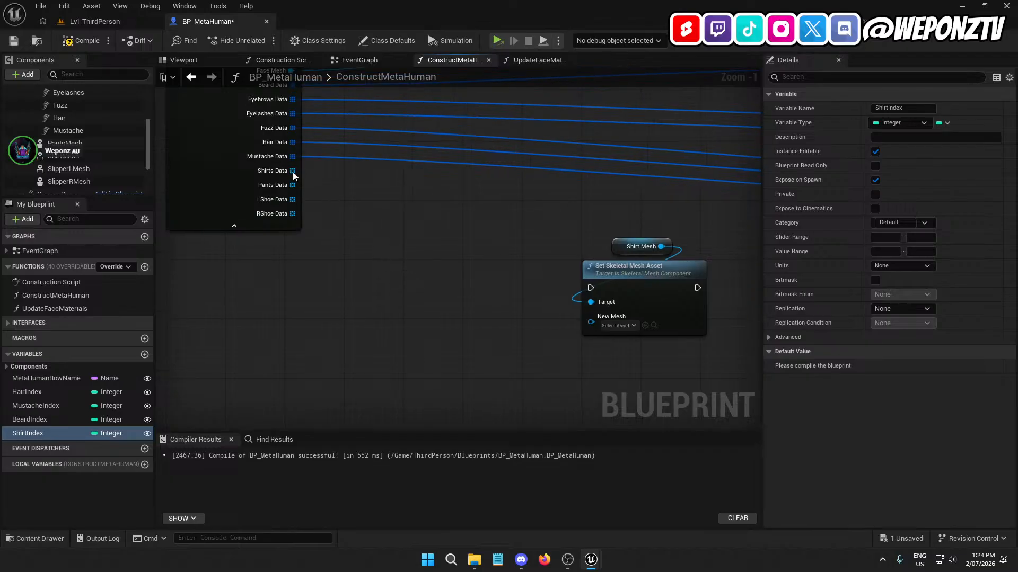
- Get a copy from the Shirts Data array at ShirtIndex and feed it into New Mesh on Shirt Mesh's Set Skeletal Mesh Asset node
{"action": "left_click_drag", "start_coordinate": [292, 171], "coordinate": [424, 270]}
{"action": "type", "text": "getco"}
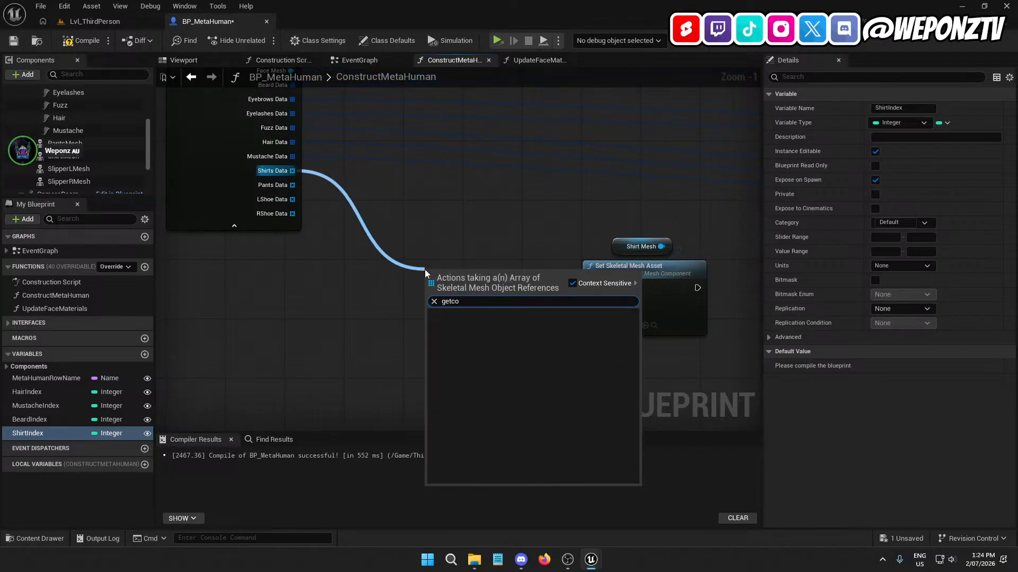
{"action": "key", "text": "BackSpace"}
{"action": "key", "text": "BackSpace"}
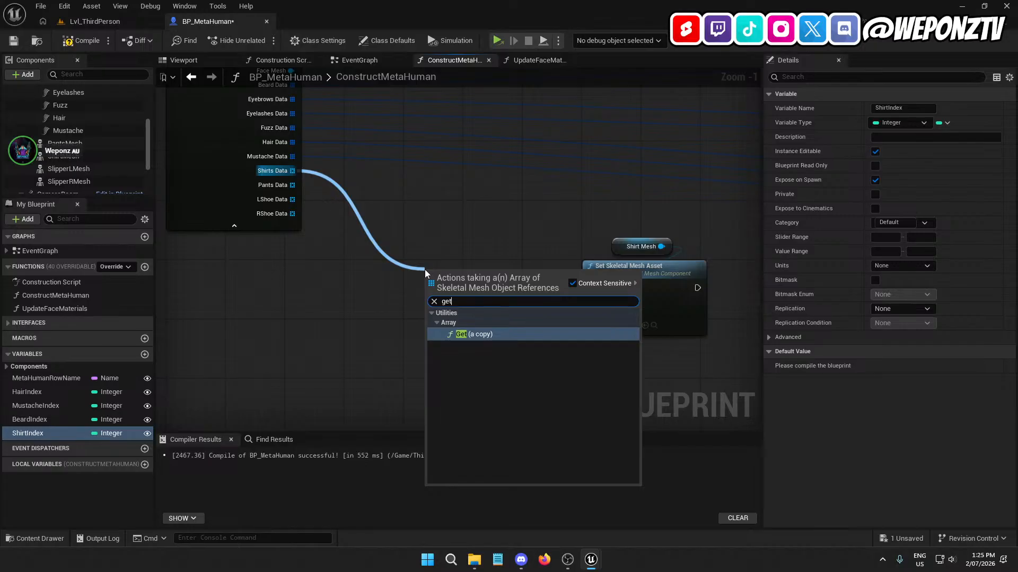
{"action": "left_click", "coordinate": [503, 334]}
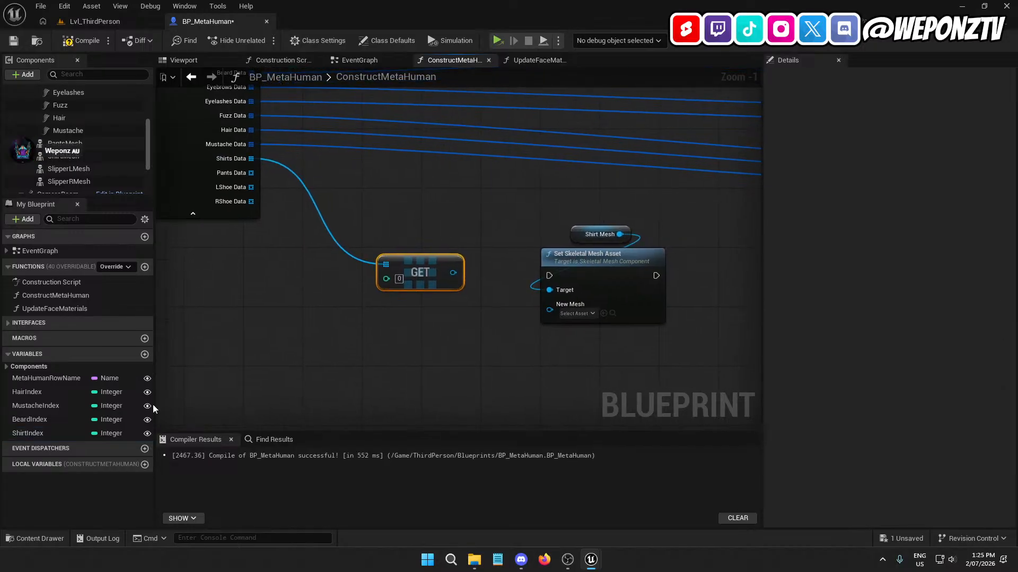
{"action": "left_click_drag", "start_coordinate": [30, 433], "coordinate": [395, 279]}
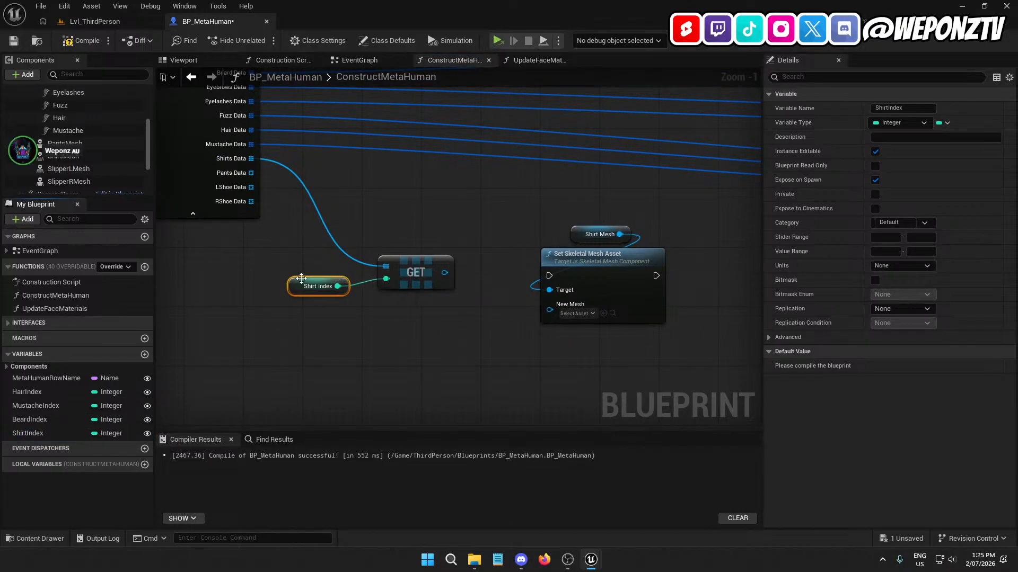
{"action": "left_click_drag", "start_coordinate": [296, 282], "coordinate": [393, 239]}
{"action": "left_click_drag", "start_coordinate": [448, 274], "coordinate": [552, 312]}
- Connect the execution output of the final Mustache Set Binding Asset node to the shirt's Set Skeletal Mesh Asset node
{"action": "right_click_drag", "start_coordinate": [517, 288], "coordinate": [465, 310]}
{"action": "scroll", "coordinate": [466, 315], "scroll_direction": "down", "scroll_amount": 5}
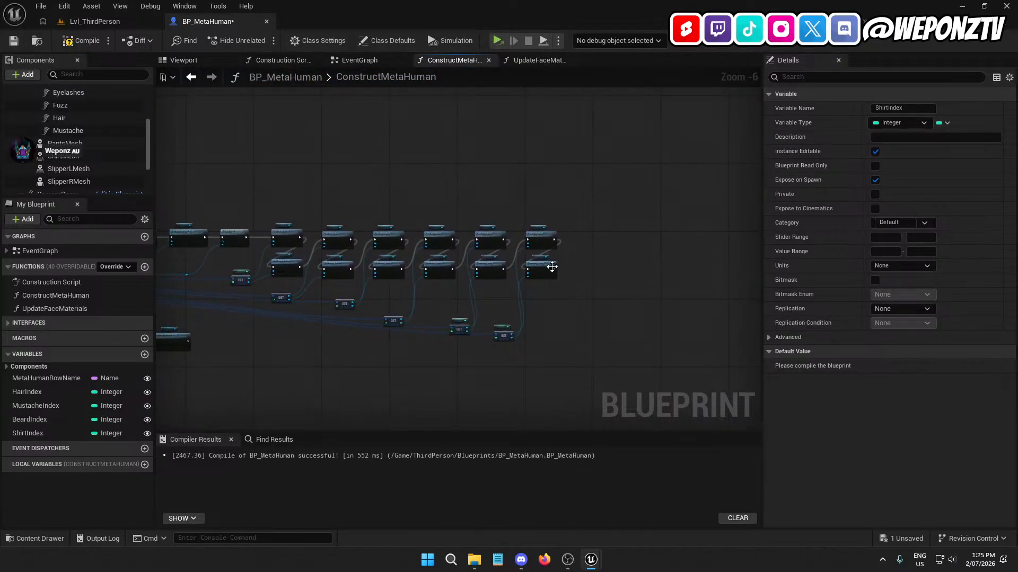
{"action": "scroll", "coordinate": [552, 262], "scroll_direction": "up", "scroll_amount": 3}
{"action": "right_click_drag", "start_coordinate": [569, 263], "coordinate": [644, 225]}
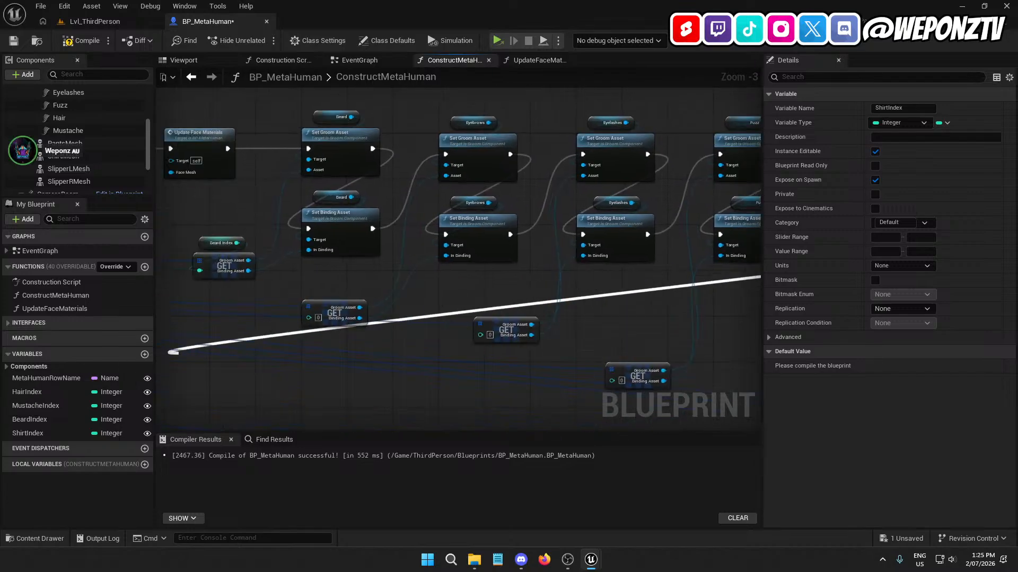
{"action": "left_click_drag", "start_coordinate": [168, 353], "coordinate": [289, 316]}
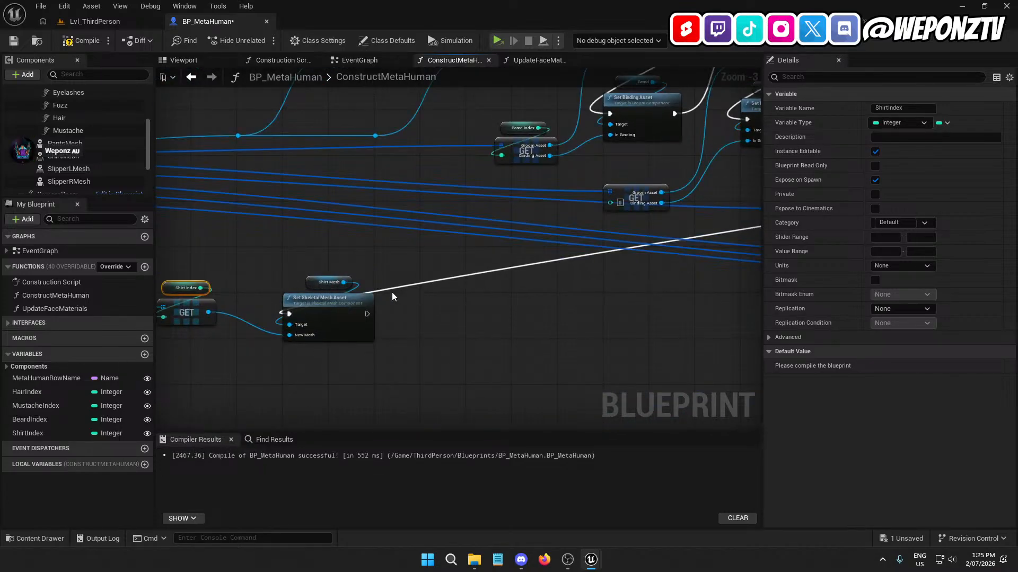
- Add two reroute points to the long execution wire, one above the shirt nodes and one below the Mustache Set Binding Asset node
{"action": "double_click", "coordinate": [404, 286]}
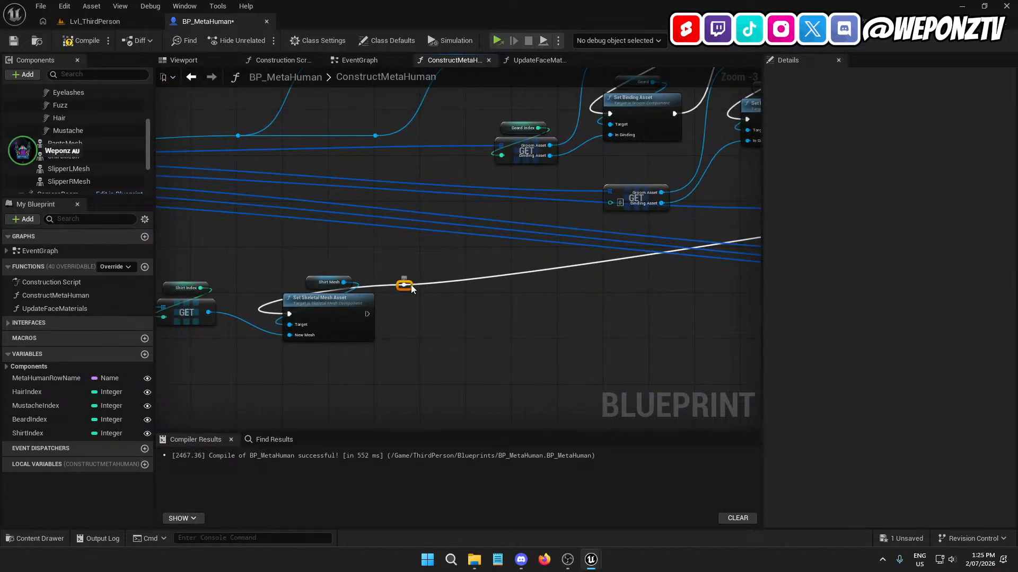
{"action": "left_click_drag", "start_coordinate": [411, 286], "coordinate": [290, 243]}
{"action": "right_click_drag", "start_coordinate": [390, 291], "coordinate": [0, 318]}
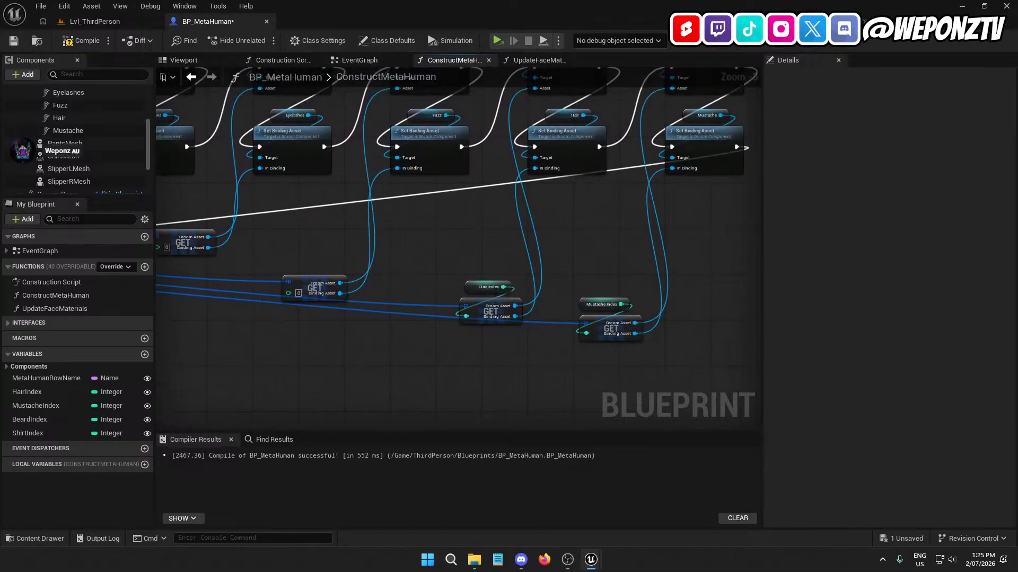
{"action": "right_click_drag", "start_coordinate": [635, 297], "coordinate": [354, 301]}
{"action": "double_click", "coordinate": [335, 173]}
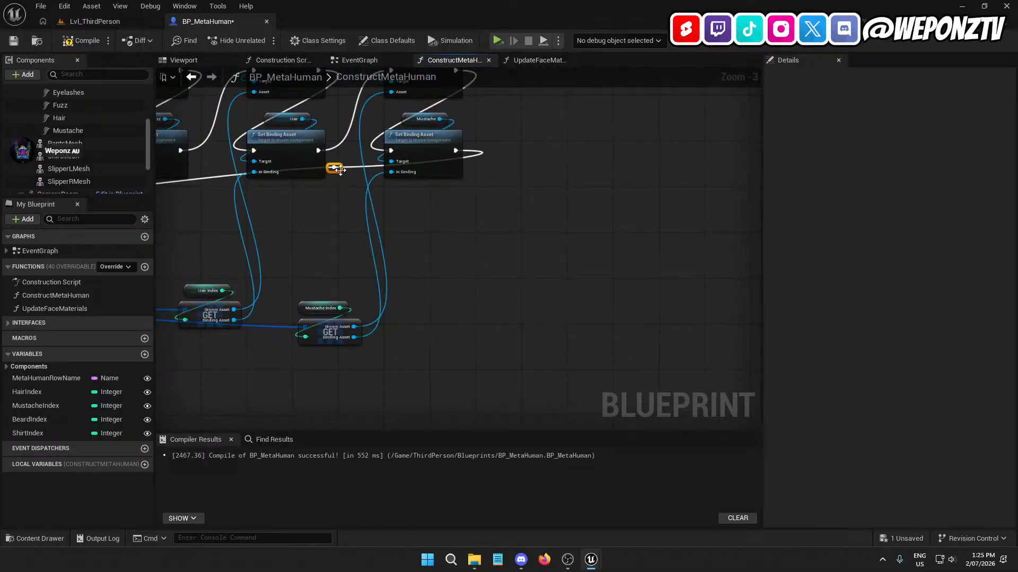
{"action": "left_click_drag", "start_coordinate": [335, 173], "coordinate": [481, 246]}
{"action": "right_click_drag", "start_coordinate": [415, 323], "coordinate": [1017, 270]}
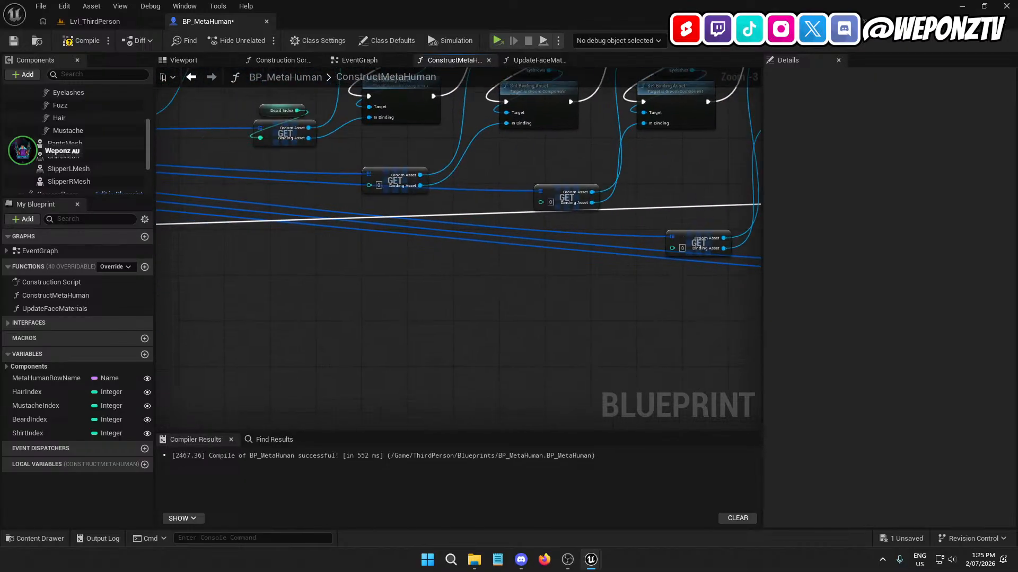
{"action": "right_click_drag", "start_coordinate": [184, 304], "coordinate": [470, 298]}
{"action": "left_click", "coordinate": [330, 227]}
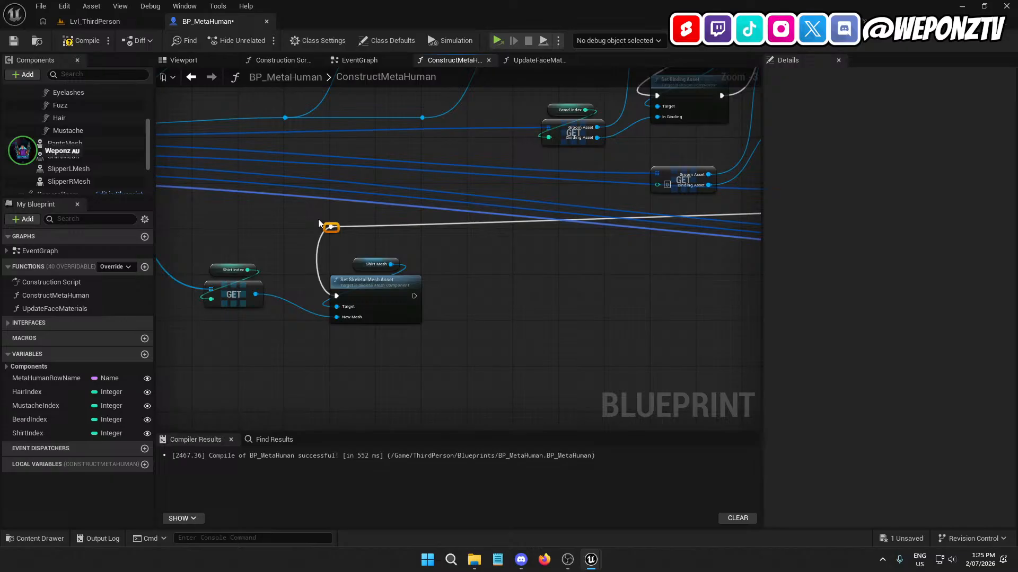
- Compile and save BP_MetaHuman with the shirt logic
{"action": "left_click", "coordinate": [574, 319]}
{"action": "right_click_drag", "start_coordinate": [574, 319], "coordinate": [527, 270]}
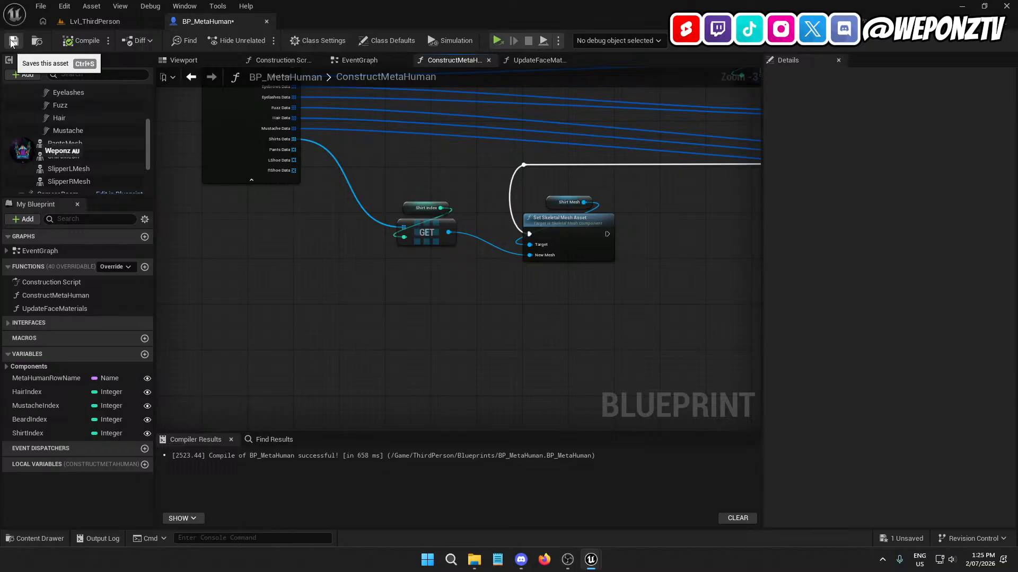
{"action": "left_click", "coordinate": [13, 41]}
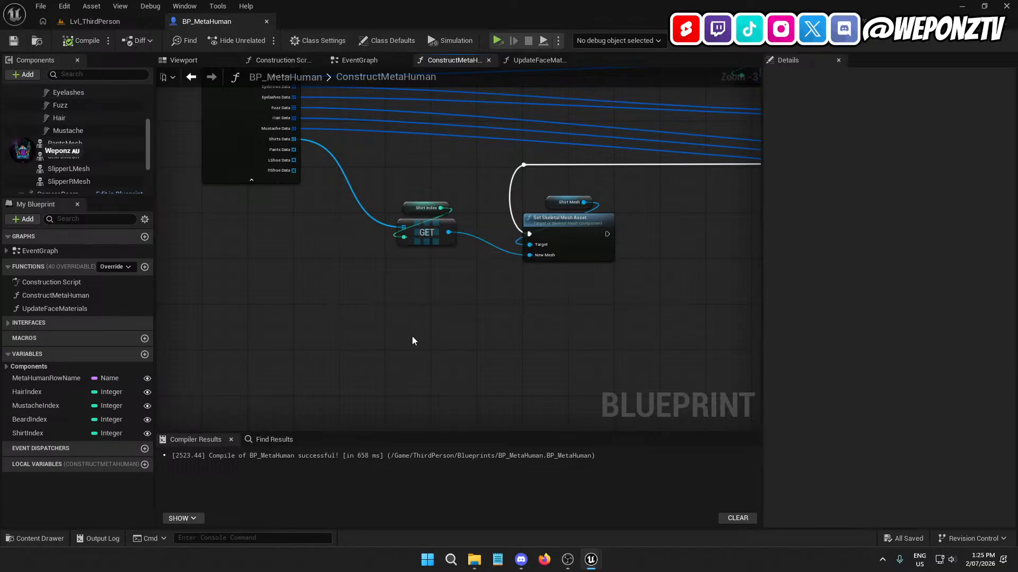
- Add a Body component reference below the shirt nodes, and move Shirt Mesh with its Set Skeletal Mesh Asset node farther along to make room
{"action": "scroll", "coordinate": [445, 291], "scroll_direction": "down", "scroll_amount": 1}
{"action": "right_click_drag", "start_coordinate": [448, 284], "coordinate": [386, 286]}
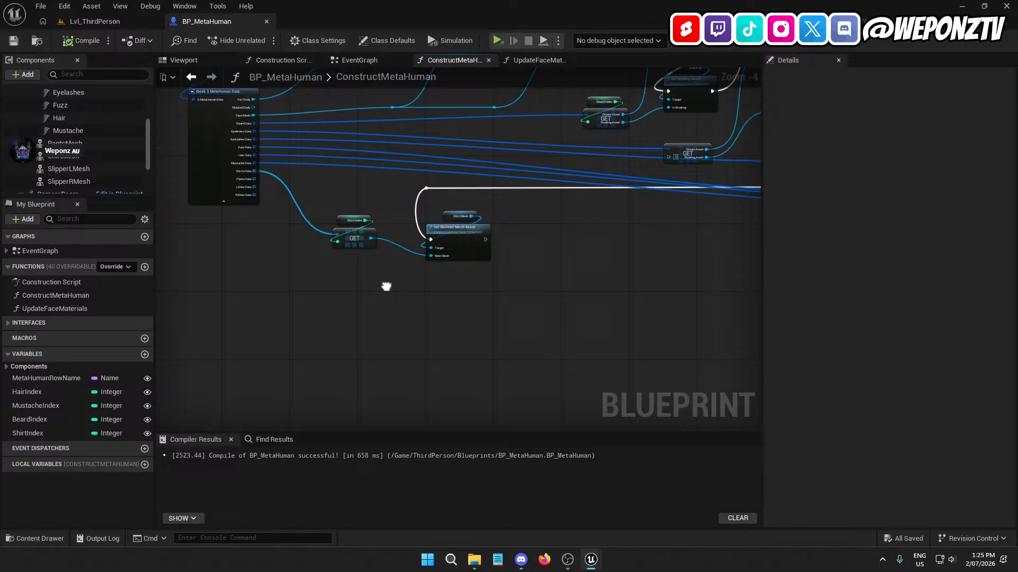
{"action": "right_click_drag", "start_coordinate": [386, 286], "coordinate": [387, 287]}
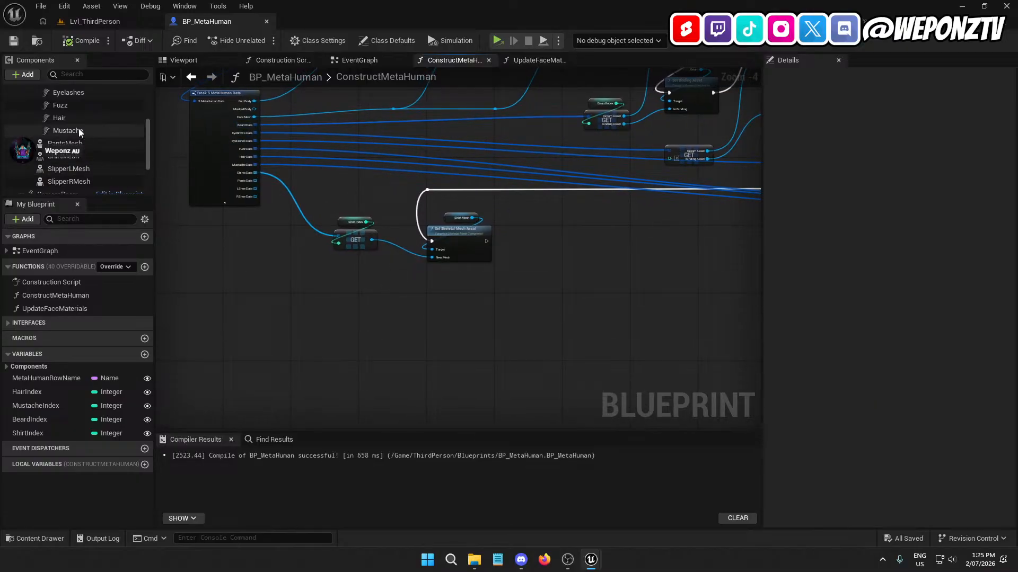
{"action": "scroll", "coordinate": [97, 126], "scroll_direction": "up", "scroll_amount": 3}
{"action": "left_click_drag", "start_coordinate": [53, 109], "coordinate": [402, 279]}
{"action": "right_click_drag", "start_coordinate": [528, 124], "coordinate": [439, 278]}
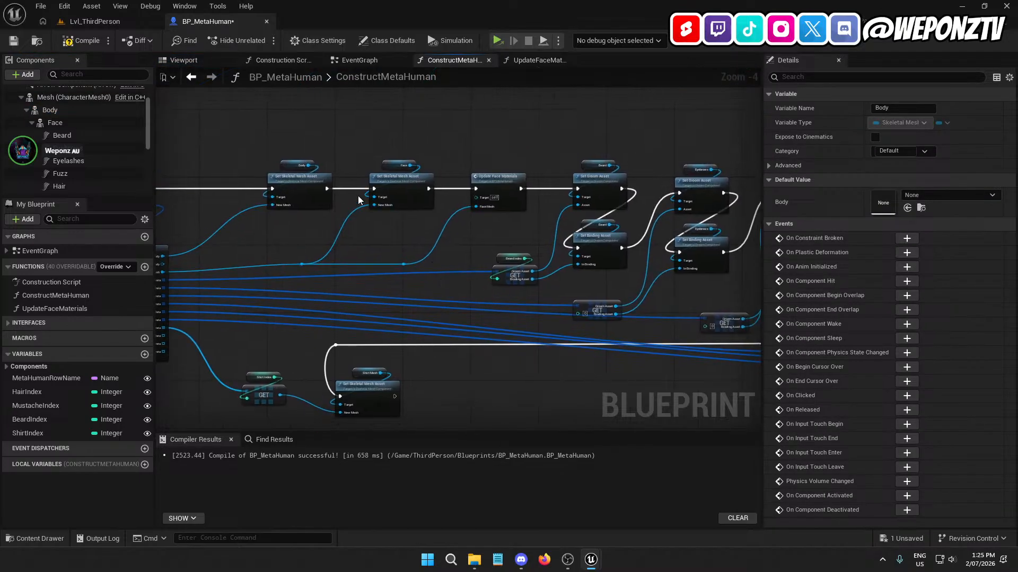
{"action": "right_click_drag", "start_coordinate": [353, 203], "coordinate": [412, 68]}
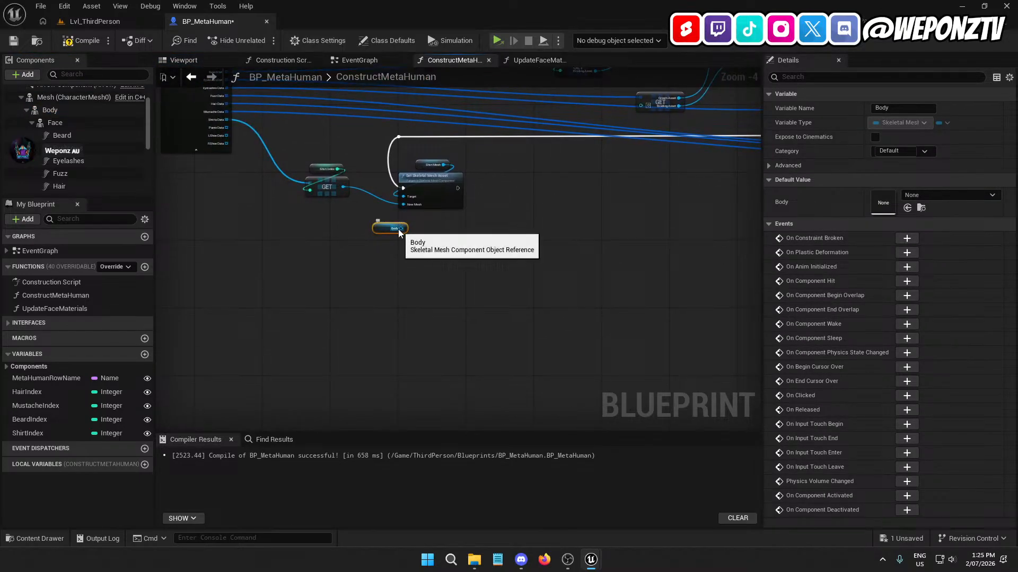
{"action": "right_click_drag", "start_coordinate": [413, 271], "coordinate": [466, 403]}
{"action": "scroll", "coordinate": [424, 325], "scroll_direction": "up", "scroll_amount": 3}
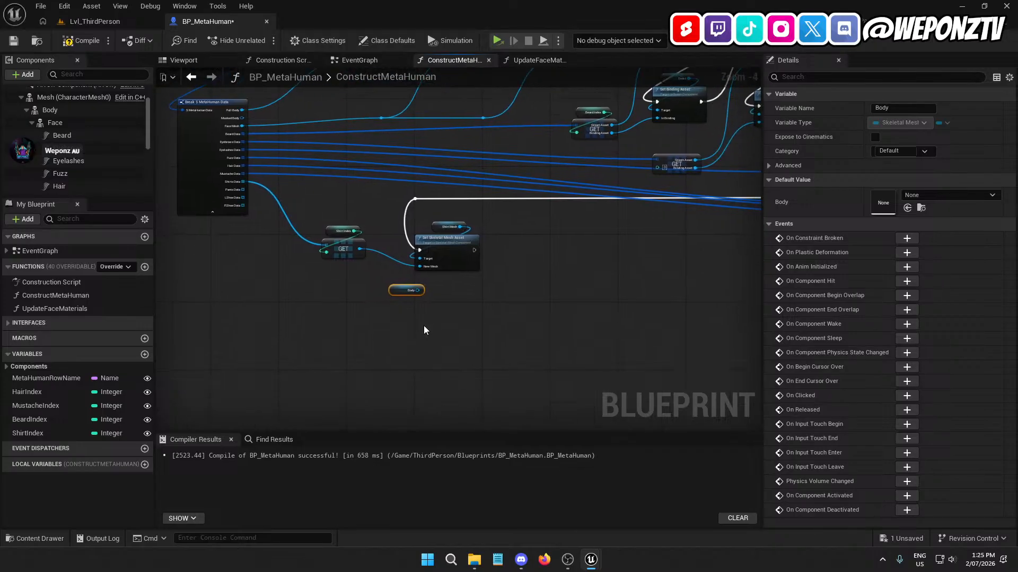
{"action": "left_click_drag", "start_coordinate": [551, 263], "coordinate": [459, 150]}
{"action": "right_click_drag", "start_coordinate": [459, 151], "coordinate": [673, 211]}
{"action": "left_click_drag", "start_coordinate": [673, 210], "coordinate": [688, 211]}
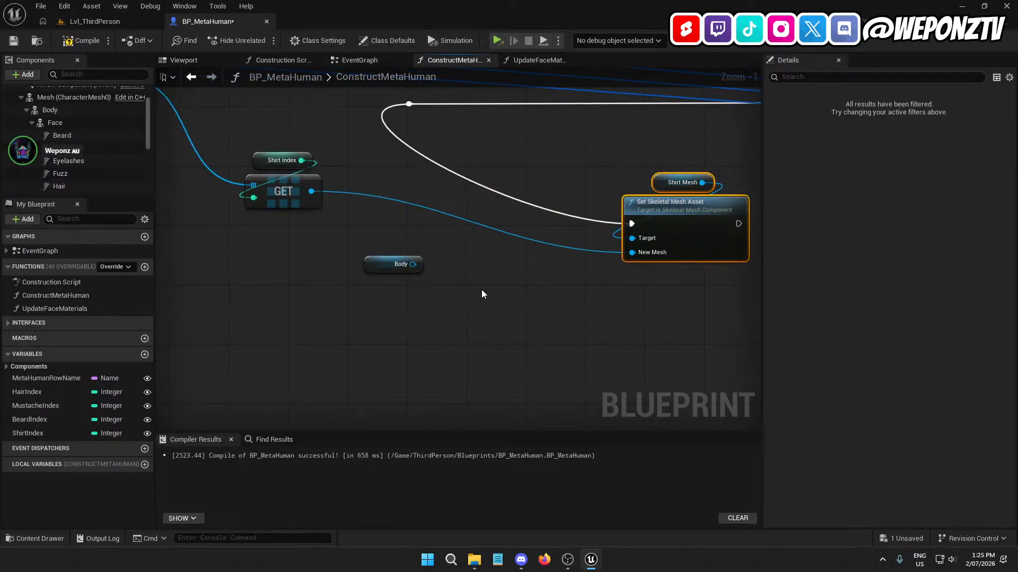
- Add a Set Skeletal Mesh Asset node targeting Body and connect Masked Body from Break S MetaHuman Data to its New Mesh
{"action": "left_click_drag", "start_coordinate": [414, 266], "coordinate": [406, 298]}
{"action": "type", "text": "setske"}
{"action": "left_click", "coordinate": [452, 374]}
{"action": "right_click_drag", "start_coordinate": [406, 298], "coordinate": [473, 305]}
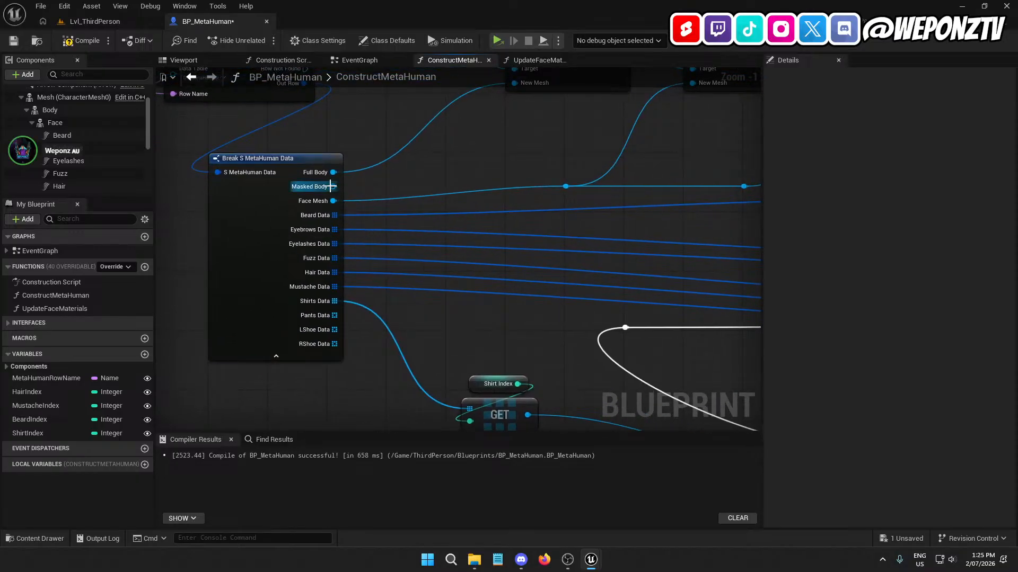
{"action": "left_click_drag", "start_coordinate": [330, 186], "coordinate": [567, 272]}
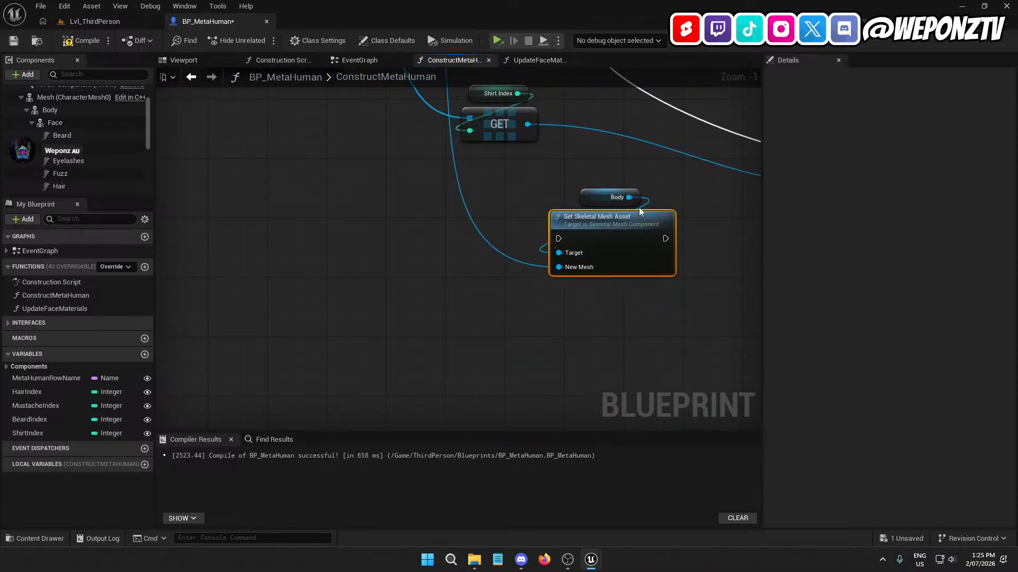
- Place the Body nodes ahead of the shirt nodes and redirect the rerouted execution wire into Body's Set Skeletal Mesh Asset node
{"action": "right_click_drag", "start_coordinate": [639, 208], "coordinate": [426, 297]}
{"action": "left_click_drag", "start_coordinate": [525, 351], "coordinate": [369, 249]}
{"action": "left_click_drag", "start_coordinate": [397, 319], "coordinate": [463, 236]}
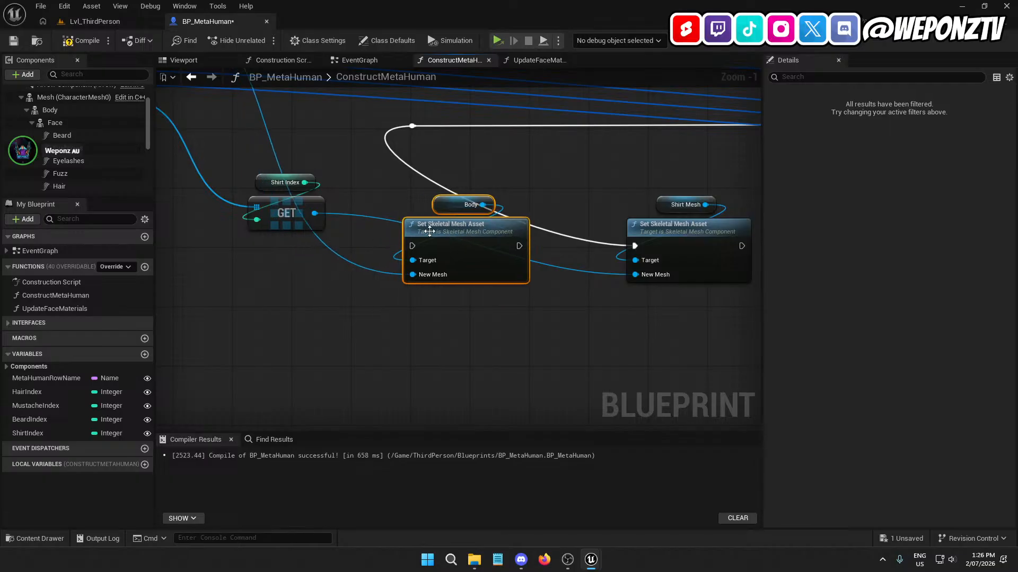
{"action": "left_click_drag", "start_coordinate": [411, 127], "coordinate": [413, 245]}
{"action": "left_click_drag", "start_coordinate": [527, 291], "coordinate": [421, 157]}
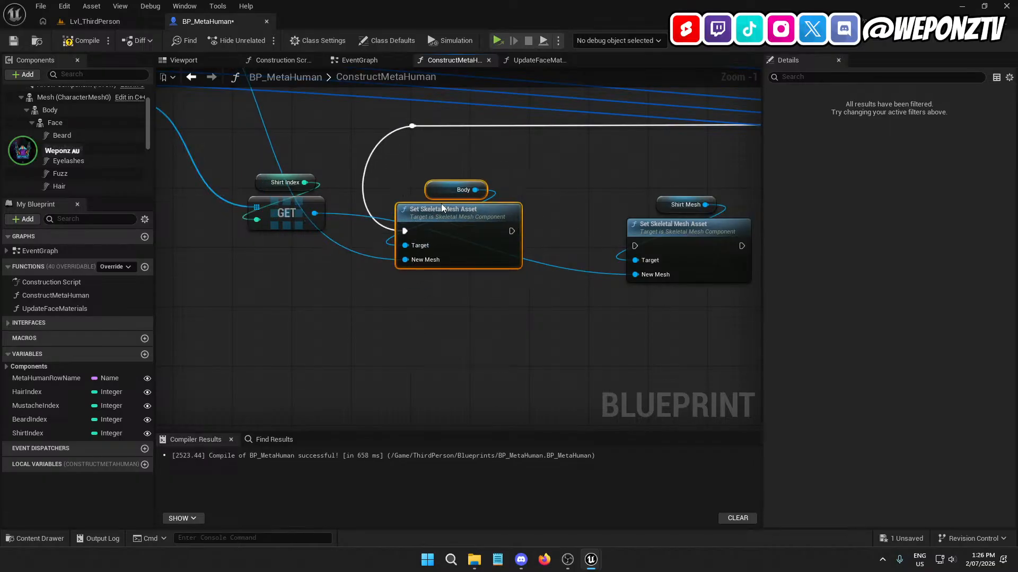
{"action": "left_click_drag", "start_coordinate": [441, 203], "coordinate": [461, 195]}
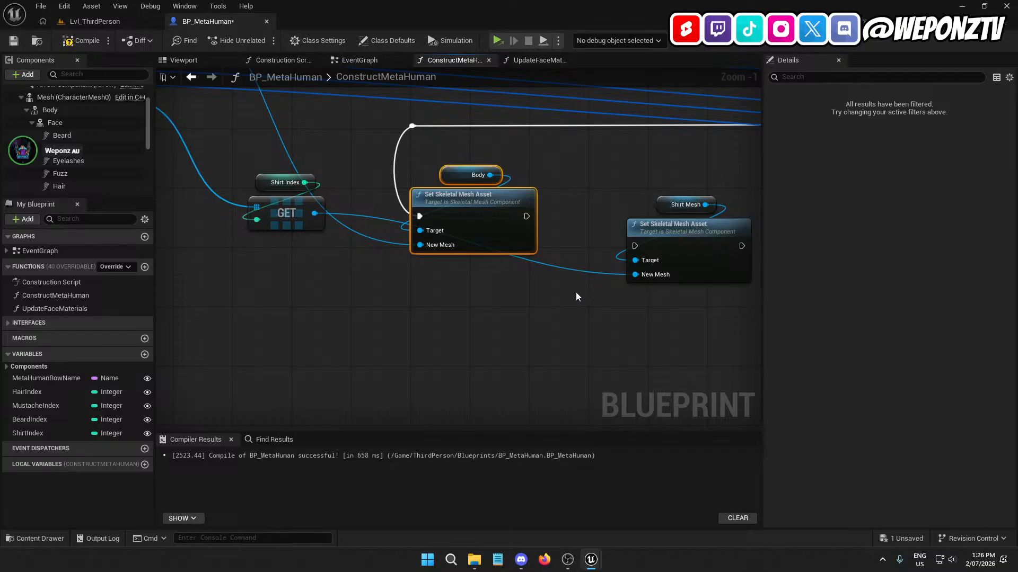
- Stack the Shirt Mesh nodes beneath the Body nodes and connect Body's execution output to the shirt's Set Skeletal Mesh Asset node
{"action": "left_click", "coordinate": [664, 330]}
{"action": "left_click_drag", "start_coordinate": [707, 284], "coordinate": [689, 202]}
{"action": "left_click_drag", "start_coordinate": [694, 239], "coordinate": [481, 329]}
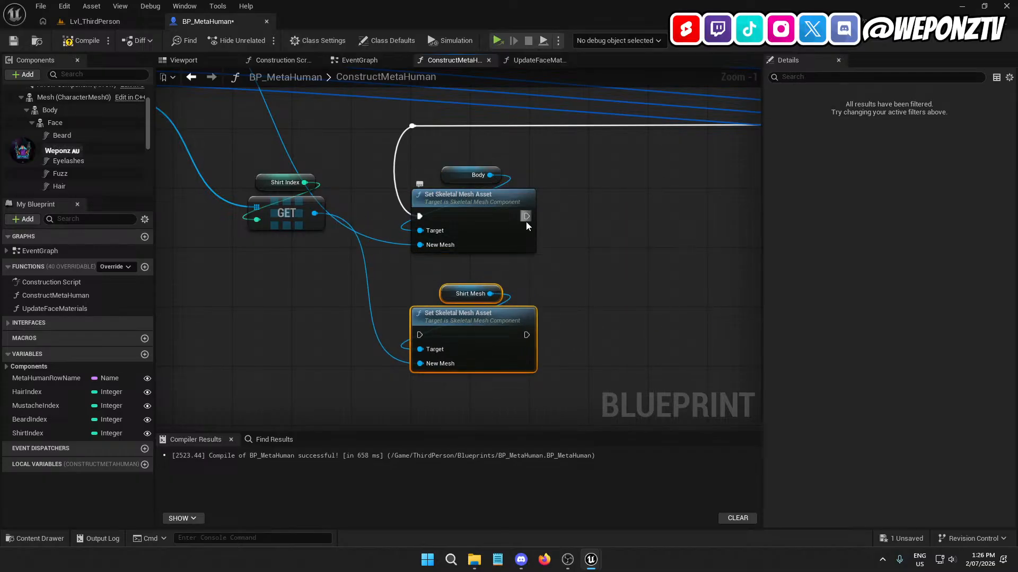
{"action": "left_click_drag", "start_coordinate": [526, 216], "coordinate": [421, 338]}
- Move the Shirt Index reference and its GET node down beside the shirt's Set Skeletal Mesh Asset node
{"action": "right_click_drag", "start_coordinate": [344, 322], "coordinate": [463, 268]}
{"action": "left_click_drag", "start_coordinate": [439, 211], "coordinate": [395, 101]}
{"action": "left_click_drag", "start_coordinate": [393, 161], "coordinate": [411, 271]}
{"action": "left_click", "coordinate": [606, 343]}
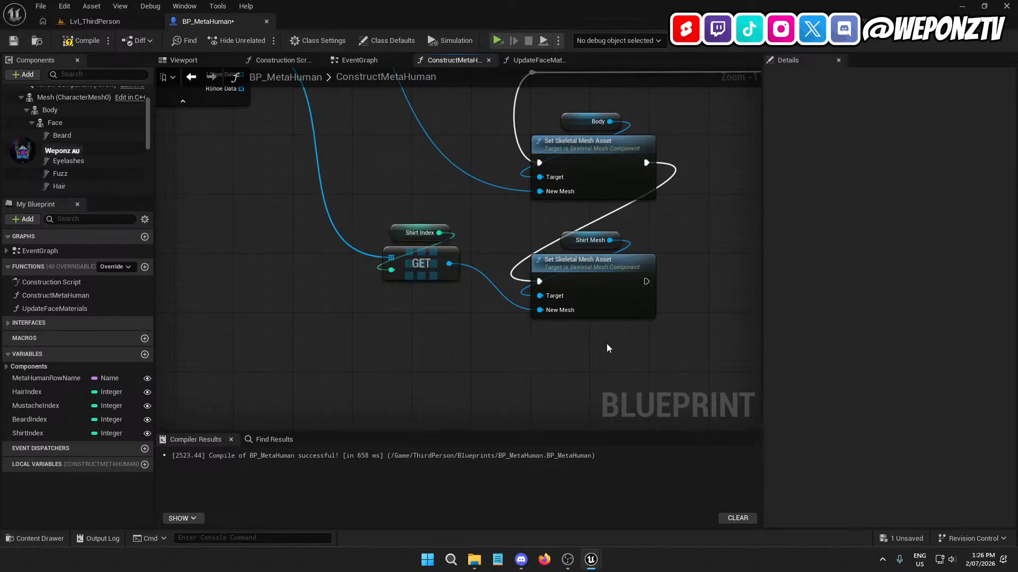
- Copy the Set Skeletal Mesh Asset node below the shirt nodes, target it at Pants Mesh, and connect the shirt's execution output to it
{"action": "right_click_drag", "start_coordinate": [607, 344], "coordinate": [568, 288]}
{"action": "left_click", "coordinate": [527, 214]}
{"action": "key", "text": "ctrl+c"}
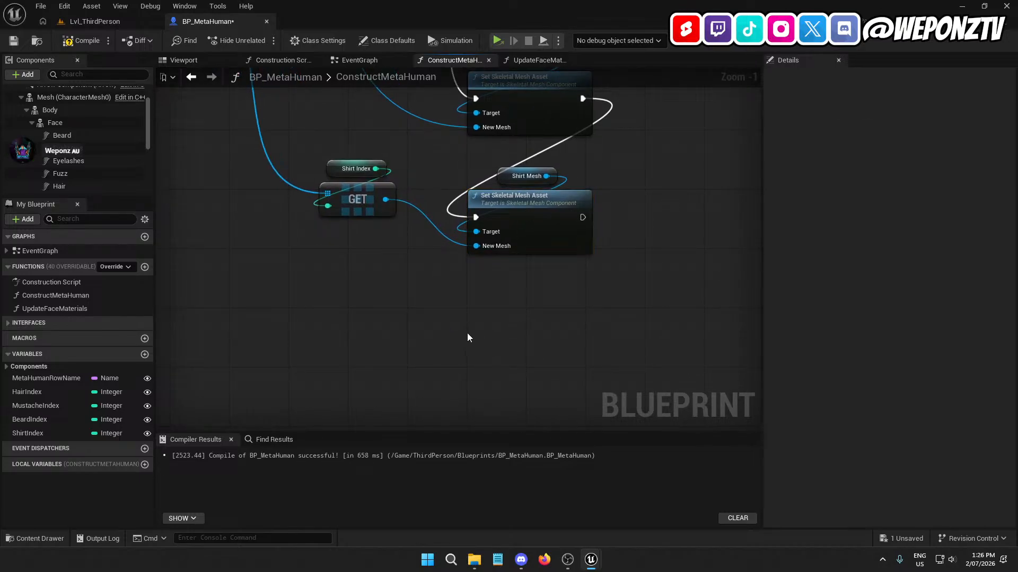
{"action": "key", "text": "ctrl+v"}
{"action": "scroll", "coordinate": [79, 173], "scroll_direction": "down", "scroll_amount": 5}
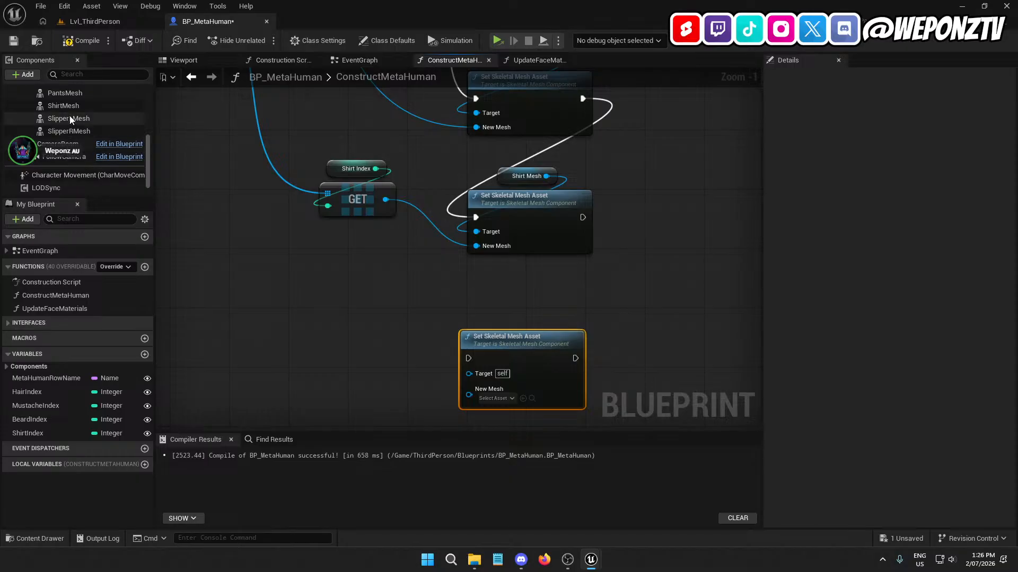
{"action": "left_click_drag", "start_coordinate": [71, 98], "coordinate": [469, 374]}
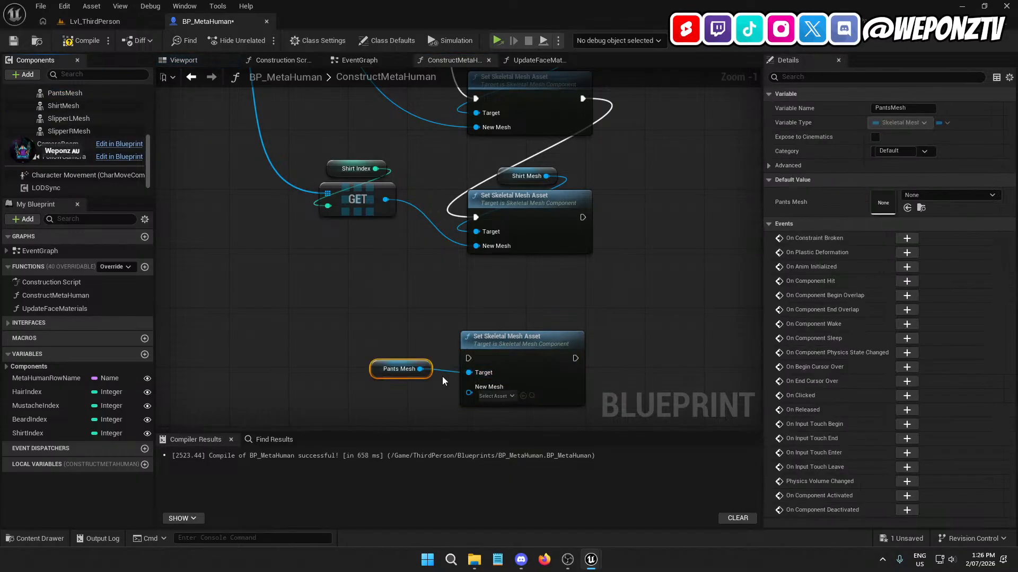
{"action": "left_click_drag", "start_coordinate": [380, 373], "coordinate": [498, 327]}
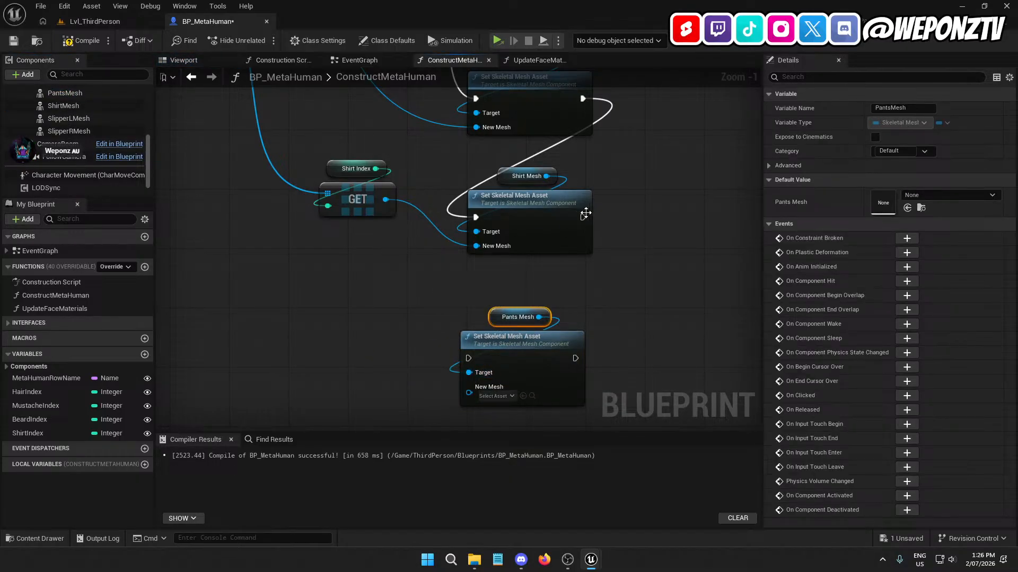
{"action": "left_click_drag", "start_coordinate": [583, 217], "coordinate": [532, 313]}
{"action": "left_click", "coordinate": [523, 347]}
{"action": "left_click", "coordinate": [340, 302]}
- Add a Get (a copy) node for the pants mesh array beside the Pants Mesh nodes
{"action": "right_click_drag", "start_coordinate": [366, 282], "coordinate": [481, 383]}
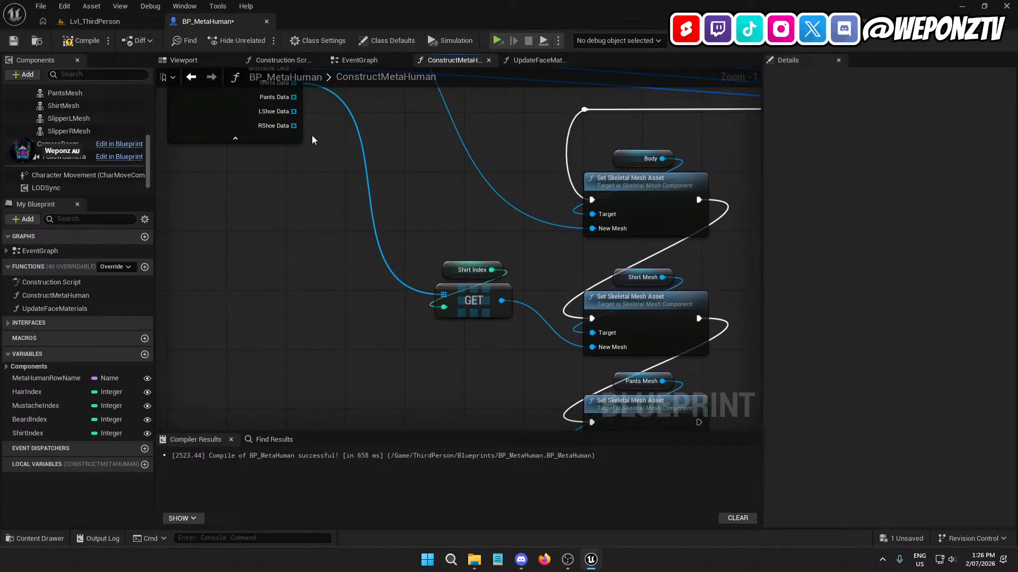
{"action": "left_click_drag", "start_coordinate": [294, 126], "coordinate": [460, 224]}
{"action": "type", "text": "get"}
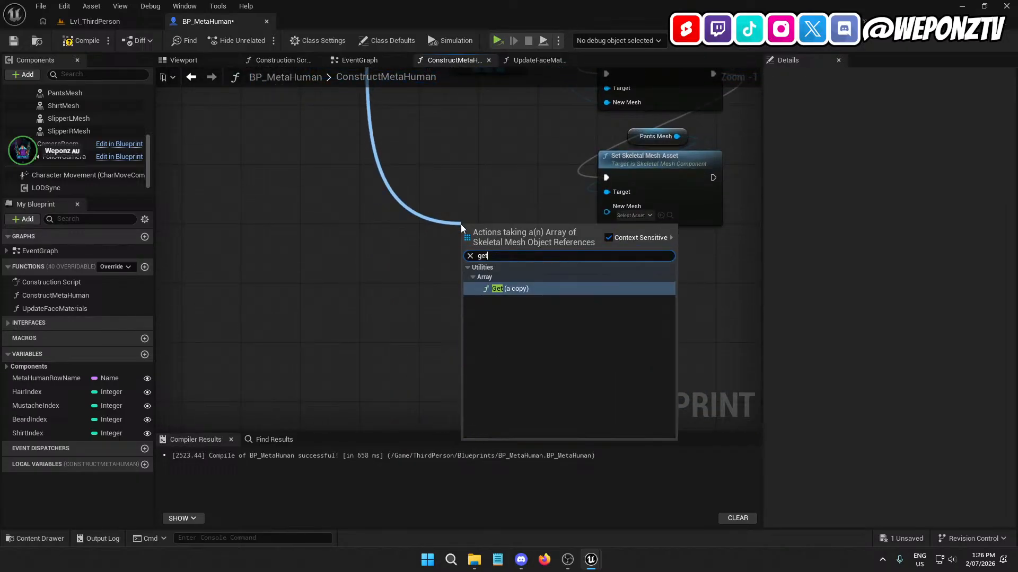
{"action": "left_click", "coordinate": [555, 288]}
- Duplicate the ShirtIndex variable and name the copy PantsIndex
{"action": "right_click", "coordinate": [49, 435]}
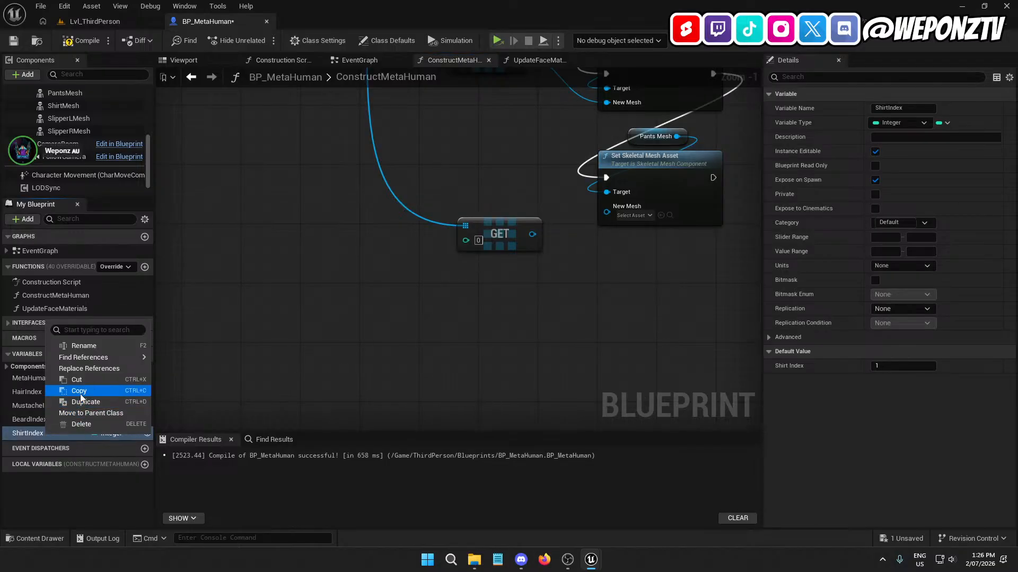
{"action": "left_click", "coordinate": [98, 392]}
{"action": "key", "text": "ctrl+v"}
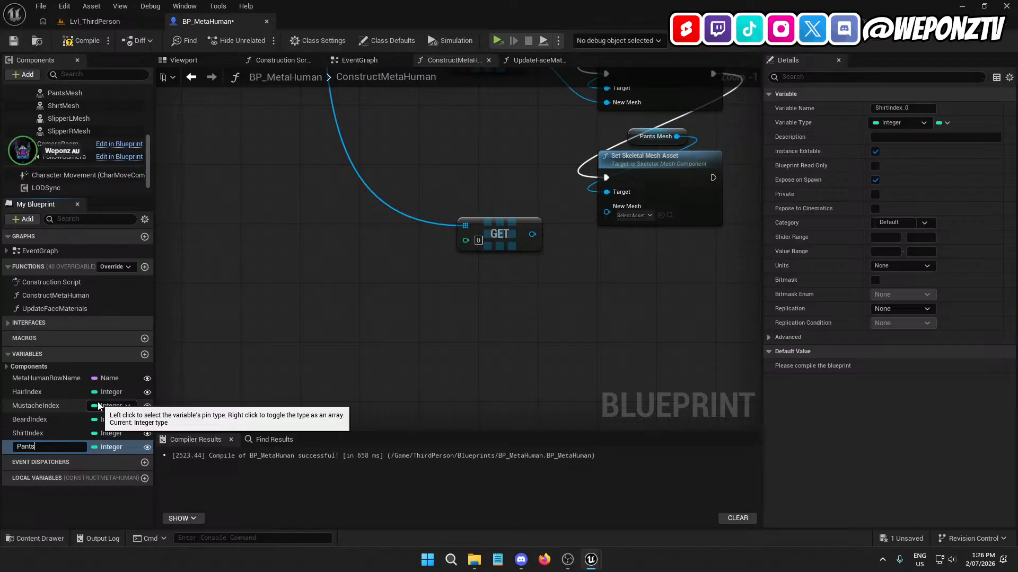
{"action": "key", "text": "Return"}
- Rename the ShirtIndex variable to ShirtsIndex
{"action": "left_click", "coordinate": [27, 434]}
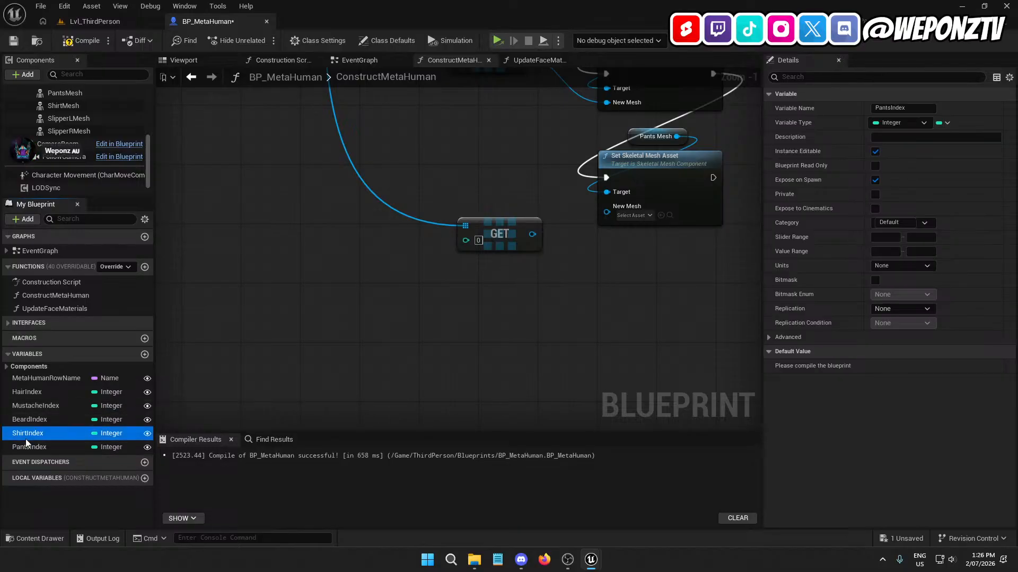
{"action": "left_click", "coordinate": [27, 433]}
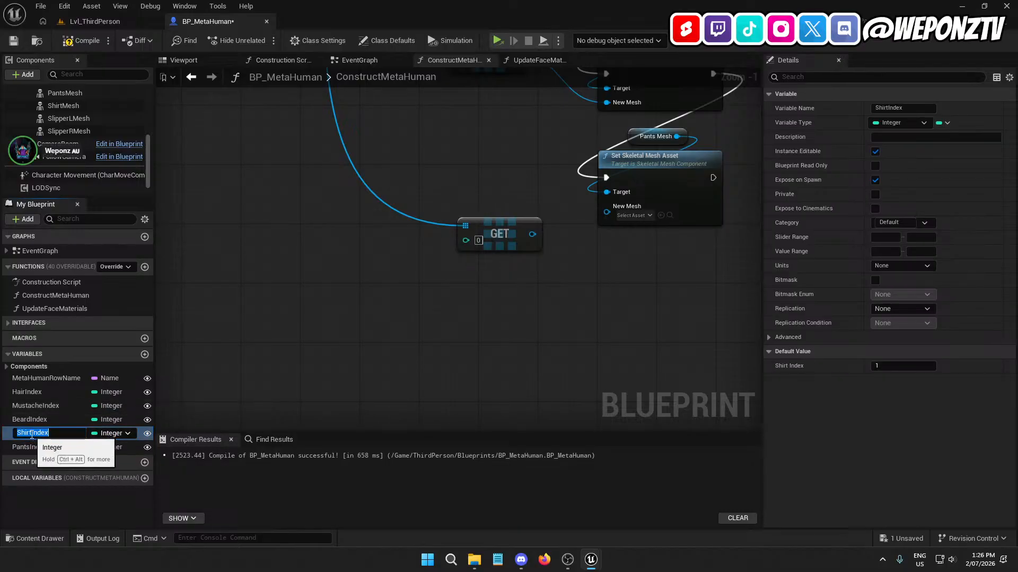
{"action": "left_click", "coordinate": [30, 433]}
{"action": "type", "text": "s"}
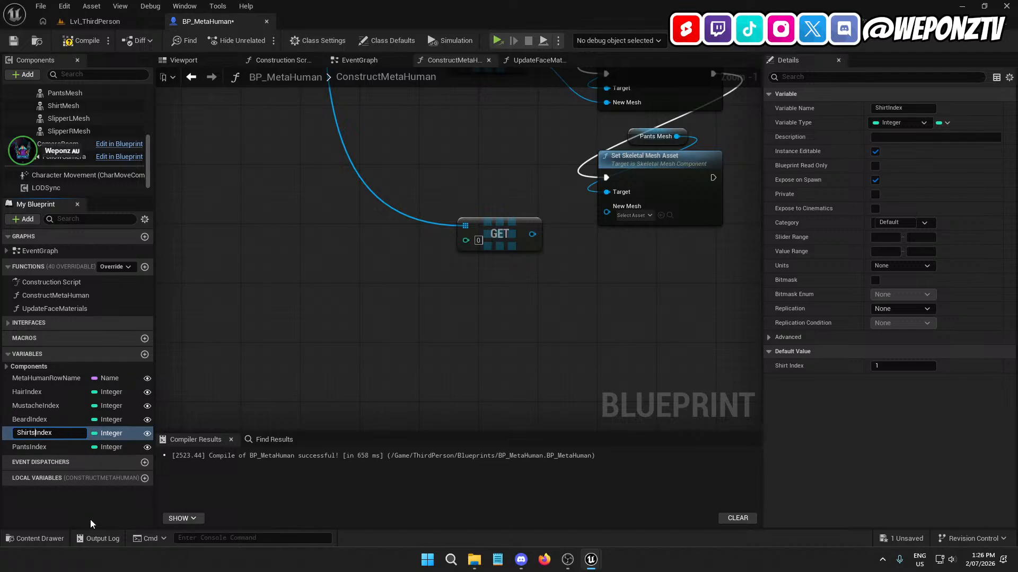
{"action": "key", "text": "Return"}
- Feed PantsIndex into the pants array's GET node and connect the GET output to New Mesh on the pants' Set Skeletal Mesh Asset node
{"action": "left_click_drag", "start_coordinate": [34, 448], "coordinate": [467, 241]}
{"action": "left_click_drag", "start_coordinate": [379, 247], "coordinate": [475, 205]}
{"action": "right_click_drag", "start_coordinate": [521, 234], "coordinate": [404, 326]}
{"action": "left_click_drag", "start_coordinate": [407, 325], "coordinate": [499, 302]}
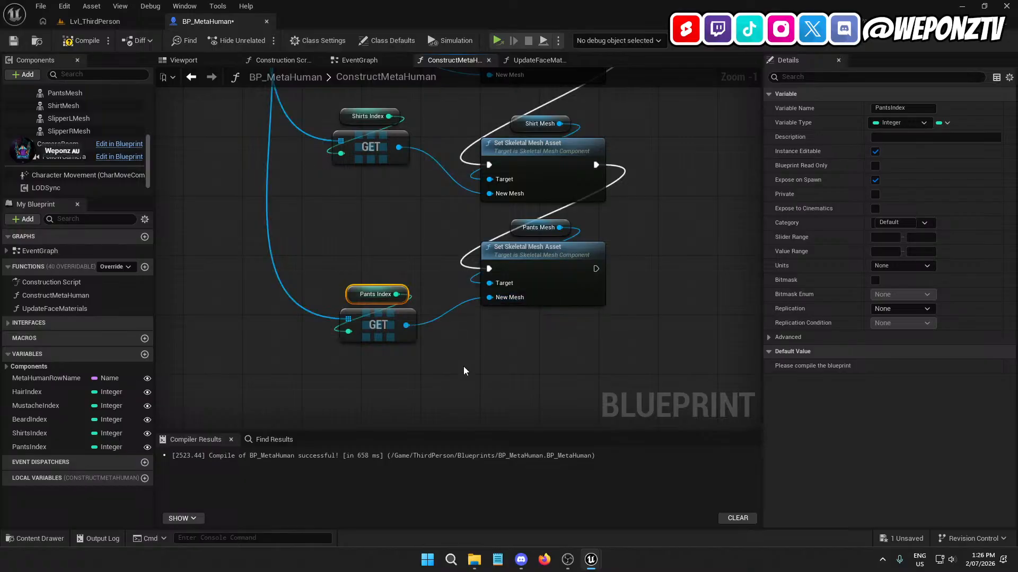
- Copy the Shirt Mesh and Pants Mesh references with their Set Skeletal Mesh Asset nodes and place the copies below the pants nodes
{"action": "left_click_drag", "start_coordinate": [596, 222], "coordinate": [494, 116]}
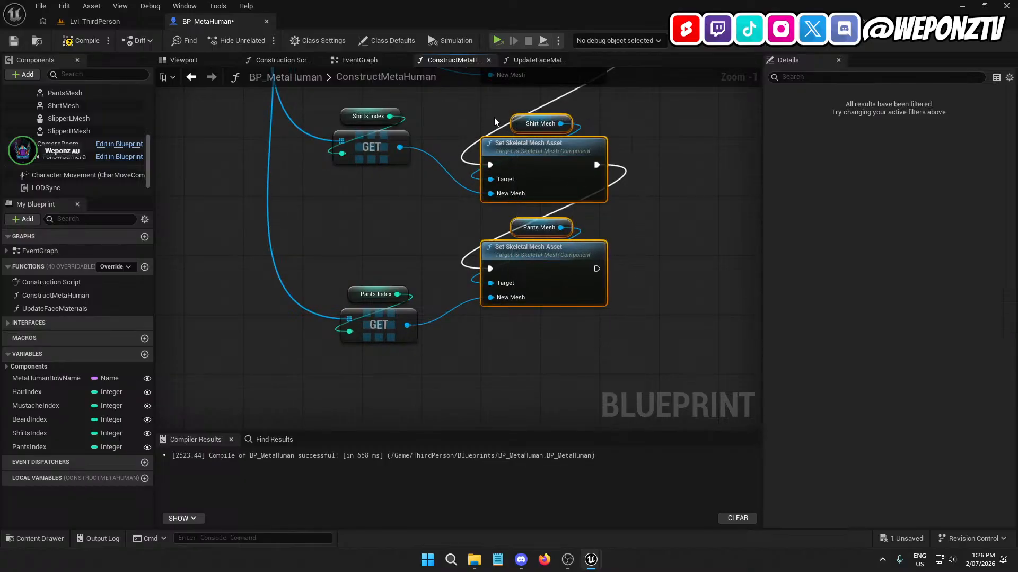
{"action": "right_click_drag", "start_coordinate": [498, 353], "coordinate": [533, 240]}
{"action": "key", "text": "ctrl+c"}
{"action": "key", "text": "ctrl+v"}
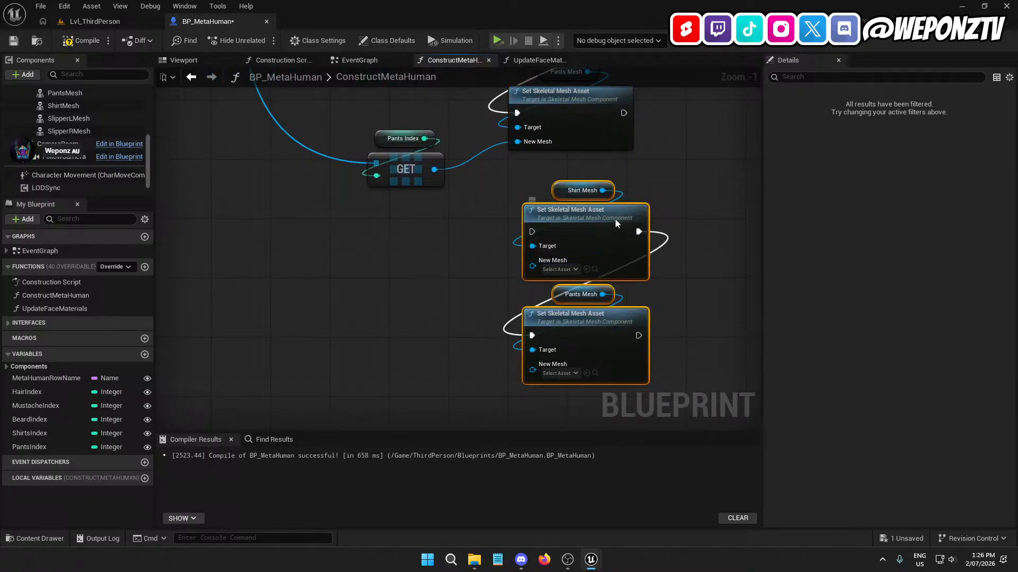
{"action": "left_click_drag", "start_coordinate": [615, 219], "coordinate": [598, 217]}
{"action": "left_click", "coordinate": [431, 268]}
- Retarget the two copied nodes to SlipperLMesh and SlipperRMesh, and connect the pants node's execution output to the left slipper's node
{"action": "right_click_drag", "start_coordinate": [431, 269], "coordinate": [493, 306]}
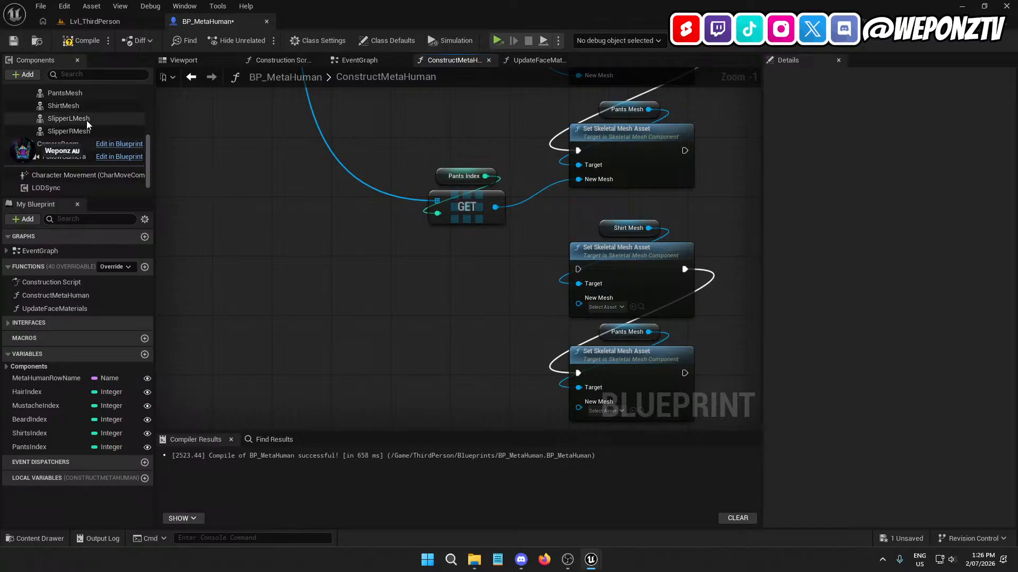
{"action": "left_click_drag", "start_coordinate": [87, 120], "coordinate": [579, 269]}
{"action": "left_click_drag", "start_coordinate": [78, 132], "coordinate": [603, 333]}
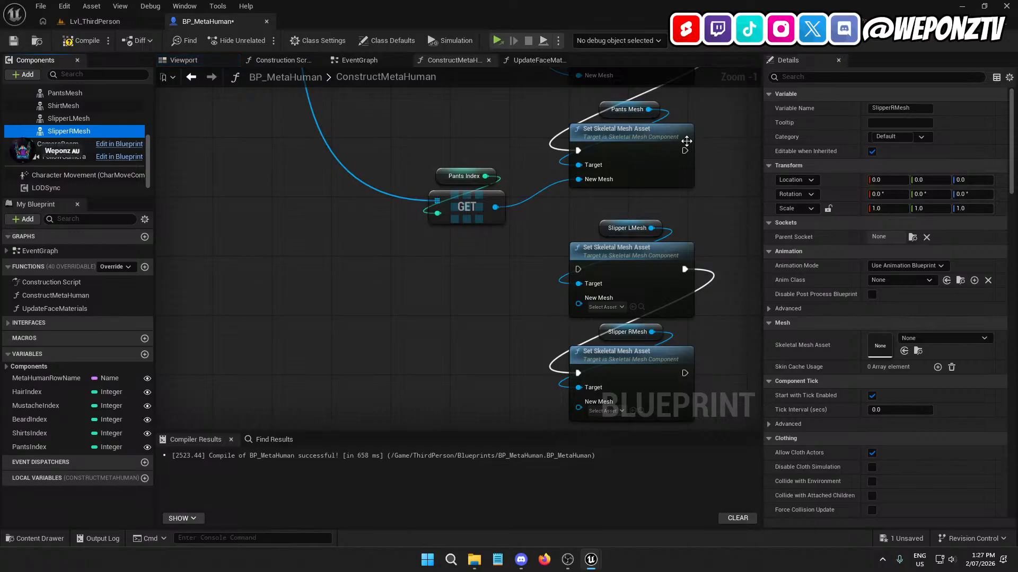
{"action": "left_click_drag", "start_coordinate": [684, 150], "coordinate": [578, 270]}
- Add a Get (a copy) node from the LShoe Data array and place it beside the left slipper's Set Skeletal Mesh Asset node
{"action": "right_click_drag", "start_coordinate": [577, 269], "coordinate": [758, 286]}
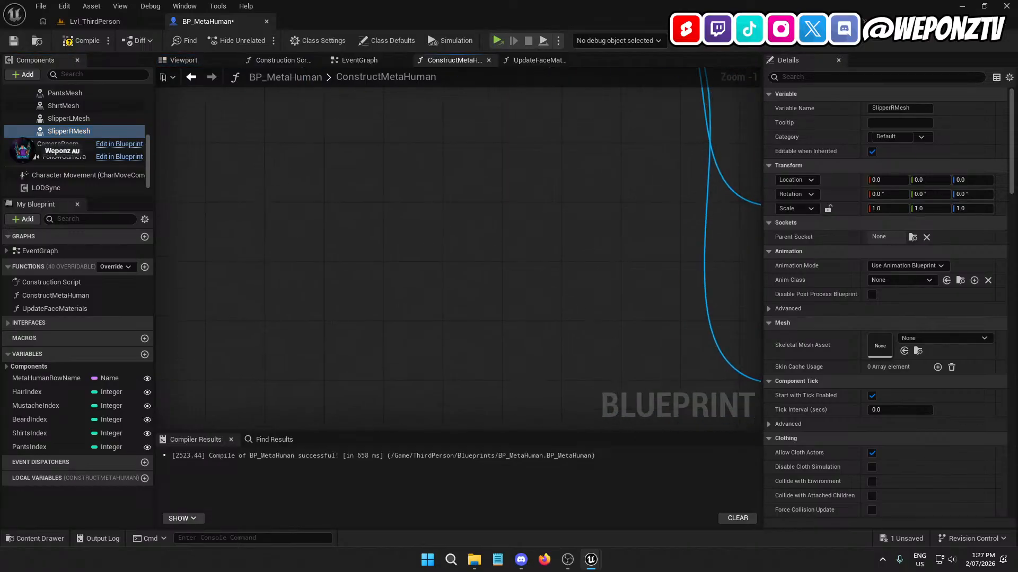
{"action": "scroll", "coordinate": [725, 165], "scroll_direction": "down", "scroll_amount": 1}
{"action": "right_click_drag", "start_coordinate": [724, 165], "coordinate": [635, 399]}
{"action": "right_click_drag", "start_coordinate": [538, 325], "coordinate": [469, 162]}
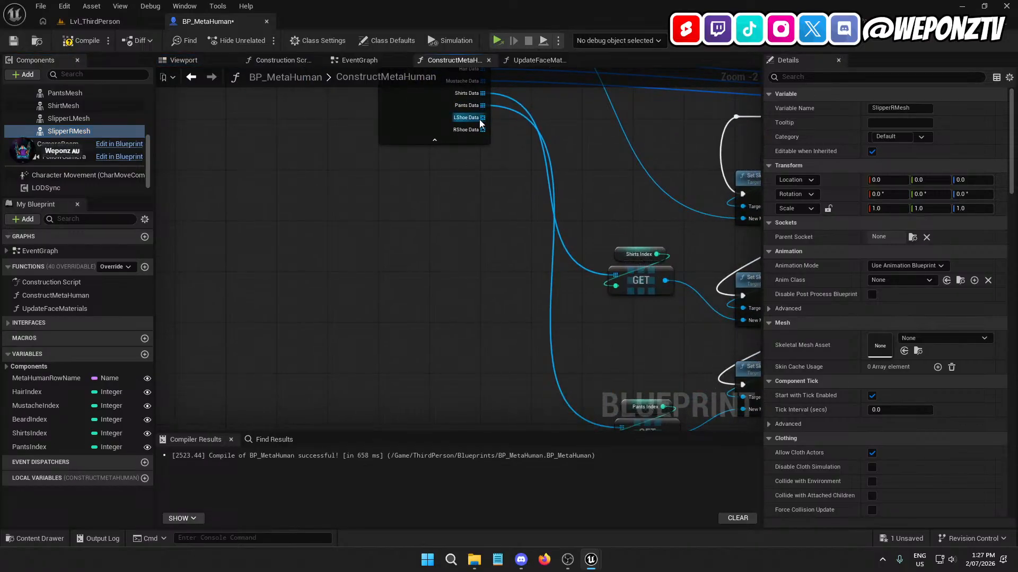
{"action": "left_click_drag", "start_coordinate": [479, 119], "coordinate": [635, 216]}
{"action": "type", "text": "get"}
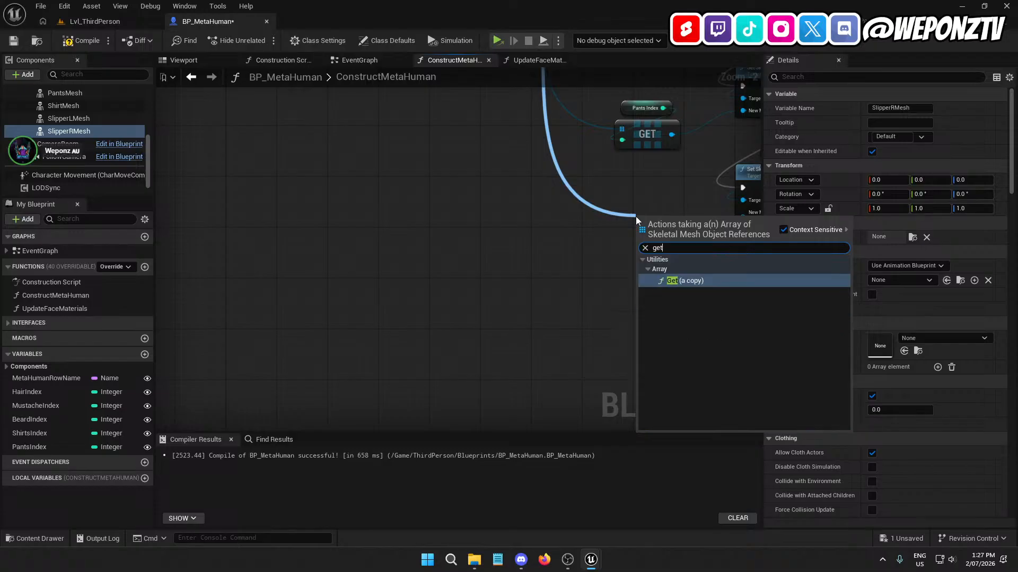
{"action": "left_click", "coordinate": [679, 281]}
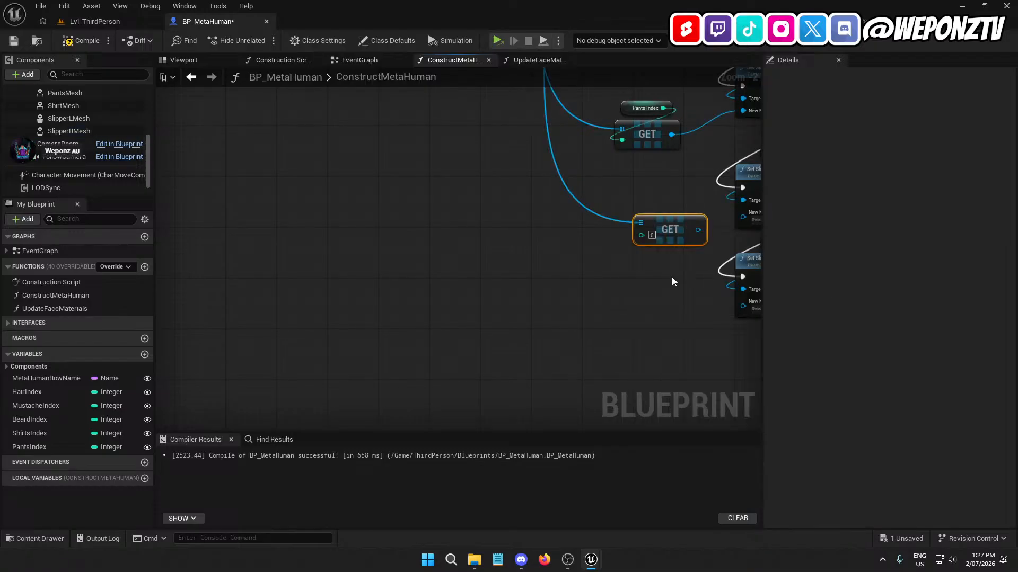
{"action": "right_click_drag", "start_coordinate": [638, 316], "coordinate": [535, 305]}
{"action": "left_click_drag", "start_coordinate": [566, 215], "coordinate": [528, 229]}
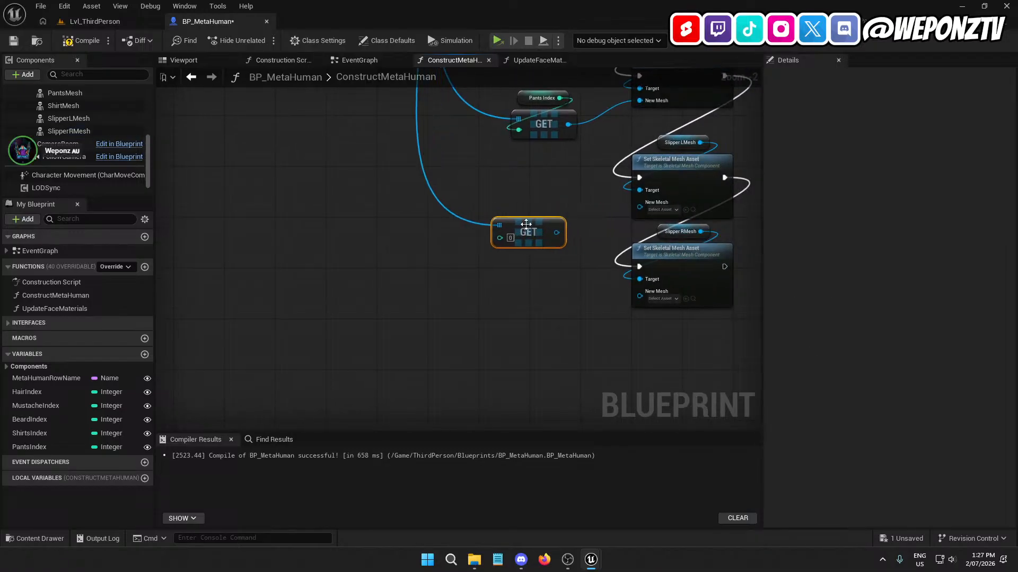
- Create an Integer variable named ShoesIndex and enable Instance Editable and Expose on Spawn for it
{"action": "left_click", "coordinate": [145, 354]}
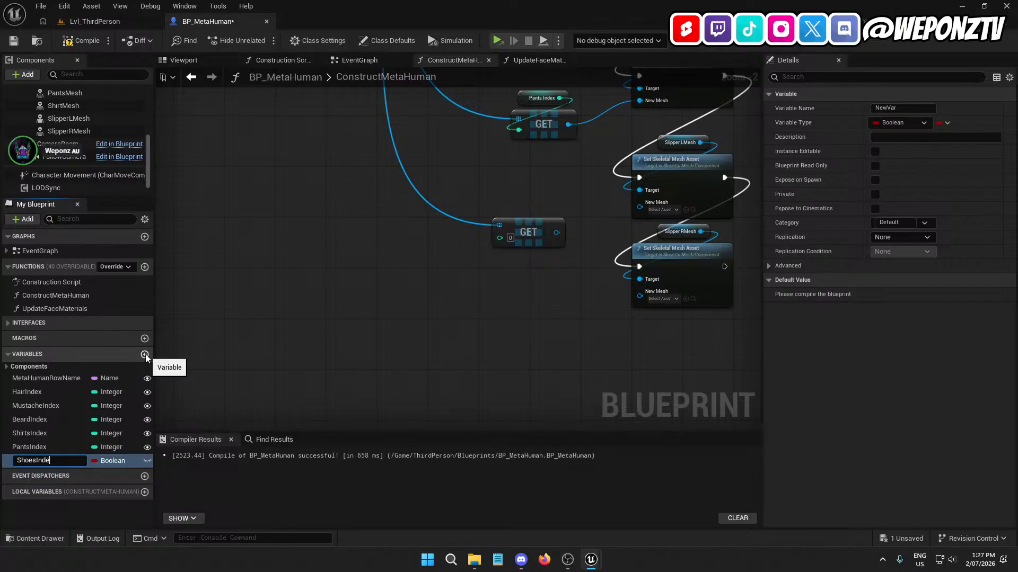
{"action": "type", "text": "ShoesIndex"}
{"action": "key", "text": "Return"}
{"action": "left_click", "coordinate": [114, 460]}
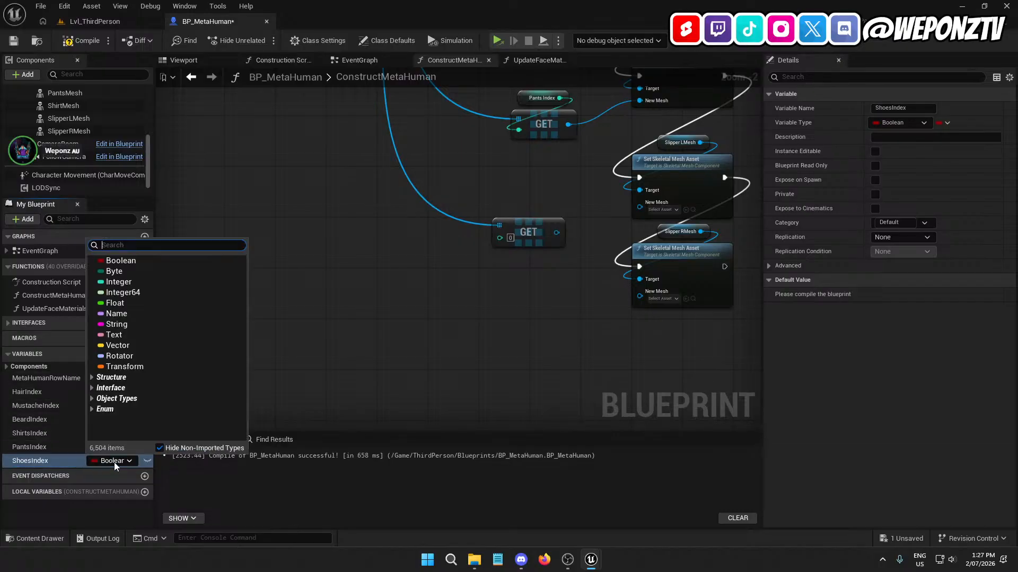
{"action": "left_click", "coordinate": [119, 282]}
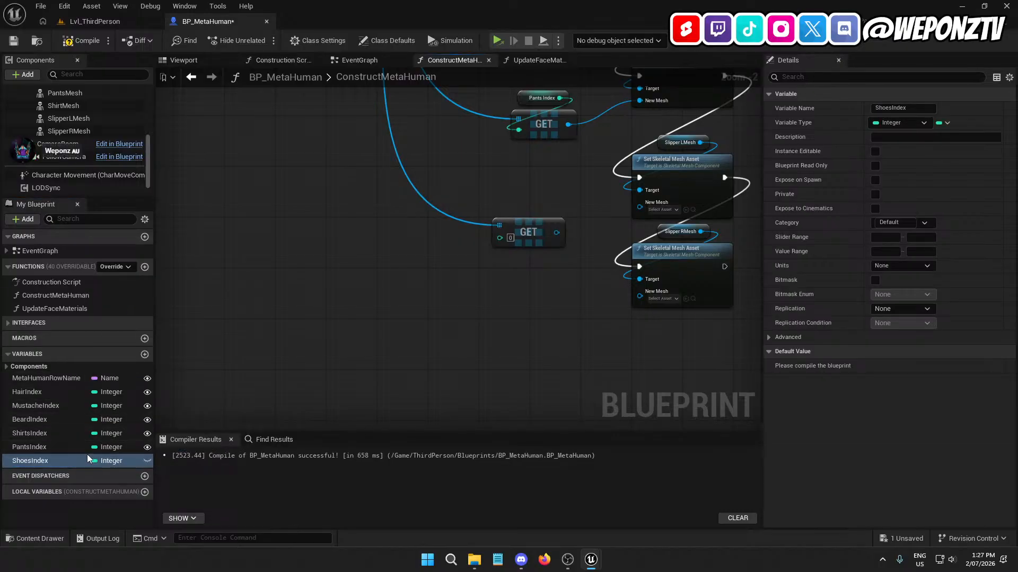
{"action": "left_click", "coordinate": [875, 152]}
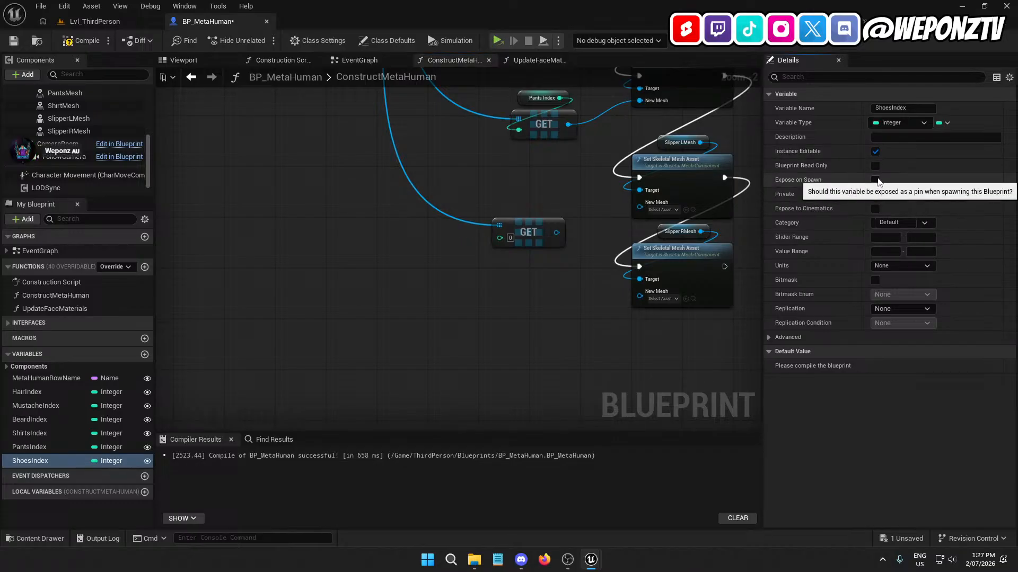
{"action": "left_click", "coordinate": [876, 180]}
- Connect a ShoesIndex reference to the index input of the LShoe Data GET node and position it just above that node
{"action": "right_click_drag", "start_coordinate": [602, 336], "coordinate": [436, 381]}
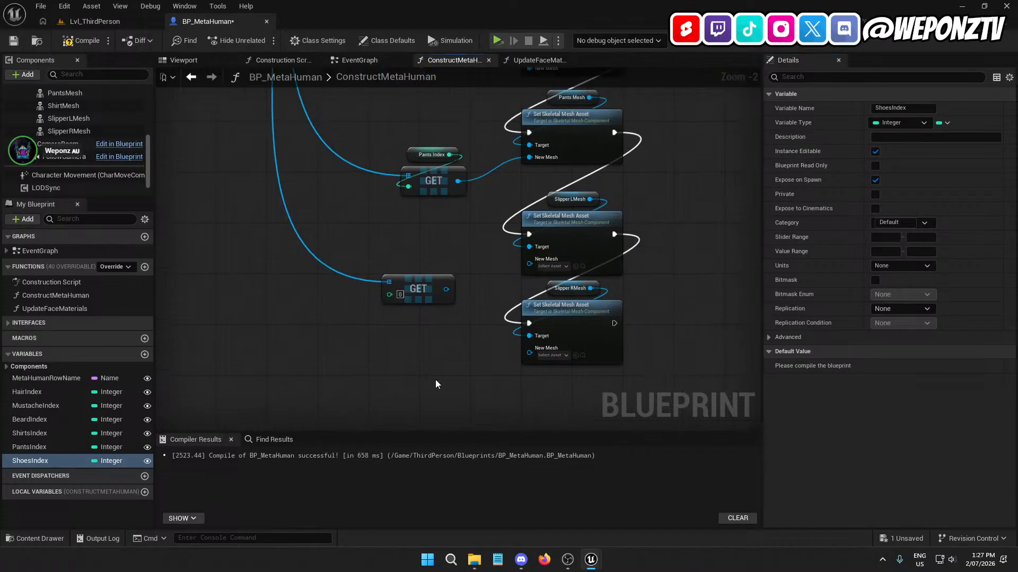
{"action": "left_click_drag", "start_coordinate": [449, 293], "coordinate": [482, 287]}
{"action": "left_click", "coordinate": [440, 225]}
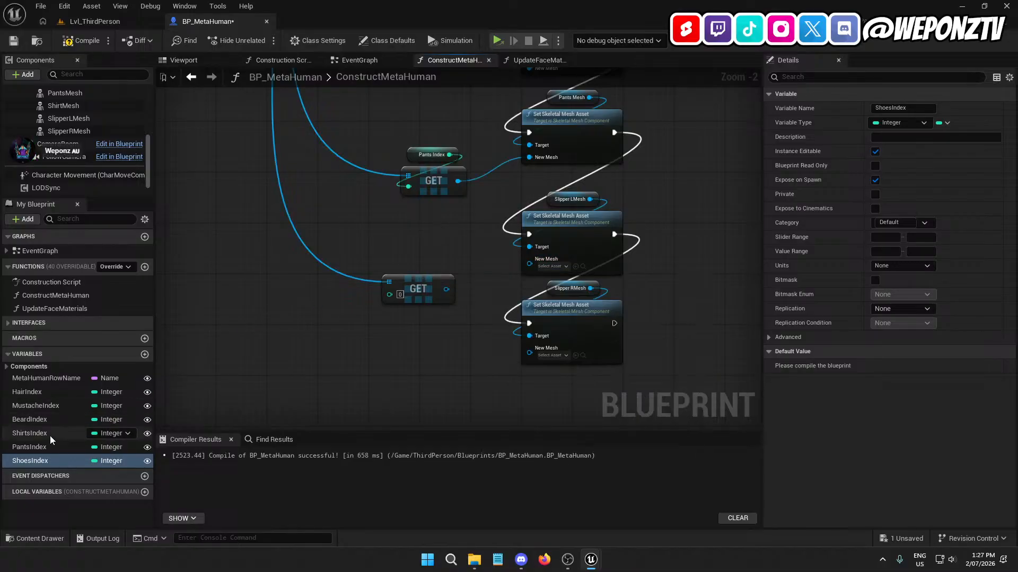
{"action": "left_click", "coordinate": [28, 459]}
{"action": "left_click_drag", "start_coordinate": [28, 460], "coordinate": [389, 295]}
{"action": "left_click", "coordinate": [428, 260]}
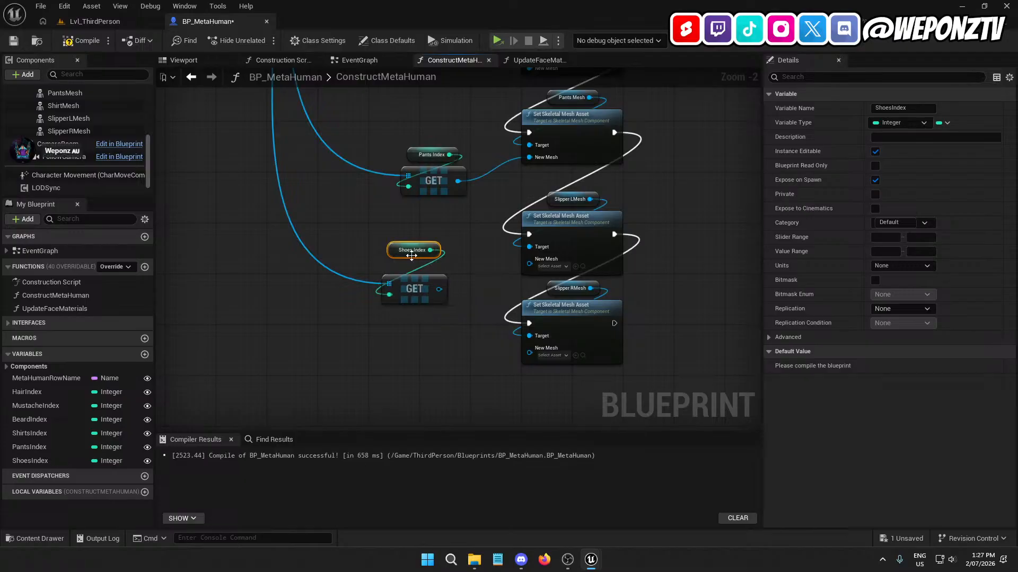
{"action": "left_click_drag", "start_coordinate": [402, 250], "coordinate": [403, 263]}
- Add a Get (a copy) node from the RShoe Data array below the left shoe's GET node
{"action": "right_click_drag", "start_coordinate": [410, 319], "coordinate": [661, 253]}
{"action": "left_click_drag", "start_coordinate": [622, 196], "coordinate": [255, 357]}
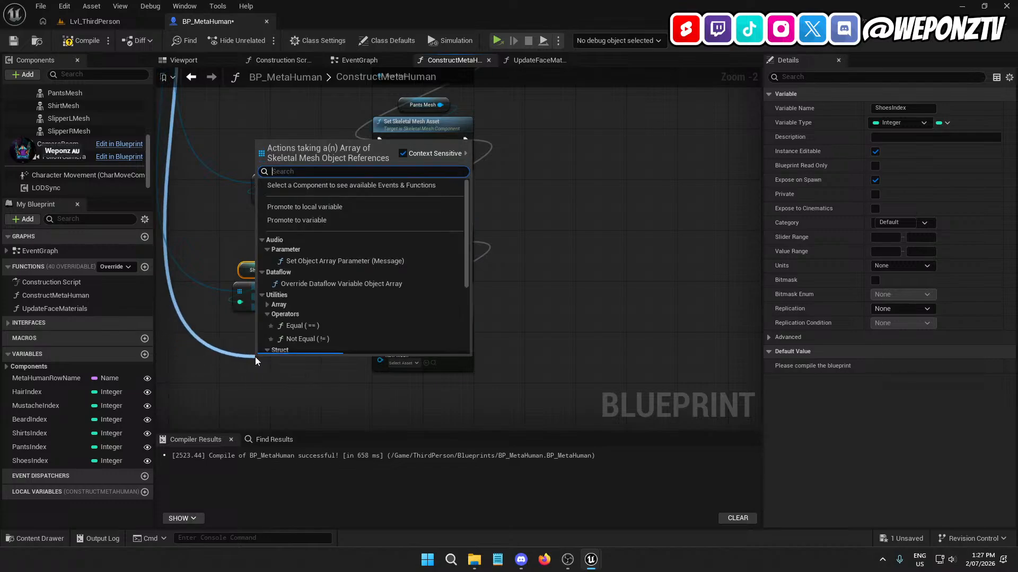
{"action": "type", "text": "get"}
{"action": "left_click", "coordinate": [286, 204]}
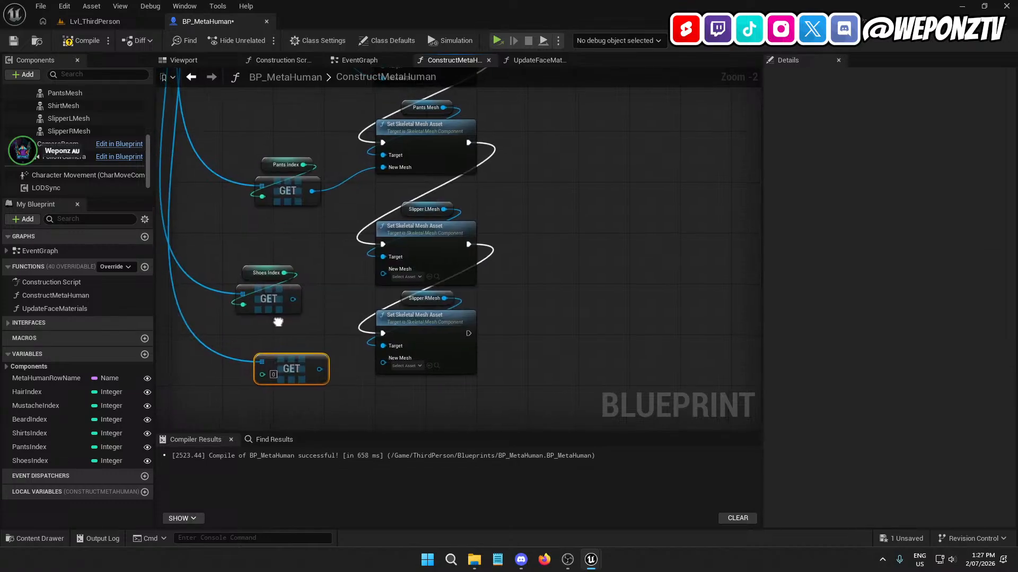
{"action": "right_click_drag", "start_coordinate": [278, 358], "coordinate": [331, 256]}
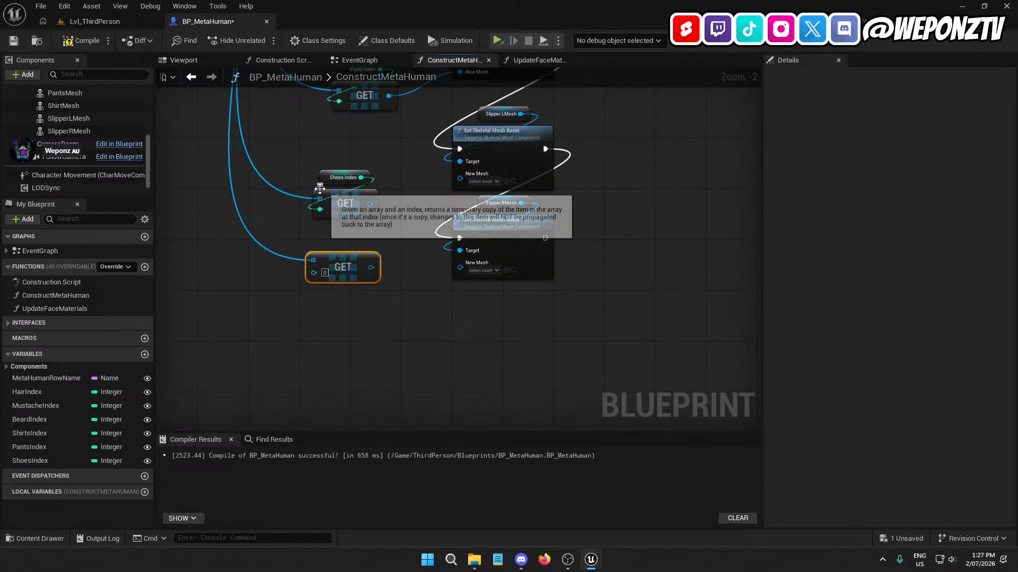
- Copy the Shoes Index reference to the right shoe's GET node and connect both shoe GET outputs to their slippers' New Mesh inputs
{"action": "left_click", "coordinate": [342, 178]}
{"action": "left_click", "coordinate": [322, 241]}
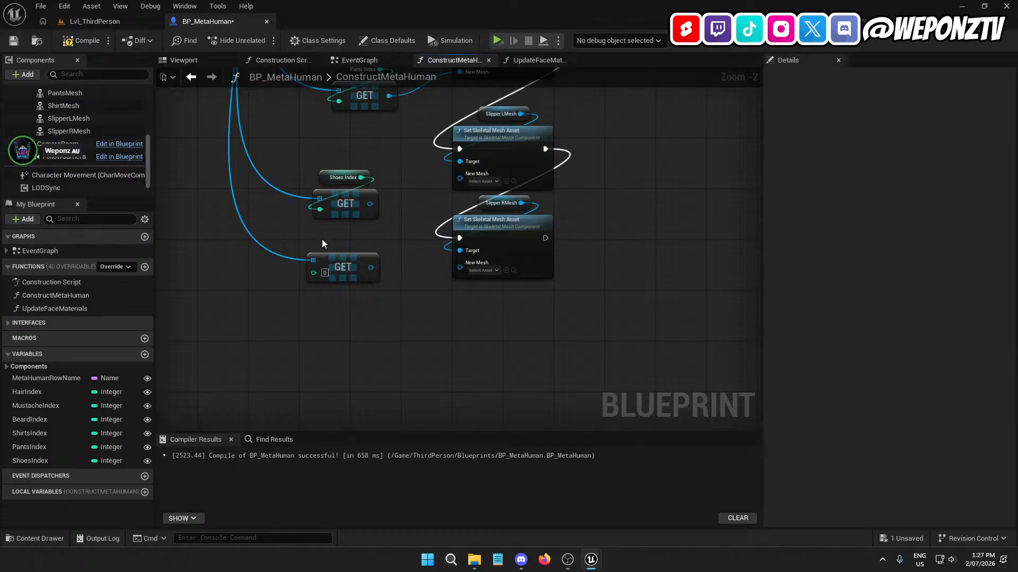
{"action": "key", "text": "ctrl+v"}
{"action": "left_click_drag", "start_coordinate": [361, 235], "coordinate": [322, 242]}
{"action": "right_click_drag", "start_coordinate": [323, 242], "coordinate": [292, 305]}
{"action": "left_click_drag", "start_coordinate": [339, 268], "coordinate": [435, 243]}
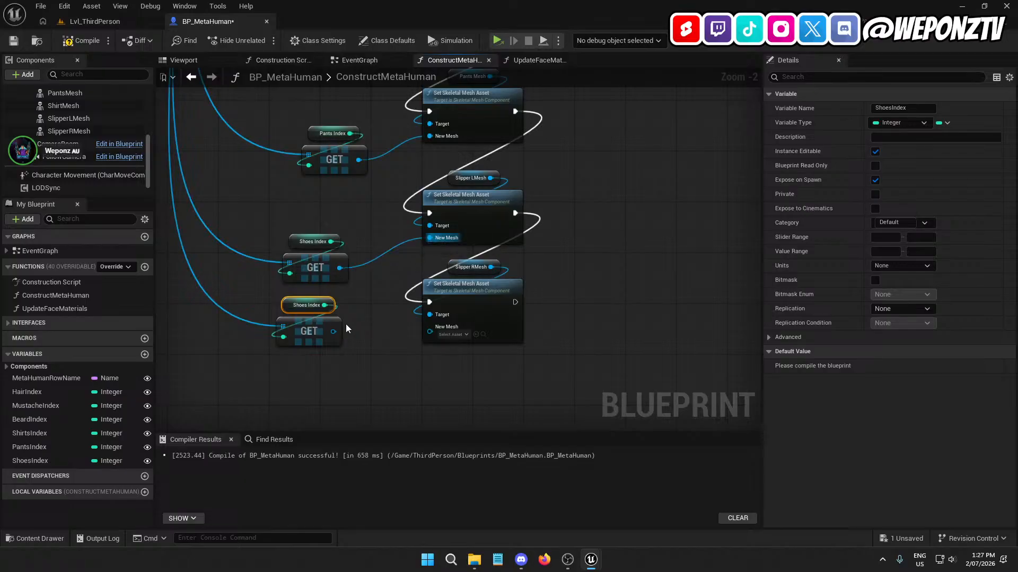
{"action": "left_click_drag", "start_coordinate": [333, 331], "coordinate": [434, 327]}
- Show the character in the blueprint's viewport and save BP_MetaHuman
{"action": "right_click_drag", "start_coordinate": [371, 360], "coordinate": [513, 328]}
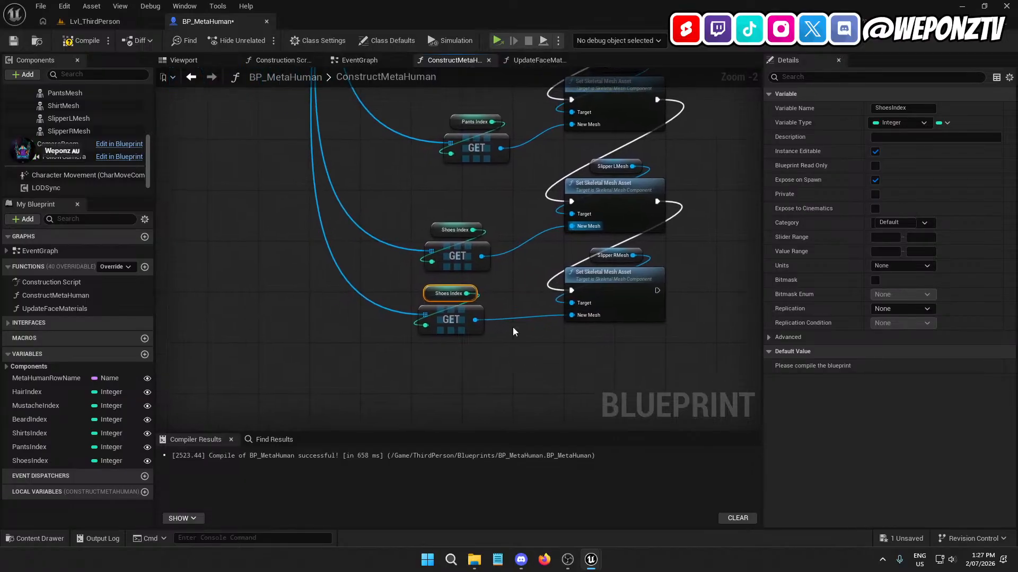
{"action": "scroll", "coordinate": [447, 203], "scroll_direction": "down", "scroll_amount": 1}
{"action": "right_click_drag", "start_coordinate": [447, 203], "coordinate": [393, 380]}
{"action": "left_click", "coordinate": [203, 65]}
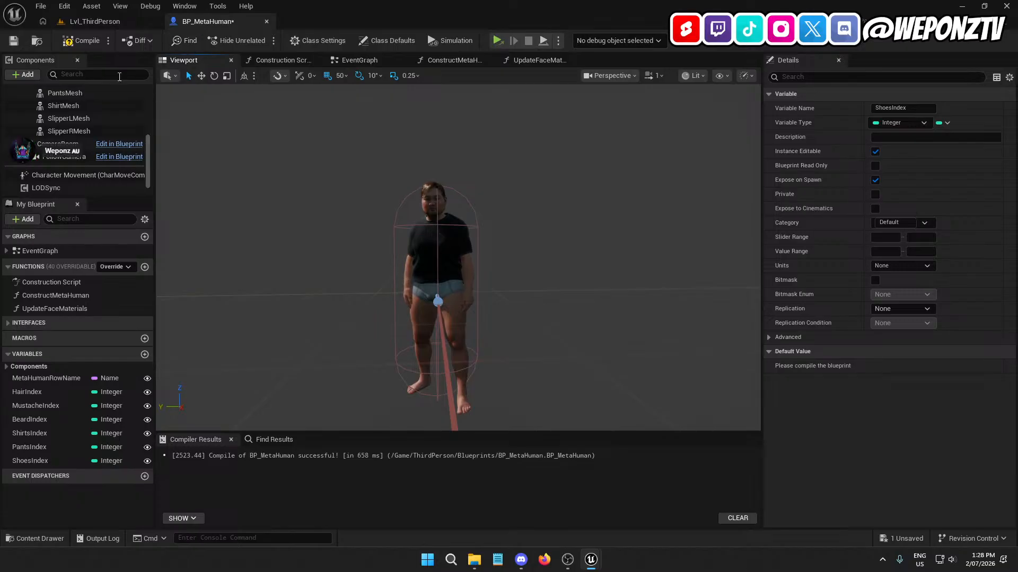
{"action": "left_click", "coordinate": [14, 41]}
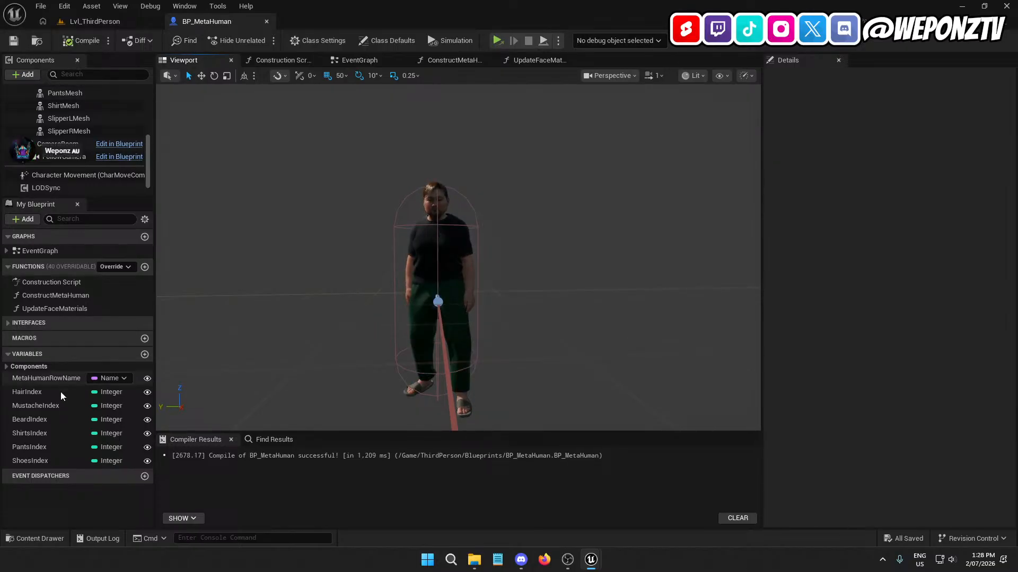
- Set the default value of ShirtsIndex to 0
{"action": "left_click", "coordinate": [51, 433]}
{"action": "left_click", "coordinate": [903, 365]}
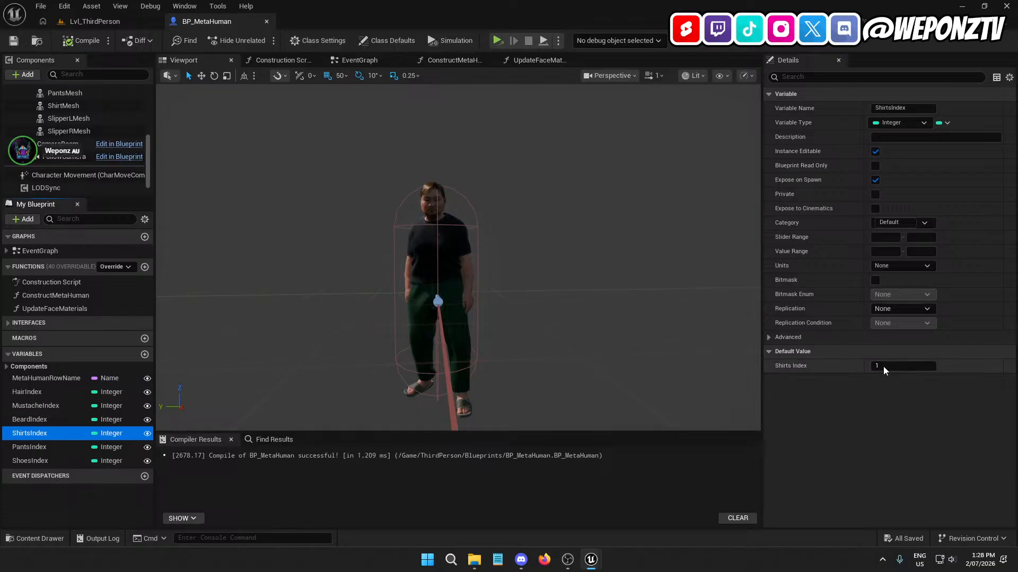
{"action": "type", "text": "0"}
{"action": "key", "text": "Return"}
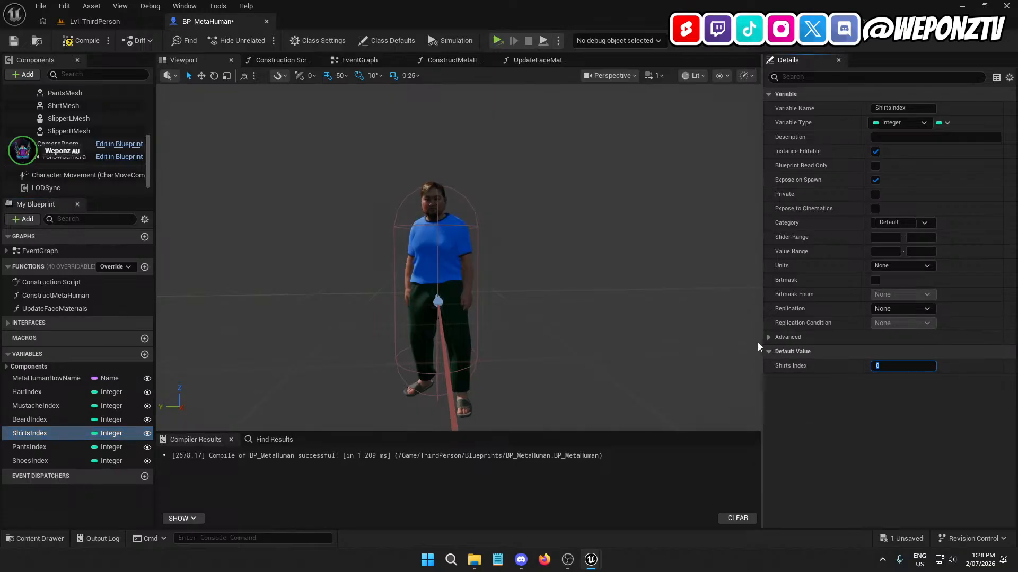
- Set the default value of PantsIndex to 0
{"action": "left_click", "coordinate": [43, 447]}
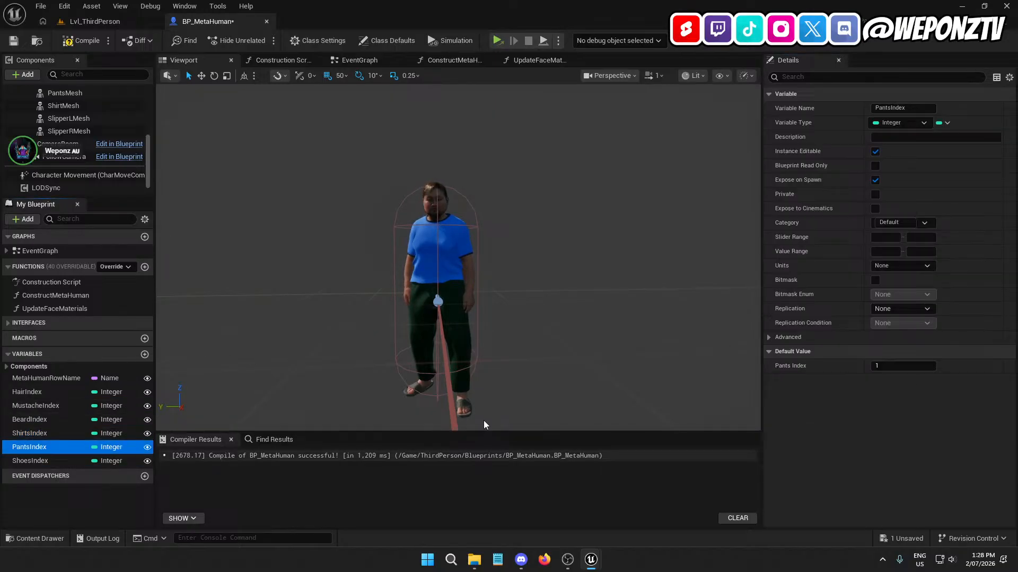
{"action": "left_click", "coordinate": [885, 367]}
{"action": "type", "text": "0"}
{"action": "key", "text": "Return"}
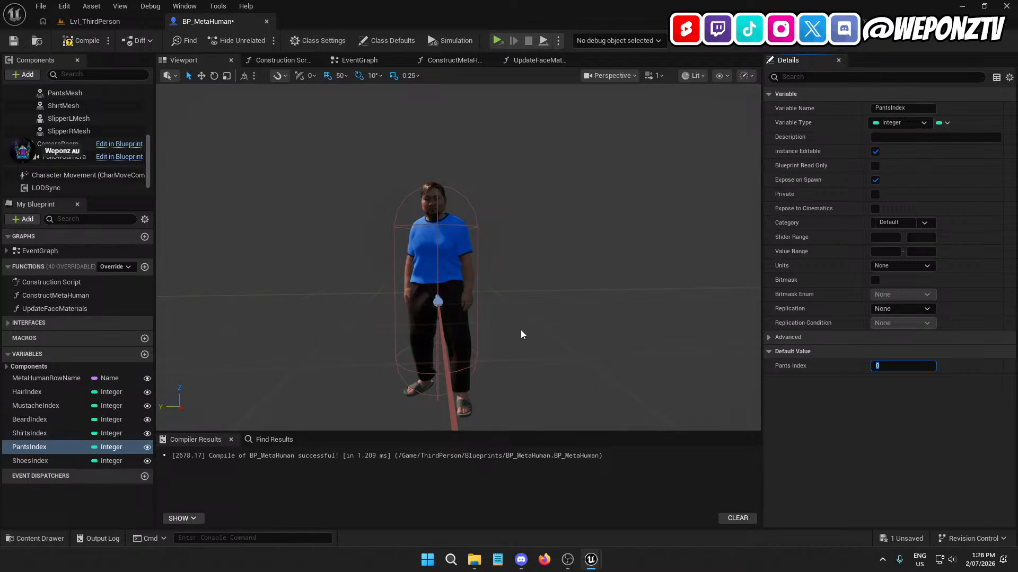
- Set the default value of ShoesIndex to 1, then compile and save BP_MetaHuman
{"action": "left_click", "coordinate": [32, 460]}
{"action": "left_click", "coordinate": [885, 367]}
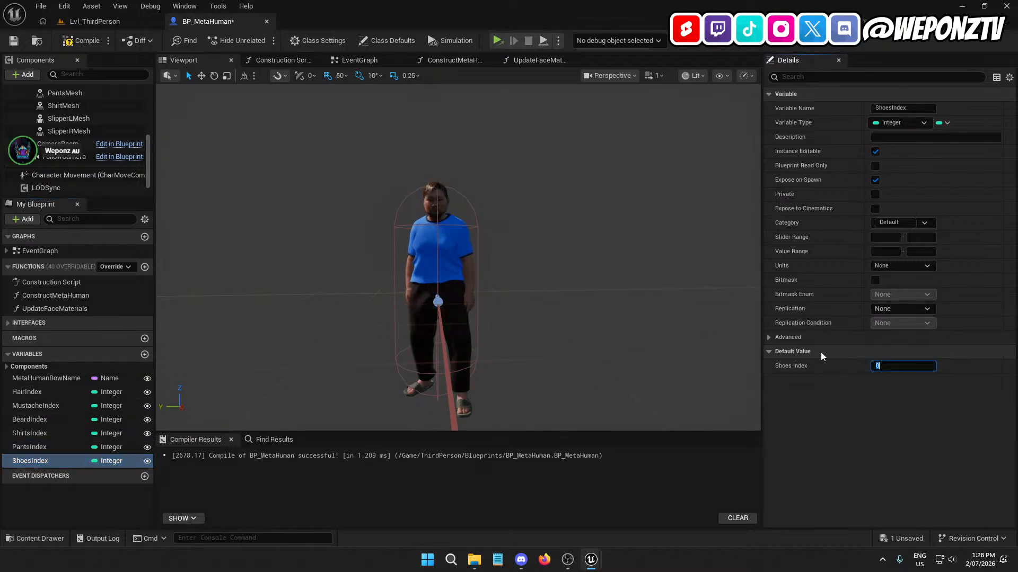
{"action": "key", "text": "Return"}
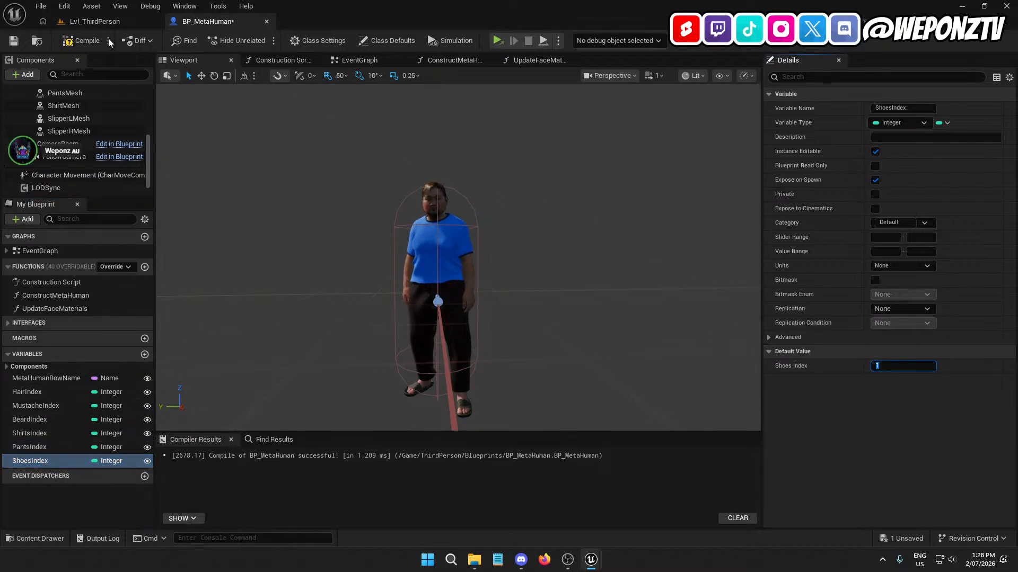
{"action": "left_click", "coordinate": [68, 43]}
{"action": "left_click", "coordinate": [14, 41]}
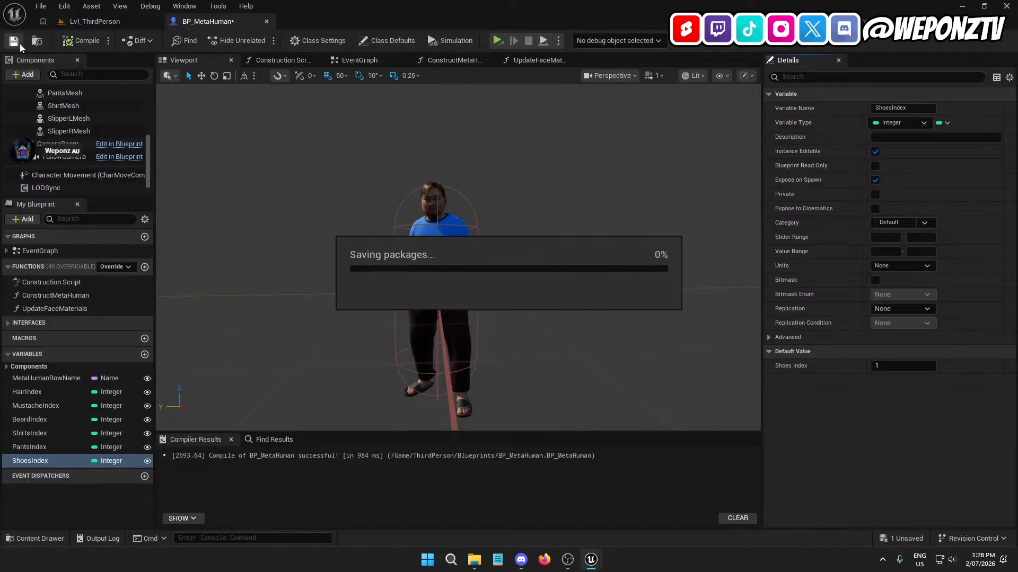
- Set the default value of MetaHumanRowName to Cameron
{"action": "left_click", "coordinate": [46, 378]}
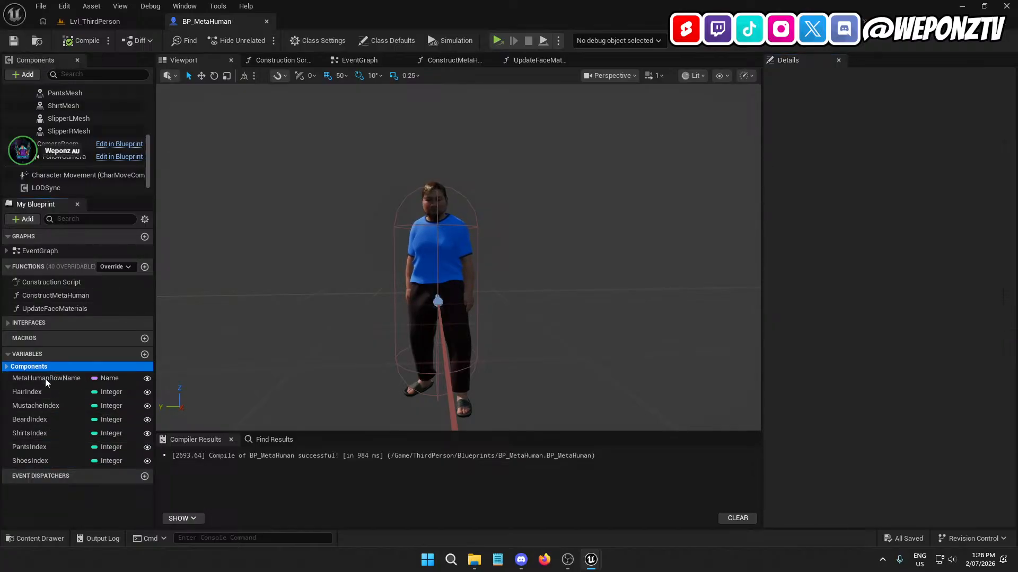
{"action": "left_click", "coordinate": [885, 280]}
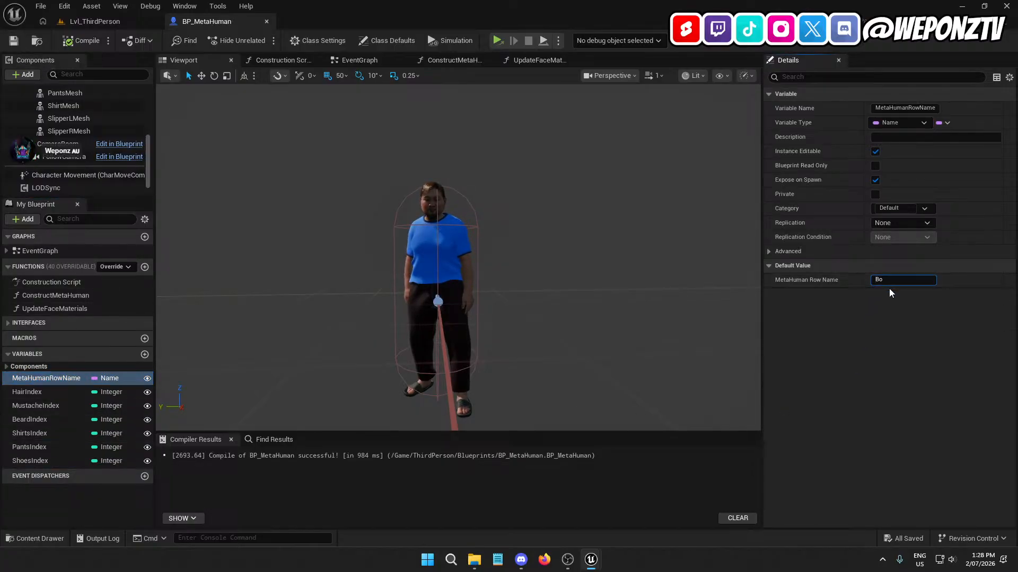
{"action": "key", "text": "BackSpace"}
{"action": "key", "text": "BackSpace"}
{"action": "type", "text": "Cam"}
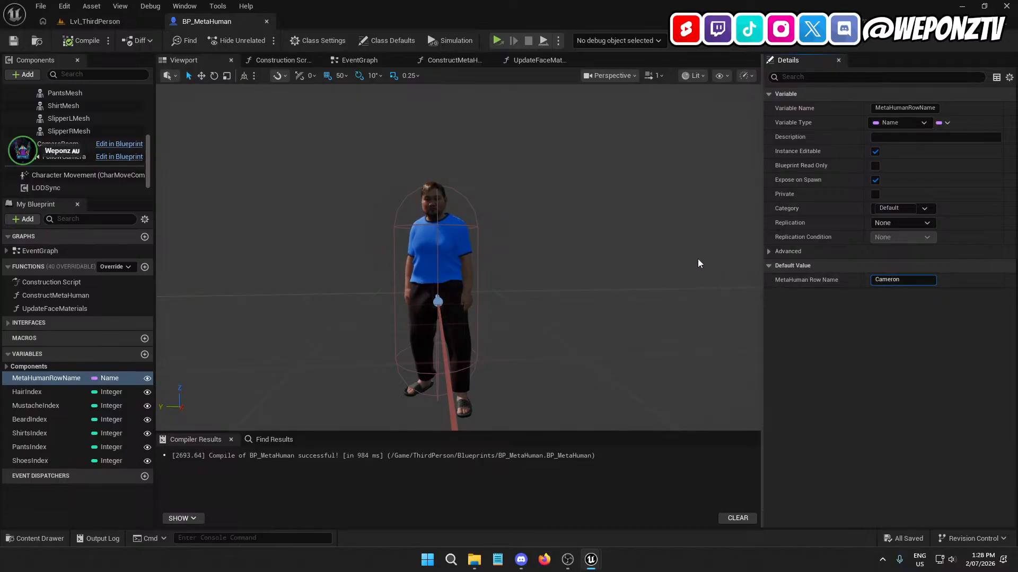
{"action": "type", "text": "eron"}
{"action": "key", "text": "Return"}
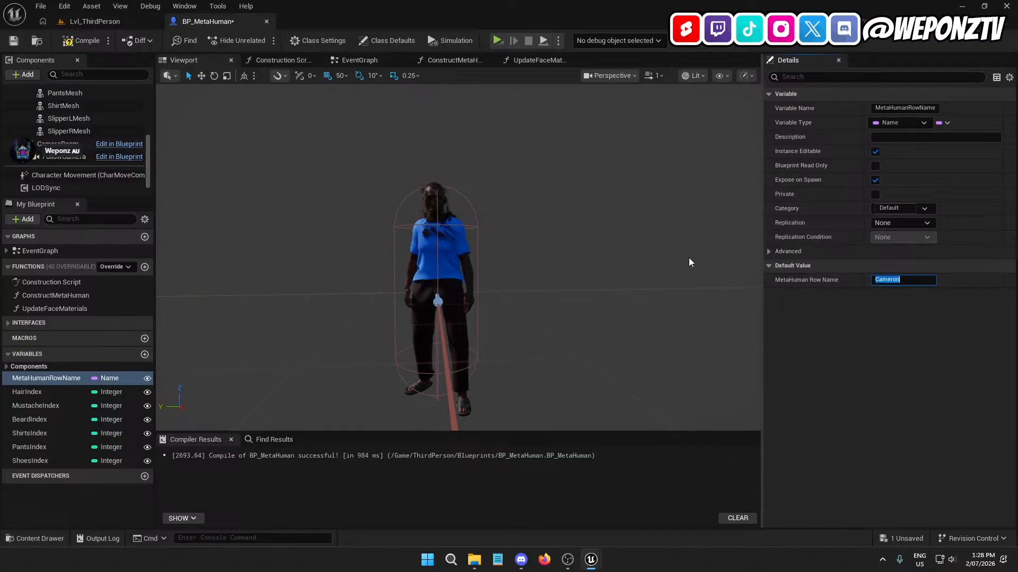
- Set the MetaHumanRowName default back to Bo, then compile and save the blueprint
{"action": "type", "text": "Bo"}
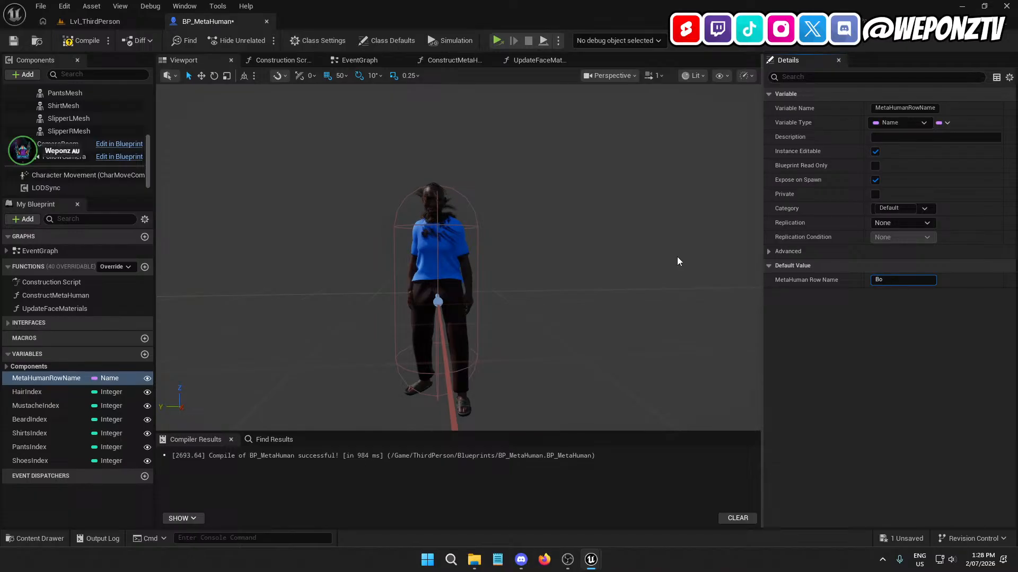
{"action": "key", "text": "Return"}
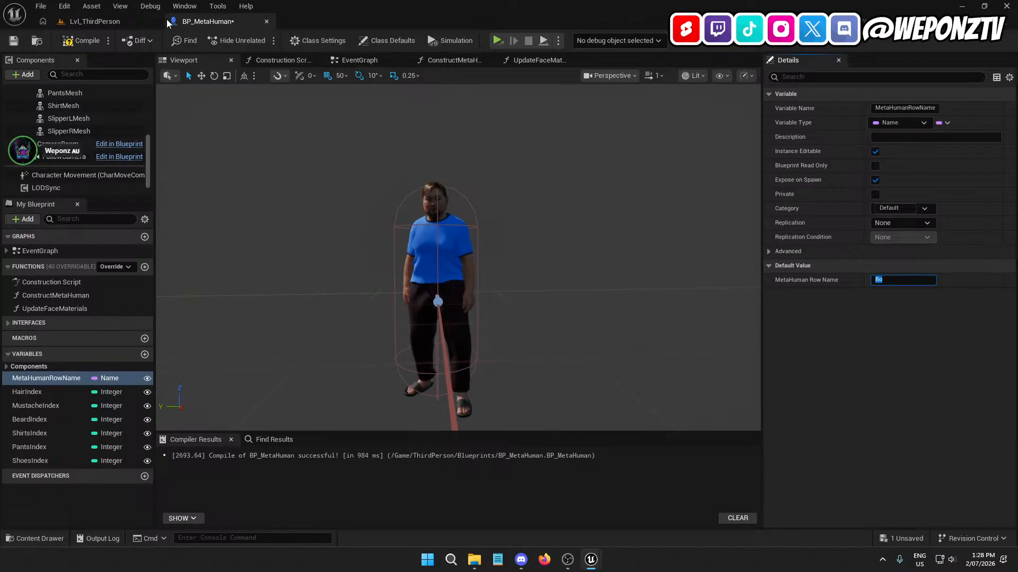
{"action": "left_click", "coordinate": [72, 45]}
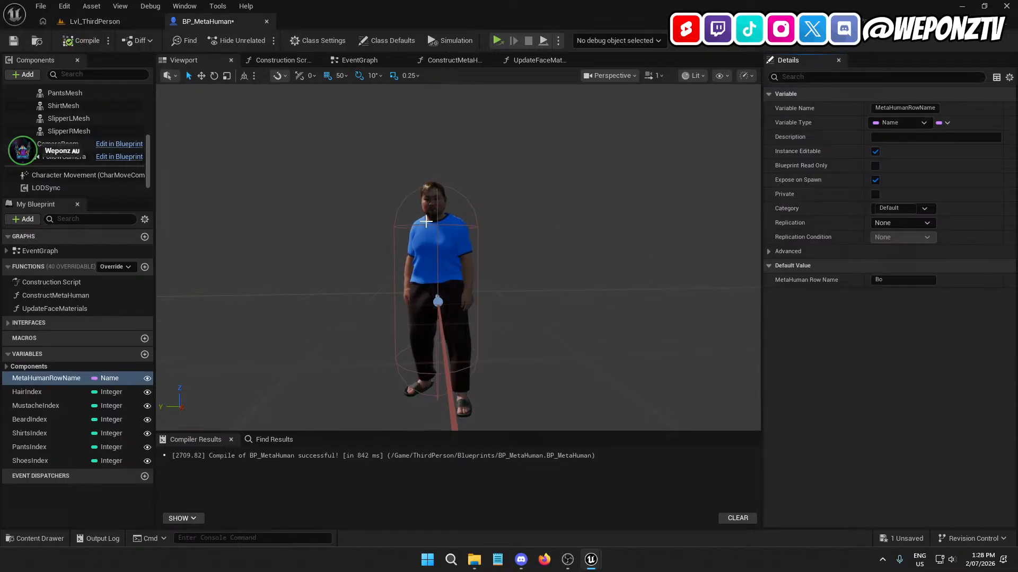
{"action": "left_click", "coordinate": [14, 41]}
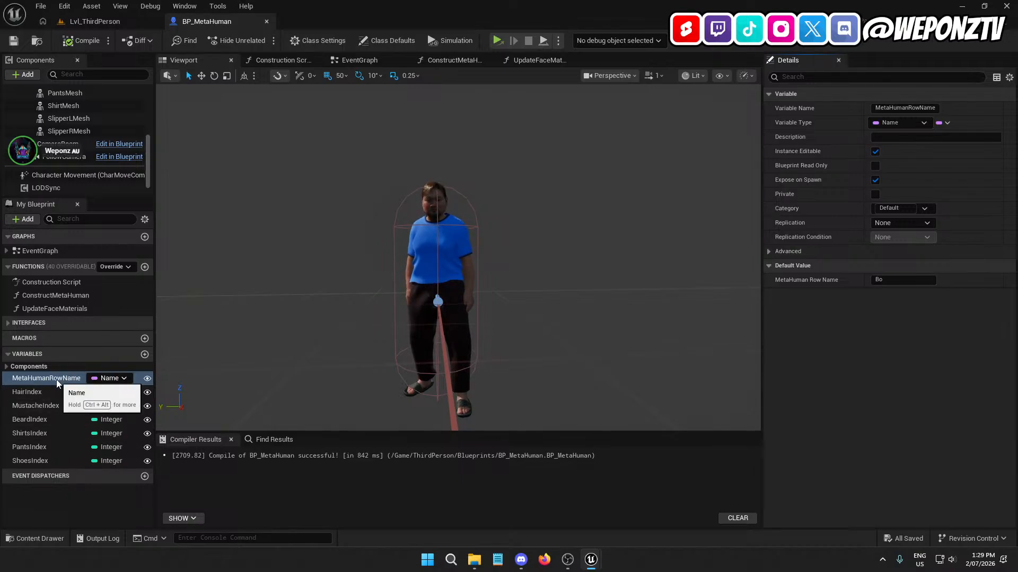
- Review the default values of the hair, mustache, beard, shirts, pants and shoes index variables
{"action": "left_click", "coordinate": [47, 391]}
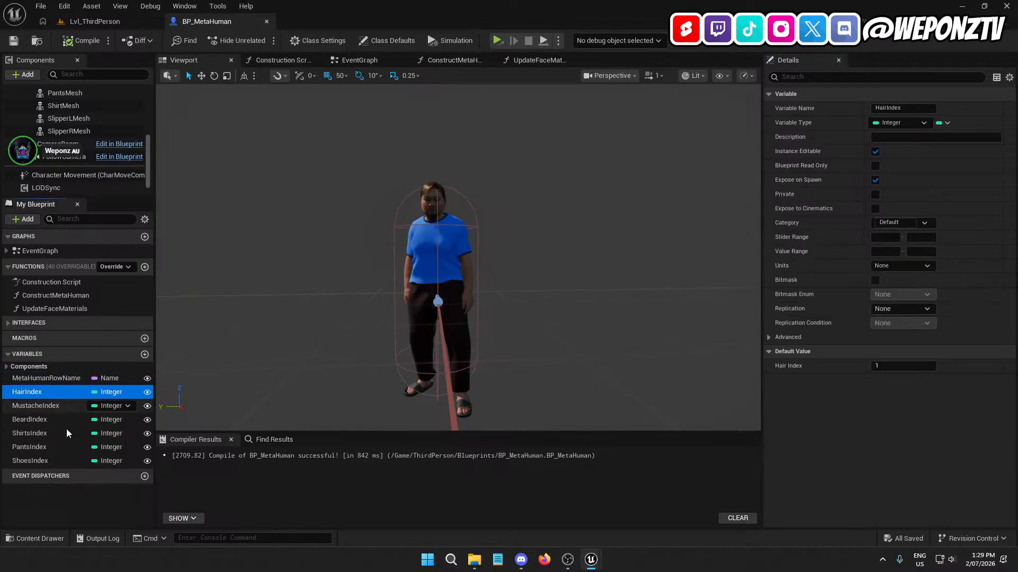
{"action": "left_click", "coordinate": [65, 404]}
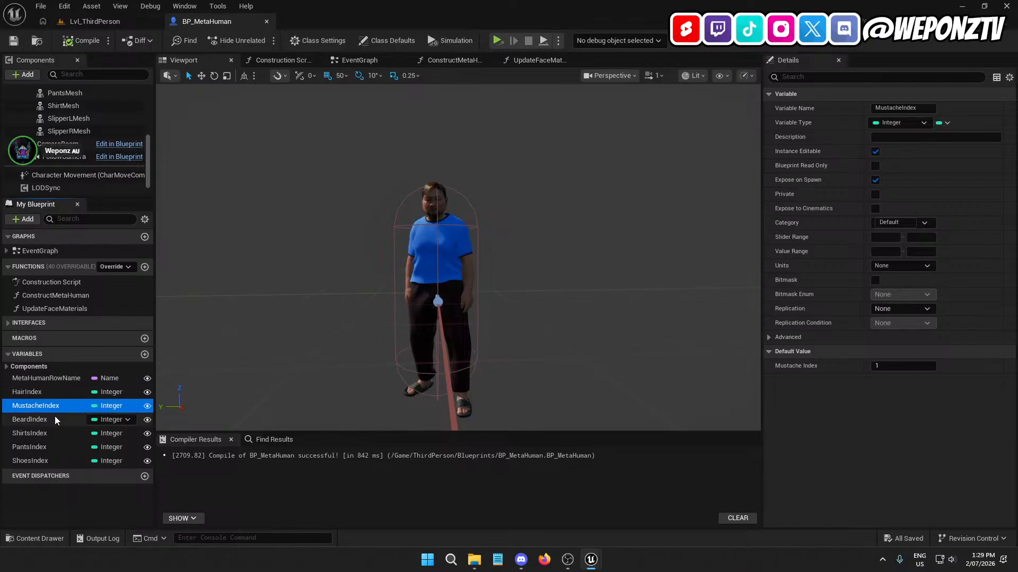
{"action": "left_click", "coordinate": [55, 416]}
{"action": "left_click", "coordinate": [55, 434]}
{"action": "left_click", "coordinate": [55, 449]}
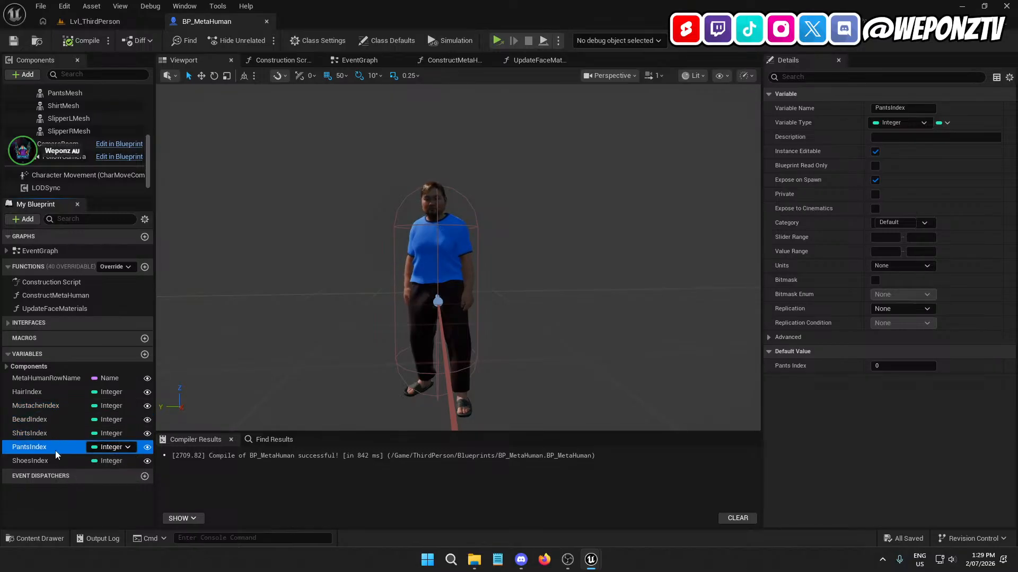
{"action": "left_click", "coordinate": [58, 460]}
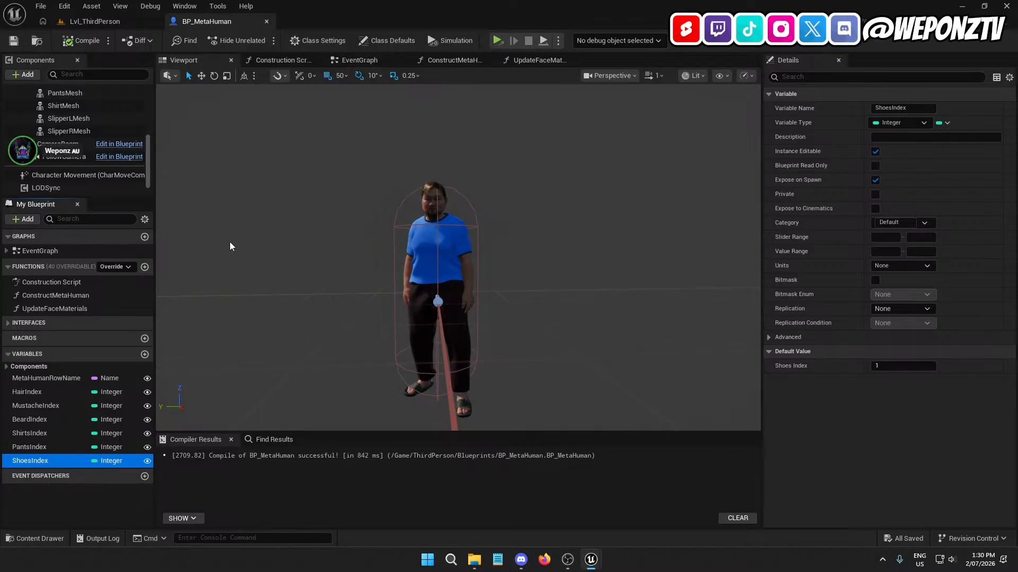
- Return to the level editor and open the L_TestMap level from the Content folder
{"action": "left_click", "coordinate": [111, 22]}
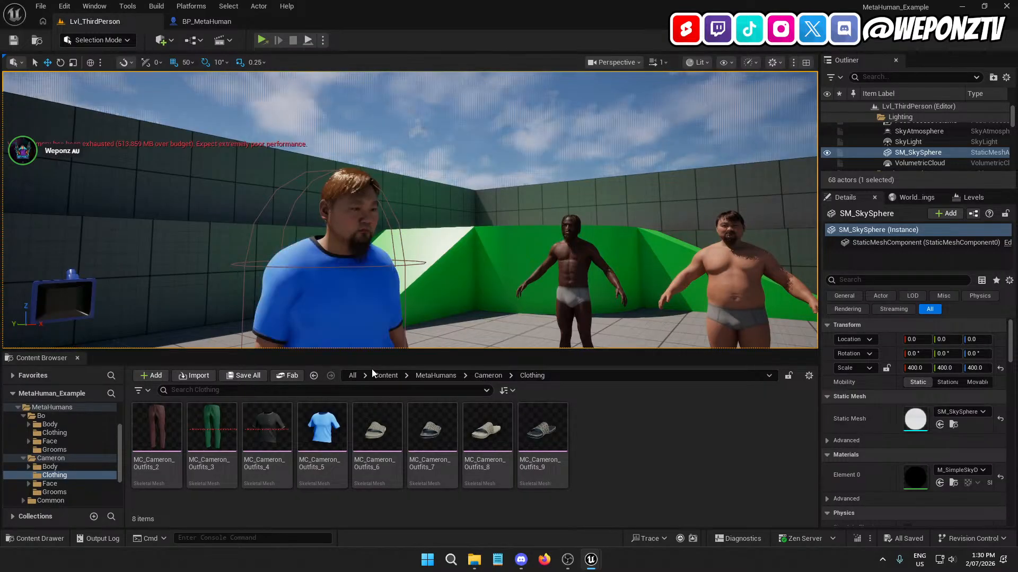
{"action": "left_click", "coordinate": [385, 375]}
{"action": "double_click", "coordinate": [538, 448]}
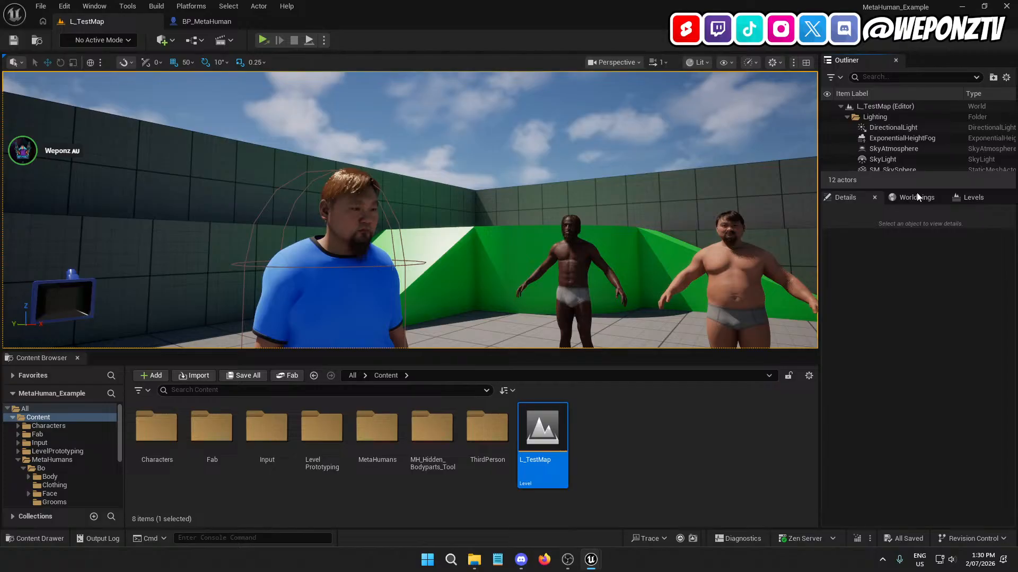
- Override L_TestMap's game mode with BP_ThirdPersonGameMode in the world settings
{"action": "left_click", "coordinate": [912, 197]}
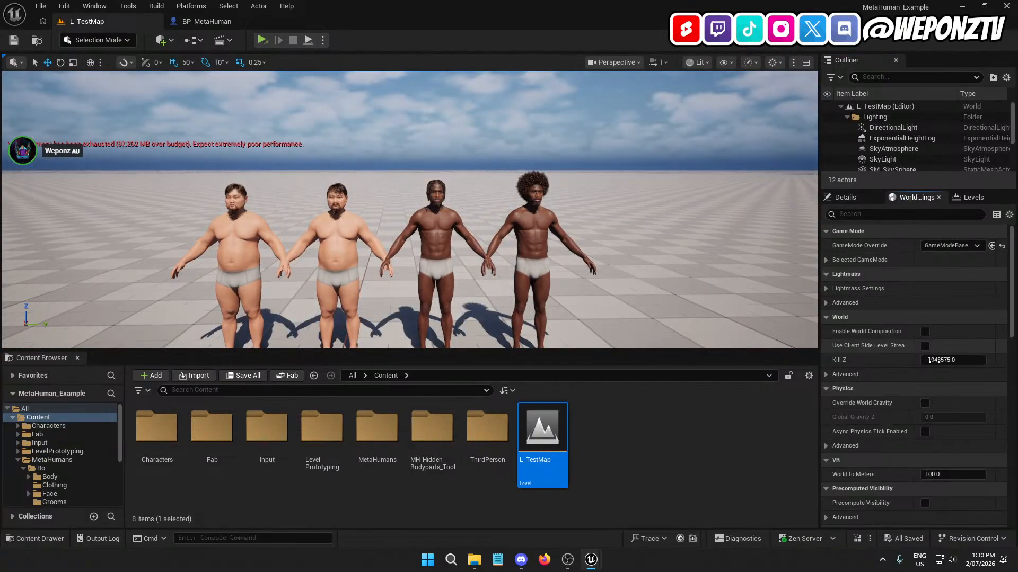
{"action": "left_click", "coordinate": [937, 245]}
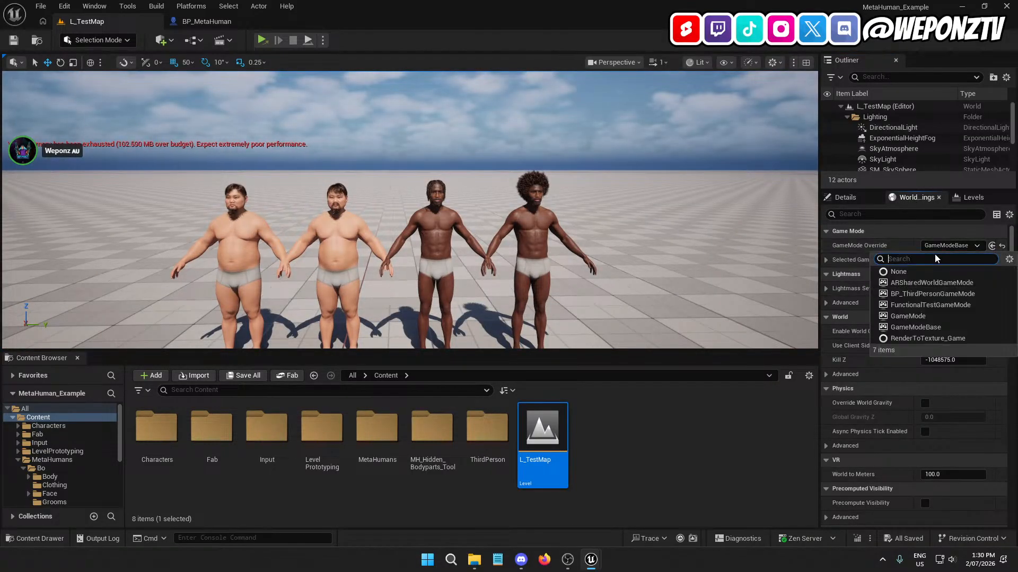
{"action": "left_click", "coordinate": [933, 294]}
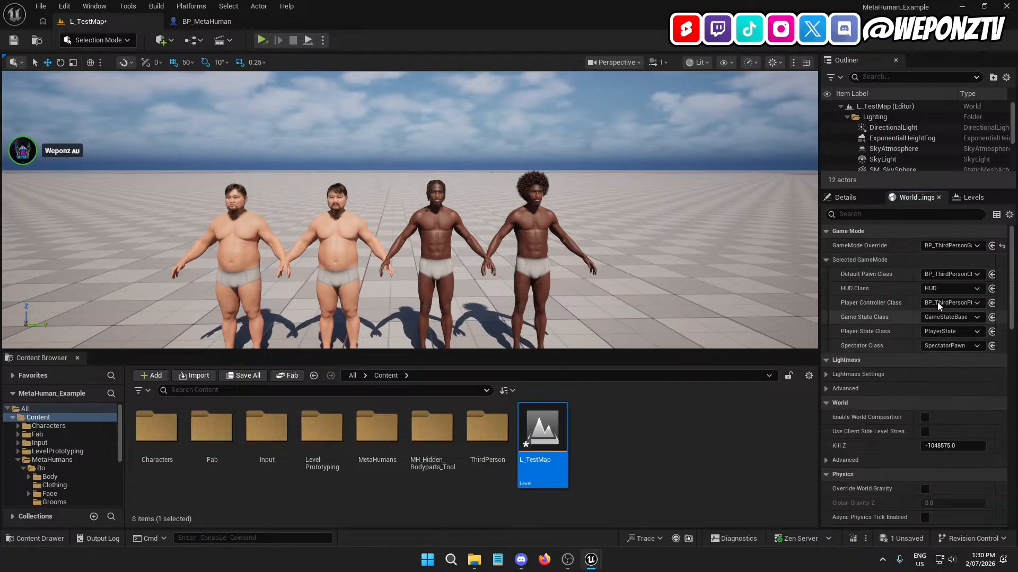
- Set the game mode's default pawn class to BP_MetaHuman and save the level and all modified assets
{"action": "left_click", "coordinate": [949, 274]}
{"action": "left_click", "coordinate": [925, 322]}
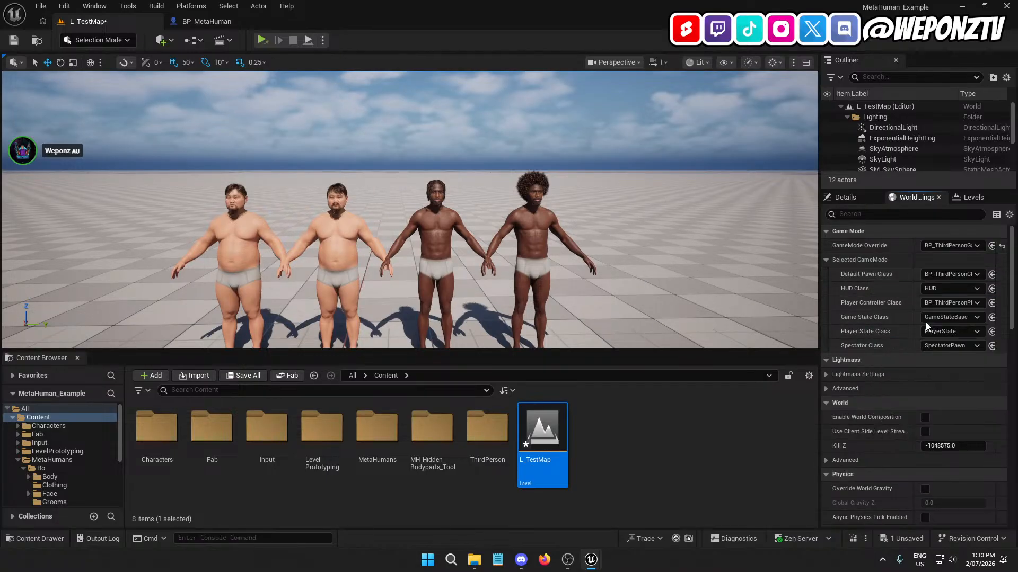
{"action": "left_click", "coordinate": [14, 40]}
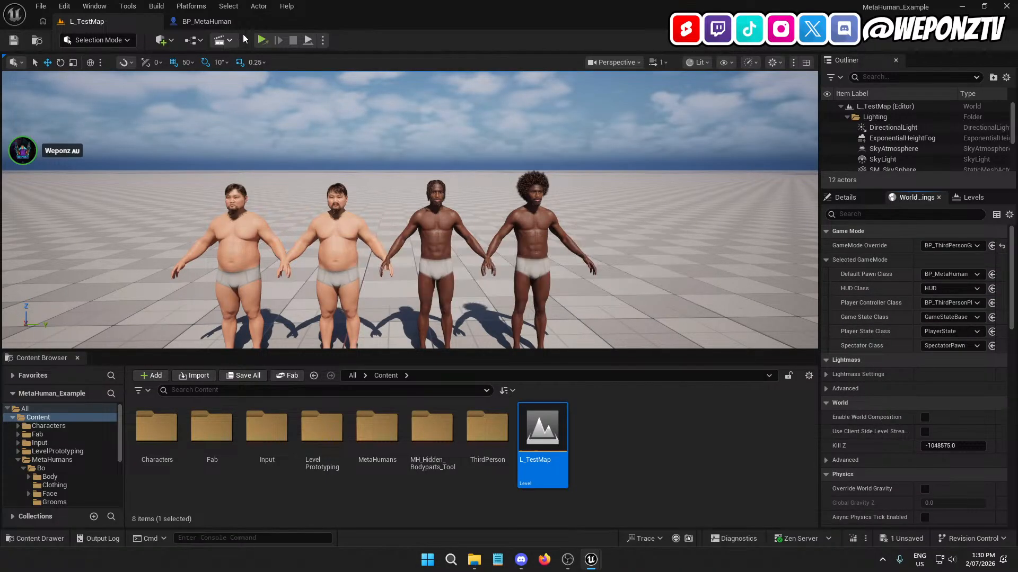
{"action": "key", "text": "ctrl+shift+s"}
{"action": "left_click", "coordinate": [593, 398]}
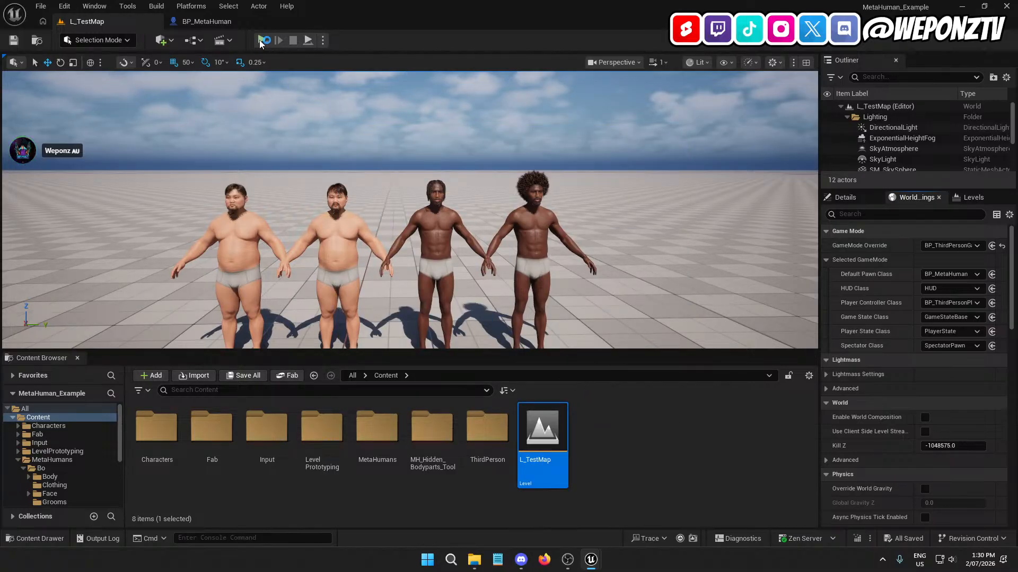
- Play L_TestMap in a new editor window and run the MetaHuman character around to inspect its outfit and animation
{"action": "left_click", "coordinate": [322, 40]}
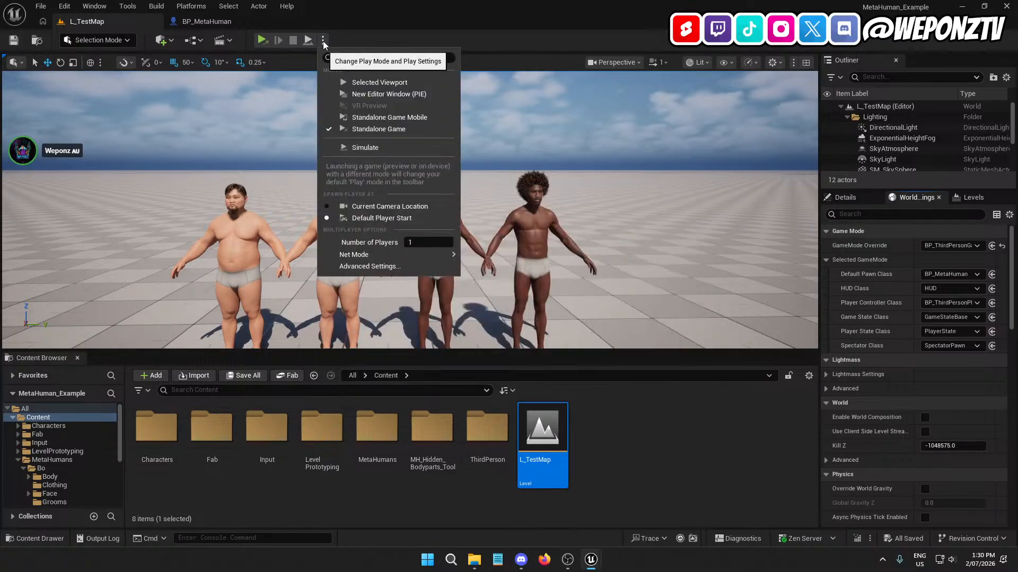
{"action": "left_click", "coordinate": [388, 99]}
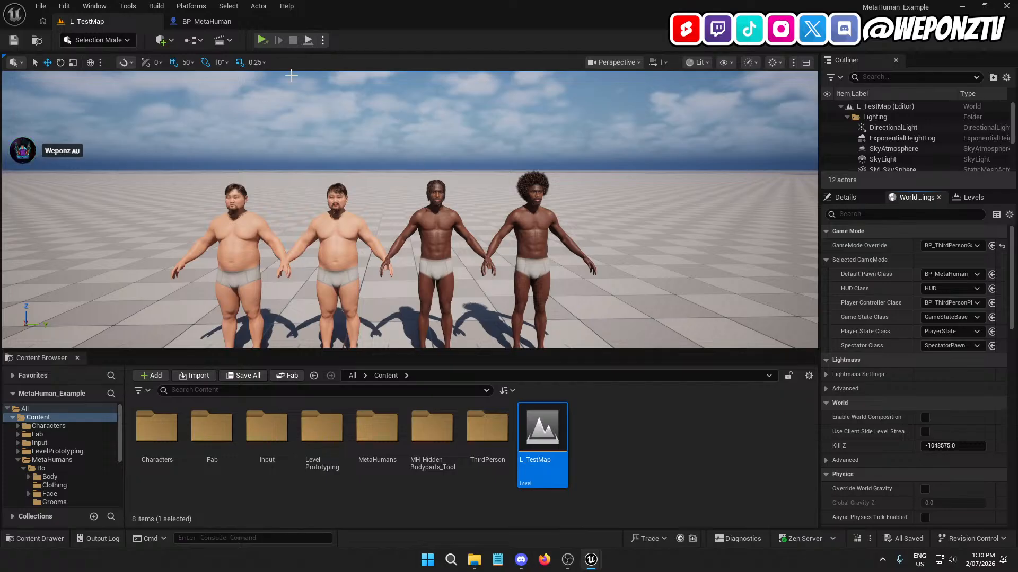
{"action": "mouse_move", "coordinate": [596, 565]}
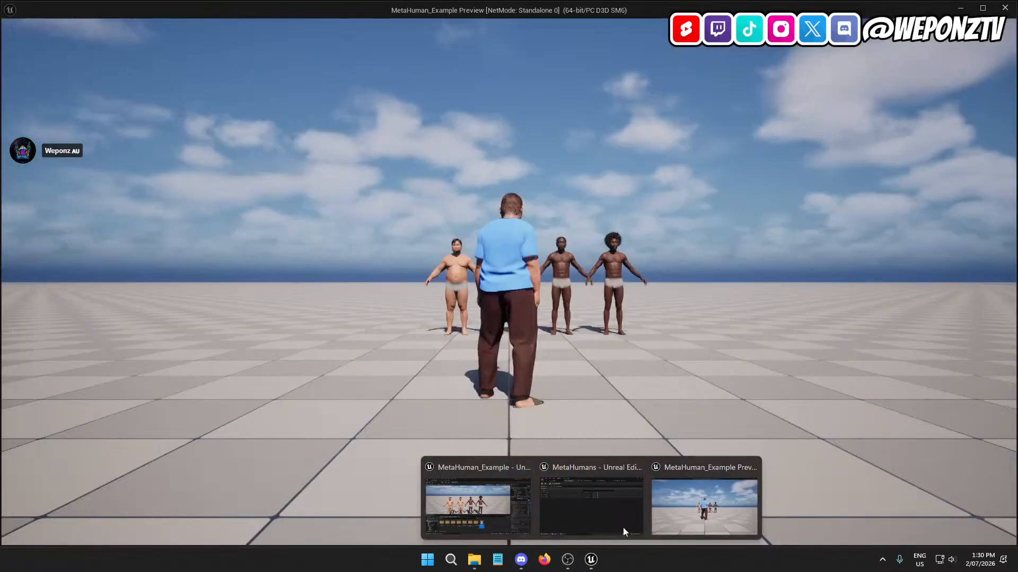
{"action": "left_click", "coordinate": [558, 354]}
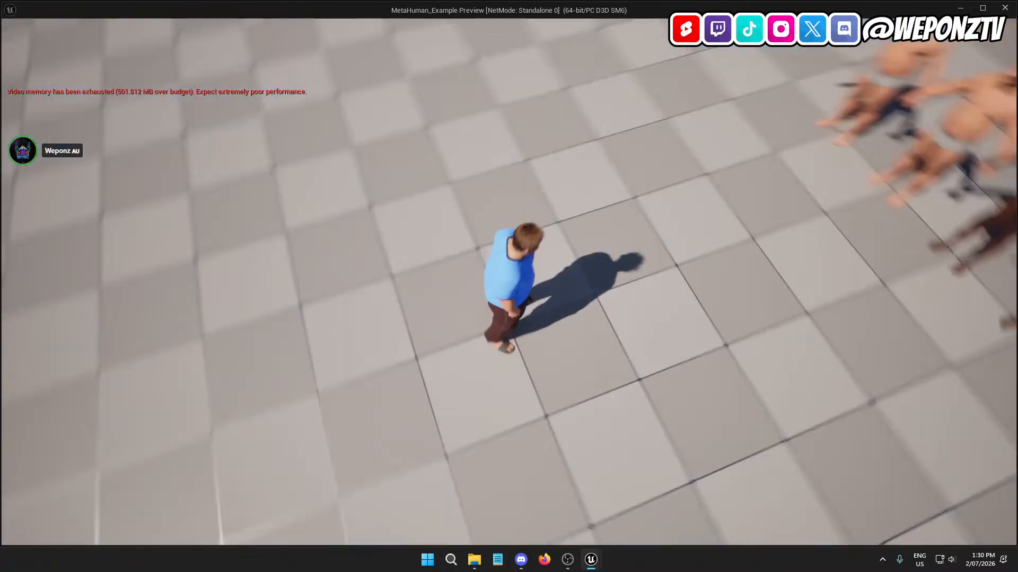
{"action": "key", "text": "w"}
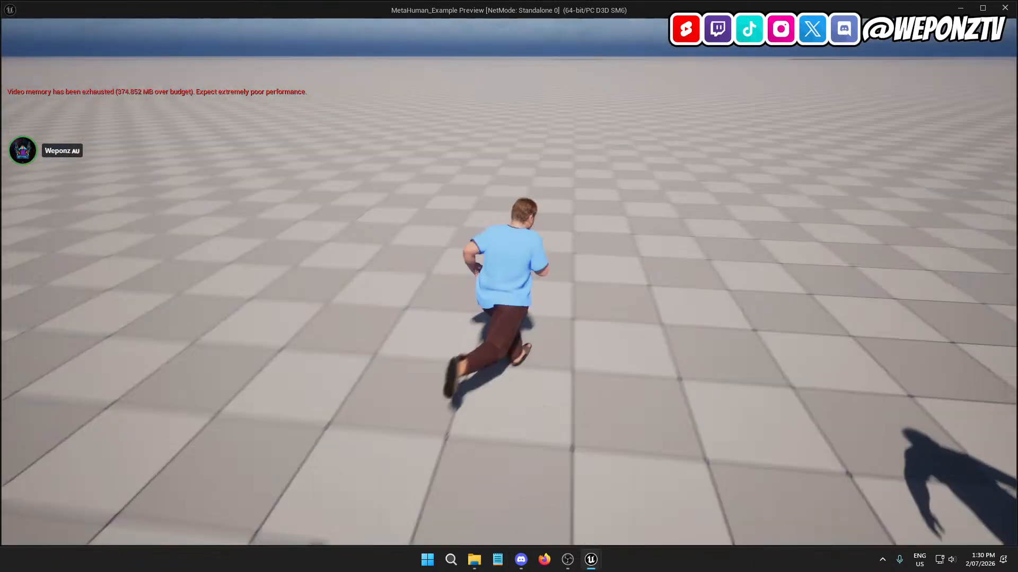
{"action": "key", "text": "s"}
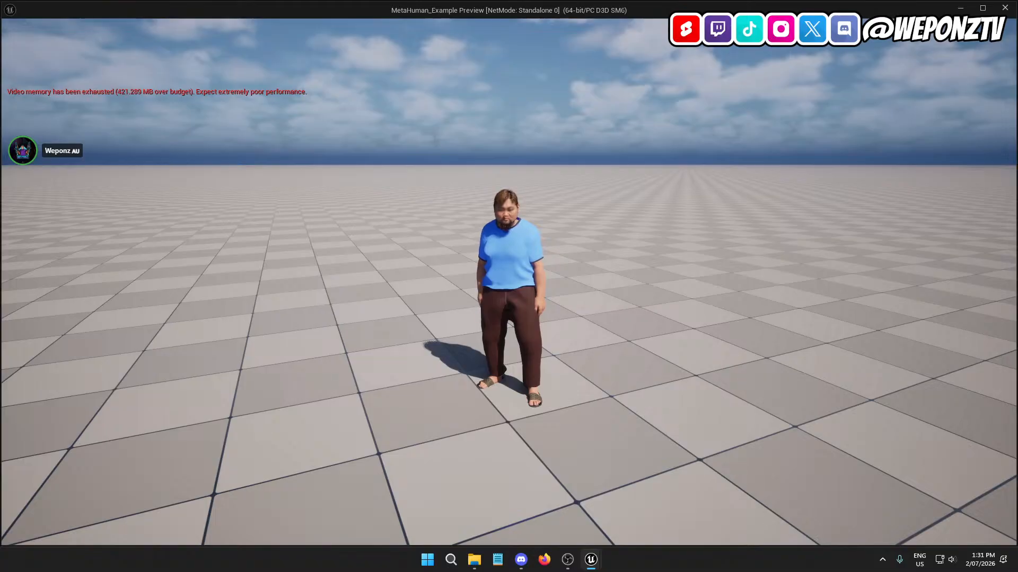
- Close the play preview window and the MetaHuman_Example project's editor
{"action": "key", "text": "super"}
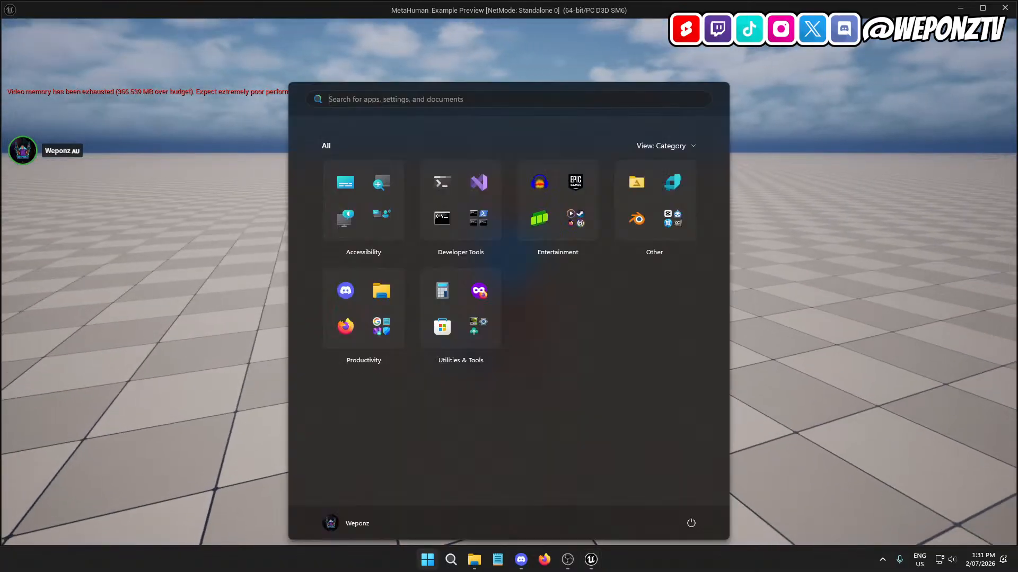
{"action": "mouse_move", "coordinate": [591, 560]}
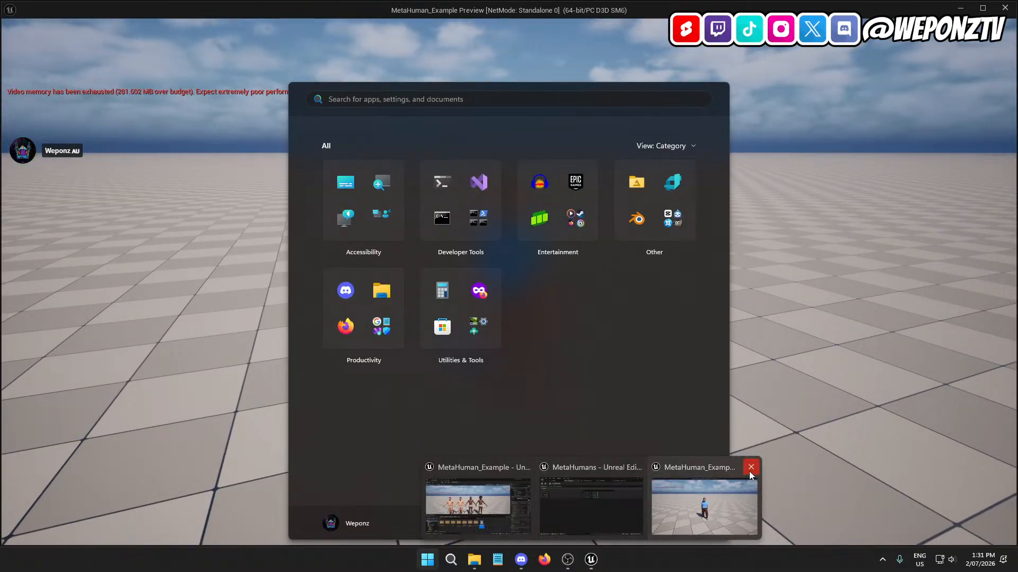
{"action": "left_click", "coordinate": [751, 467]}
{"action": "left_click", "coordinate": [1003, 7]}
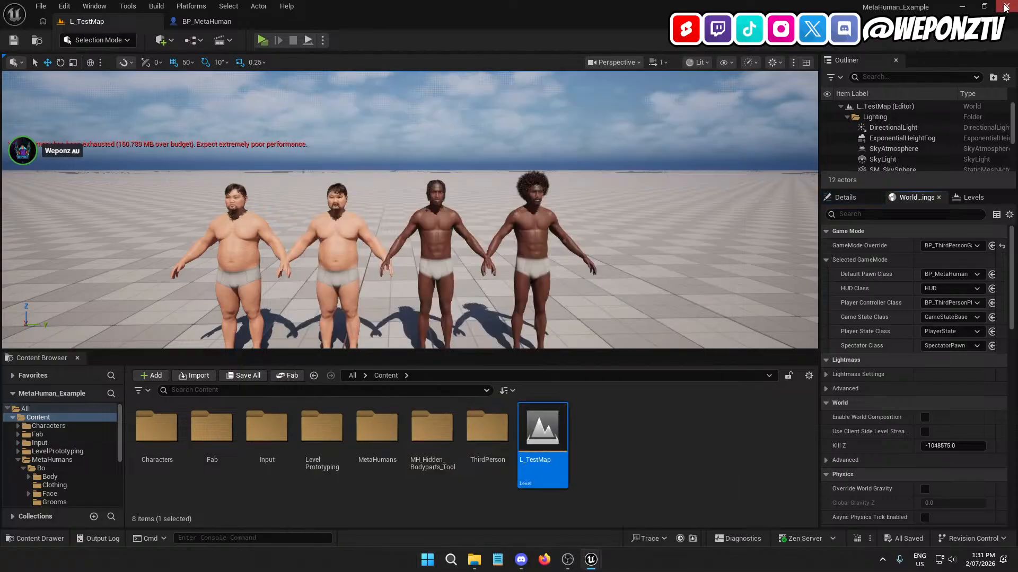
- Switch to File Explorer, launch MetaHumans.uproject from the MetaHumans project folder, and open the UE5 Courses folder from the desktop
{"action": "double_click", "coordinate": [370, 267]}
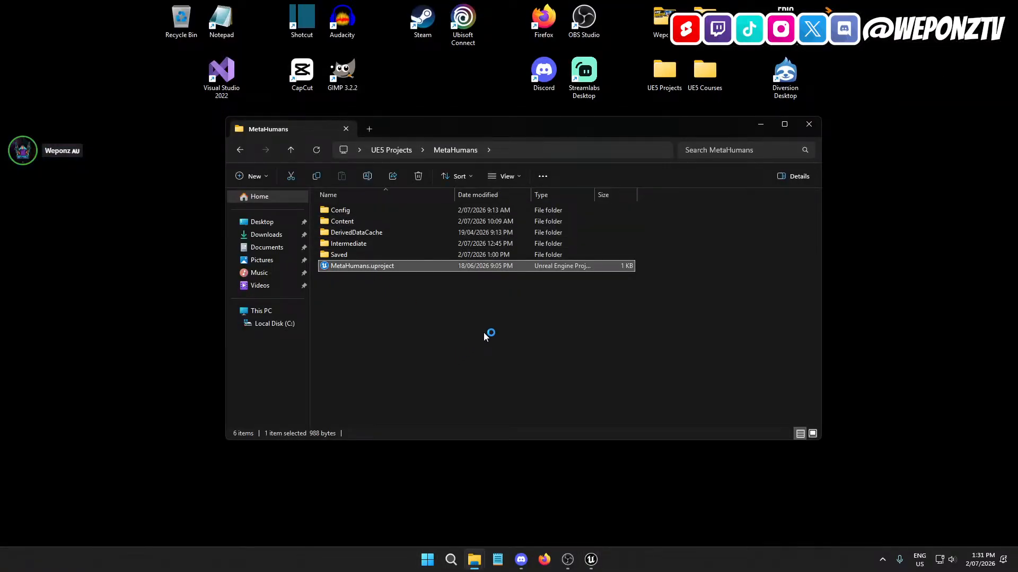
{"action": "left_click", "coordinate": [809, 124]}
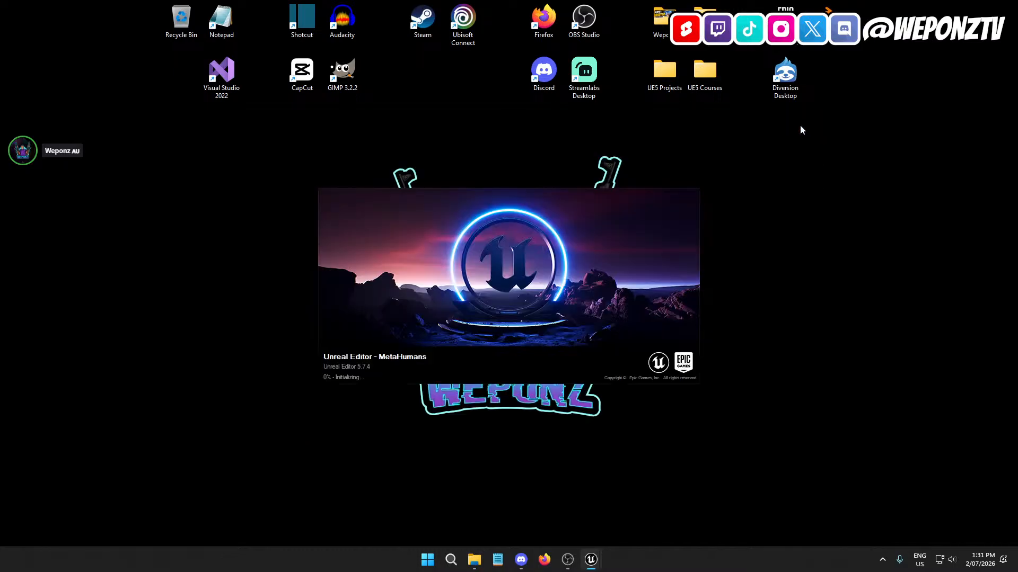
{"action": "double_click", "coordinate": [704, 72]}
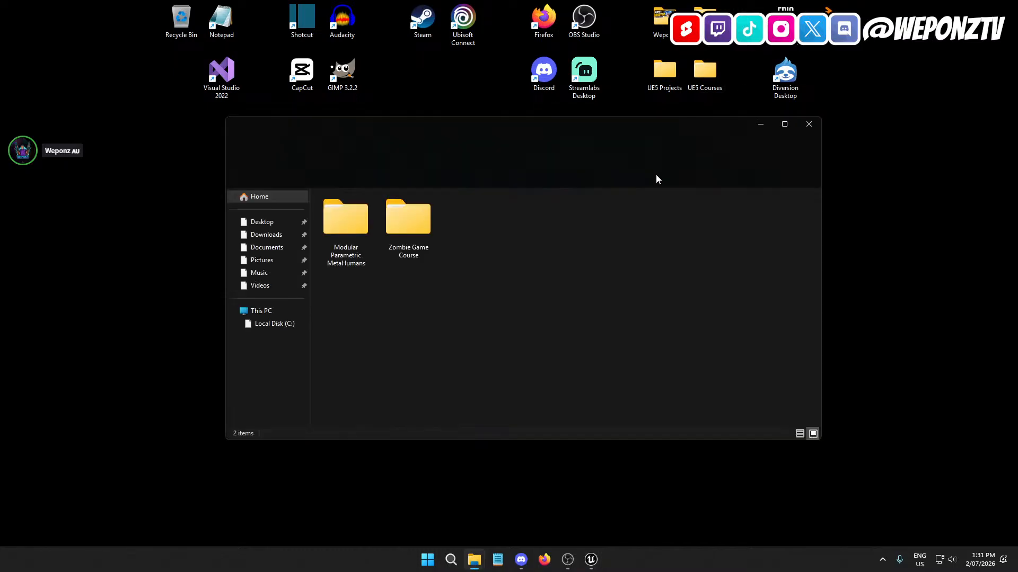
- Launch MetaHuman_Example.uproject from the MetaHuman_Example folder inside Modular Parametric MetaHumans
{"action": "double_click", "coordinate": [355, 214]}
{"action": "left_click", "coordinate": [387, 224]}
{"action": "double_click", "coordinate": [387, 223]}
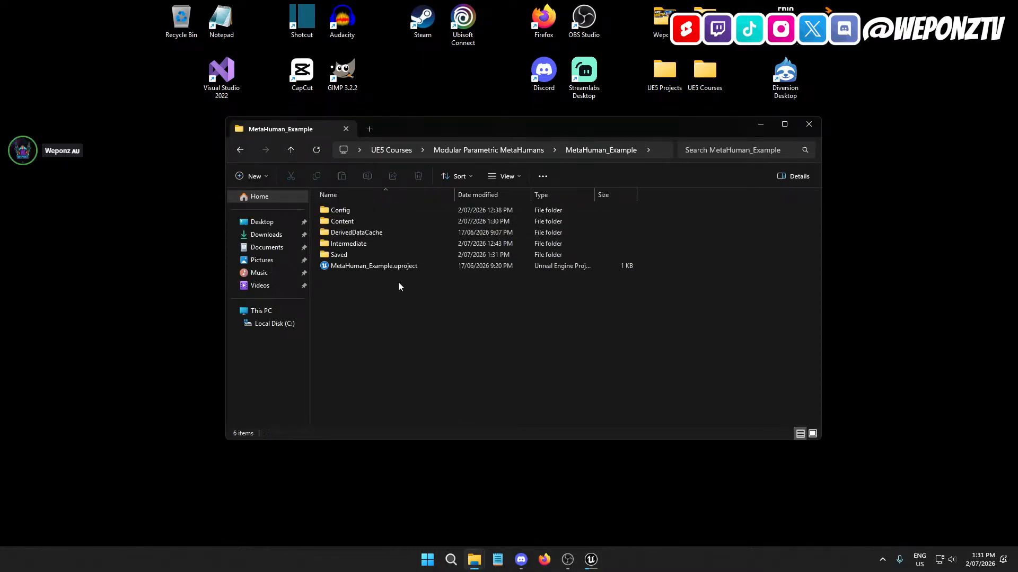
{"action": "left_click", "coordinate": [398, 266]}
{"action": "mouse_move", "coordinate": [594, 565]}
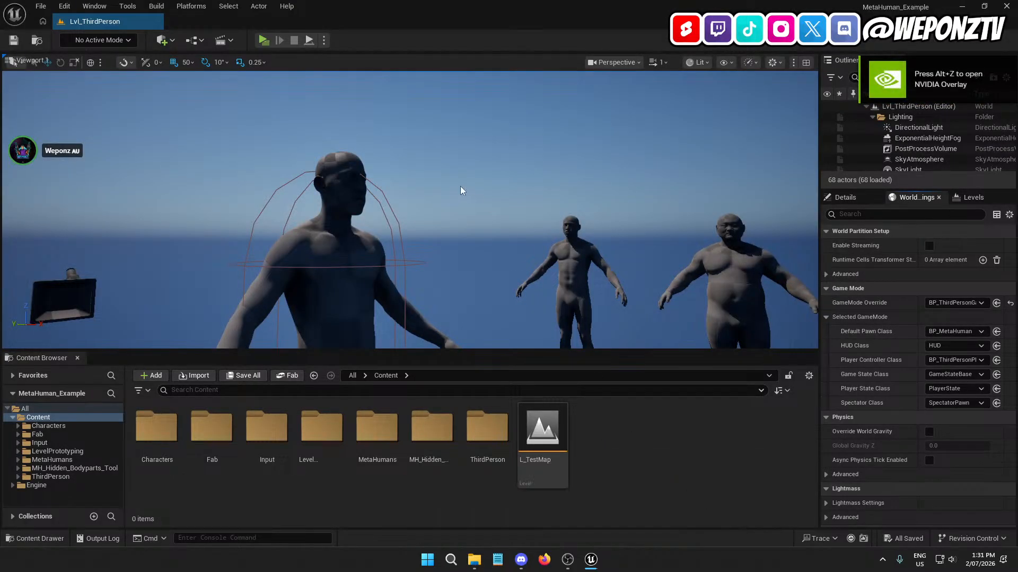
- Open the L_TestMap level and decline re-opening the asset editor from the last session
{"action": "double_click", "coordinate": [542, 428]}
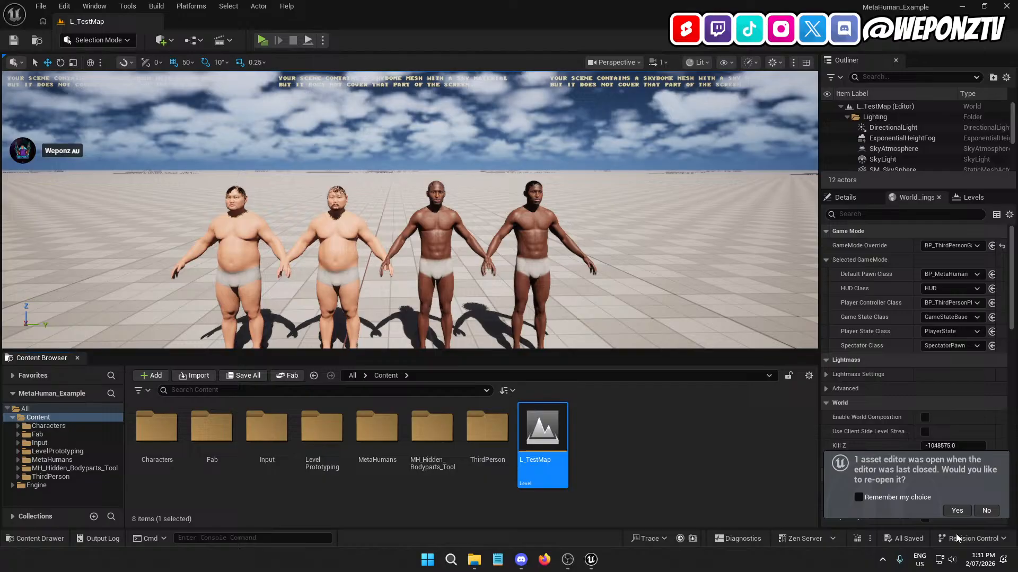
{"action": "left_click", "coordinate": [986, 511]}
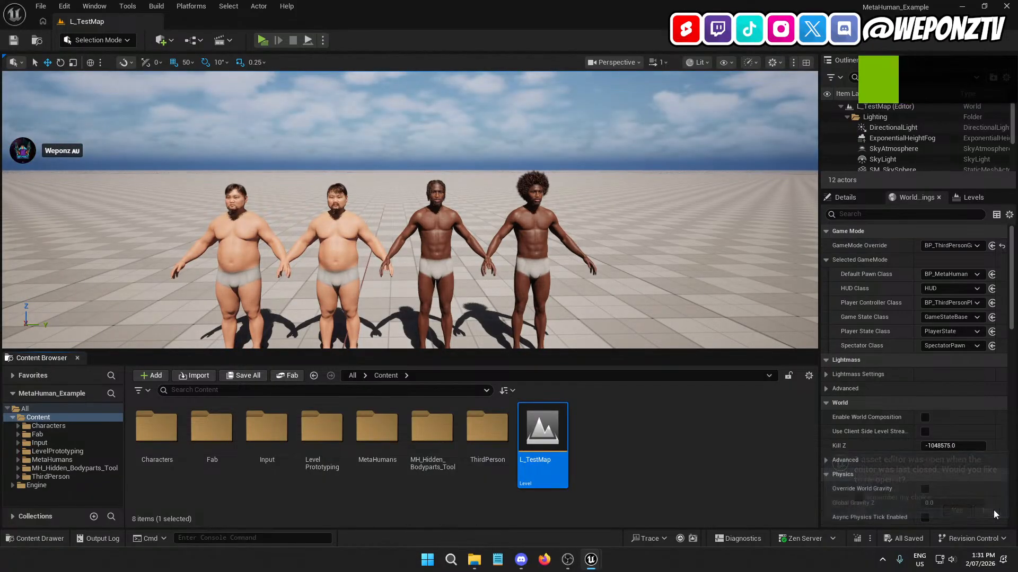
- Play L_TestMap in a new editor window and inspect the MetaHuman character's outfit from different camera angles
{"action": "left_click", "coordinate": [322, 40]}
{"action": "left_click", "coordinate": [384, 95]}
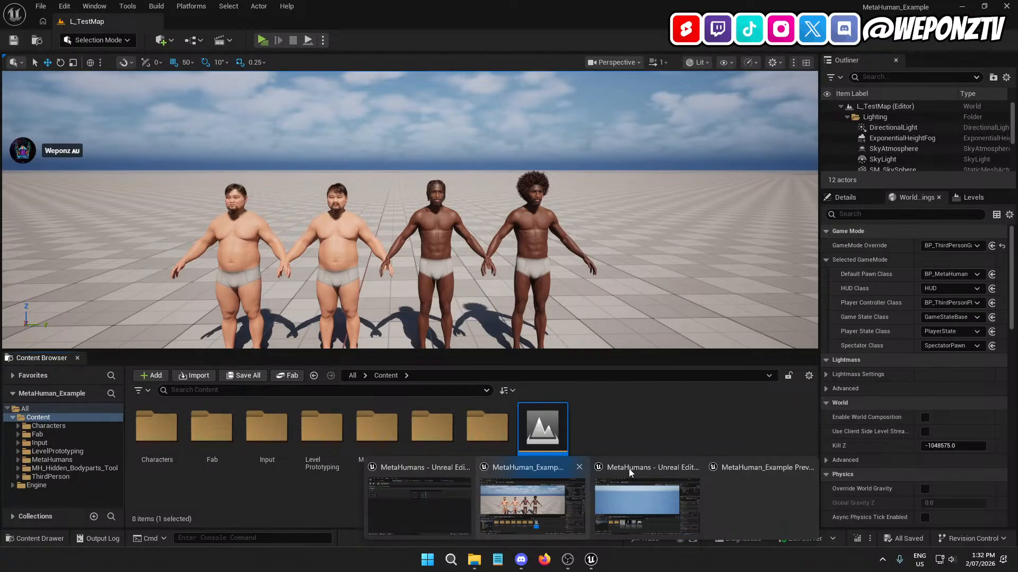
{"action": "mouse_move", "coordinate": [797, 484]}
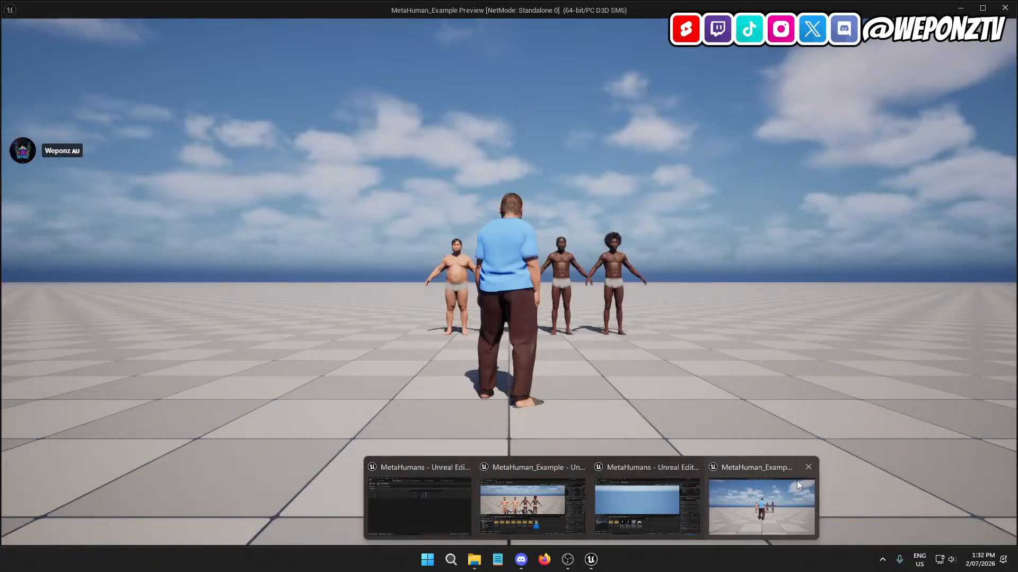
{"action": "left_click", "coordinate": [796, 482]}
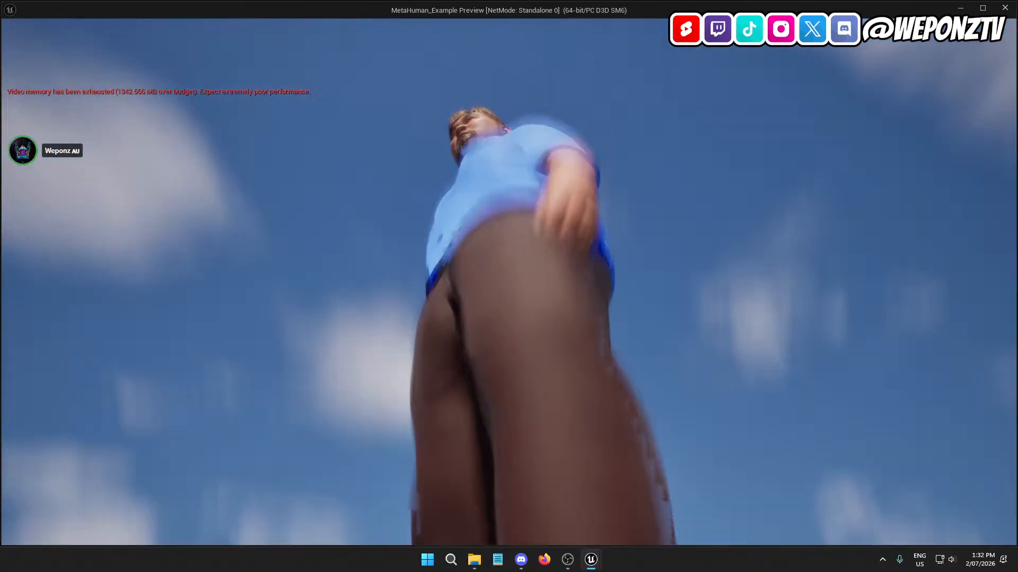
- Close the MetaHuman_Example play preview and return to the L_TestMap editor
{"action": "key", "text": "super"}
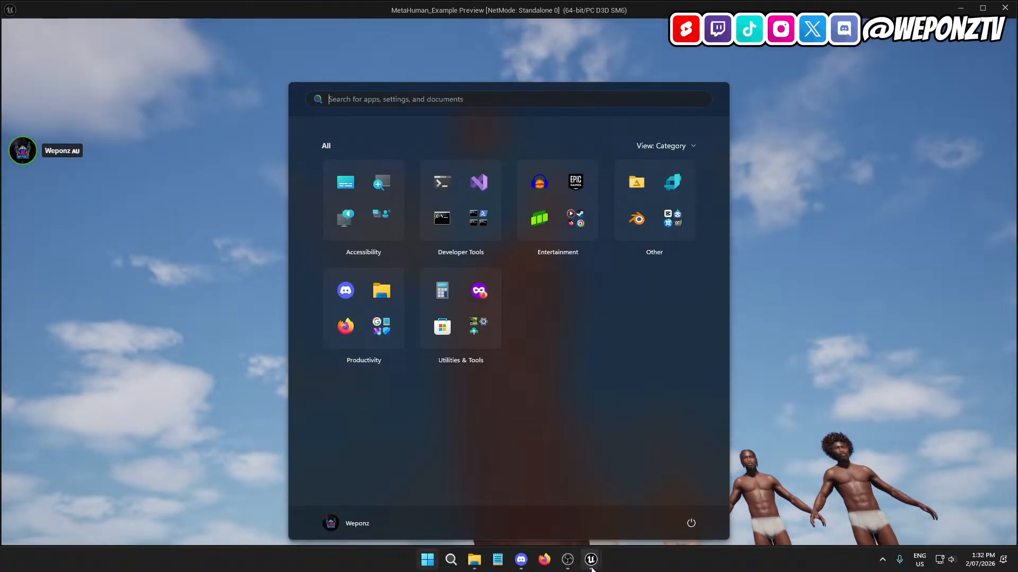
{"action": "left_click", "coordinate": [752, 468]}
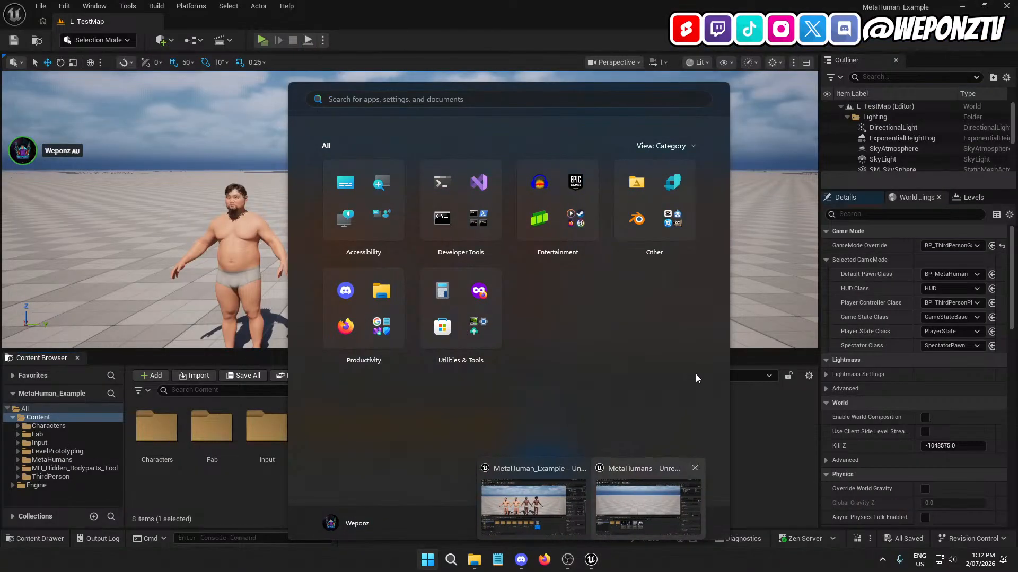
{"action": "left_click", "coordinate": [276, 81]}
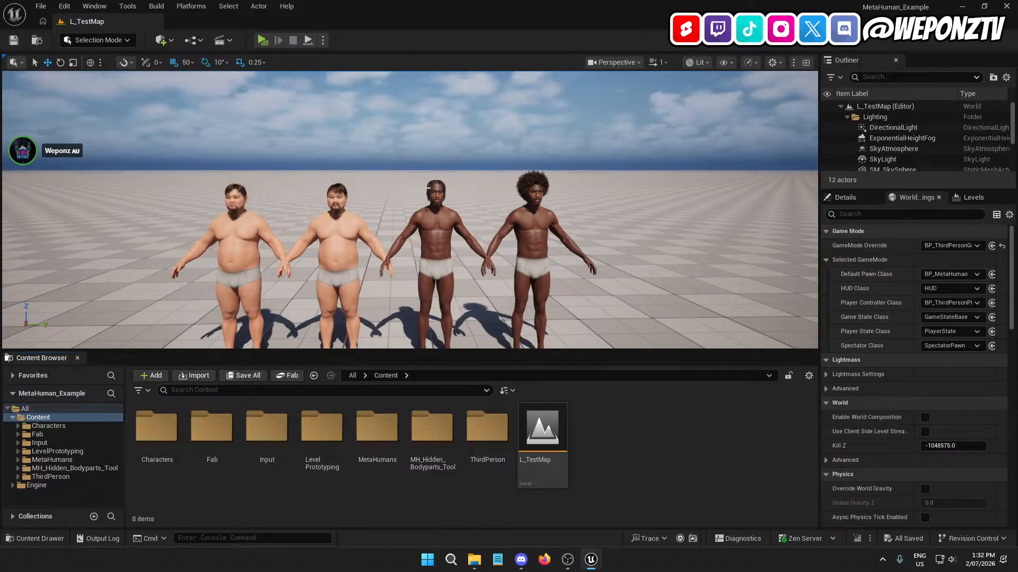